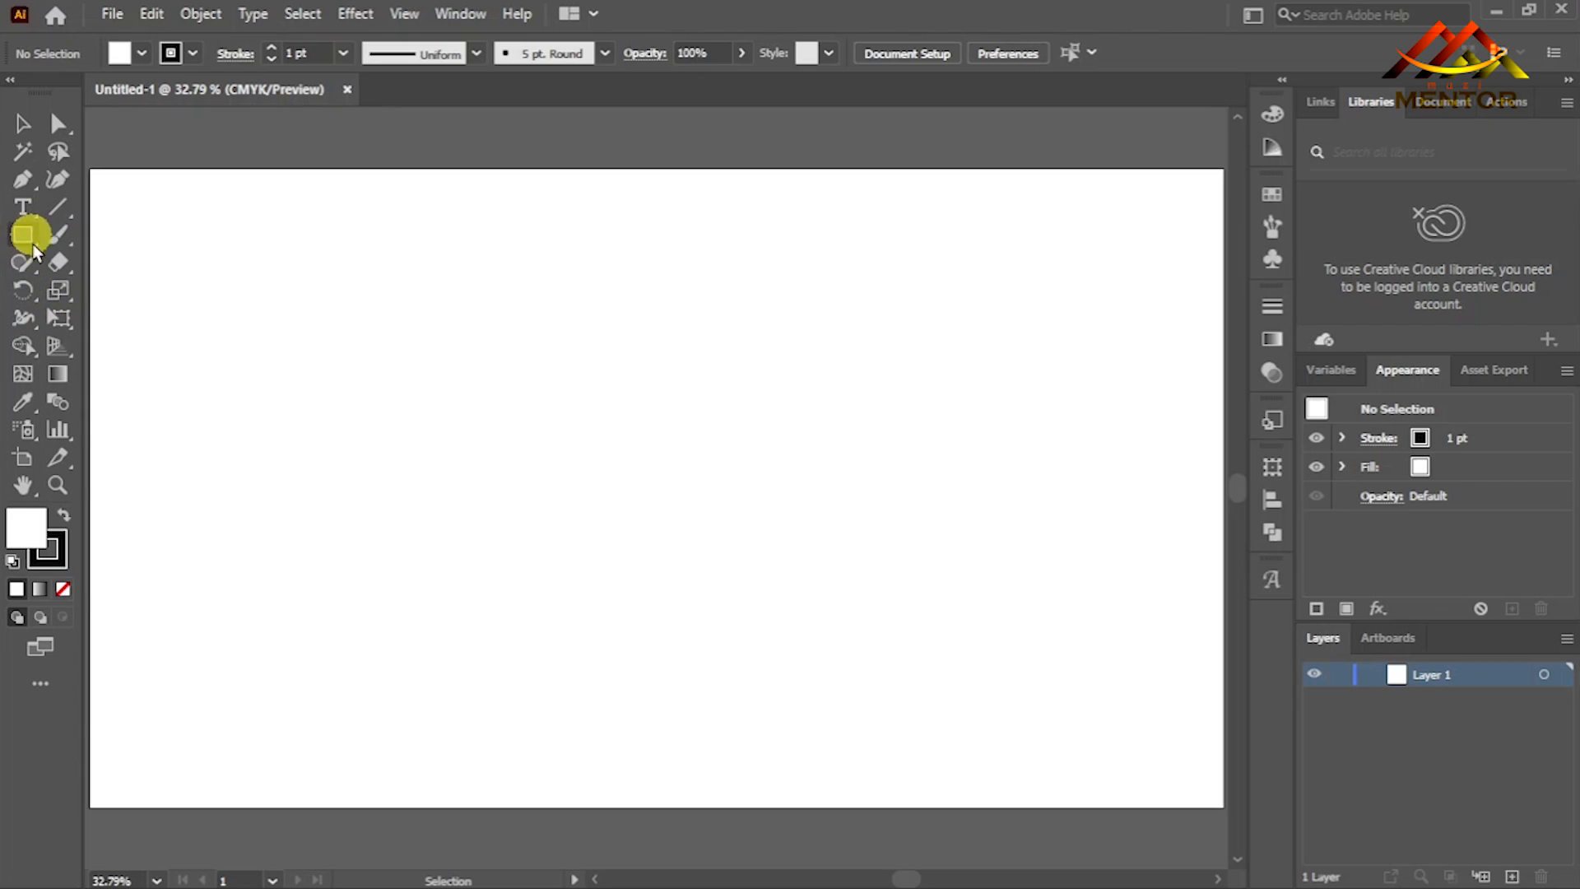
# - Draw a circle about 129 px in diameter in the upper-left part of the artboard with the Ellipse tool
pyautogui.rightClick(31, 234)
pyautogui.click(113, 290)
pyautogui.moveTo(284, 276); pyautogui.dragTo(352, 318)
pyautogui.click(21, 128)
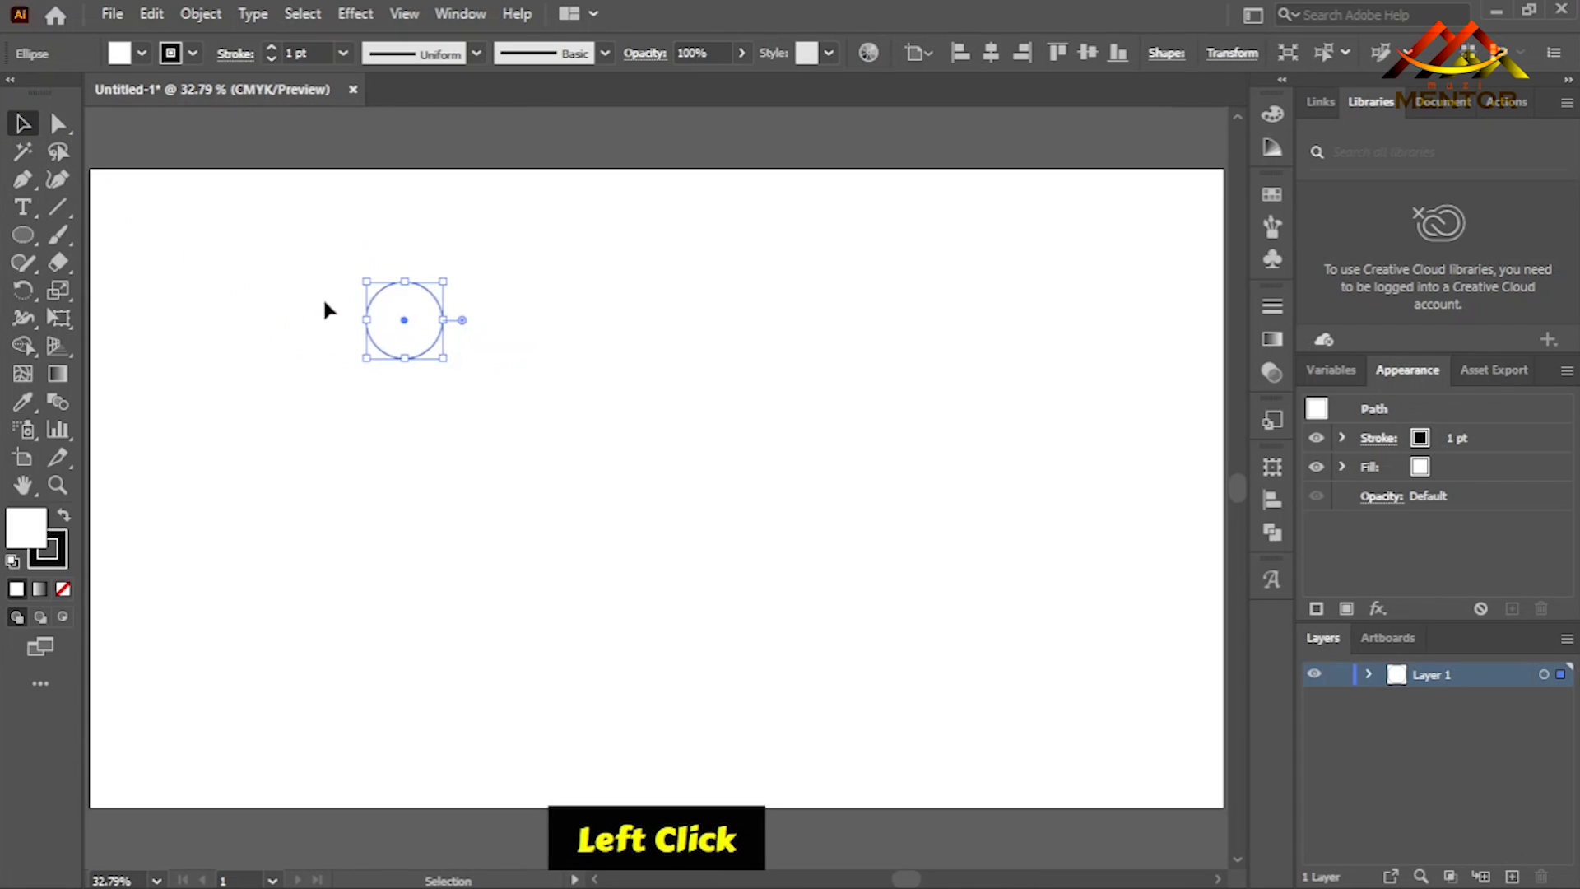
pyautogui.click(337, 344)
# - Fill the circle with a linear gradient and set the gradient's end colour stop to dark green
pyautogui.click(432, 333)
pyautogui.click(1272, 340)
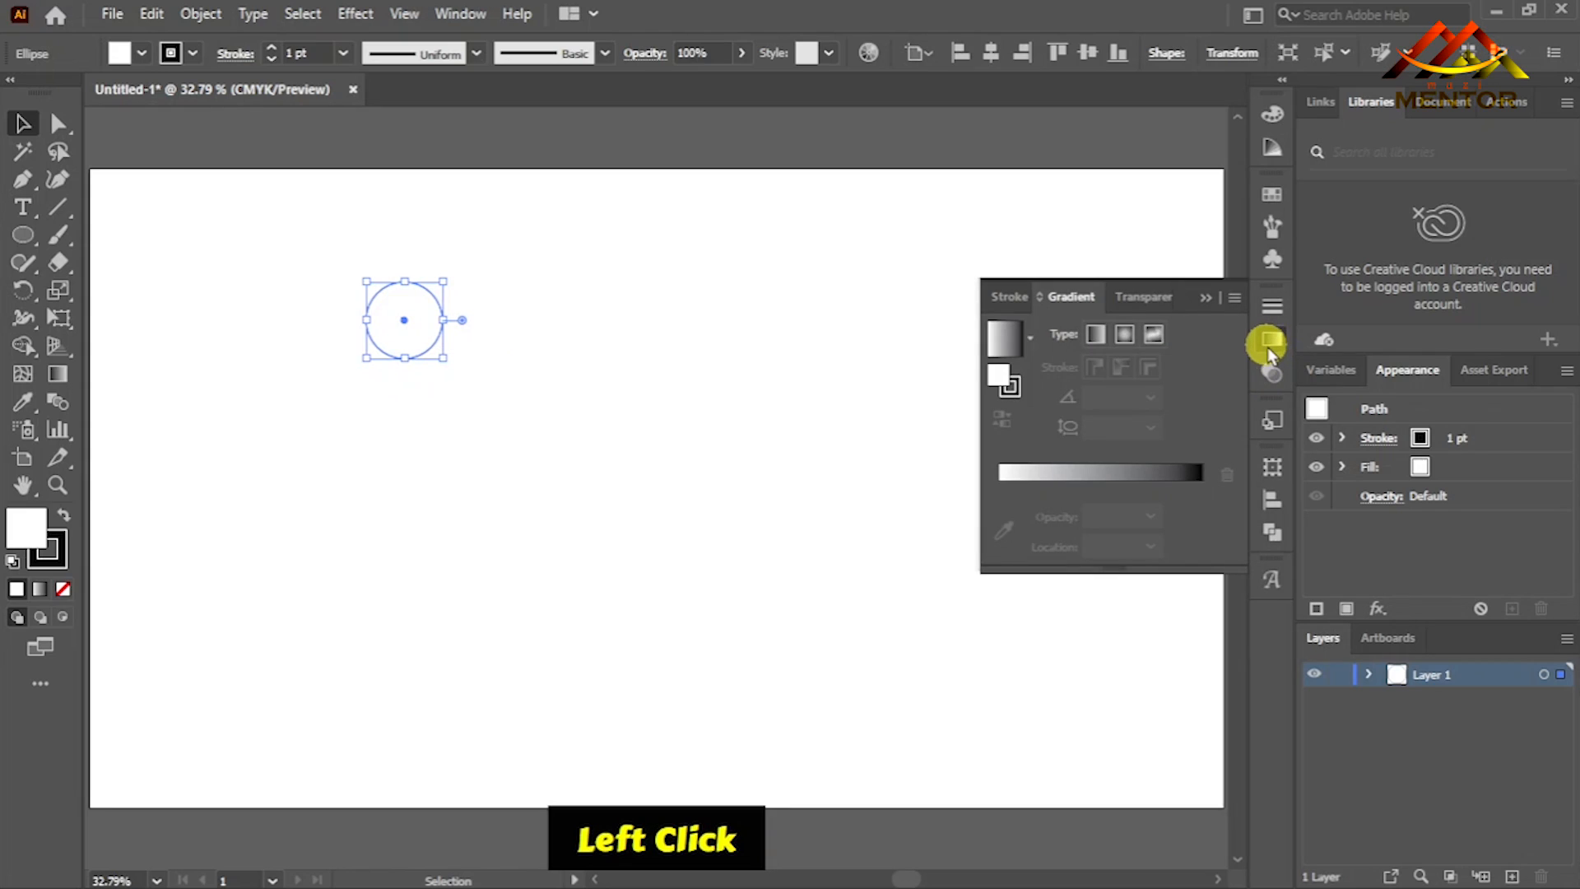
pyautogui.click(996, 350)
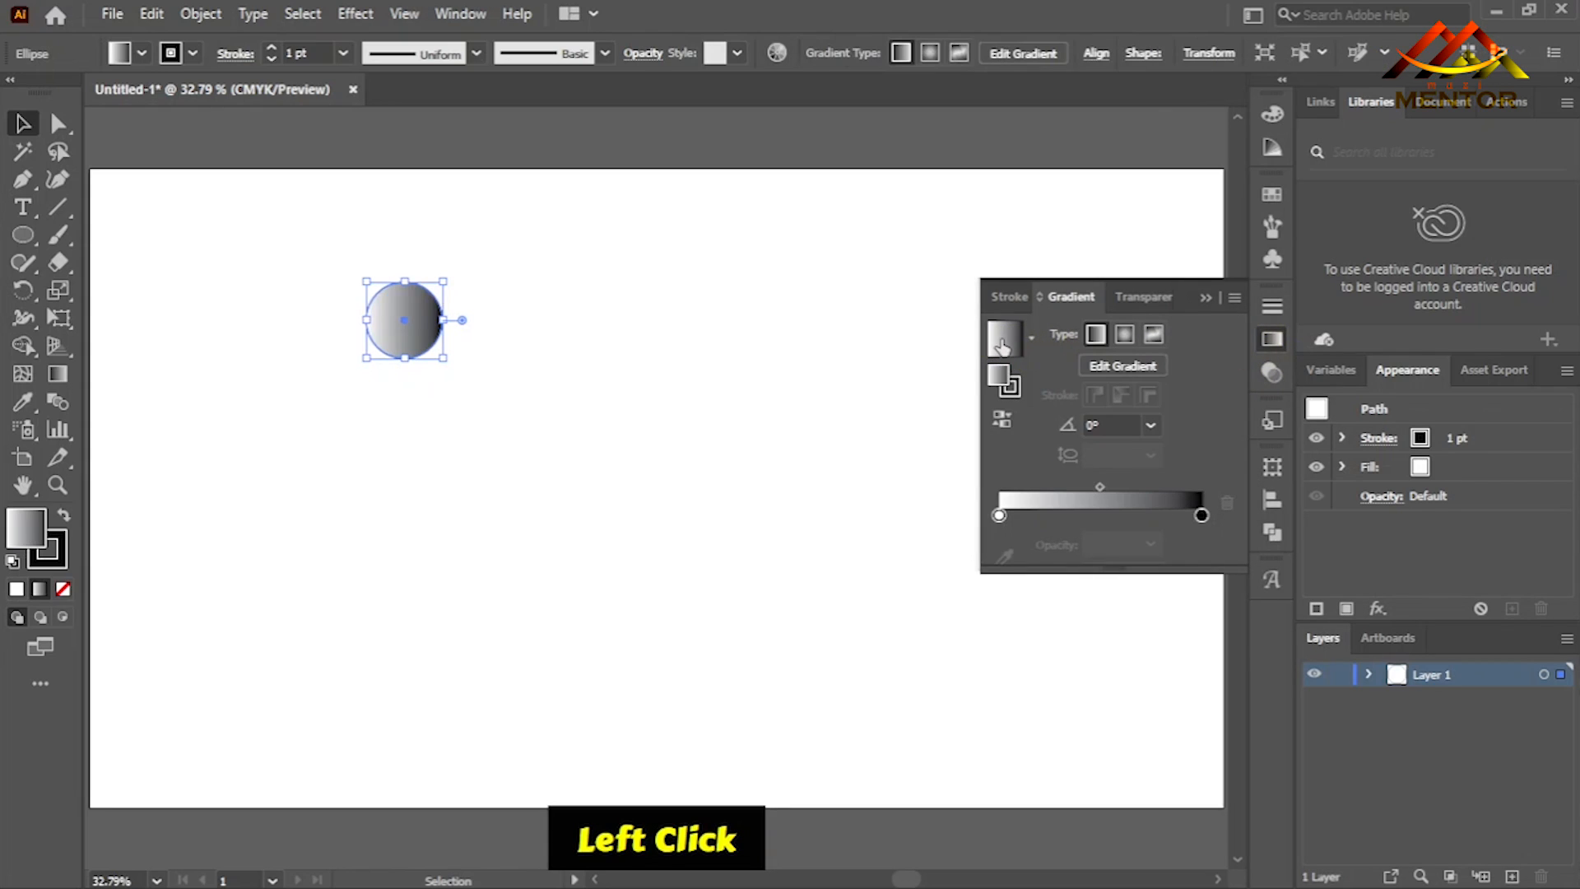
pyautogui.doubleClick(1201, 513)
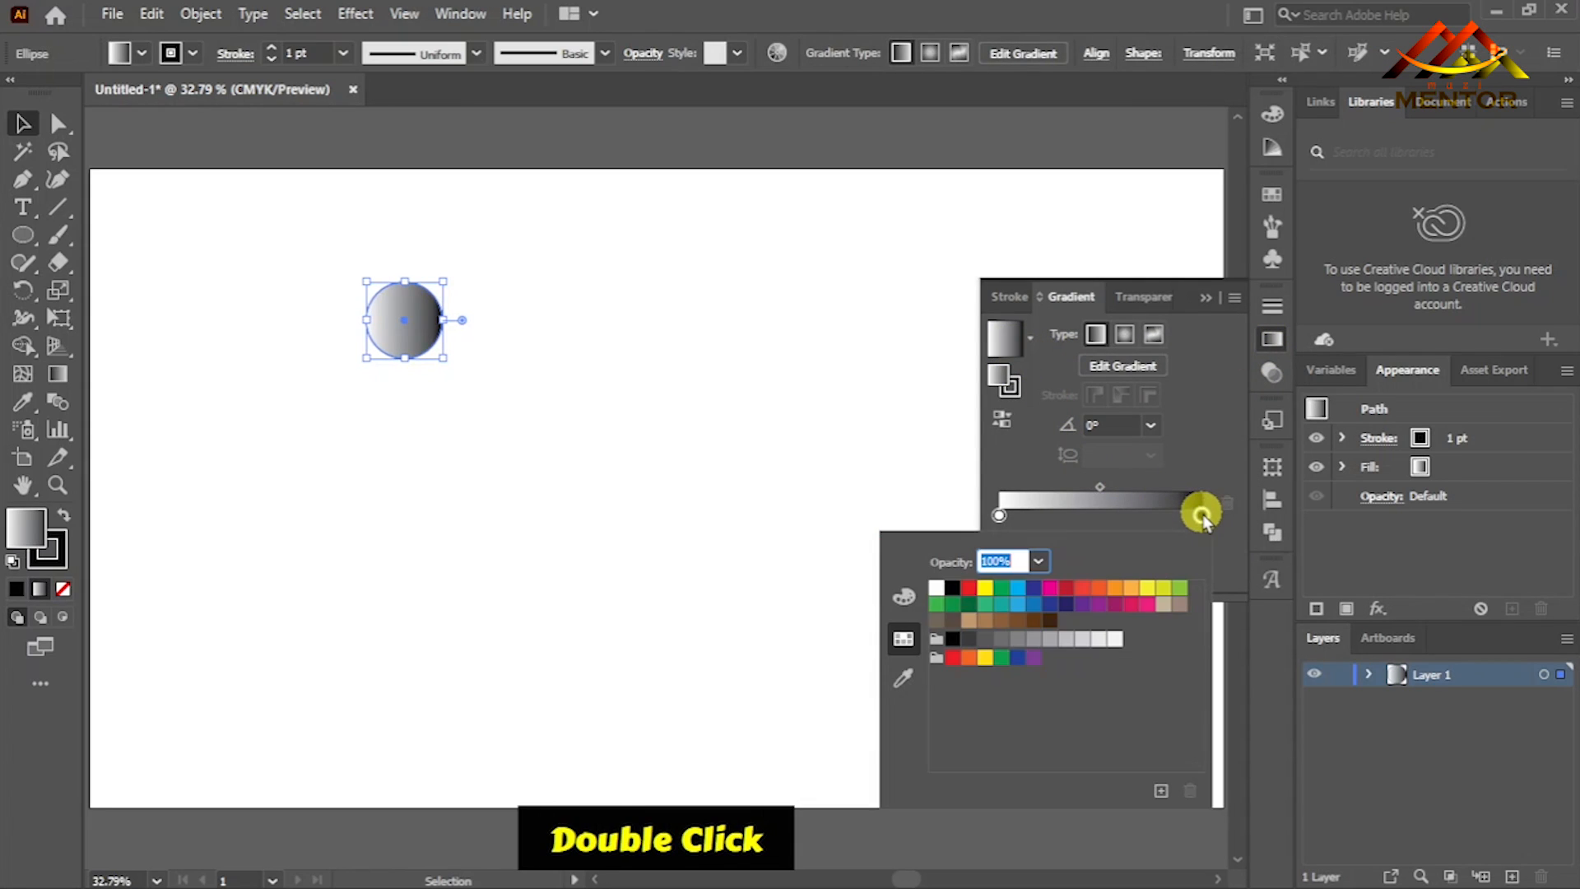
pyautogui.click(969, 603)
# - Set the gradient's start colour stop to a lighter green with C 60, M 0, Y 63, K 0
pyautogui.click(999, 516)
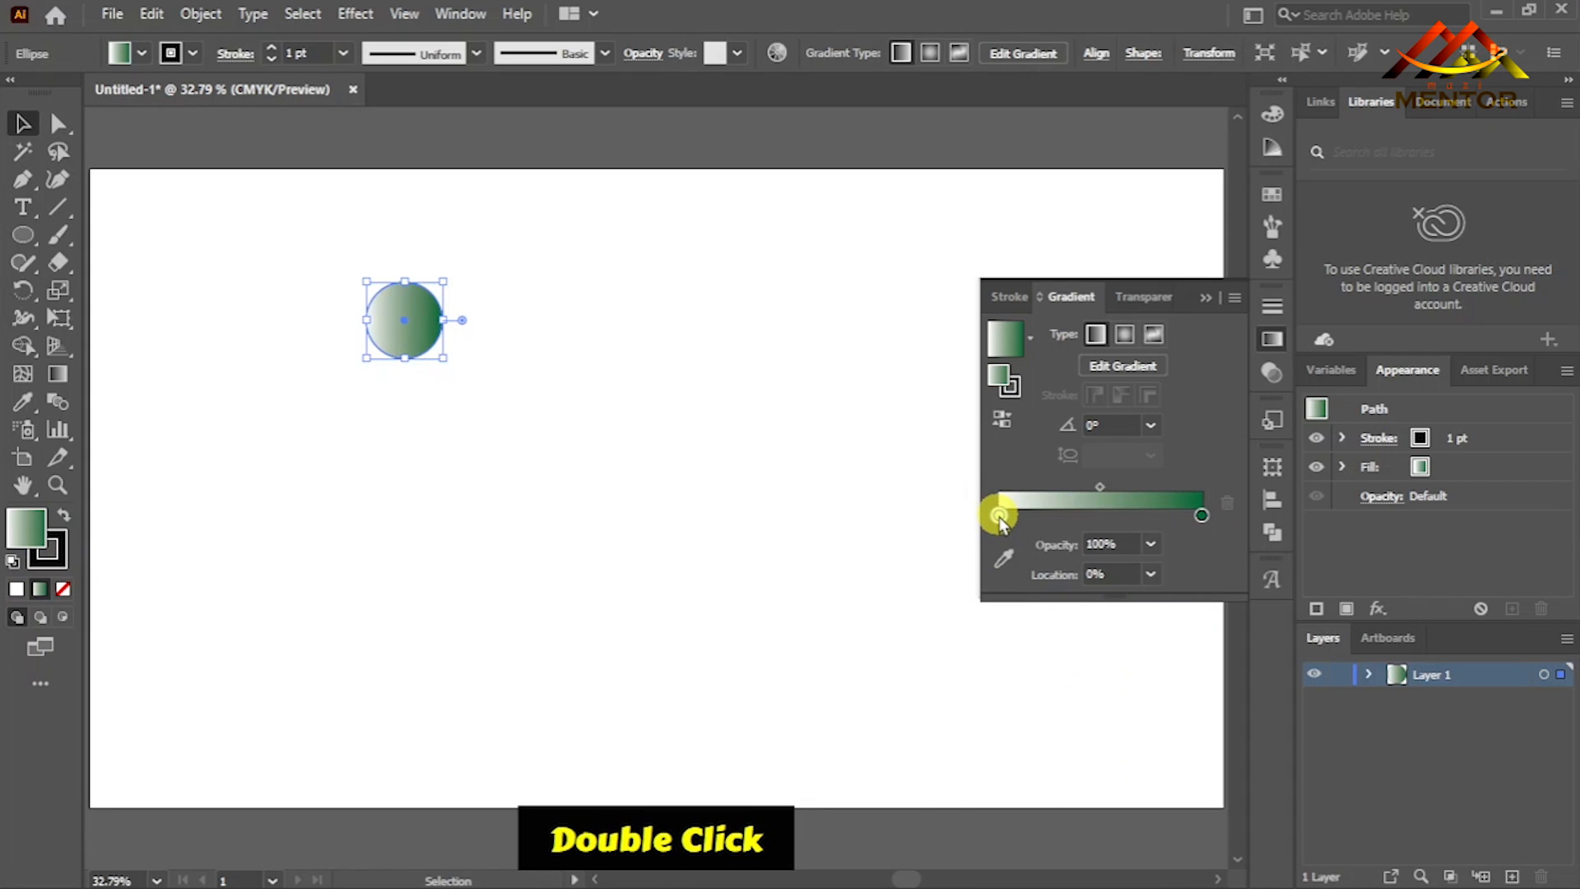
pyautogui.doubleClick(999, 516)
pyautogui.click(937, 605)
pyautogui.click(904, 597)
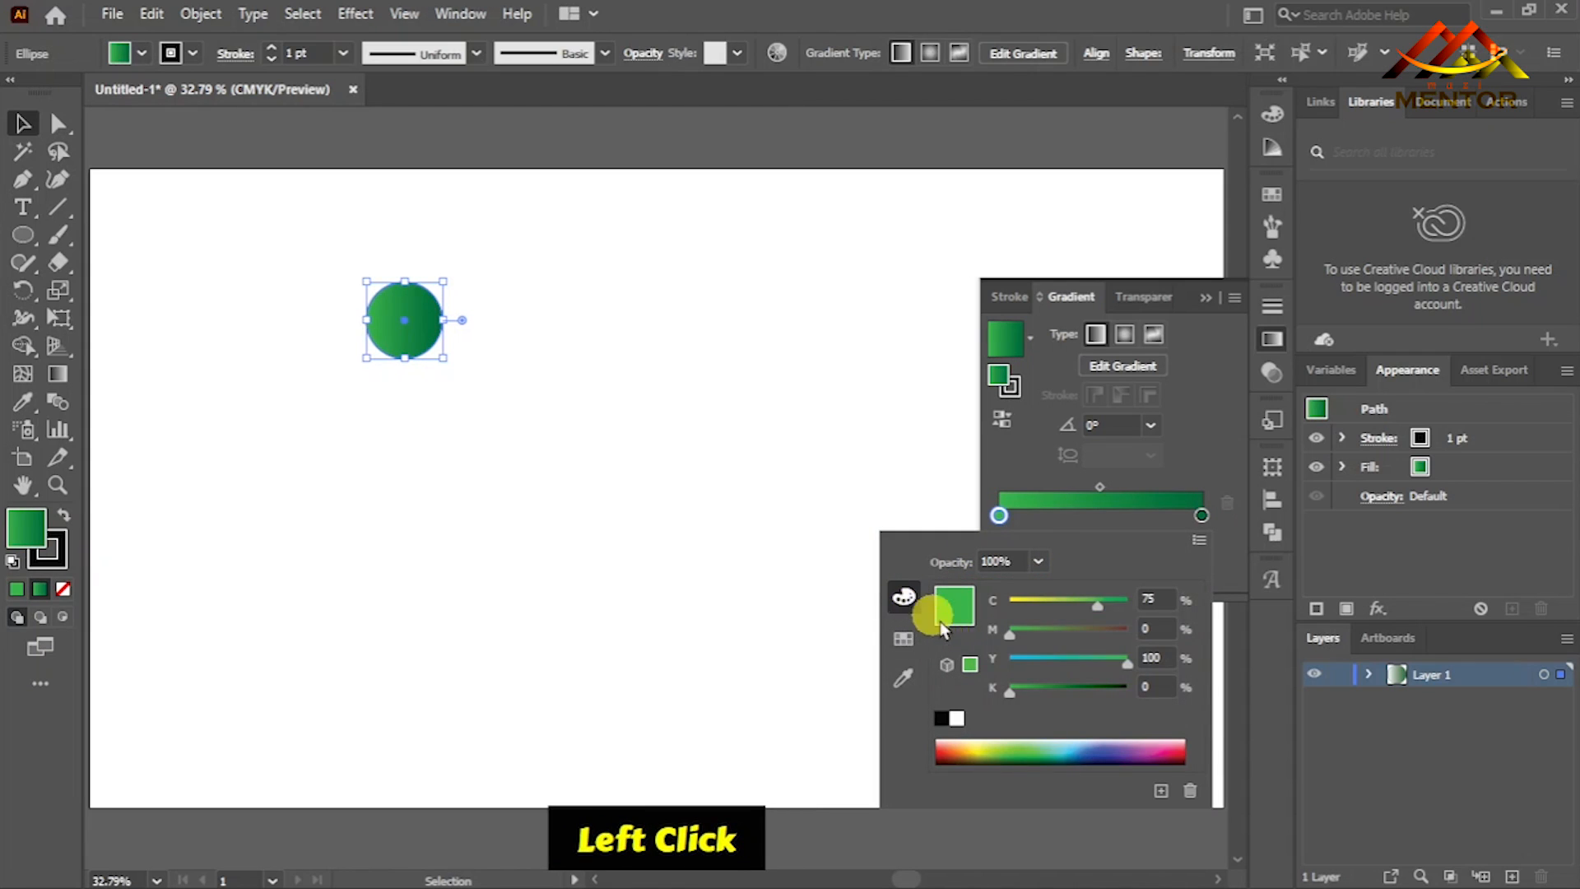
pyautogui.moveTo(1097, 613)
pyautogui.mouseDown()
pyautogui.moveTo(1084, 666)
pyautogui.moveTo(1079, 608)
pyautogui.mouseUp()
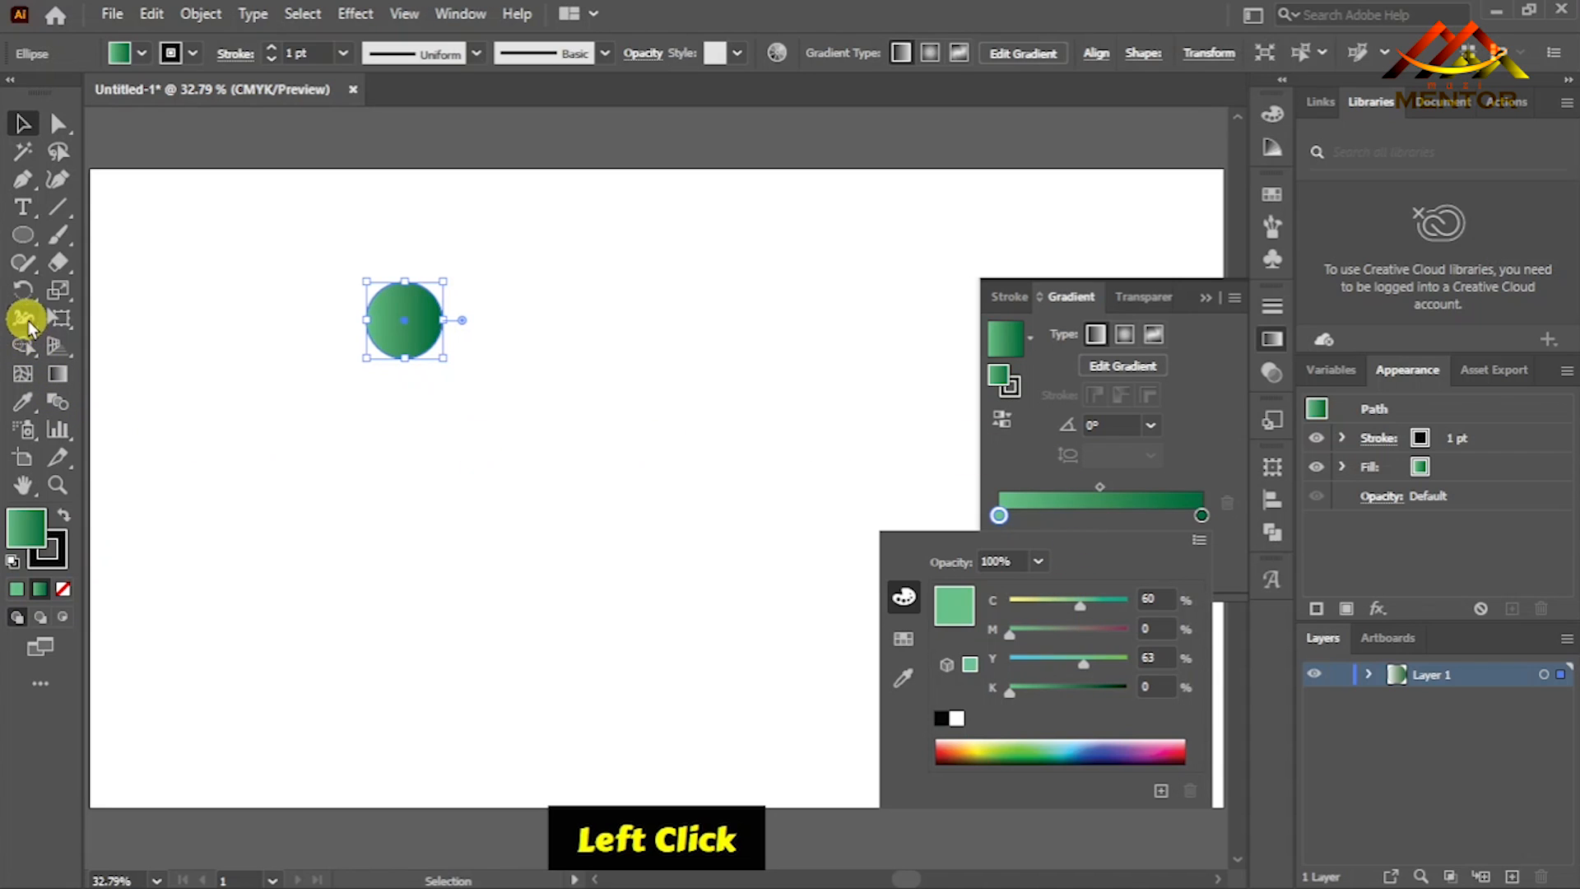
# - Redirect the circle's gradient to run downward at about -89° and shift its midpoint to about 70%
pyautogui.click(56, 377)
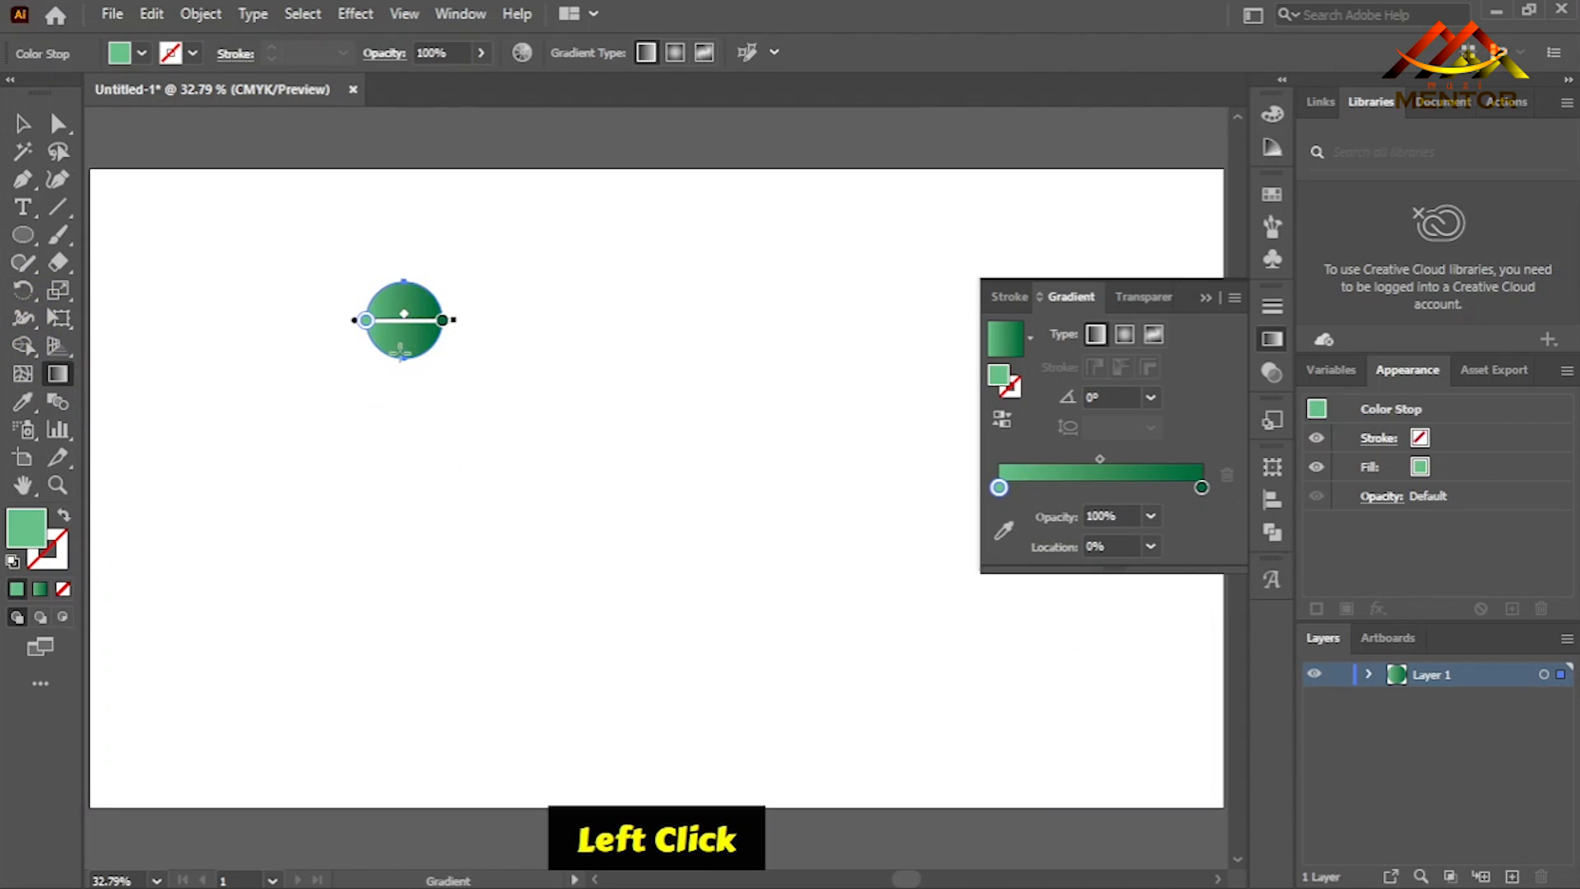
pyautogui.moveTo(408, 282); pyautogui.dragTo(424, 354)
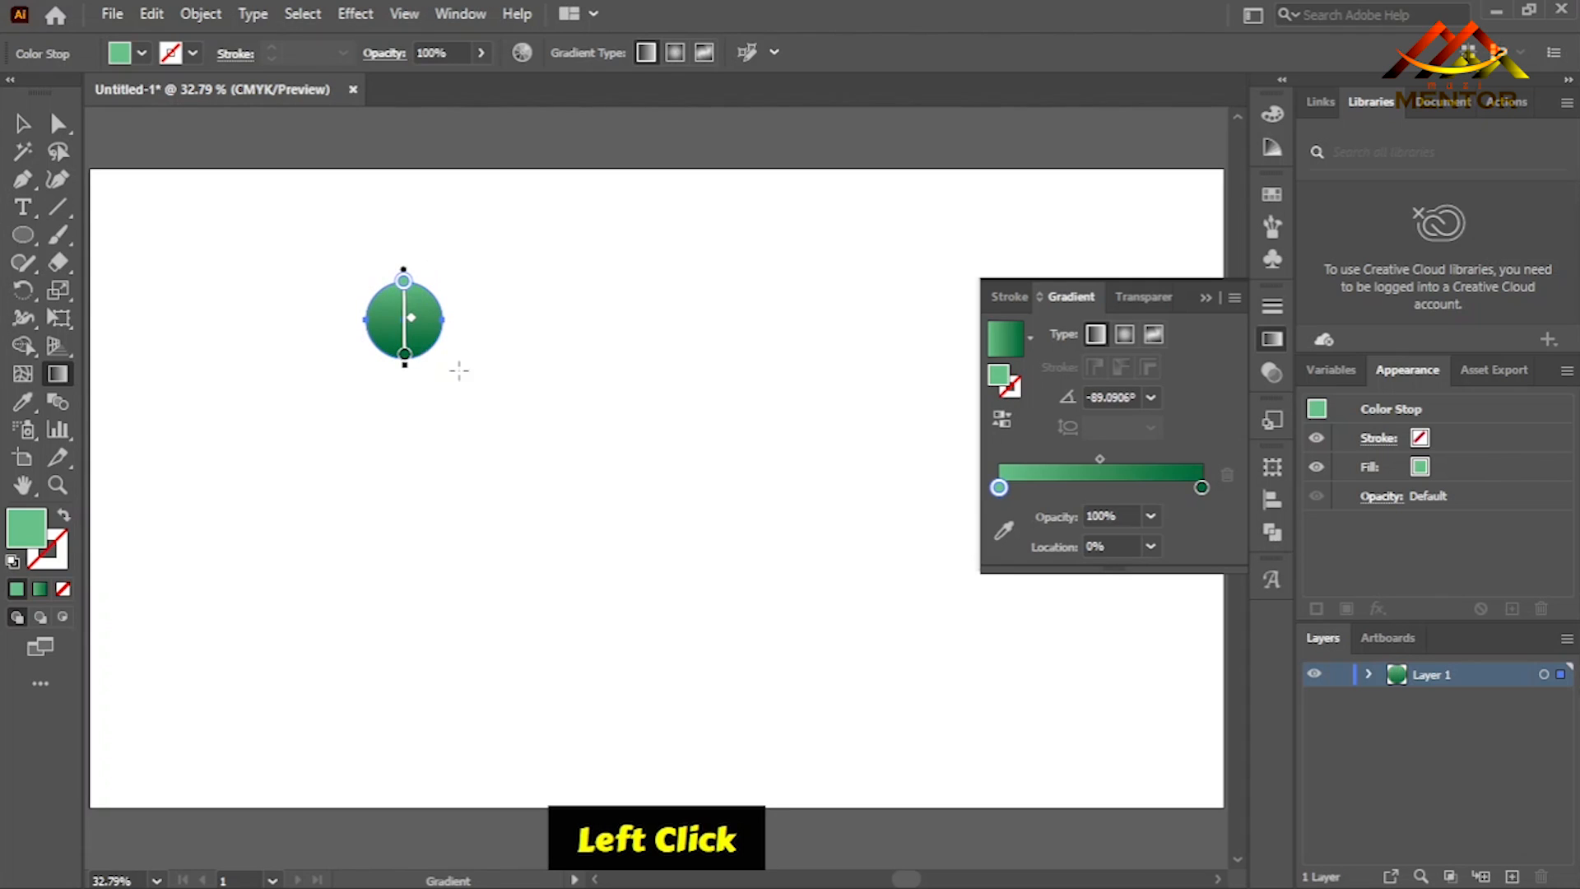
pyautogui.moveTo(1103, 464); pyautogui.dragTo(1142, 457)
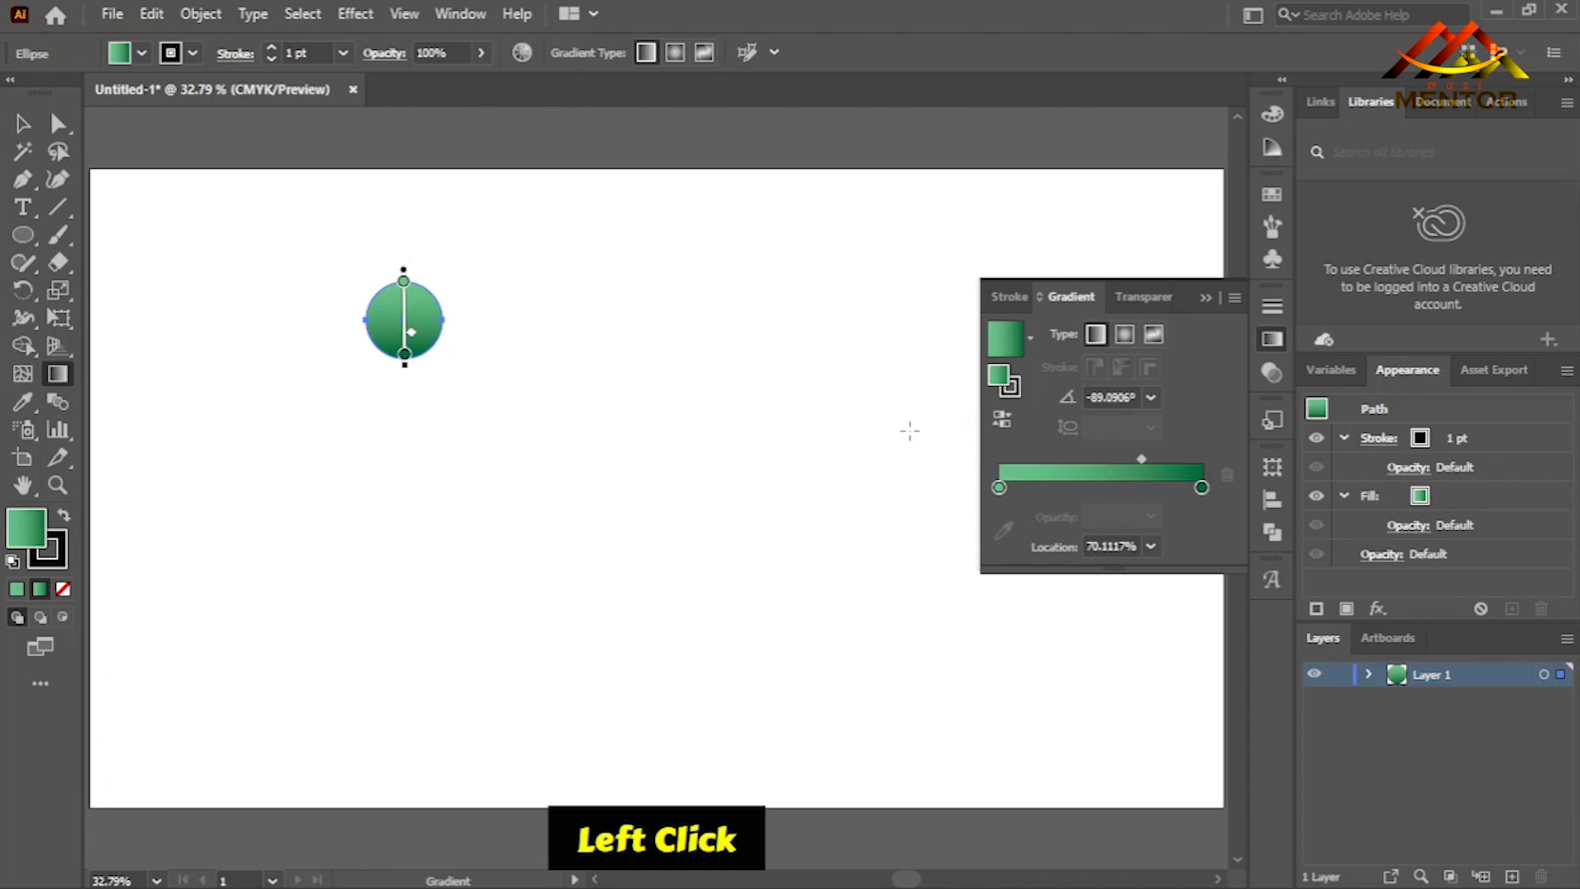
pyautogui.keyDown('ctrl'); pyautogui.click(636, 374); pyautogui.keyUp('ctrl')
# - Lighten the start colour stop of the circle's gradient to C 47, M 0, Y 57, K 0
pyautogui.keyDown('ctrl'); pyautogui.click(422, 328); pyautogui.keyUp('ctrl')
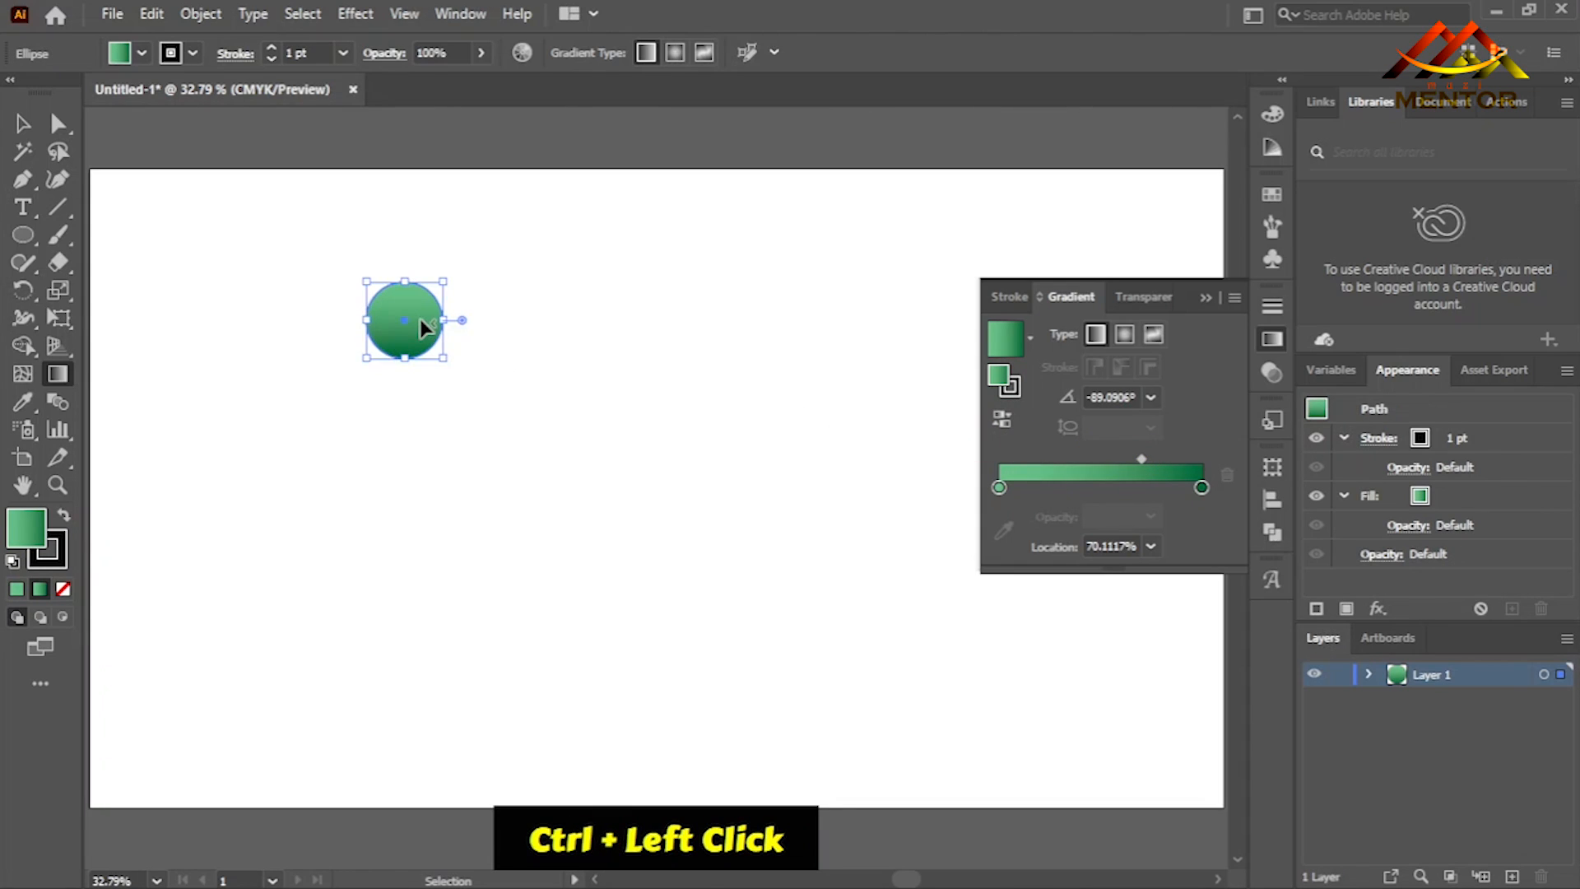
pyautogui.click(999, 488)
pyautogui.doubleClick(998, 489)
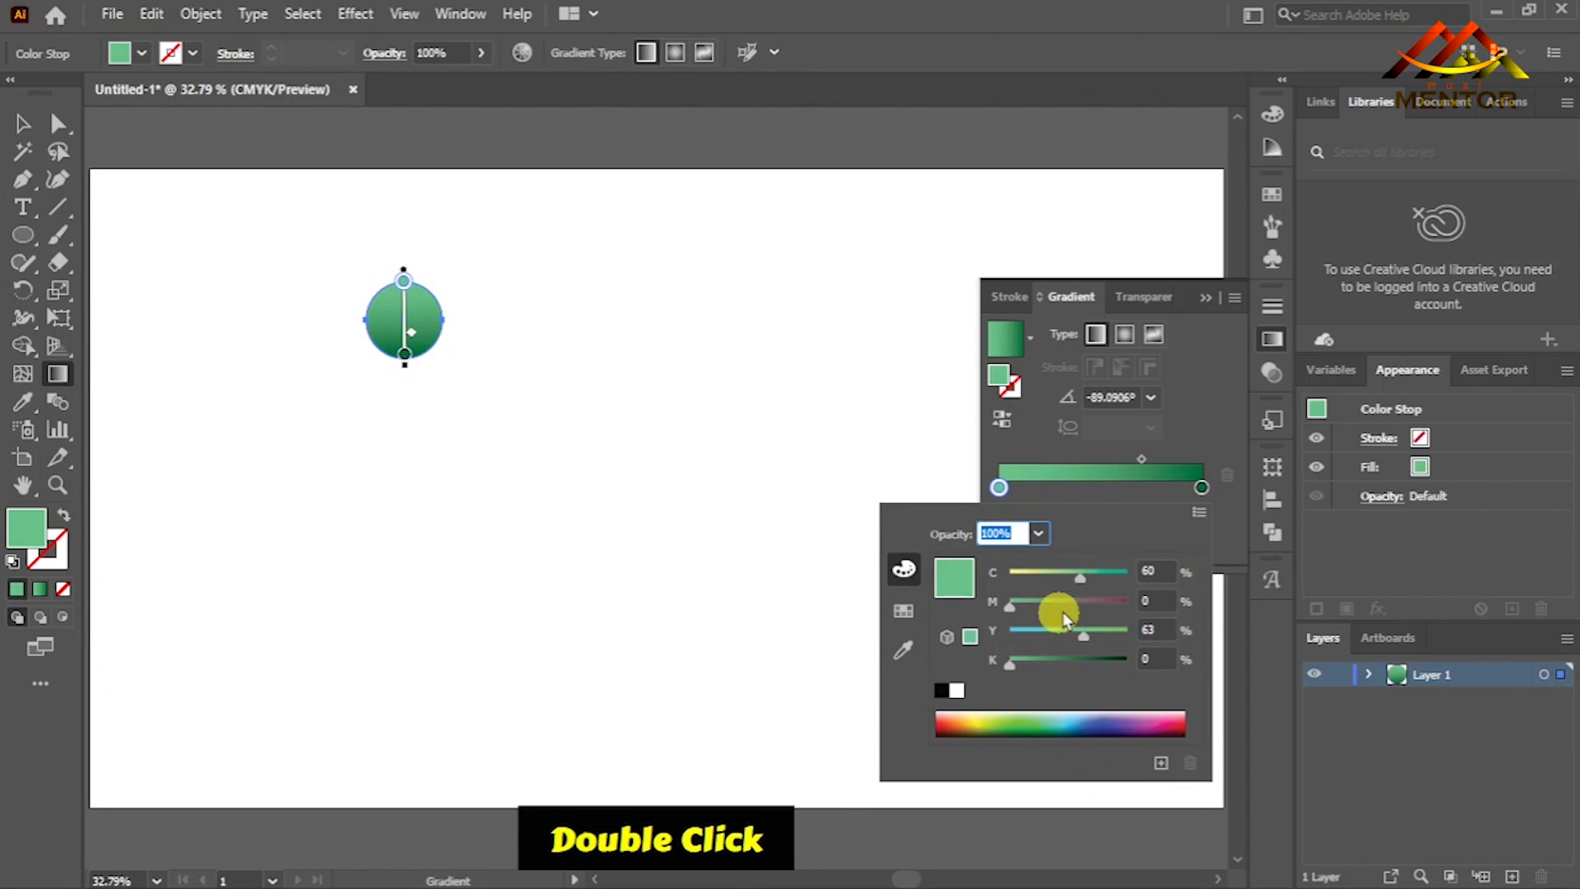
pyautogui.moveTo(1082, 578); pyautogui.dragTo(1074, 578)
pyautogui.moveTo(1091, 633); pyautogui.dragTo(1083, 637)
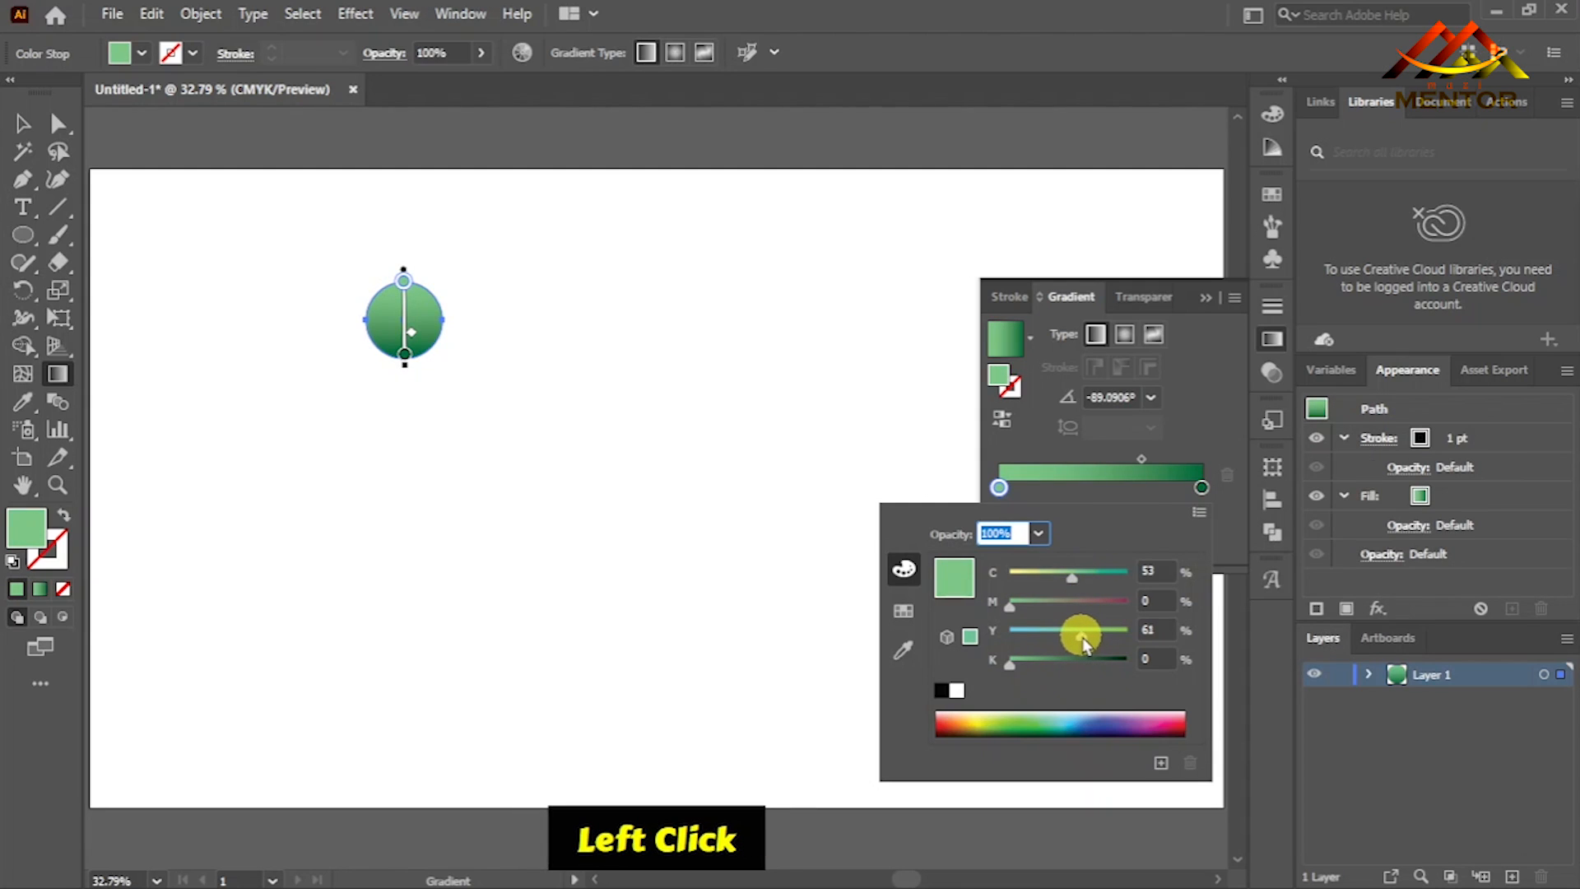
pyautogui.moveTo(1073, 581); pyautogui.dragTo(1065, 581)
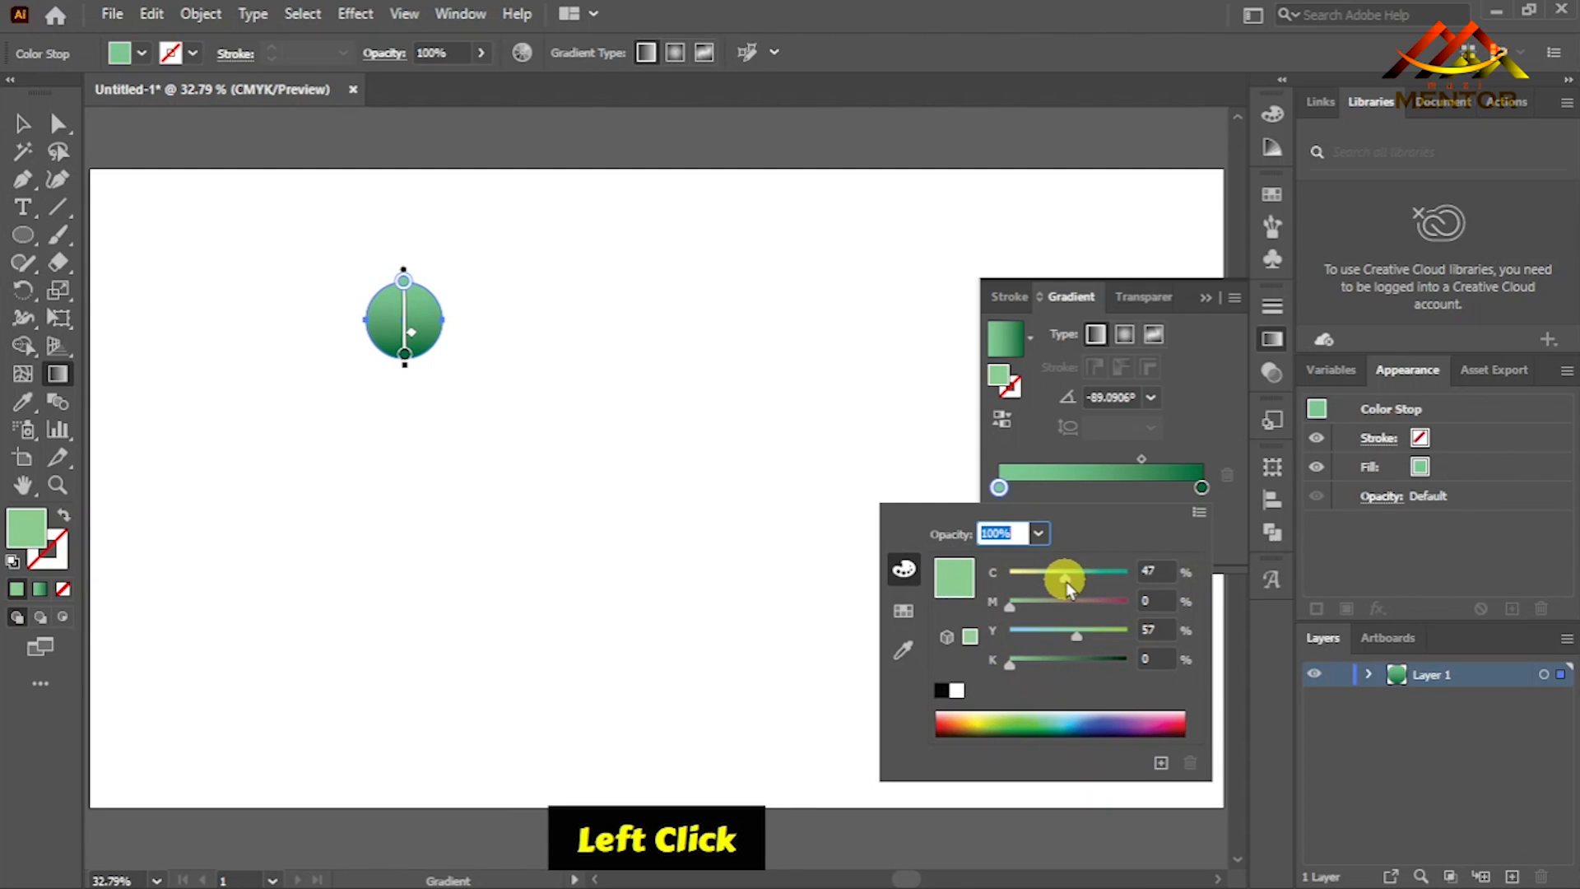
pyautogui.click(1025, 475)
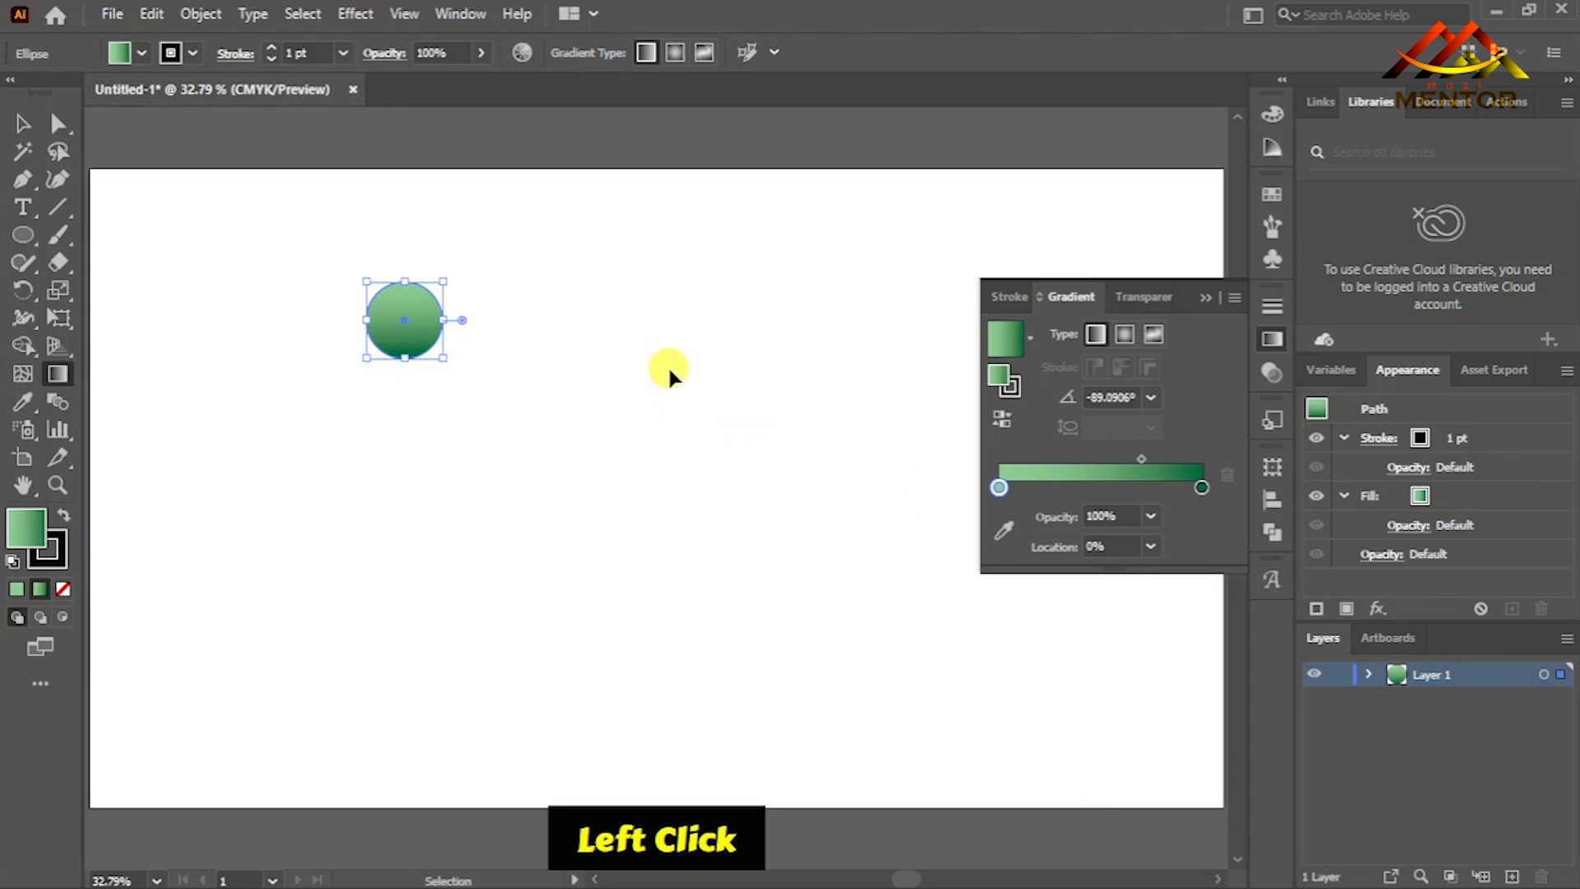
pyautogui.keyDown('ctrl'); pyautogui.click(531, 426); pyautogui.keyUp('ctrl')
# - Remove the stroke from the gradient-filled circle
pyautogui.keyDown('ctrl'); pyautogui.click(398, 324); pyautogui.keyUp('ctrl')
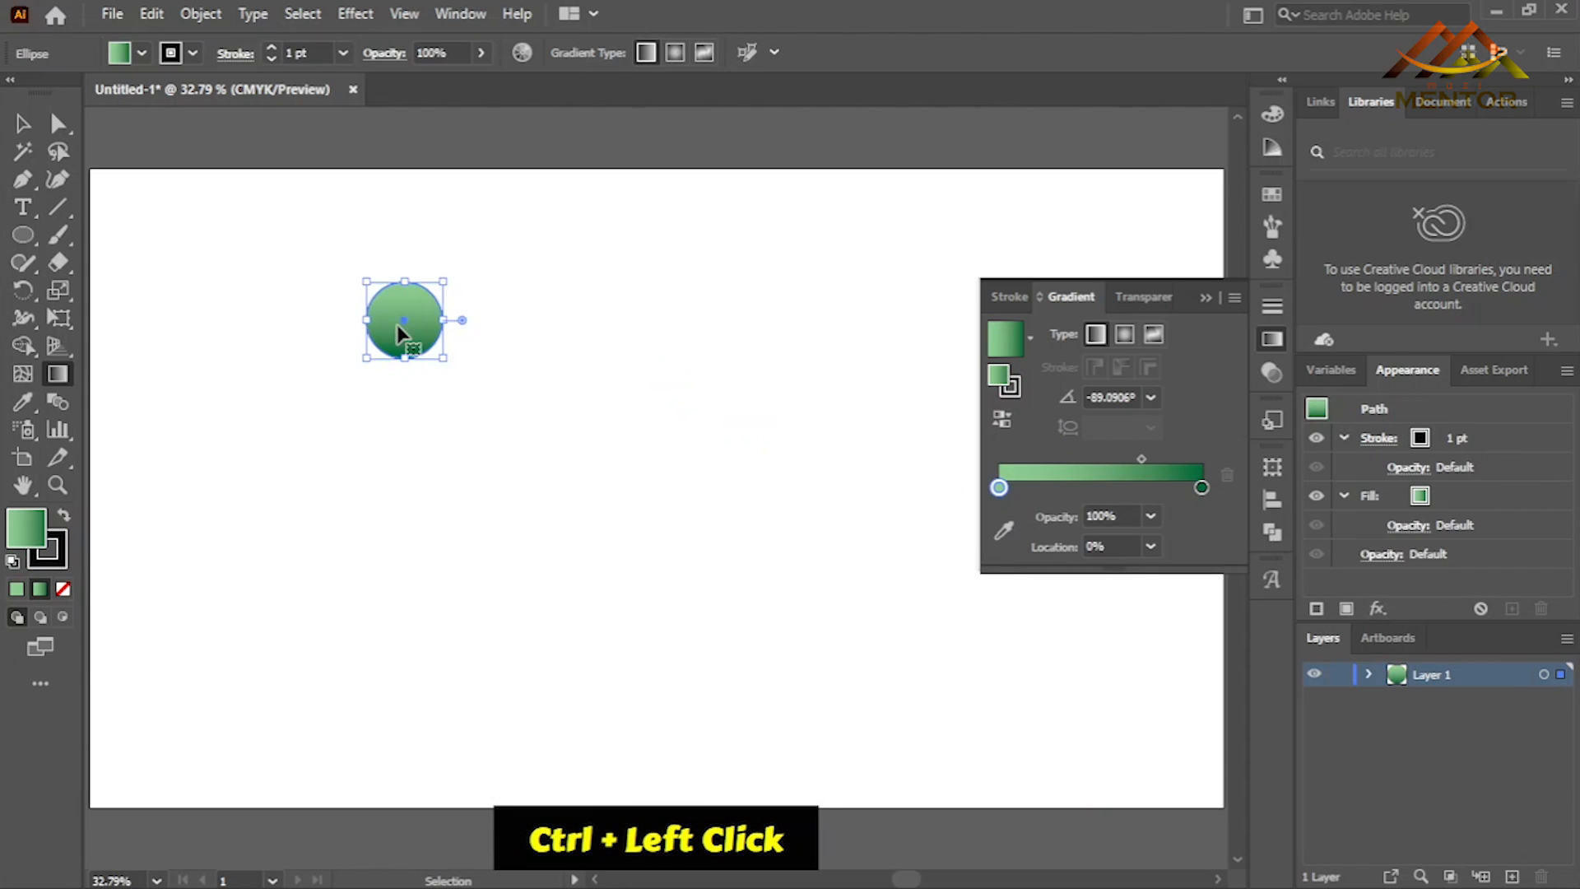
pyautogui.click(22, 123)
pyautogui.click(192, 53)
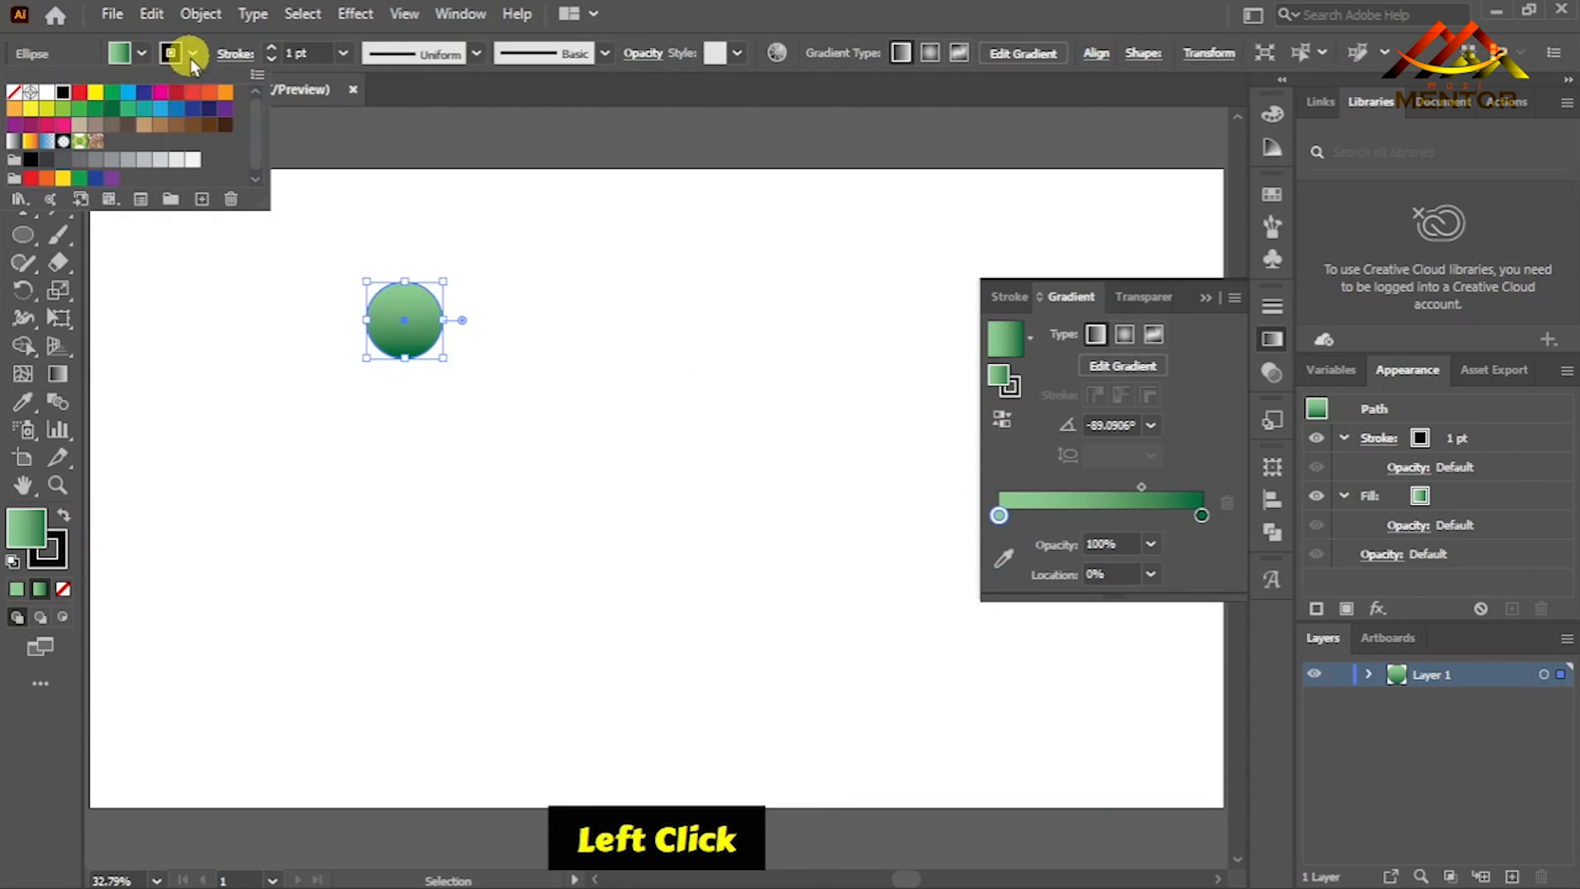
pyautogui.click(14, 92)
pyautogui.click(458, 362)
# - Duplicate the circle straight down to the lower part of the artboard and make a blend between the two circles
pyautogui.click(411, 327)
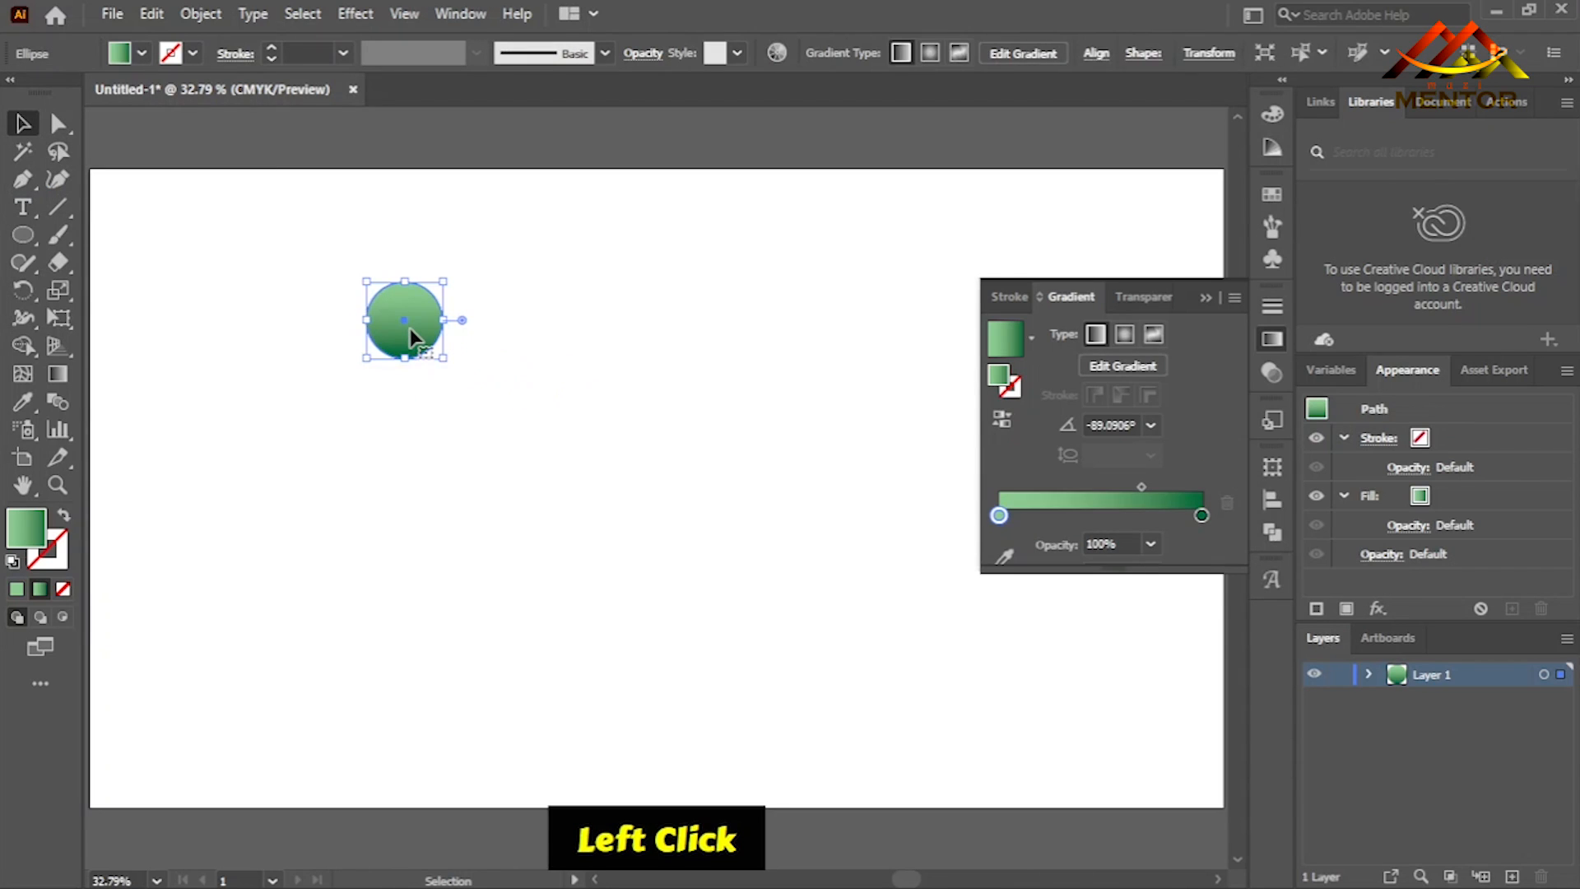
pyautogui.moveTo(427, 327); pyautogui.dragTo(427, 591)
pyautogui.moveTo(333, 276); pyautogui.dragTo(437, 645)
pyautogui.click(113, 14)
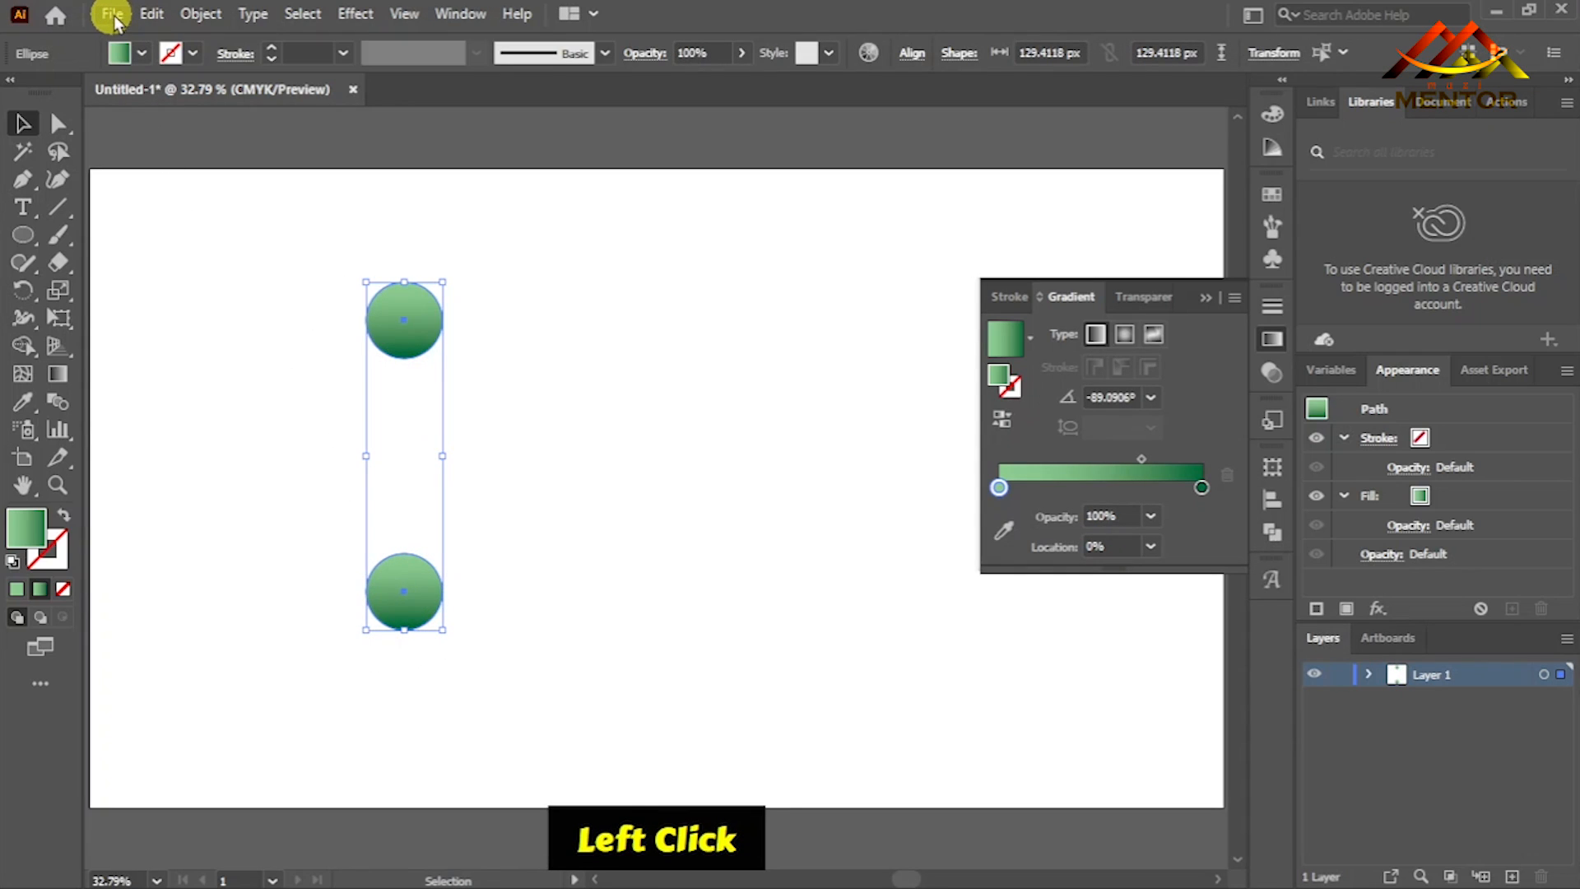
pyautogui.click(195, 15)
pyautogui.moveTo(469, 600)
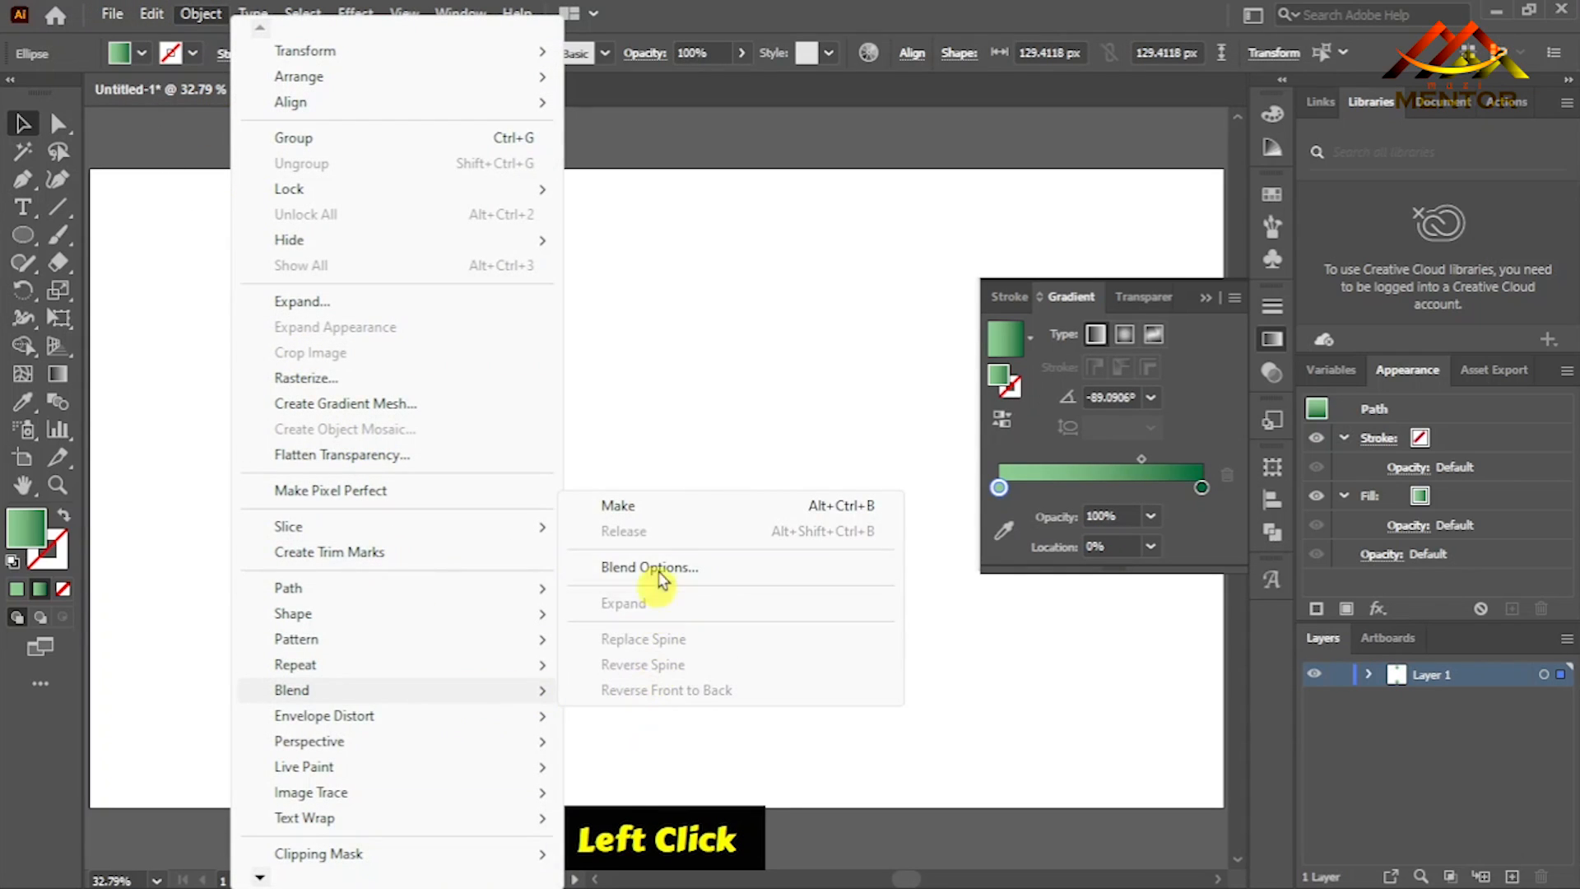
pyautogui.click(666, 510)
# - Set the blend's spacing to Specified Distance with a value of 1 px
pyautogui.click(113, 15)
pyautogui.click(200, 14)
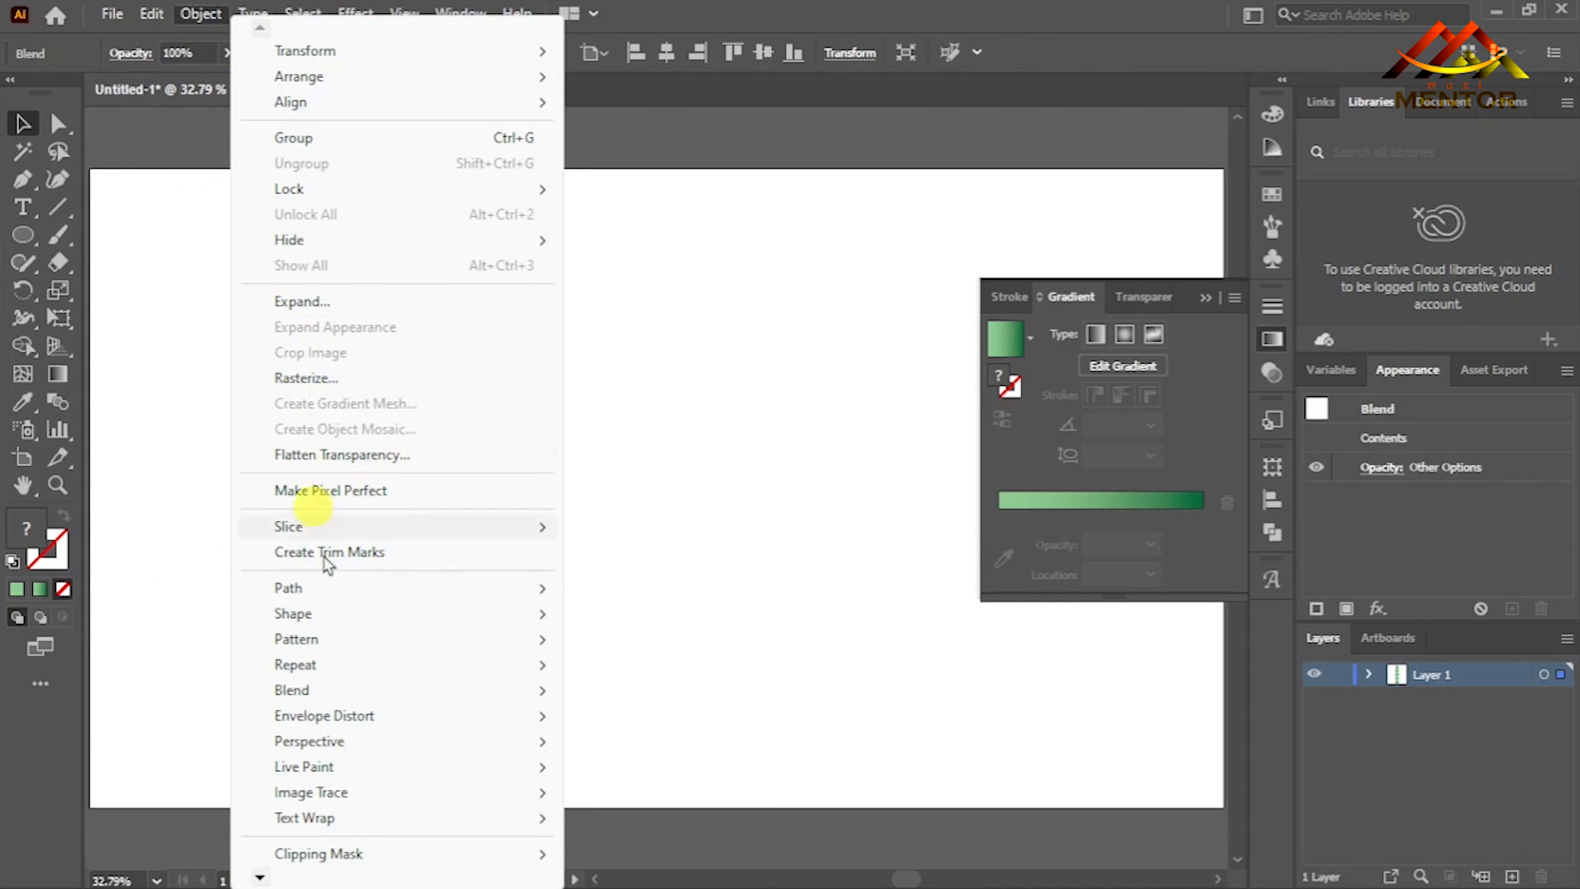
pyautogui.moveTo(546, 690)
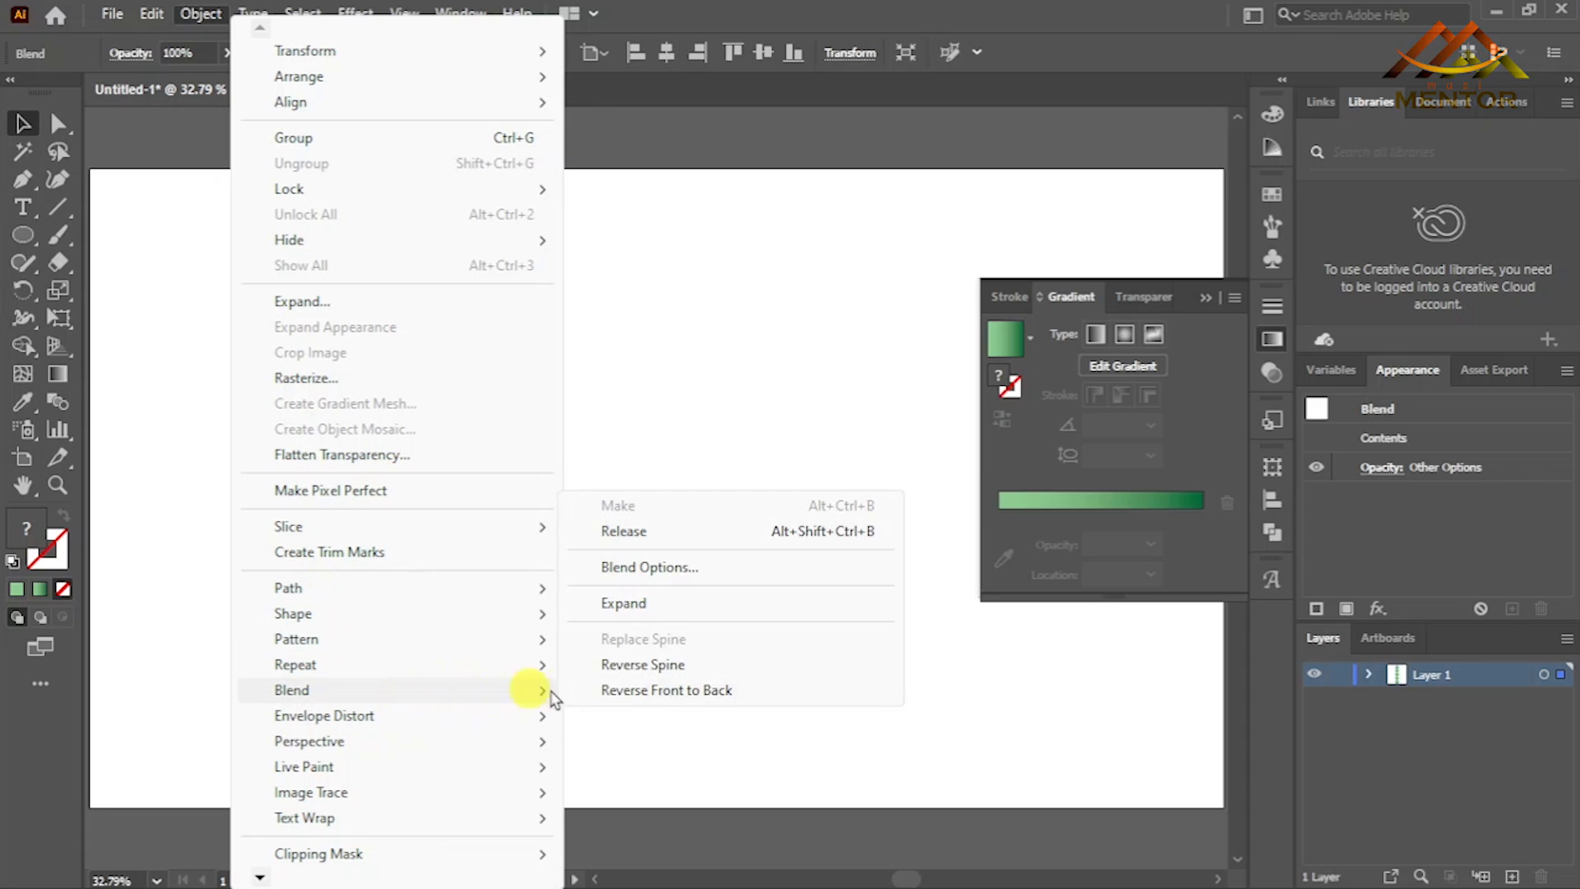
pyautogui.click(705, 570)
pyautogui.click(1082, 609)
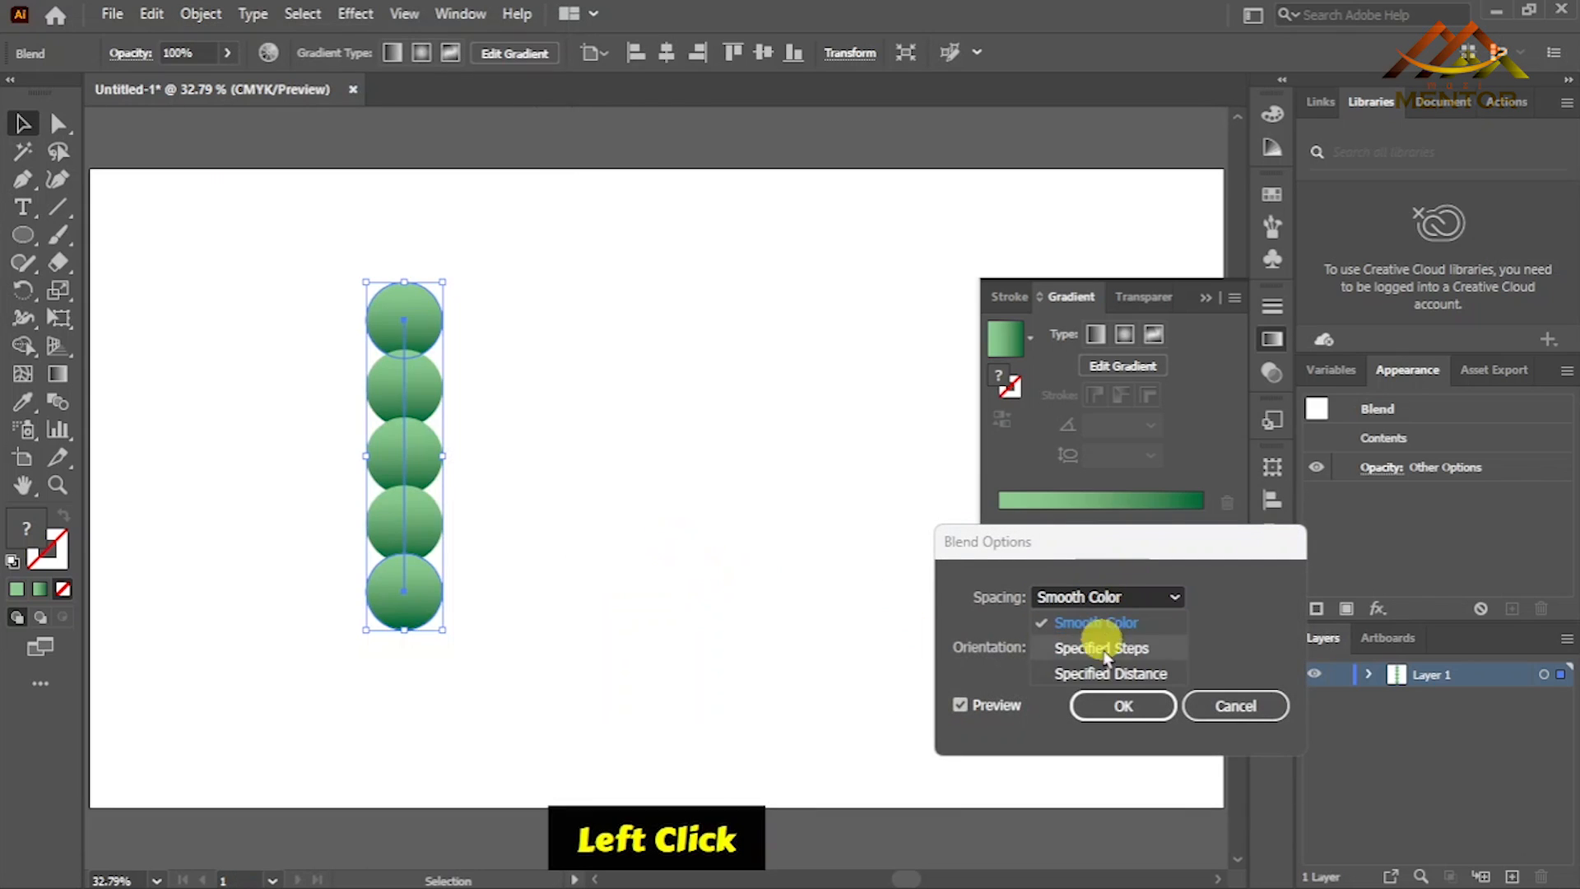
pyautogui.click(1167, 675)
pyautogui.write('1')
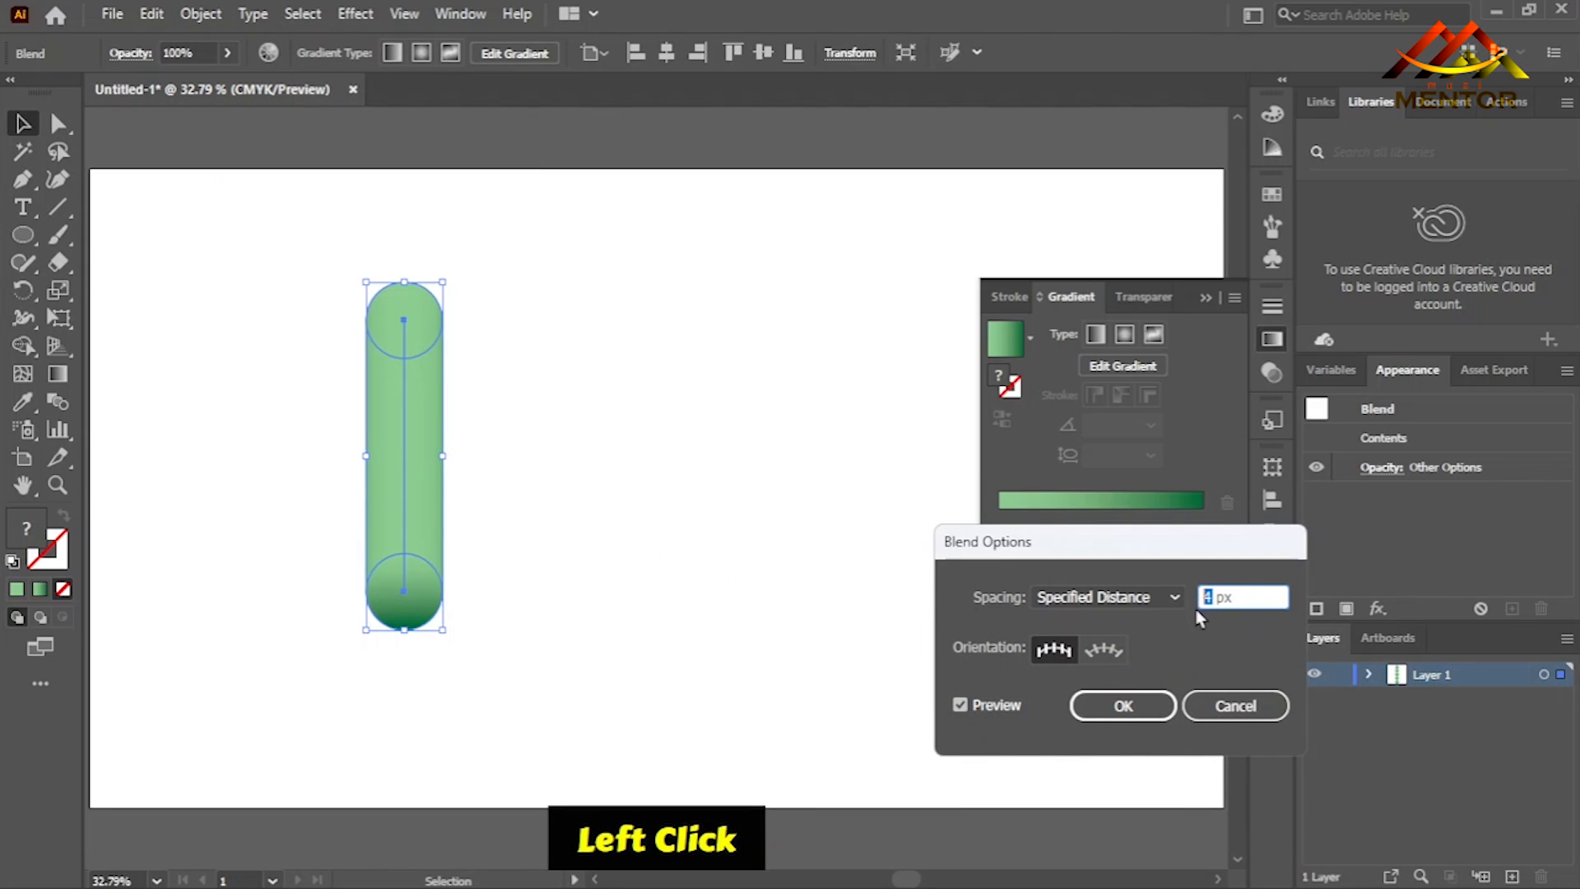
pyautogui.click(1116, 706)
pyautogui.click(531, 526)
# - Move the green blend horizontally to the left edge of the artboard
pyautogui.click(400, 503)
pyautogui.click(529, 498)
pyautogui.moveTo(418, 508); pyautogui.dragTo(171, 502)
pyautogui.click(349, 384)
# - Add the point text "CAT" in the empty area beside the green blend
pyautogui.click(28, 210)
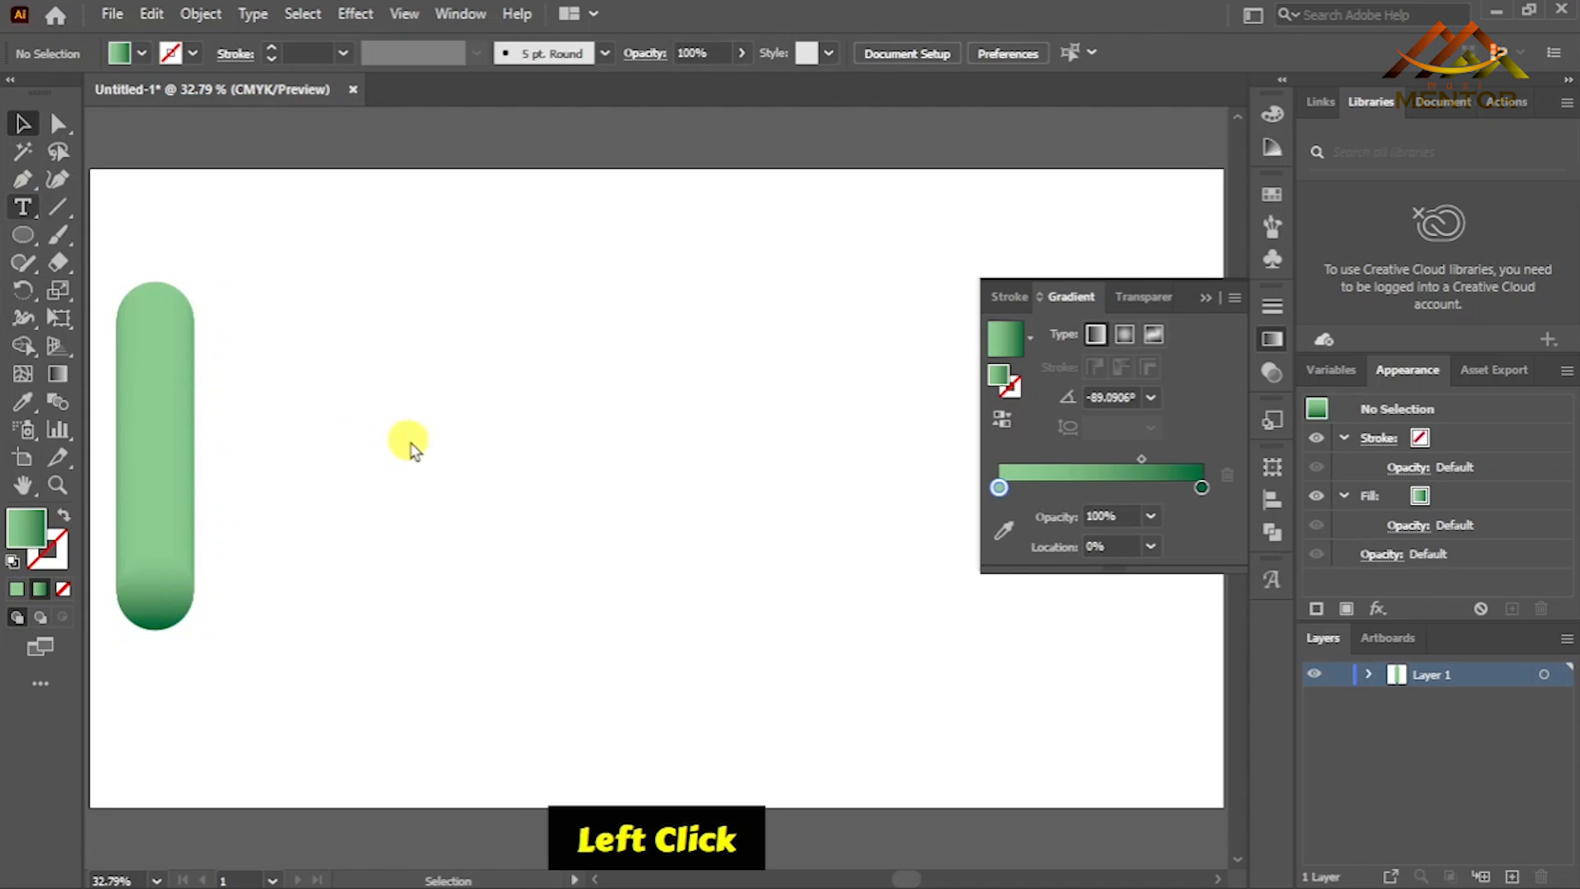
pyautogui.click(451, 457)
pyautogui.write('CAT')
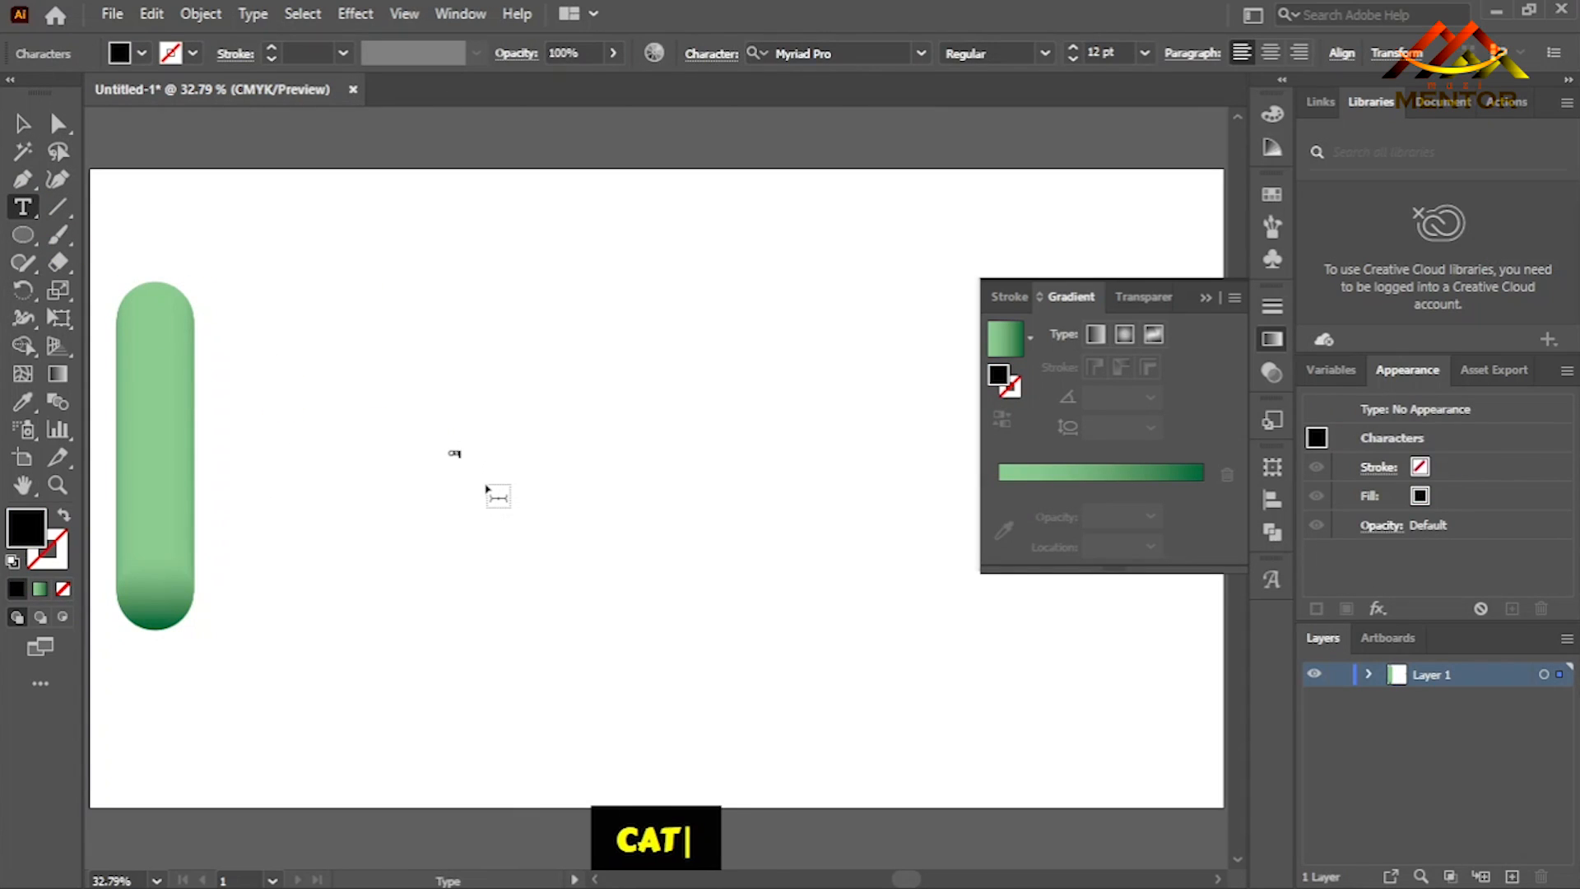
# - Enlarge the CAT text to about 717 pt and position it to the right of the green blend
pyautogui.click(22, 123)
pyautogui.moveTo(458, 455); pyautogui.dragTo(582, 547)
pyautogui.moveTo(578, 439); pyautogui.dragTo(846, 270)
pyautogui.moveTo(440, 398); pyautogui.dragTo(249, 402)
pyautogui.moveTo(847, 403); pyautogui.dragTo(936, 400)
pyautogui.moveTo(691, 416); pyautogui.dragTo(704, 498)
pyautogui.click(674, 212)
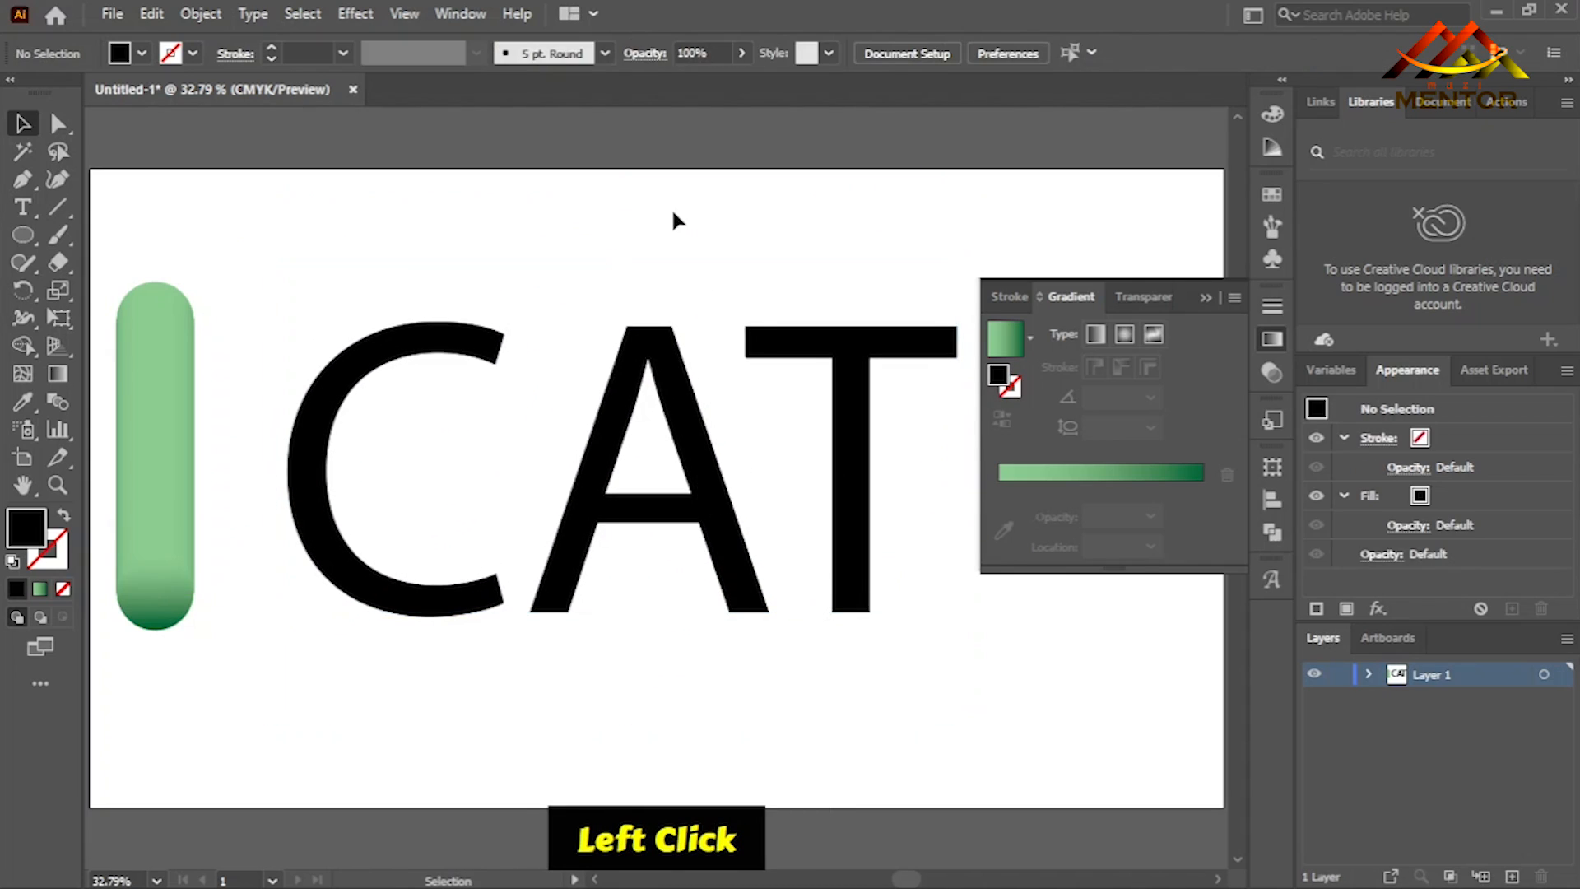
pyautogui.click(1206, 298)
pyautogui.moveTo(847, 451); pyautogui.dragTo(928, 466)
# - Swap the CAT text's fill and stroke so the letters have no fill and a 1 pt black stroke
pyautogui.rightClick(930, 453)
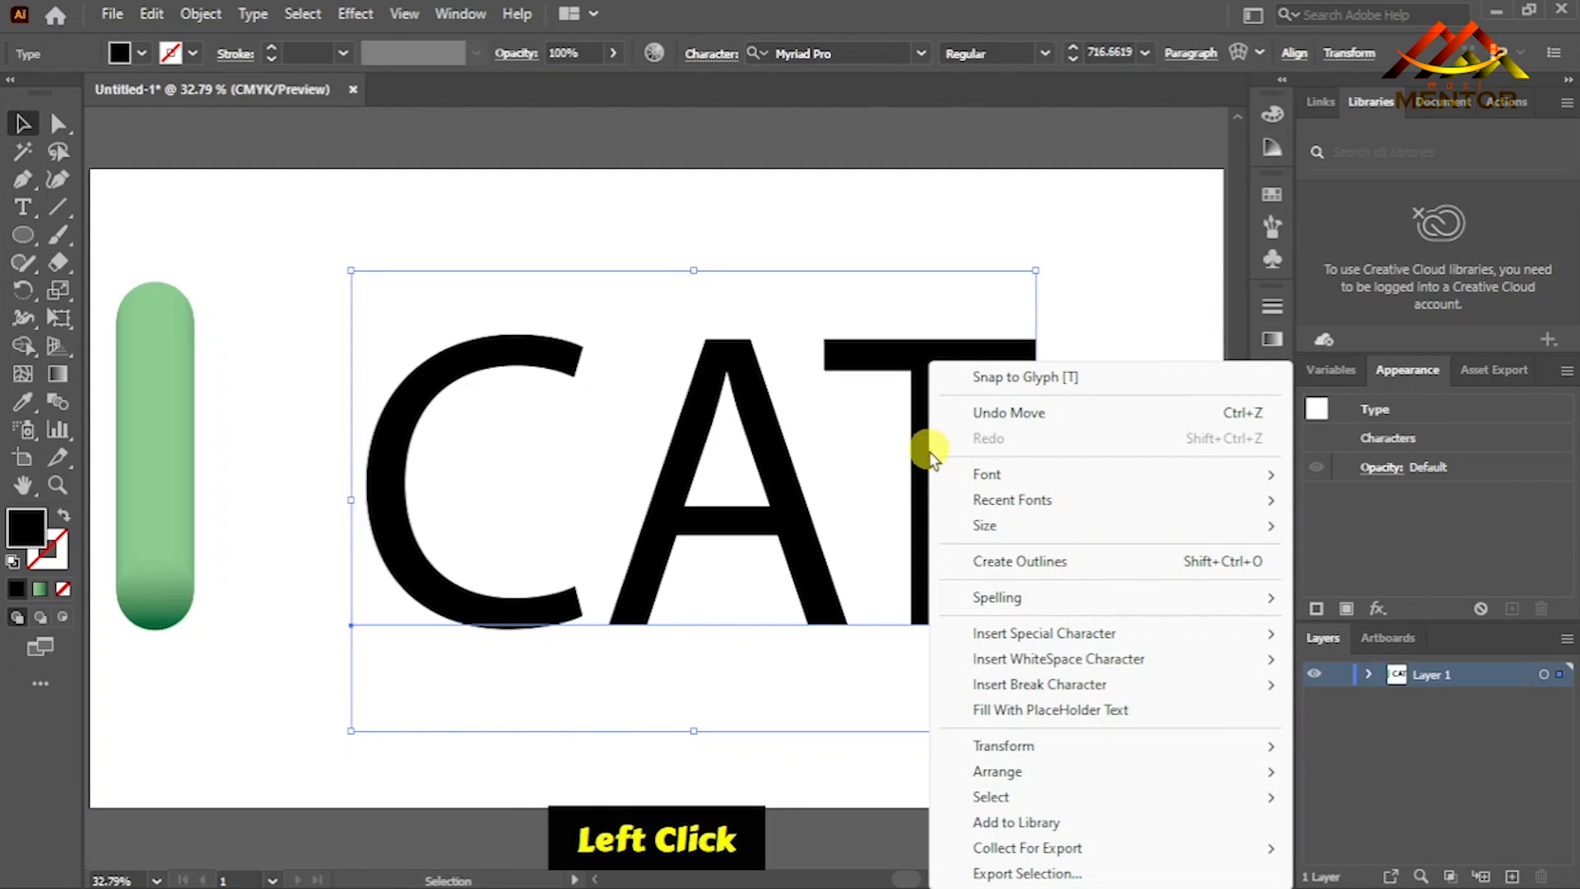
pyautogui.click(923, 458)
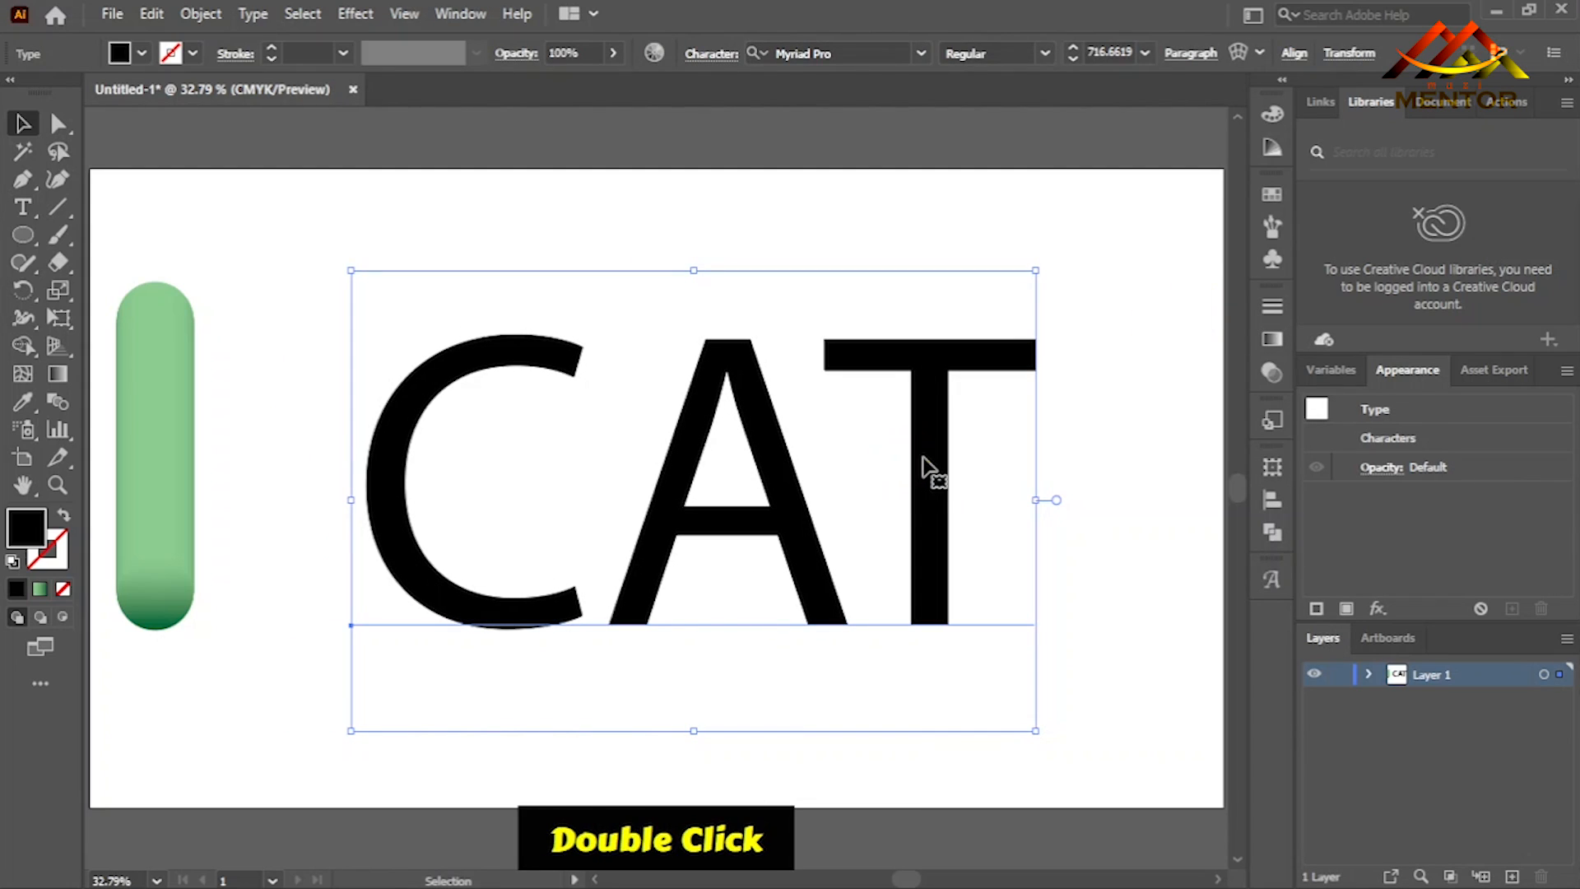
pyautogui.click(63, 515)
# - Convert the CAT text to outlines and ungroup it into separate letter shapes
pyautogui.rightClick(776, 508)
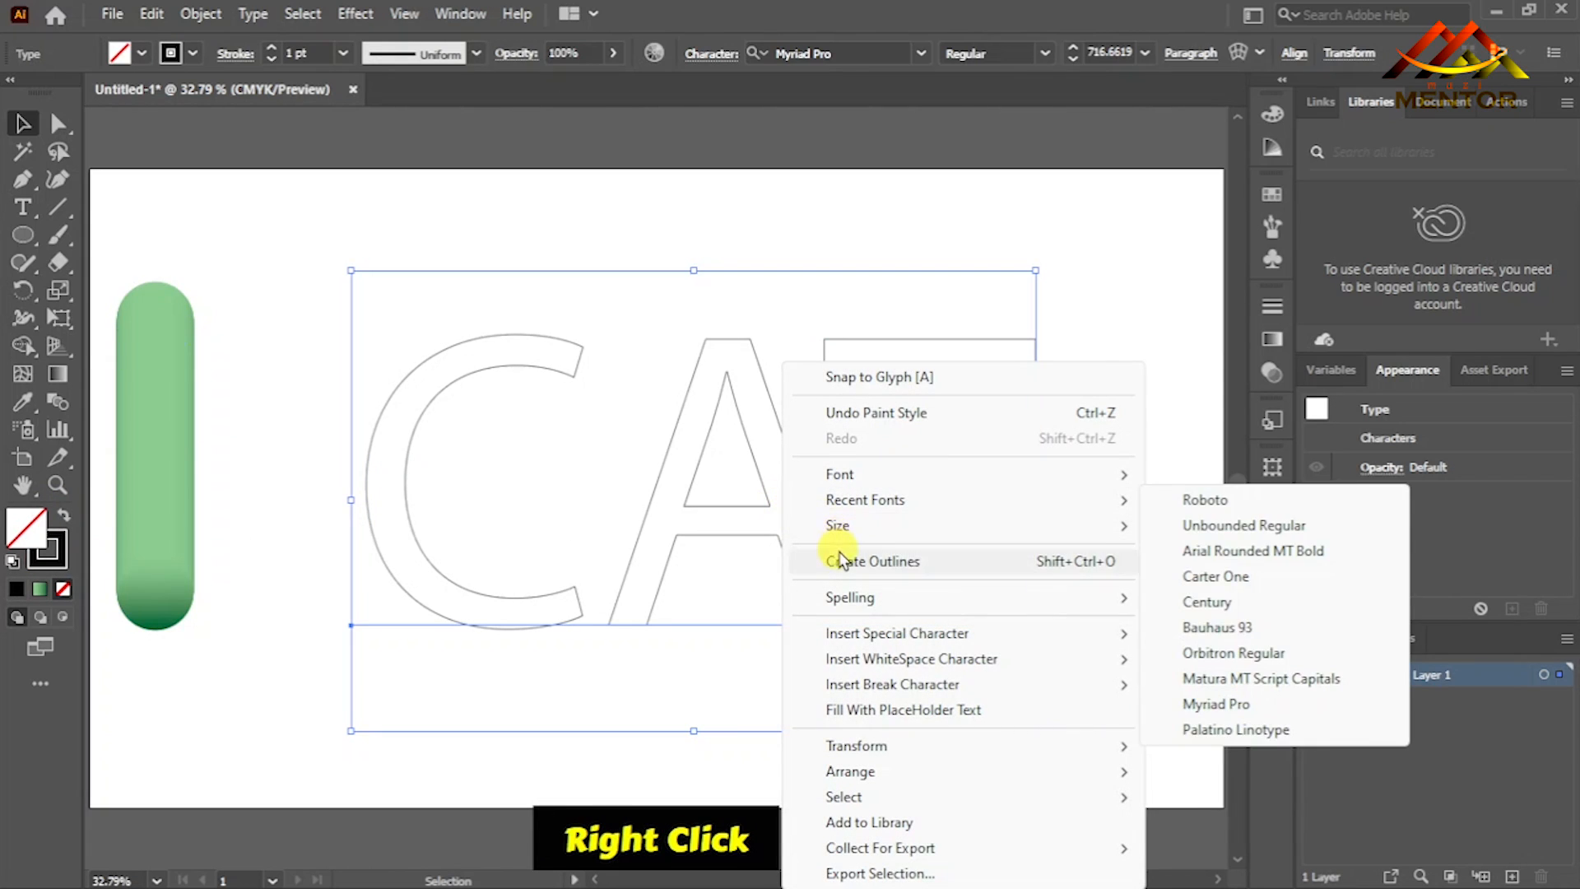
pyautogui.click(837, 554)
pyautogui.rightClick(796, 516)
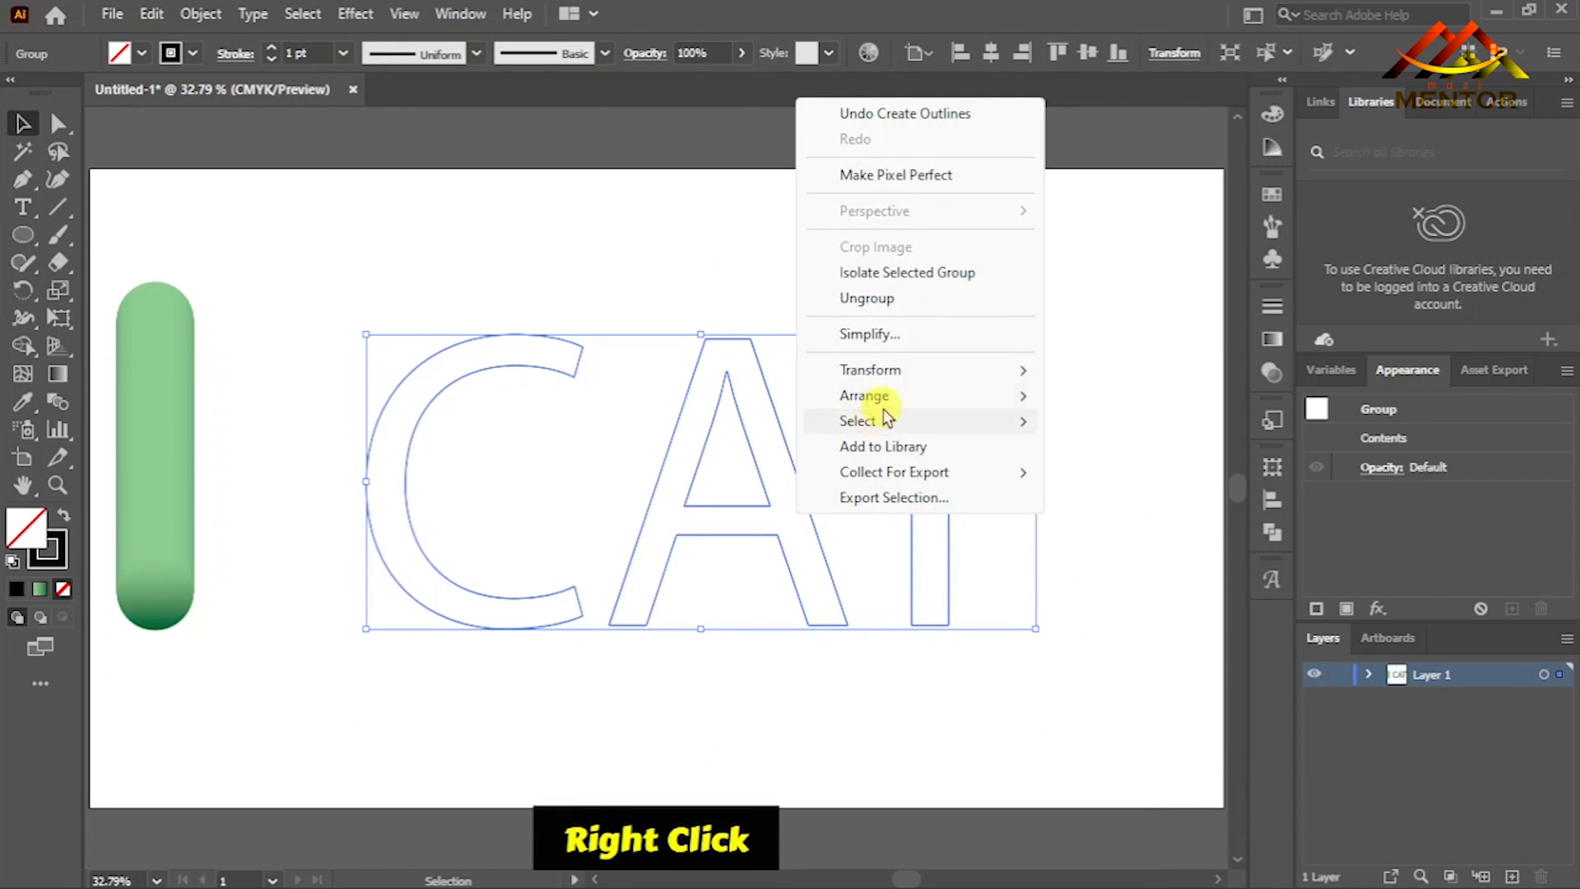
pyautogui.click(886, 303)
pyautogui.rightClick(795, 474)
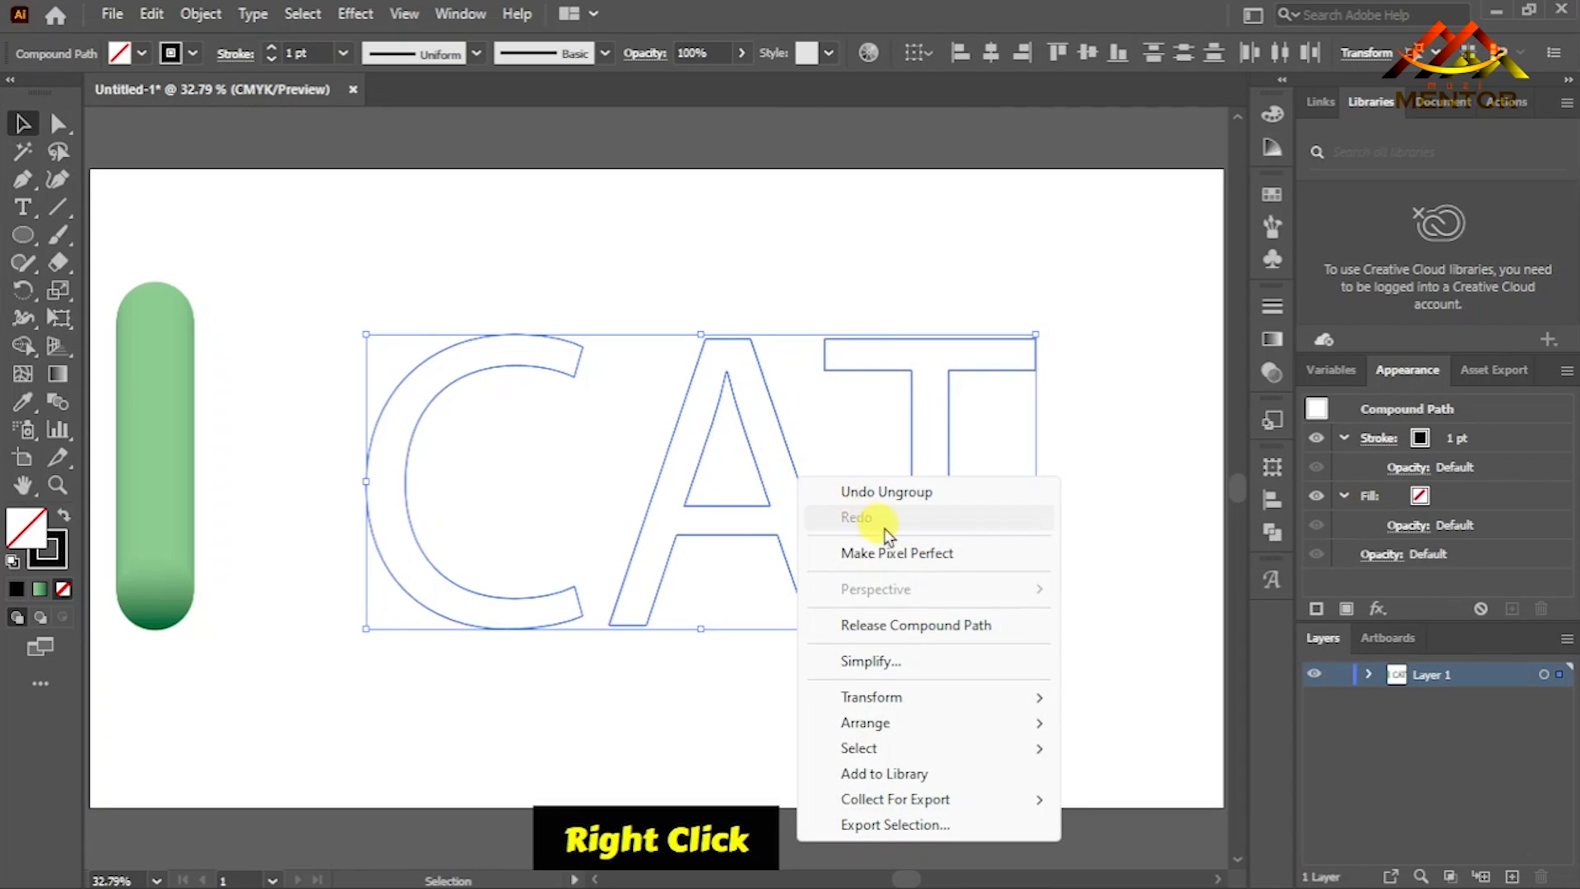
pyautogui.click(1143, 416)
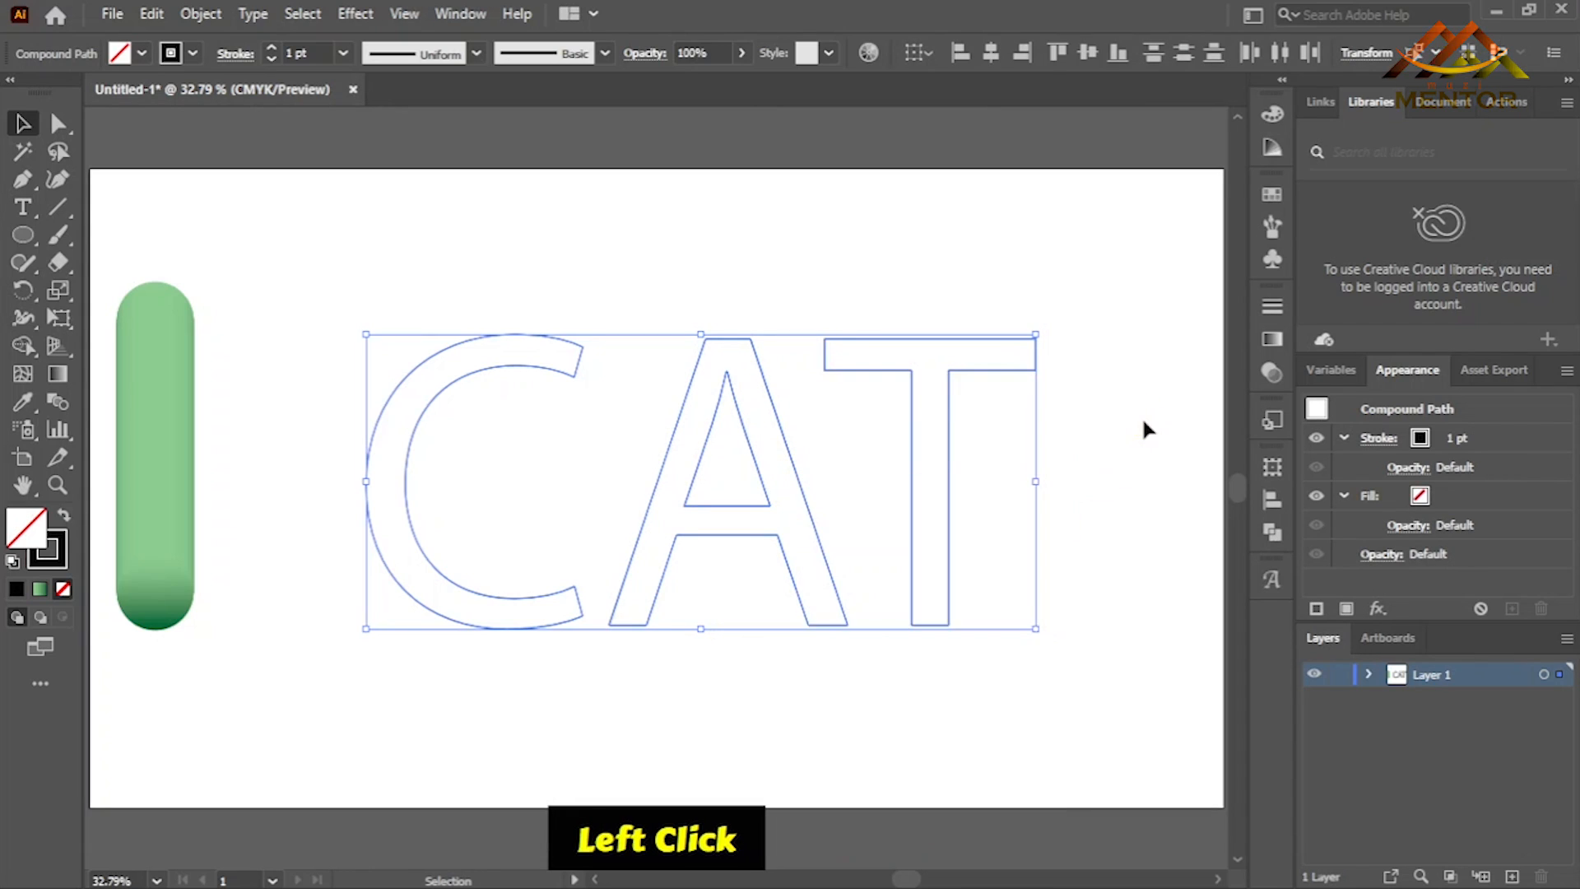
# - Cut the T outline with the Scissors tool at the stem's lower-right corner and the crossbar's upper-left corner
pyautogui.click(948, 492)
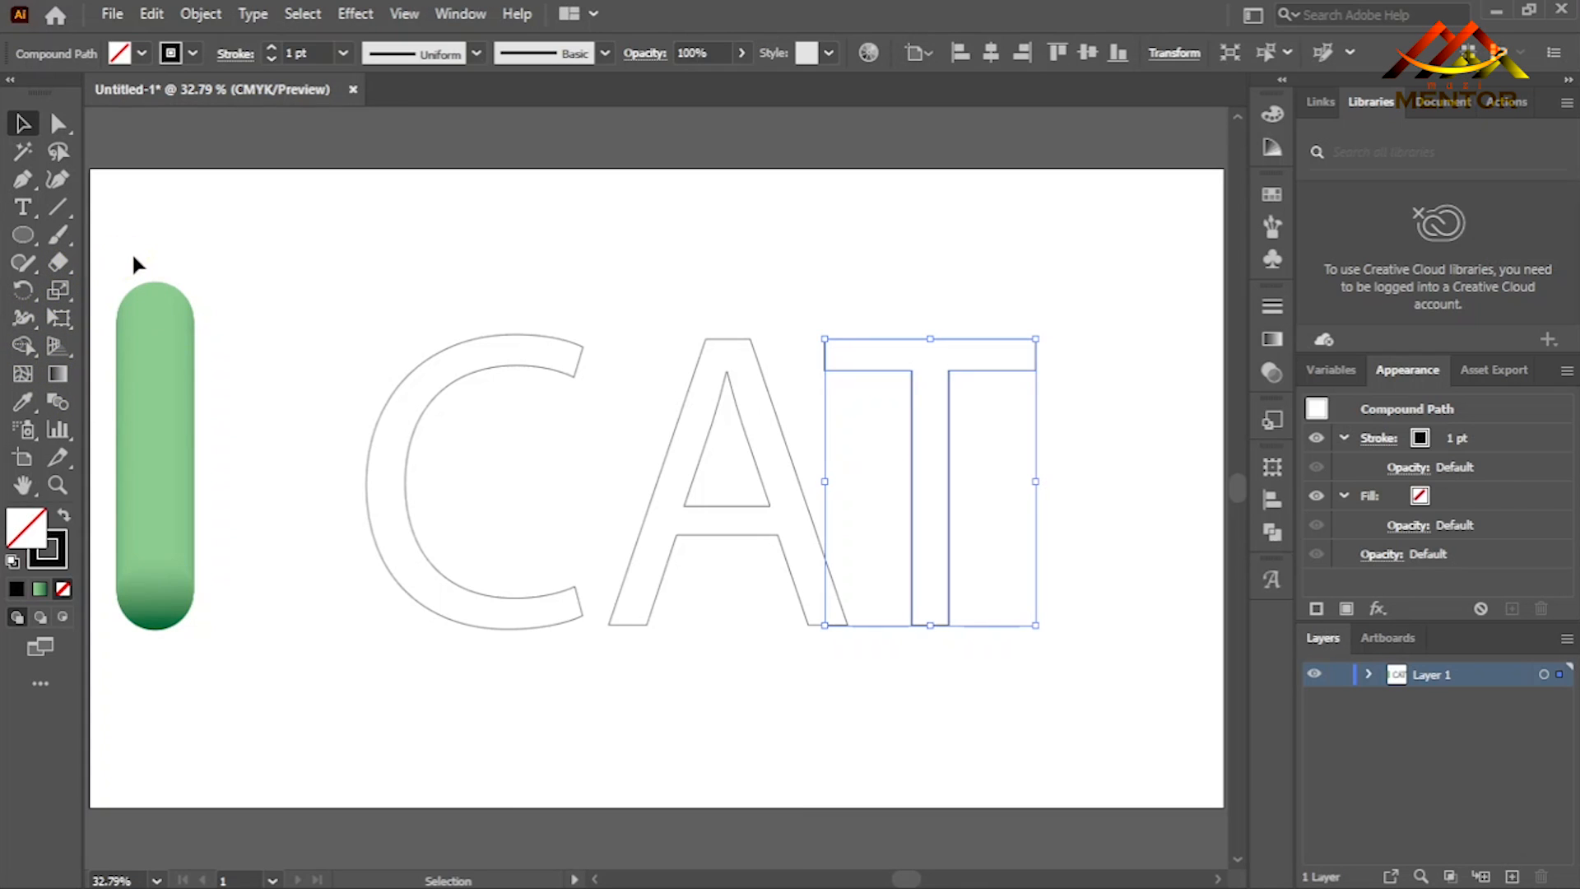
pyautogui.rightClick(56, 234)
pyautogui.rightClick(57, 261)
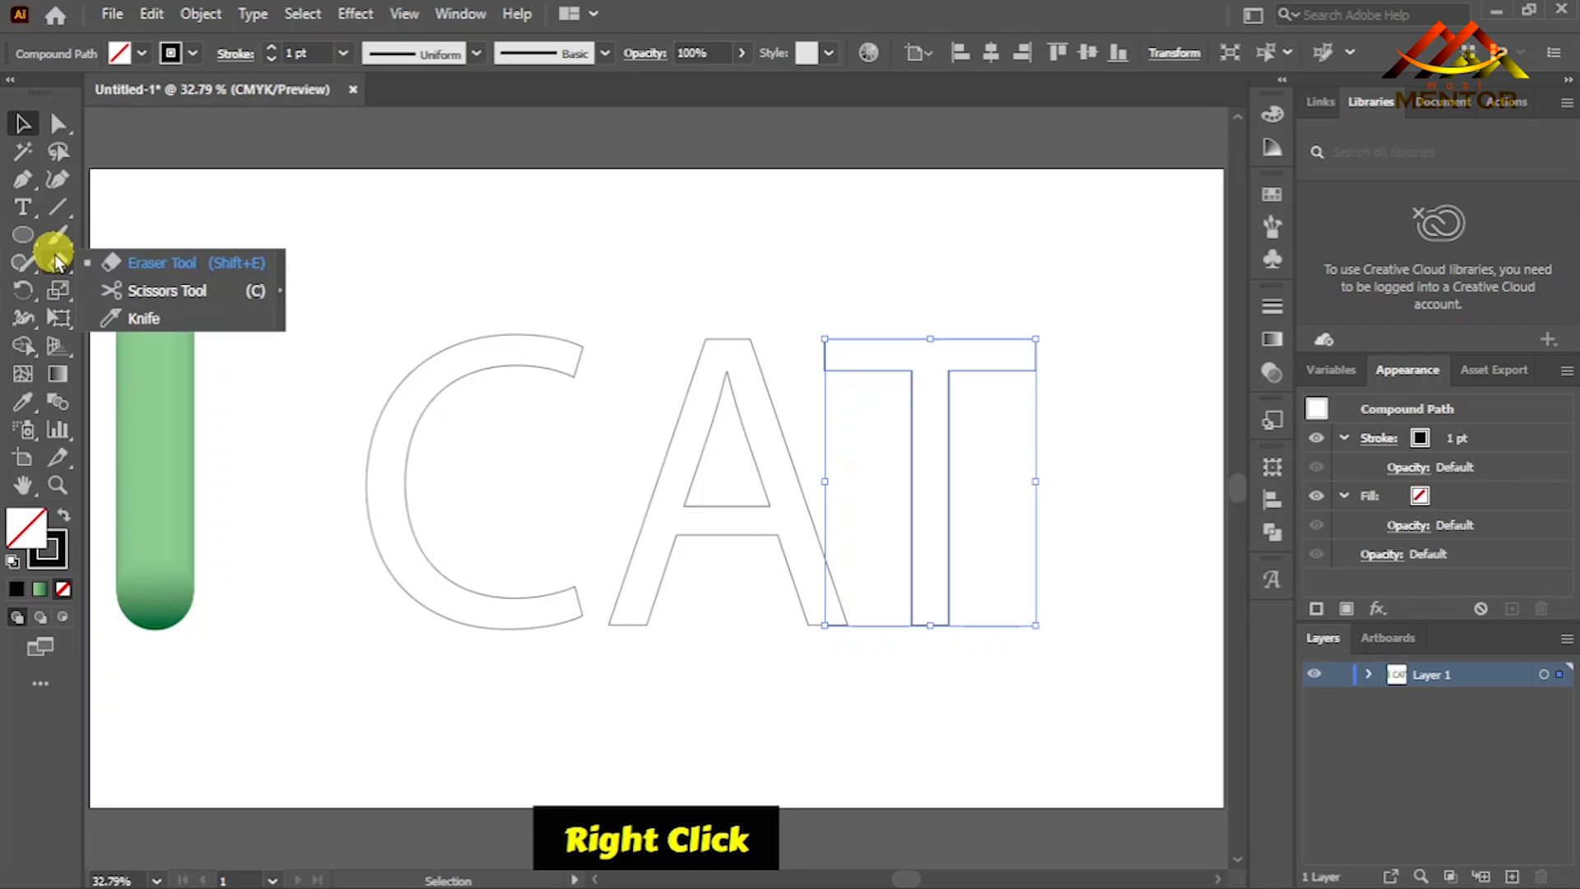
pyautogui.click(148, 283)
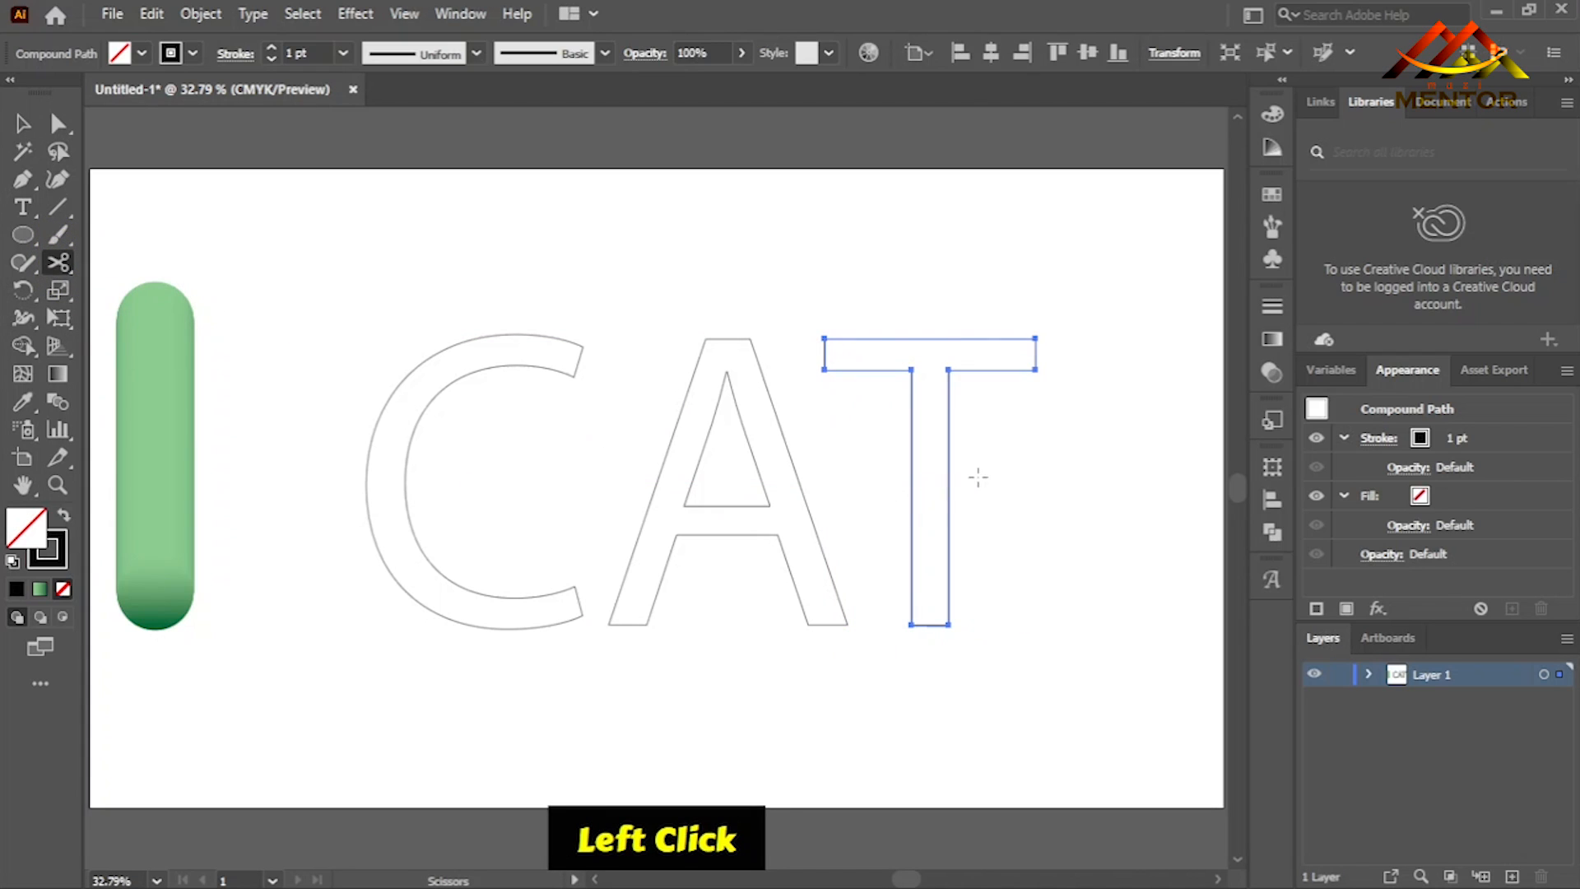
pyautogui.click(949, 625)
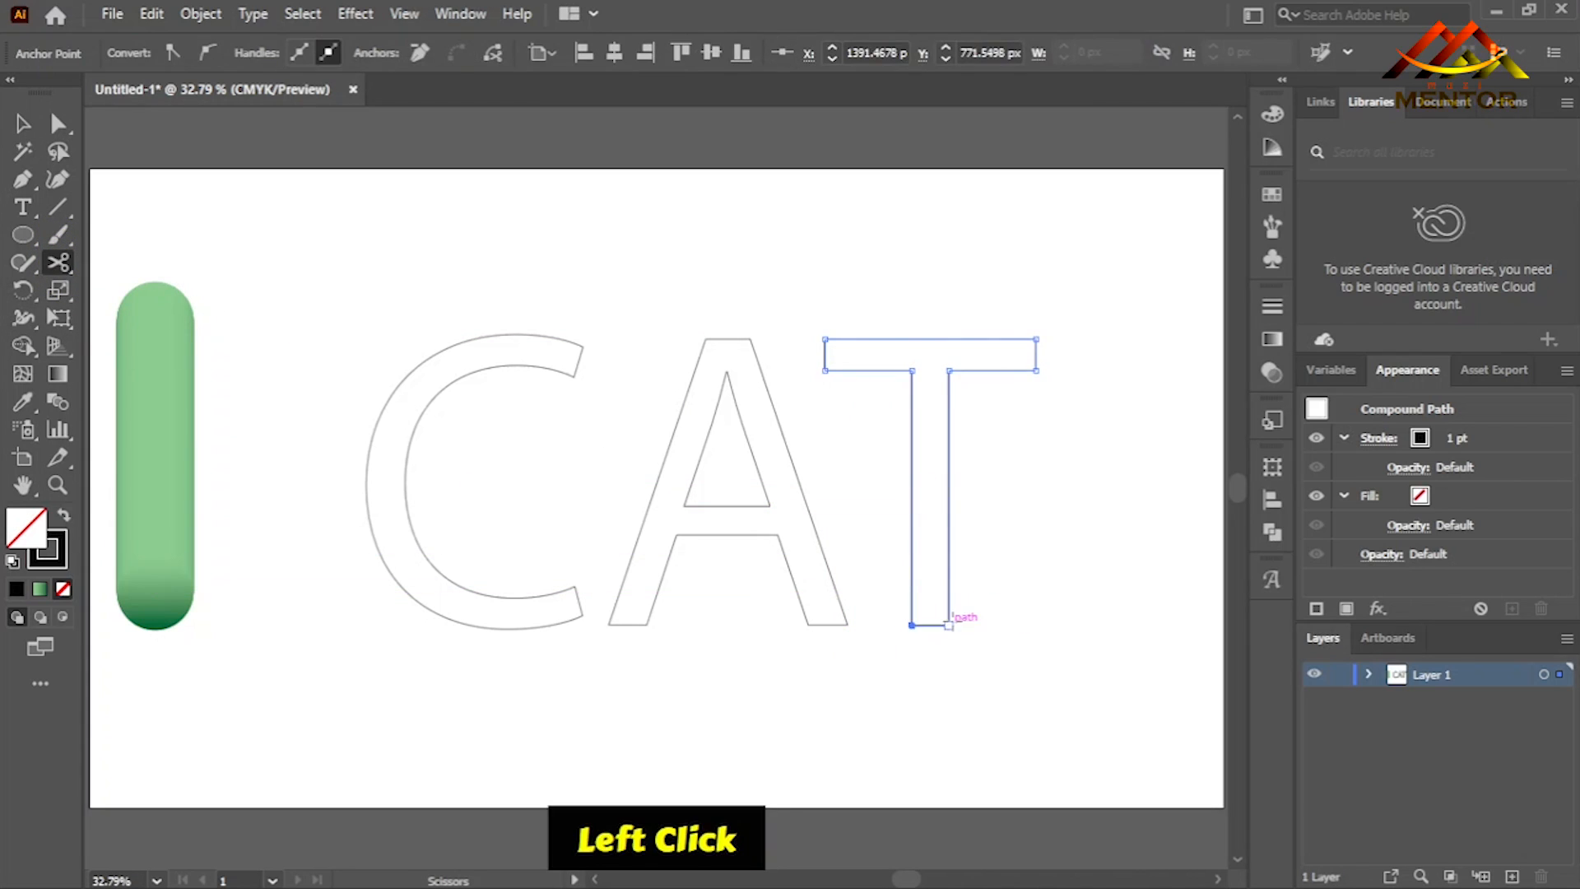
pyautogui.click(825, 338)
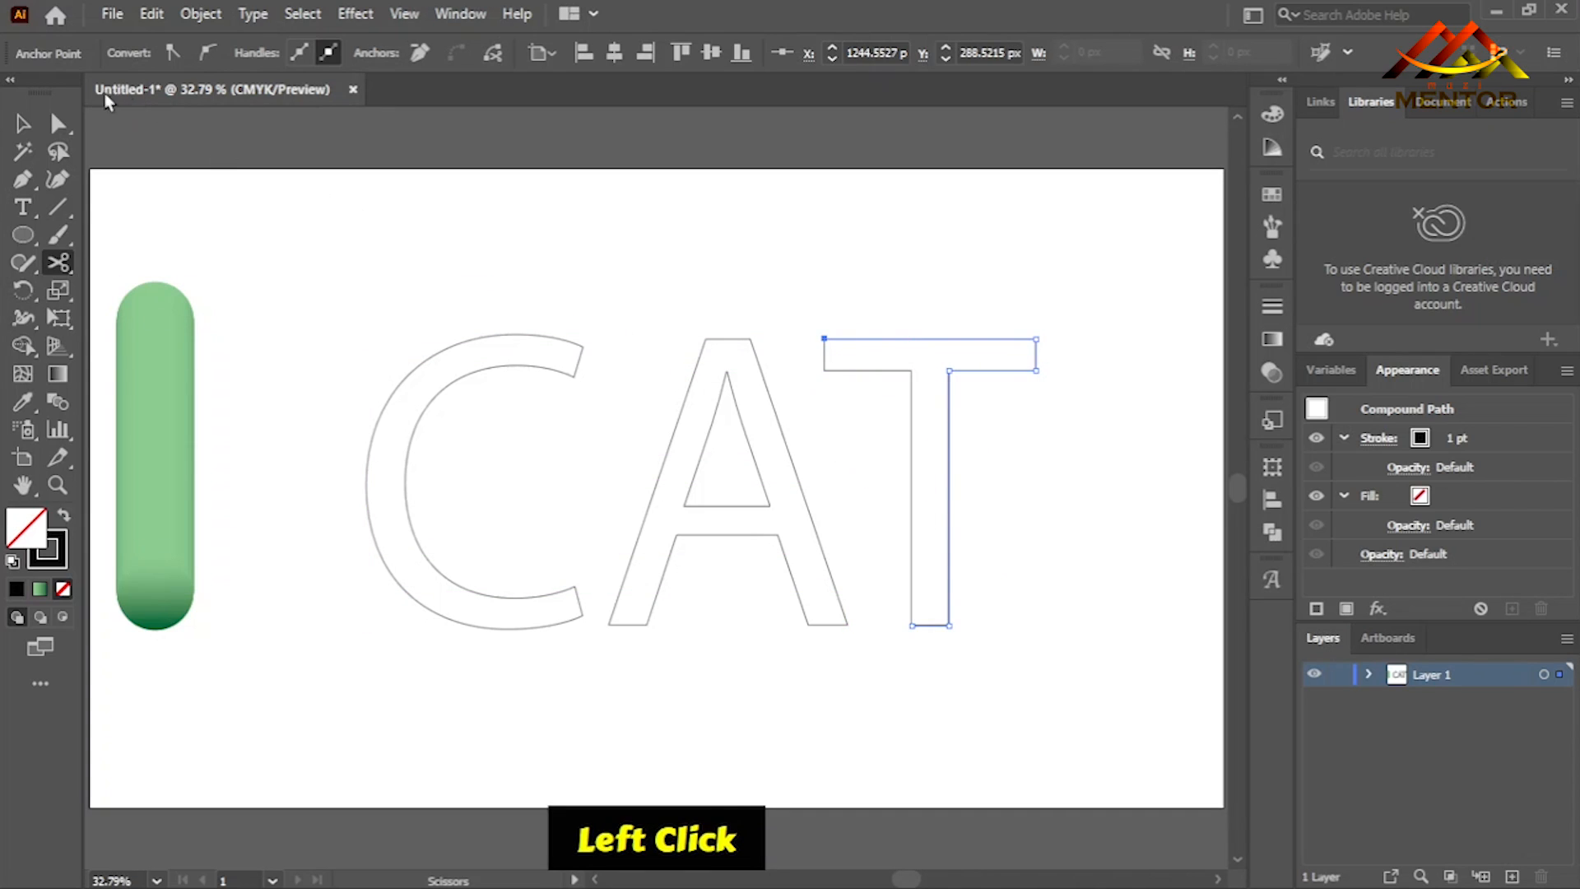
# - Isolate the T compound path and delete its upper and right-hand portion between the two cut points
pyautogui.click(22, 123)
pyautogui.click(851, 271)
pyautogui.click(928, 340)
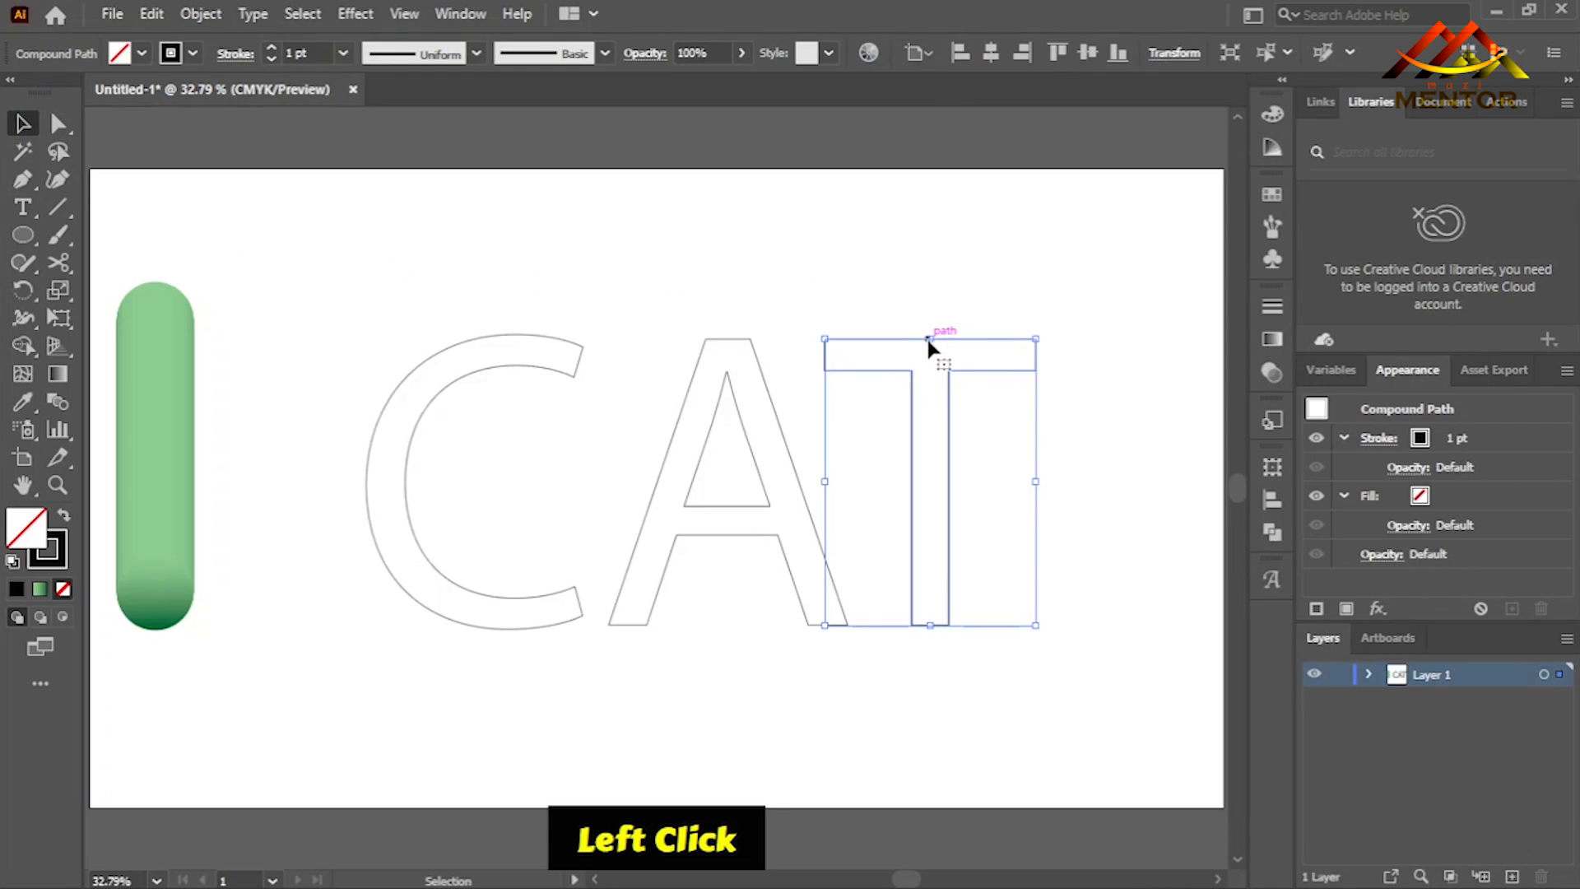
pyautogui.rightClick(959, 341)
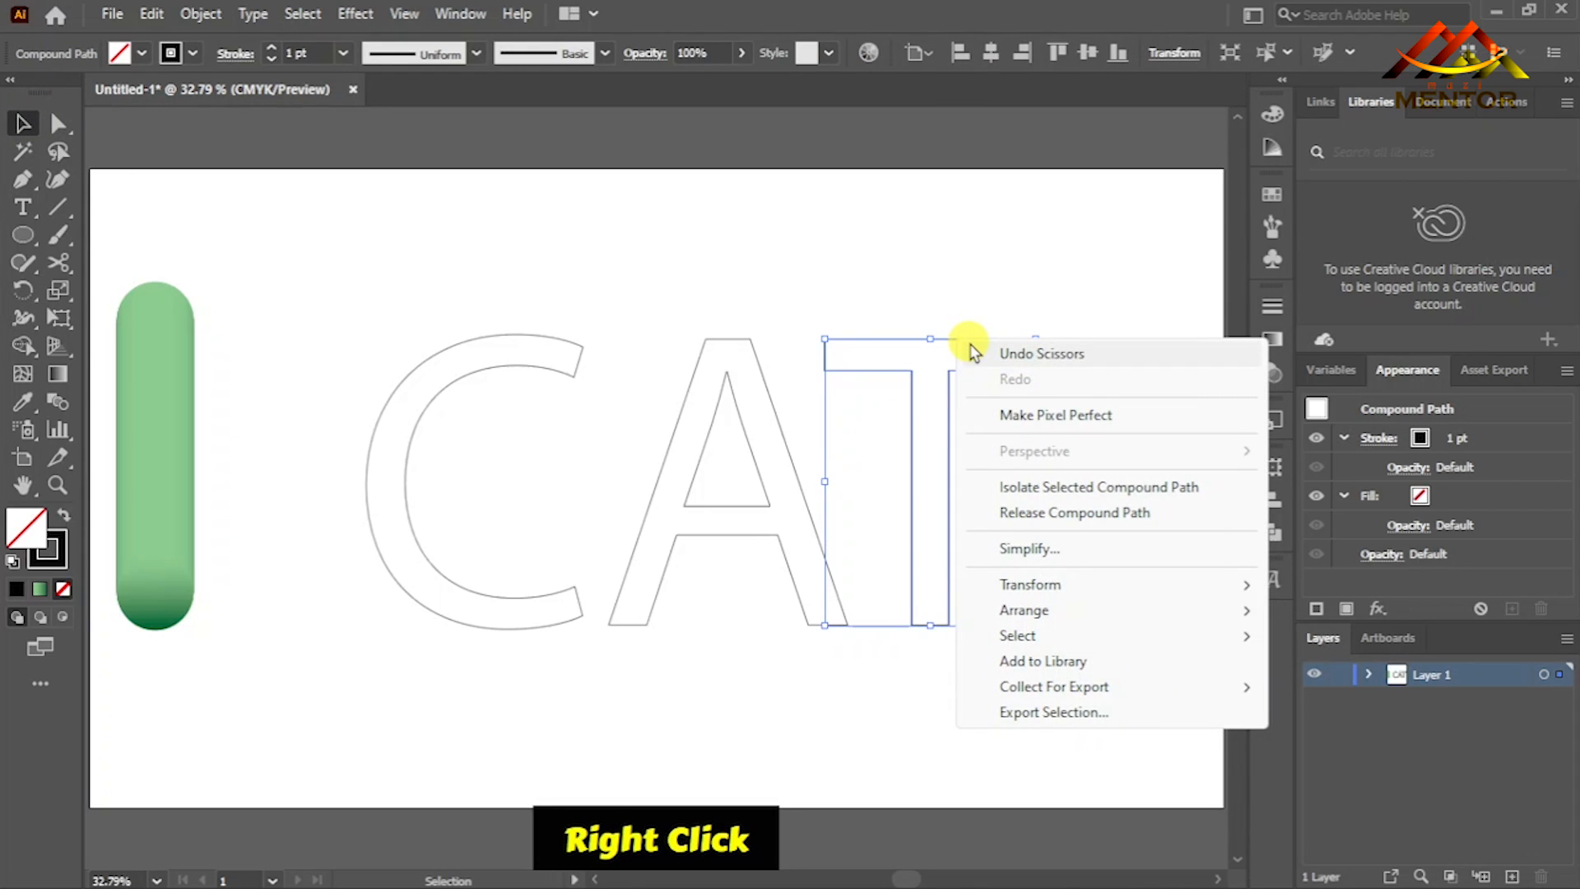
pyautogui.click(986, 352)
pyautogui.doubleClick(988, 350)
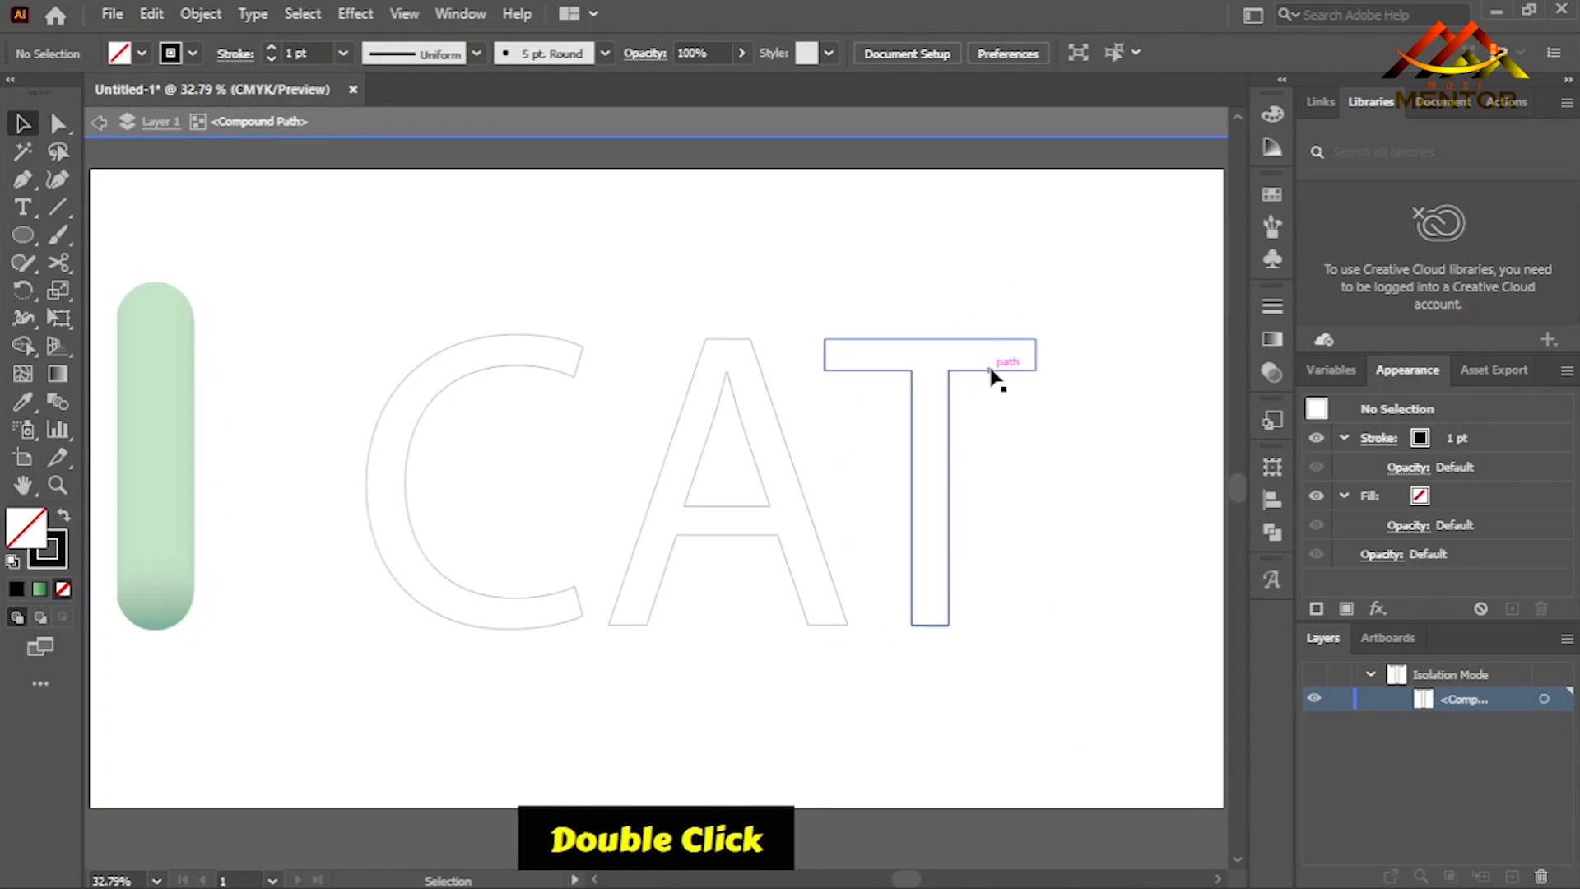
pyautogui.click(991, 375)
pyautogui.click(57, 123)
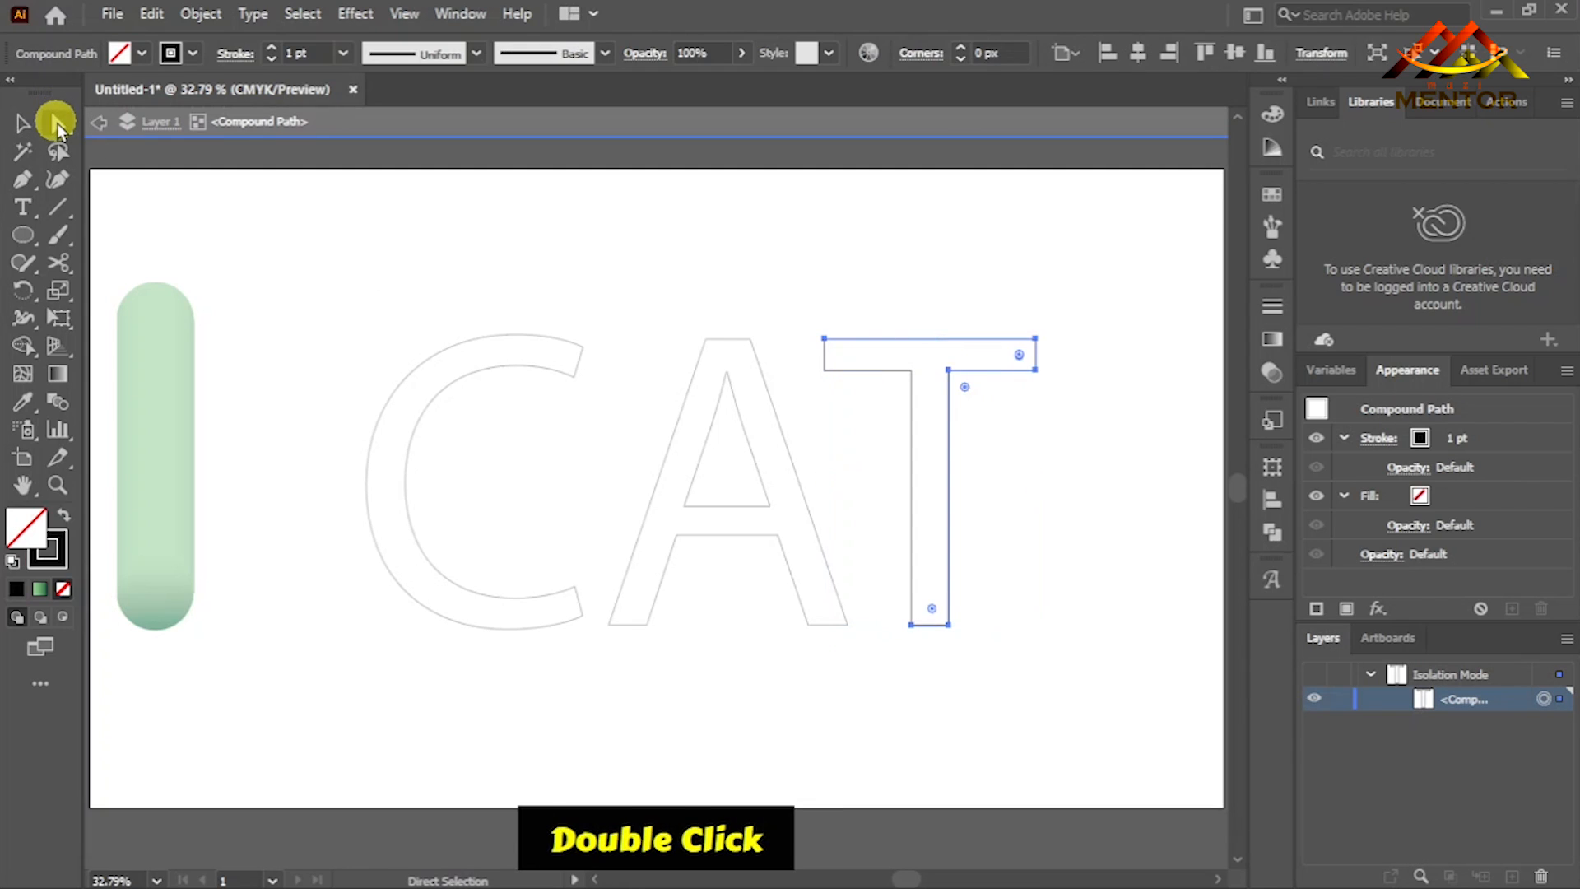
pyautogui.click(998, 375)
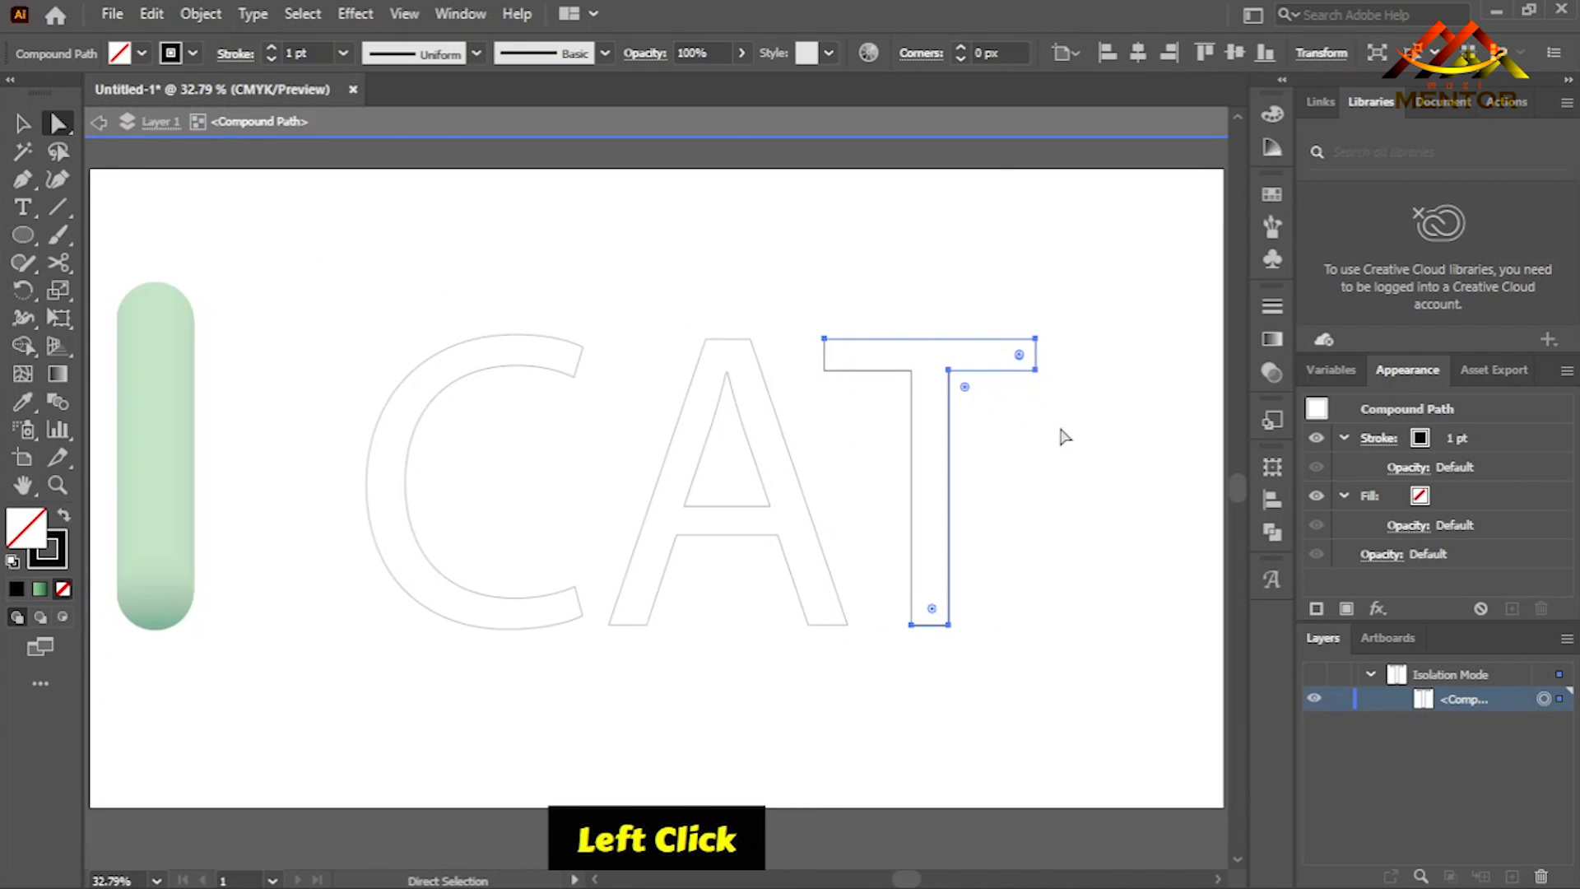
pyautogui.press('Delete')
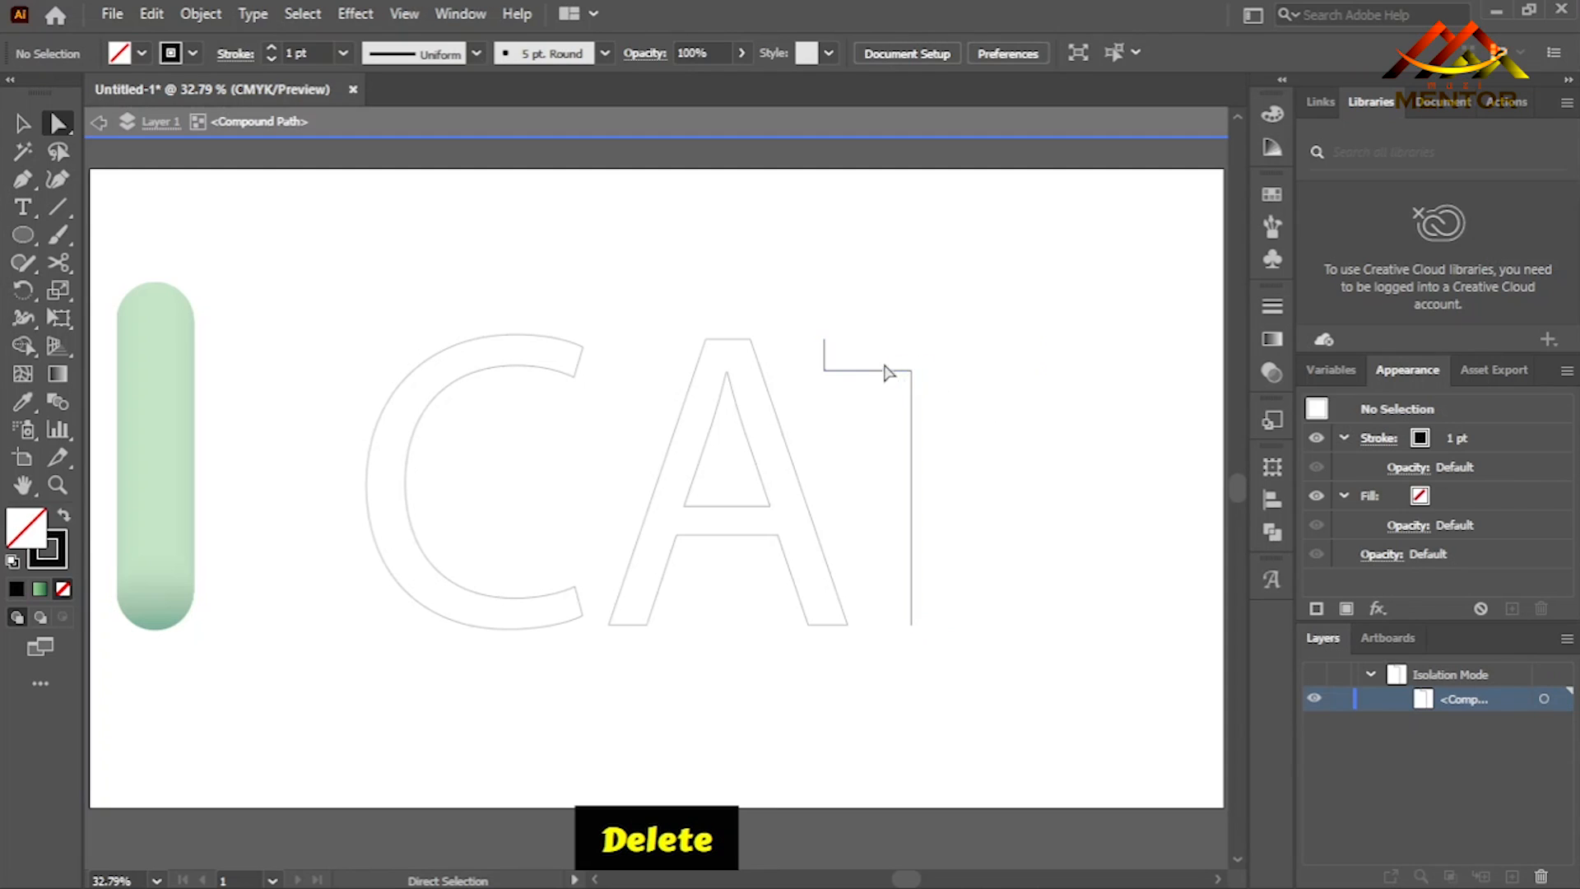
# - Reposition the T's two end anchors so a single-line crossbar extends to both sides of the stem
pyautogui.click(826, 340)
pyautogui.moveTo(826, 342); pyautogui.dragTo(1032, 370)
pyautogui.moveTo(826, 371)
pyautogui.mouseDown()
pyautogui.moveTo(777, 372)
pyautogui.moveTo(796, 371)
pyautogui.mouseUp()
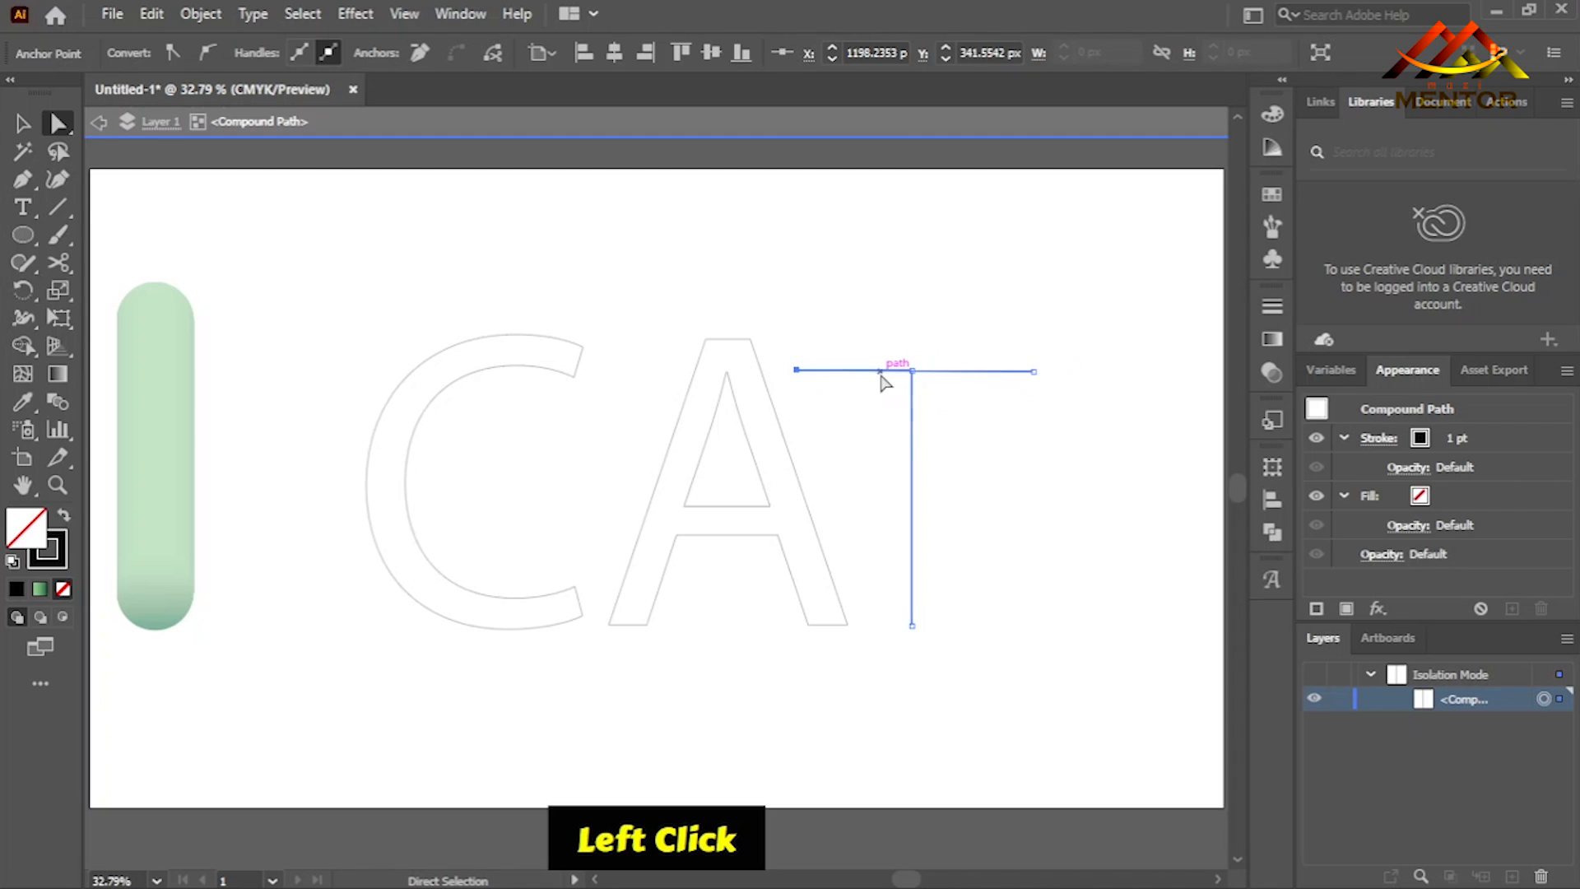
# - Move the single-line T farther right, away from the A, and exit isolation mode
pyautogui.click(23, 123)
pyautogui.moveTo(917, 423); pyautogui.dragTo(1034, 408)
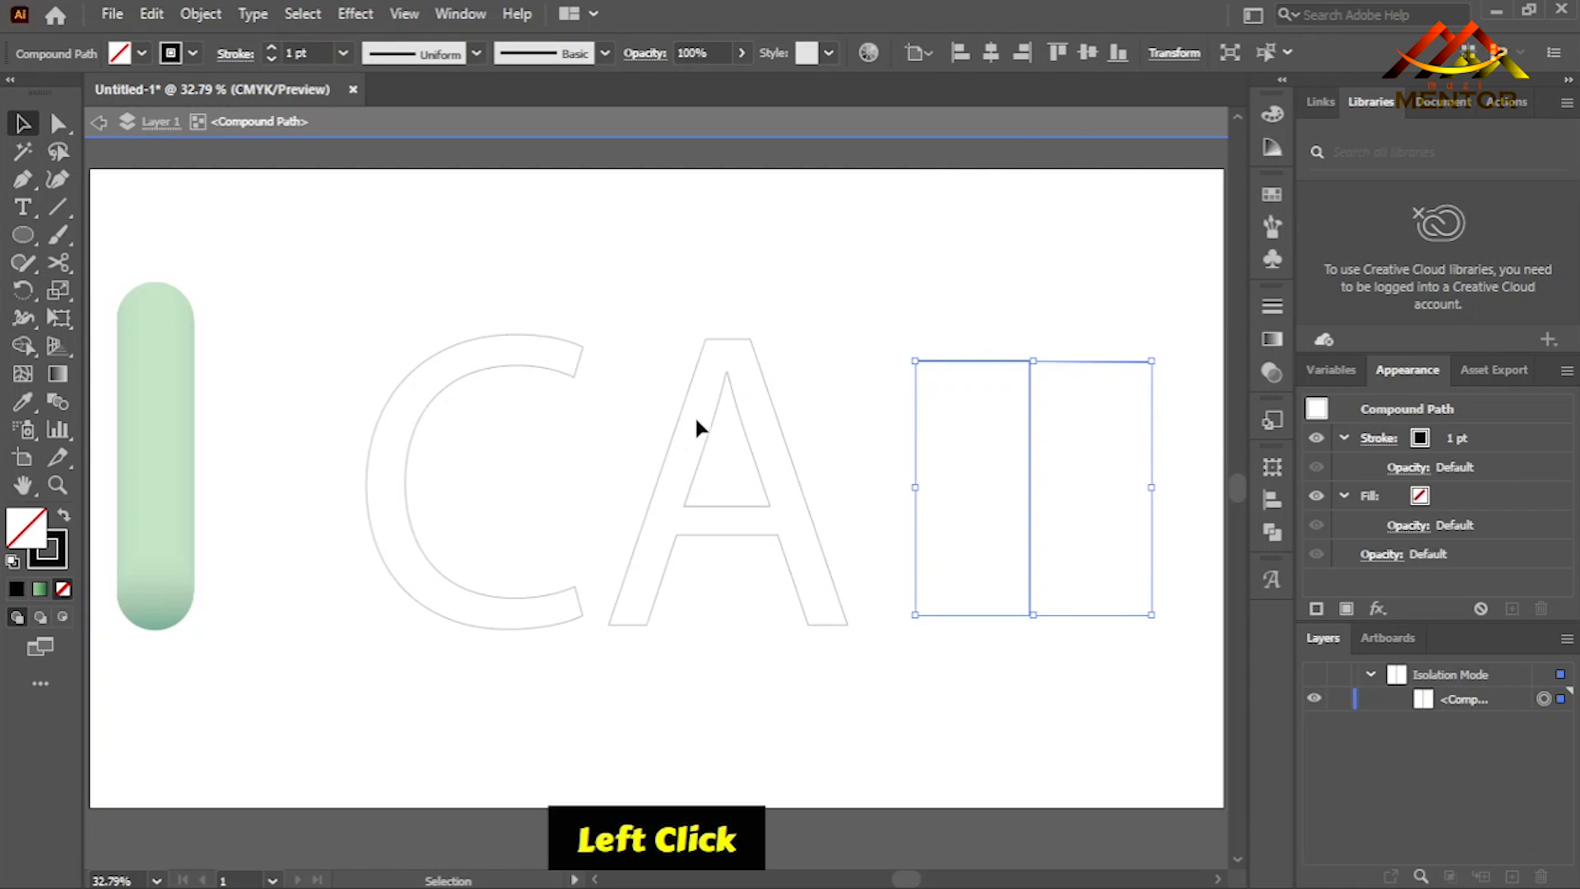
pyautogui.click(701, 425)
pyautogui.doubleClick(719, 409)
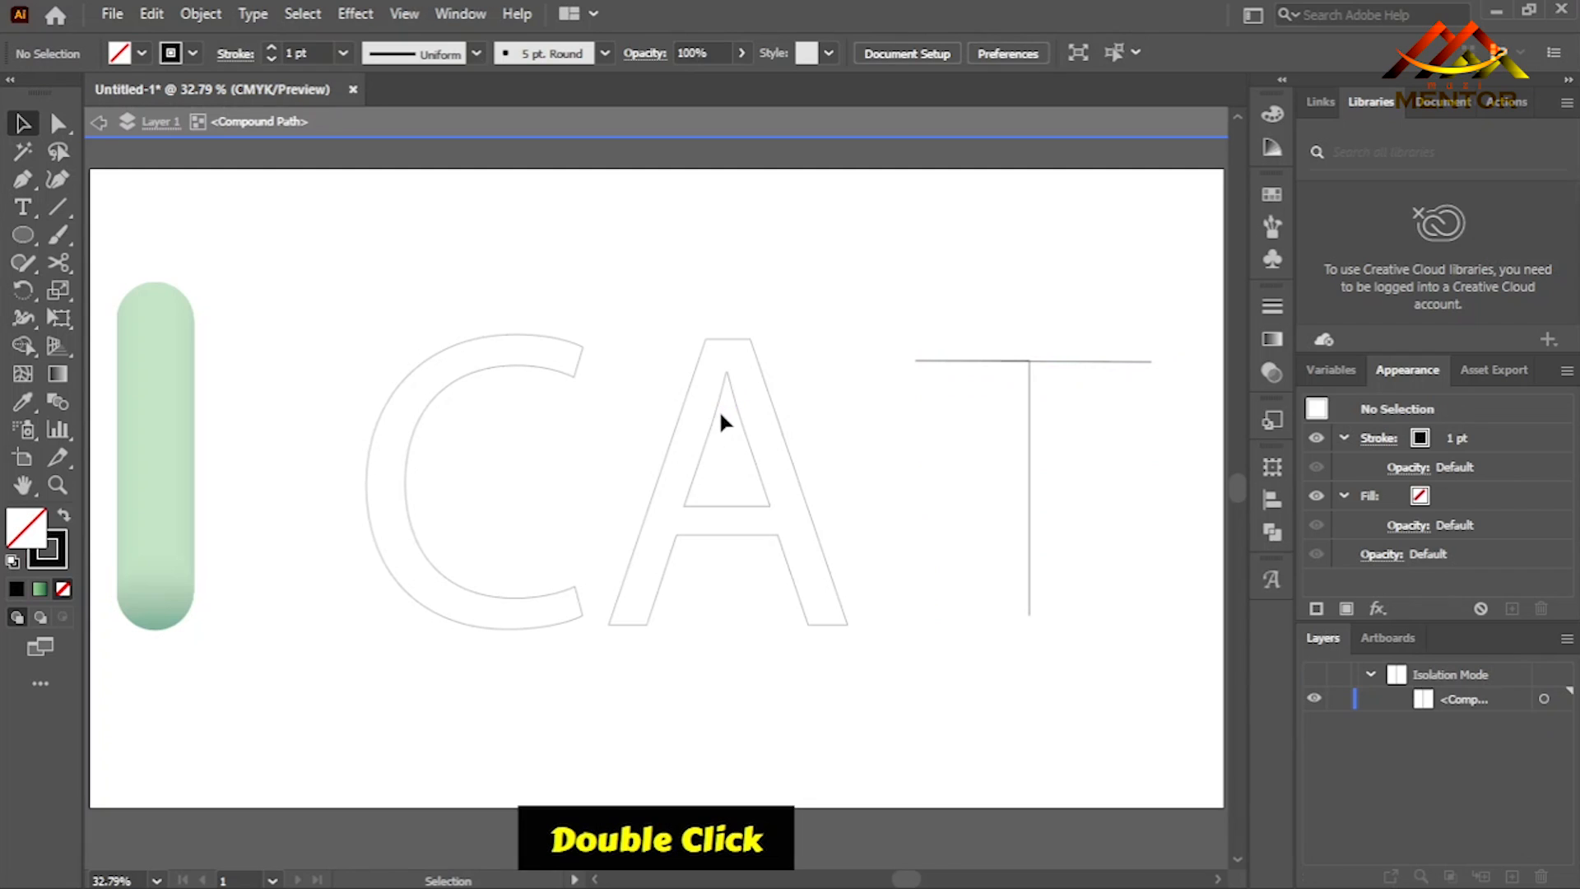
# - Cut the A outline at the outer corners of both feet with the Scissors tool and delete the lower inner segment
pyautogui.click(723, 416)
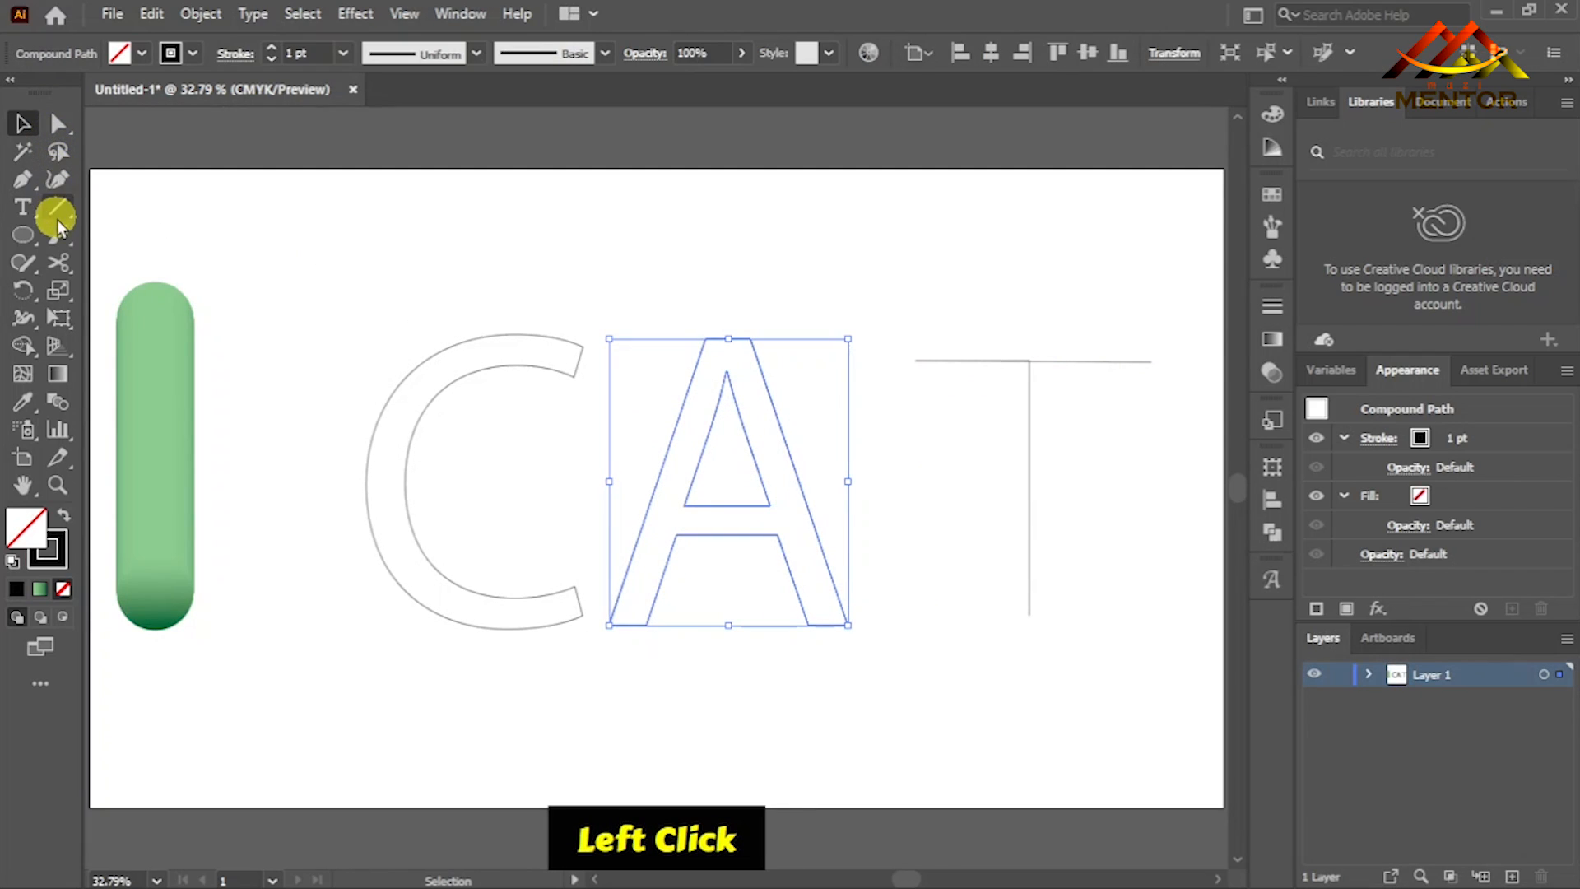
pyautogui.click(58, 261)
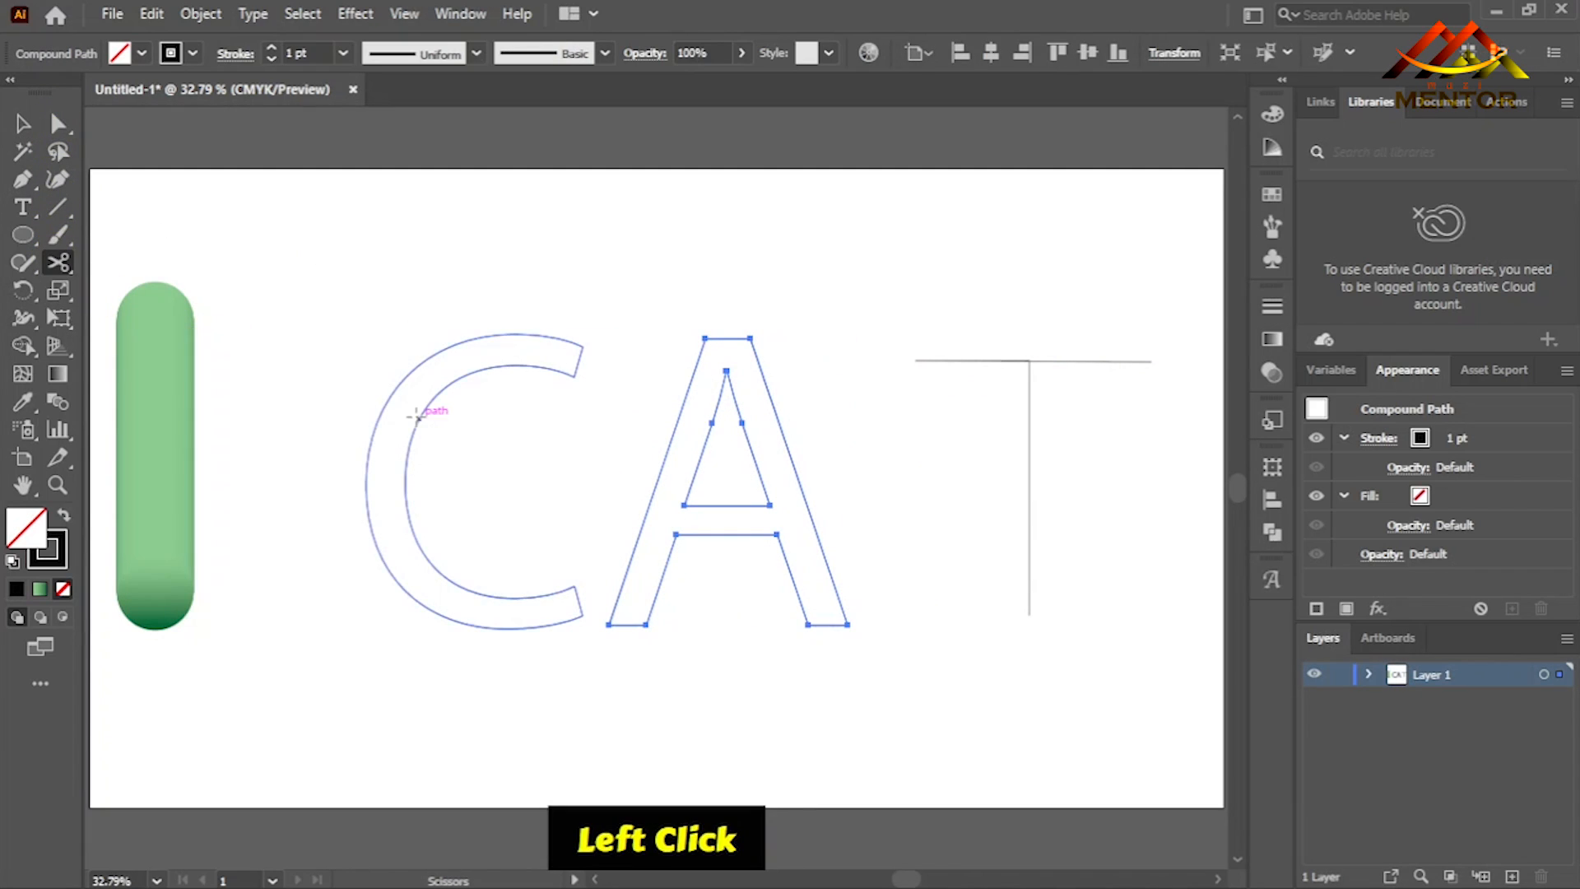
pyautogui.click(610, 625)
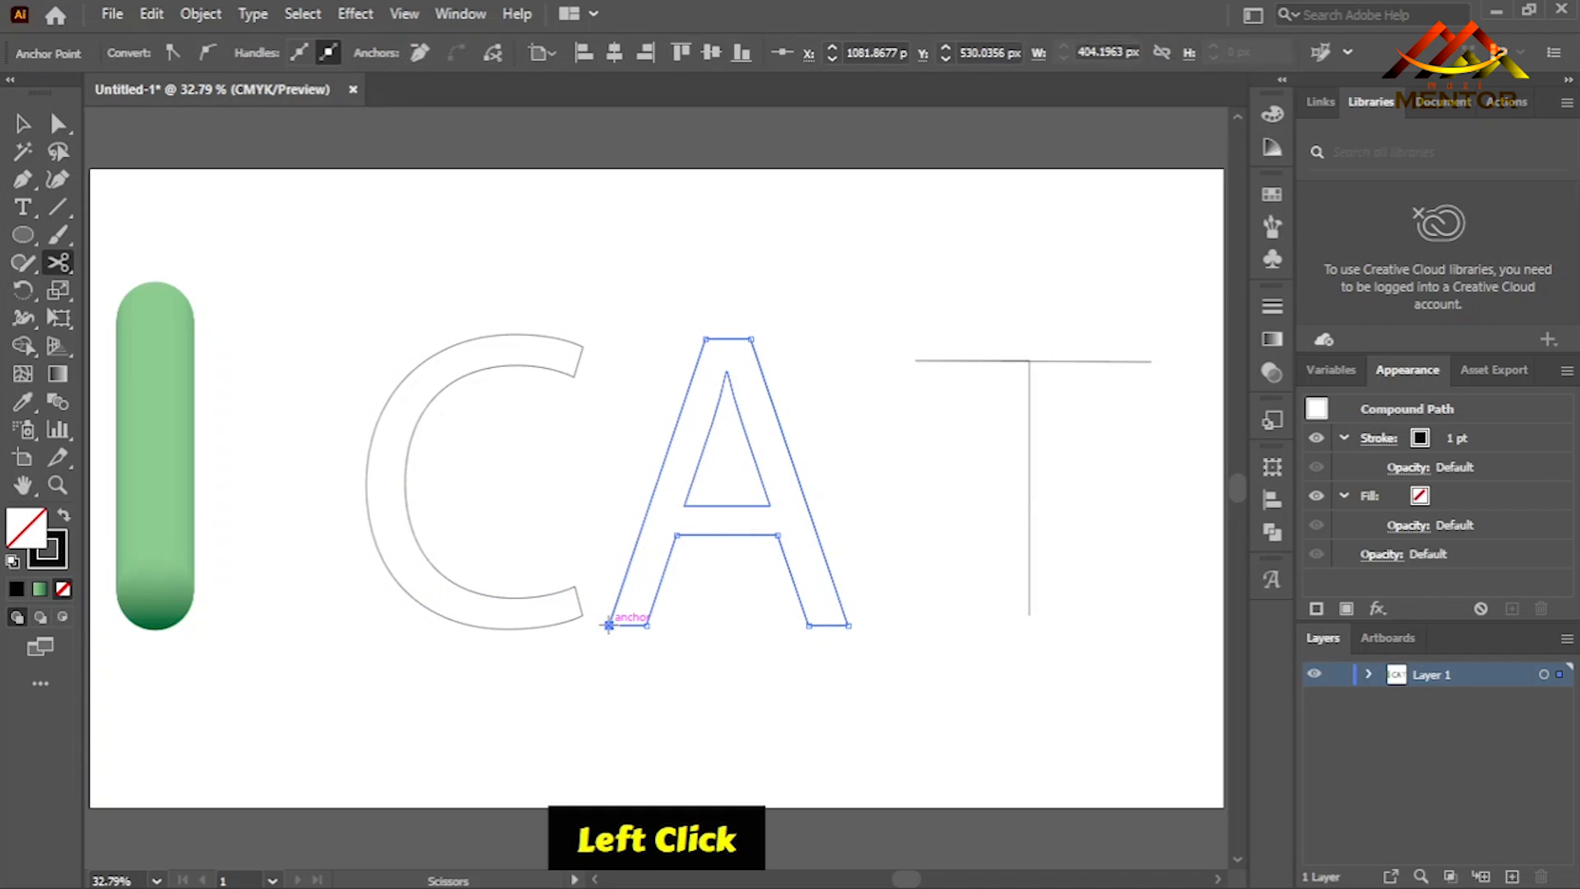
pyautogui.click(848, 624)
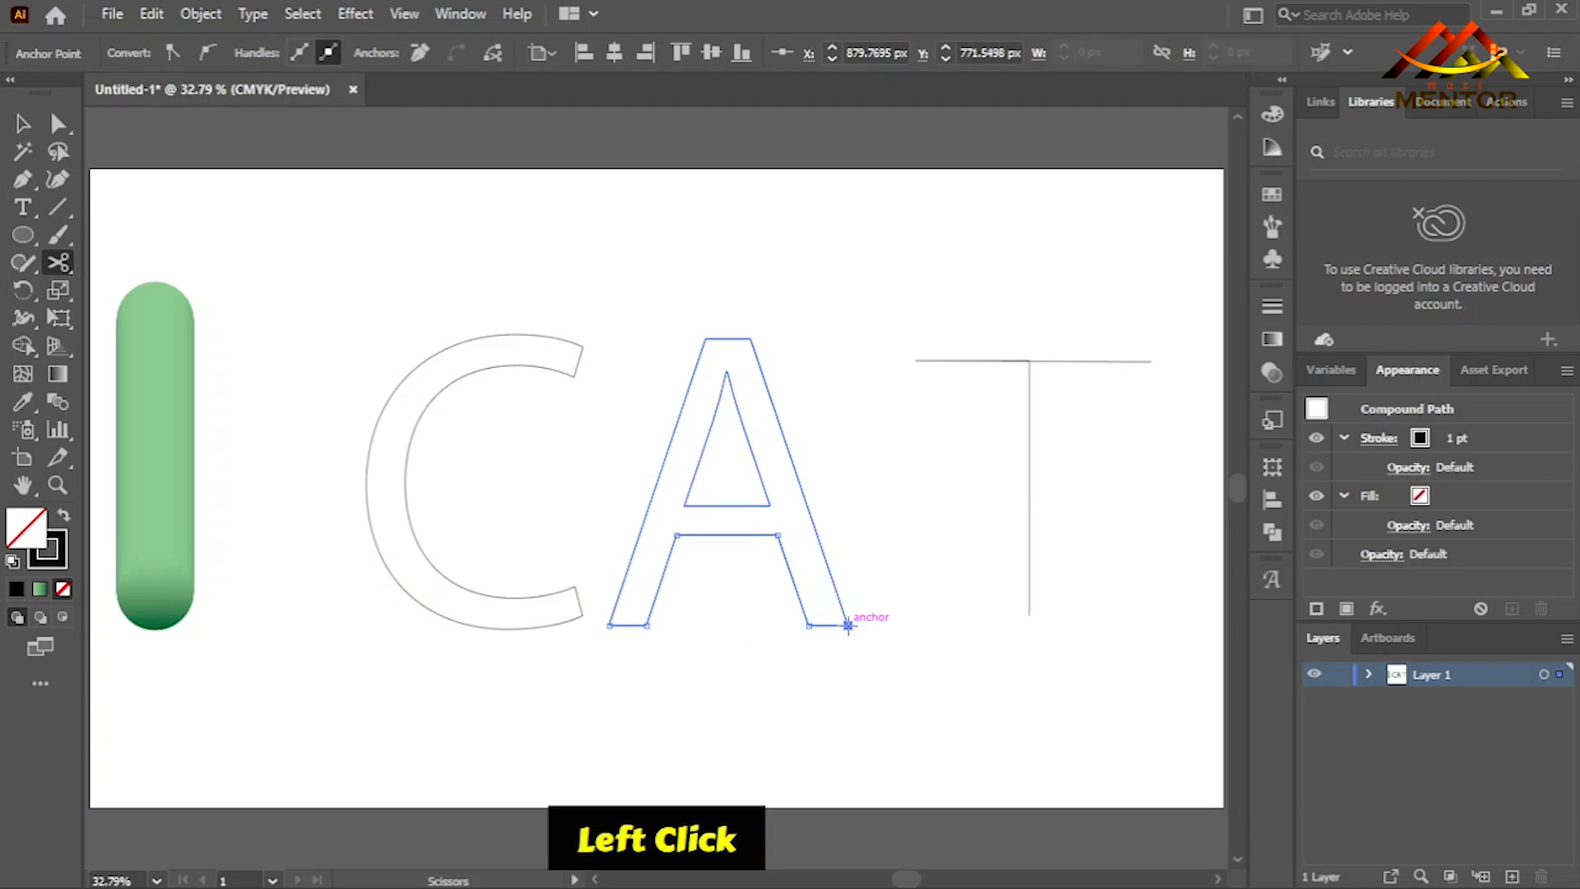
pyautogui.click(57, 124)
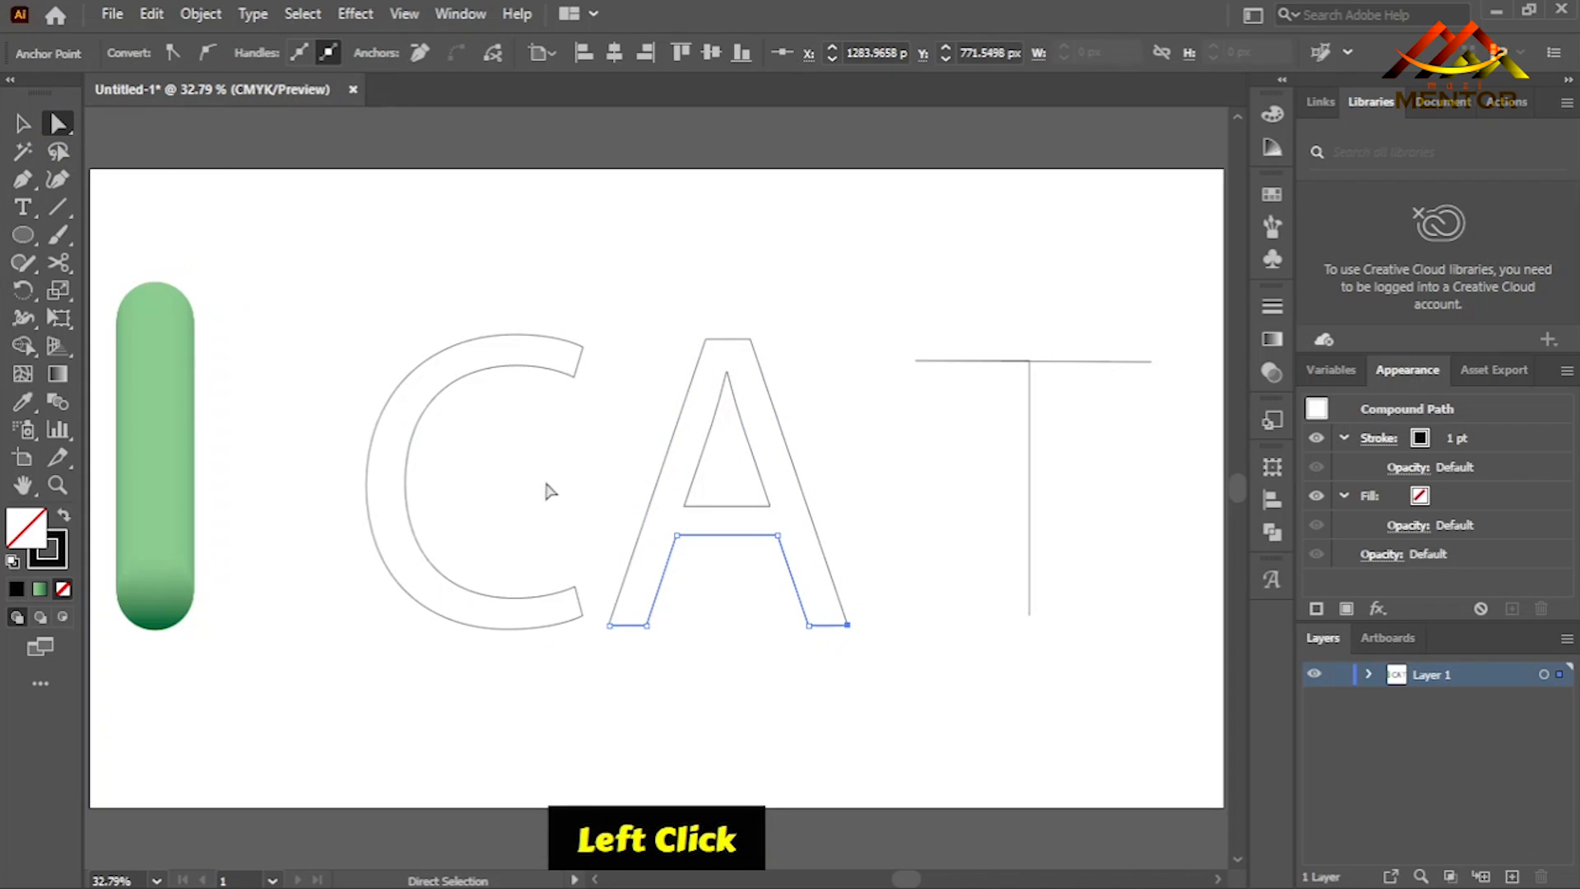
pyautogui.press('Delete')
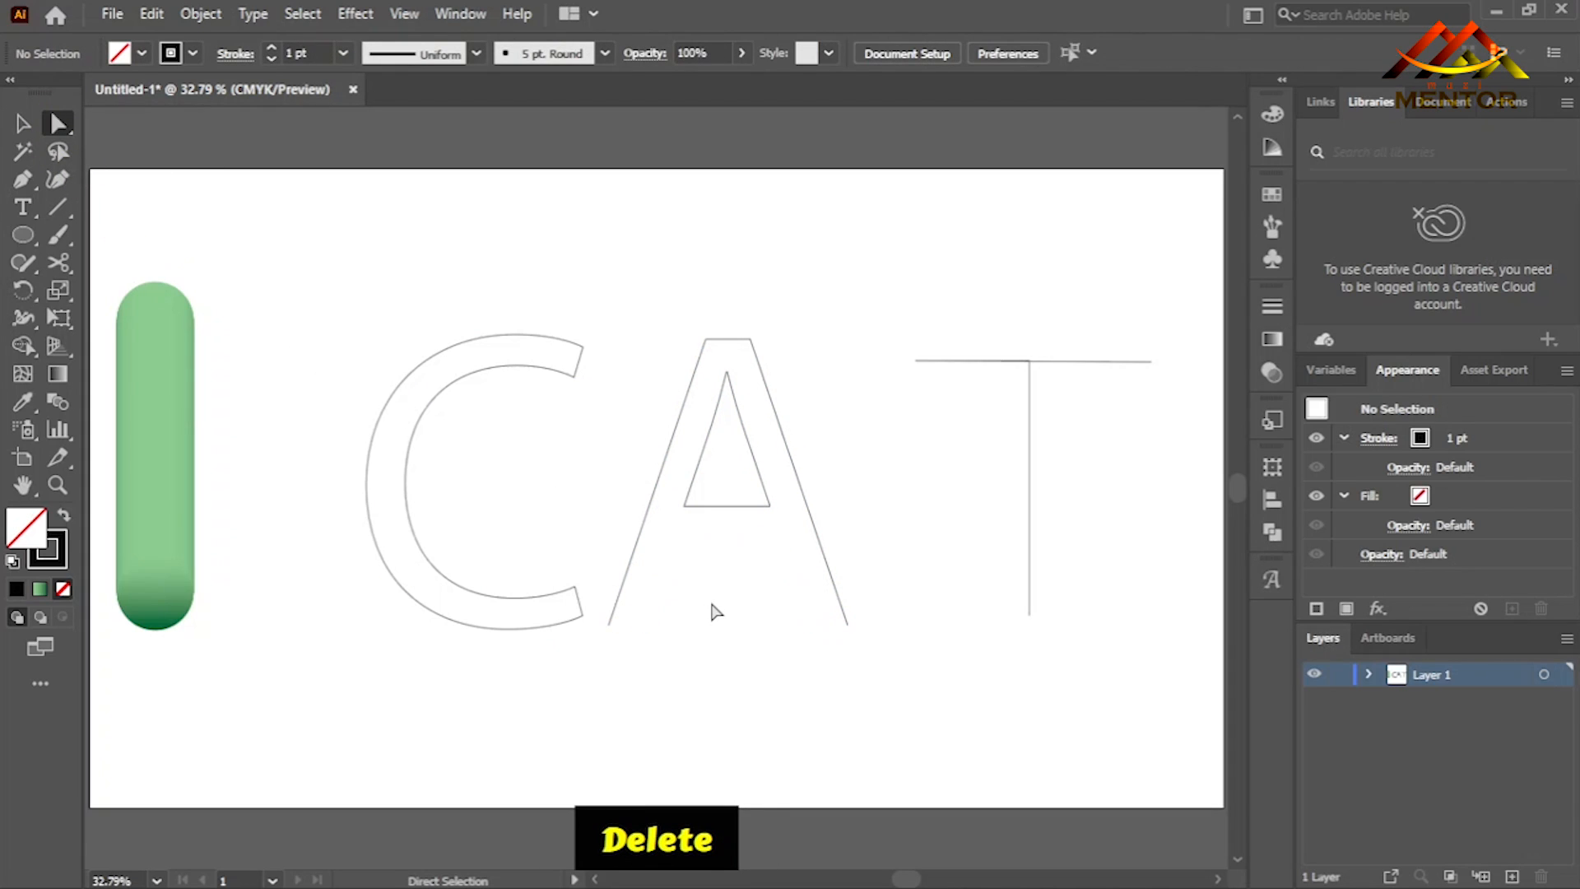
pyautogui.click(724, 506)
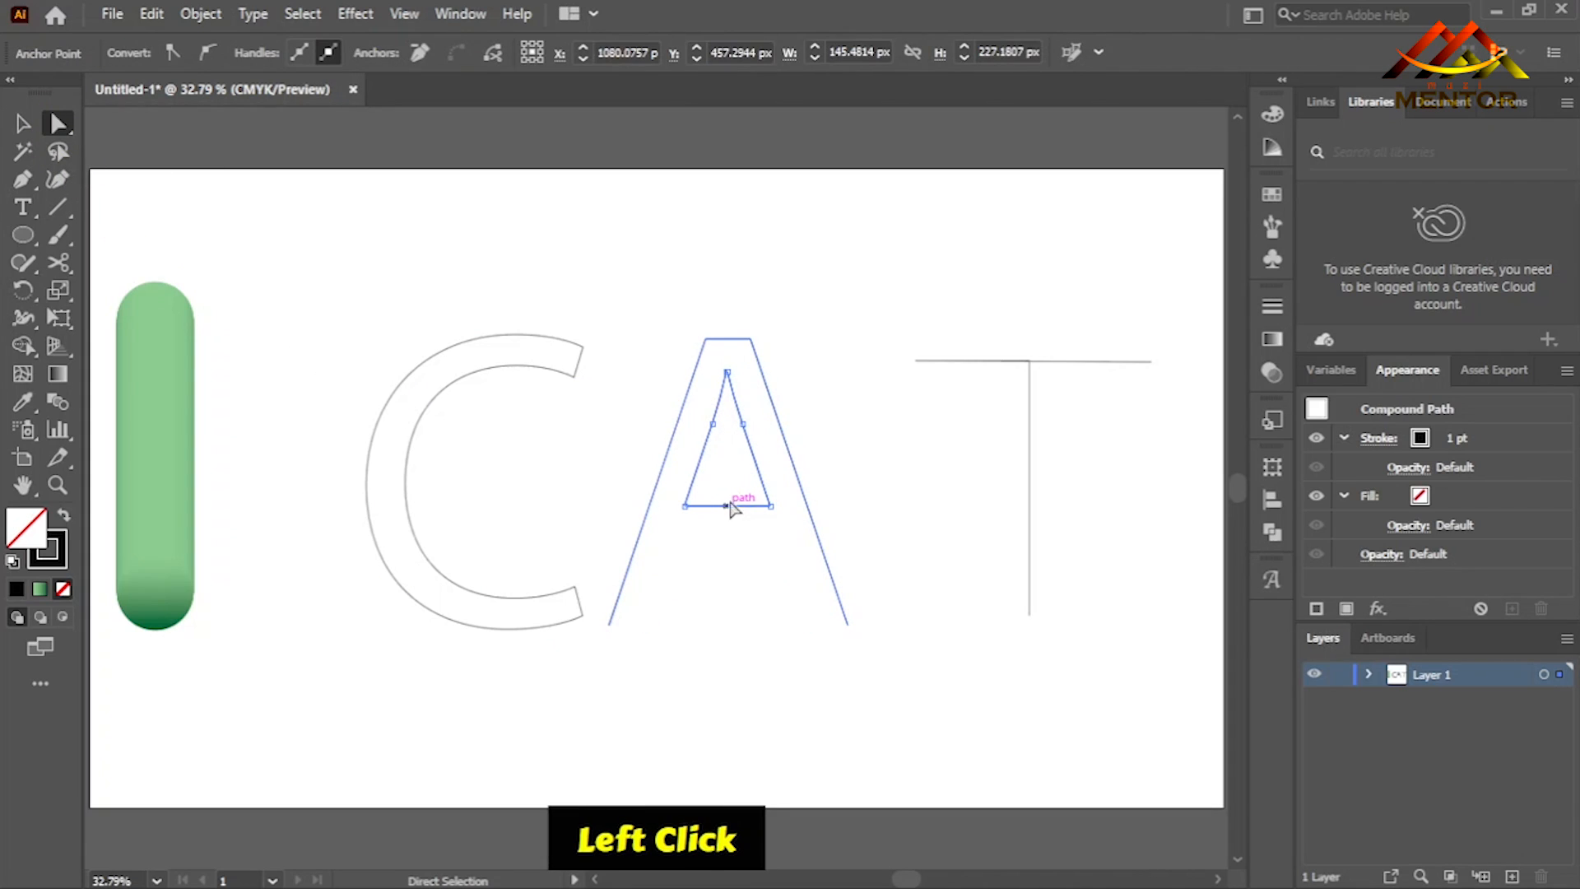
pyautogui.press('Down')
pyautogui.press('Down')
pyautogui.press('Down')
pyautogui.press('ctrl')
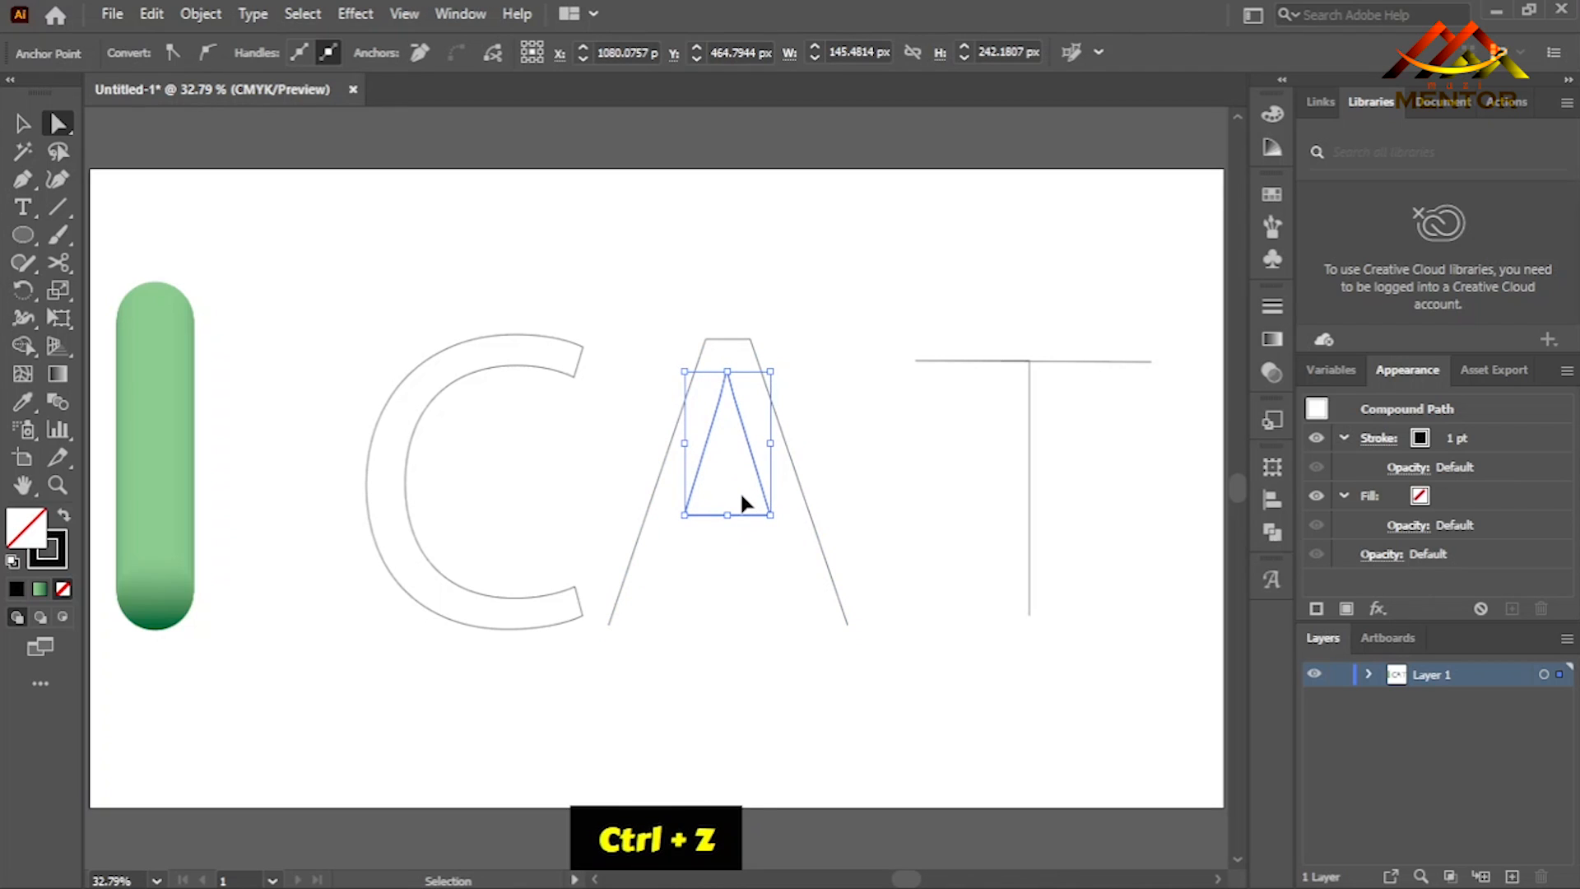
pyautogui.hotkey('ctrl', 'z')
# - Raise the bottom edge of the A's inner triangle to shorten the triangle
pyautogui.click(726, 514)
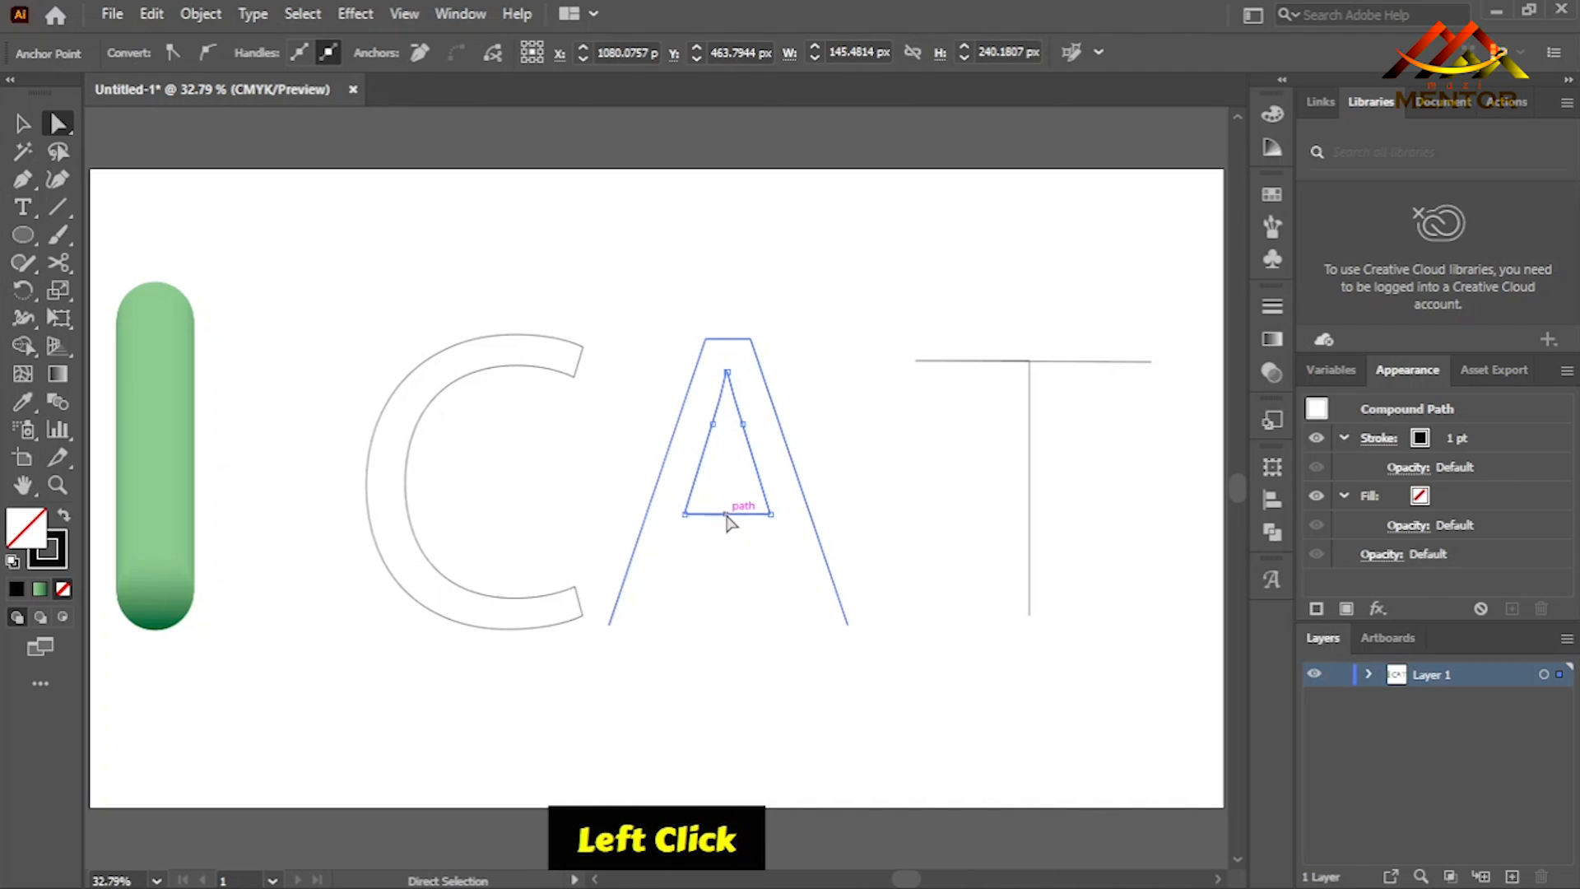
pyautogui.press('Up')
pyautogui.press('Up')
pyautogui.press('Up')
pyautogui.press('Up')
pyautogui.press('Up')
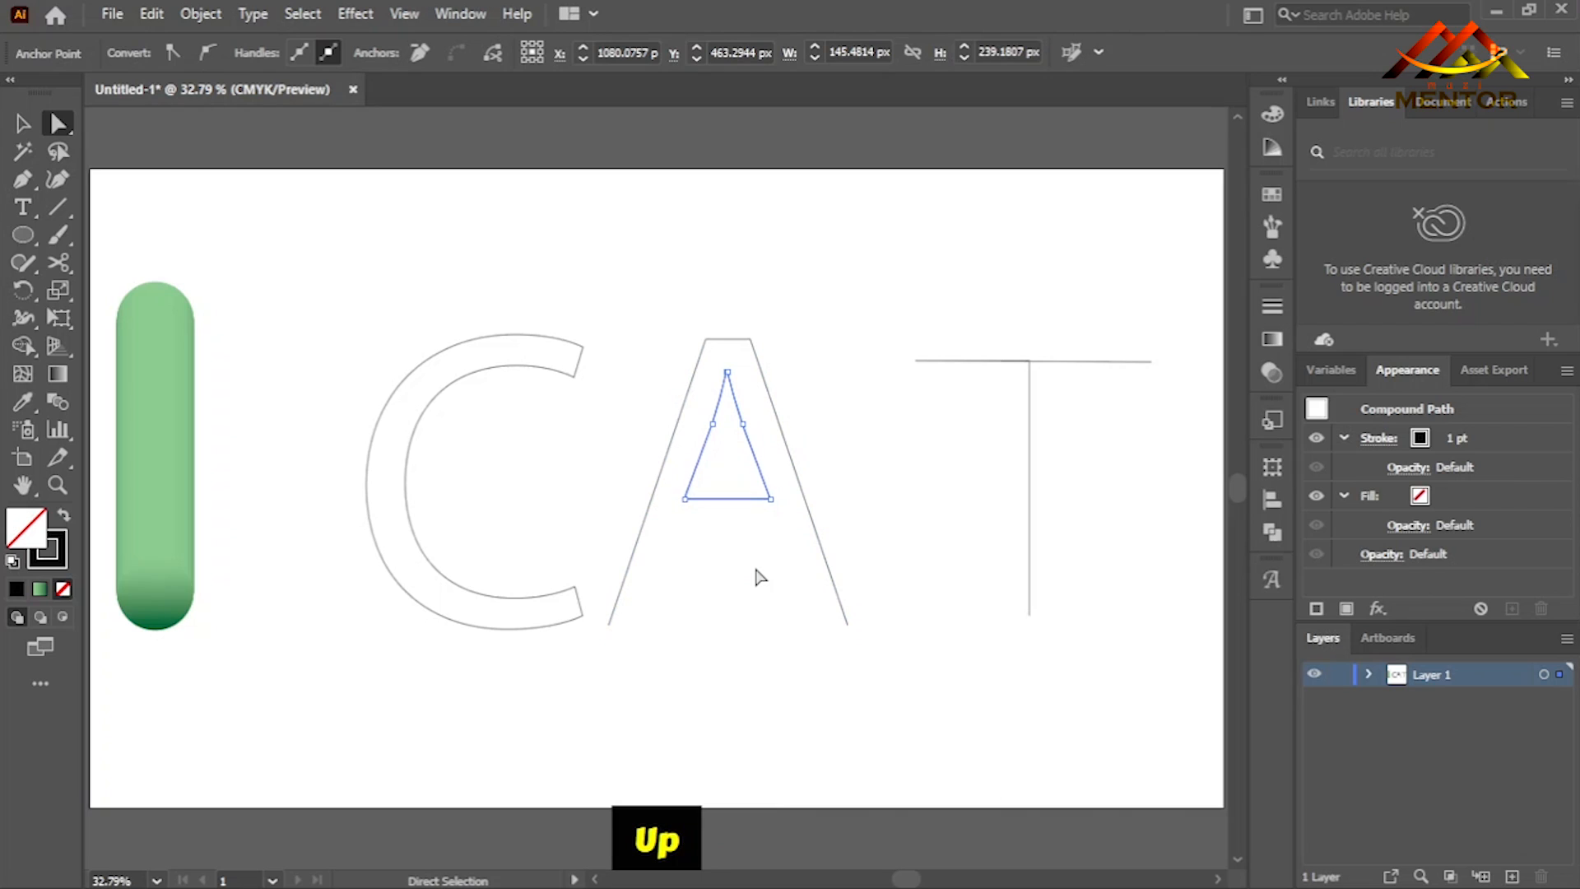
# - Nudge the side anchors of the A's inner triangle upward until its slanted sides look straight
pyautogui.click(712, 424)
pyautogui.moveTo(709, 417); pyautogui.dragTo(754, 433)
pyautogui.press('Up')
pyautogui.press('Up')
pyautogui.press('Up')
pyautogui.press('Up')
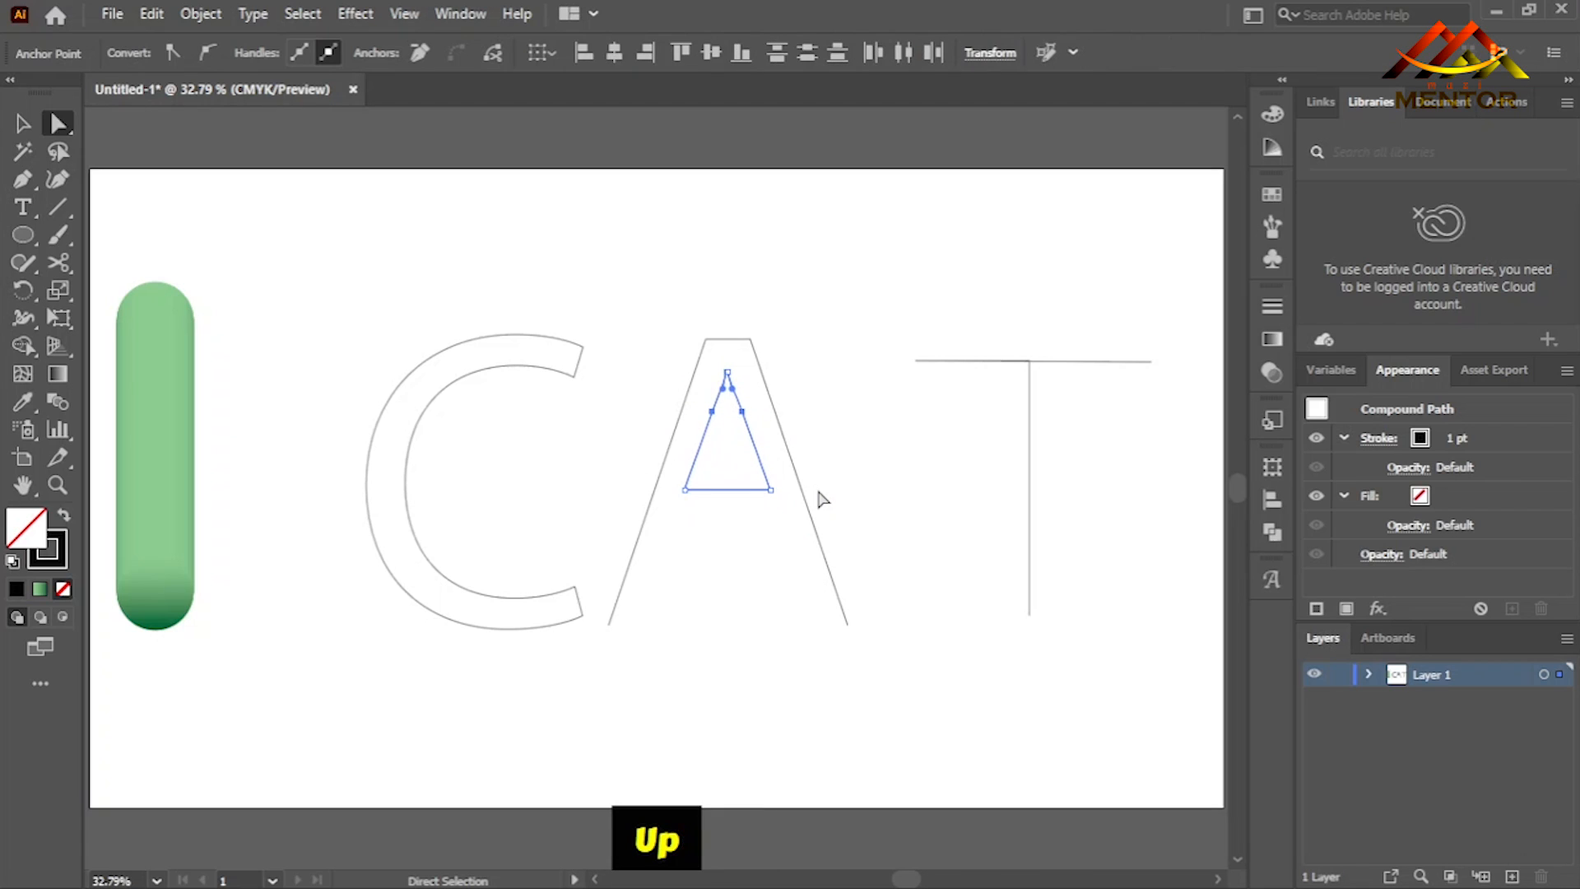
pyautogui.press('Down')
pyautogui.press('Down')
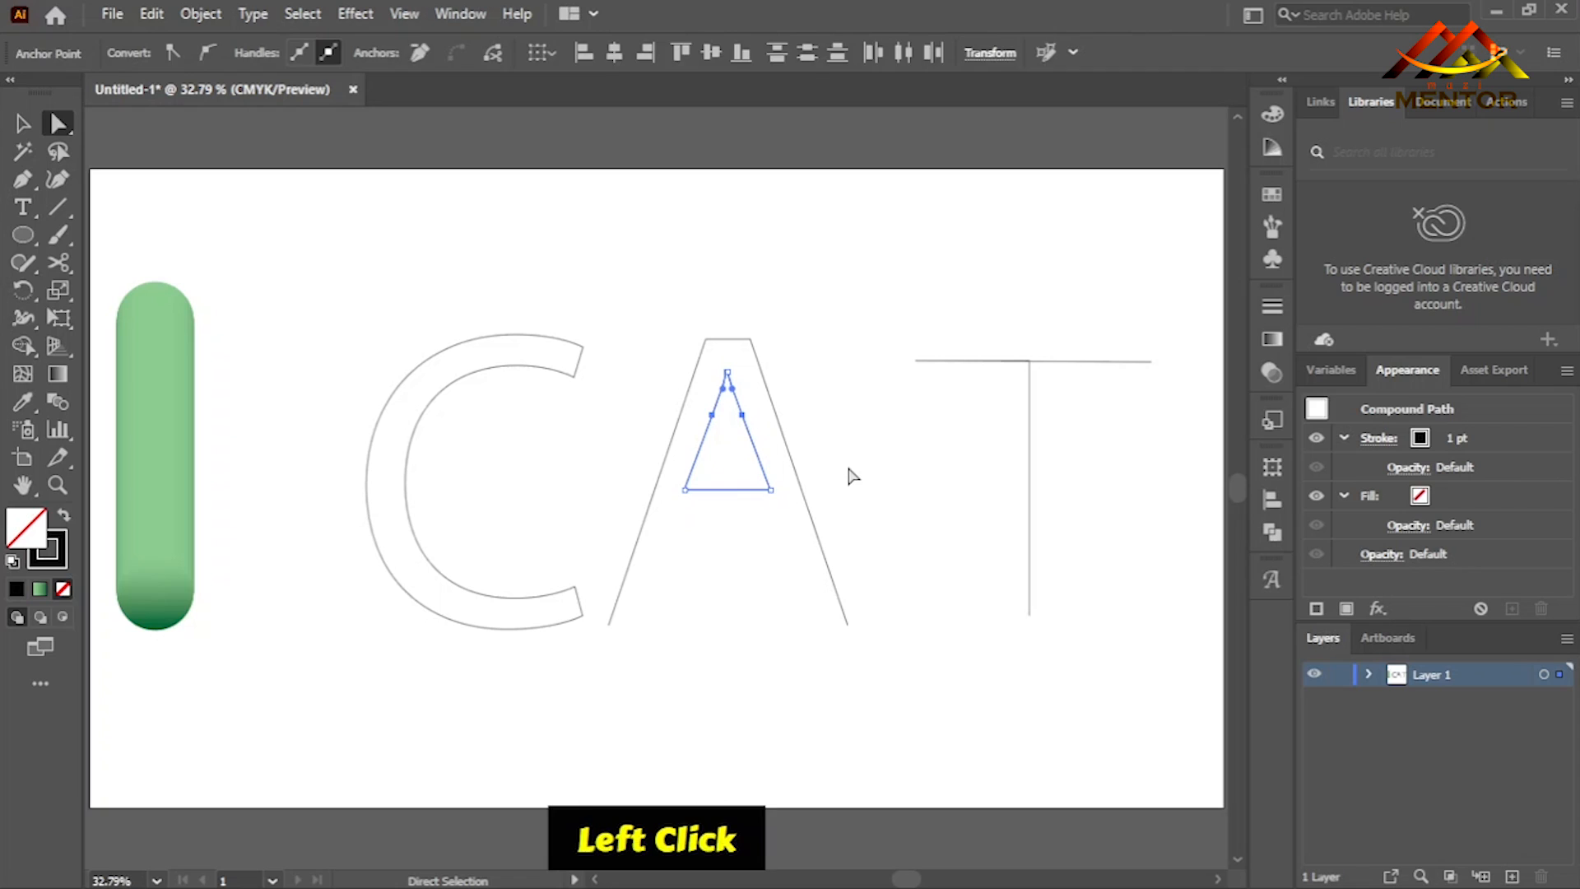
pyautogui.click(852, 469)
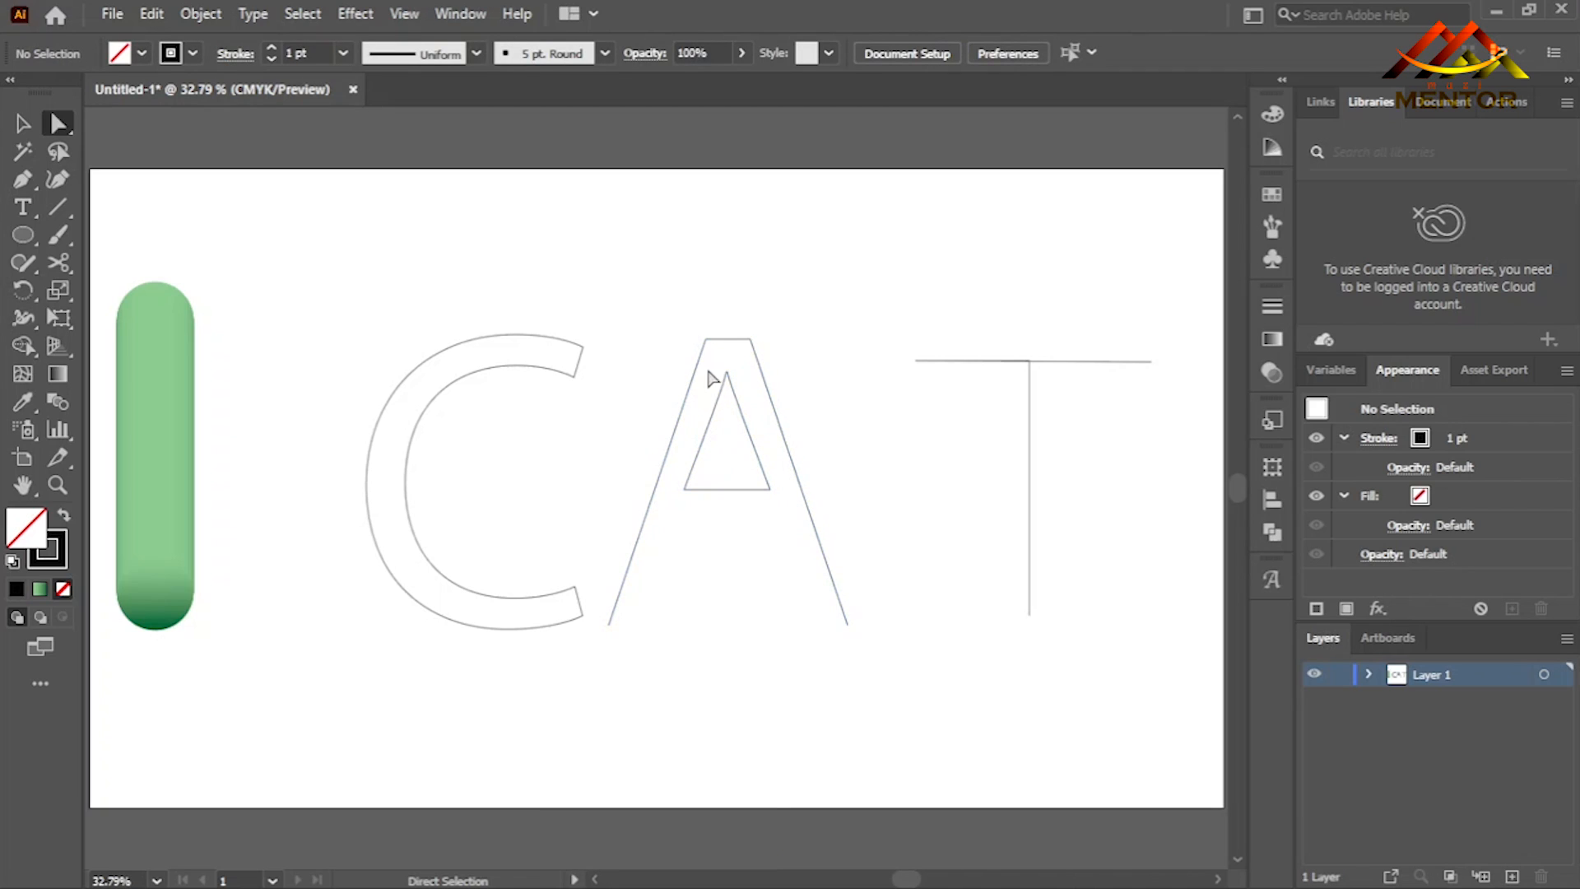
# - Isolate the A, move its inner triangle down between the feet, and reduce the triangle's height slightly
pyautogui.click(22, 124)
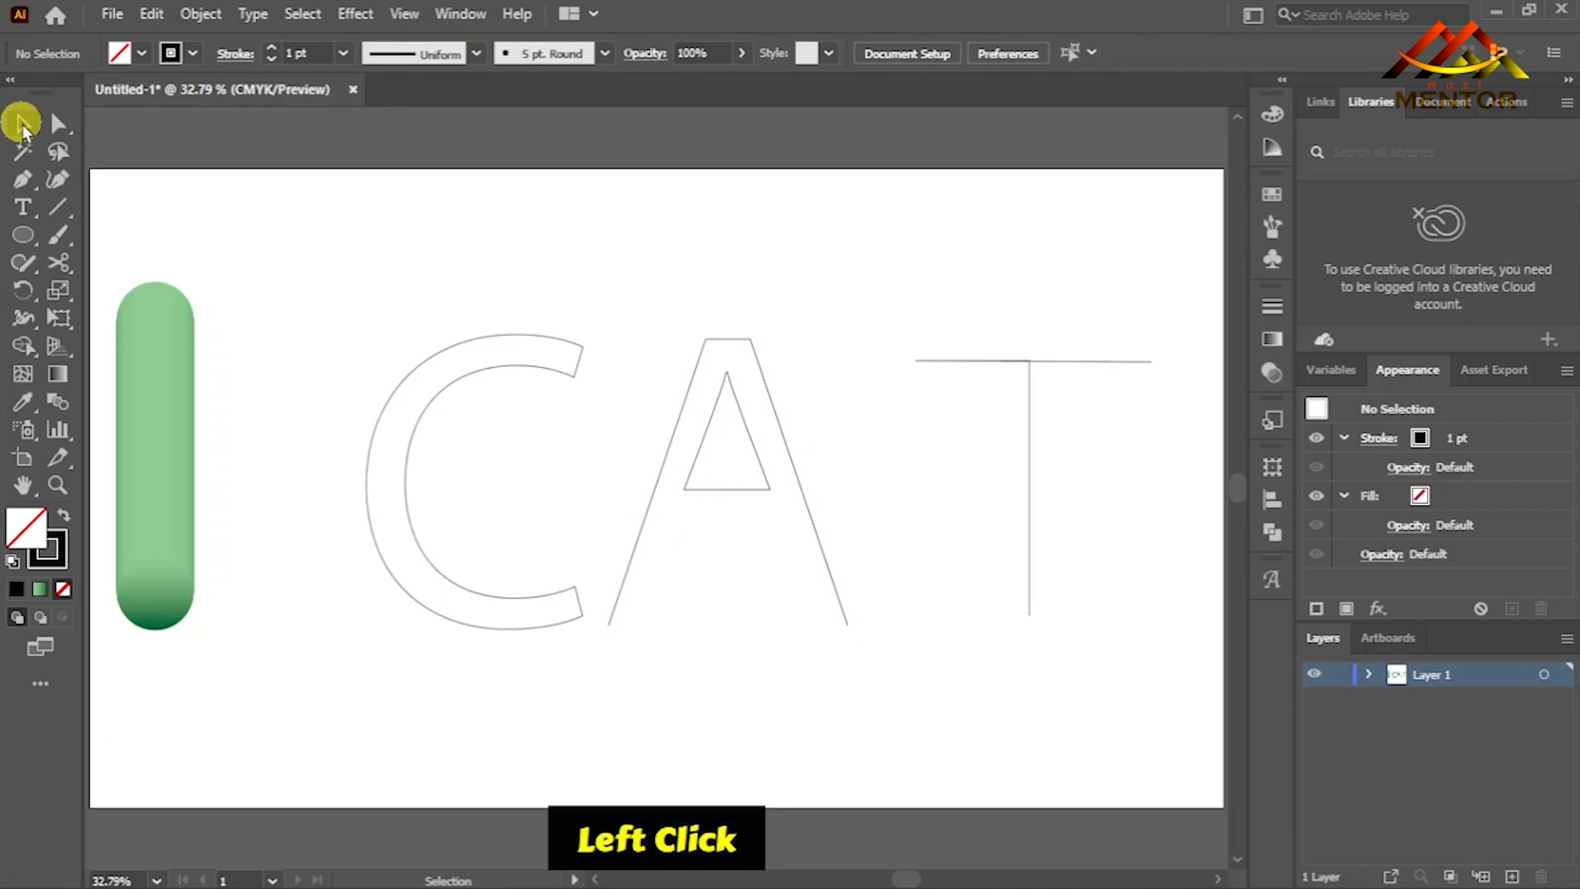
pyautogui.click(723, 489)
pyautogui.rightClick(730, 489)
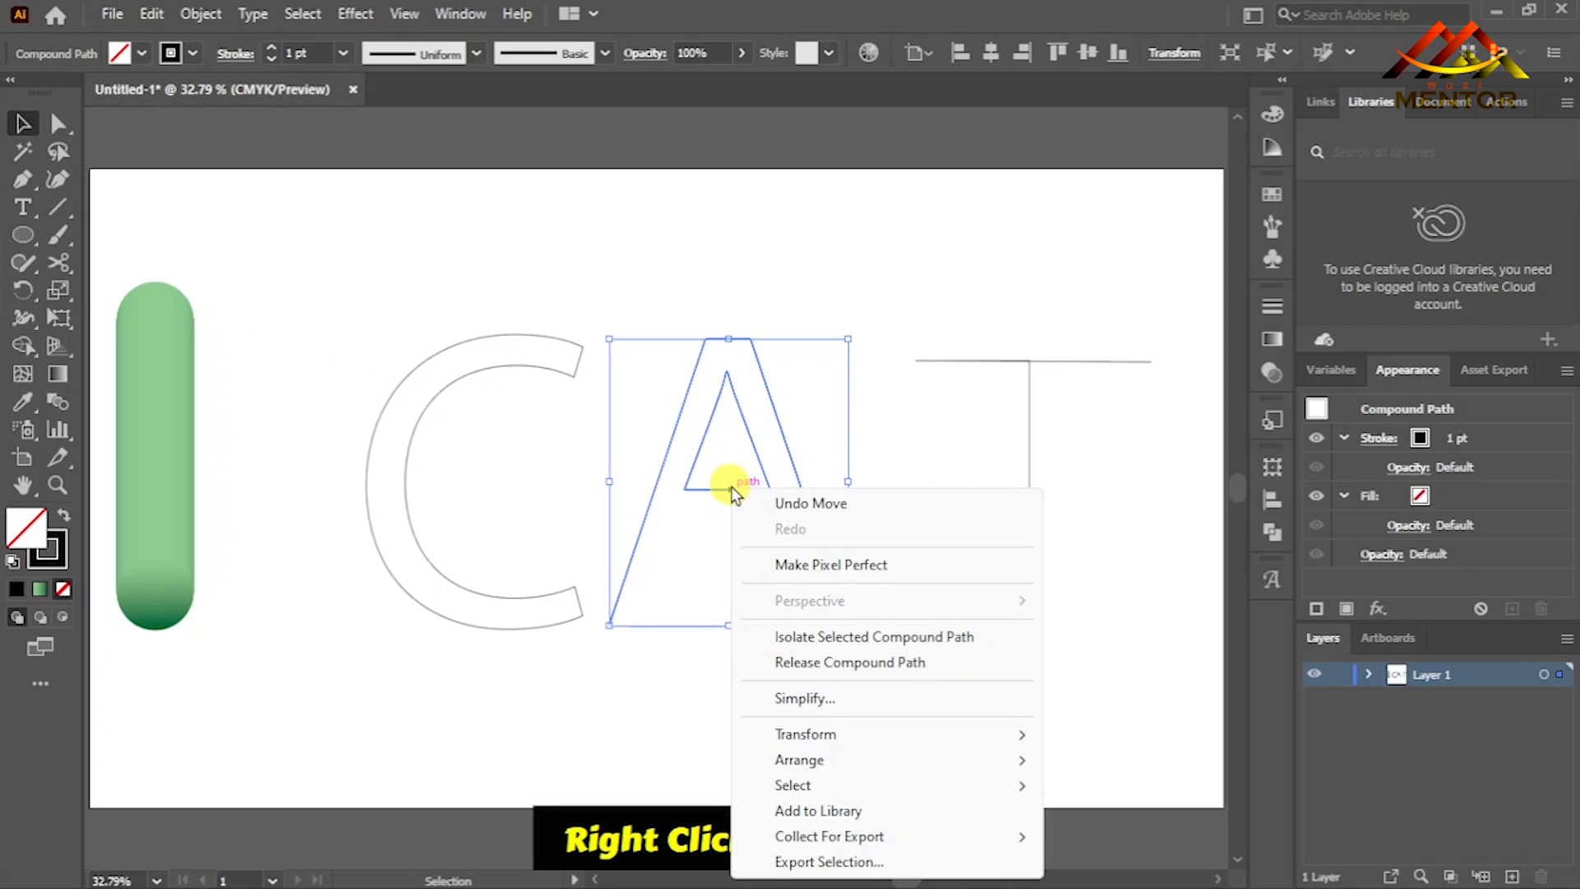
pyautogui.click(729, 484)
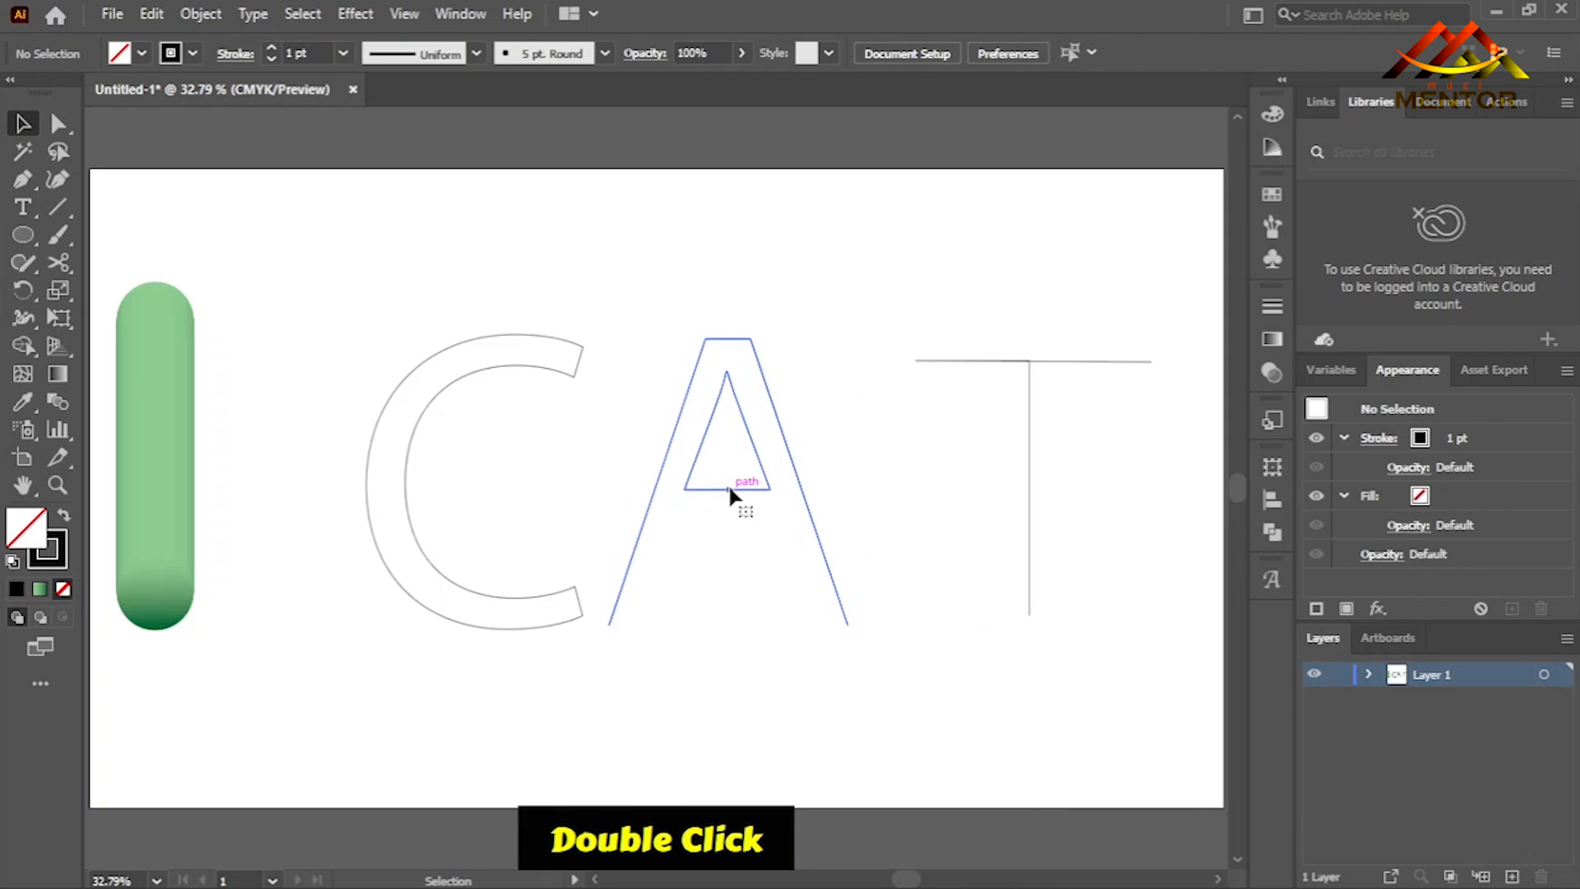
pyautogui.doubleClick(732, 489)
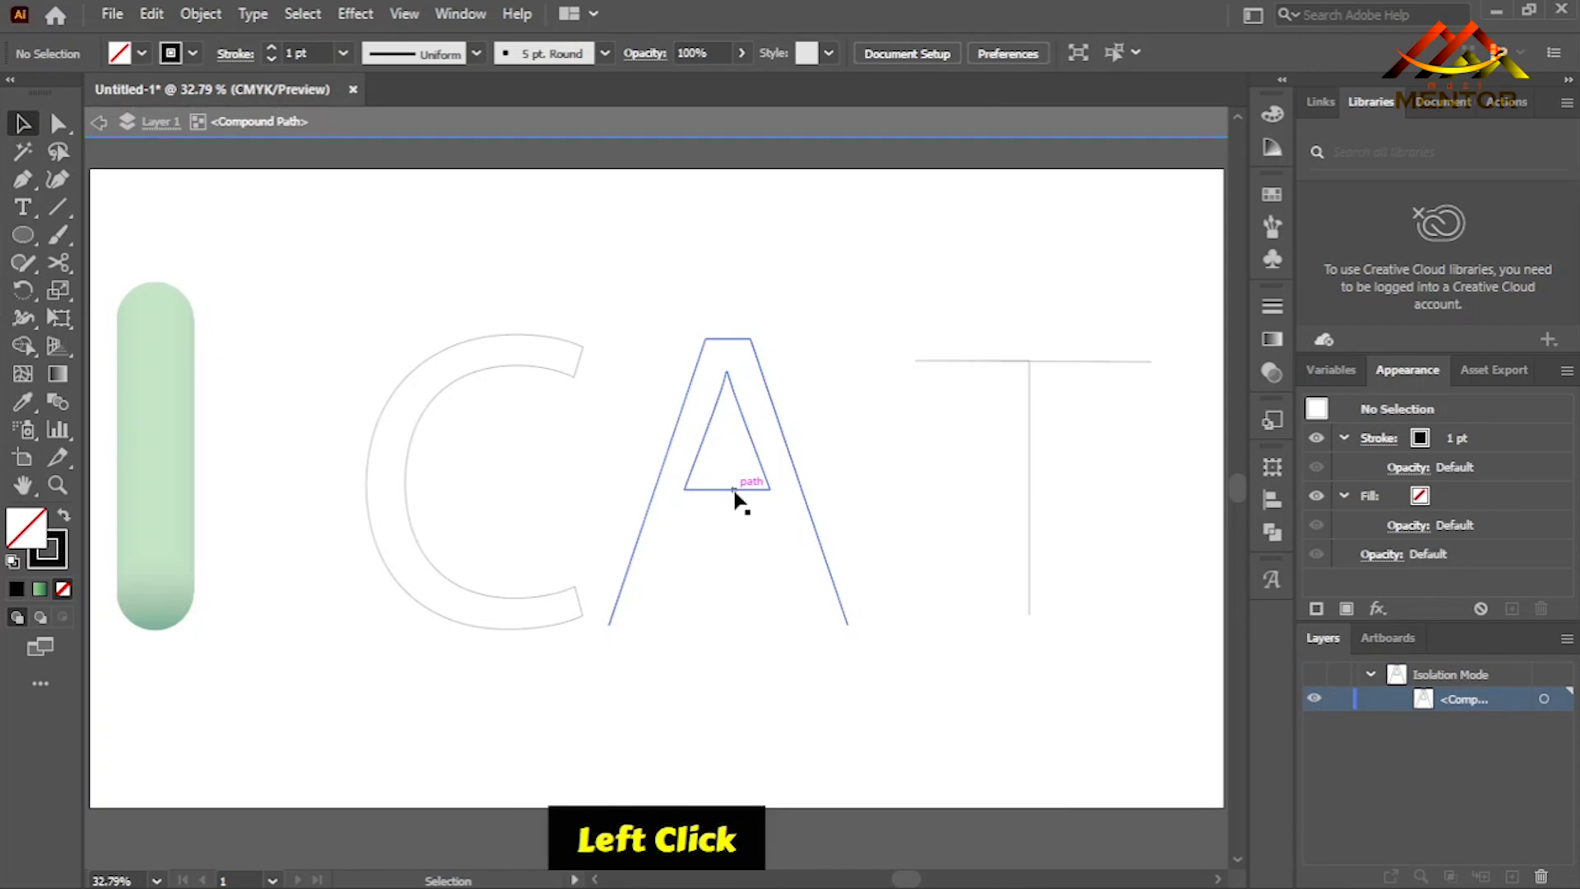
pyautogui.click(735, 491)
pyautogui.press('Down')
pyautogui.press('Down')
pyautogui.press('Down')
pyautogui.press('Down')
pyautogui.press('Down')
pyautogui.press('Down')
pyautogui.press('Down')
pyautogui.press('Down')
pyautogui.press('Down')
pyautogui.press('Down')
pyautogui.press('Down')
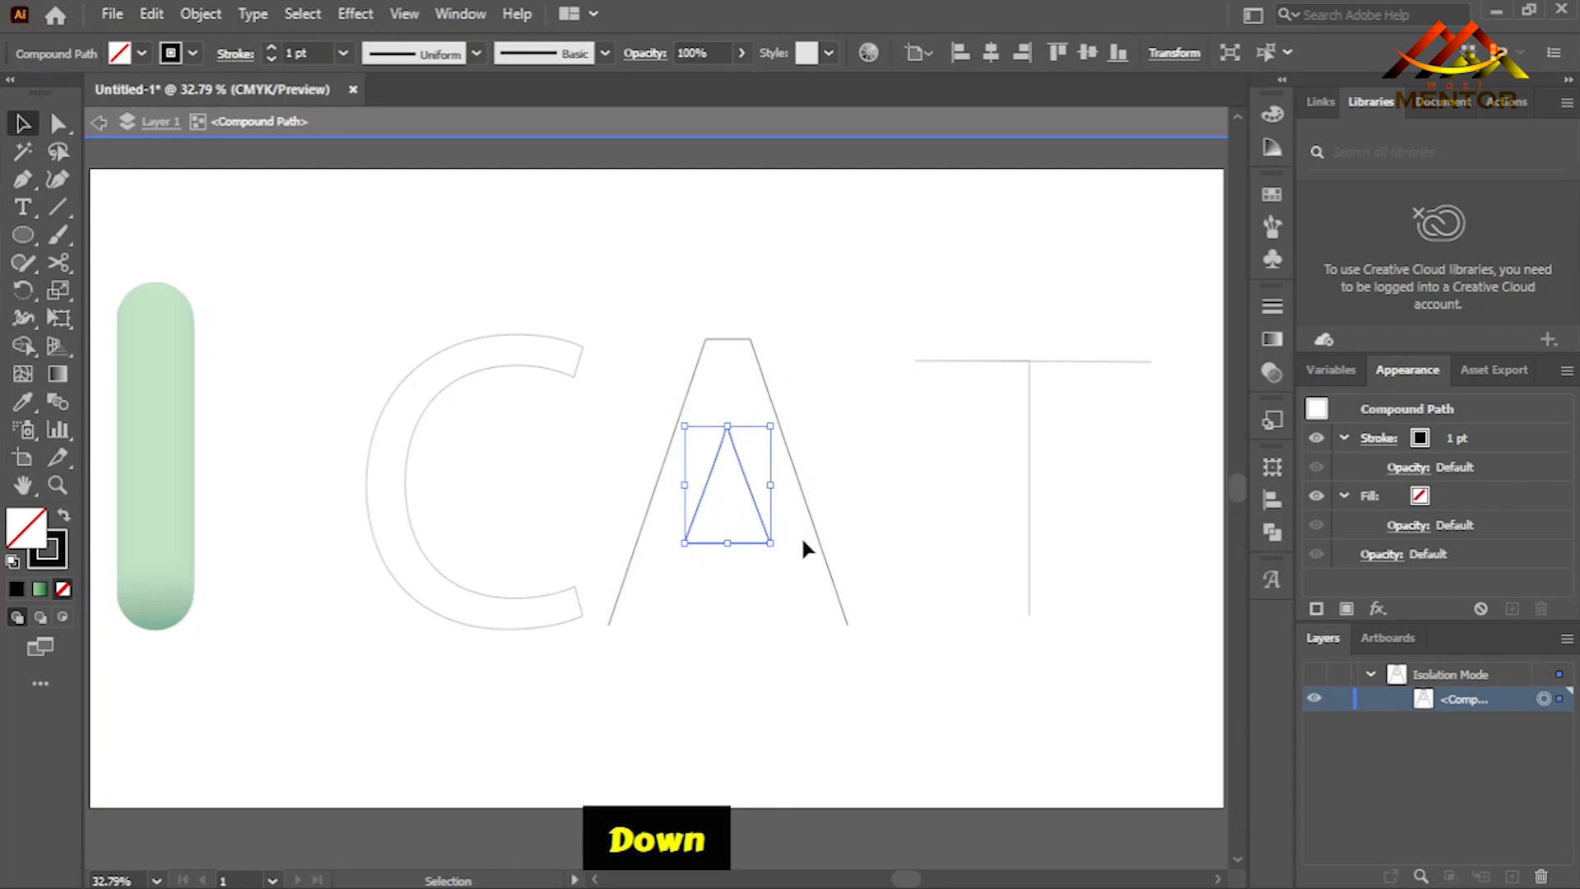
pyautogui.press('Down')
pyautogui.press('Down')
pyautogui.press('Down')
pyautogui.press('Down')
pyautogui.press('Down')
pyautogui.press('Down')
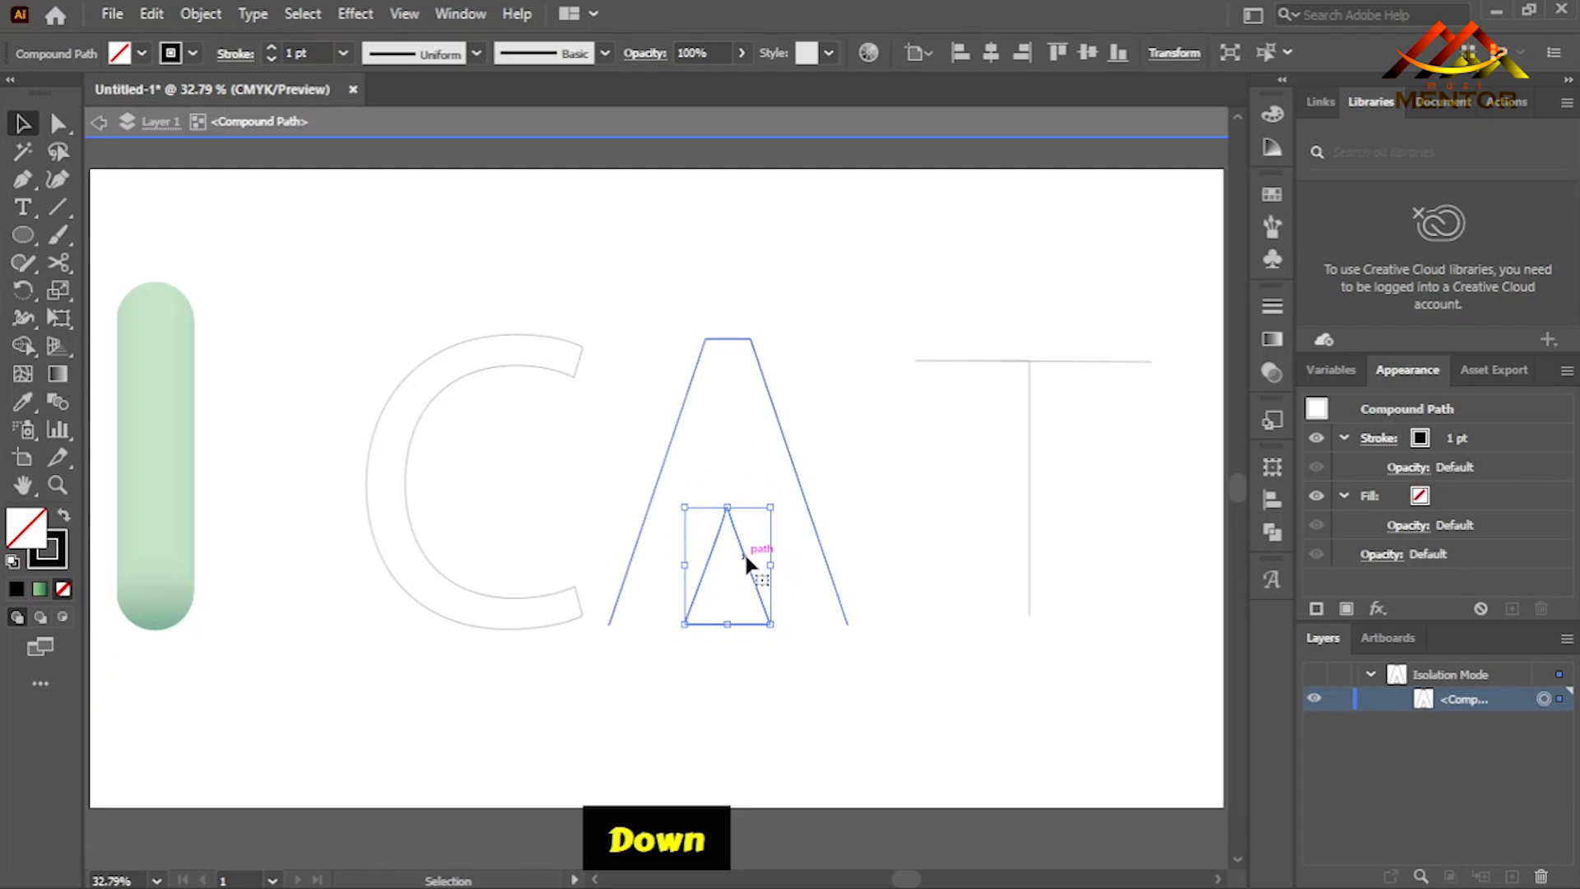
pyautogui.moveTo(744, 556); pyautogui.dragTo(729, 527)
pyautogui.click(901, 478)
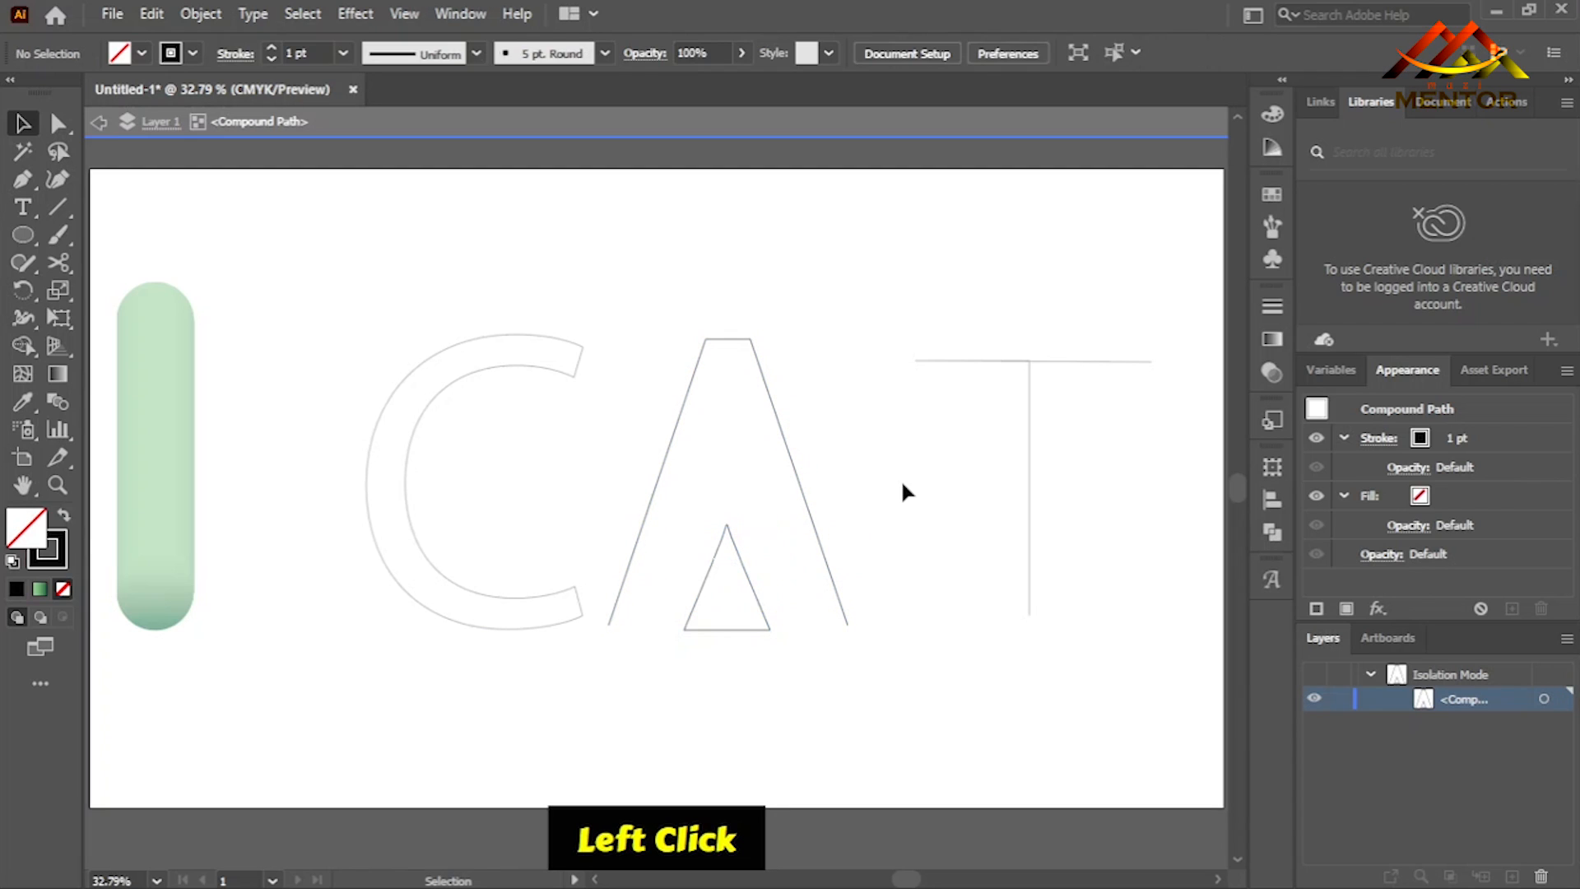
# - Cut the C outline at its two outer end corners with the Scissors tool and delete the inner segment
pyautogui.doubleClick(500, 374)
pyautogui.click(471, 376)
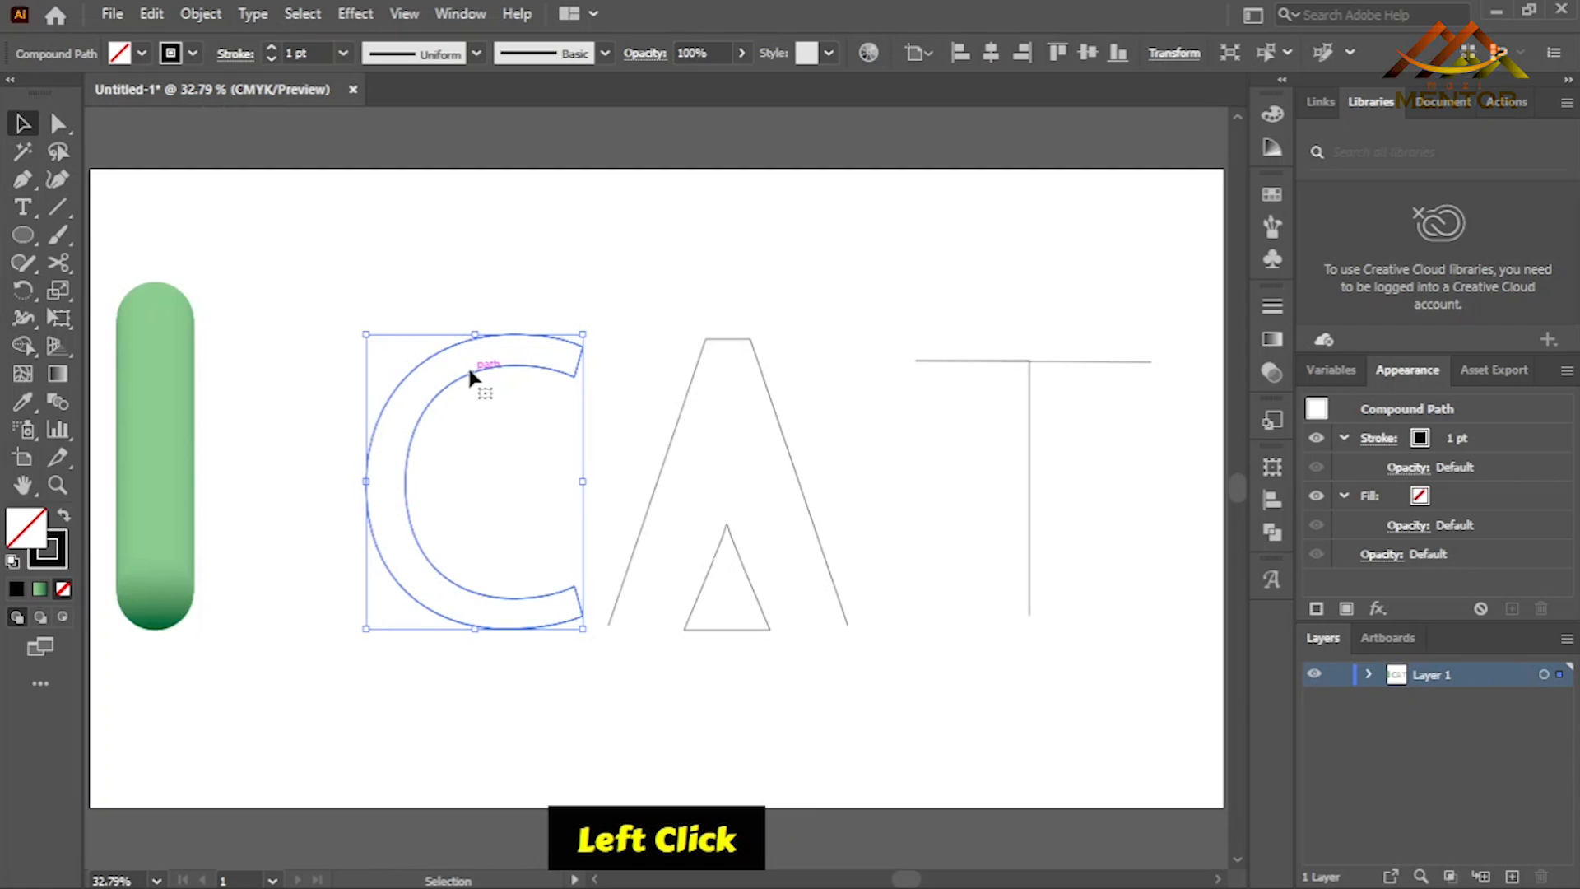
pyautogui.click(61, 264)
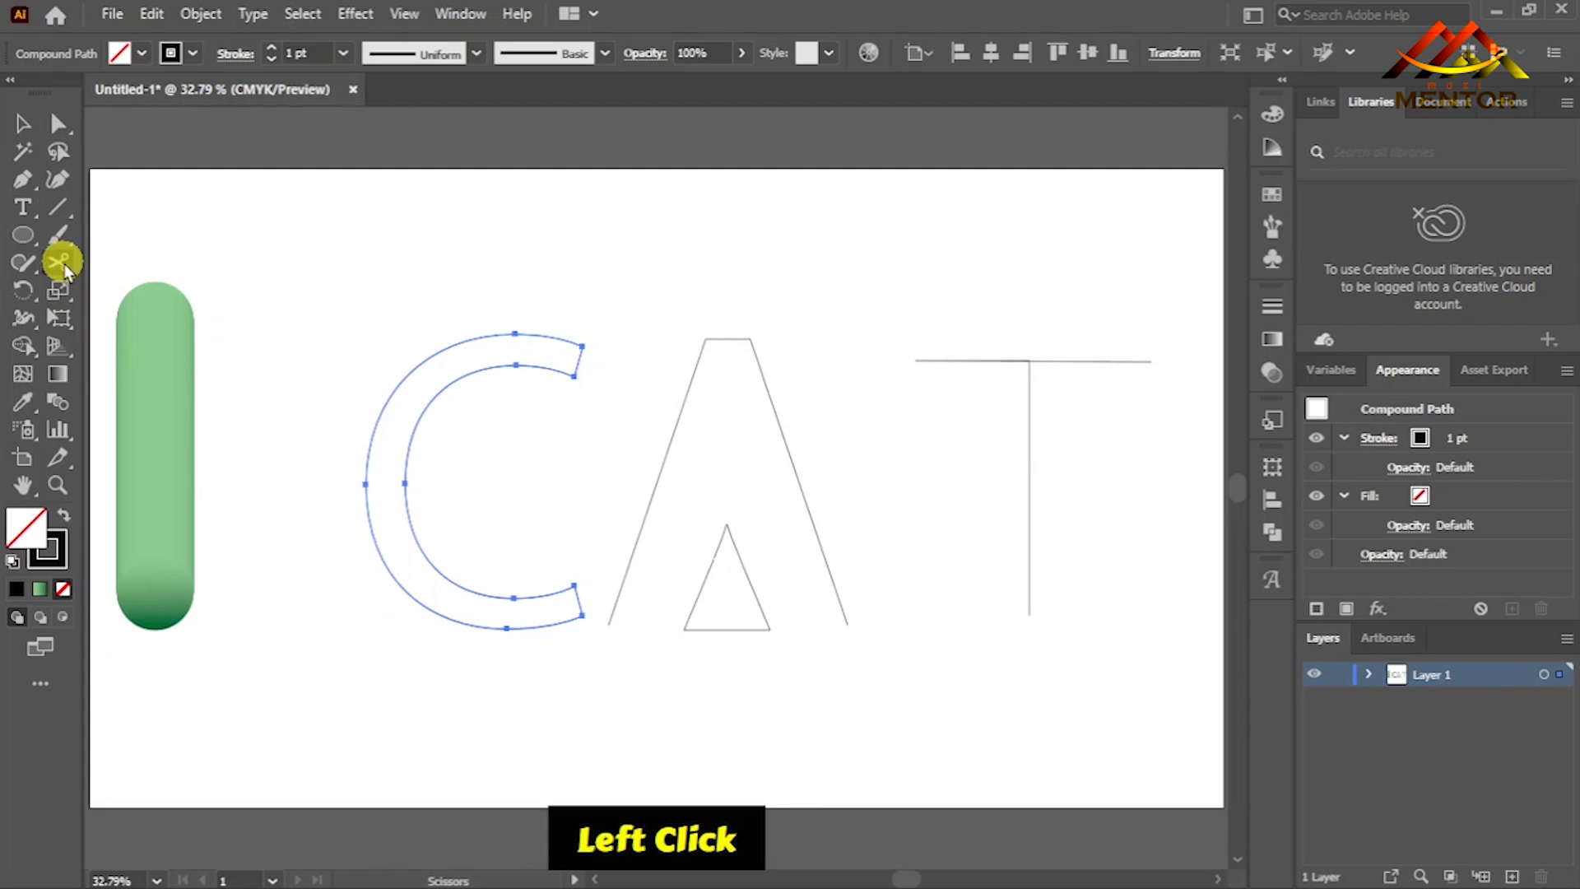
pyautogui.click(582, 347)
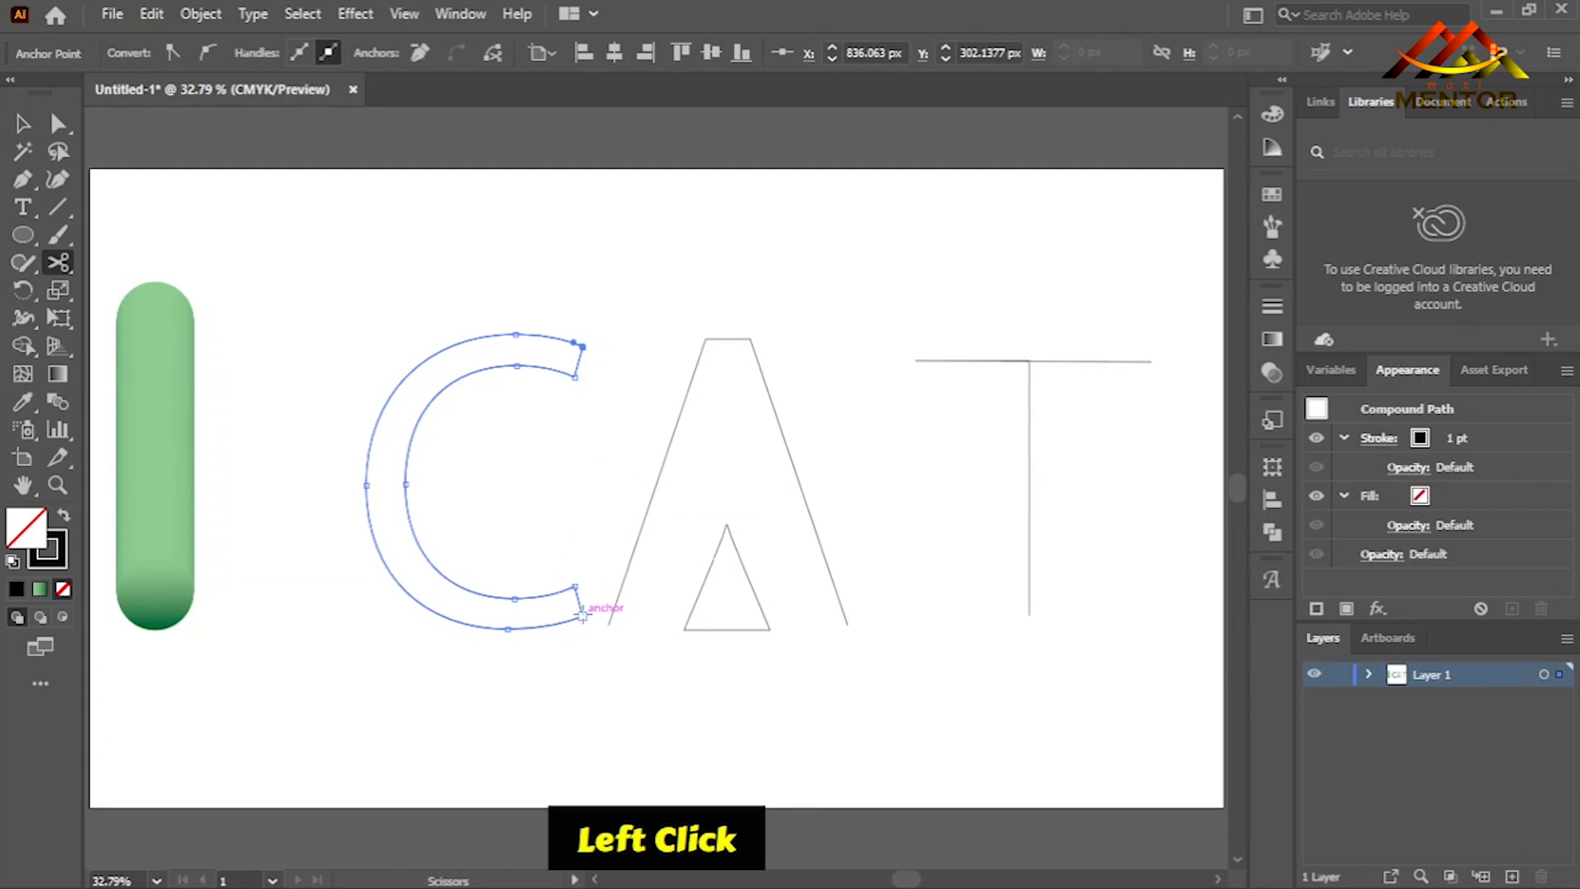
pyautogui.click(58, 123)
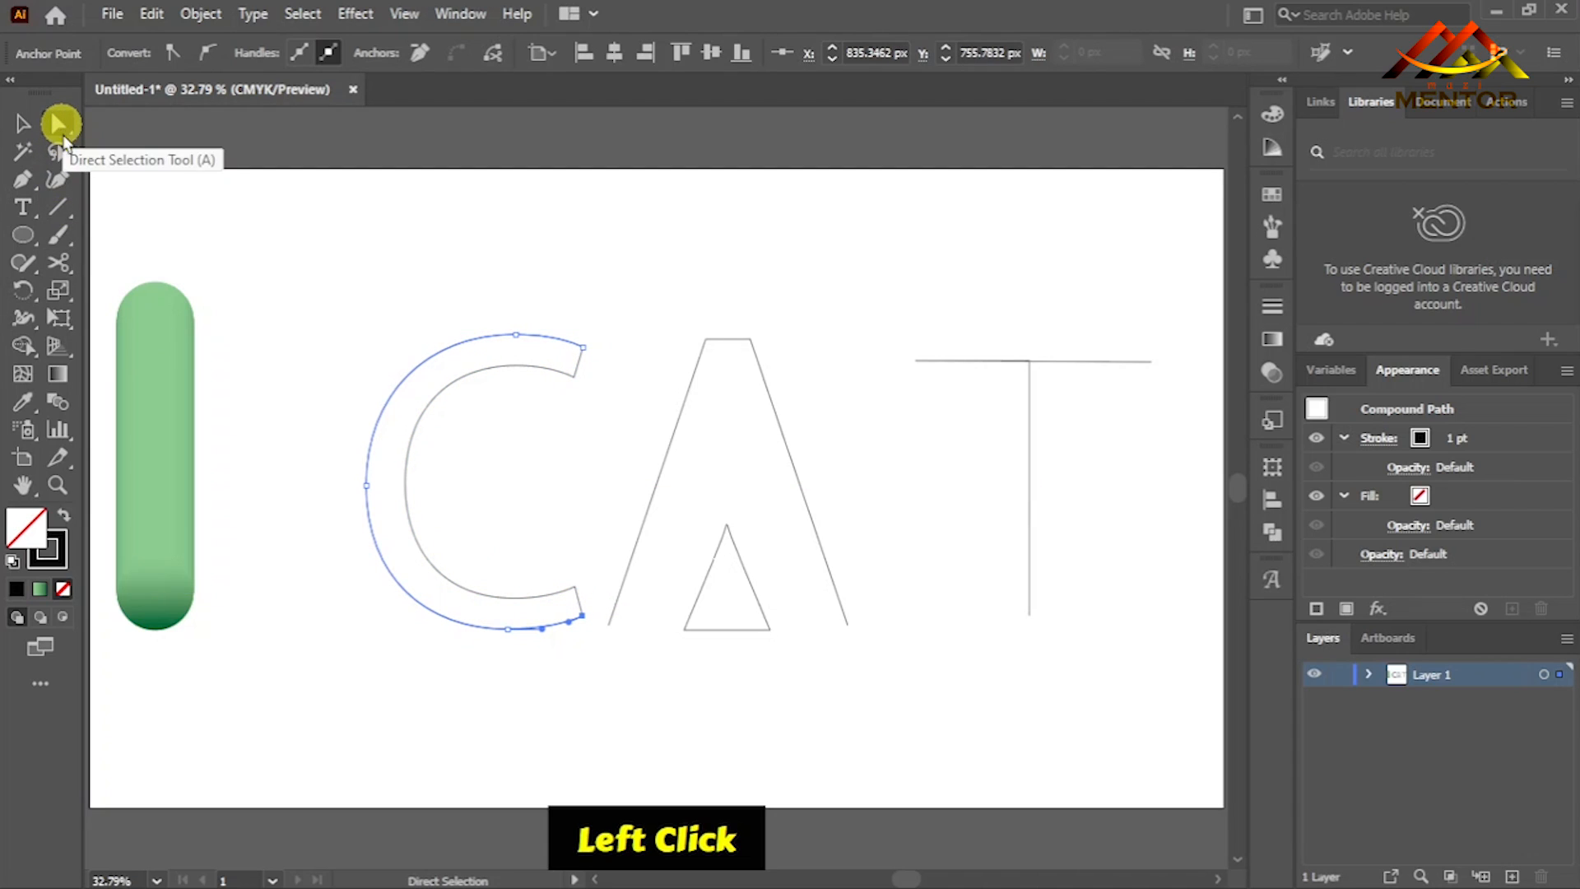
pyautogui.click(408, 463)
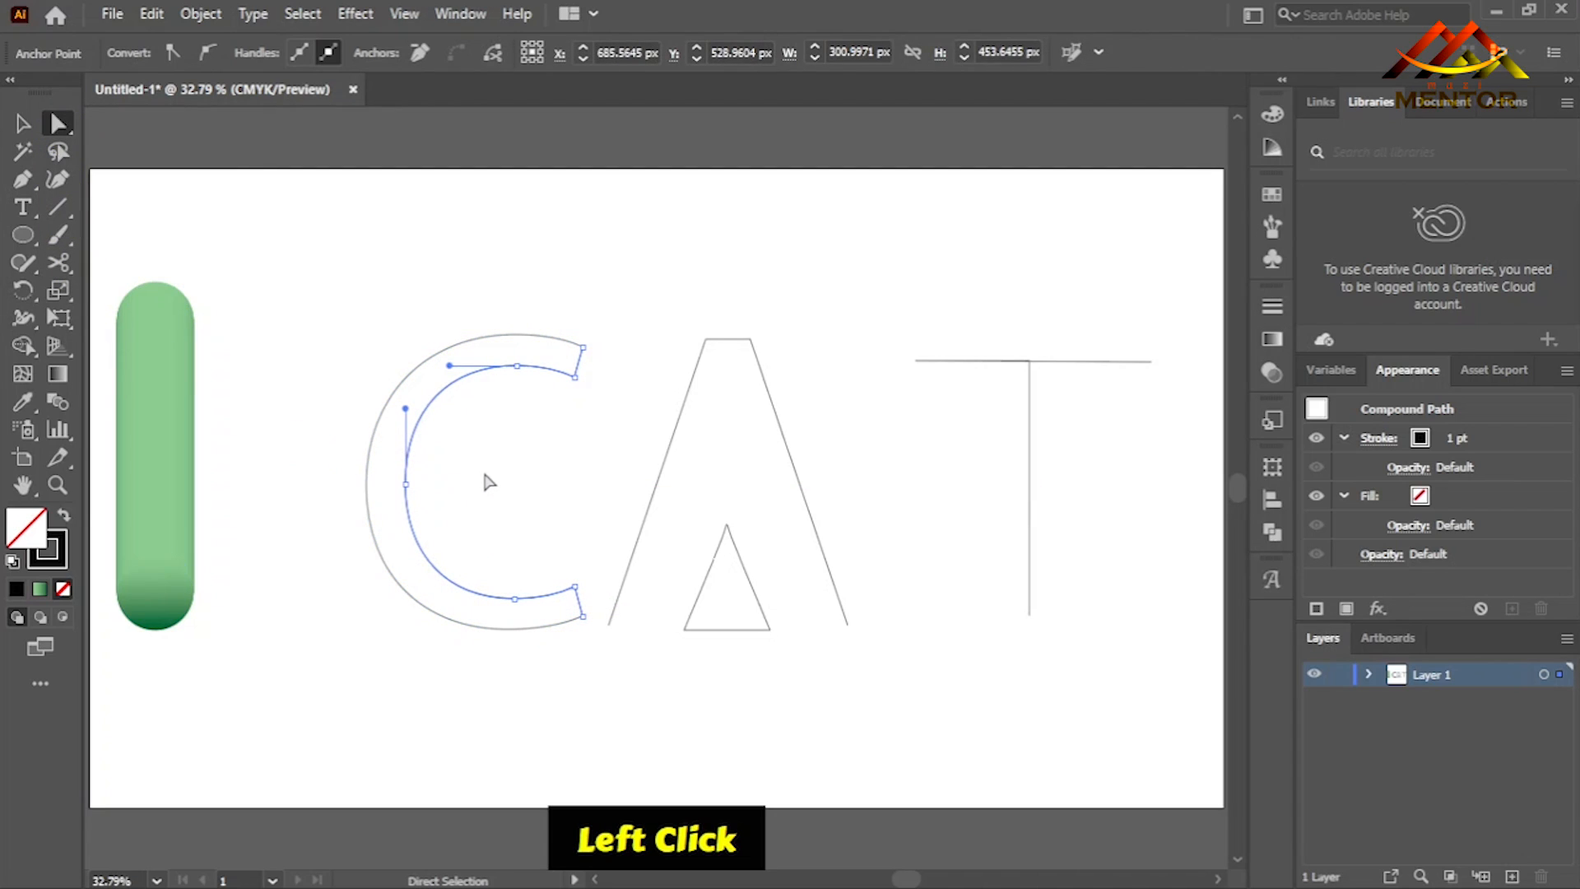
pyautogui.press('Delete')
pyautogui.press('Delete')
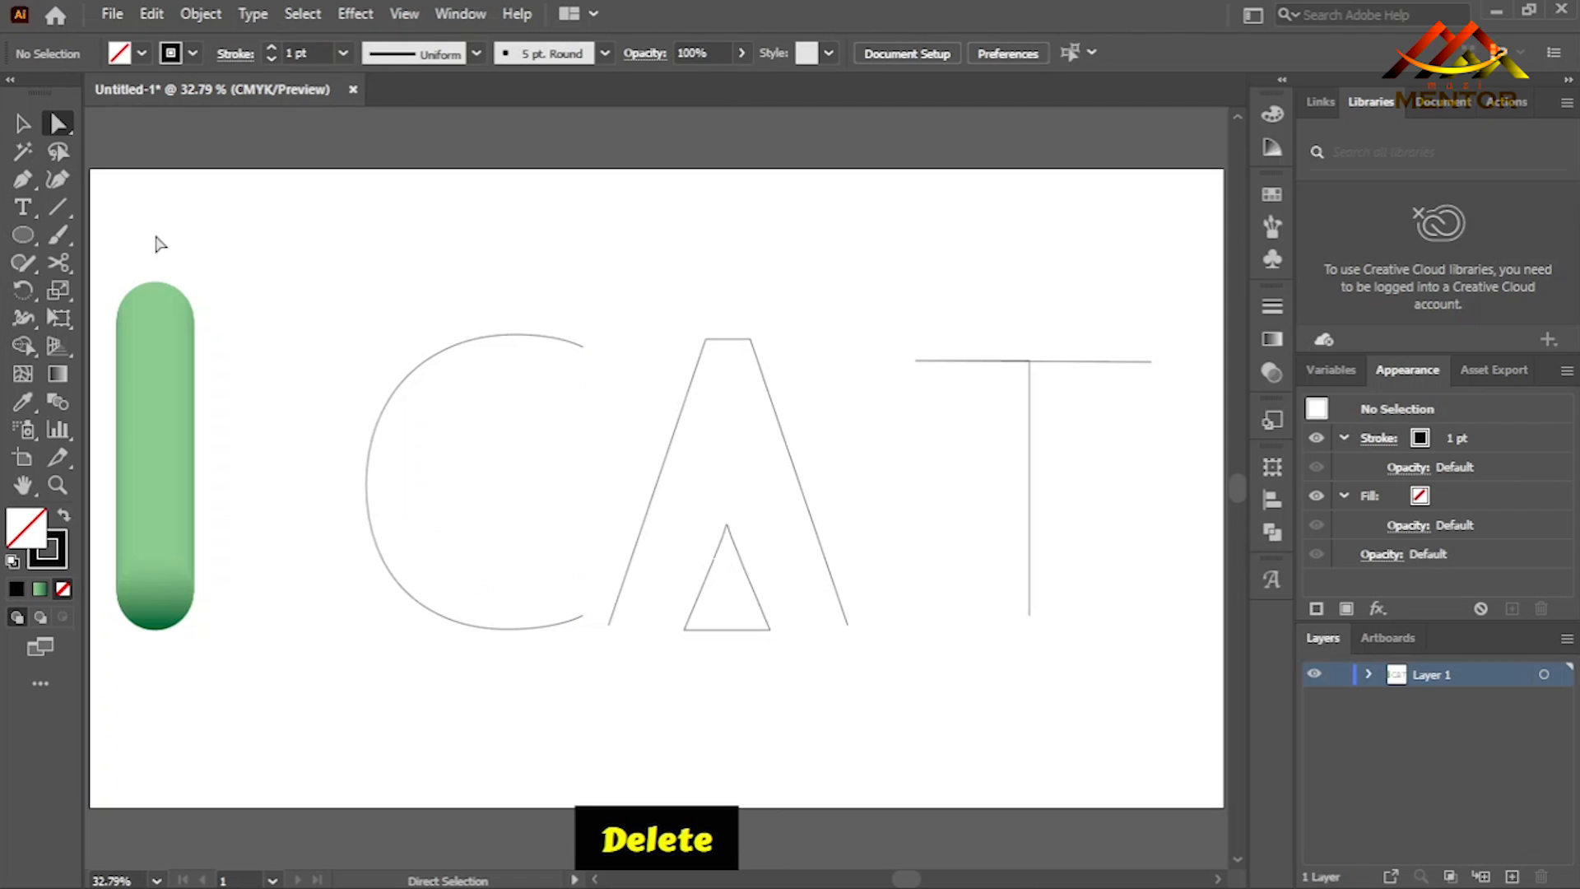
# - Nudge the C curve left to widen the gap between it and the A
pyautogui.click(23, 123)
pyautogui.click(374, 466)
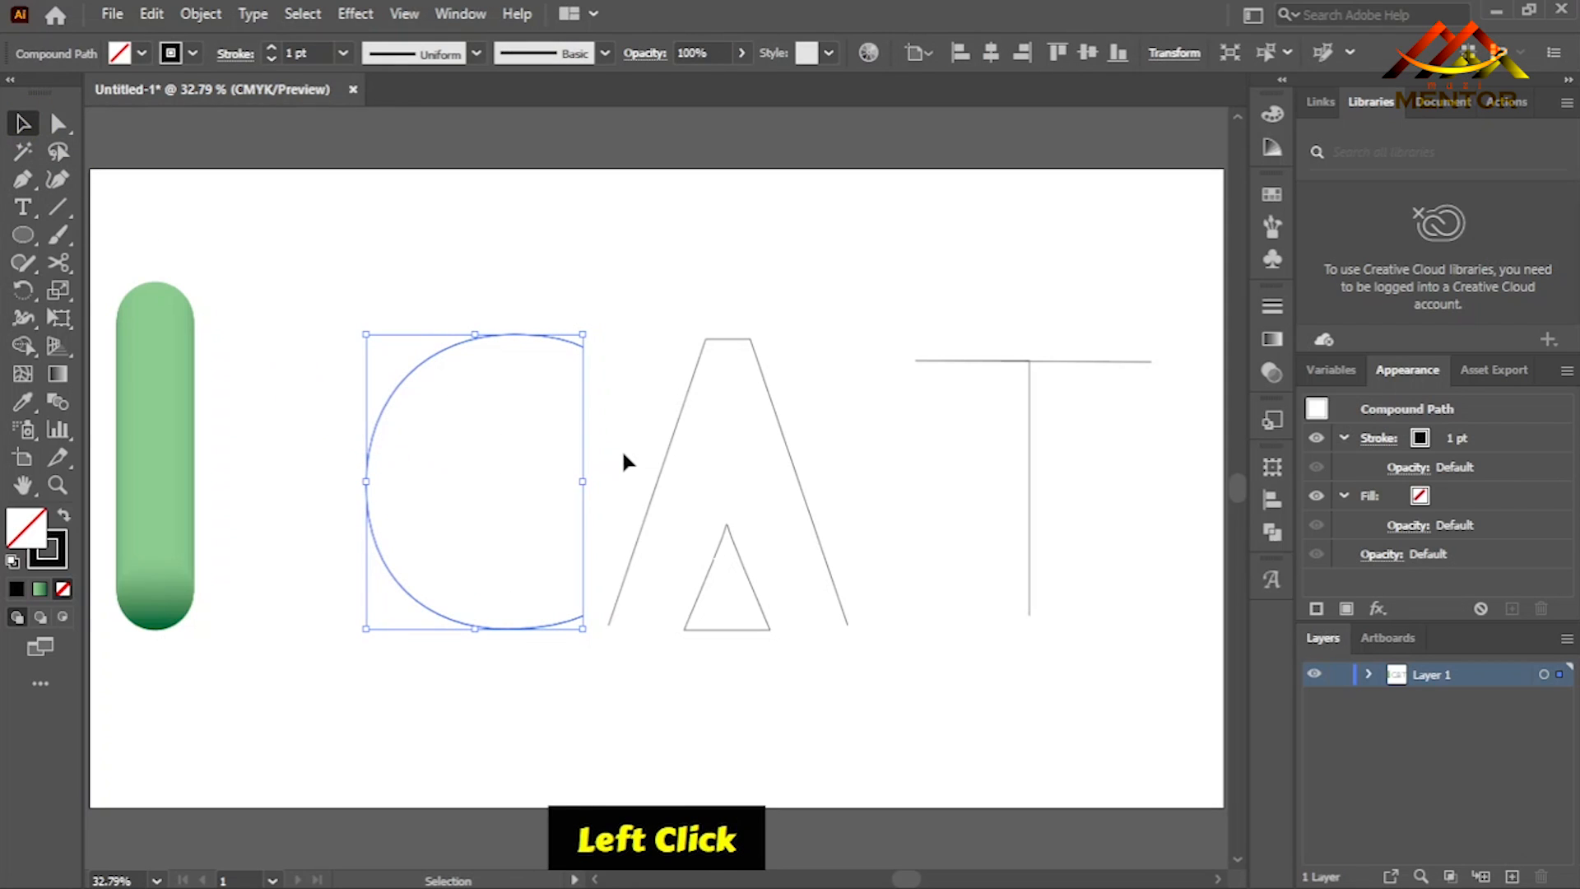
pyautogui.press('Left')
pyautogui.press('Left')
pyautogui.press('Left')
pyautogui.press('Left')
pyautogui.press('Left')
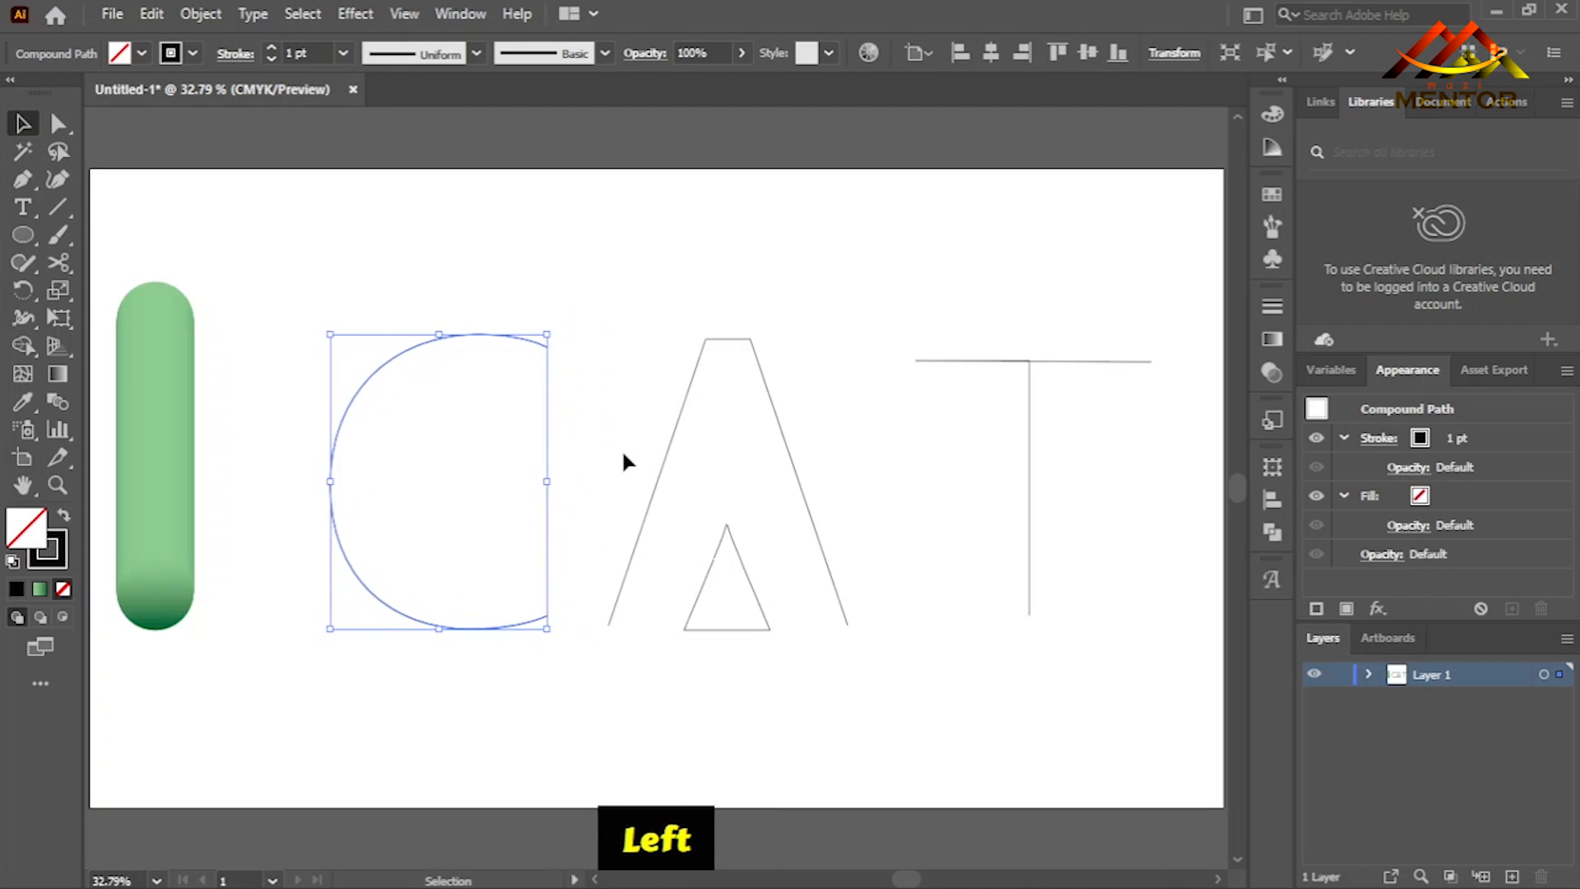
pyautogui.click(603, 315)
# - Release the C's compound path so it becomes a plain path
pyautogui.rightClick(469, 338)
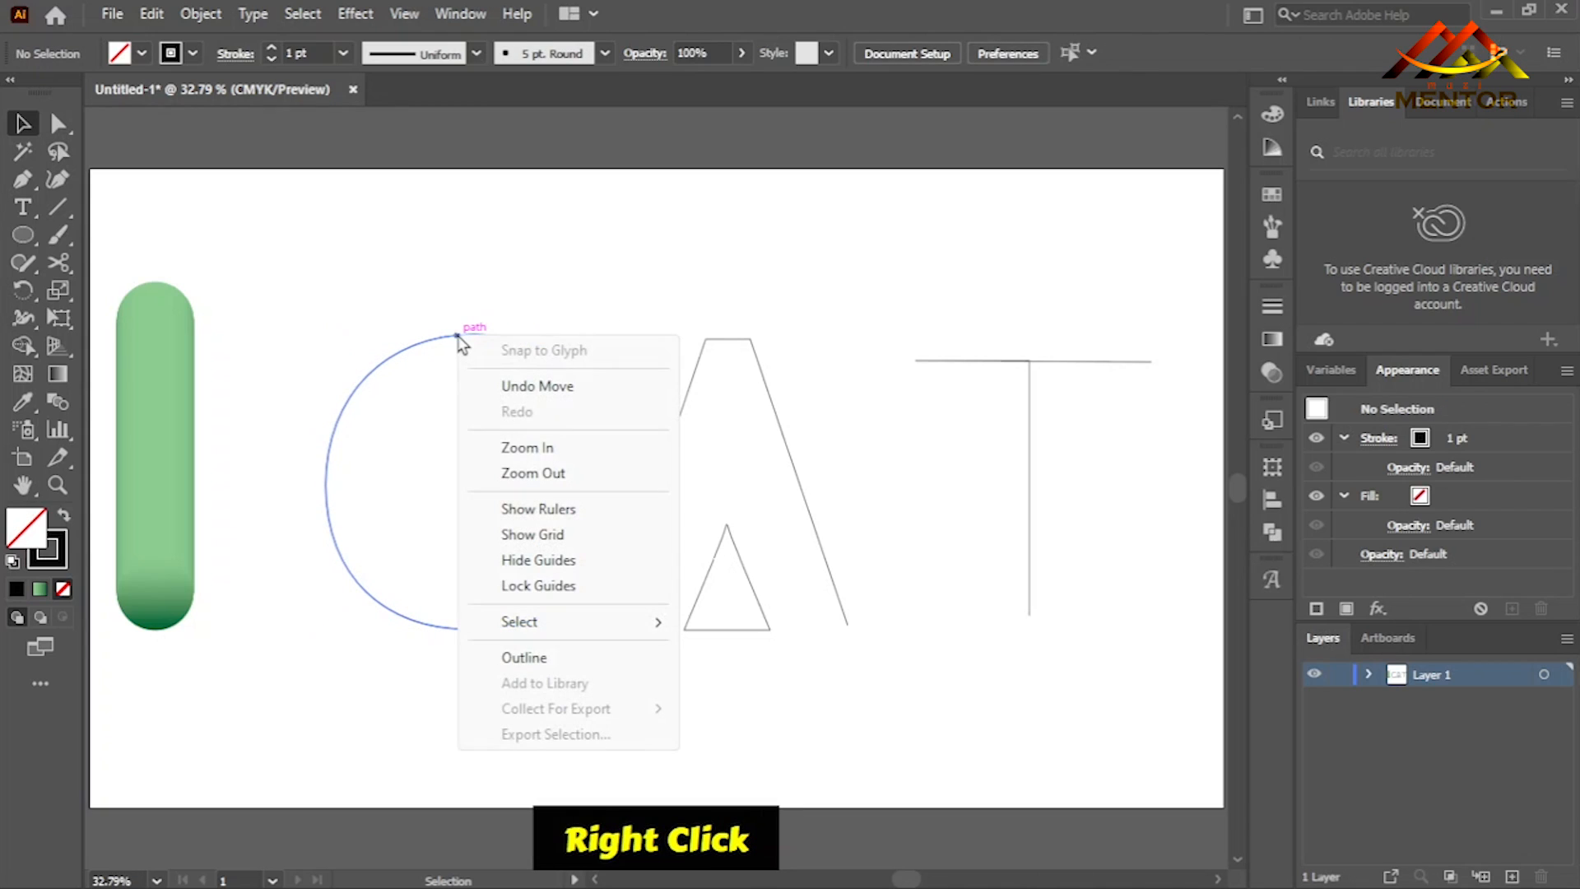
pyautogui.click(430, 386)
pyautogui.click(414, 346)
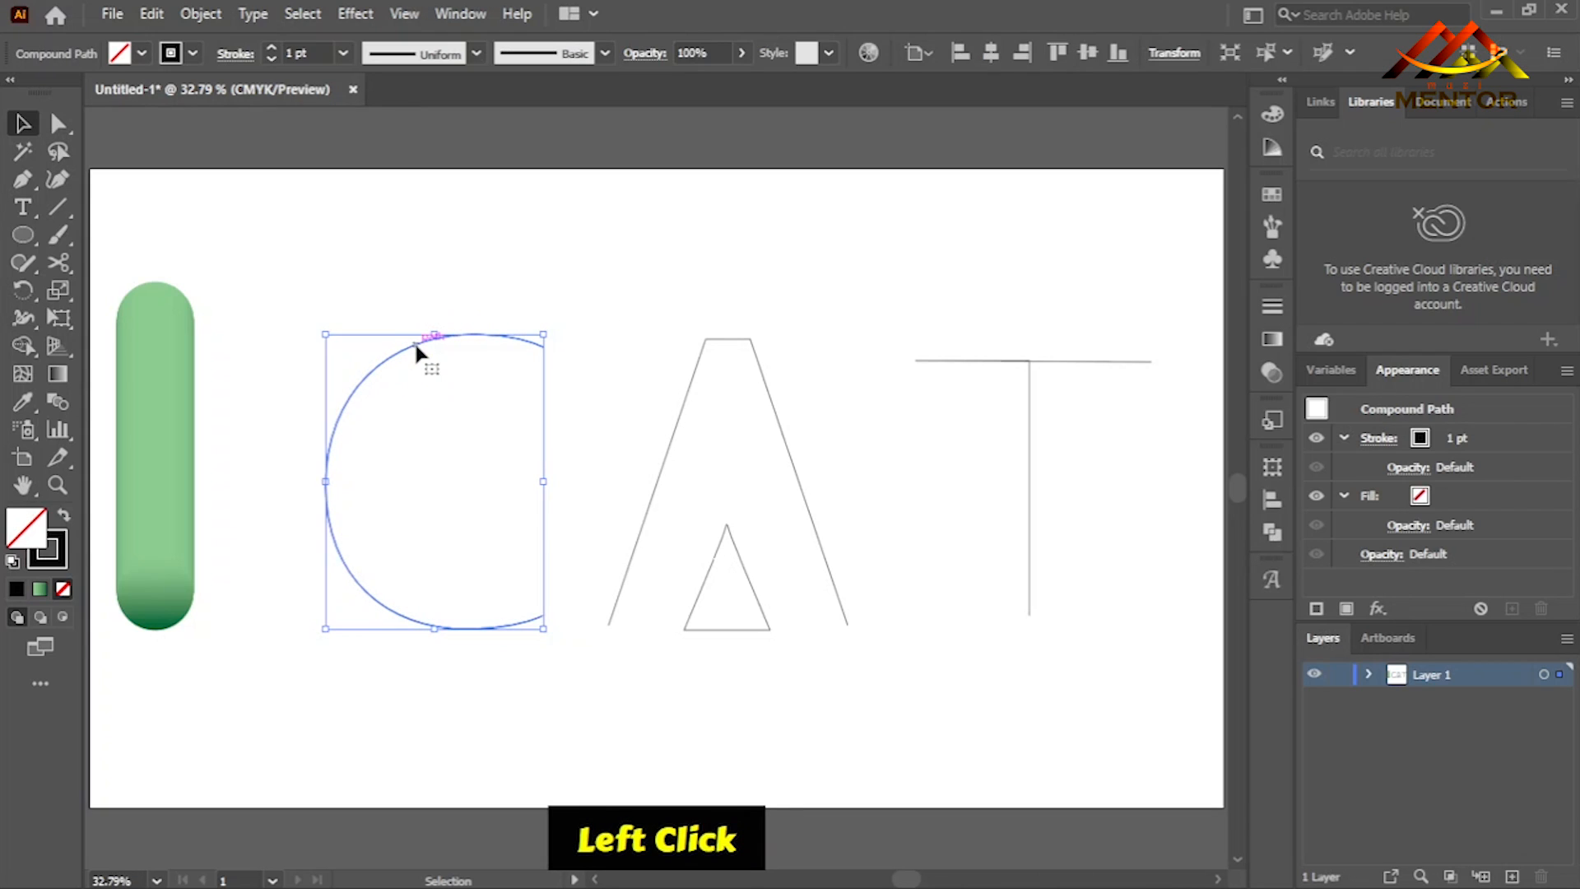
pyautogui.rightClick(408, 346)
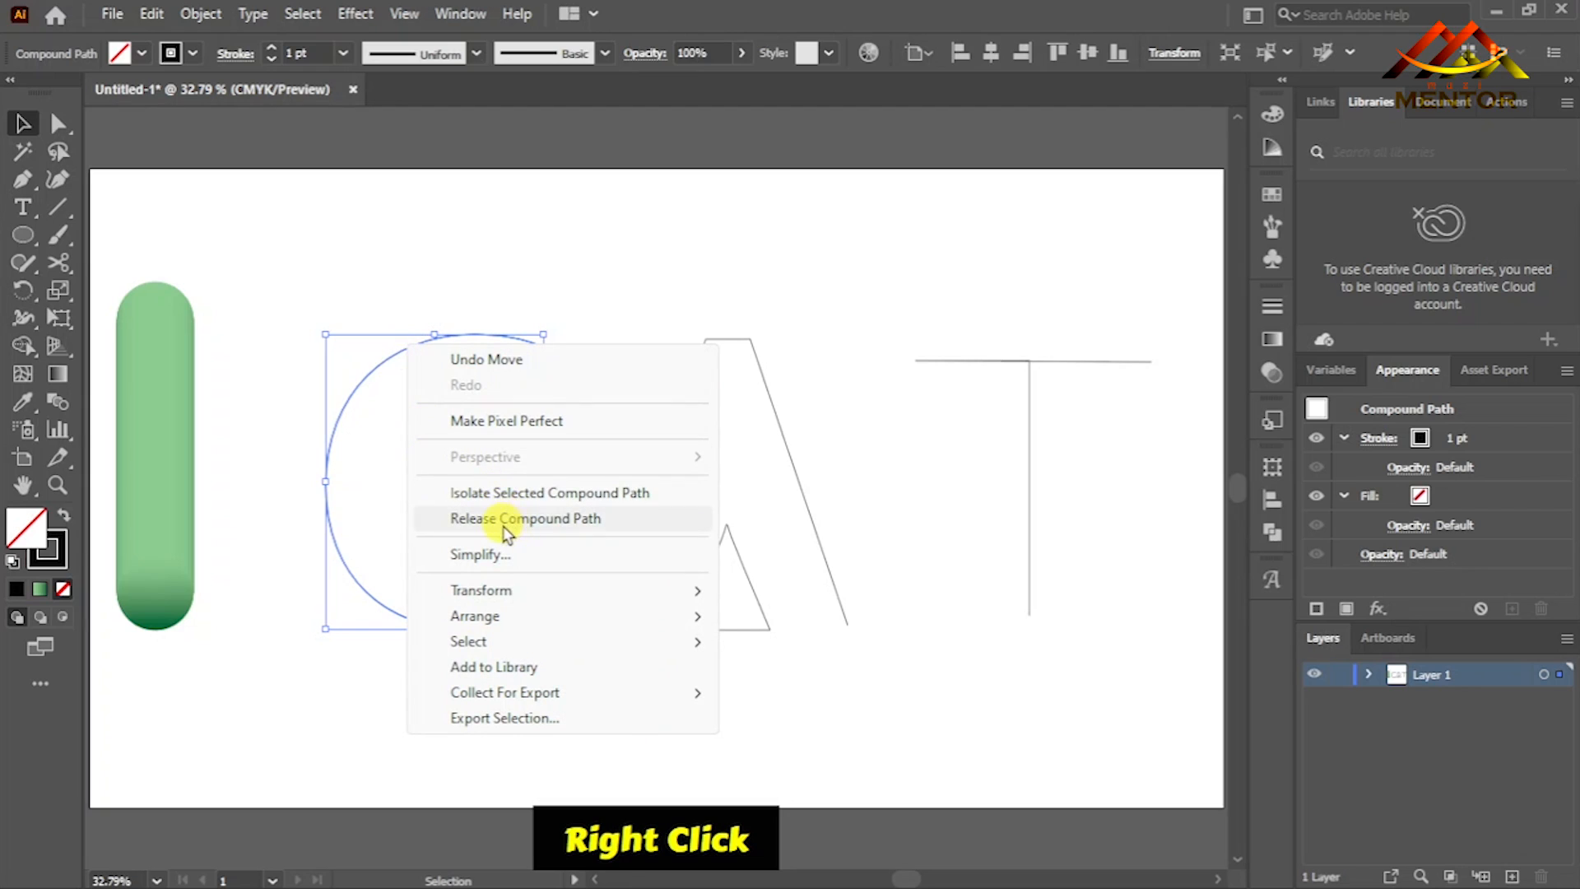
pyautogui.click(611, 525)
pyautogui.click(425, 363)
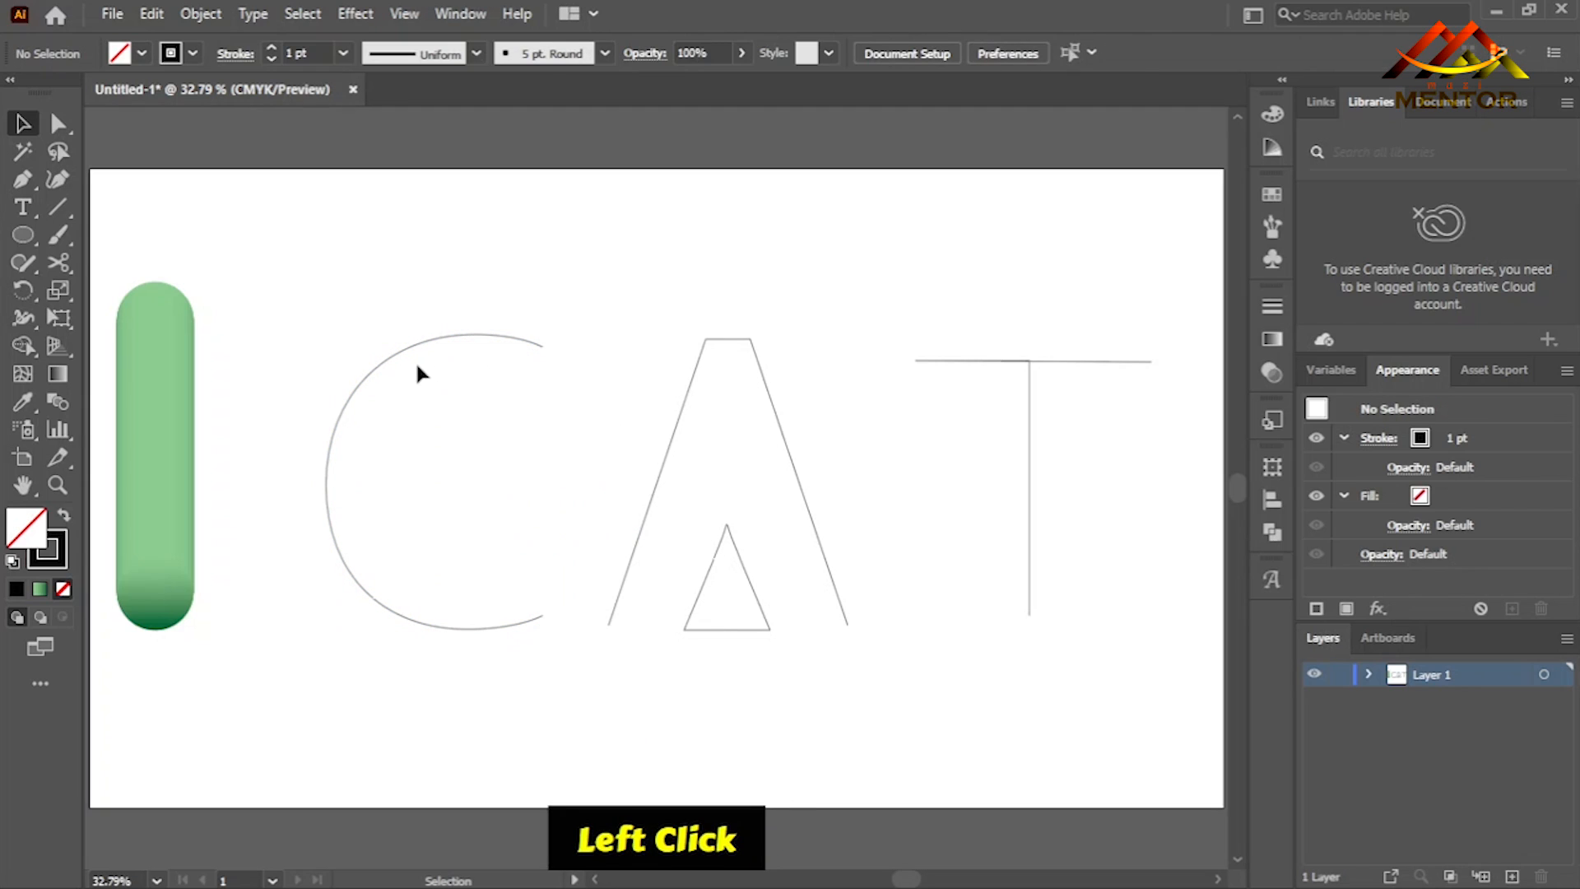
# - Duplicate the straight green blend beside the original and replace the copy's spine with the C path
pyautogui.click(152, 421)
pyautogui.moveTo(157, 418); pyautogui.dragTo(270, 416)
pyautogui.moveTo(598, 303); pyautogui.dragTo(252, 449)
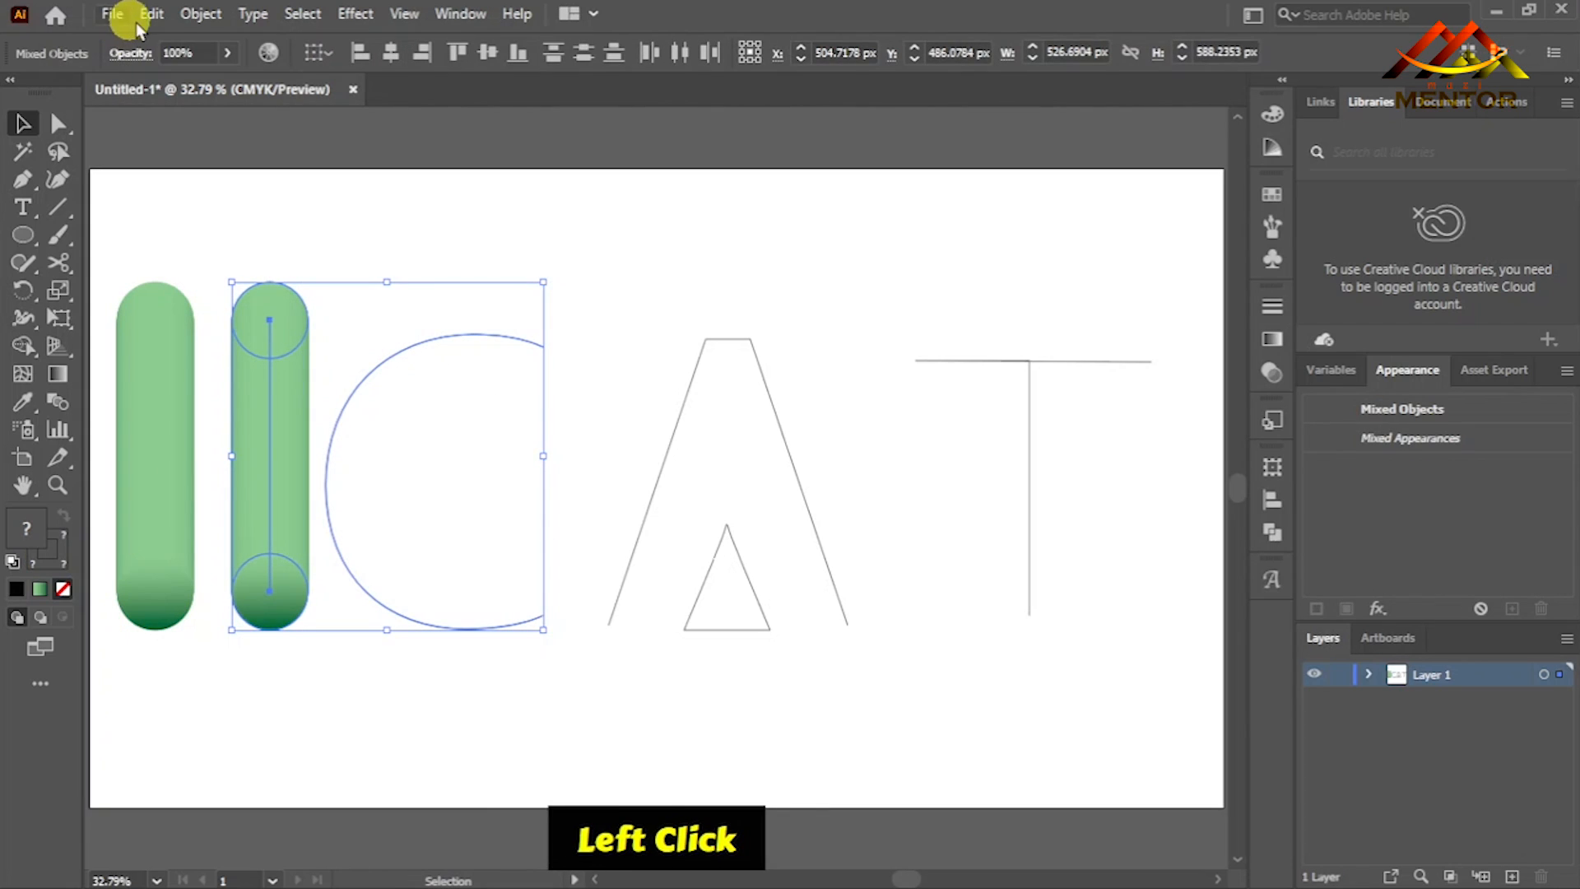
pyautogui.click(201, 13)
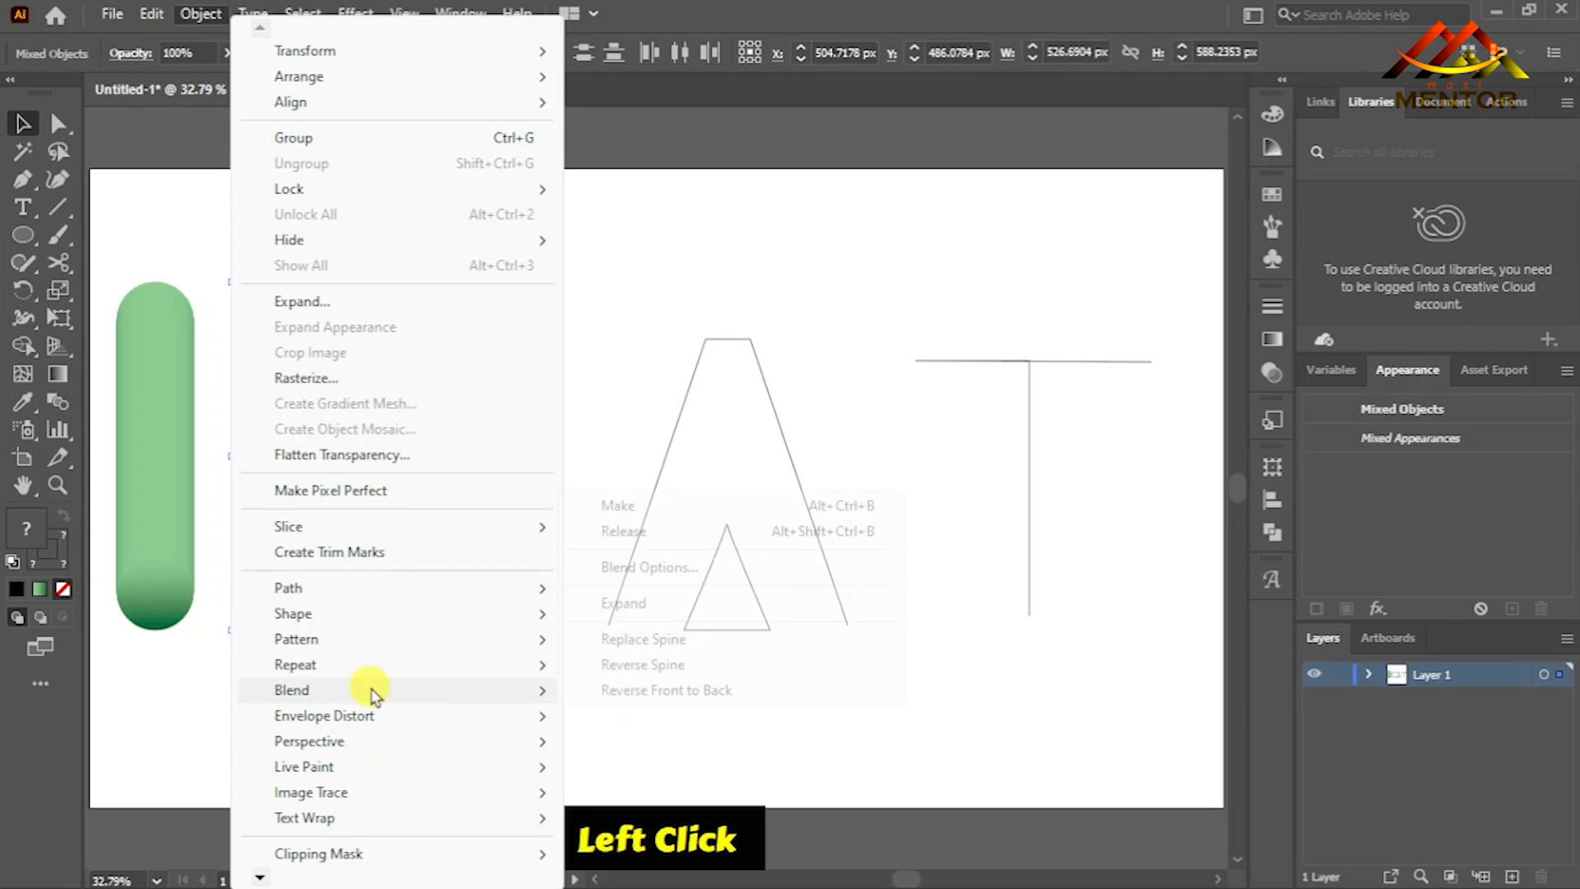
pyautogui.moveTo(370, 691)
pyautogui.click(643, 640)
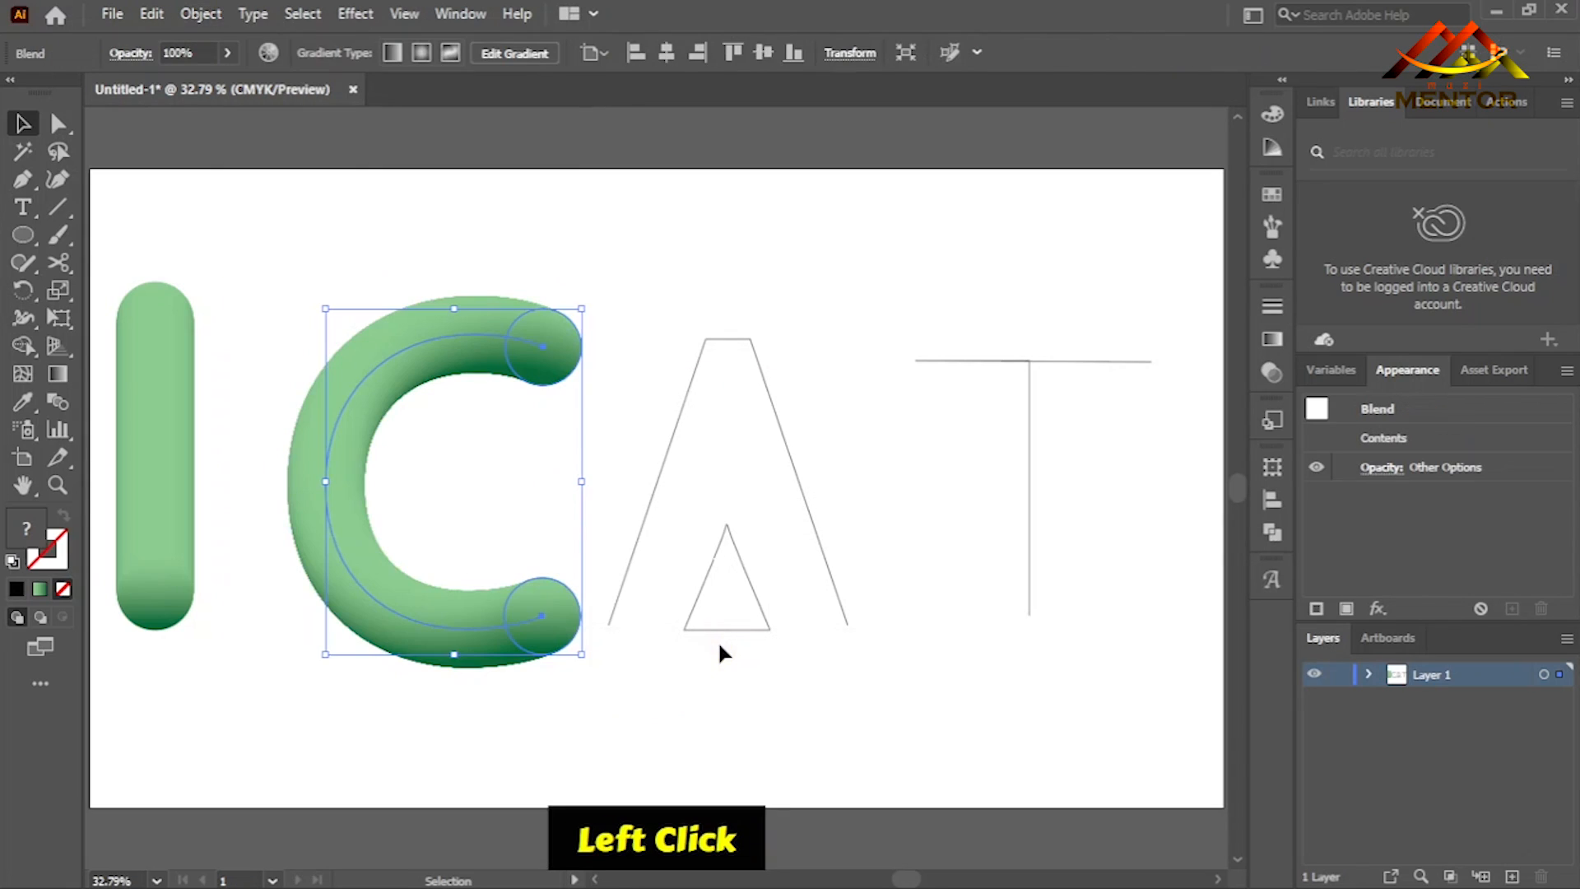
pyautogui.click(619, 461)
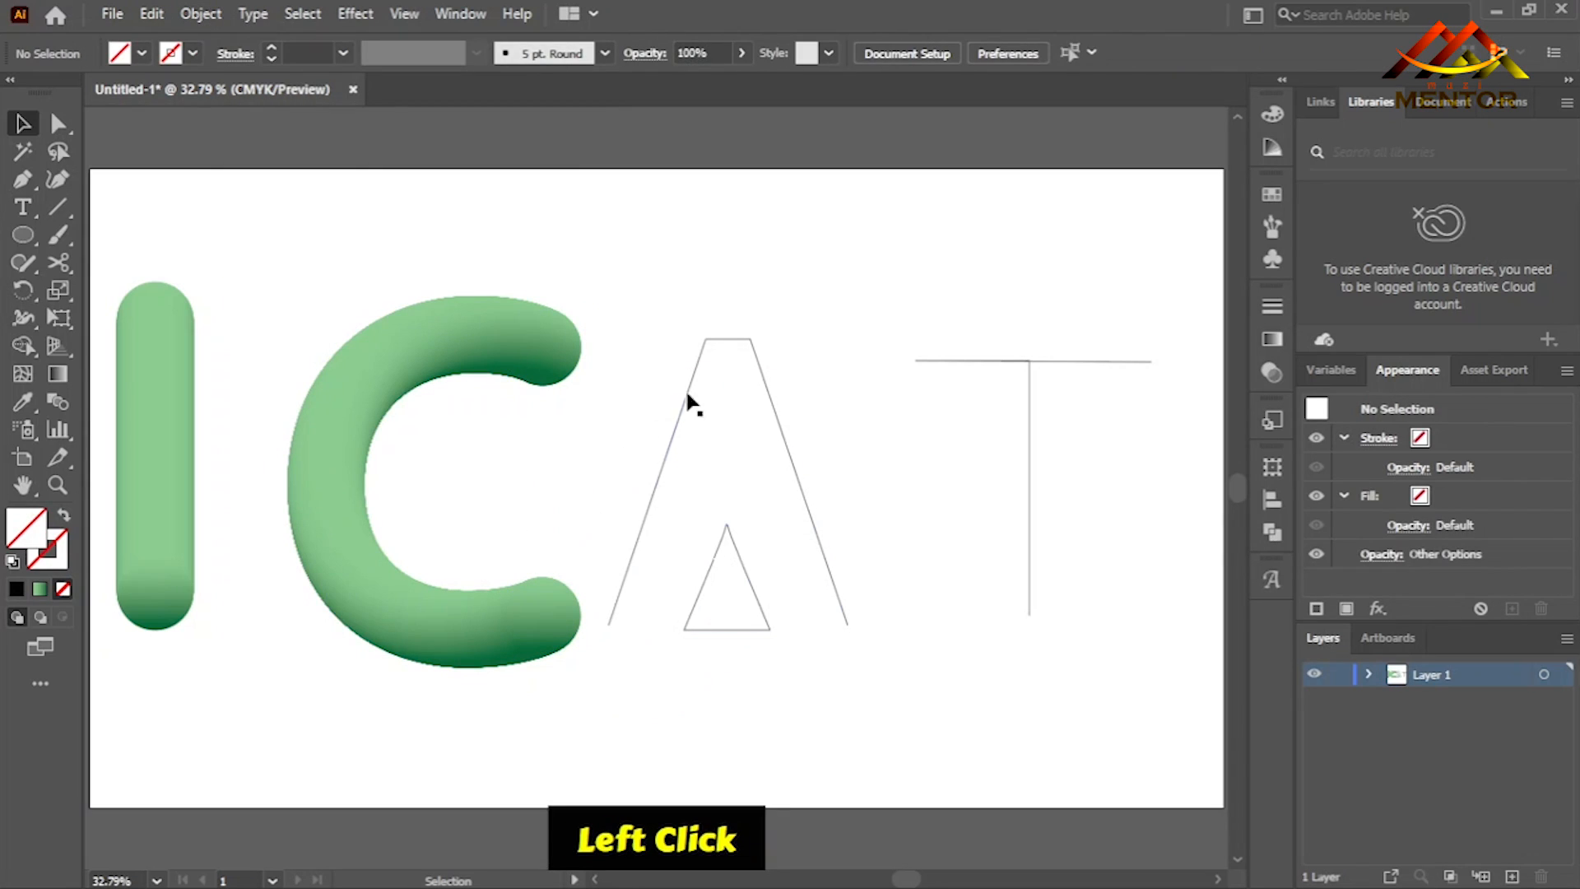
# - Place a copy of the straight green blend between the A and the T
pyautogui.click(696, 372)
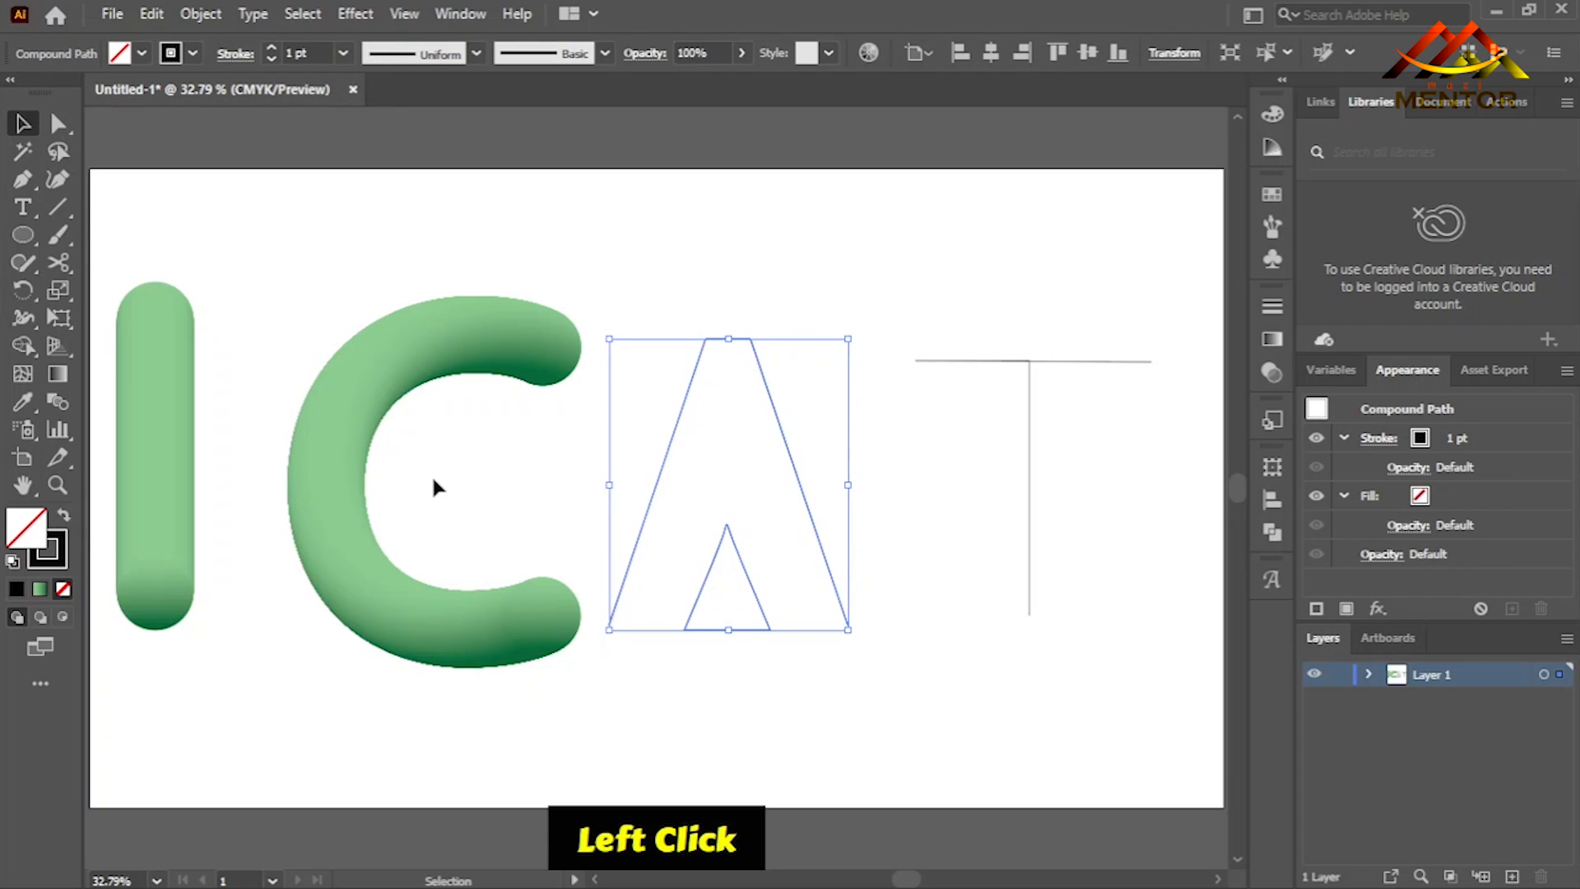
pyautogui.keyDown('shift'); pyautogui.click(158, 408); pyautogui.keyUp('shift')
pyautogui.click(205, 399)
pyautogui.click(172, 406)
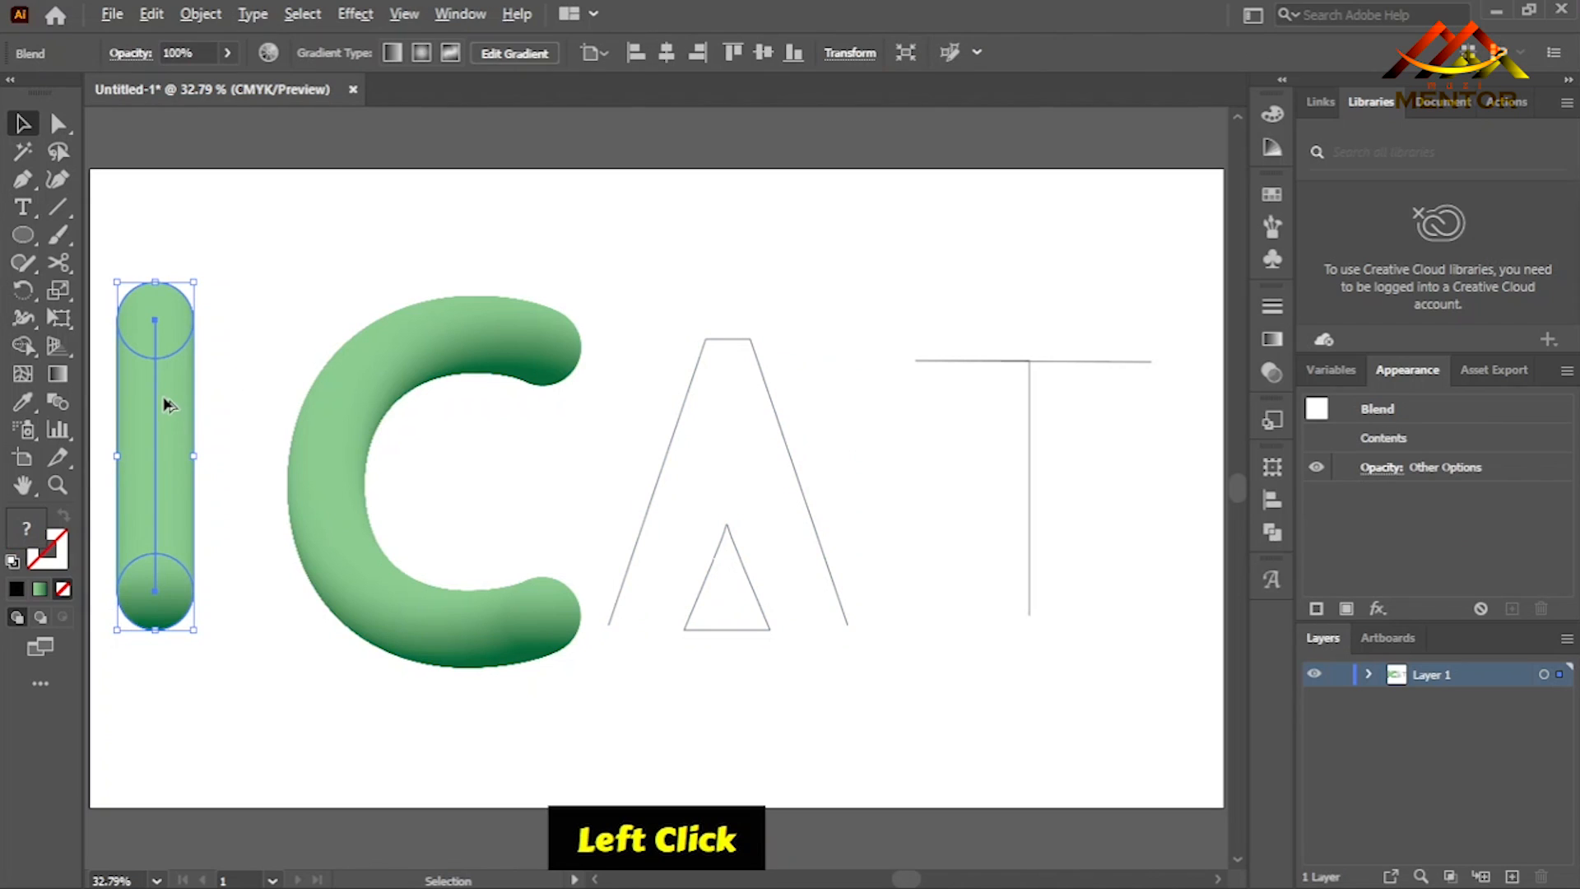
pyautogui.keyDown('alt'); pyautogui.moveTo(184, 406); pyautogui.dragTo(925, 512); pyautogui.keyUp('alt')
# - Try to replace the copied blend's spine with the A's compound path
pyautogui.keyDown('shift'); pyautogui.click(780, 428); pyautogui.keyUp('shift')
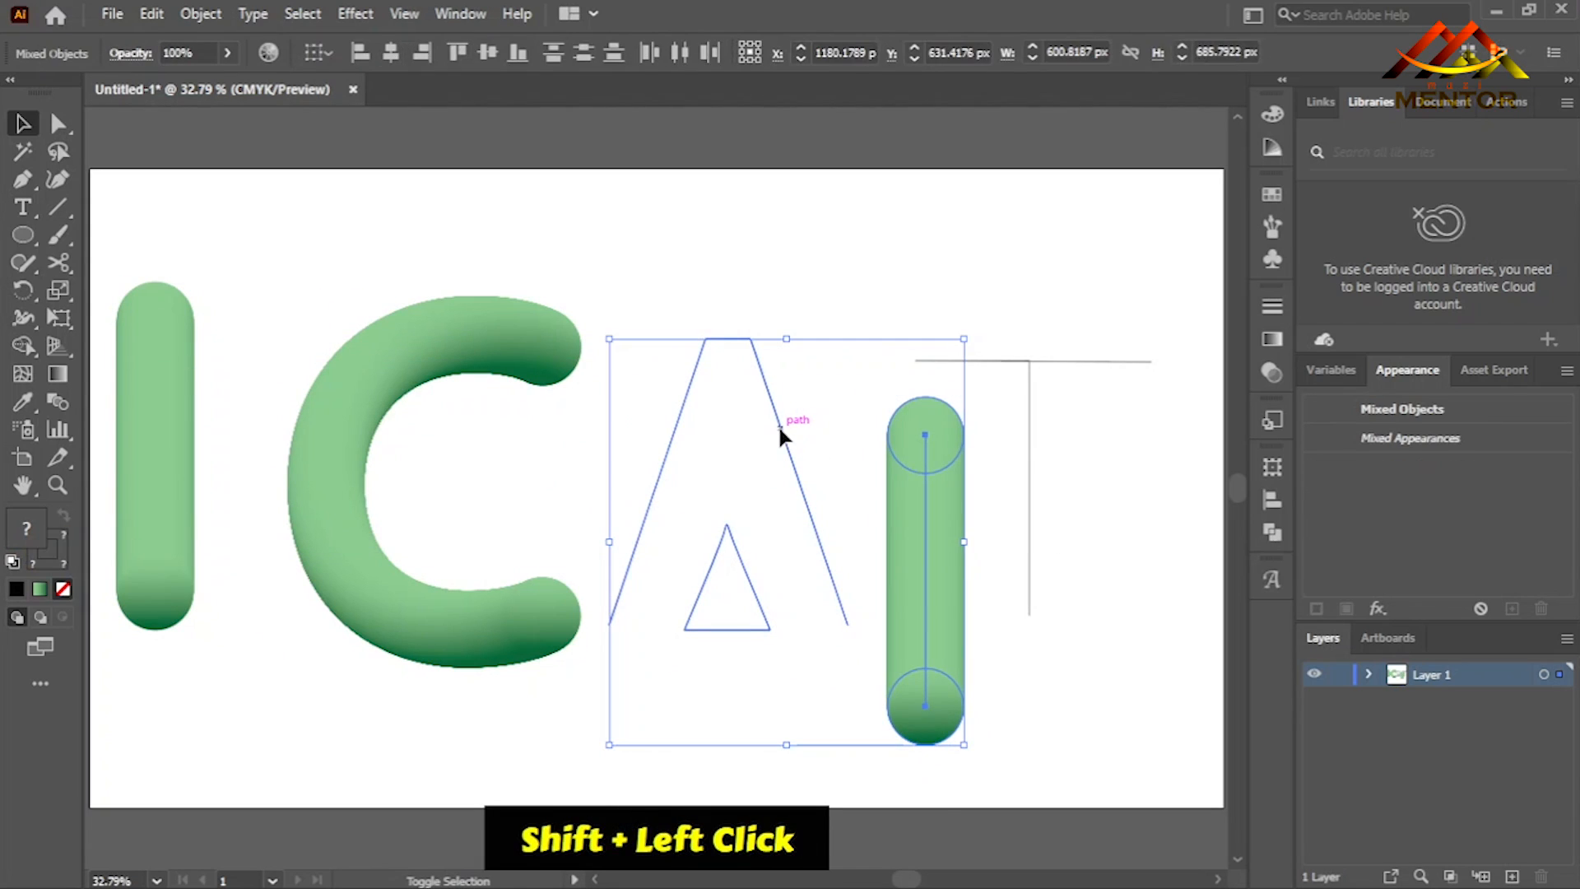
pyautogui.click(201, 14)
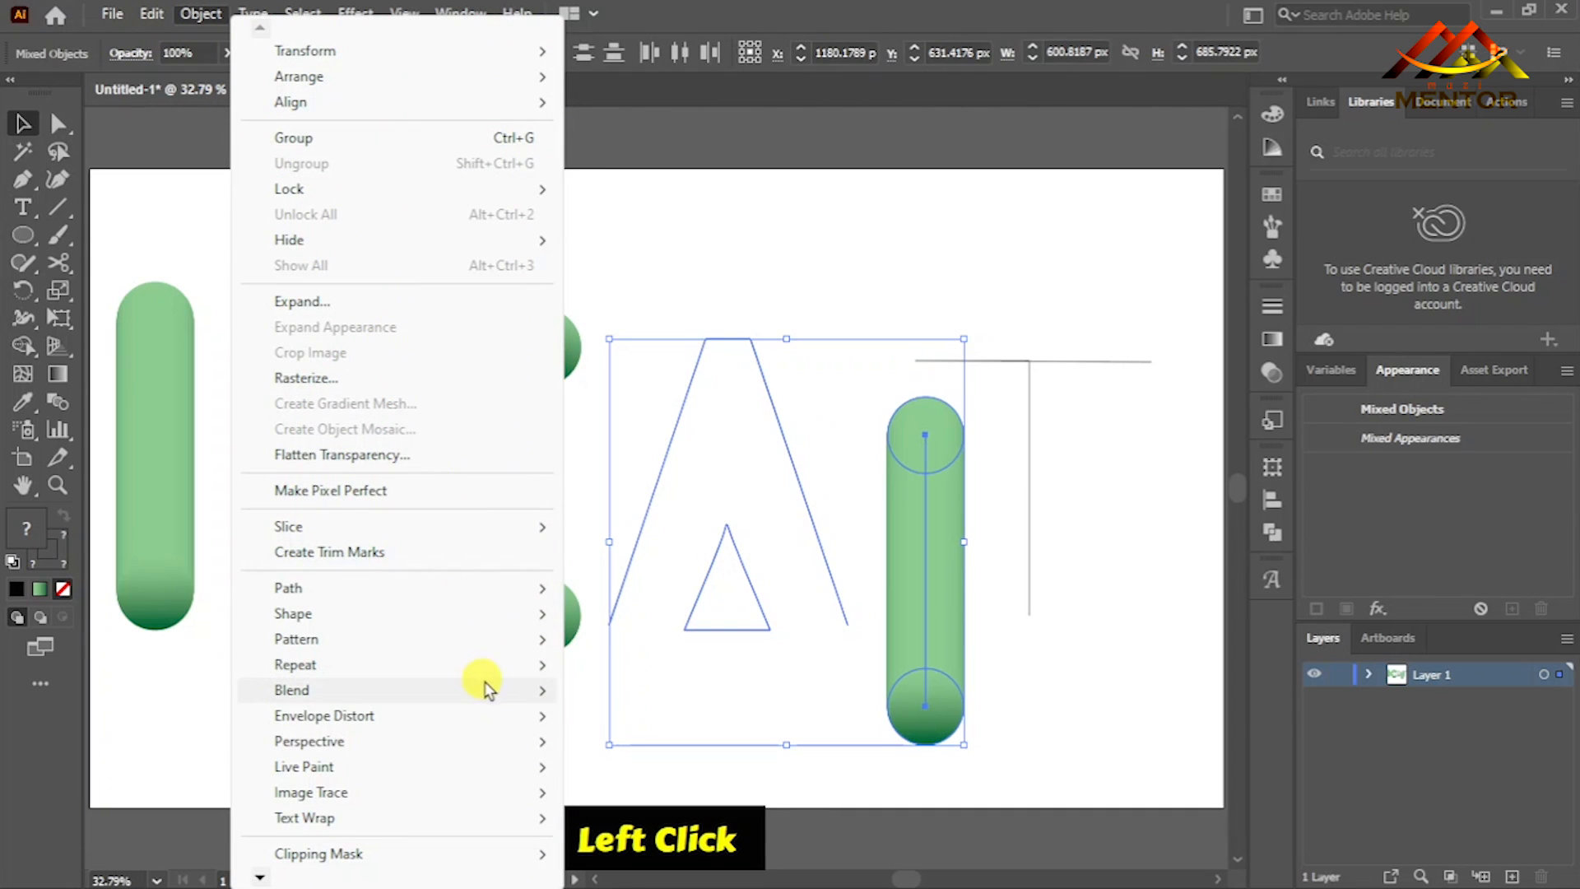
pyautogui.moveTo(485, 692)
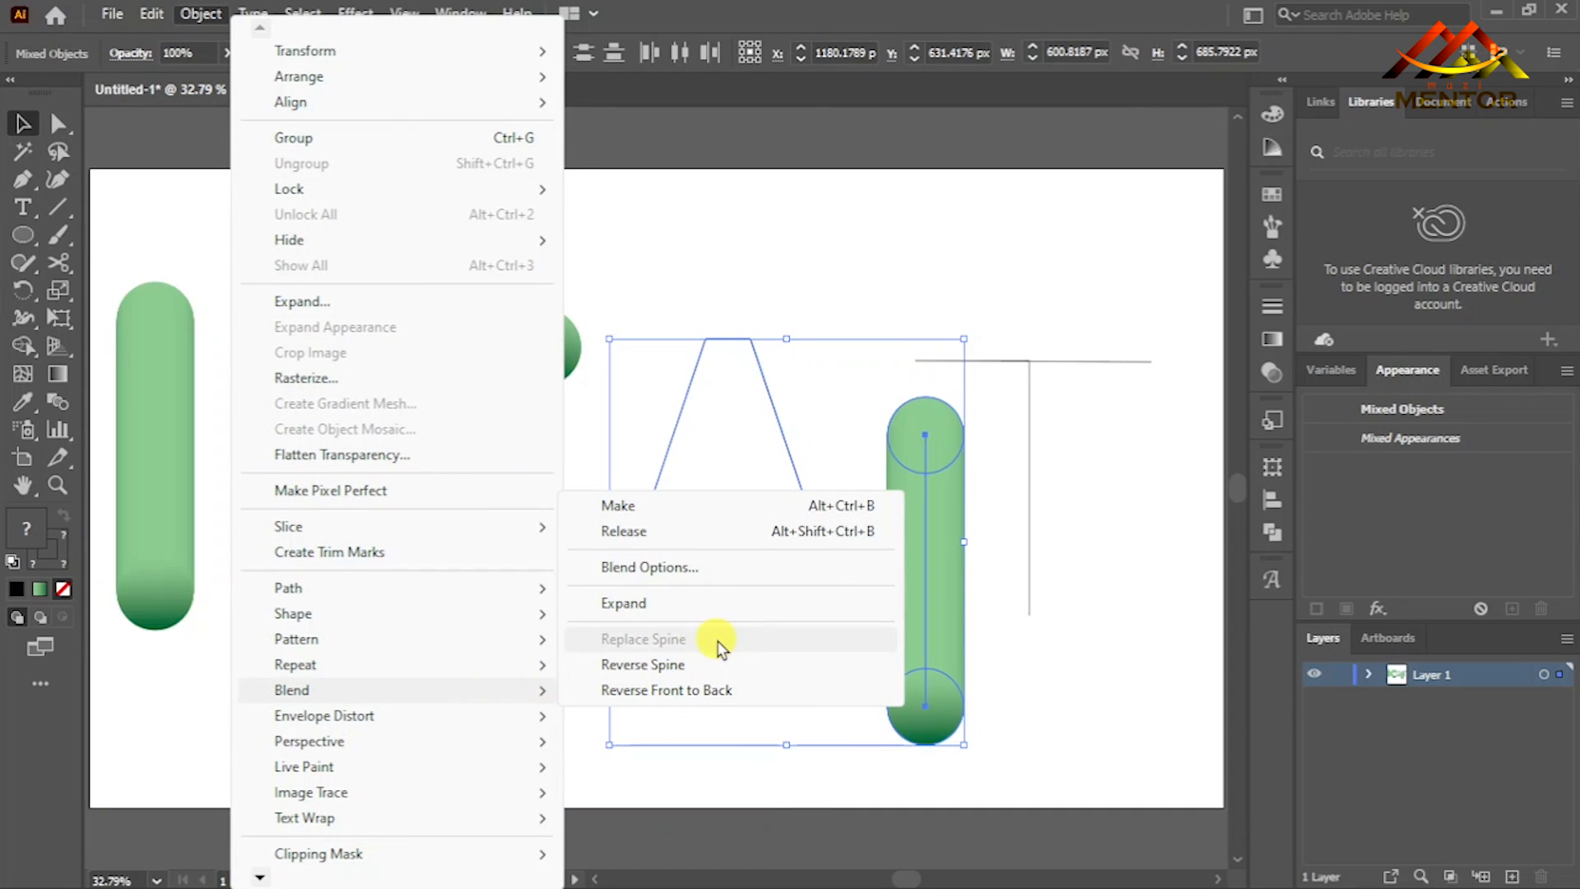
pyautogui.click(783, 333)
# - Release the A's compound path into a separate outer path and inner triangle
pyautogui.click(760, 374)
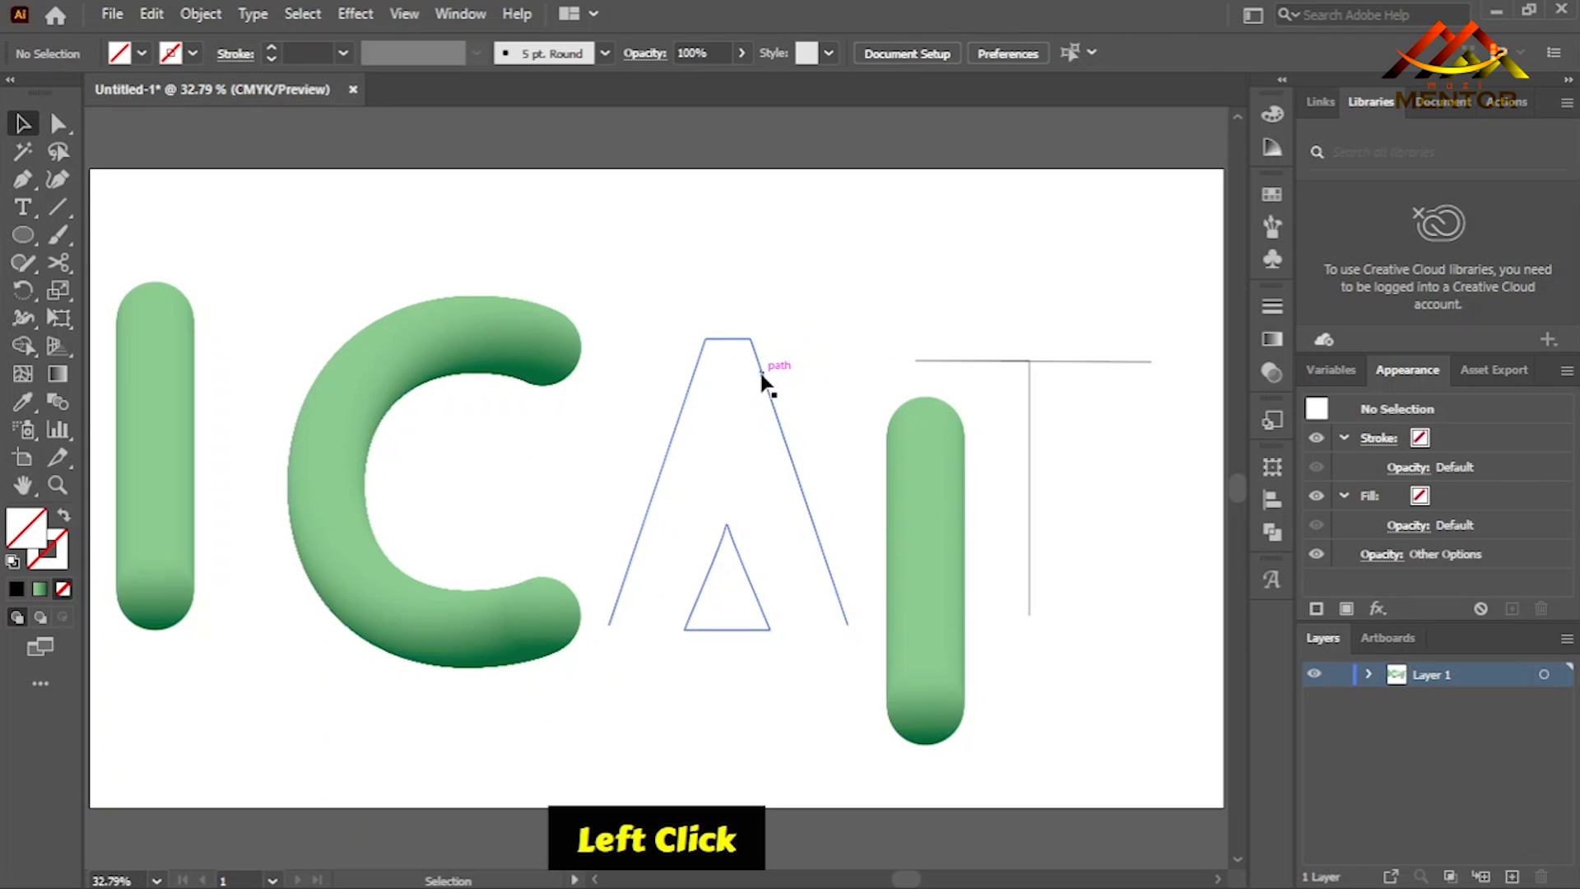
pyautogui.rightClick(761, 374)
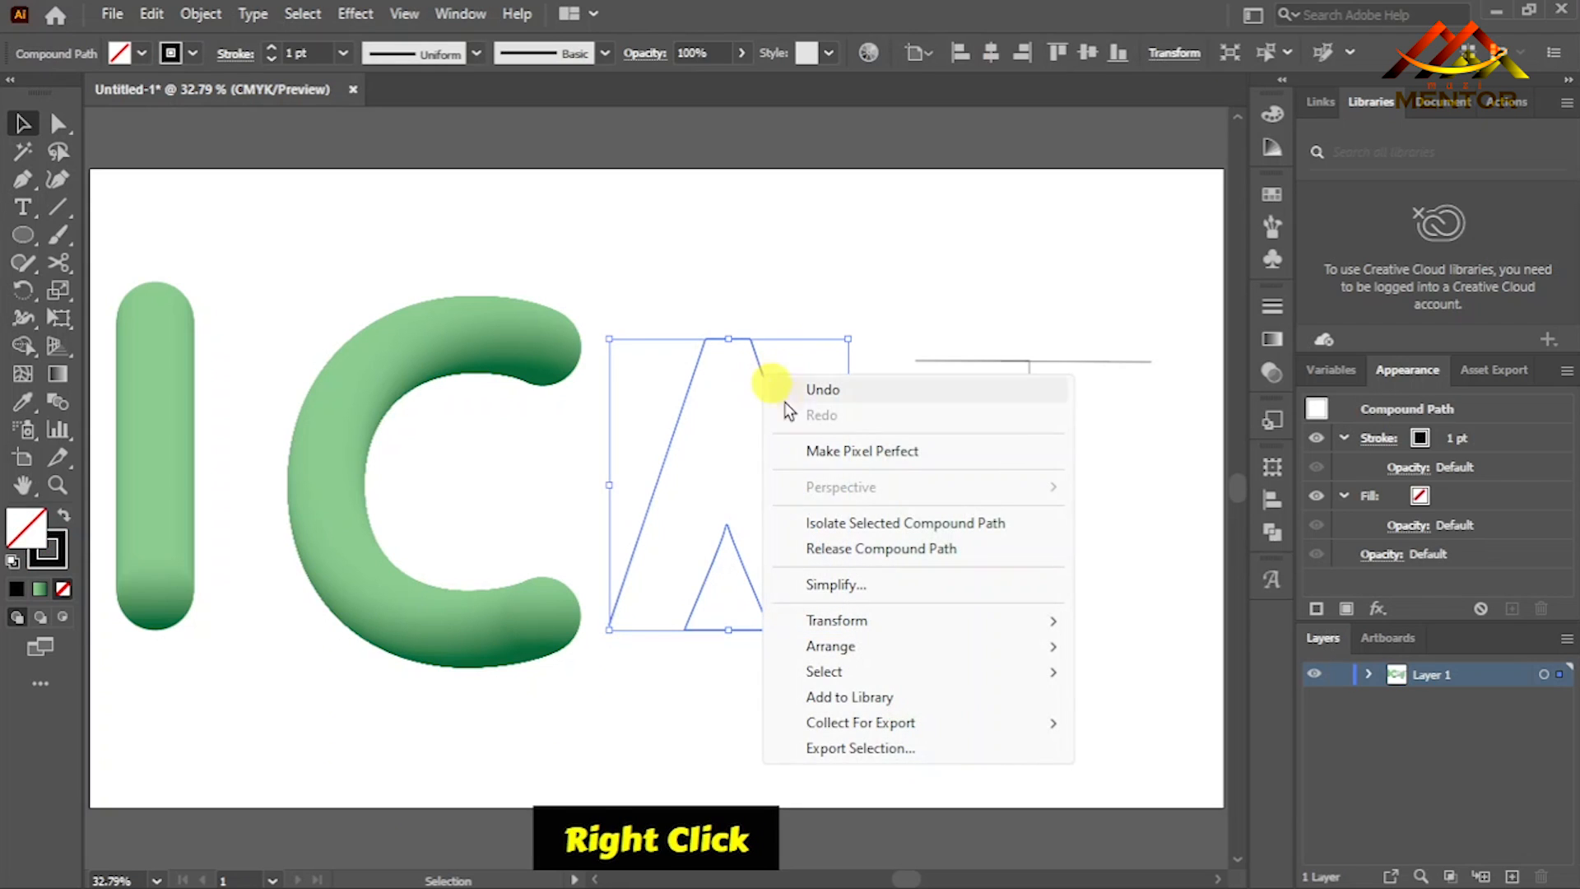
pyautogui.click(965, 548)
# - Try to replace the copied blend's spine with the A's outer path and inner triangle selected together
pyautogui.click(922, 540)
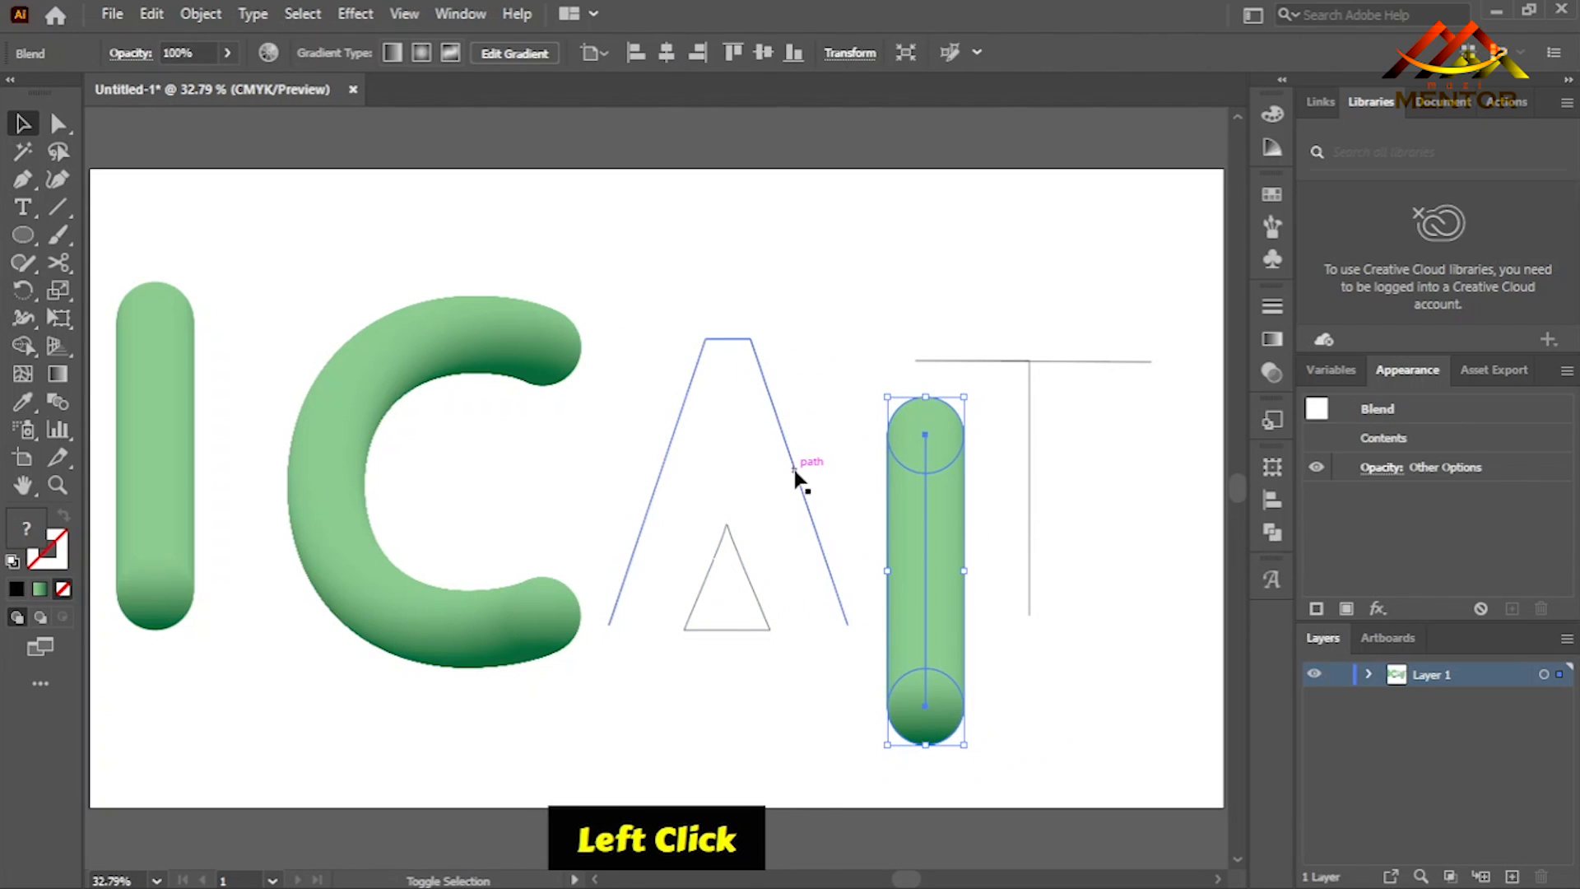
pyautogui.keyDown('shift'); pyautogui.click(667, 434); pyautogui.keyUp('shift')
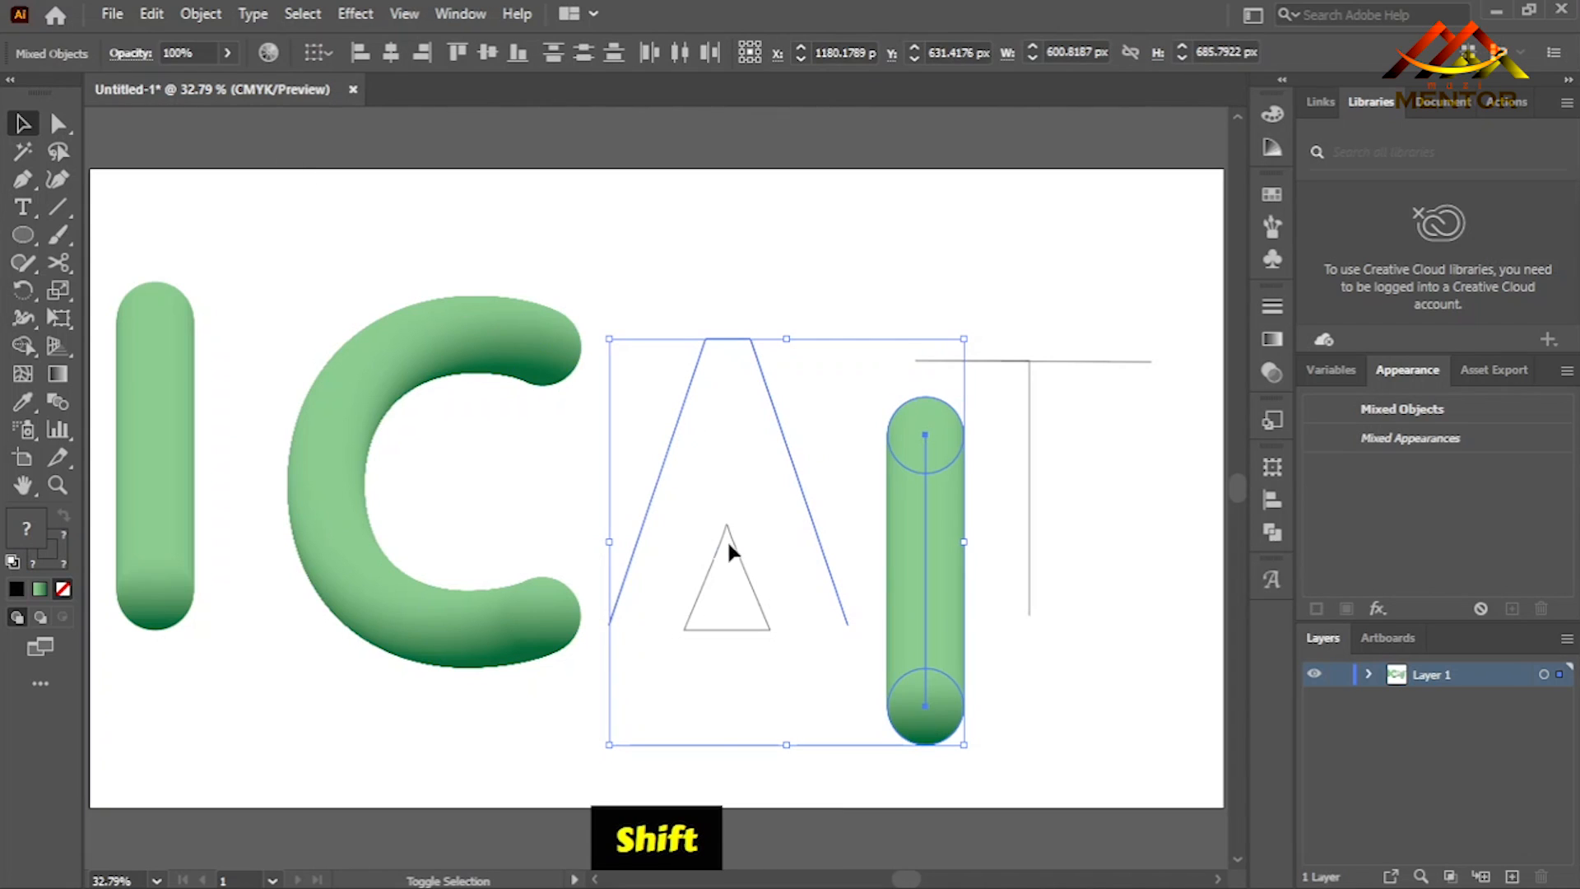
pyautogui.keyDown('shift'); pyautogui.click(738, 566); pyautogui.keyUp('shift')
pyautogui.click(112, 14)
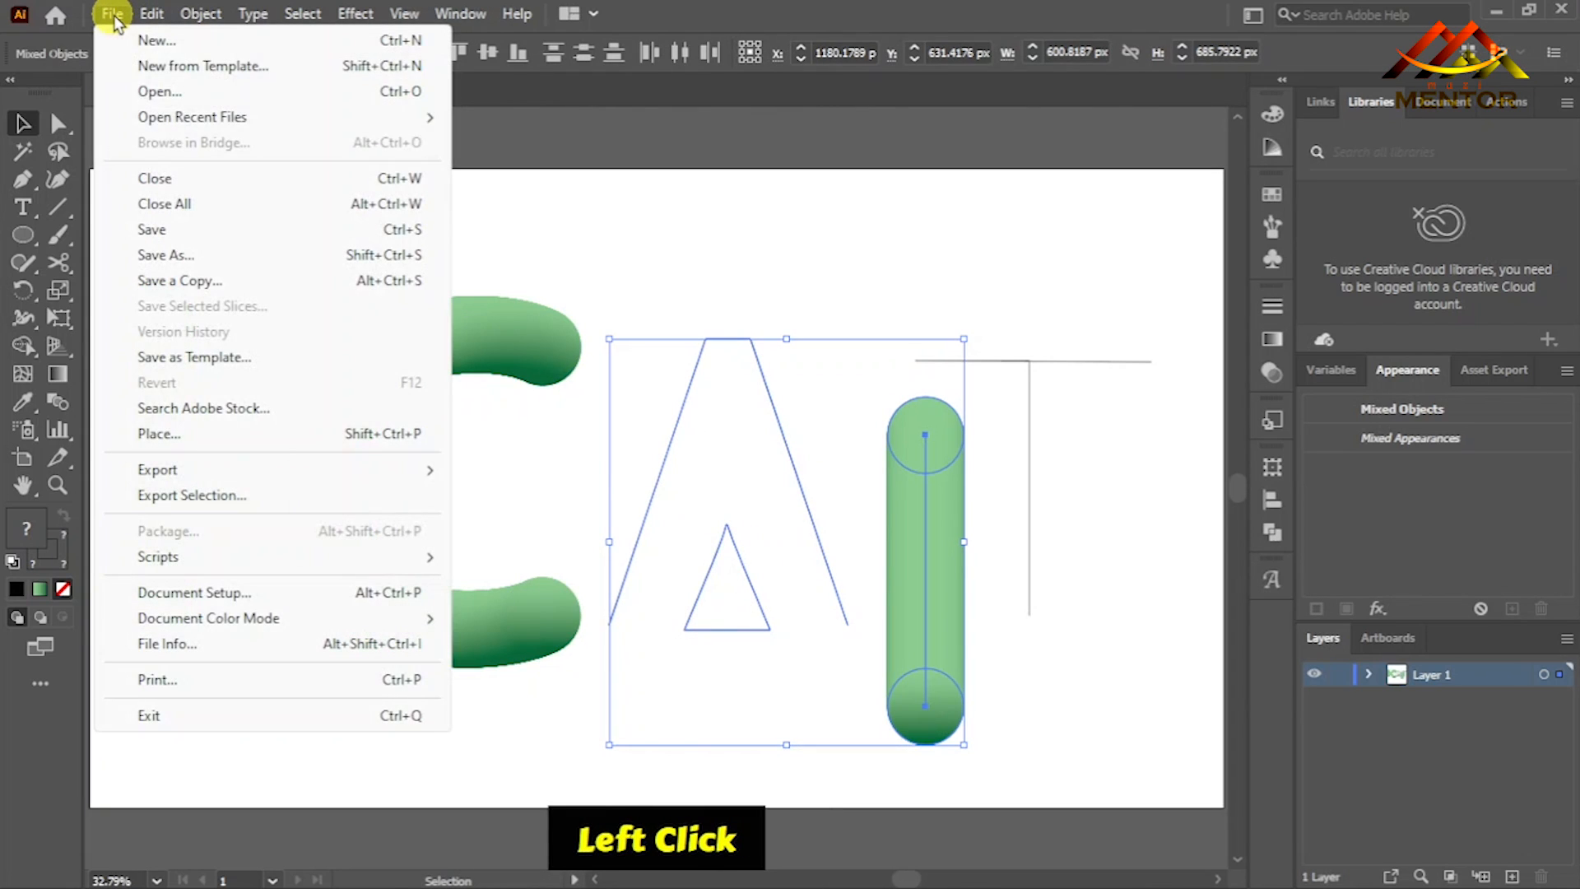
pyautogui.moveTo(200, 14)
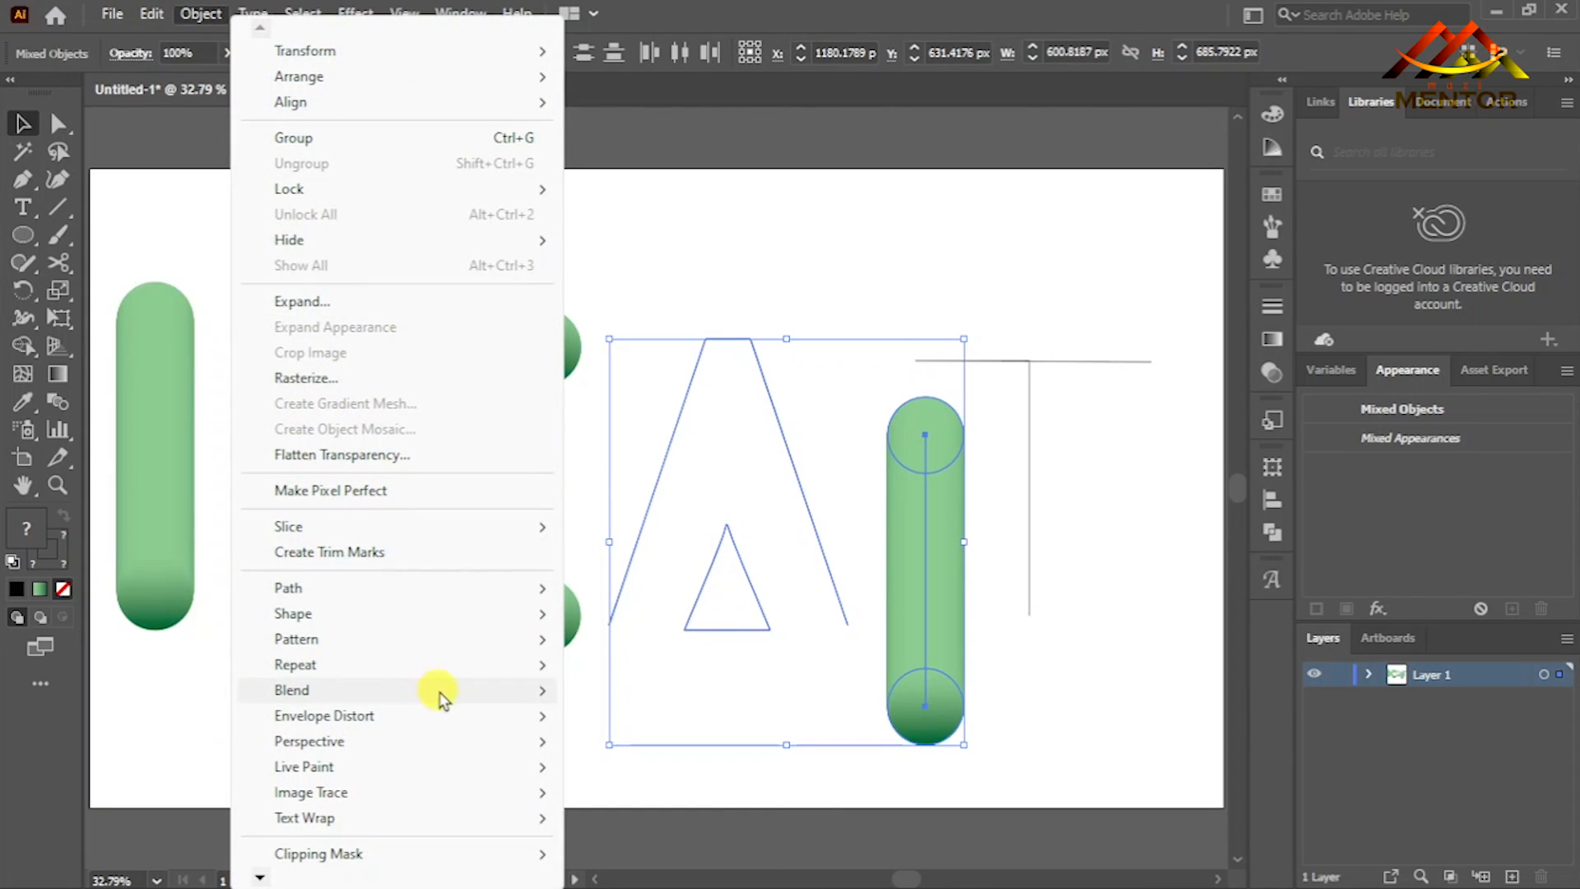
pyautogui.moveTo(473, 700)
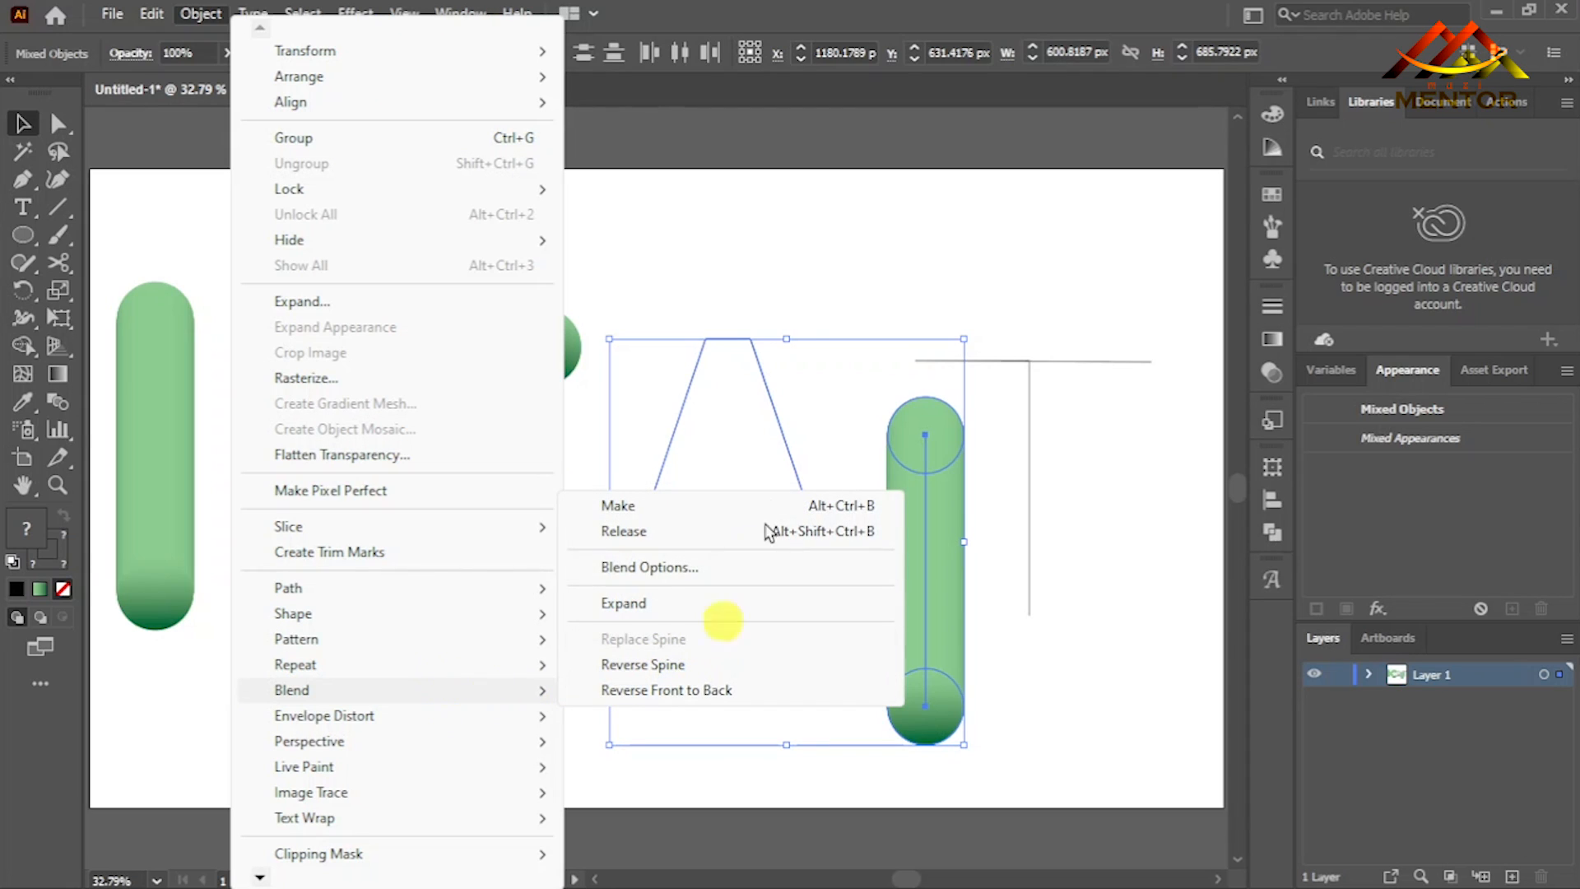
pyautogui.click(723, 608)
pyautogui.click(790, 276)
# - Replace the copied blend's spine with only the A's outer path
pyautogui.click(785, 440)
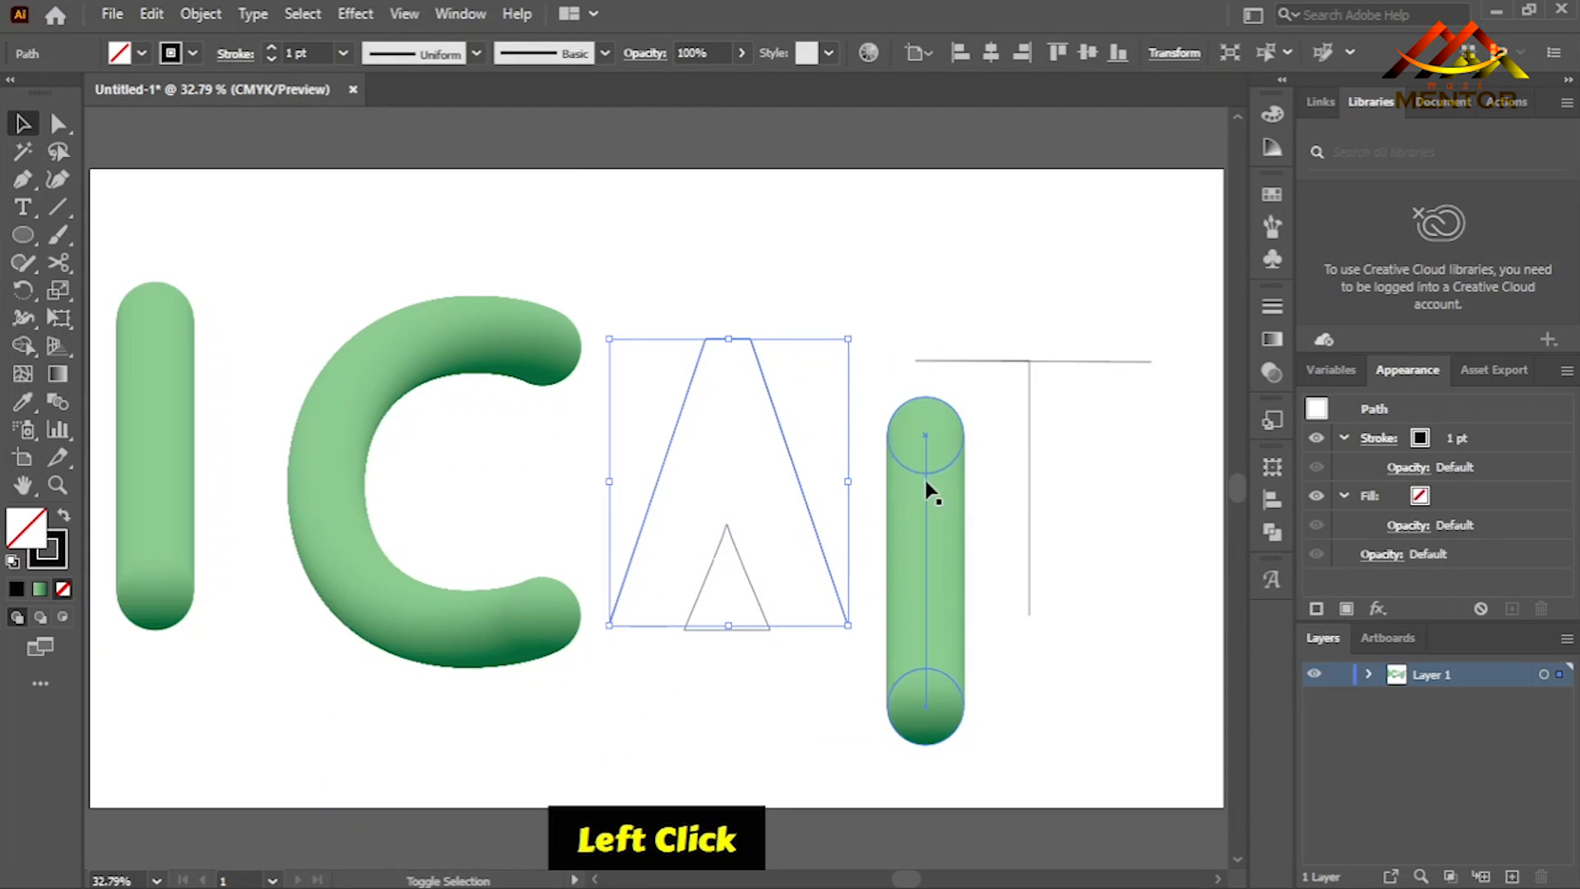
pyautogui.keyDown('shift'); pyautogui.click(931, 484); pyautogui.keyUp('shift')
pyautogui.click(206, 15)
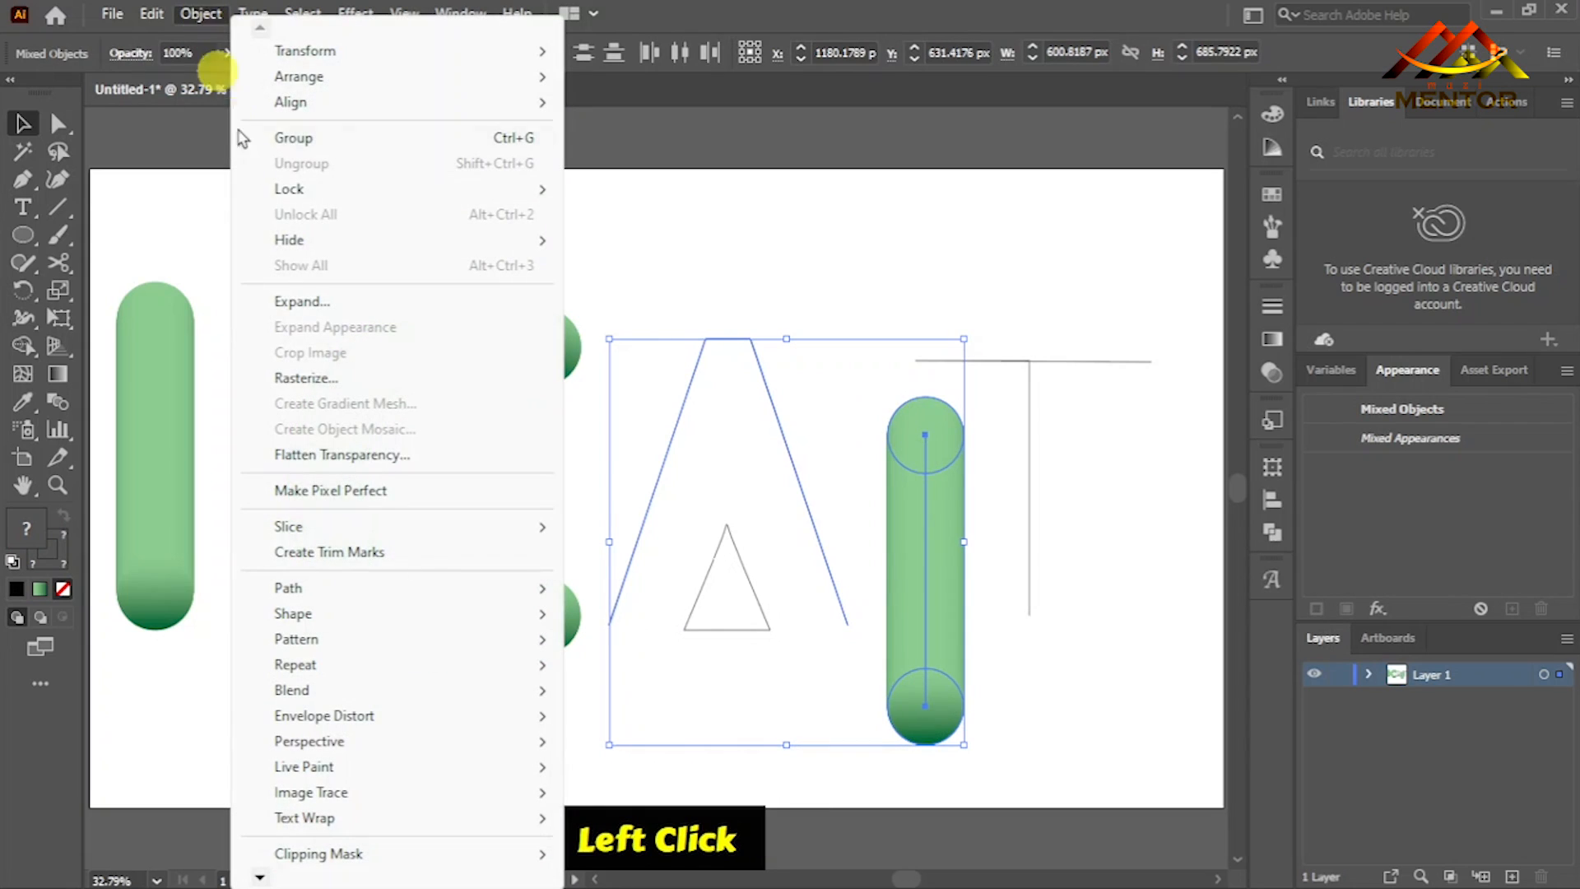
pyautogui.moveTo(401, 747)
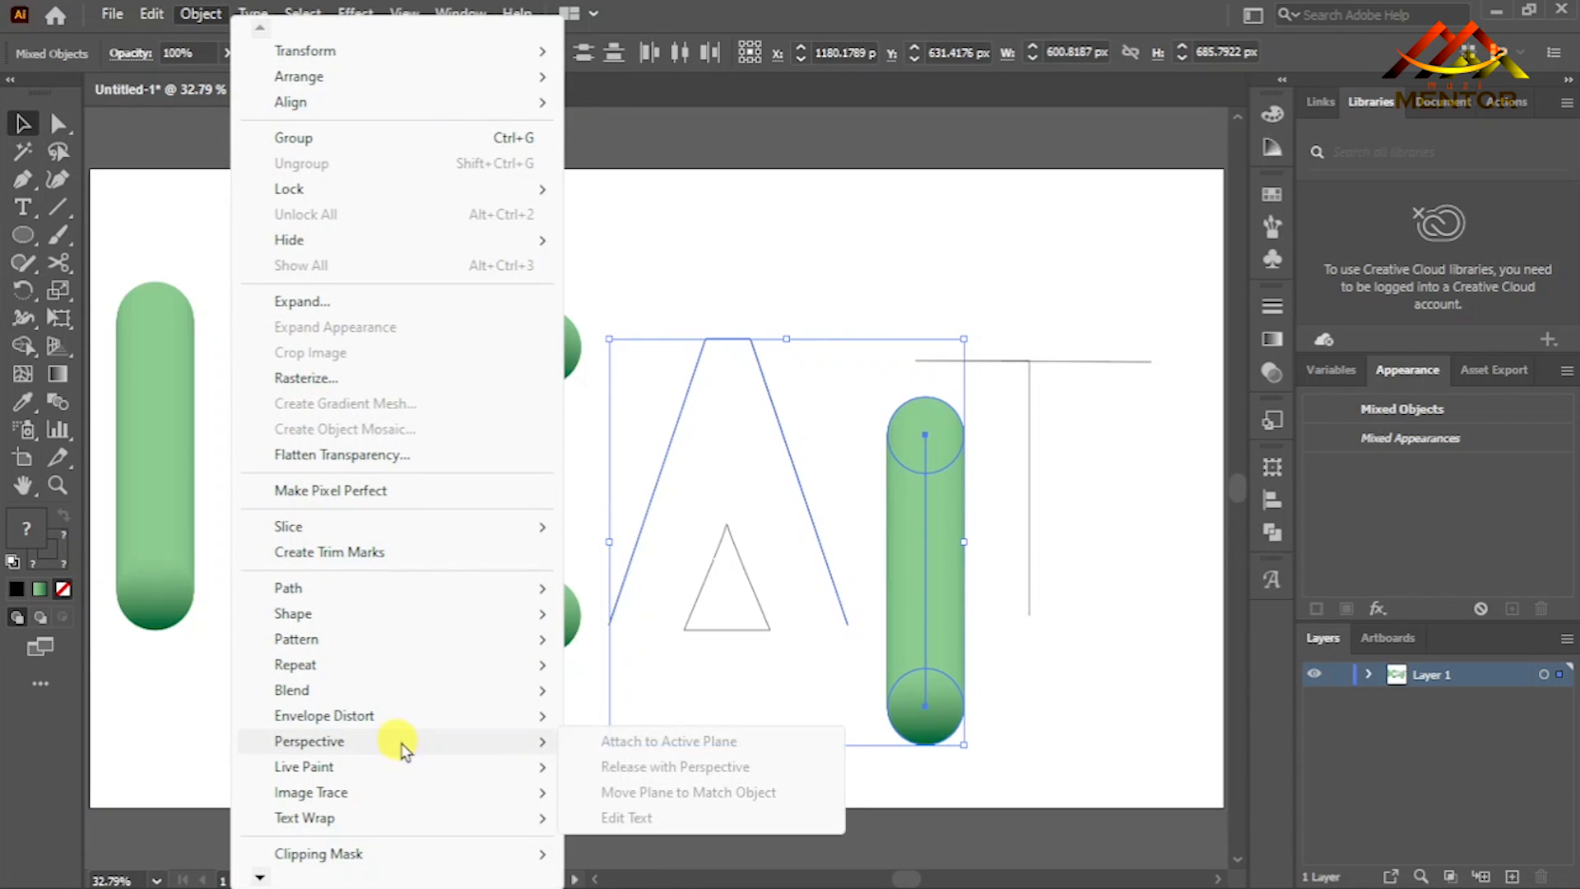
pyautogui.moveTo(510, 696)
pyautogui.click(715, 640)
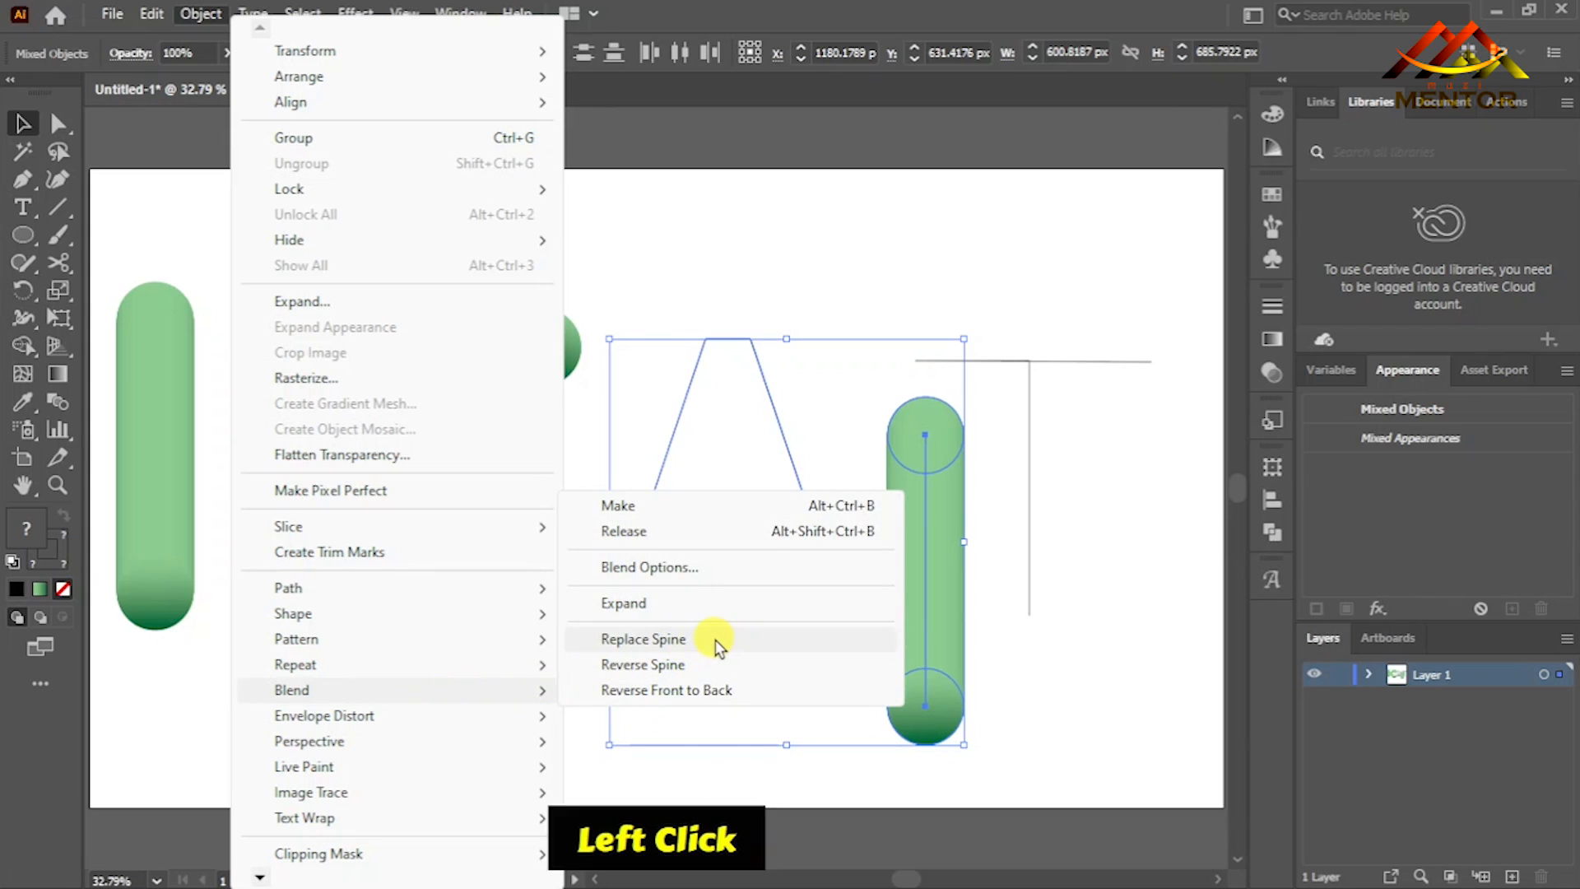
pyautogui.click(905, 709)
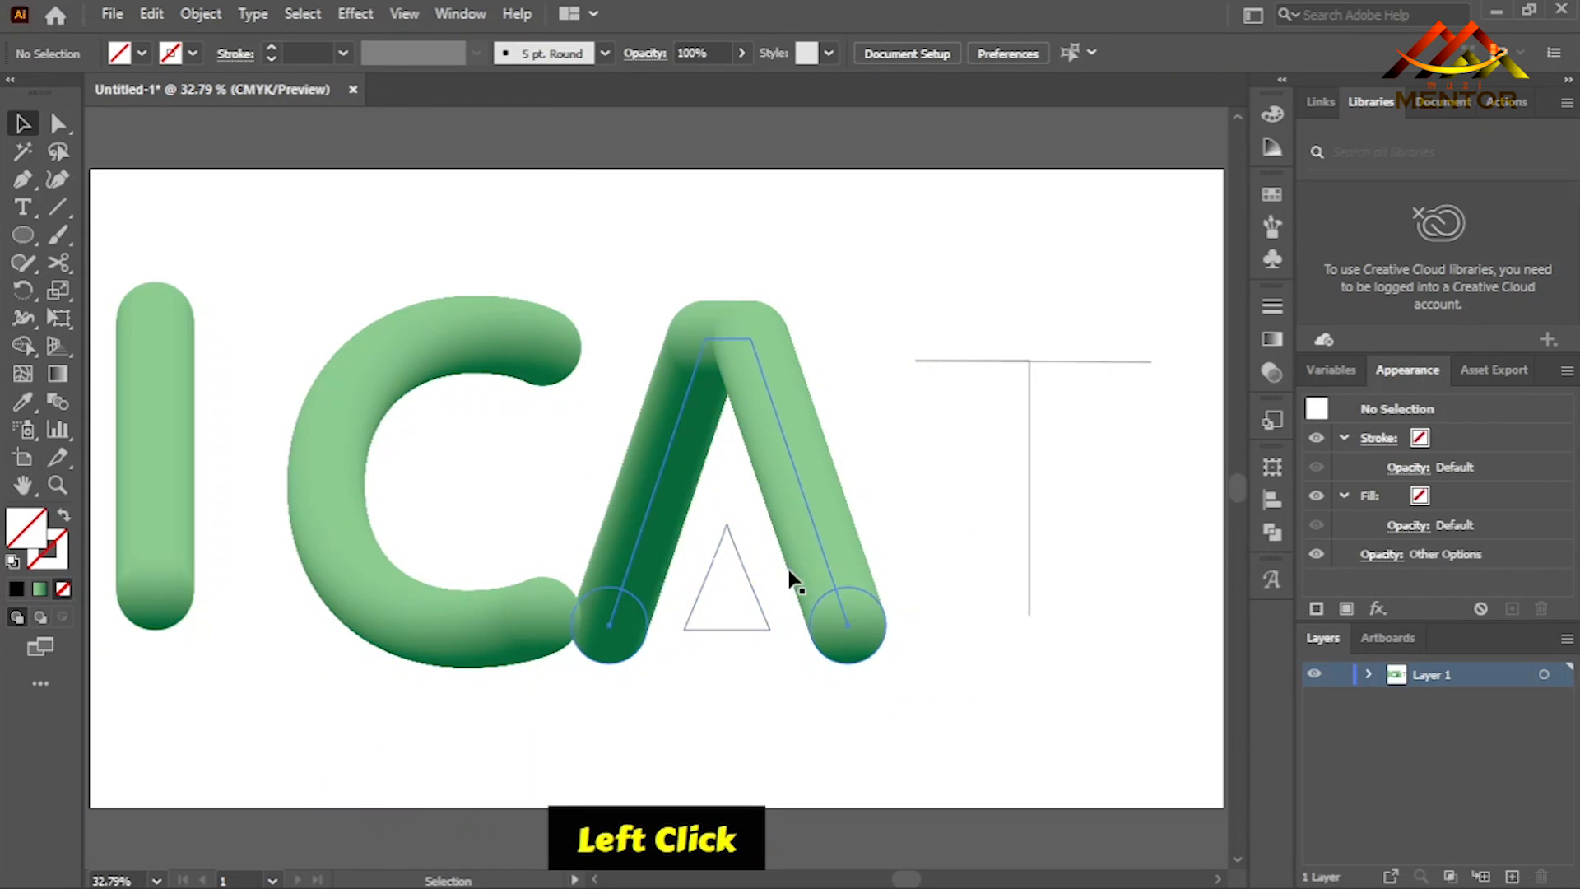
# - Delete the A-shaped blend and the leftover inner triangle
pyautogui.click(797, 505)
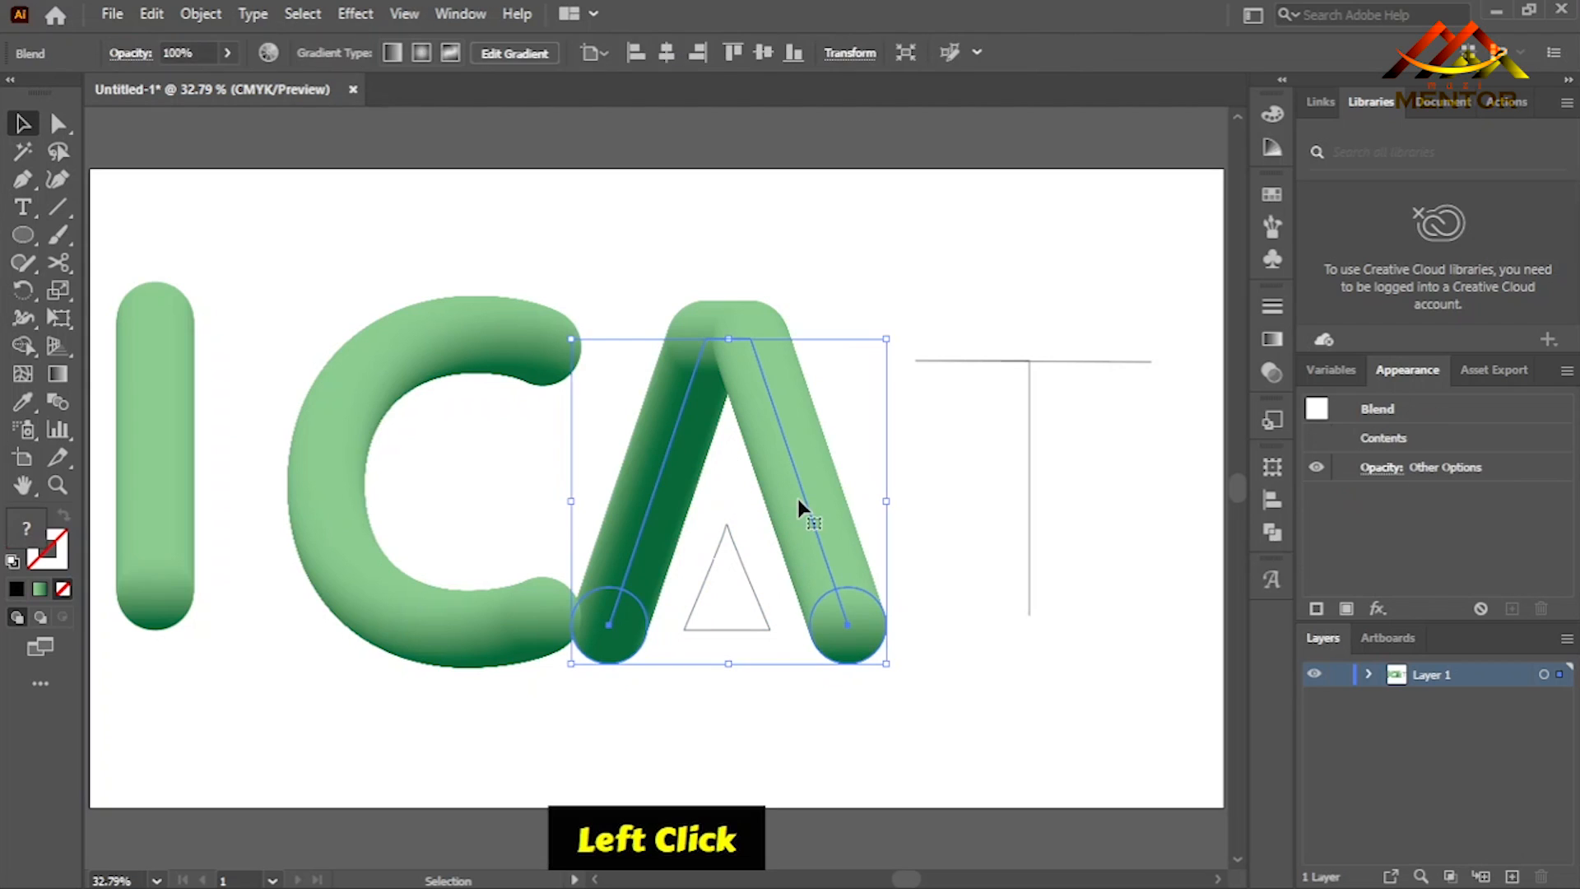
pyautogui.press('Delete')
pyautogui.click(748, 573)
pyautogui.press('Delete')
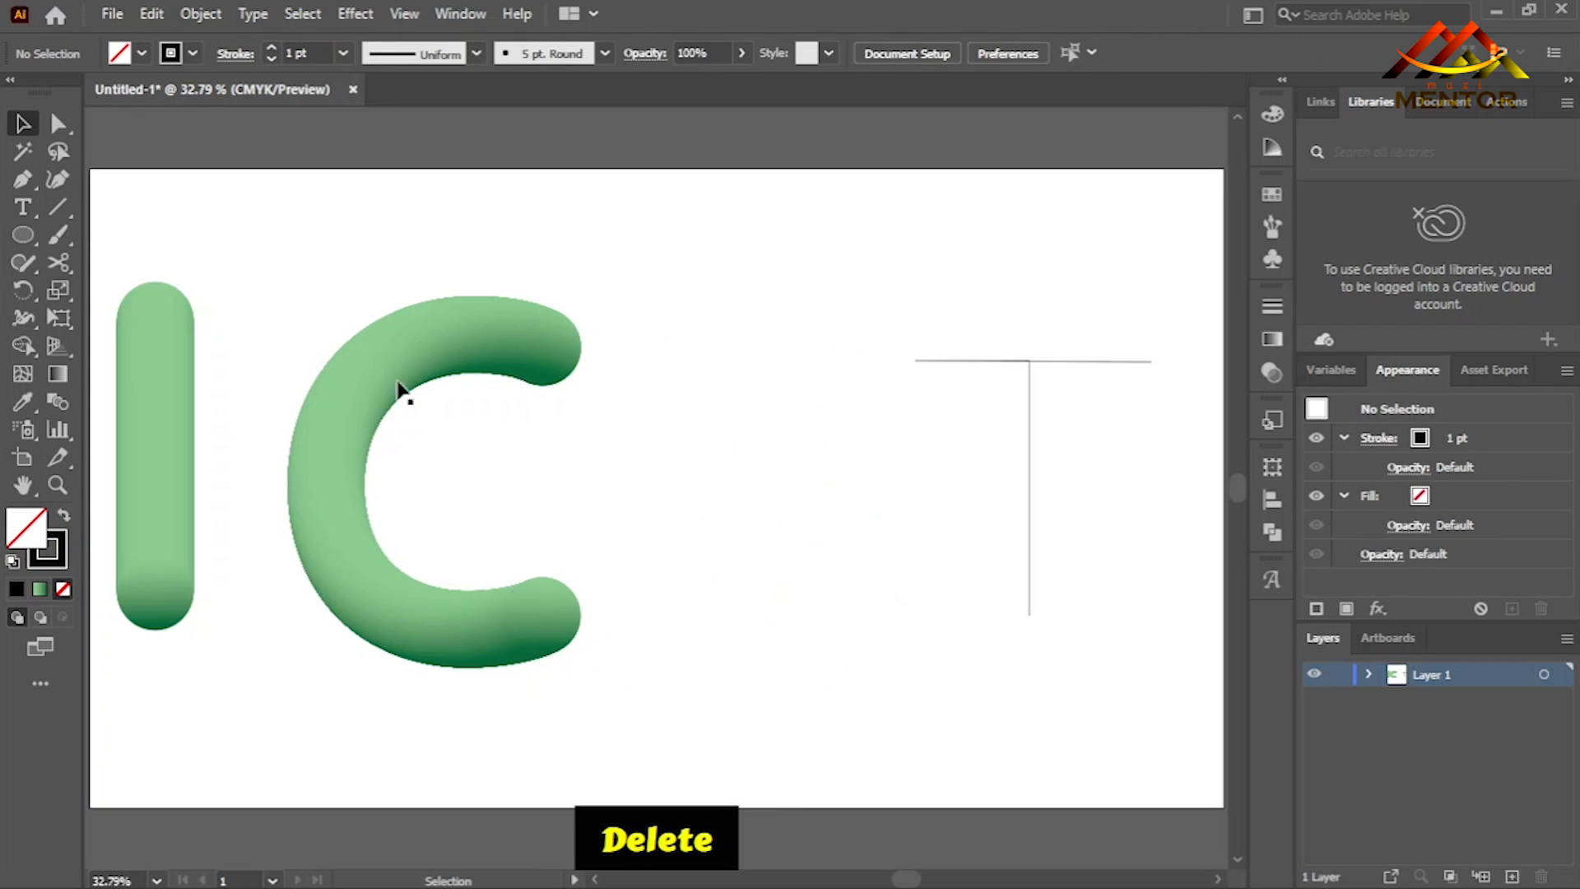
# - Add the letter A as text, enlarge it to about the C's height, and place it between the C and the T
pyautogui.click(27, 212)
pyautogui.click(708, 502)
pyautogui.write('A')
pyautogui.click(23, 126)
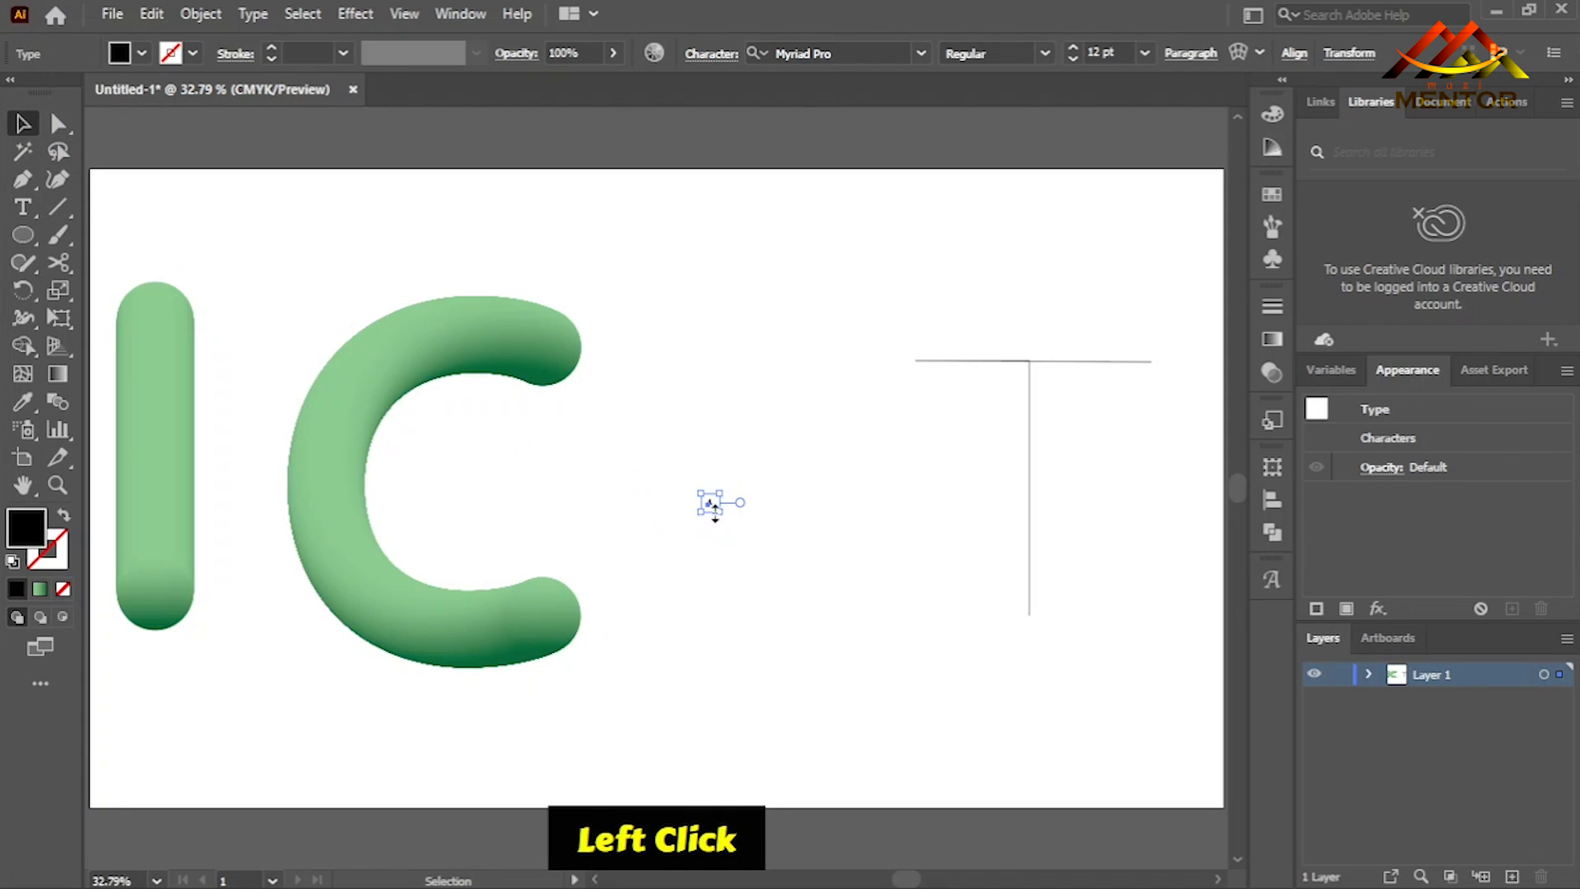
pyautogui.moveTo(724, 513); pyautogui.dragTo(988, 694)
pyautogui.moveTo(765, 542); pyautogui.dragTo(1011, 549)
pyautogui.moveTo(912, 562); pyautogui.dragTo(843, 531)
pyautogui.click(972, 650)
# - Swap the A's fill and stroke so it has only a black stroke, and convert it to outlines
pyautogui.rightClick(831, 545)
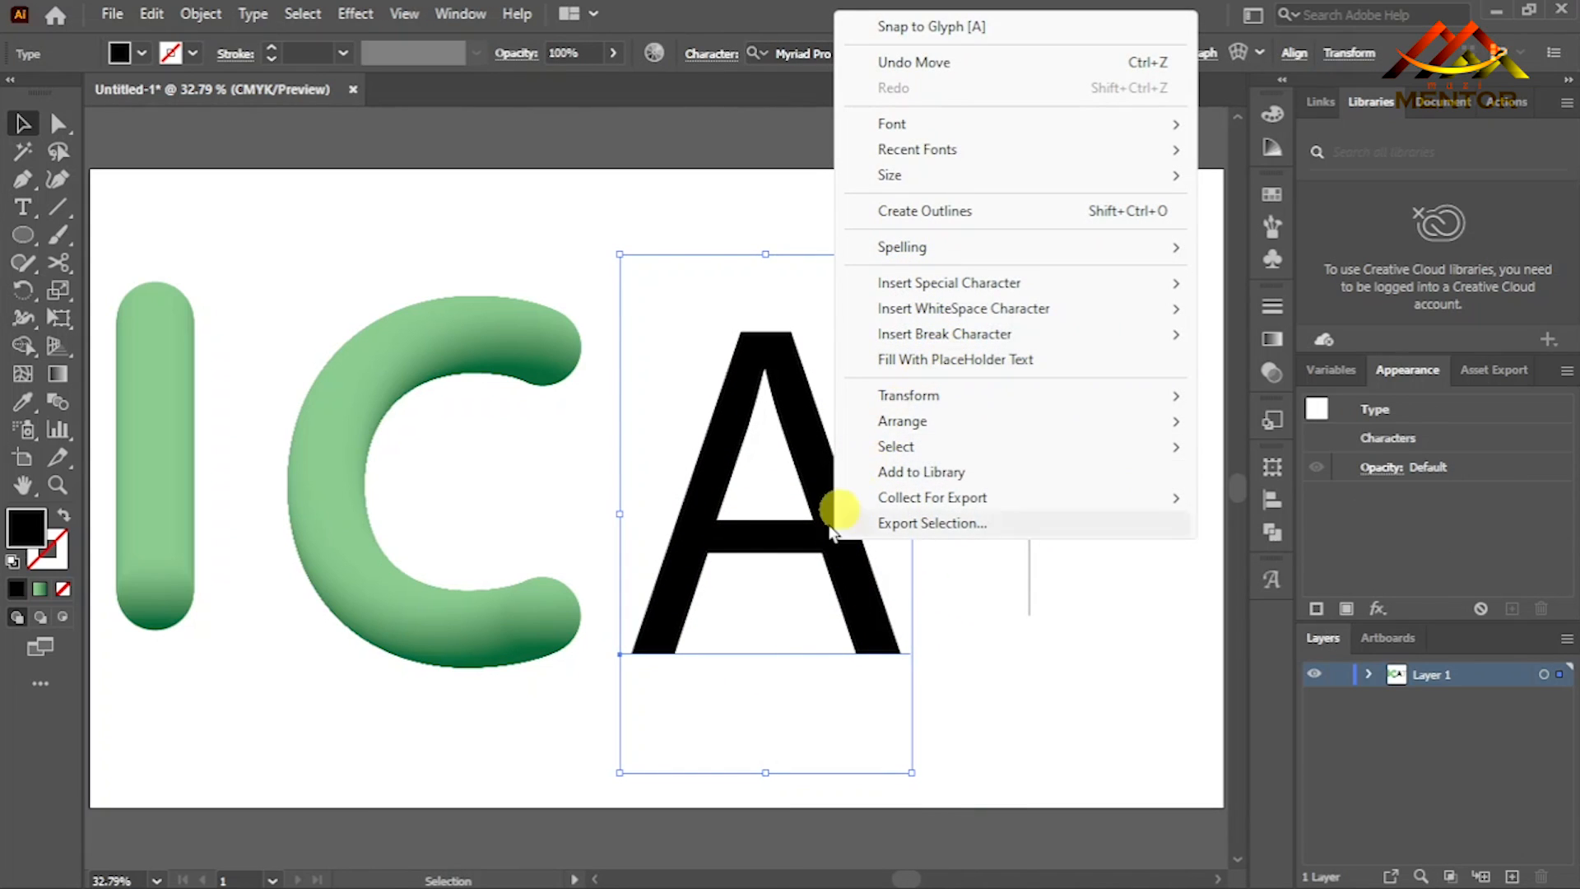
pyautogui.click(677, 558)
pyautogui.click(63, 513)
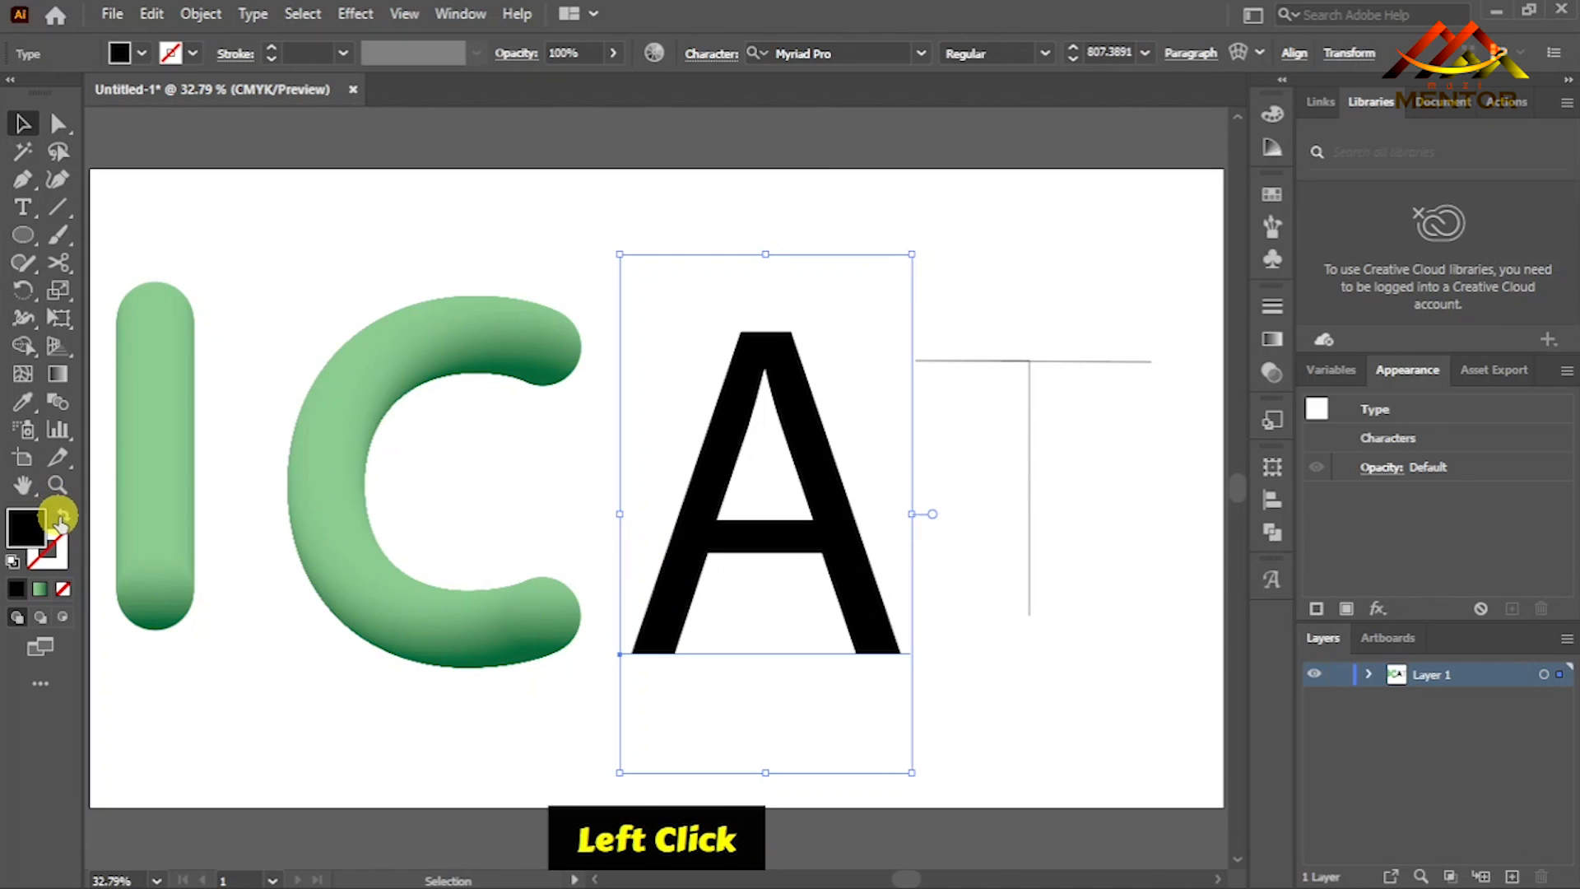
pyautogui.rightClick(713, 547)
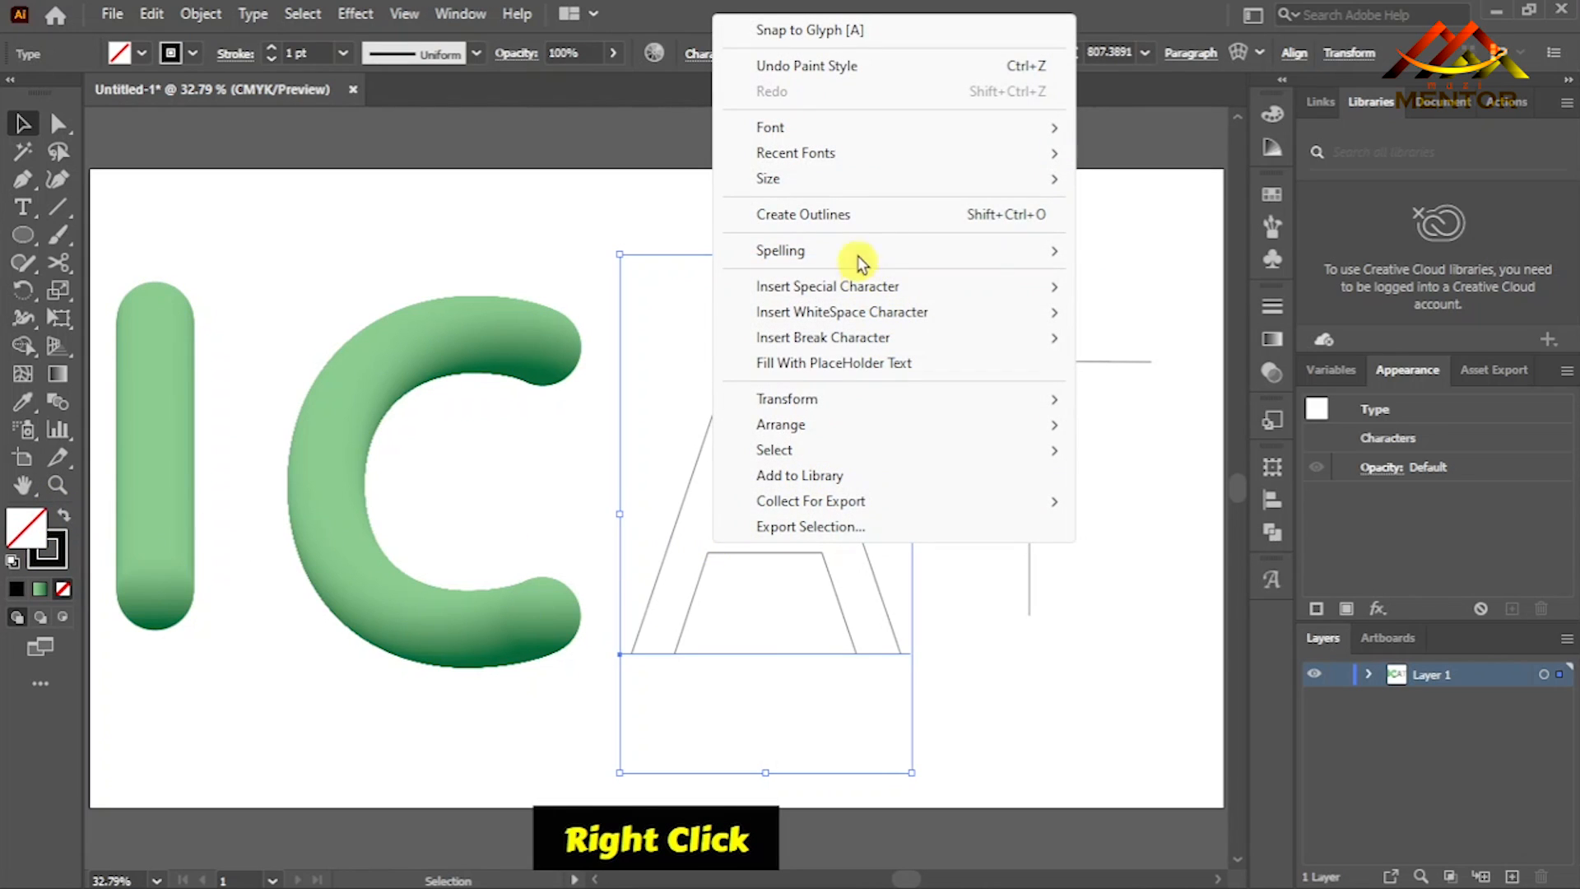
pyautogui.click(877, 217)
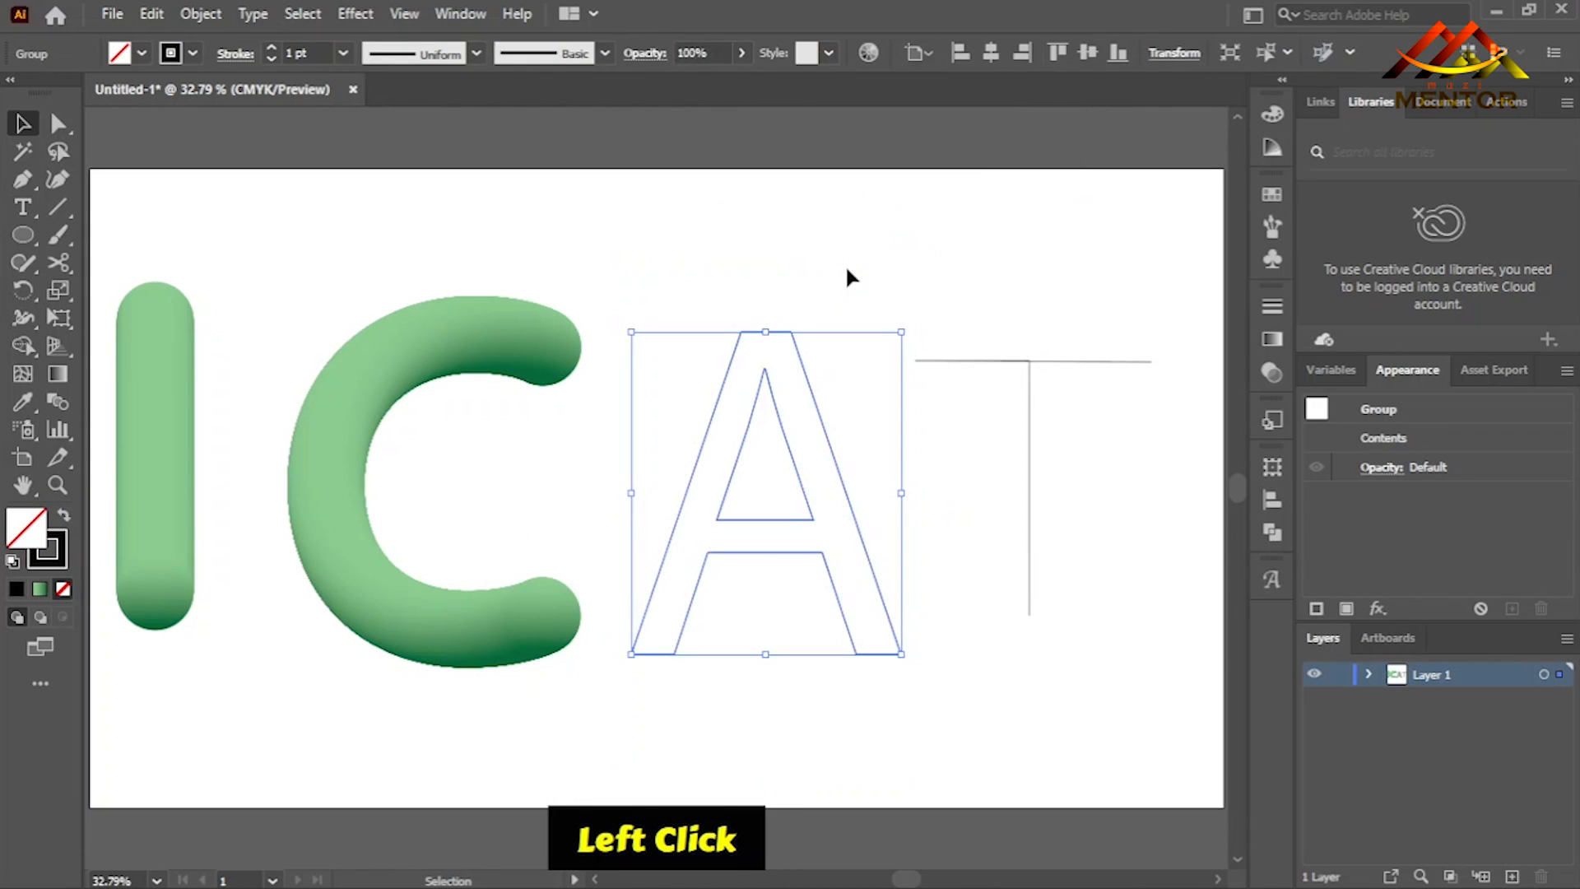
pyautogui.click(877, 701)
# - Cut the A's outline with the Scissors at the left leg's inner bottom corner and the right leg's outer bottom corner
pyautogui.click(57, 262)
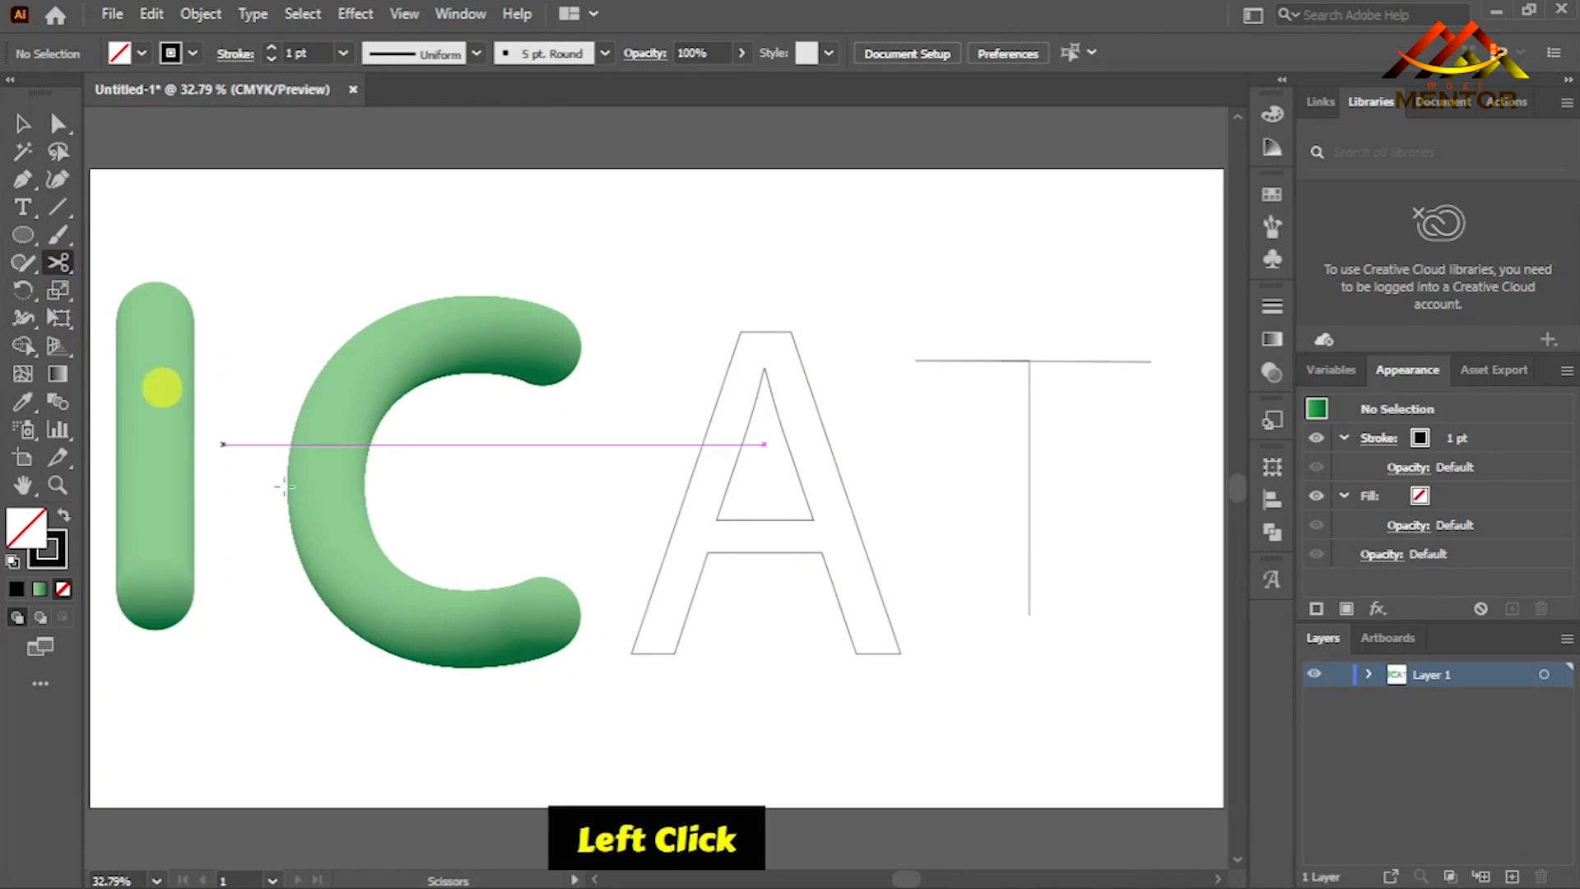
pyautogui.keyDown('ctrl'); pyautogui.click(649, 654); pyautogui.keyUp('ctrl')
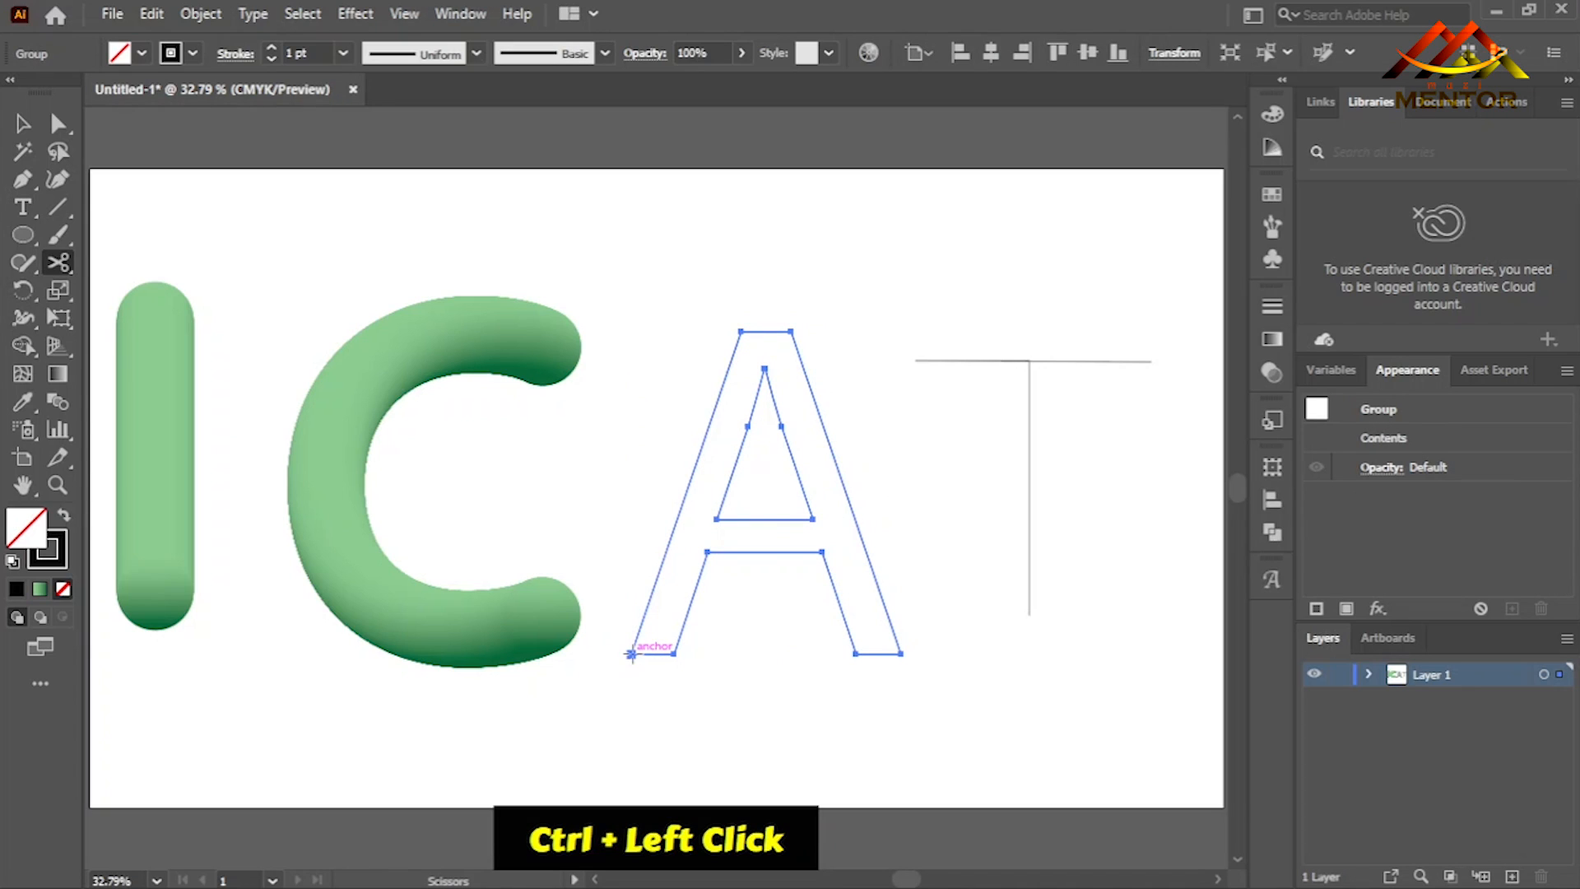
pyautogui.click(676, 654)
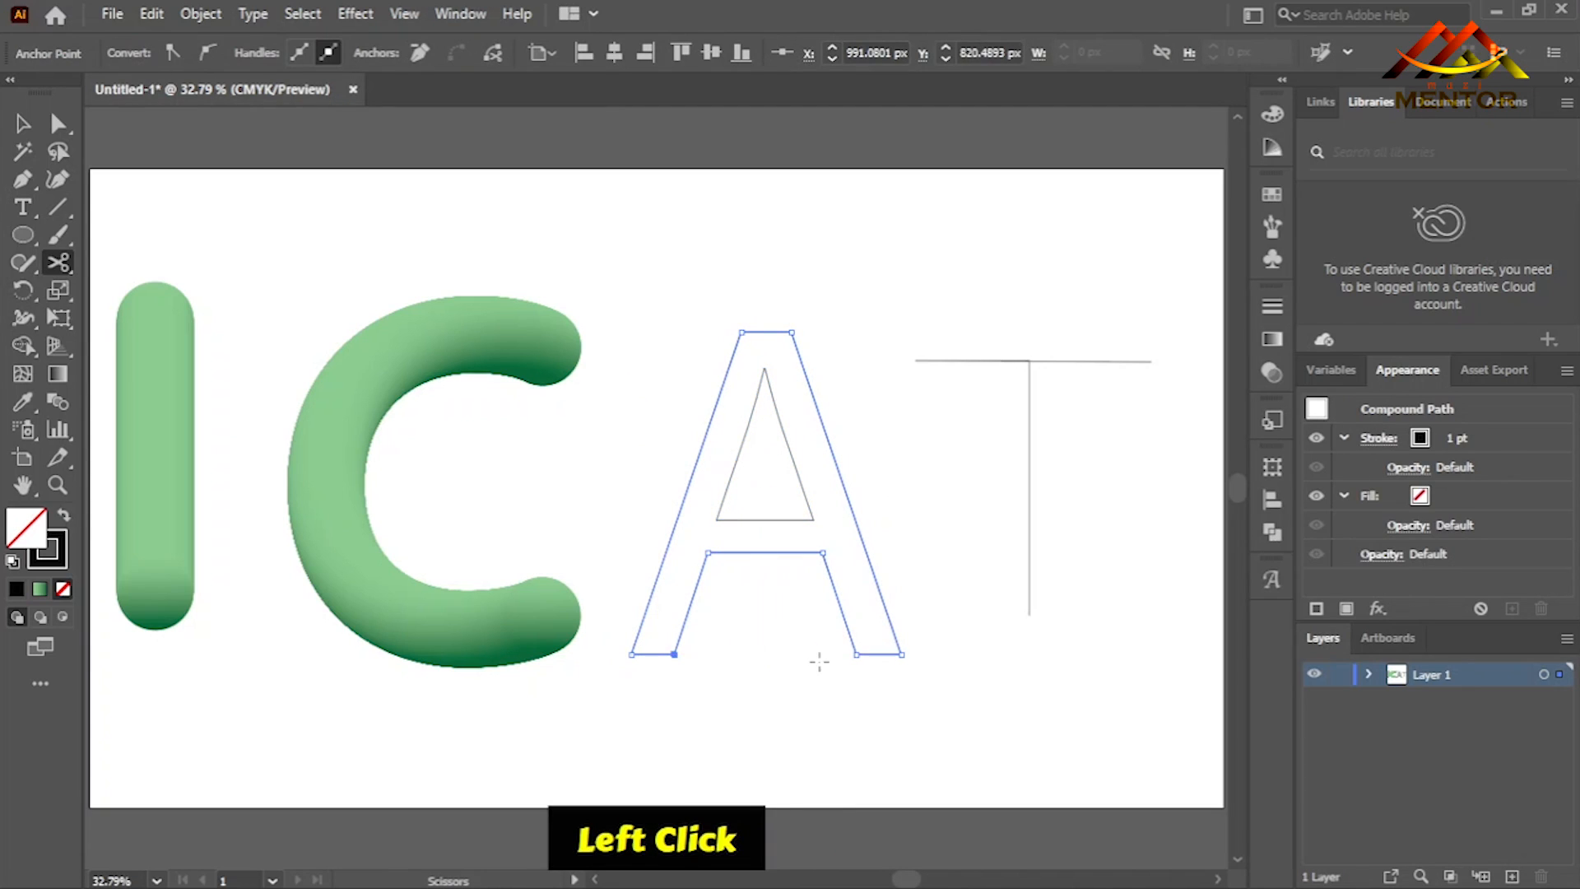
pyautogui.click(900, 654)
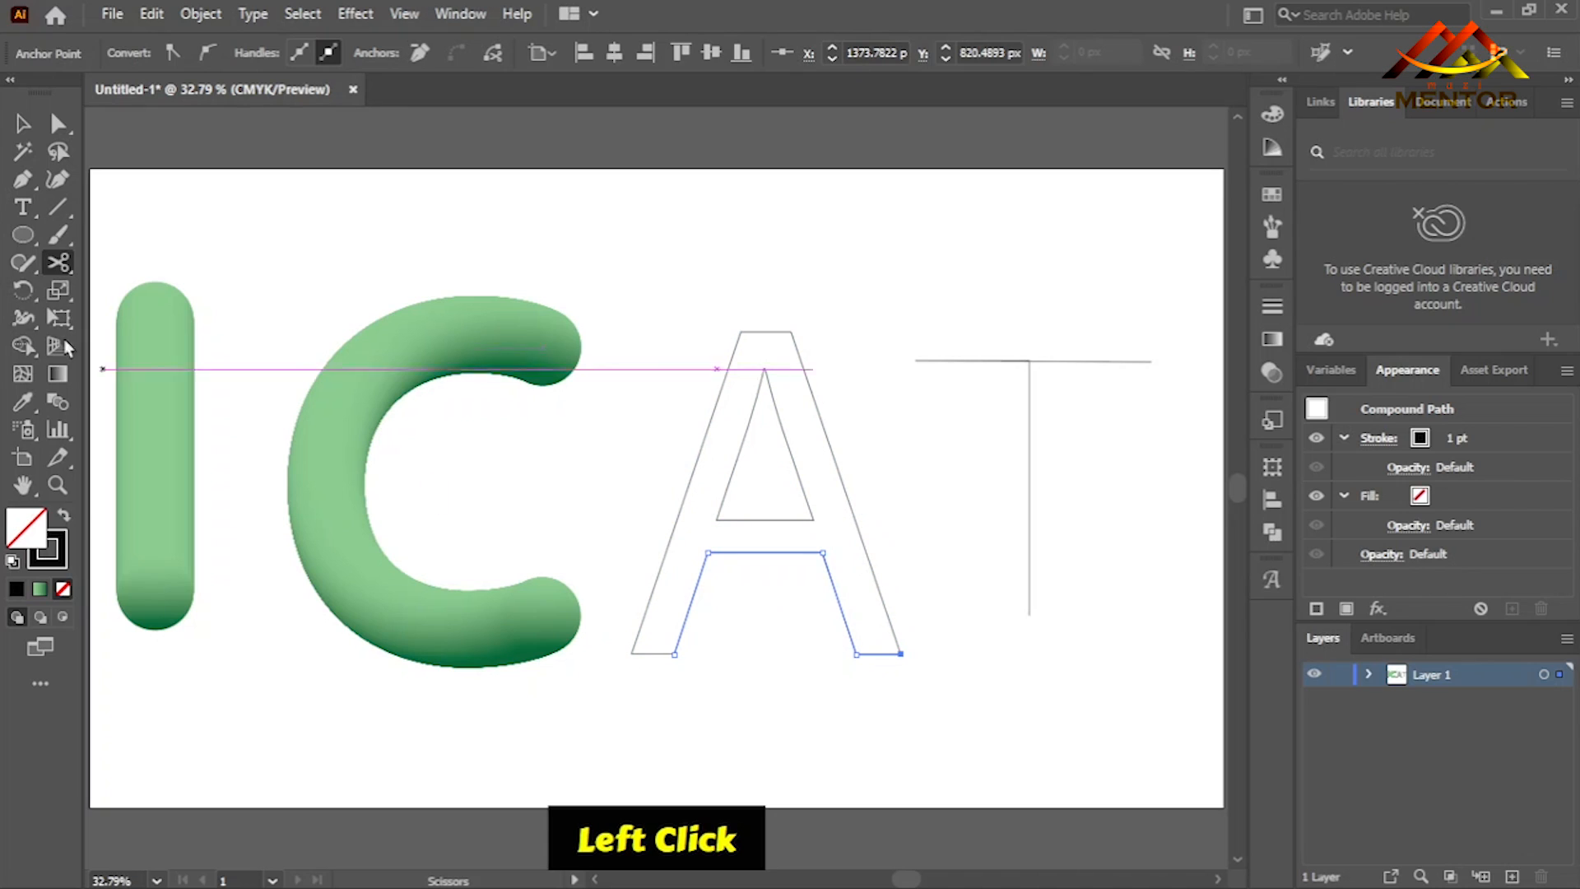
# - Delete the inner contour between the A's legs, including the right foot's segment, and the inner triangle
pyautogui.press('Delete')
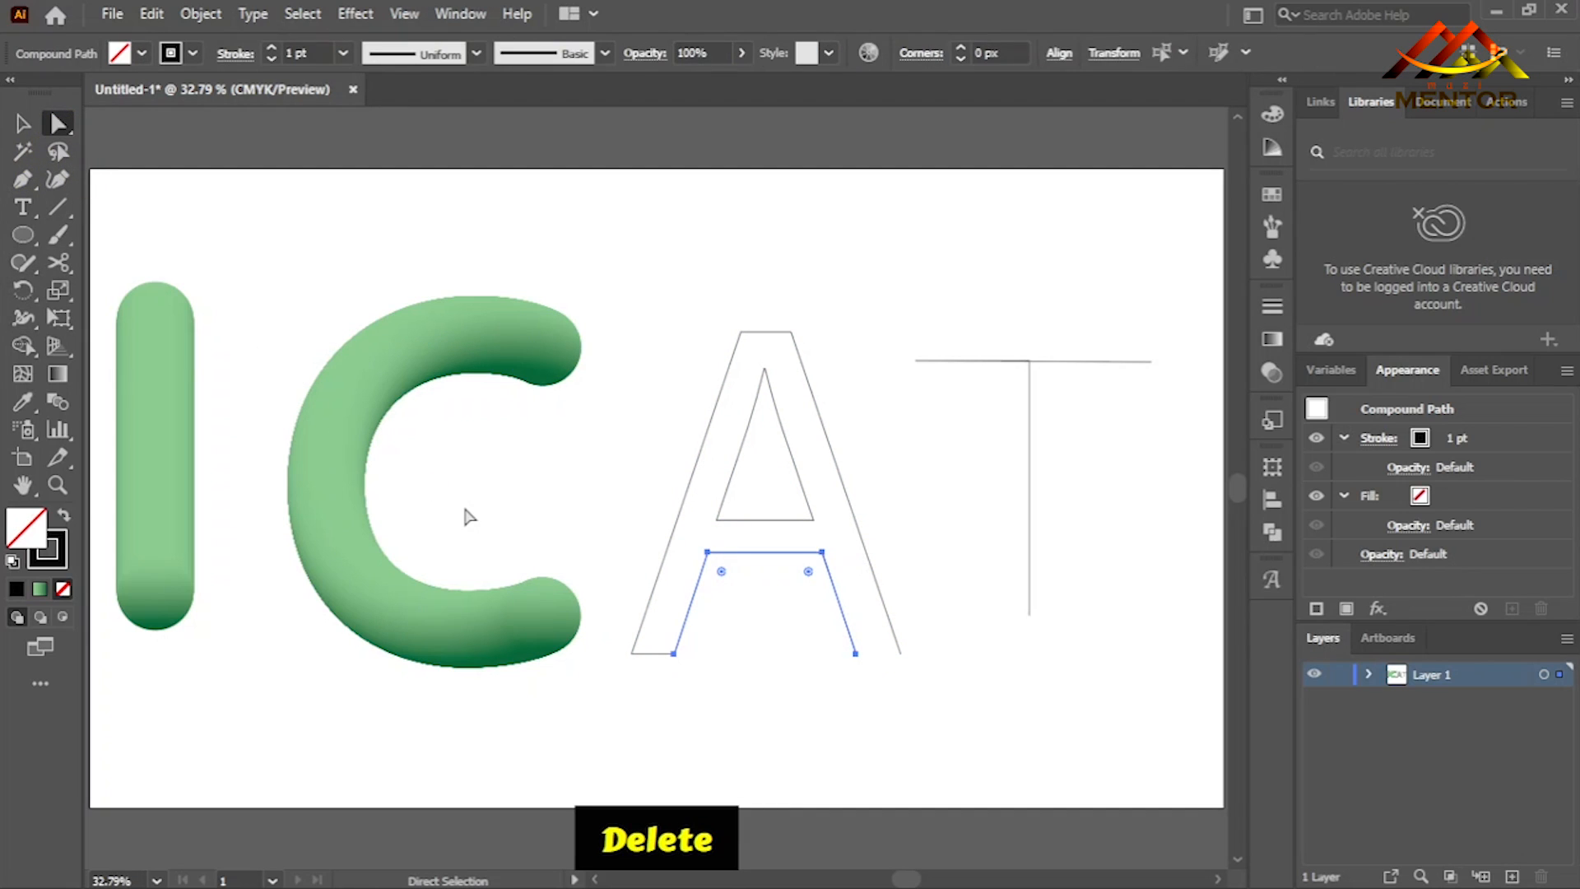
pyautogui.click(751, 520)
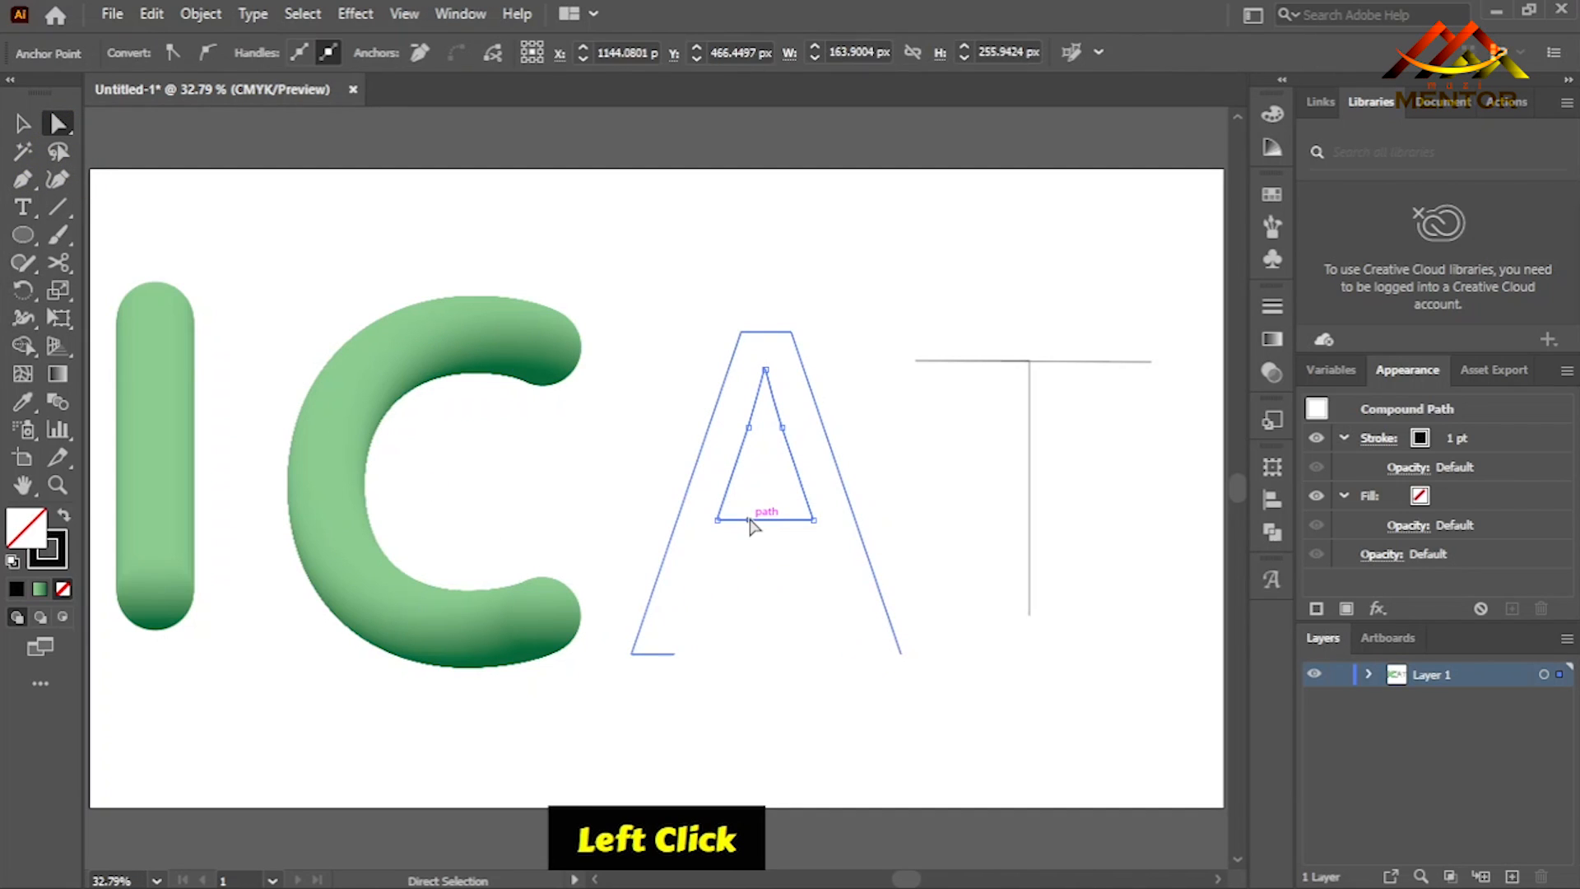
pyautogui.press('Delete')
pyautogui.press('Delete')
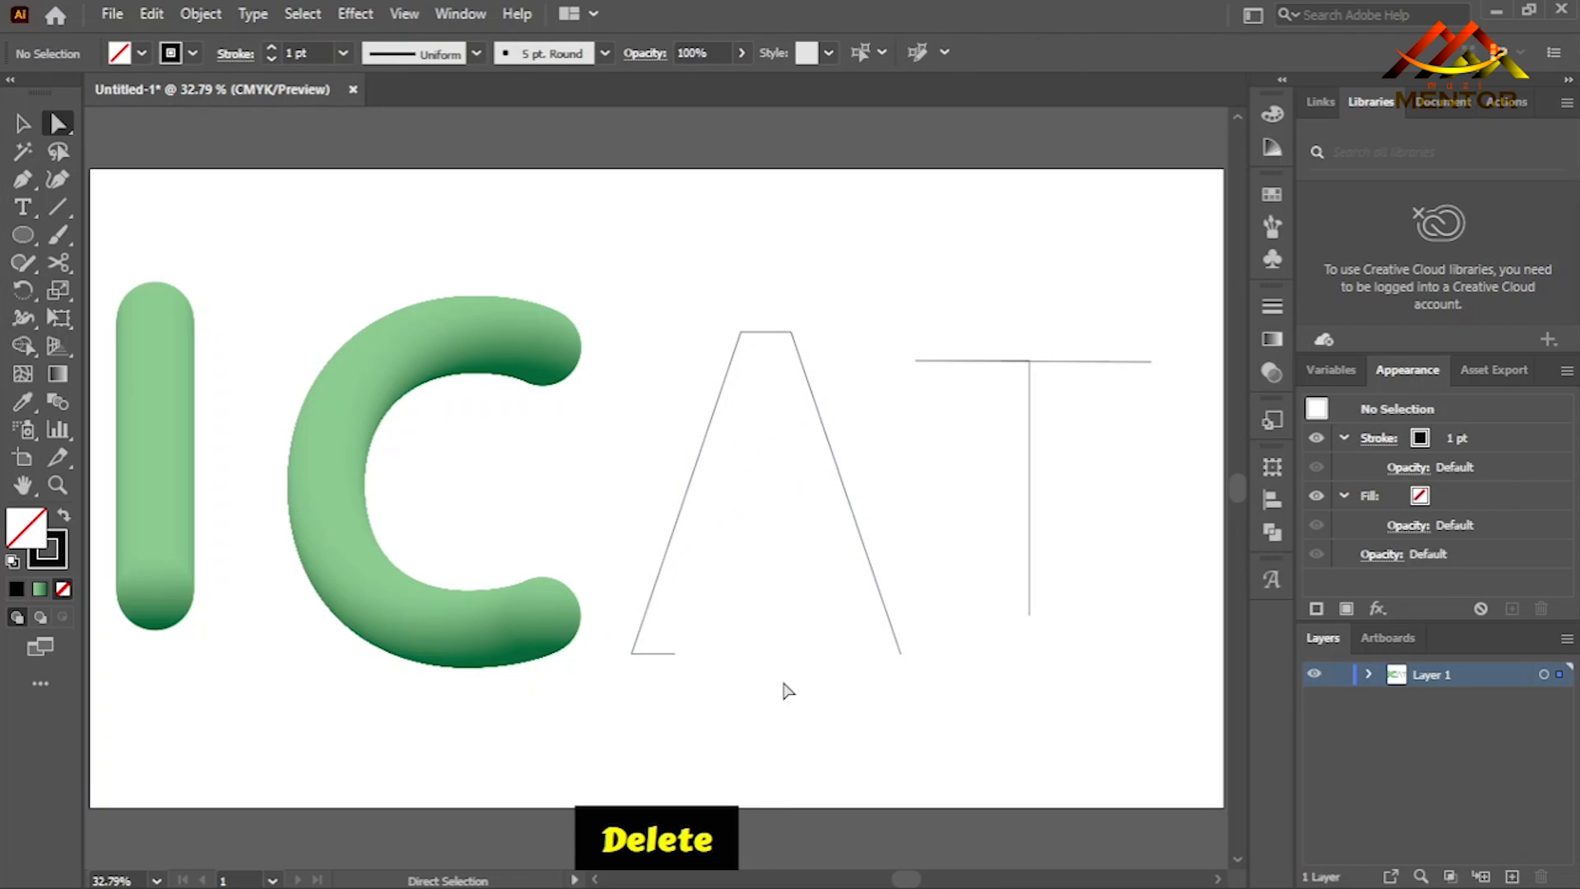
# - Move the open end anchor of the A's left foot onto the right leg's lower end to form a straight base
pyautogui.click(22, 125)
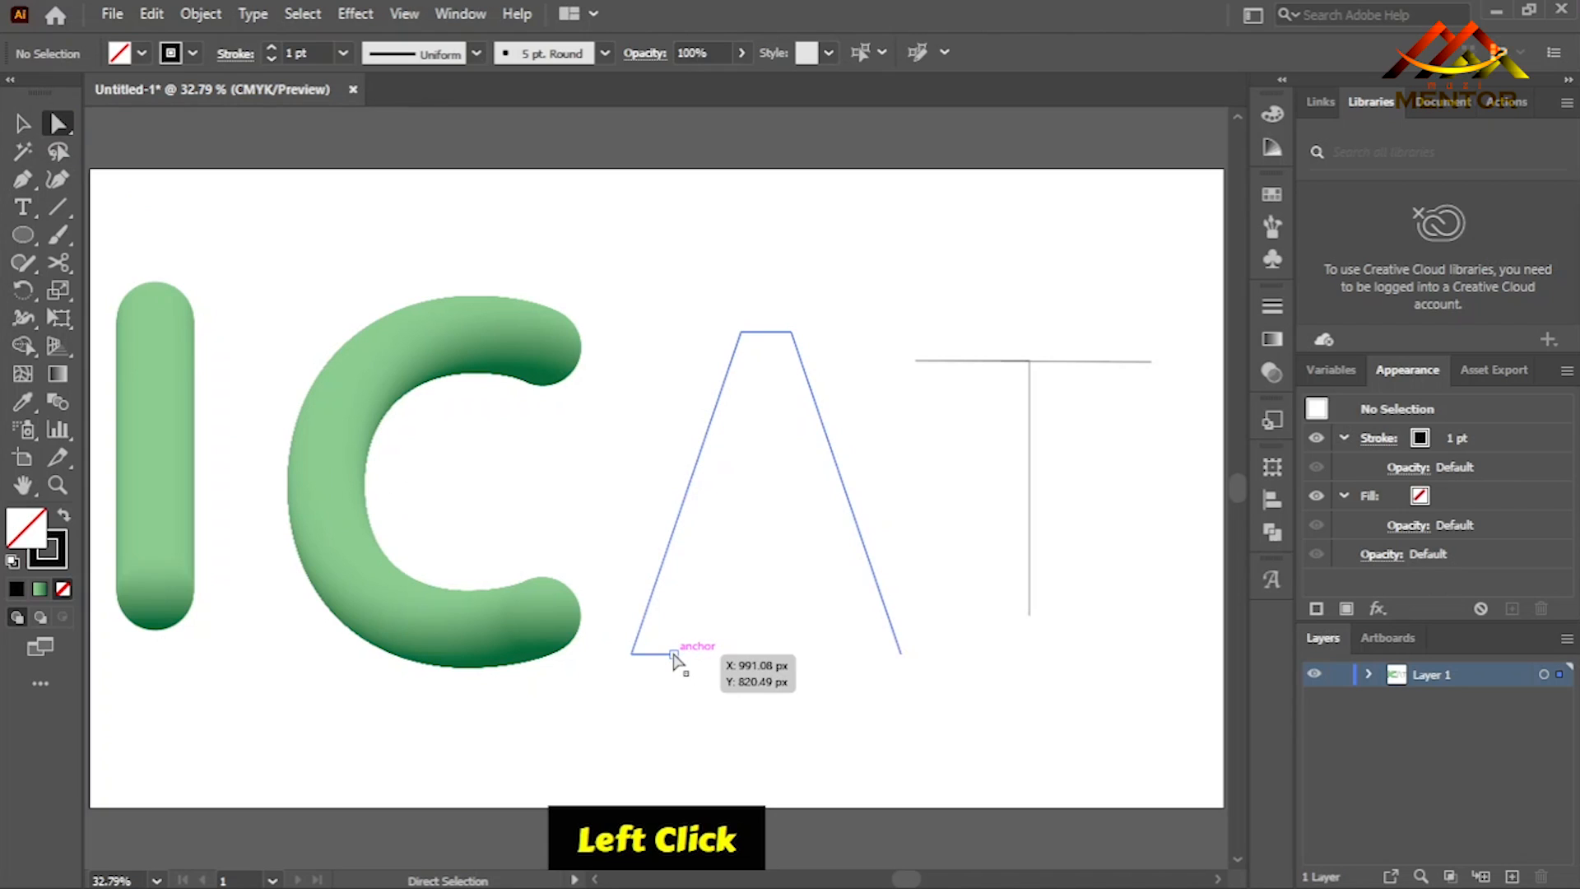
pyautogui.moveTo(674, 656); pyautogui.dragTo(902, 658)
pyautogui.click(789, 665)
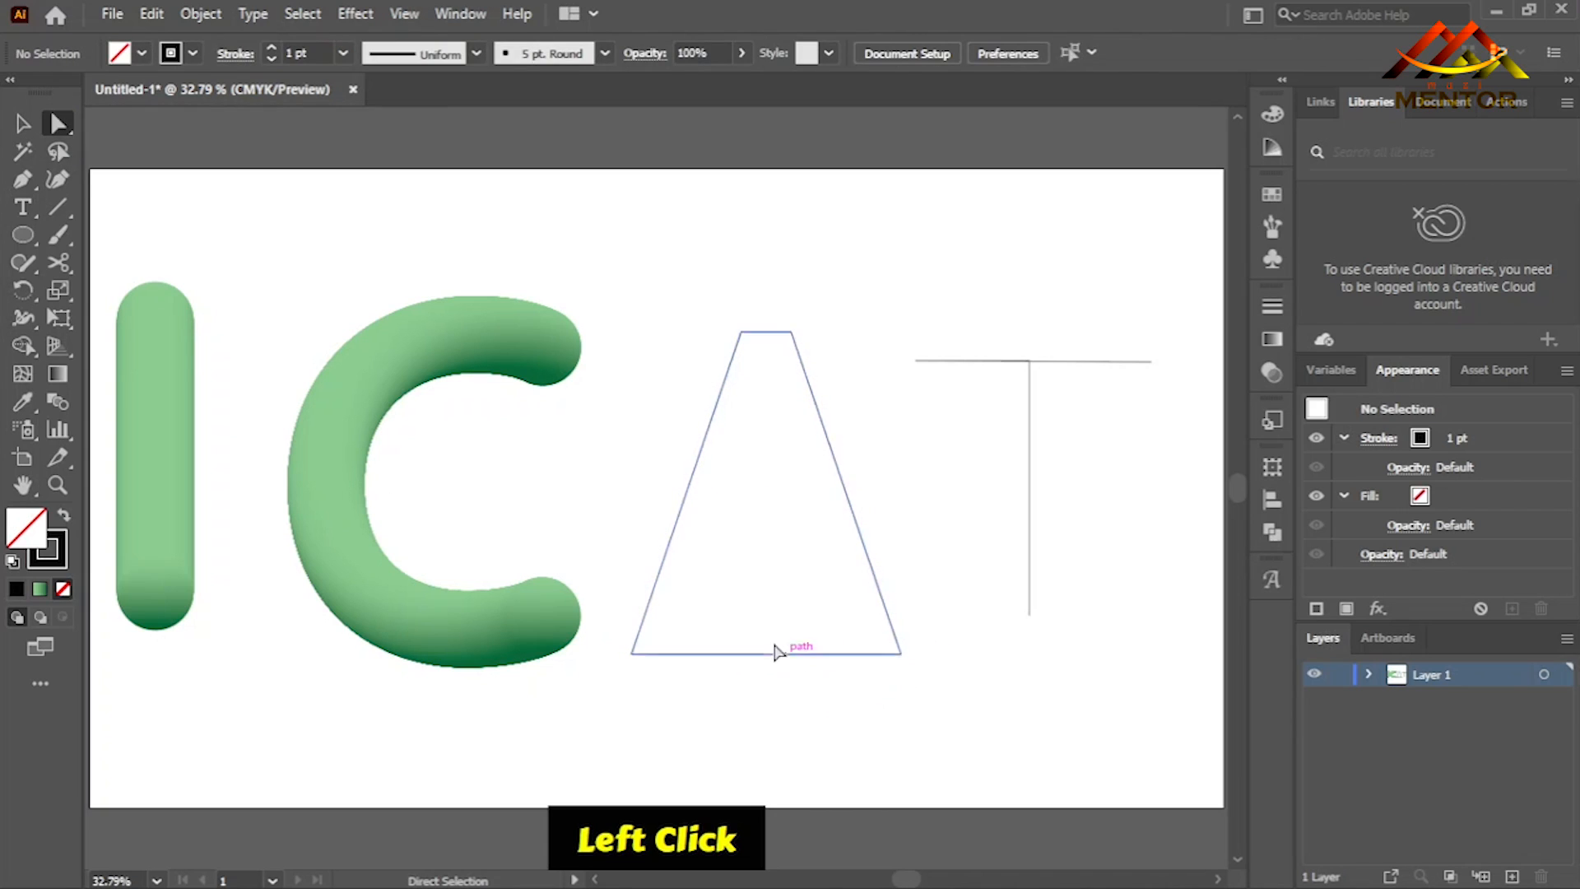
# - Duplicate the straight green gradient blend into the space between the A path and the T's stem
pyautogui.click(165, 533)
pyautogui.moveTo(188, 525); pyautogui.dragTo(1001, 654)
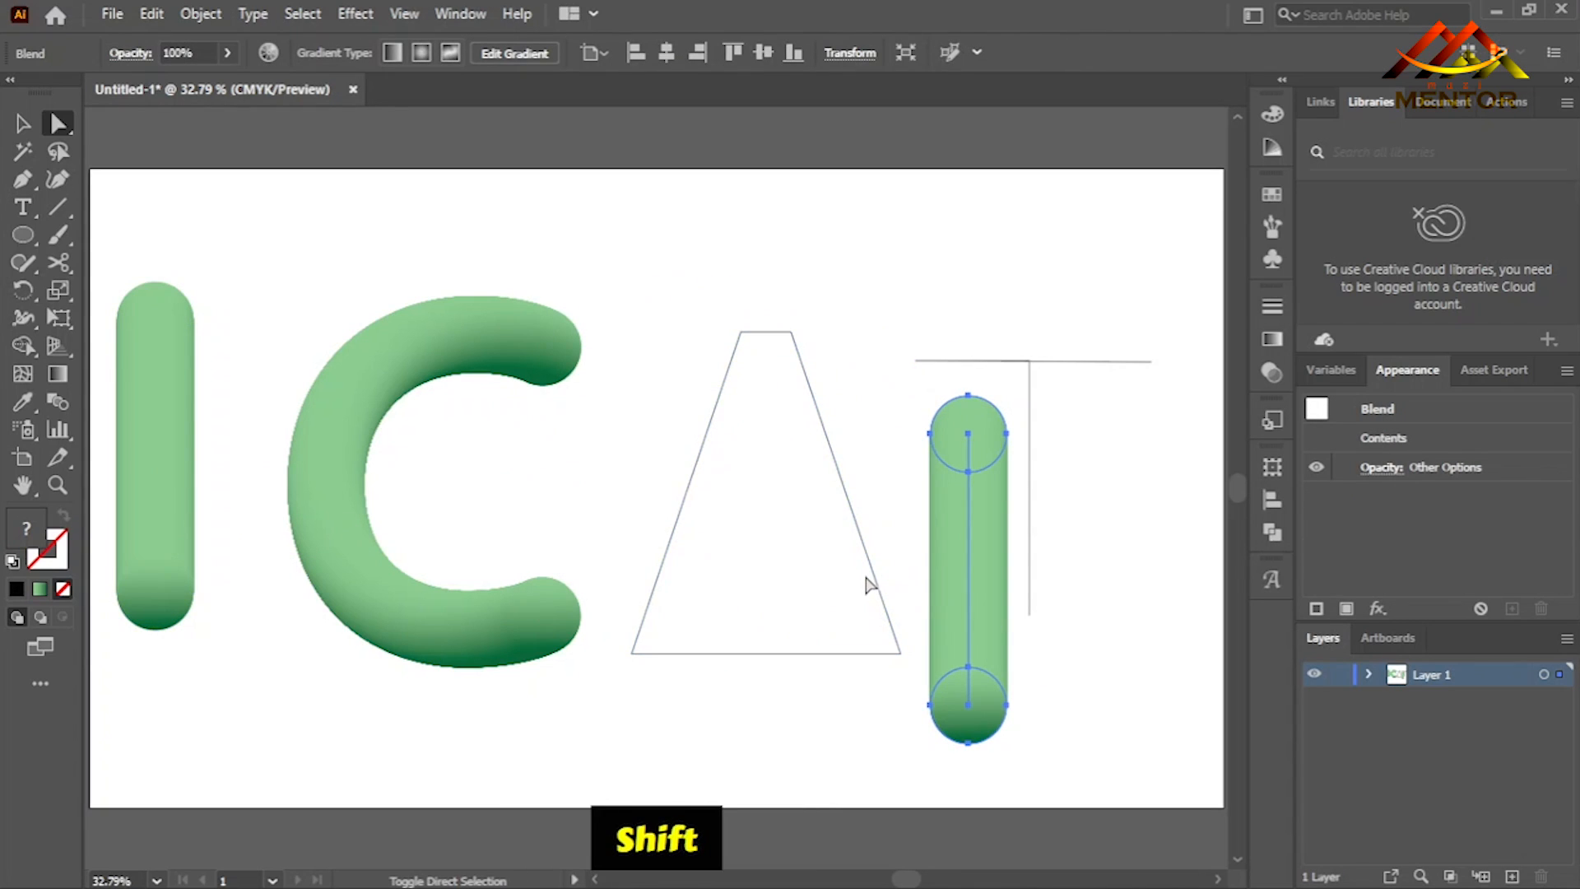
# - Try to replace the copied blend's spine with the A path while the path is still grouped
pyautogui.keyDown('shift'); pyautogui.click(869, 565); pyautogui.keyUp('shift')
pyautogui.keyDown('shift'); pyautogui.click(311, 414); pyautogui.keyUp('shift')
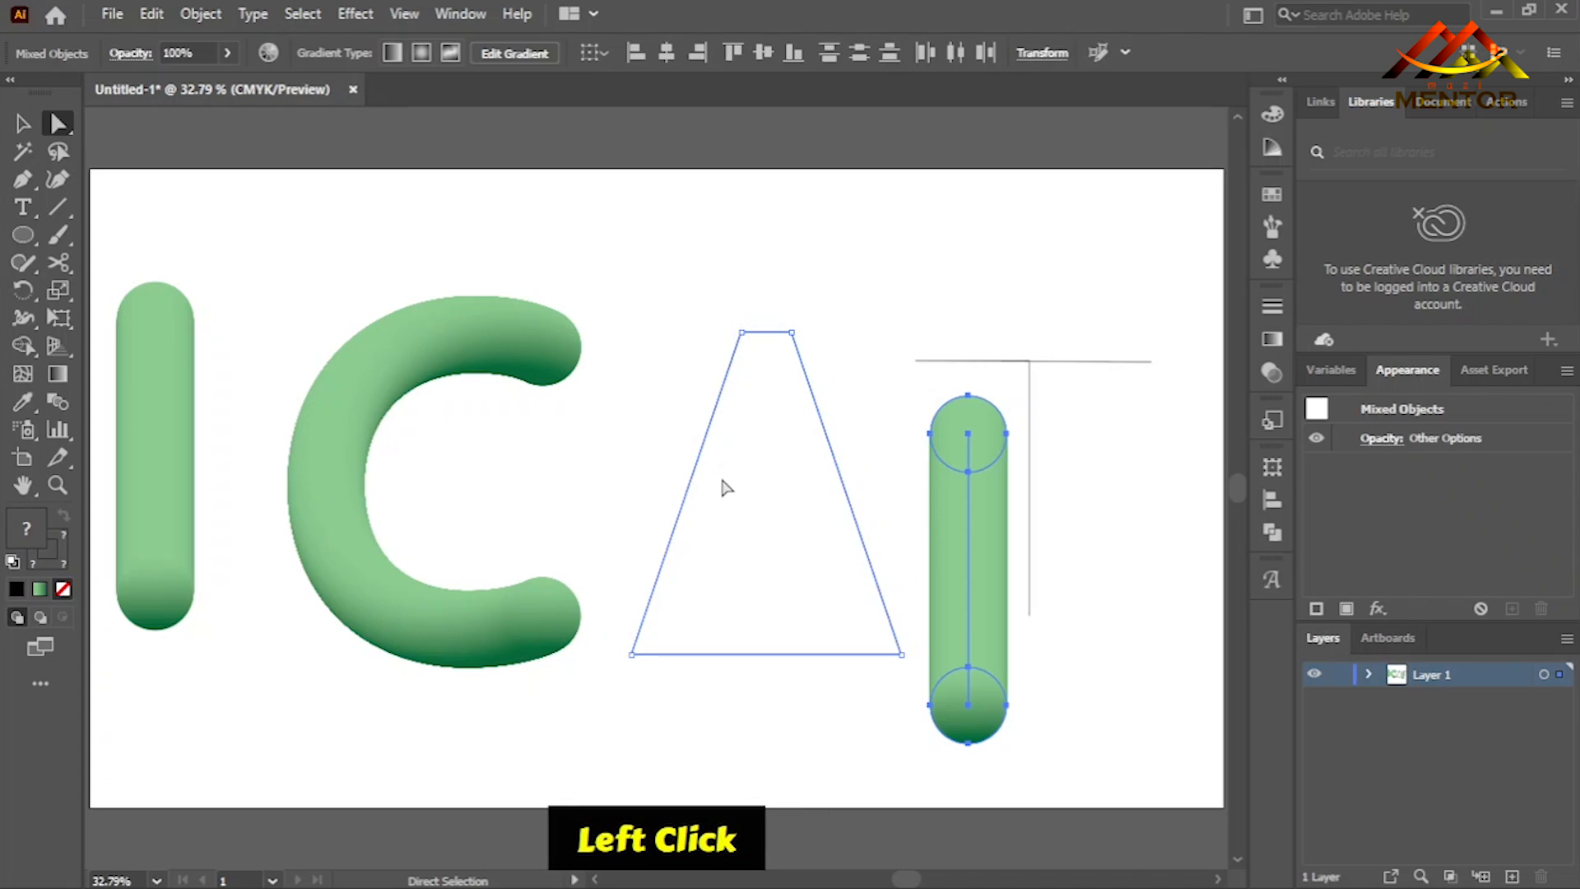
pyautogui.click(694, 477)
pyautogui.rightClick(694, 478)
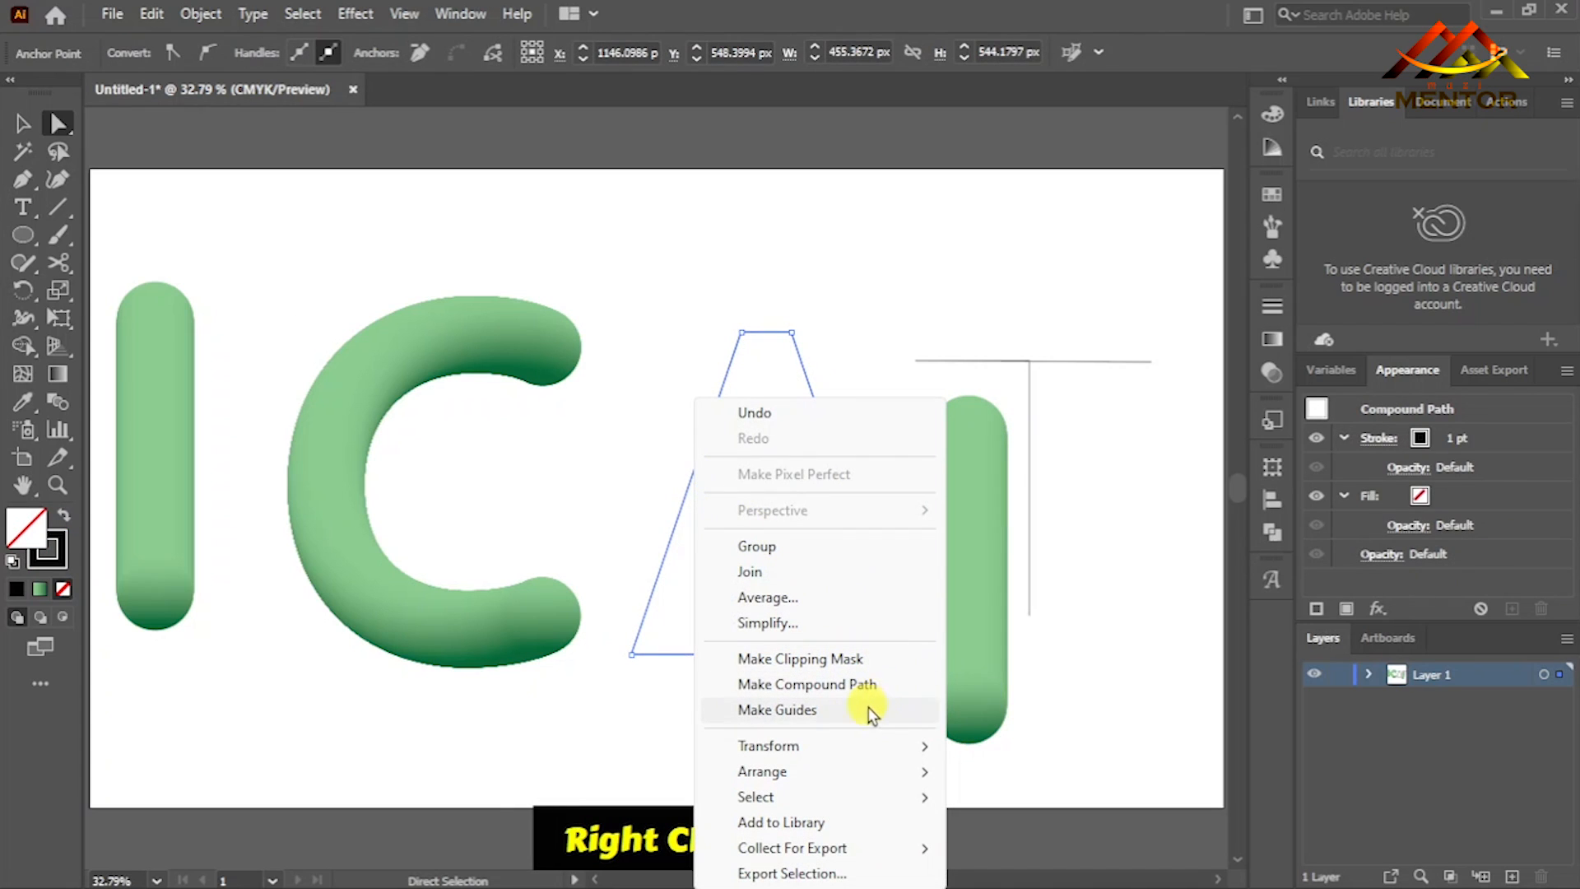
pyautogui.click(942, 554)
pyautogui.keyDown('shift'); pyautogui.click(867, 547); pyautogui.keyUp('shift')
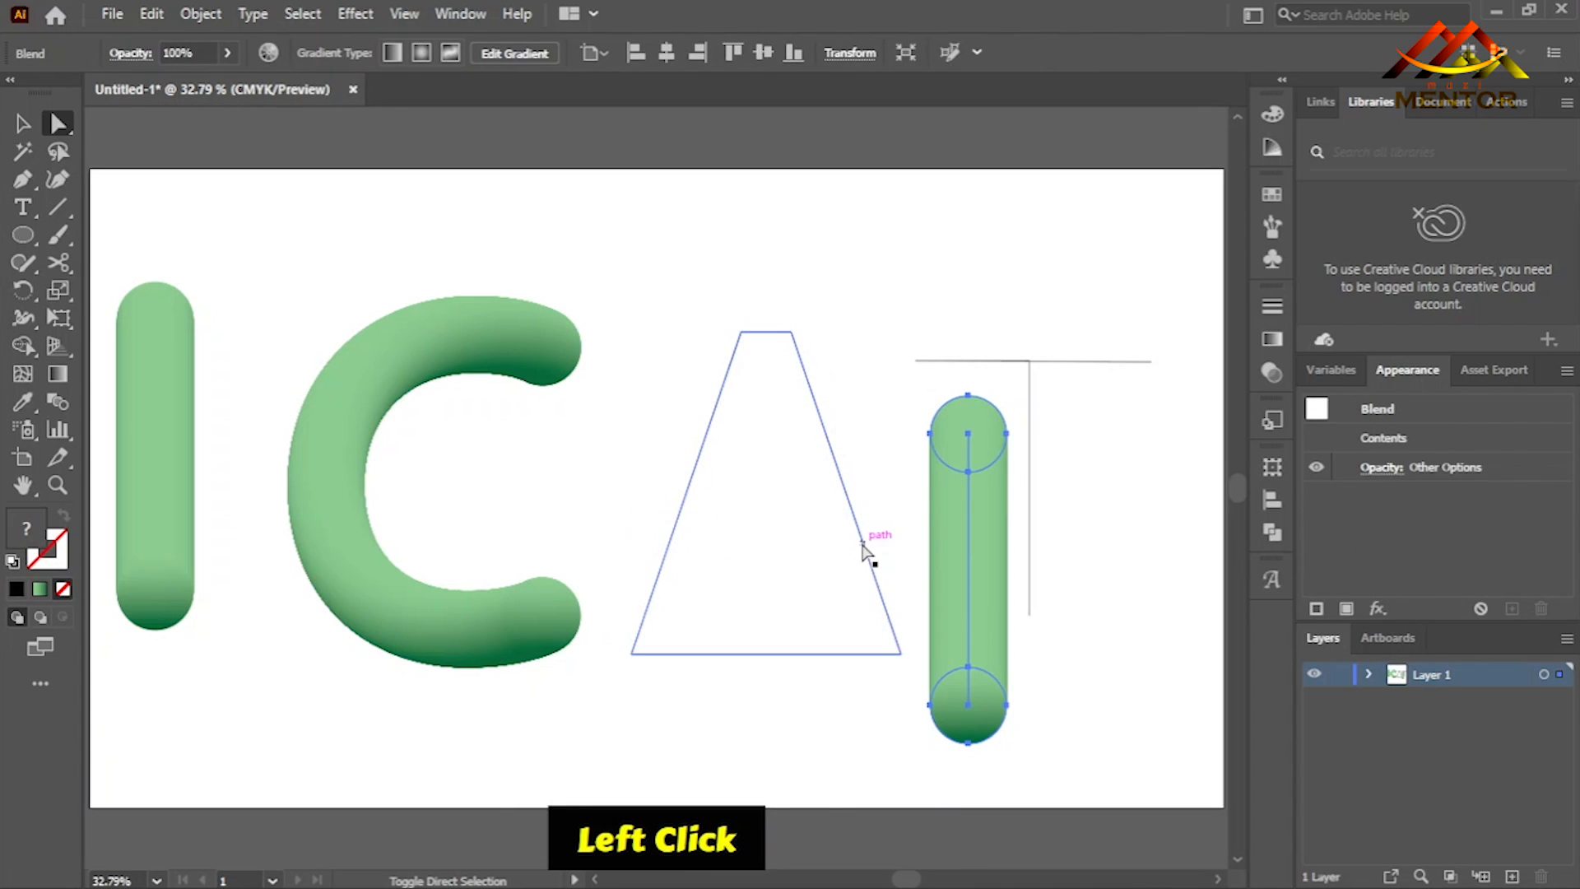
pyautogui.click(201, 14)
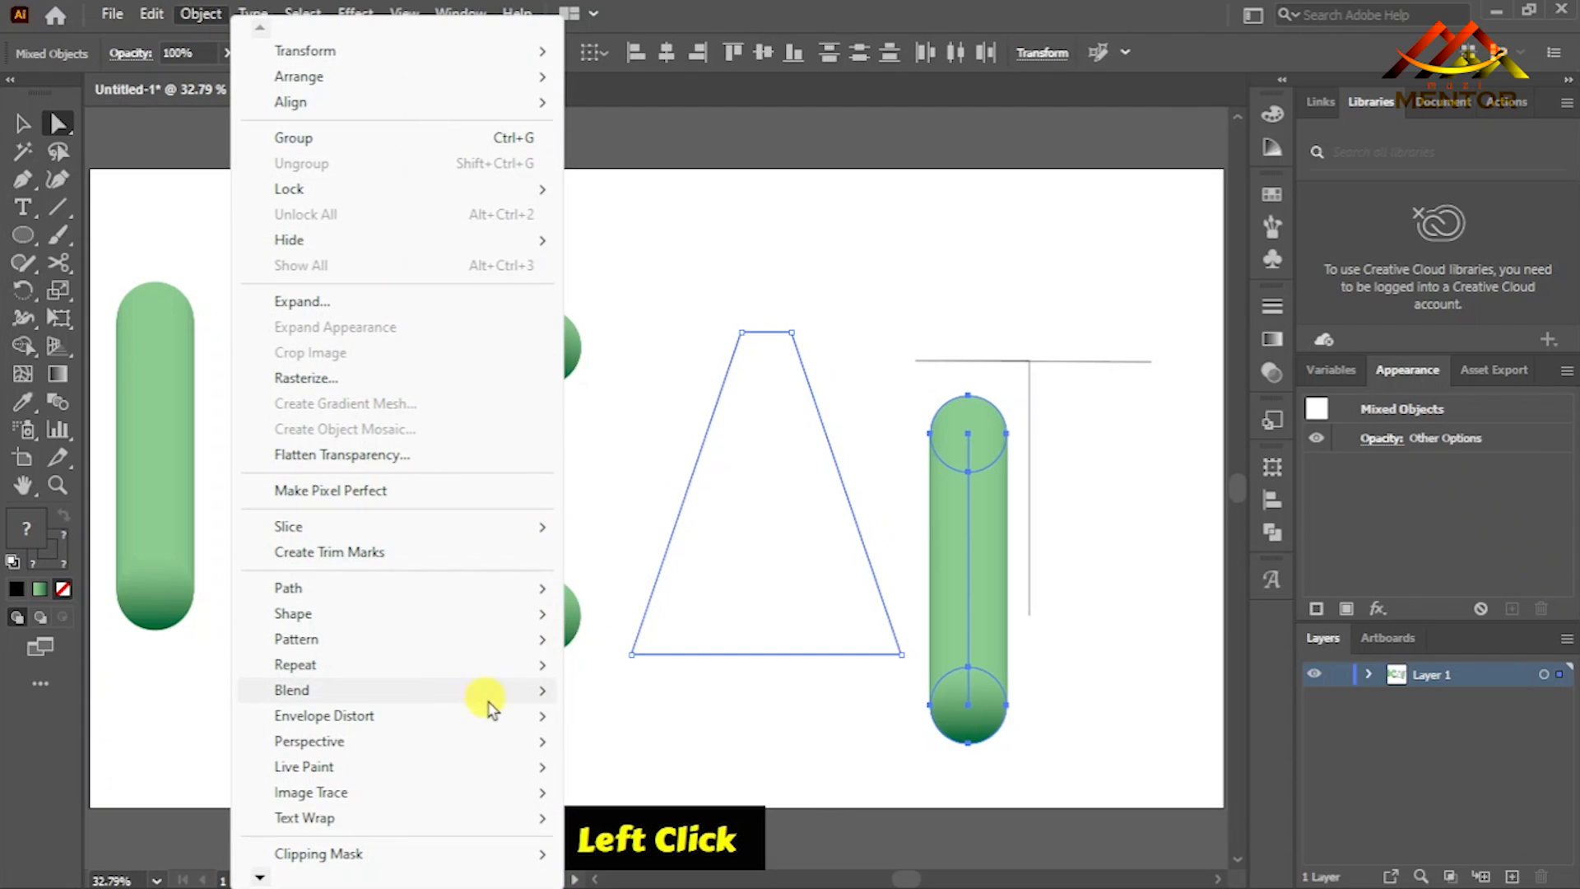
pyautogui.moveTo(545, 693)
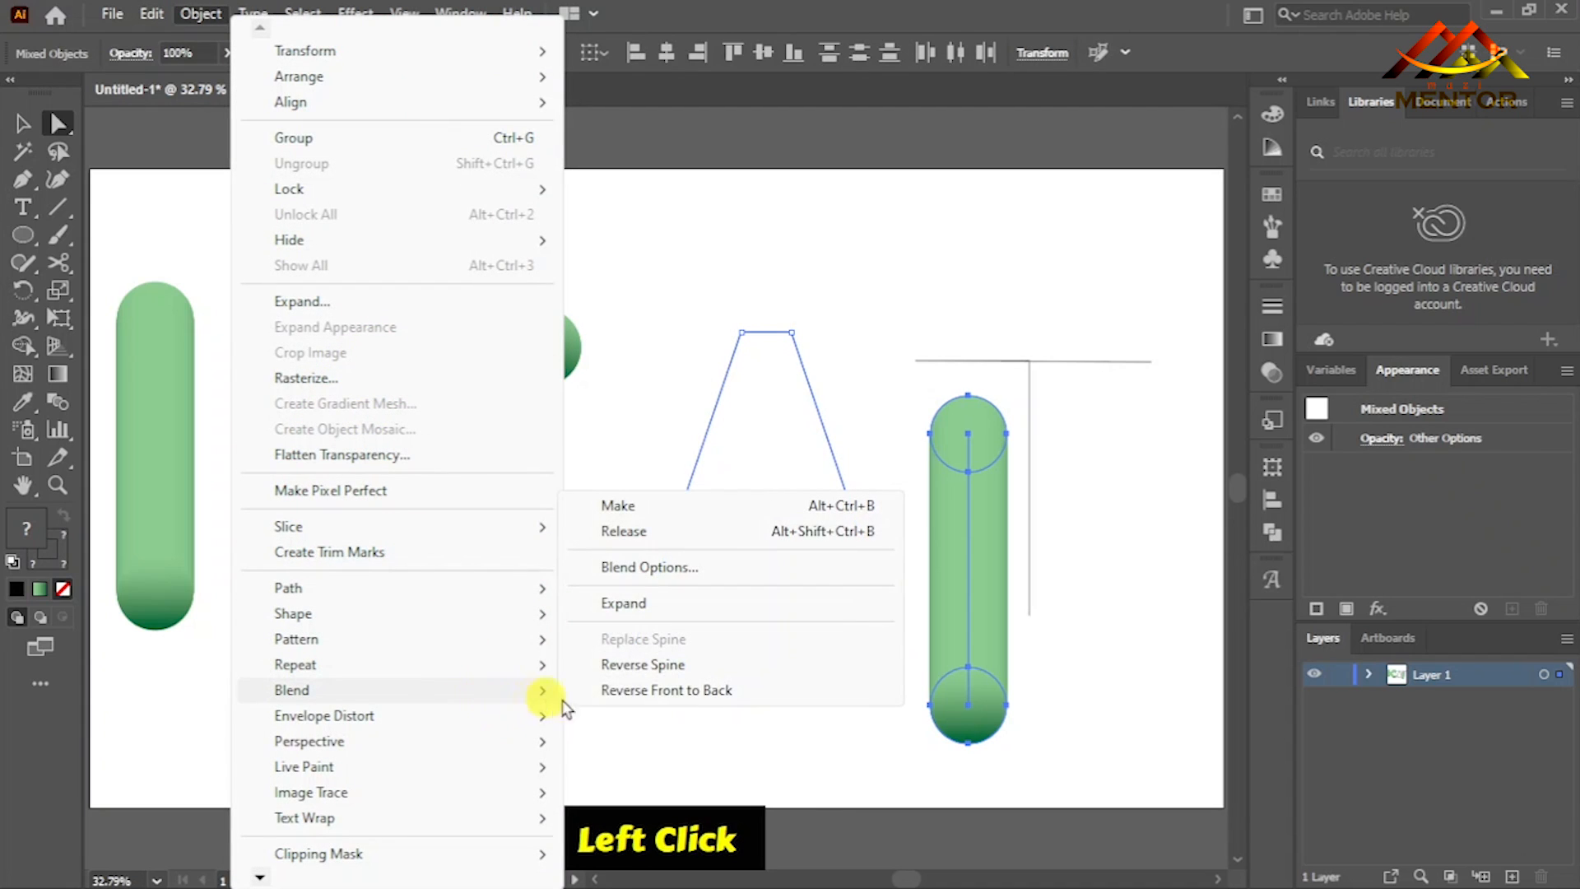
pyautogui.click(889, 744)
# - Ungroup the A path
pyautogui.click(840, 484)
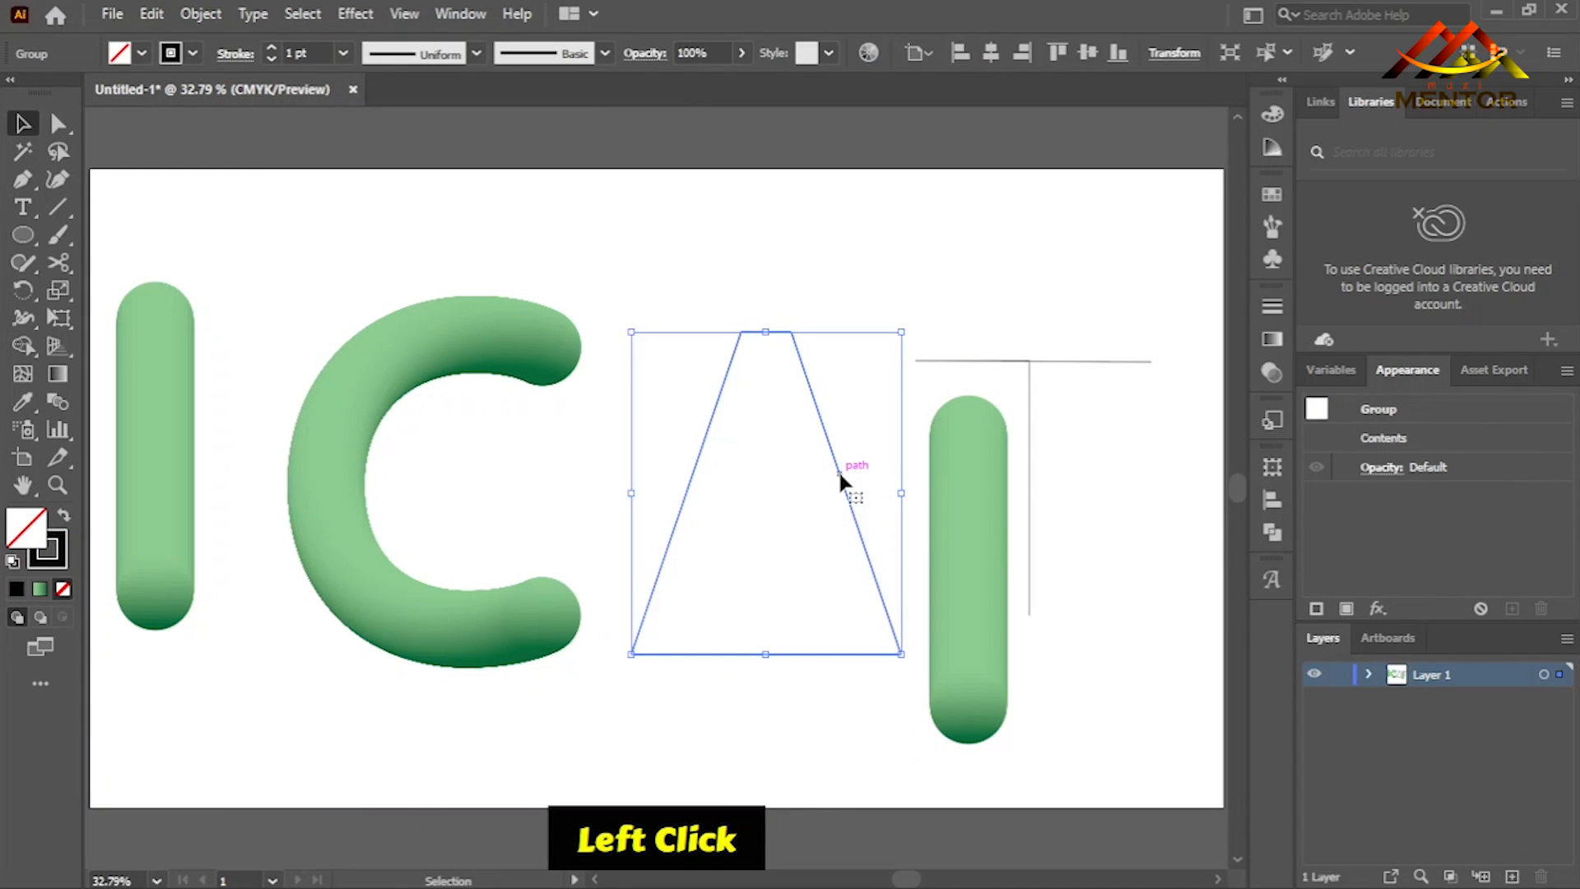
pyautogui.rightClick(840, 479)
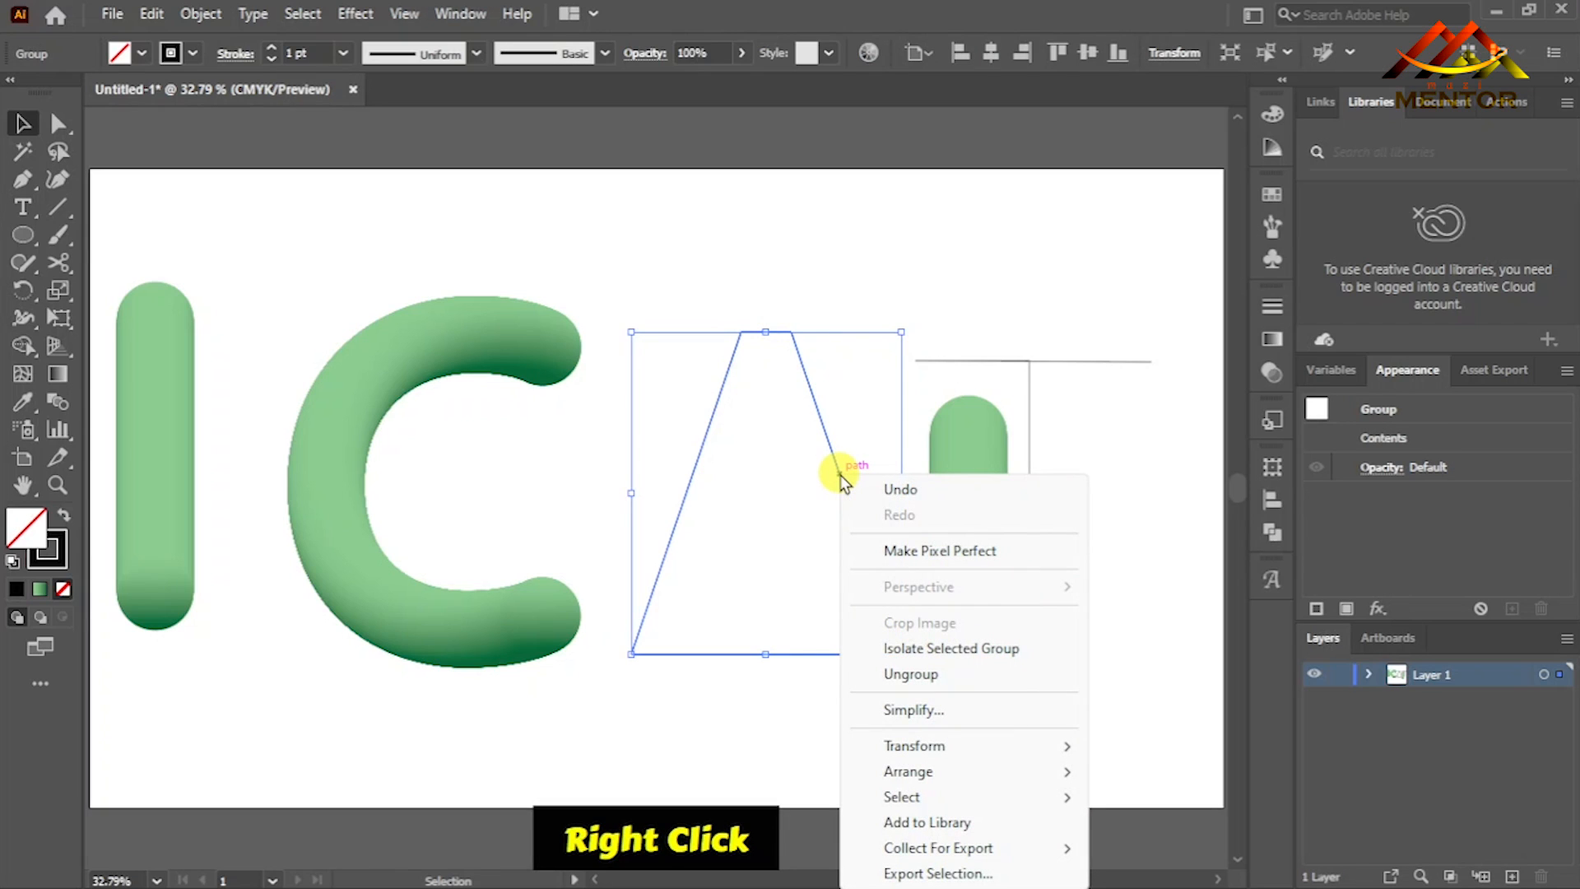
pyautogui.click(961, 679)
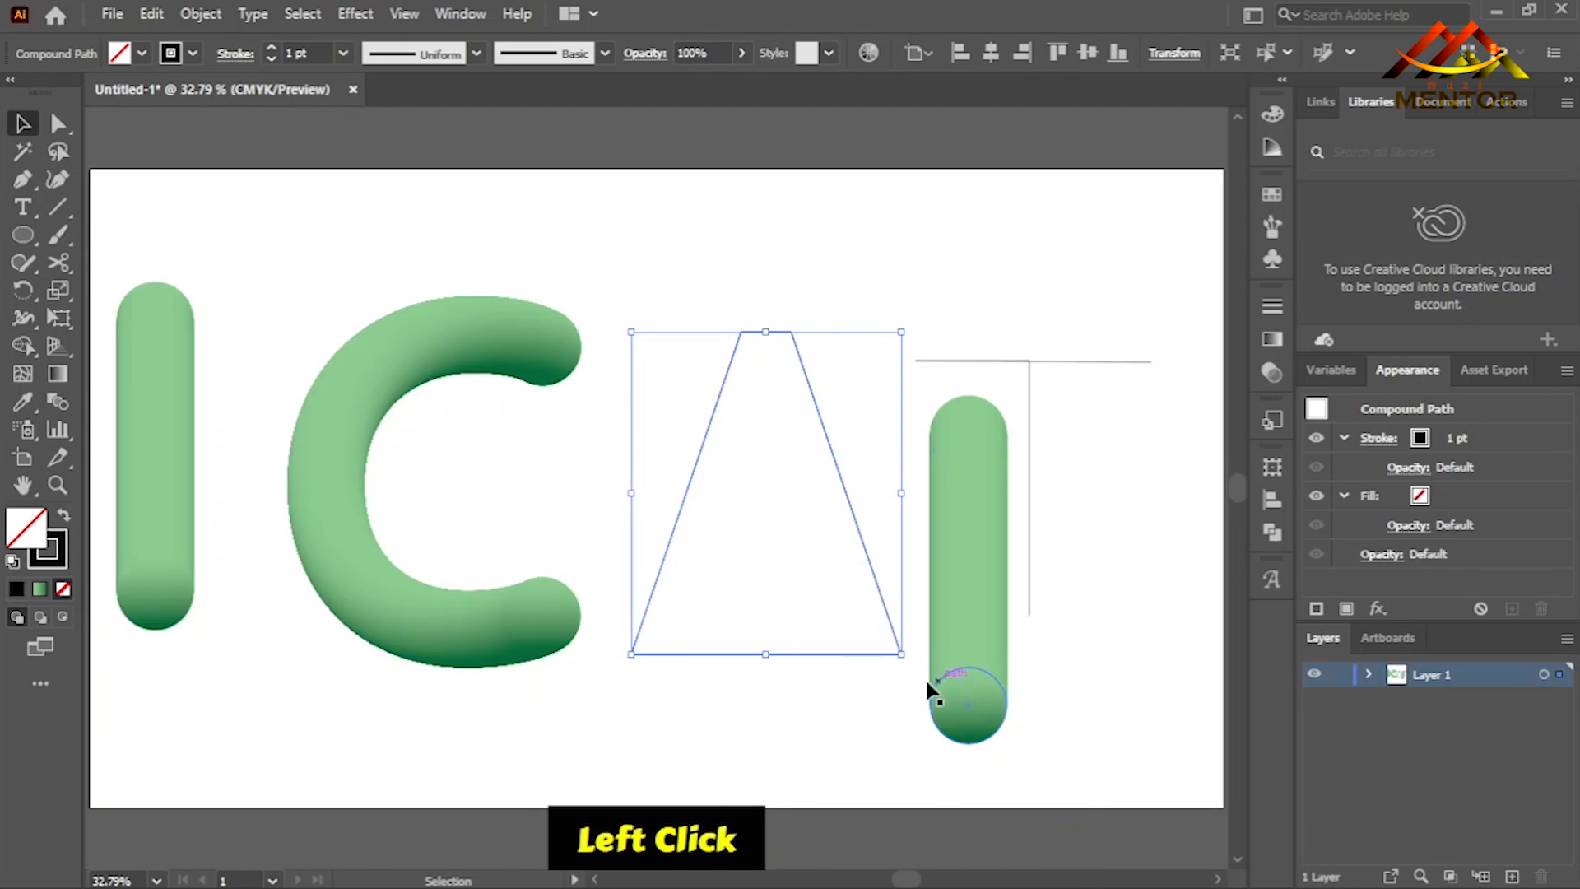
# - Try to replace the copied blend's spine with the ungrouped A while it is still a compound path
pyautogui.keyDown('shift'); pyautogui.click(964, 645); pyautogui.keyUp('shift')
pyautogui.keyDown('shift'); pyautogui.click(459, 317); pyautogui.keyUp('shift')
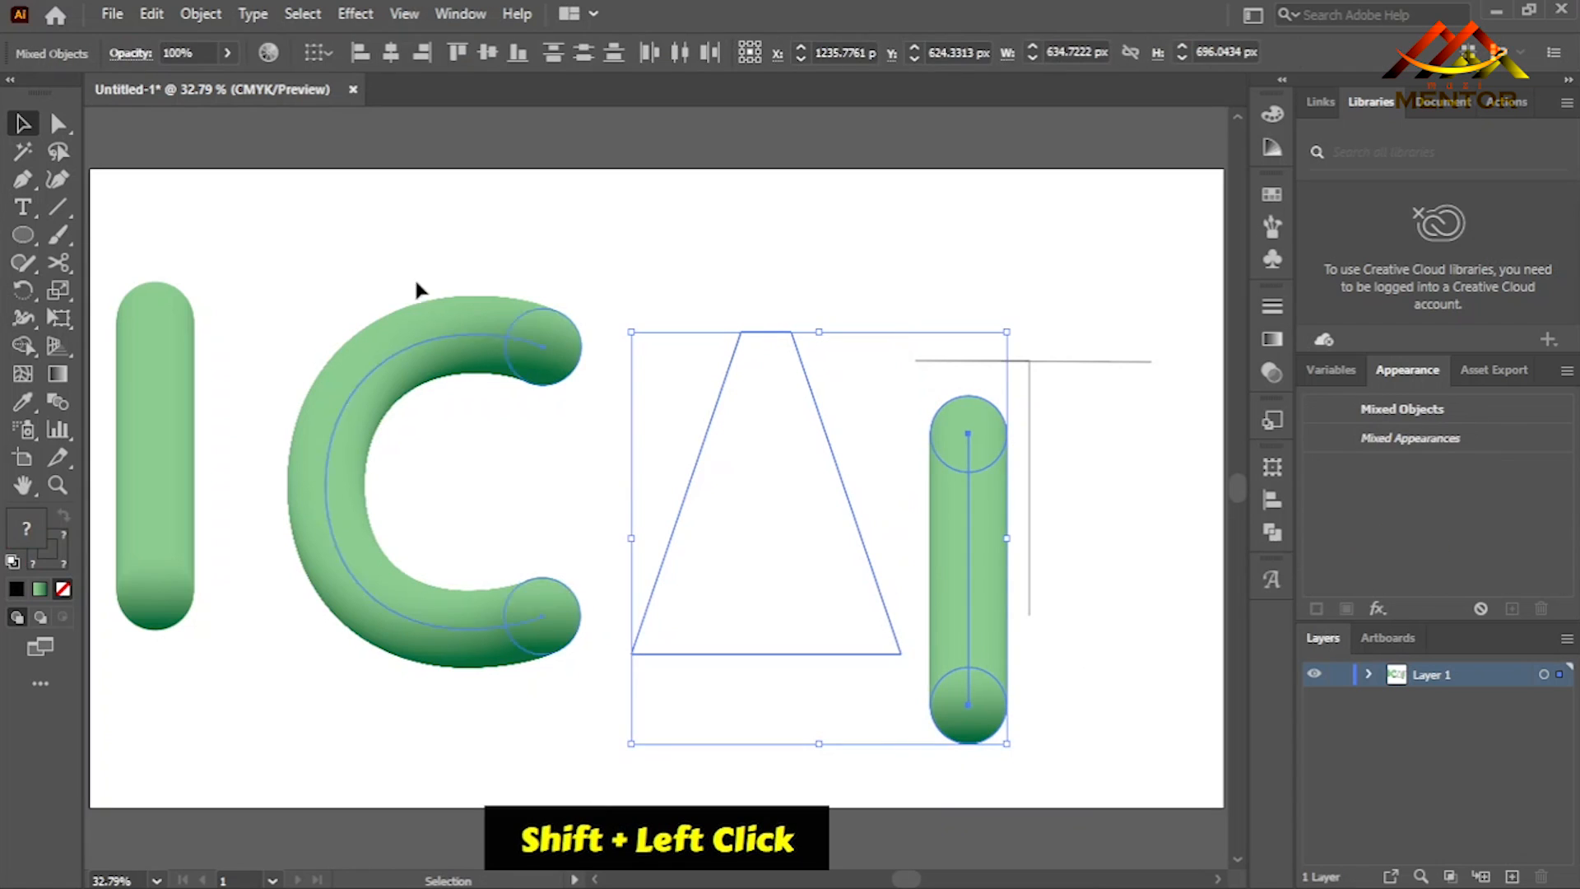
pyautogui.click(200, 14)
pyautogui.moveTo(393, 695)
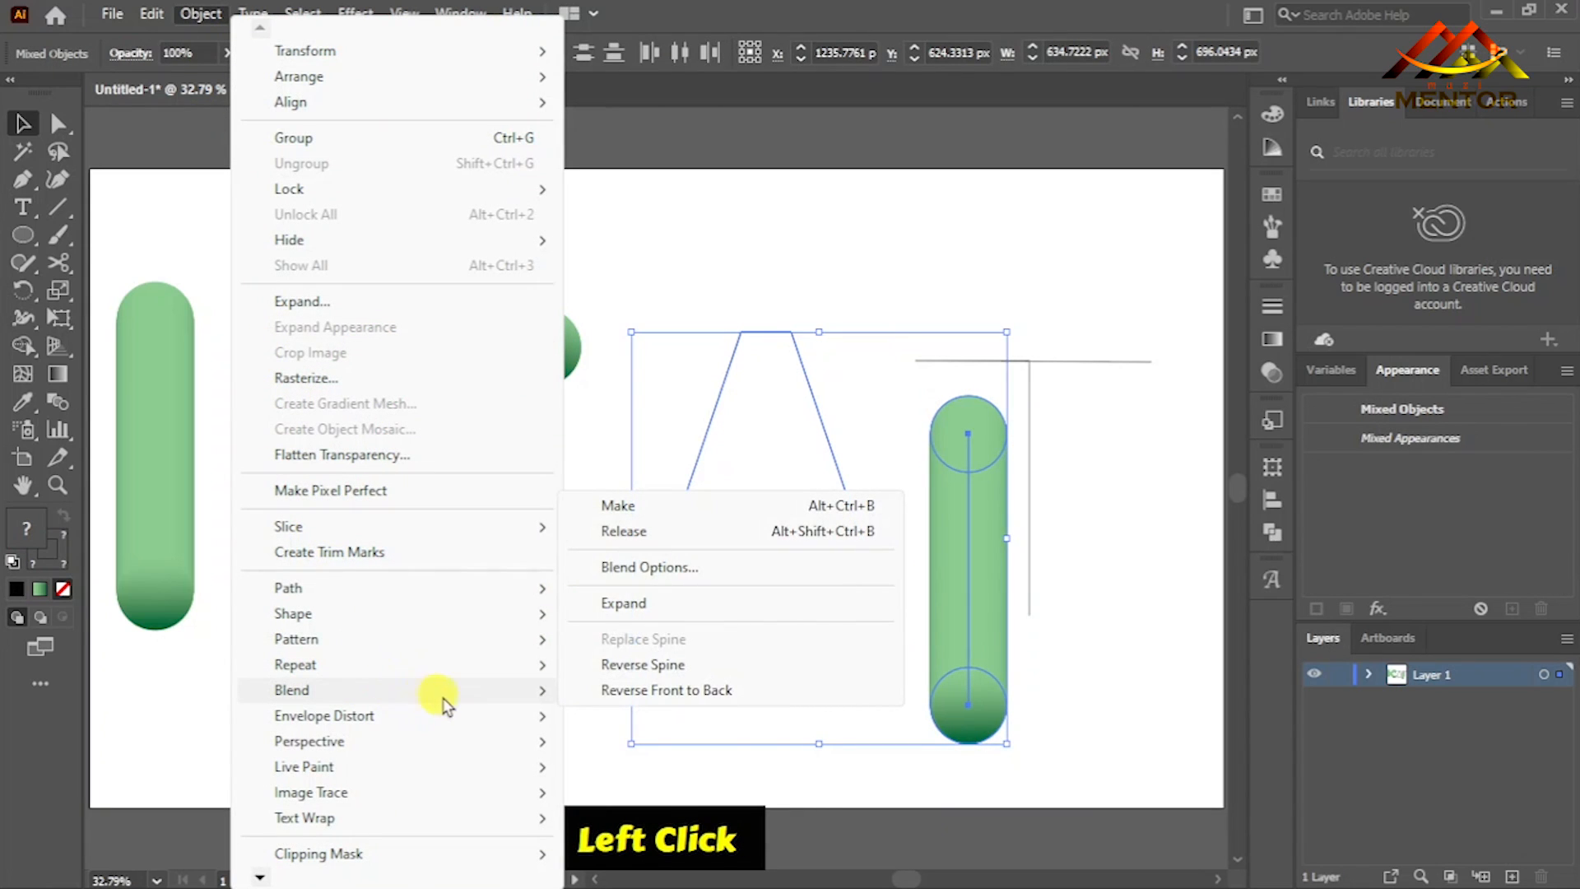
pyautogui.click(691, 640)
# - Release the A's compound path so it becomes a simple path
pyautogui.click(815, 436)
pyautogui.click(828, 440)
pyautogui.rightClick(827, 441)
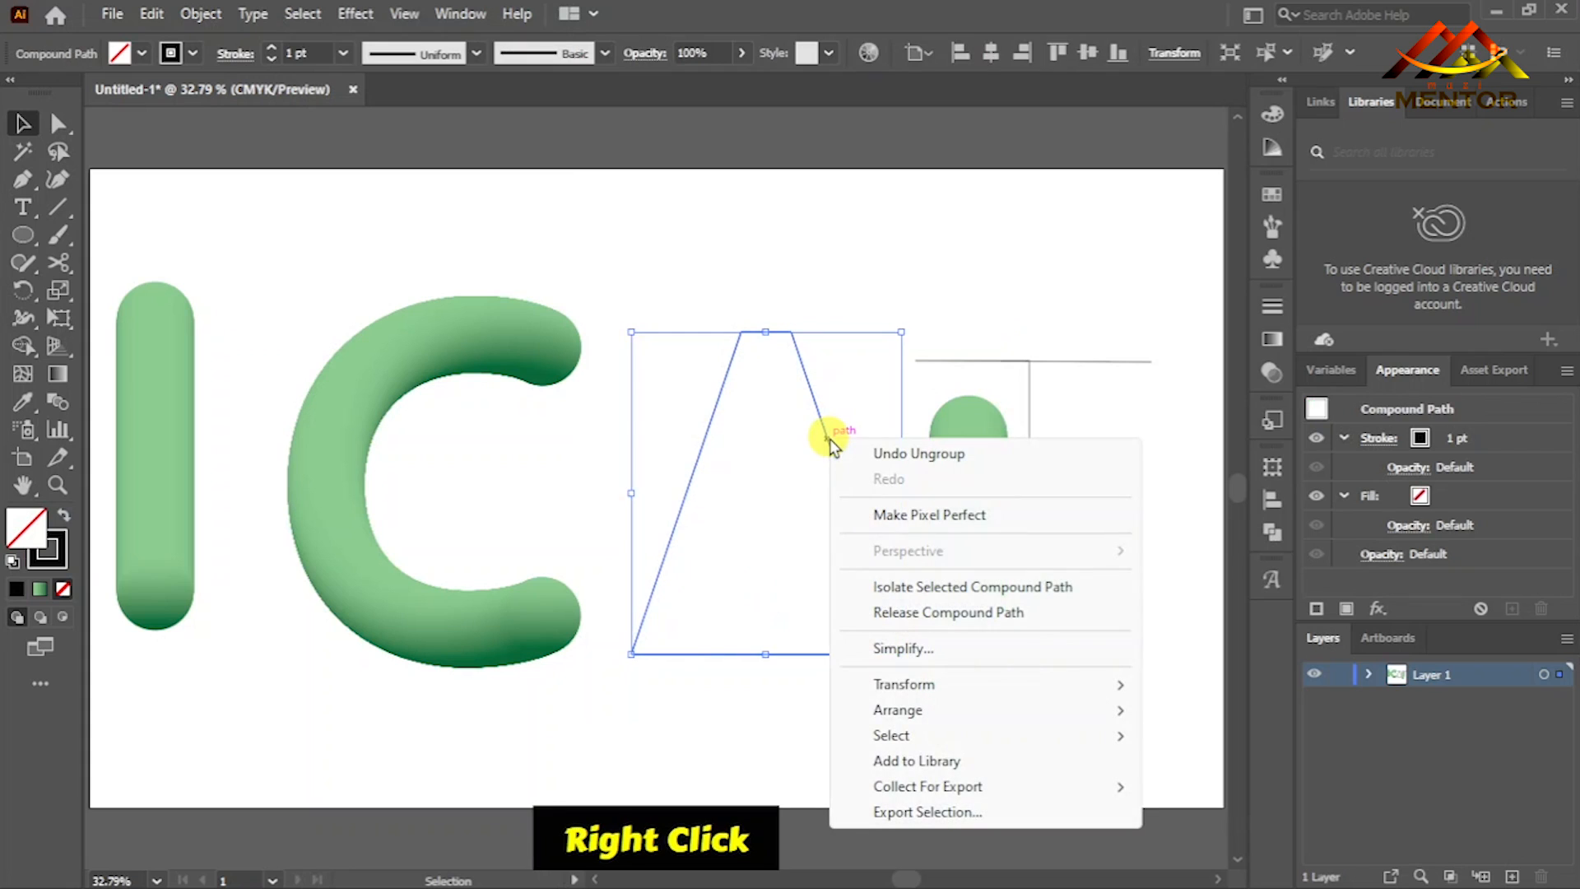
pyautogui.click(926, 613)
# - Replace the copied blend's spine with the released A path and clear the selection
pyautogui.click(877, 619)
pyautogui.click(881, 600)
pyautogui.keyDown('shift'); pyautogui.click(970, 600); pyautogui.keyUp('shift')
pyautogui.click(201, 13)
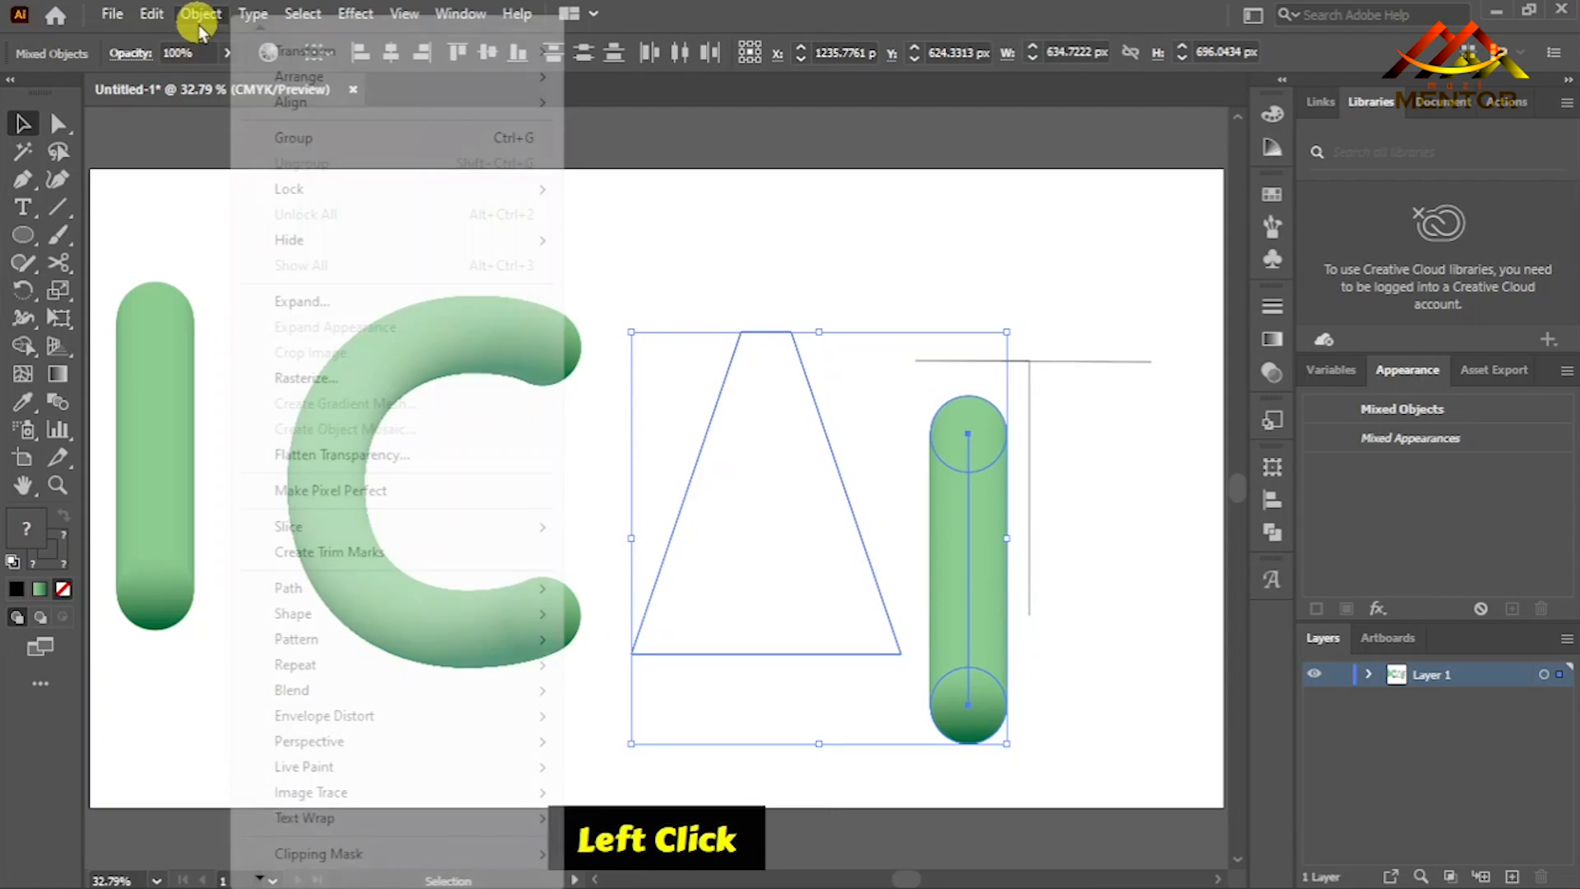
pyautogui.moveTo(552, 691)
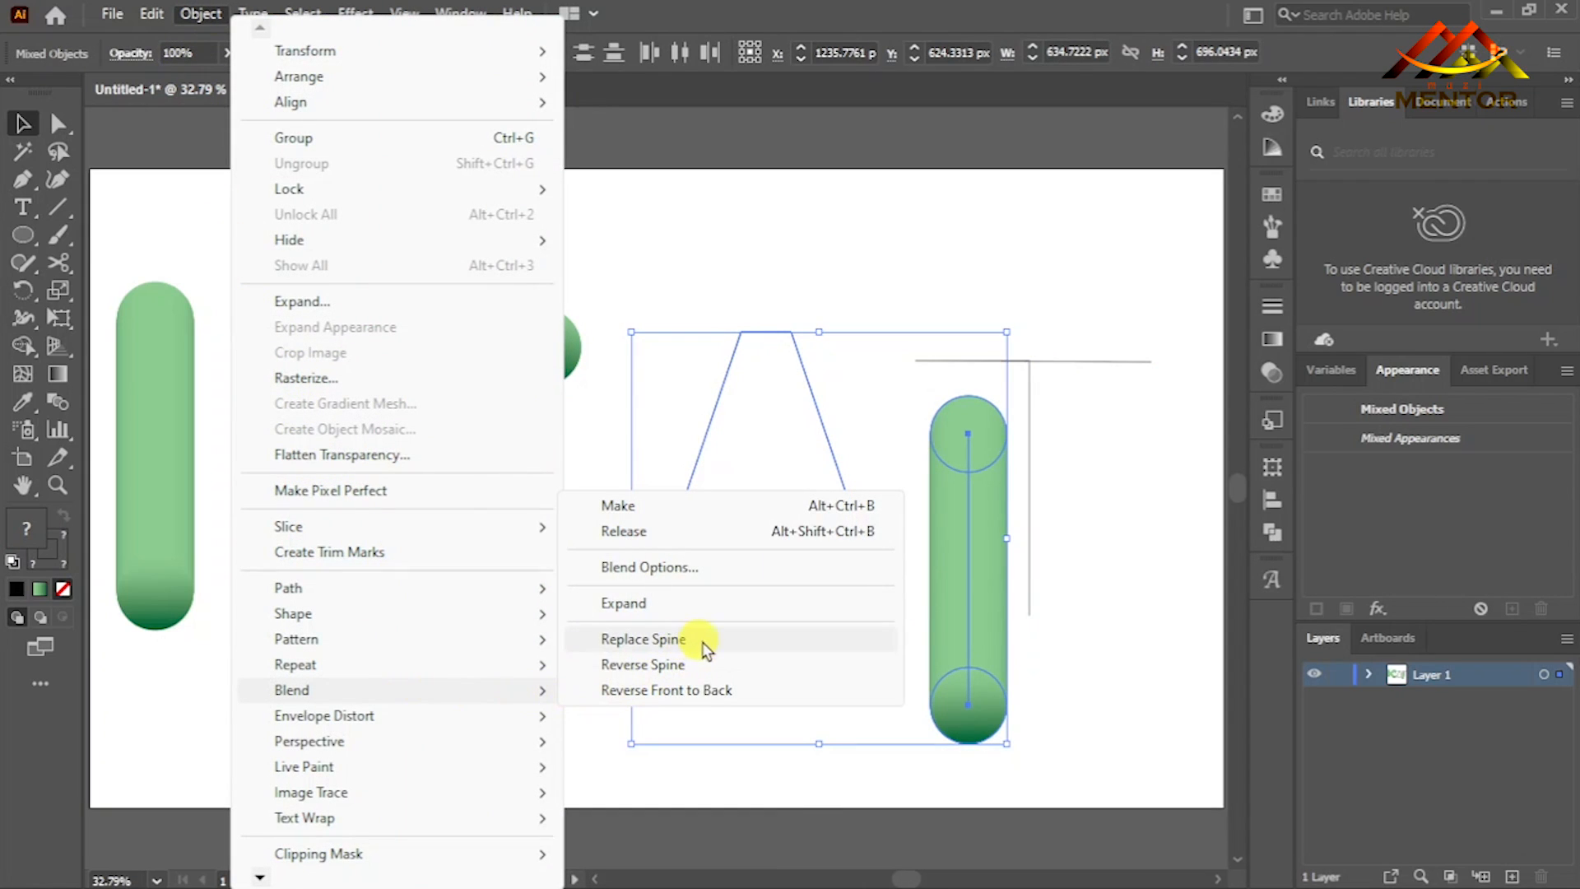
pyautogui.click(724, 638)
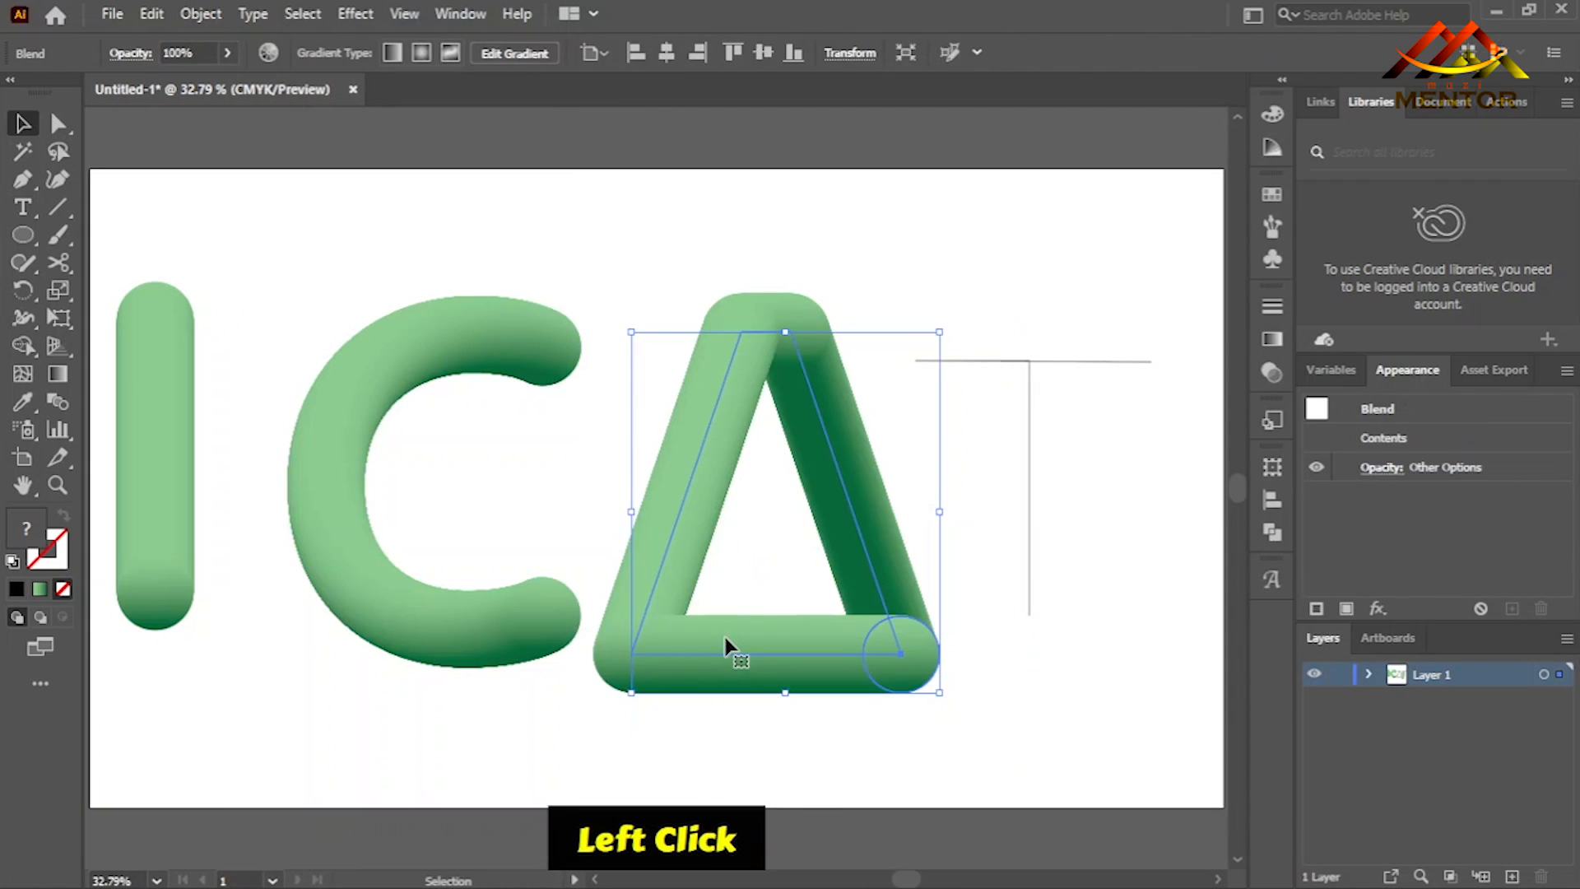
pyautogui.click(827, 735)
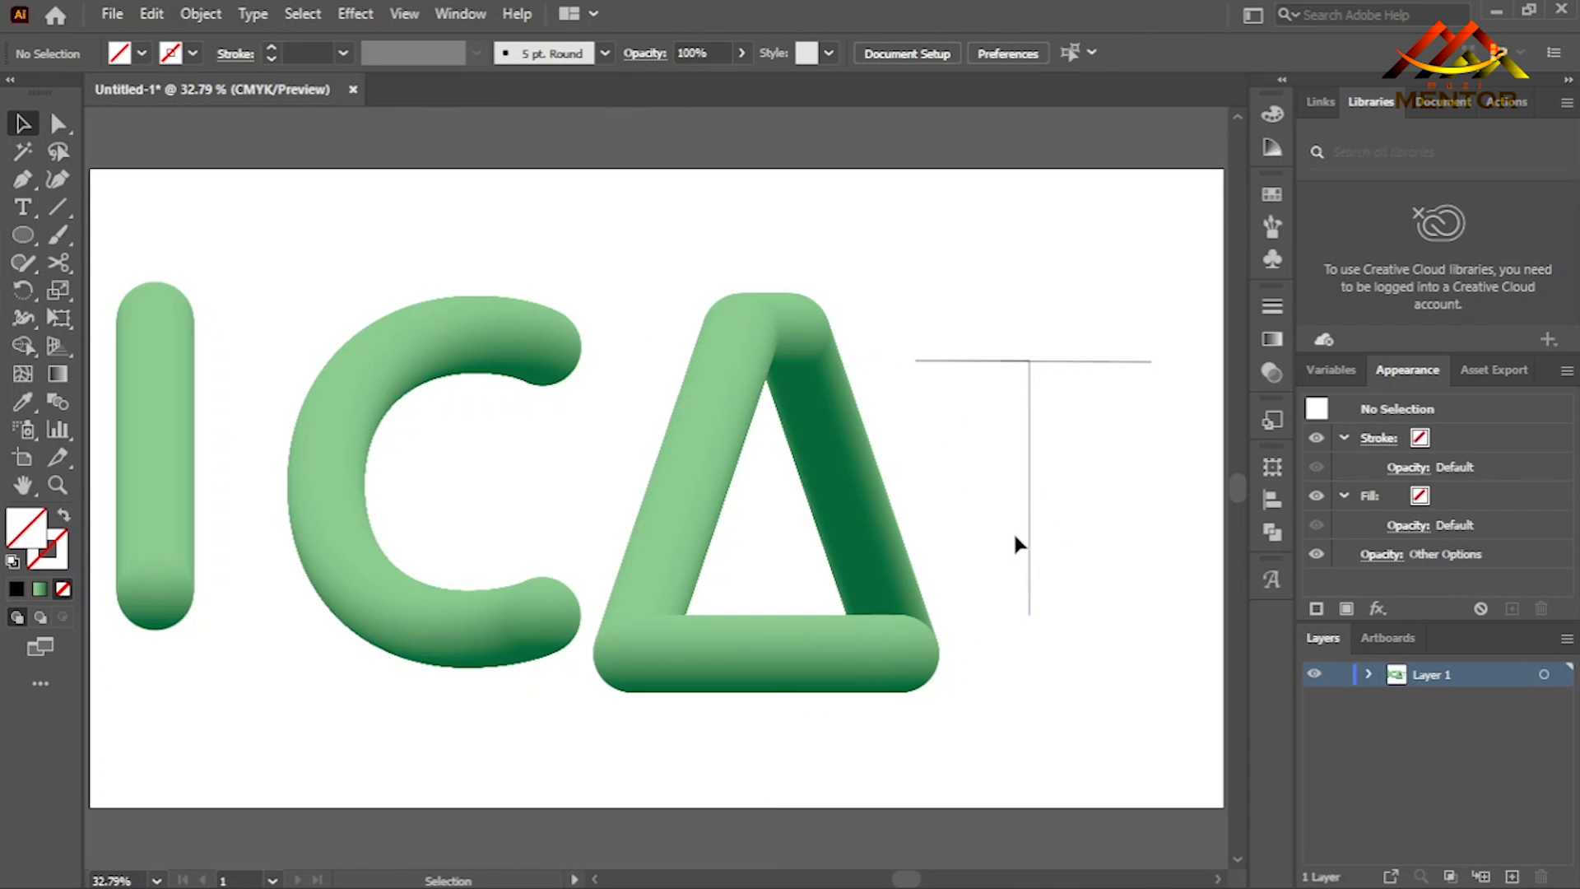
# - Duplicate the straight green blend beside the T's stem, below the end of its crossbar, and select the T path
pyautogui.click(1029, 514)
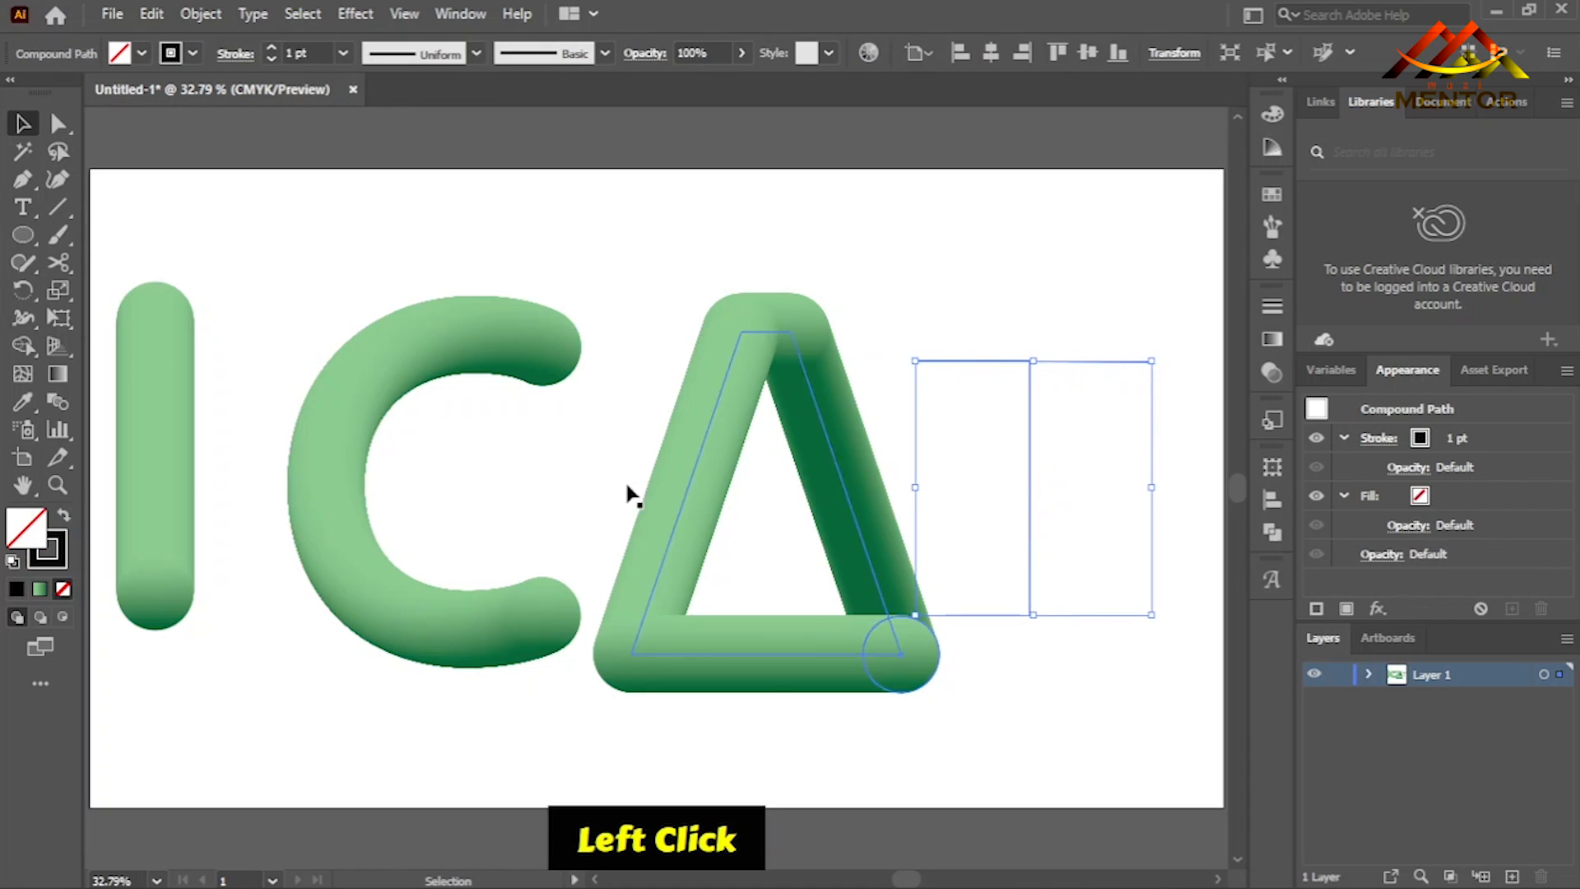
pyautogui.click(158, 463)
pyautogui.keyDown('shift'); pyautogui.click(158, 459); pyautogui.keyUp('shift')
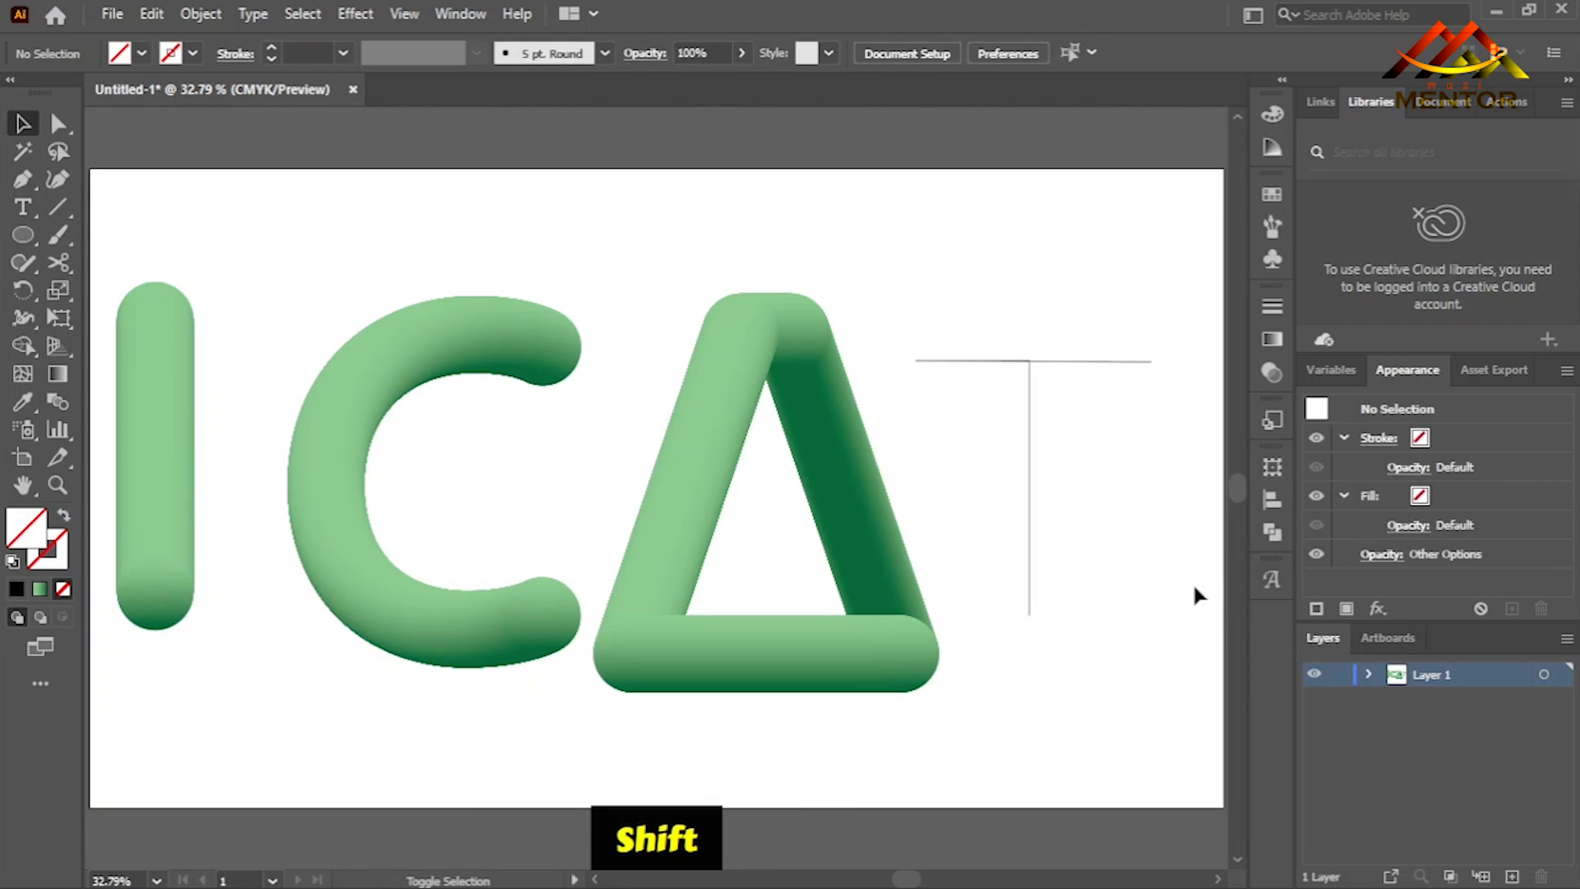
pyautogui.click(169, 495)
pyautogui.keyDown('shift'); pyautogui.click(167, 498); pyautogui.keyUp('shift')
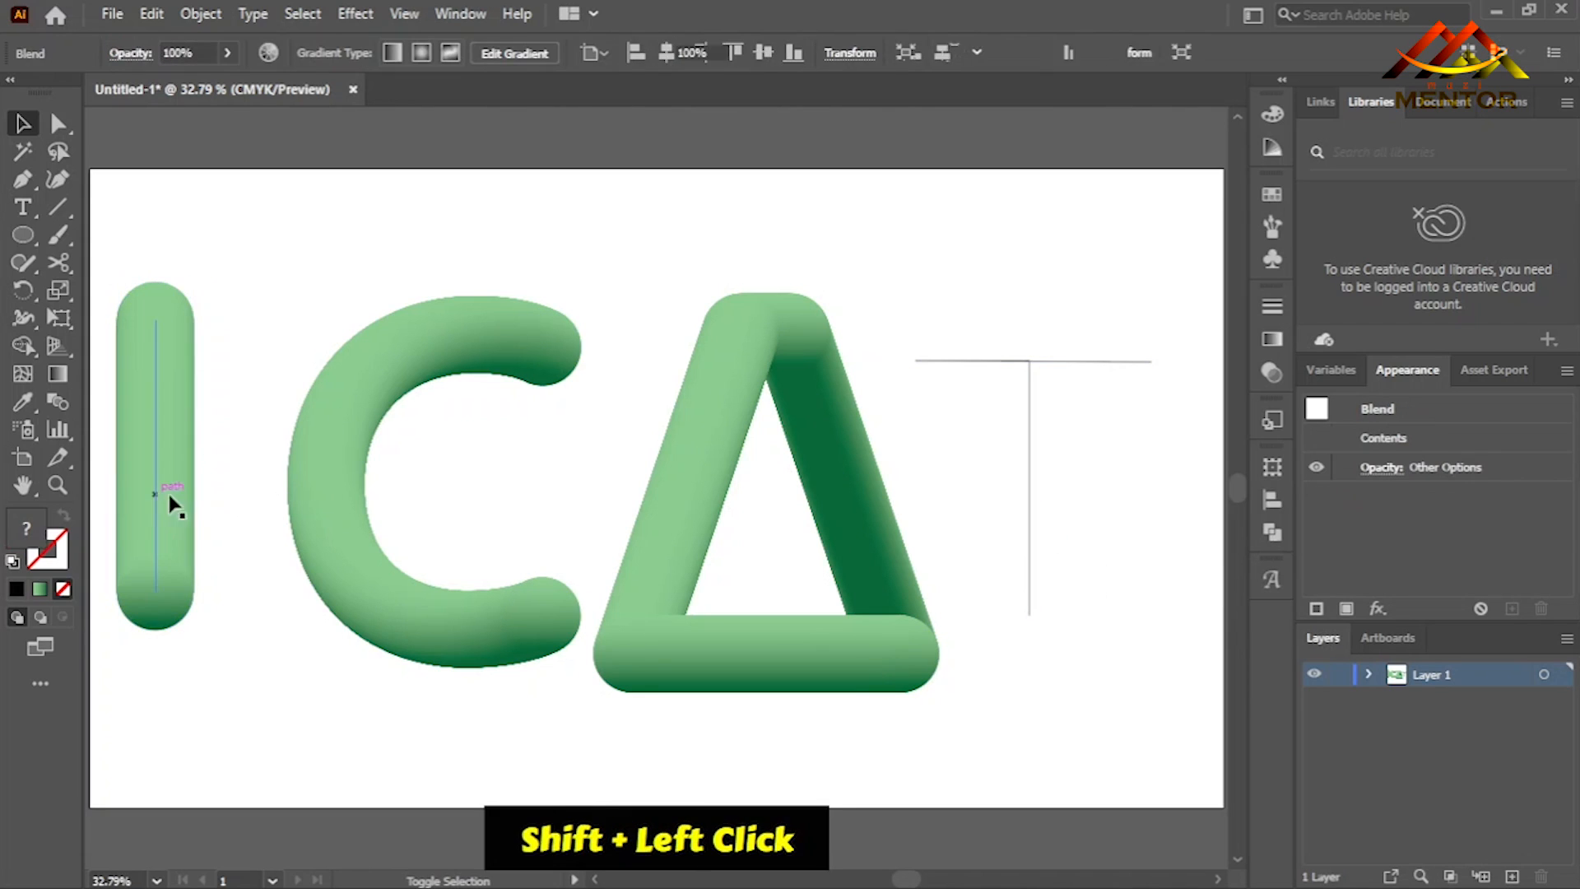
pyautogui.keyDown('shift'); pyautogui.click(171, 458); pyautogui.keyUp('shift')
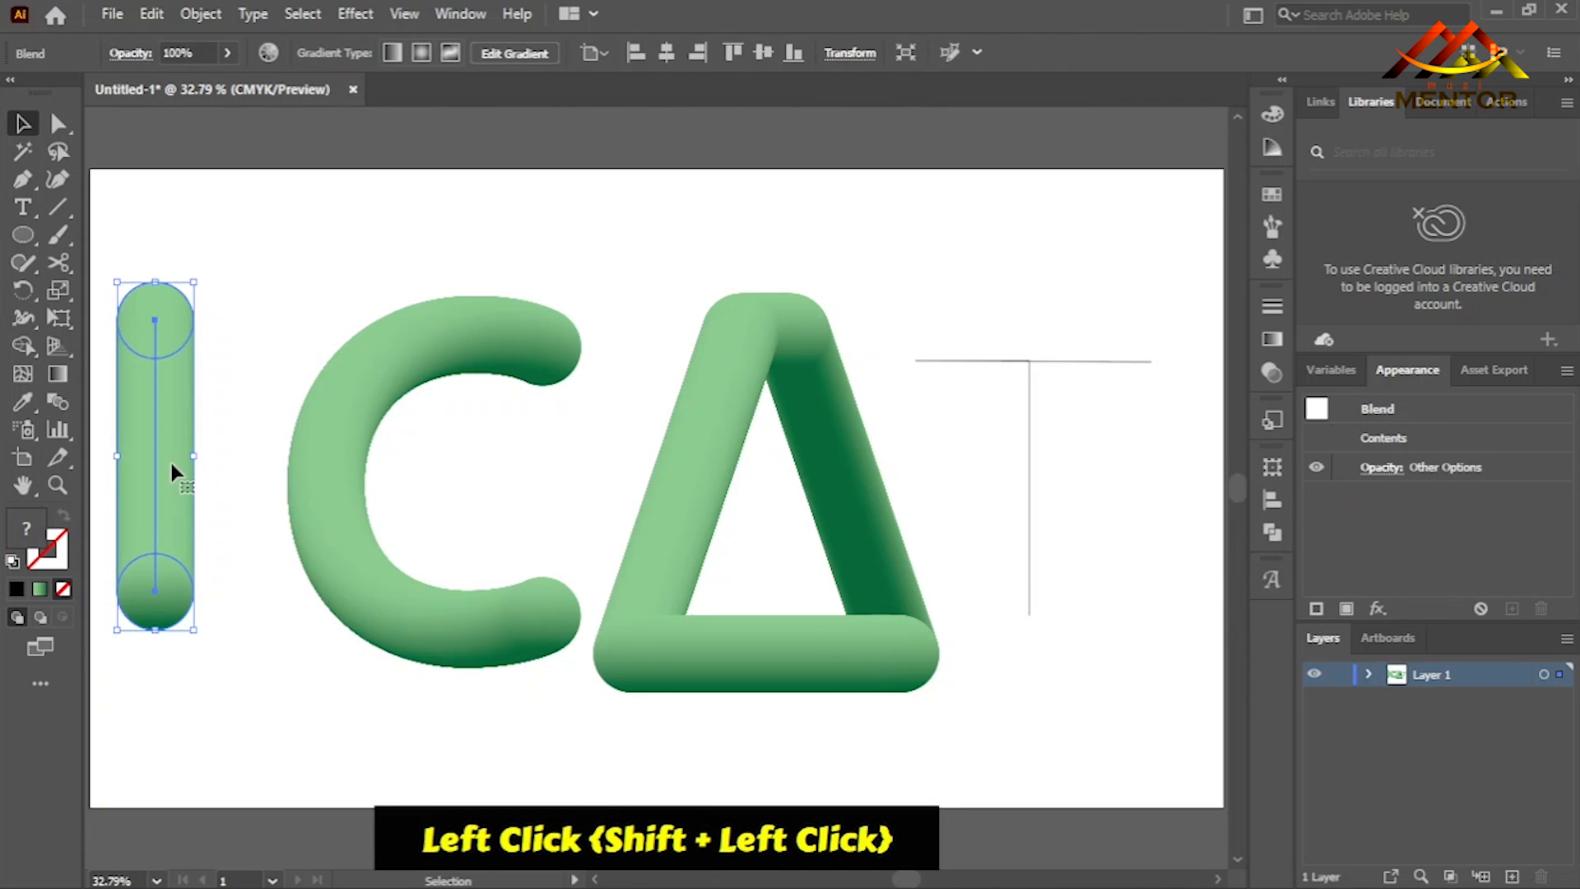
pyautogui.moveTo(171, 474); pyautogui.dragTo(1139, 609)
pyautogui.click(1037, 518)
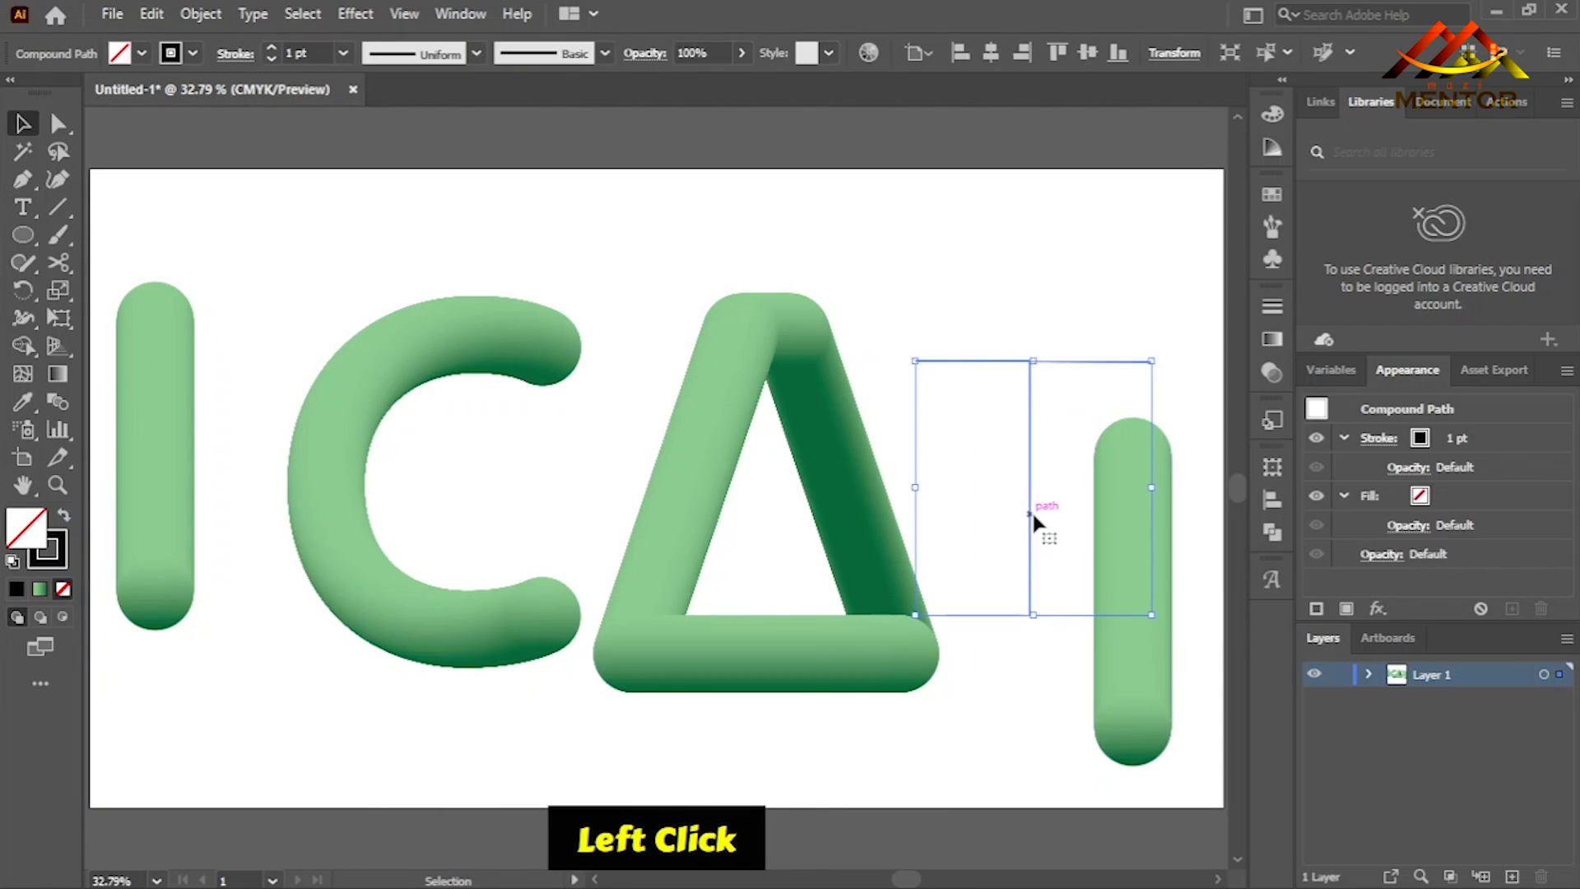
# - Release the T's compound path, replace the straight blend copy's spine with the T path, and clear the selection
pyautogui.rightClick(1030, 509)
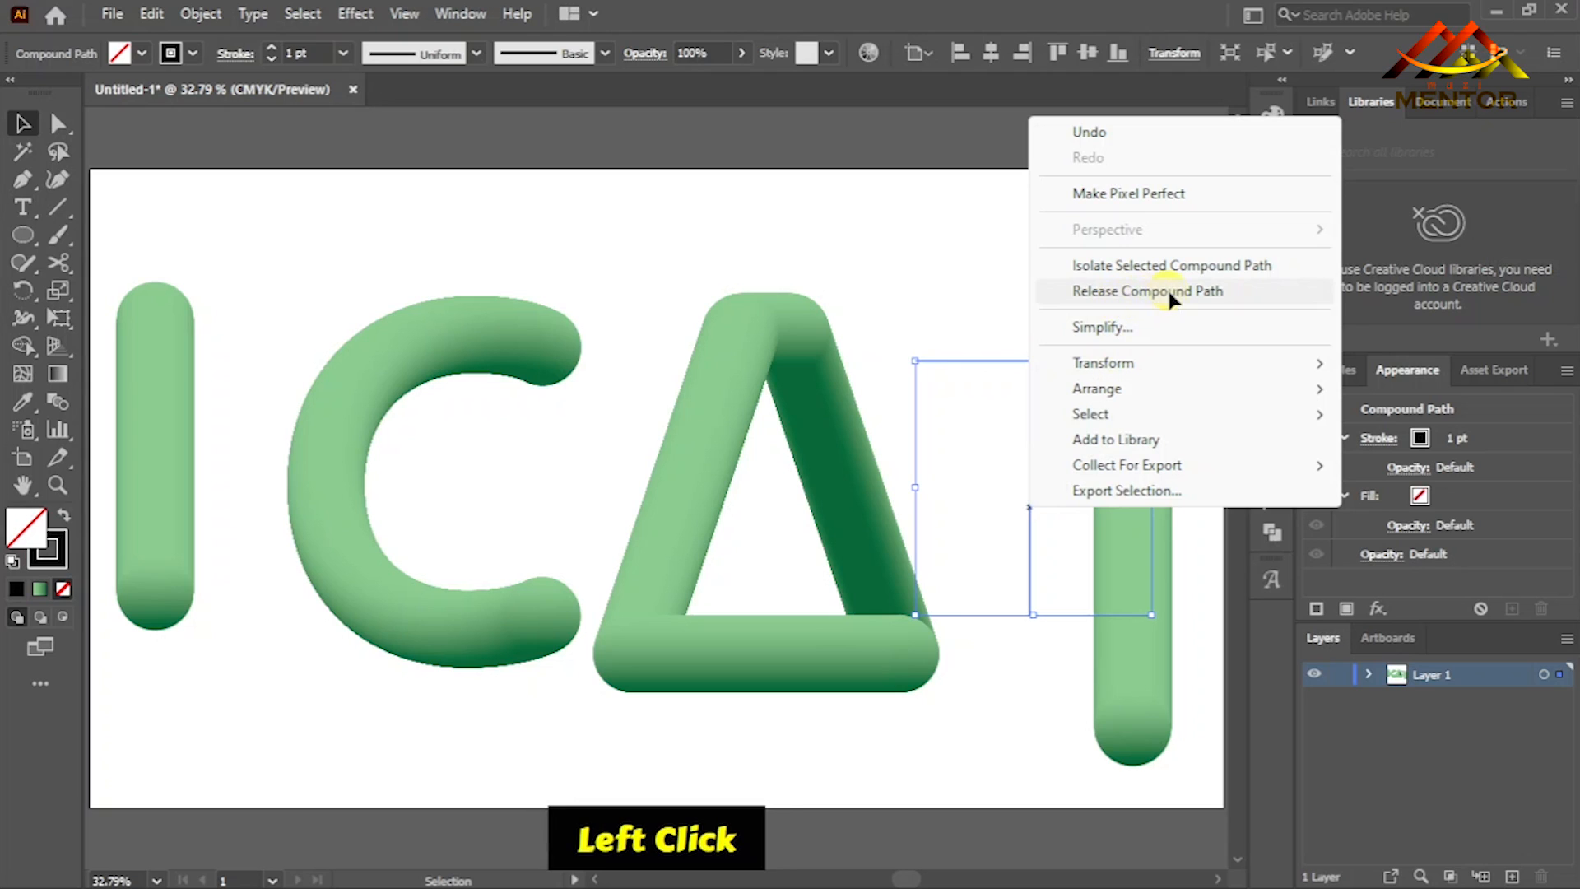
pyautogui.click(1120, 311)
pyautogui.keyDown('shift'); pyautogui.click(1136, 652); pyautogui.keyUp('shift')
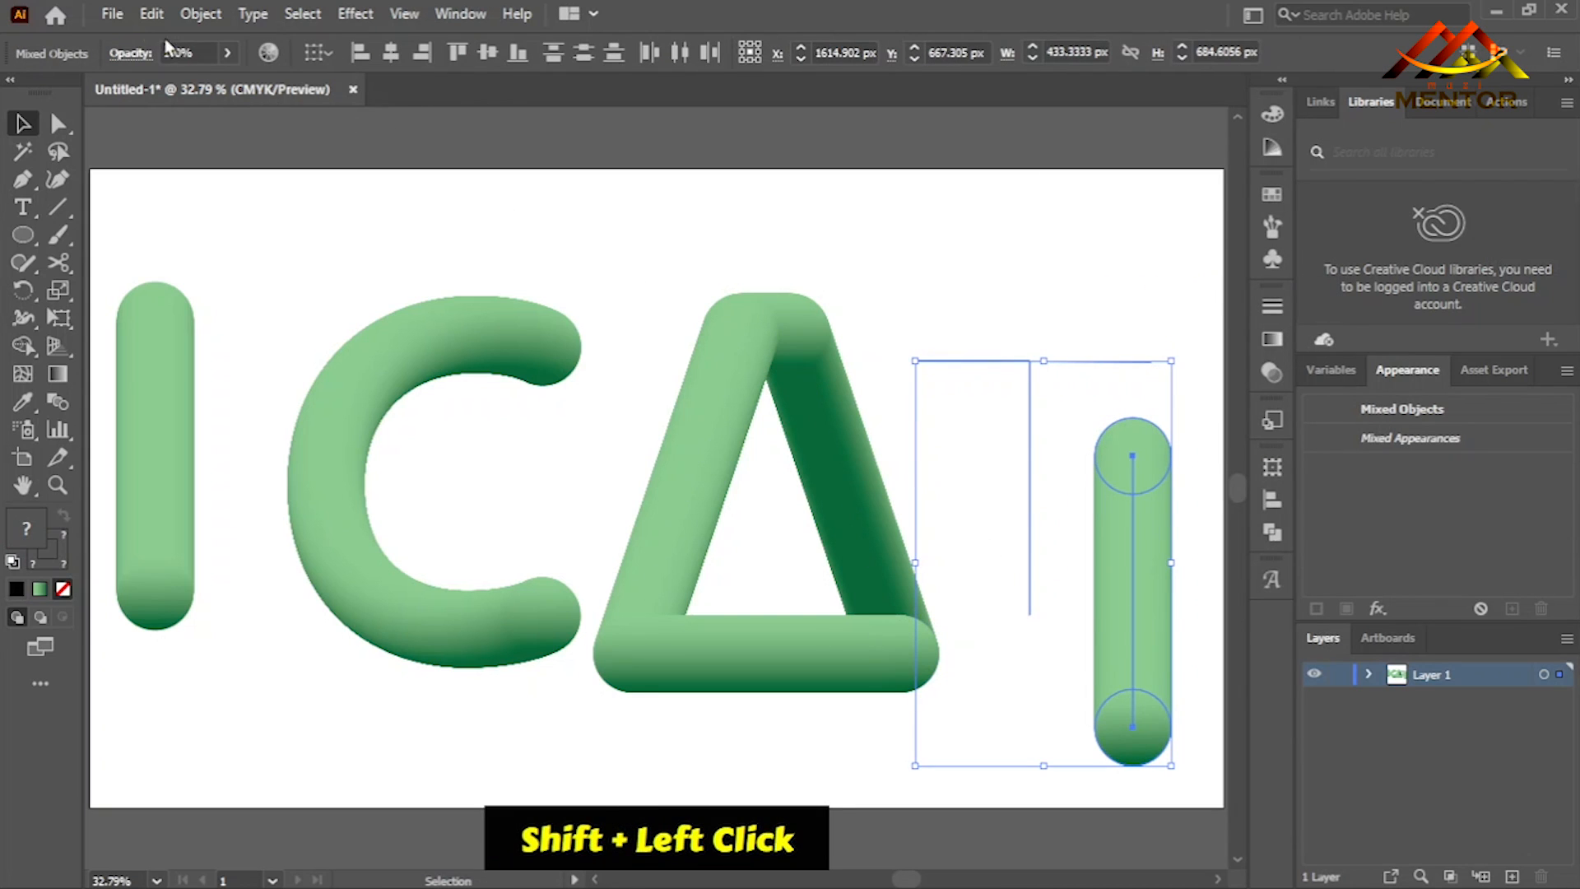
pyautogui.click(199, 15)
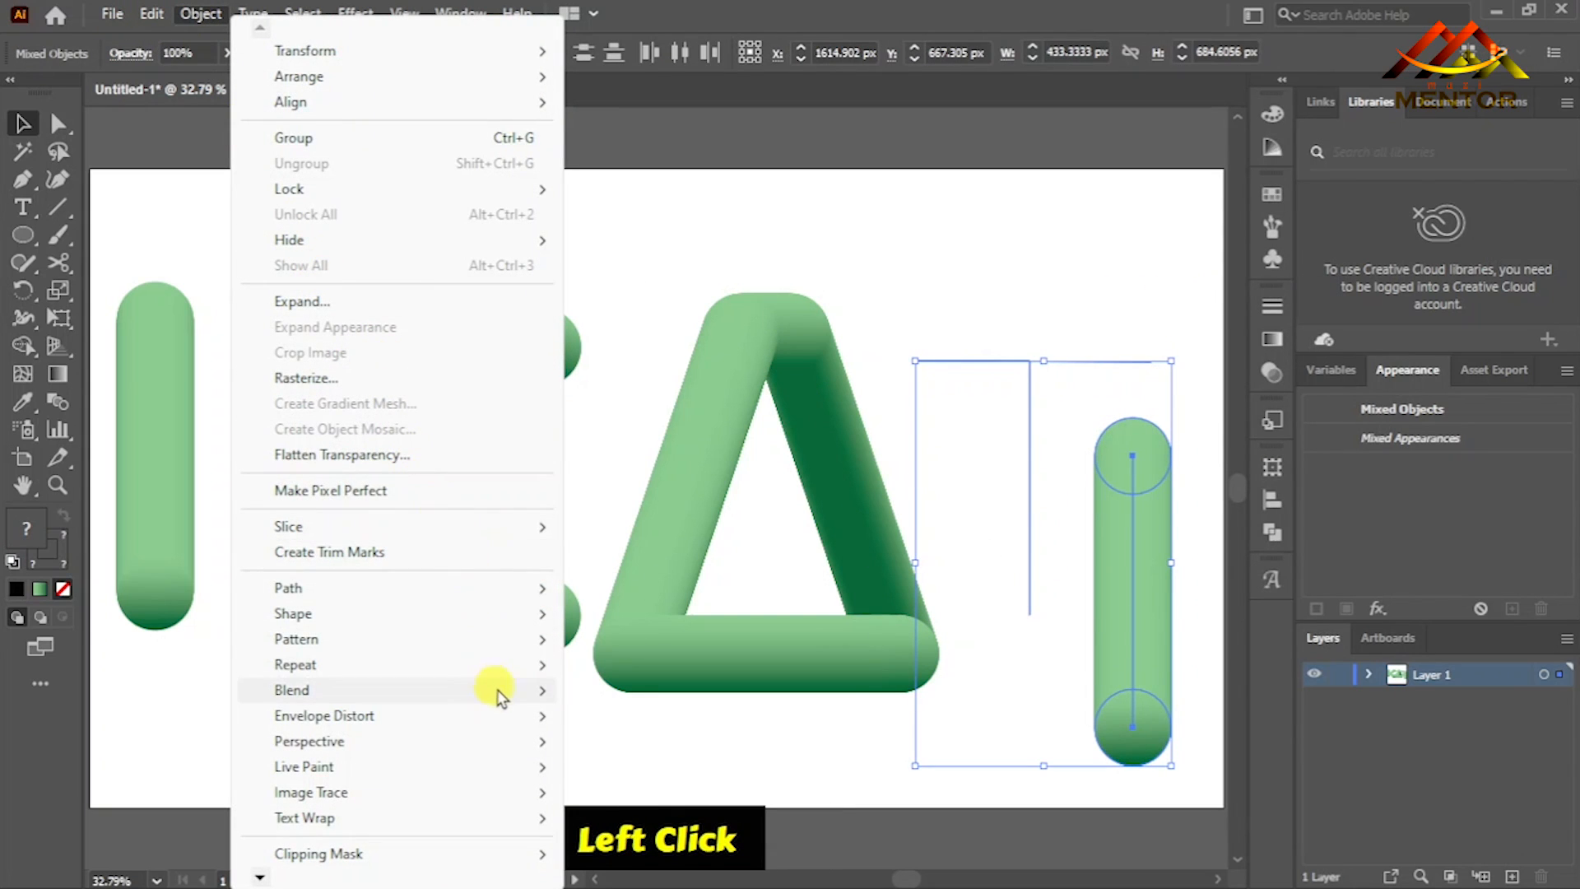
pyautogui.moveTo(570, 696)
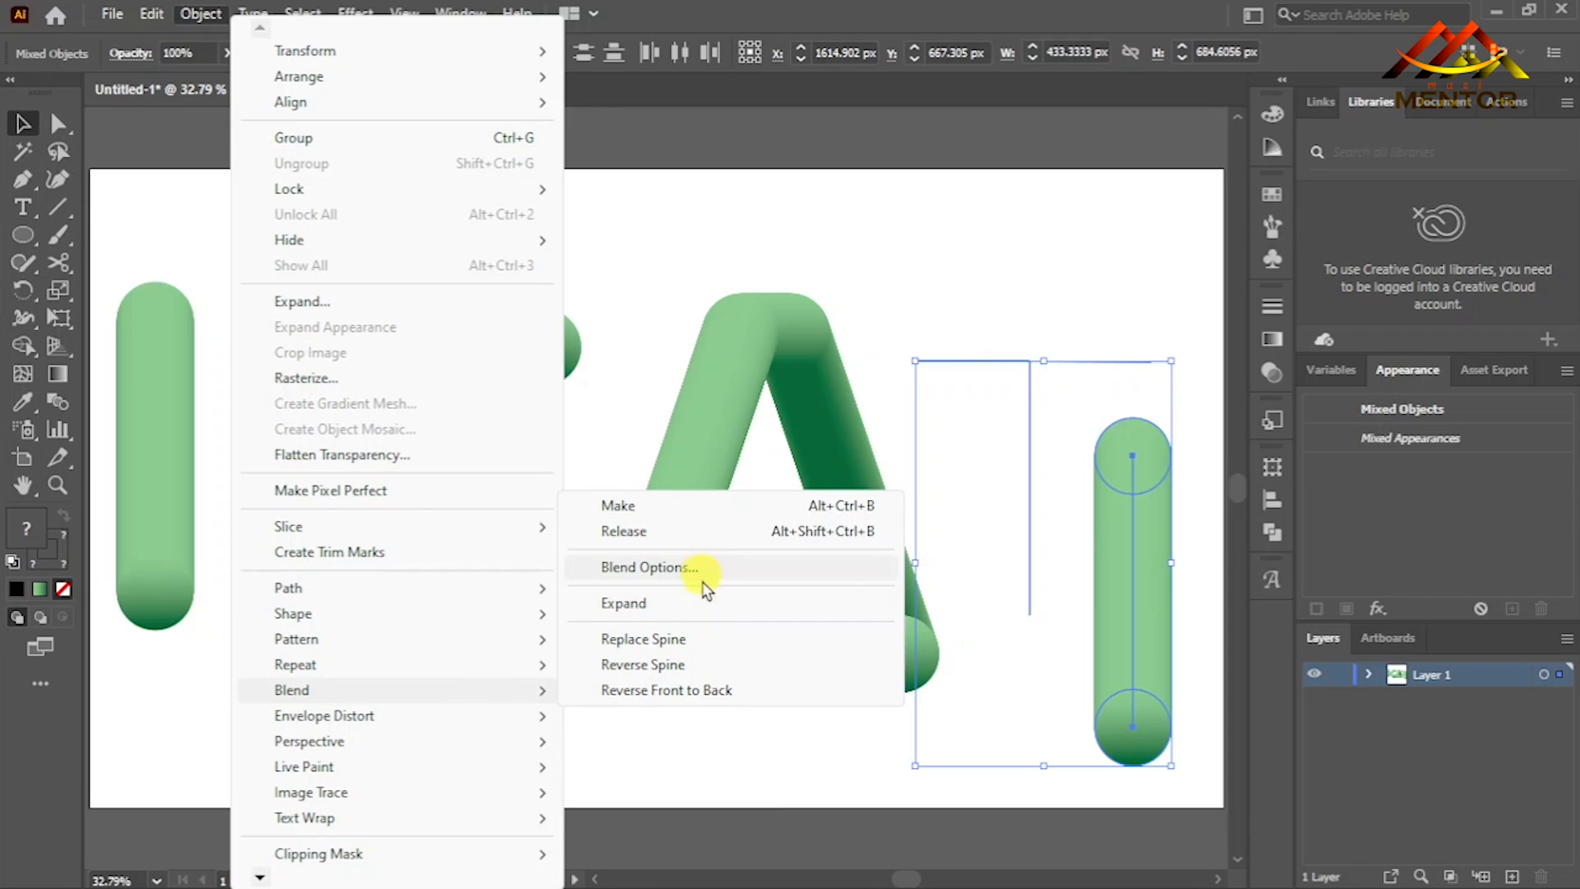
pyautogui.click(702, 639)
pyautogui.click(1093, 724)
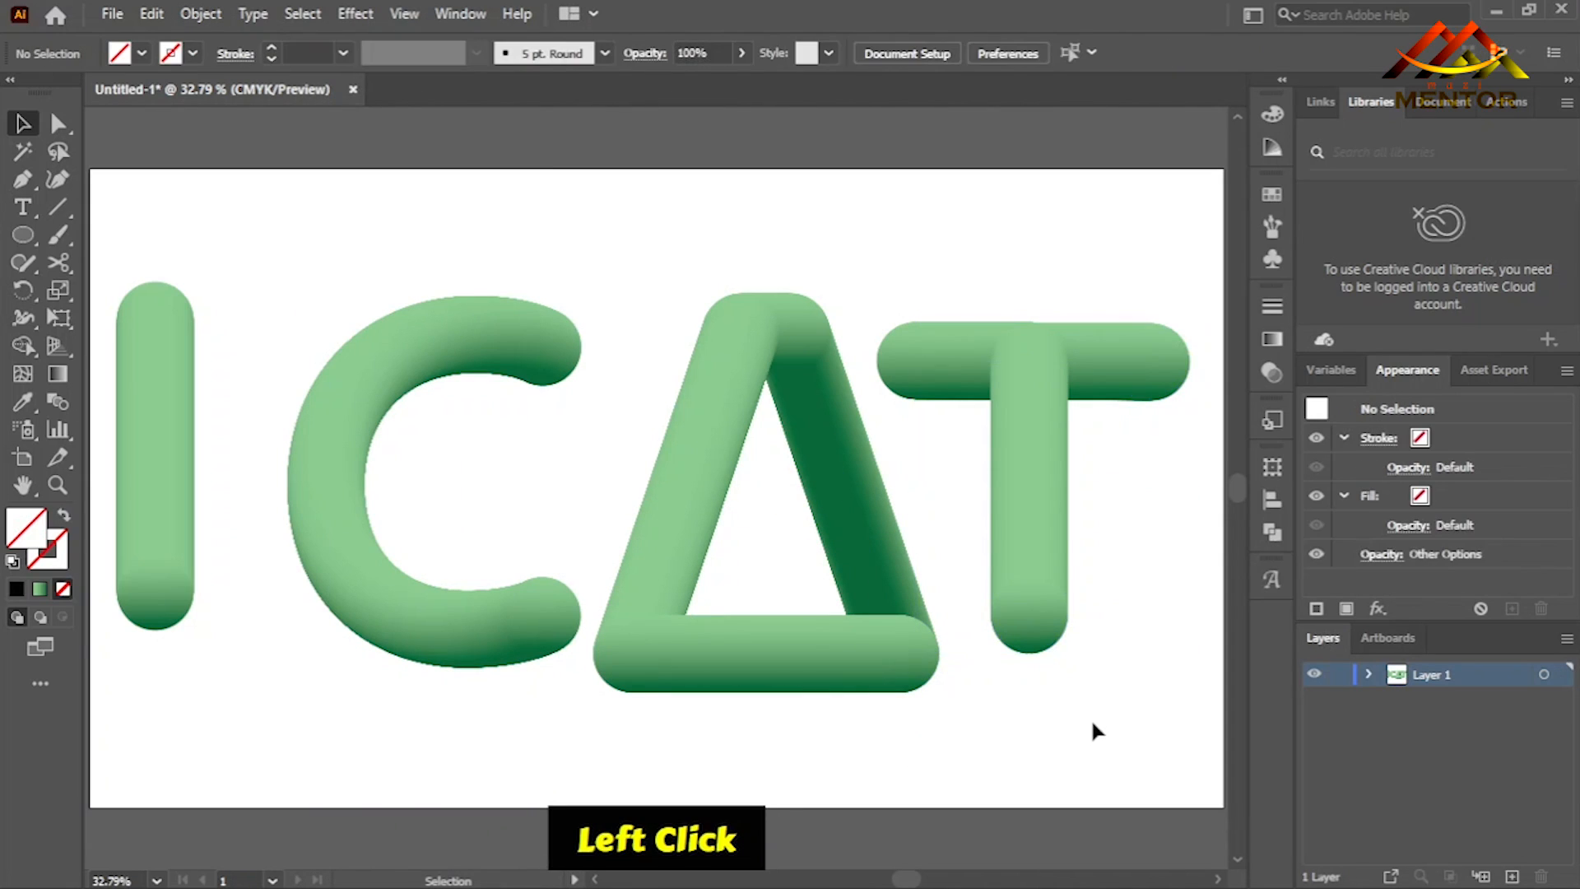
# - Enlarge the T blend proportionally, keeping its top edge in place and extending its stem downward
pyautogui.click(1039, 581)
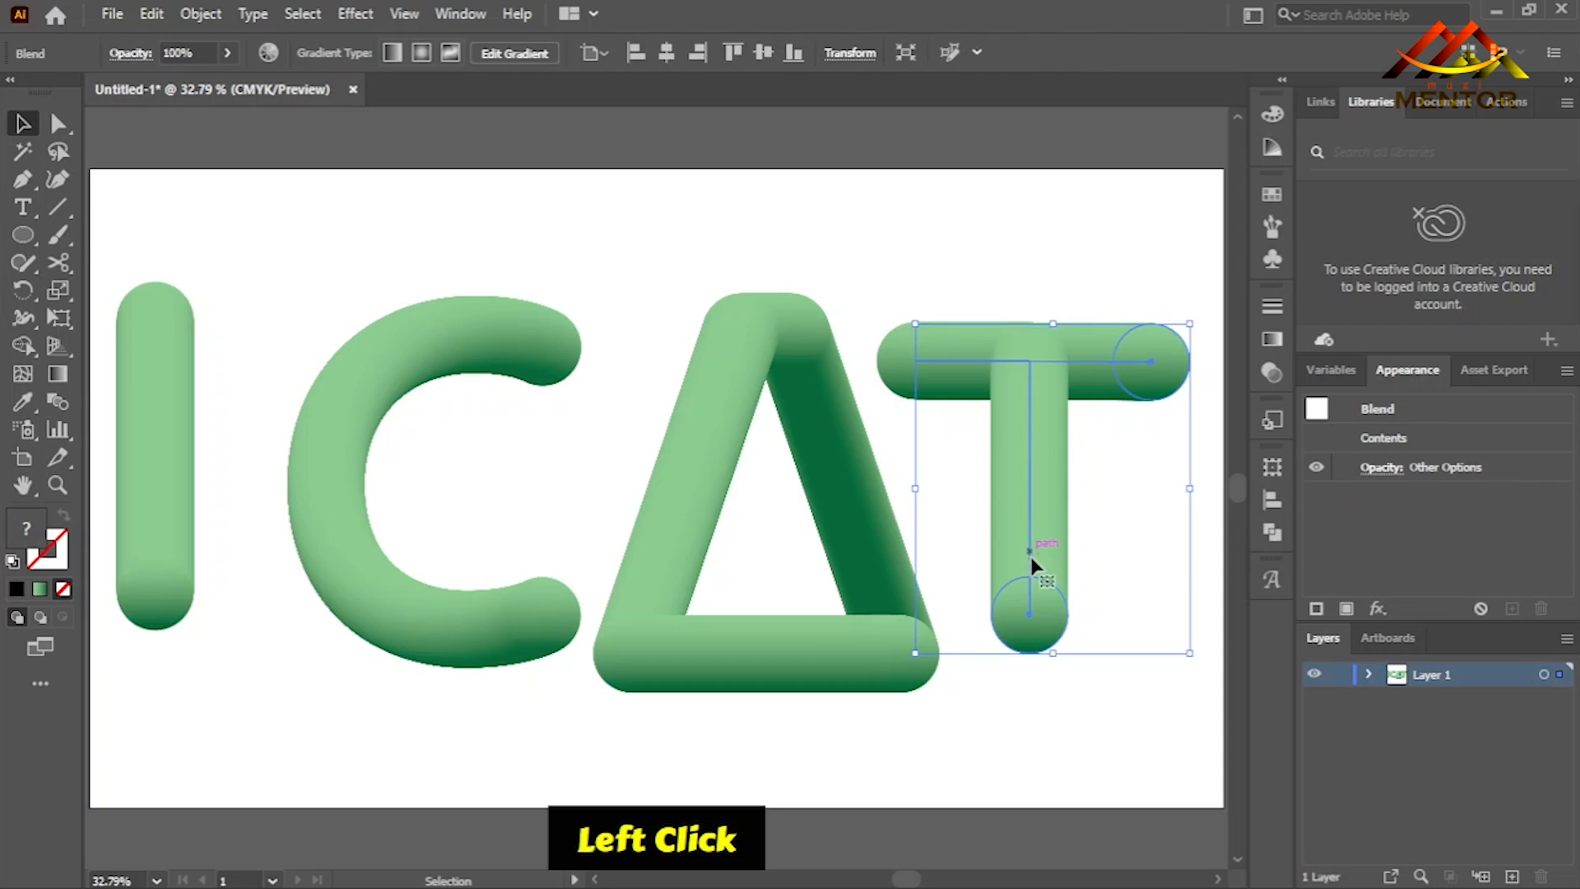
pyautogui.moveTo(1054, 656); pyautogui.dragTo(1053, 708)
pyautogui.hotkey('ctrl', 'z')
pyautogui.click(581, 410)
# - Move the spare straight blend off the artboard into the empty area beside the C
pyautogui.click(407, 377)
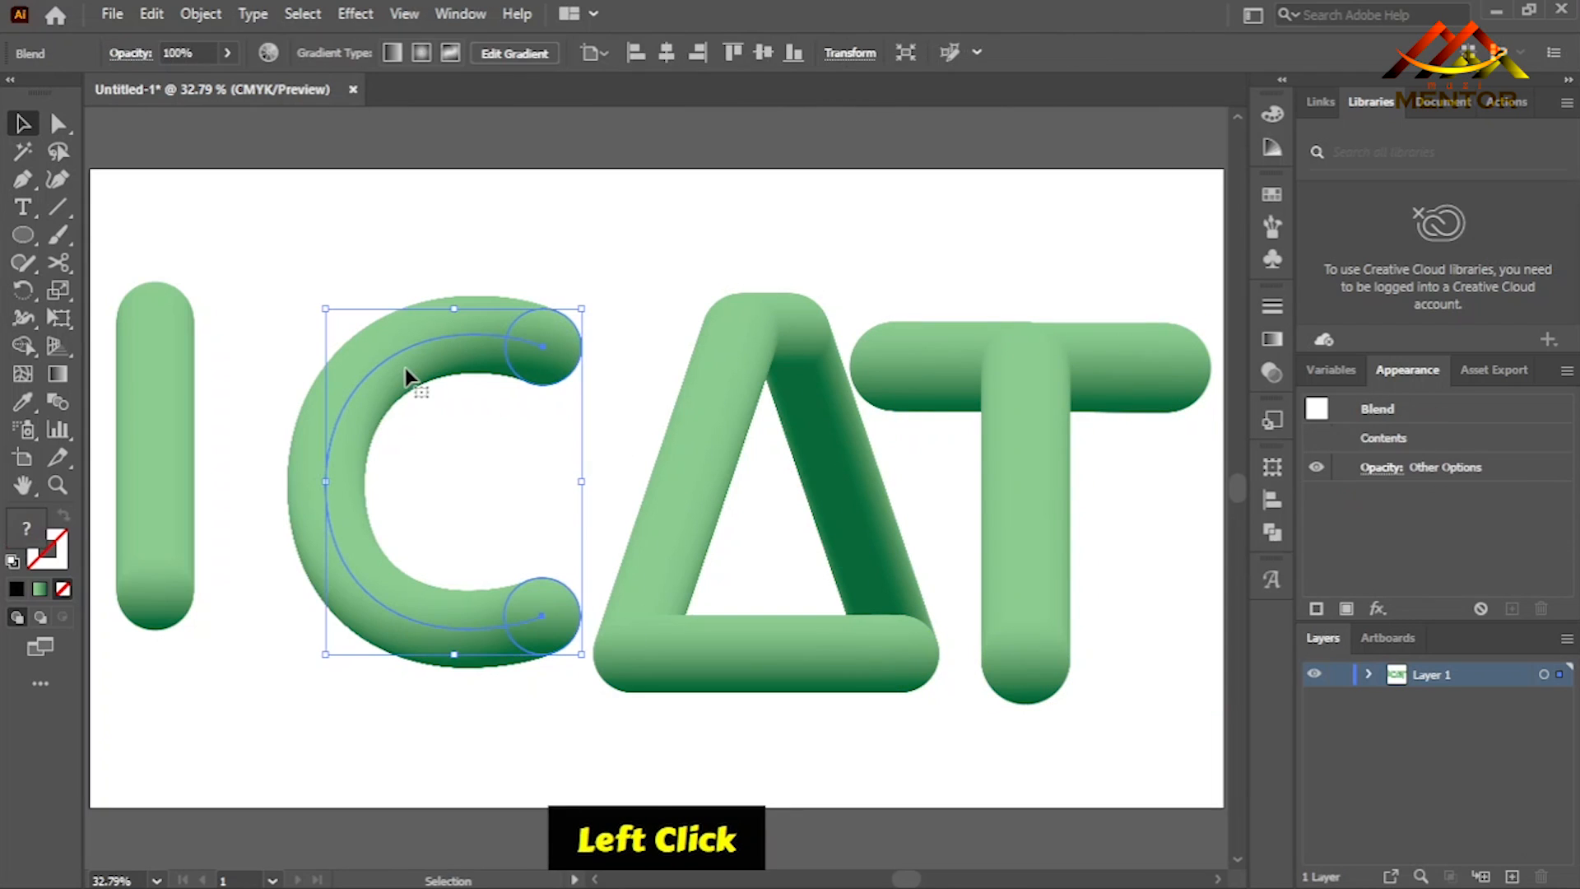
pyautogui.hotkey('ctrl', '-')
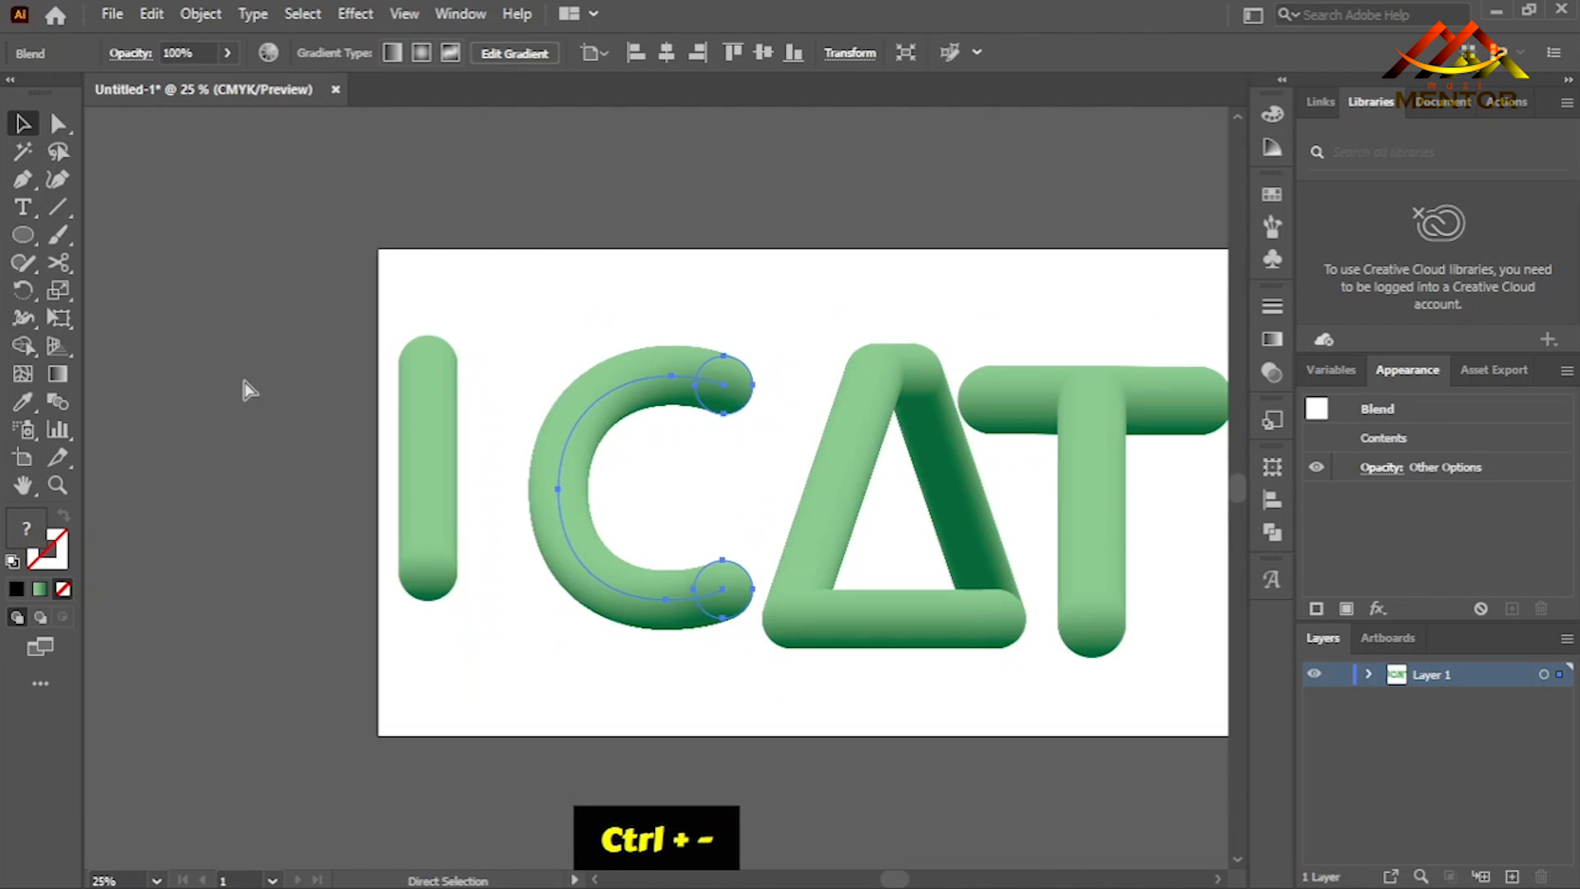
pyautogui.click(421, 458)
pyautogui.moveTo(319, 459); pyautogui.dragTo(319, 459)
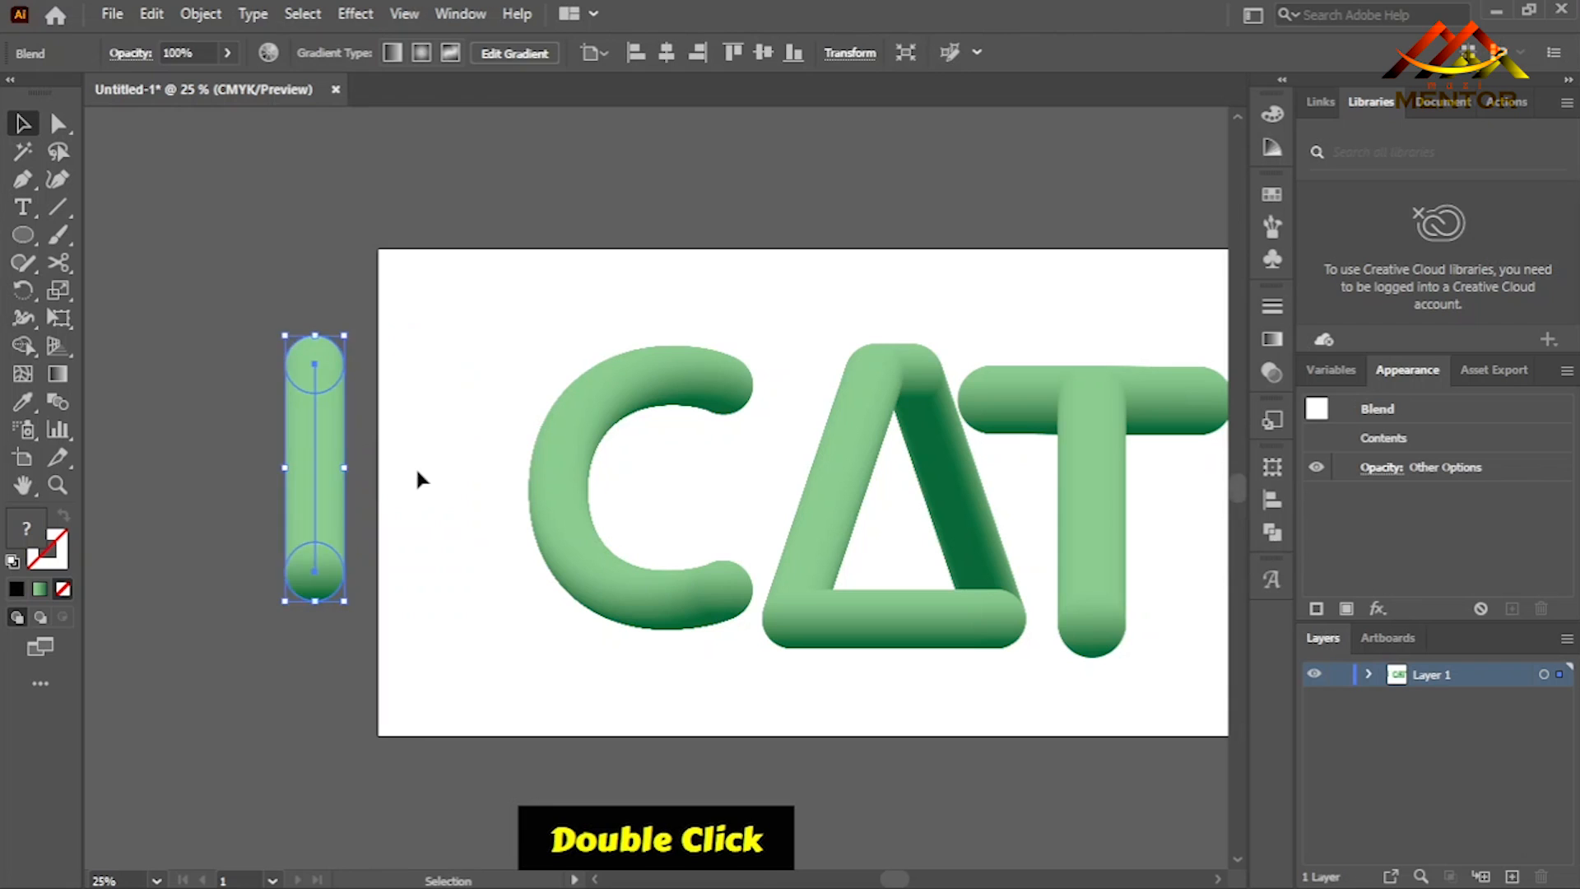
pyautogui.click(467, 479)
pyautogui.hotkey('ctrl', '0')
# - Shift the C and the A toward the artboard's left edge to spread the word across the page
pyautogui.moveTo(356, 398); pyautogui.dragTo(232, 392)
pyautogui.moveTo(658, 517); pyautogui.dragTo(563, 504)
pyautogui.press('ctrl')
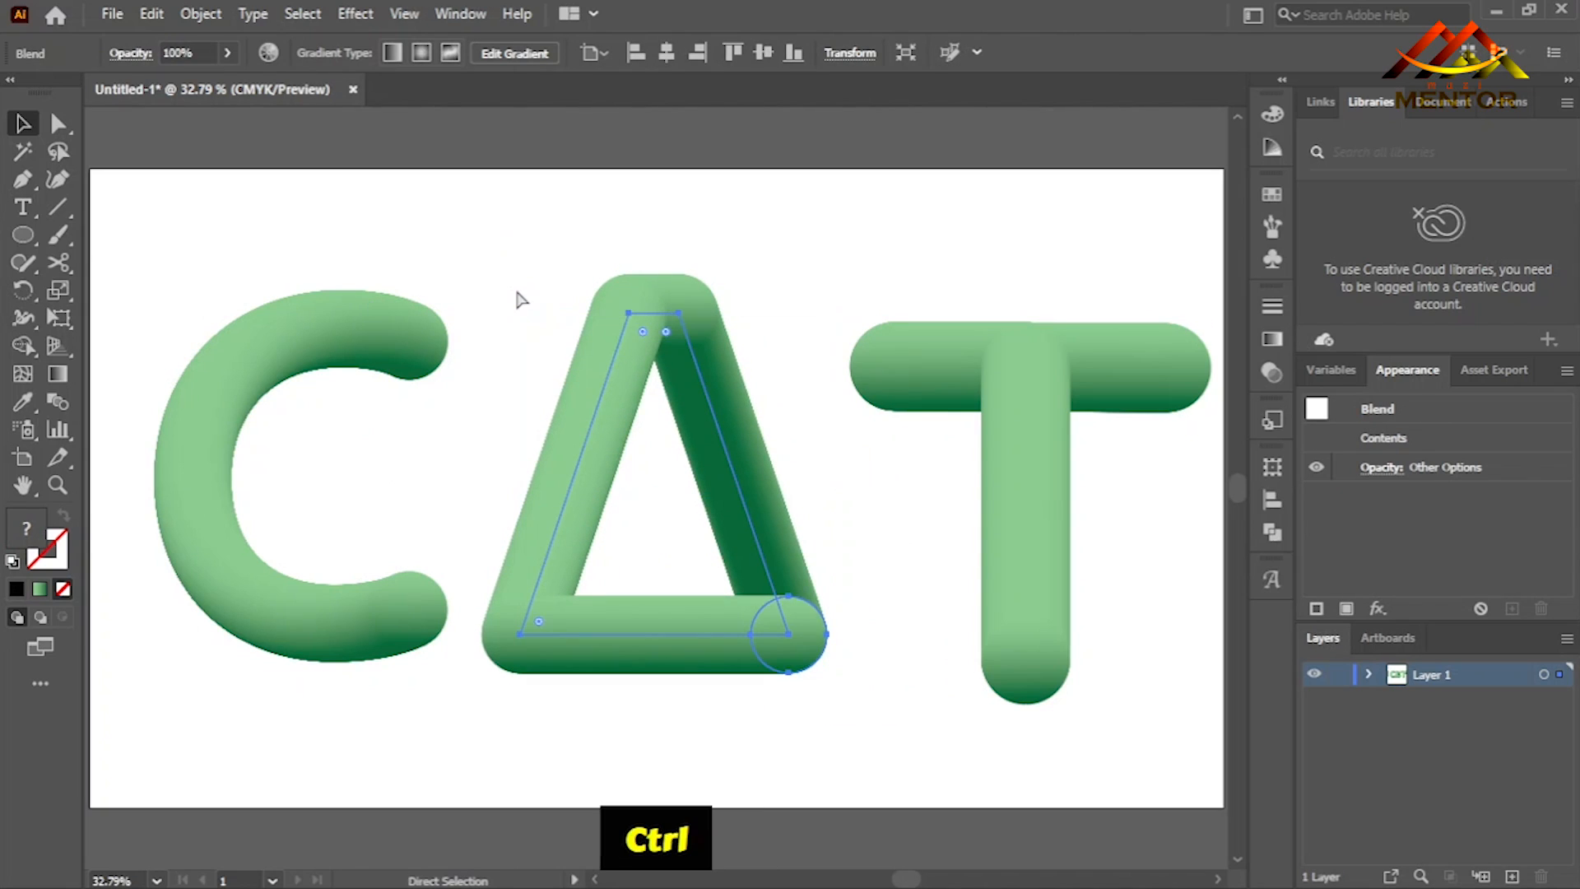
# - Show the rulers, place a horizontal guide along the C's bottom edge, and raise the A until its base sits on it
pyautogui.hotkey('ctrl', 'r')
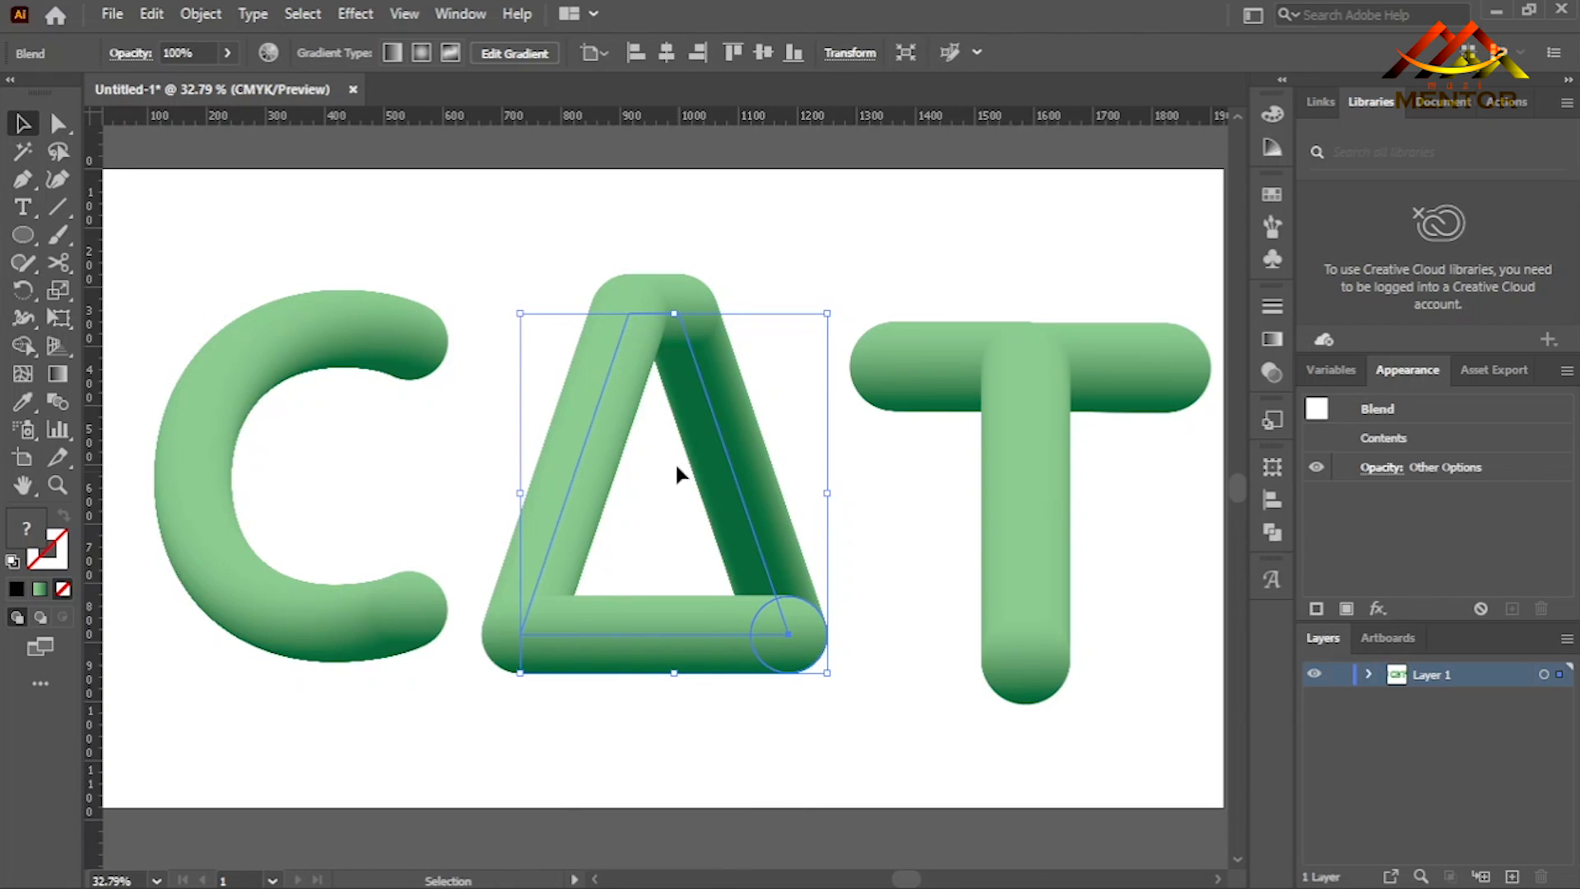
pyautogui.moveTo(592, 125); pyautogui.dragTo(575, 659)
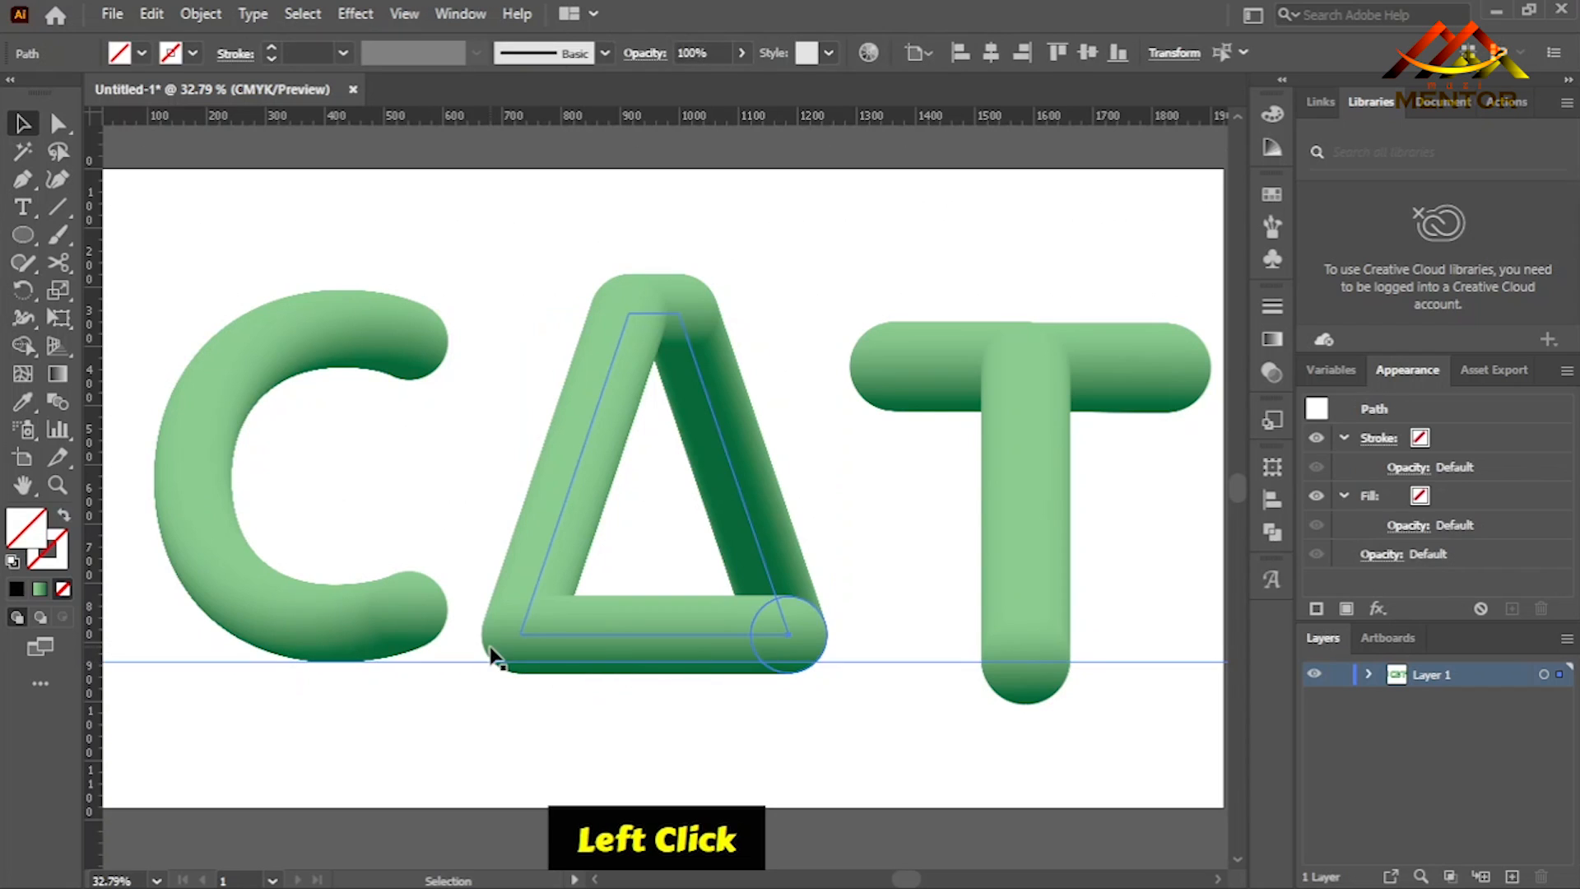
pyautogui.moveTo(540, 577); pyautogui.dragTo(540, 563)
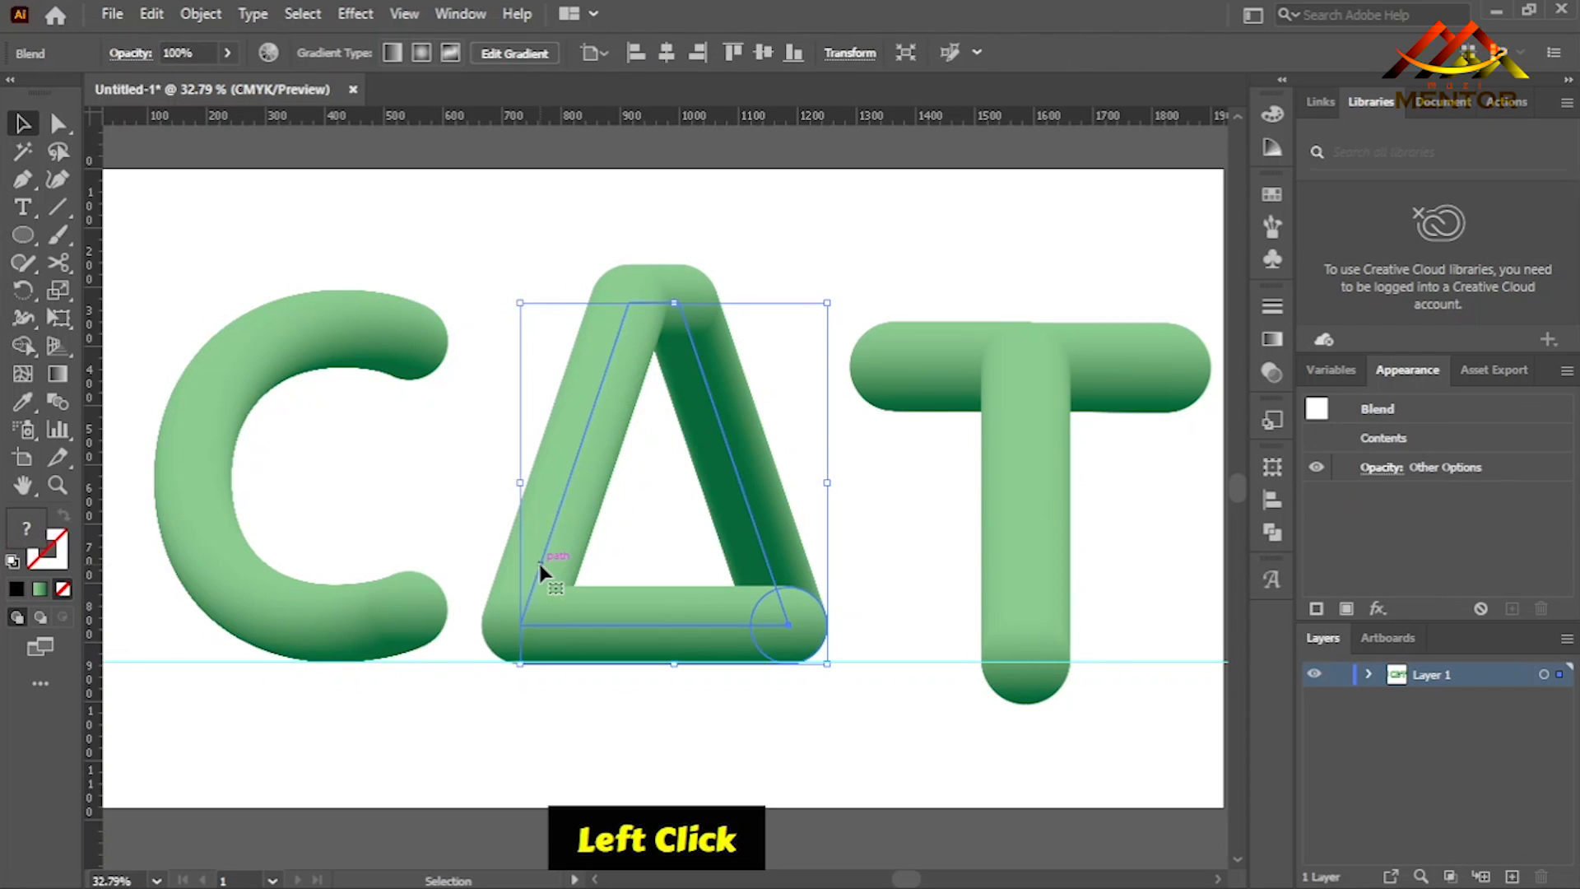
pyautogui.press('Up')
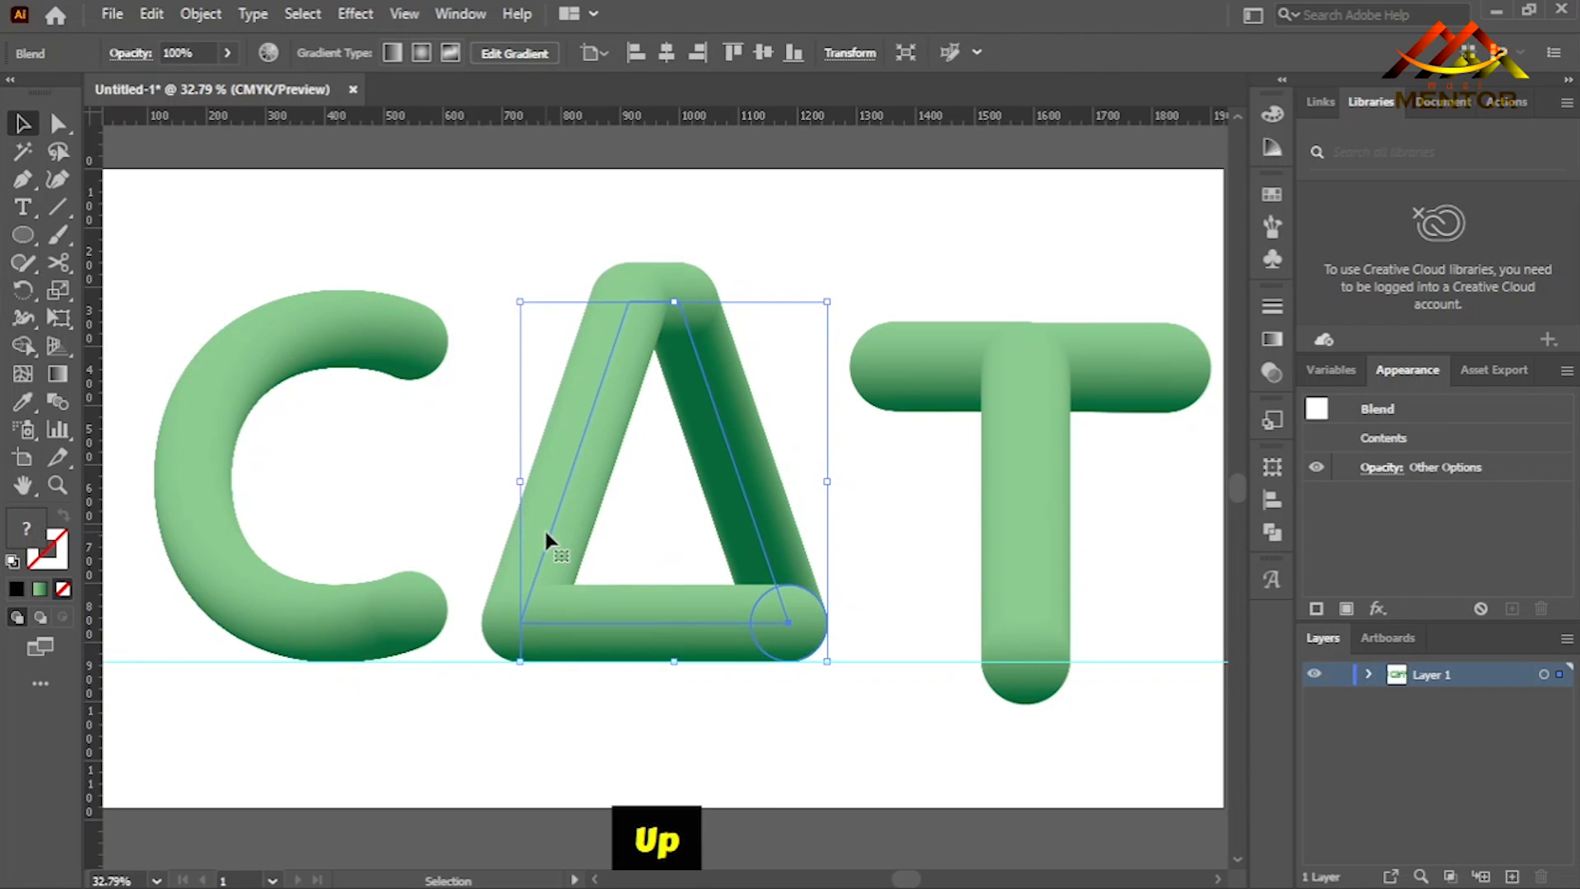
# - Place a second horizontal guide along the C's top edge and scale the A proportionally to fit between both guides
pyautogui.moveTo(598, 117); pyautogui.dragTo(671, 325)
pyautogui.click(619, 344)
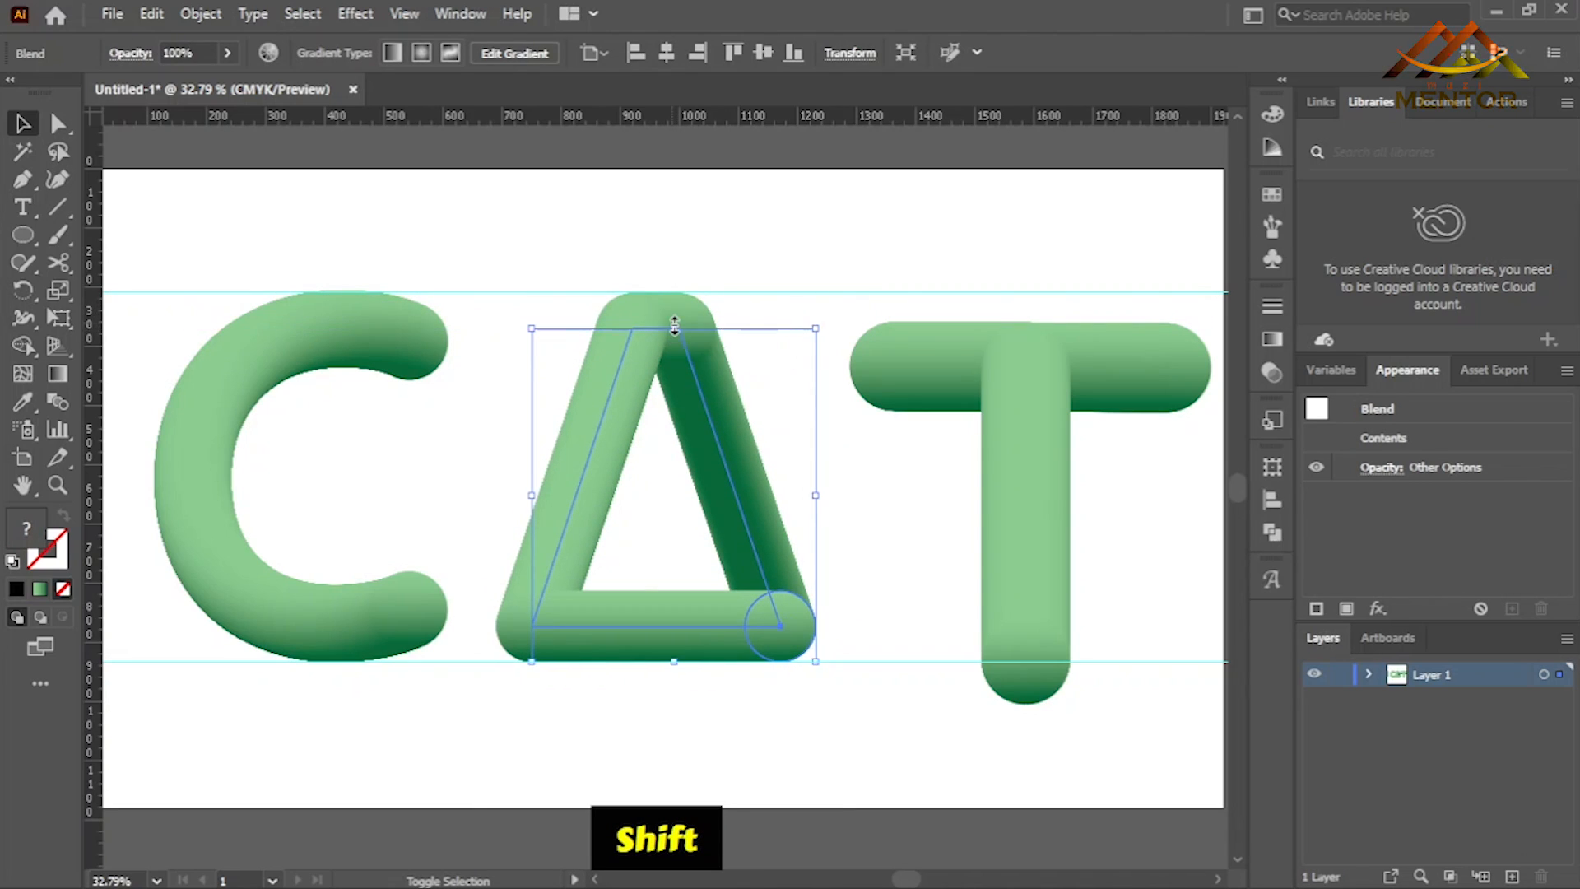
pyautogui.click(872, 461)
# - Raise the T onto the lower guide, scale it proportionally down to the upper guide, and deselect it
pyautogui.moveTo(1023, 463); pyautogui.dragTo(1025, 414)
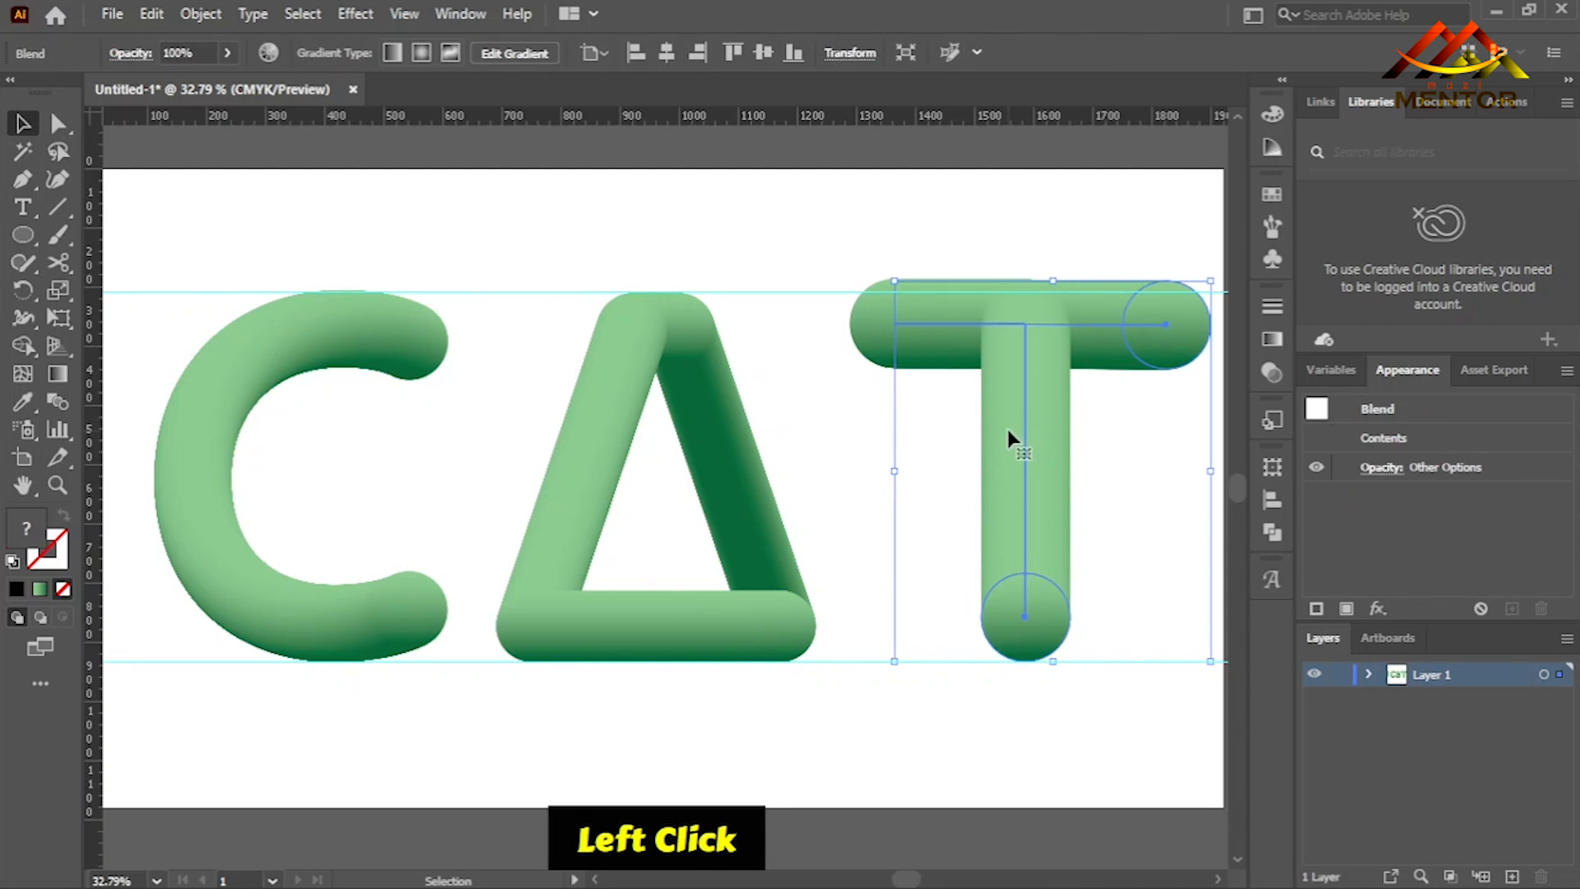
pyautogui.moveTo(1052, 283); pyautogui.dragTo(1058, 294)
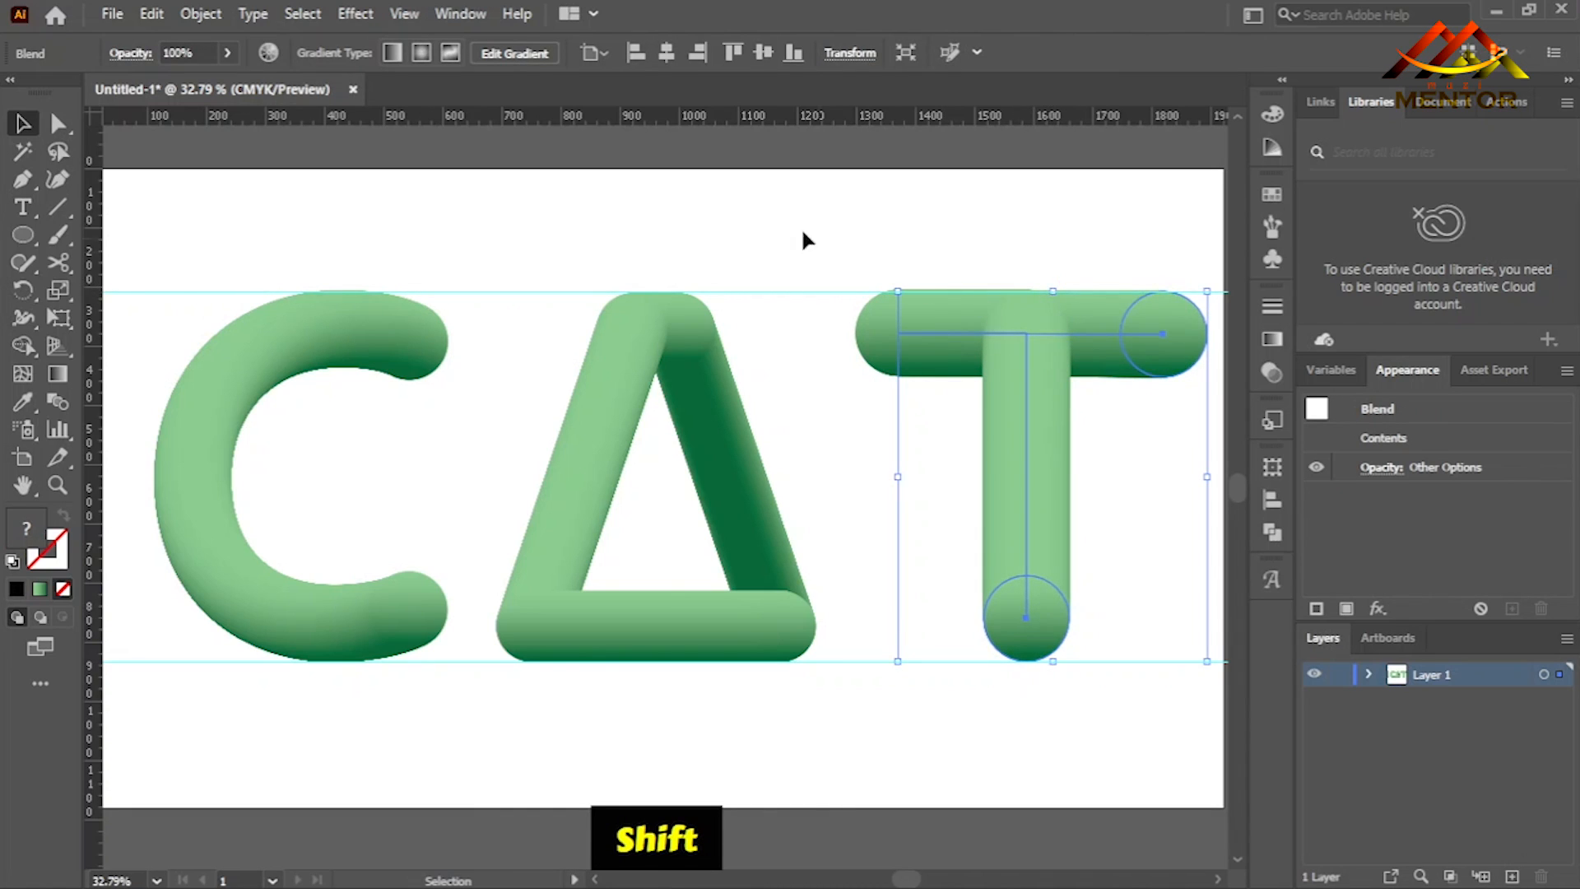
pyautogui.click(817, 241)
# - Delete the upper and lower horizontal guides
pyautogui.click(804, 292)
pyautogui.press('Delete')
pyautogui.click(866, 661)
pyautogui.press('Delete')
# - Even out the letter spacing by shifting the A slightly right and the T slightly left
pyautogui.click(754, 560)
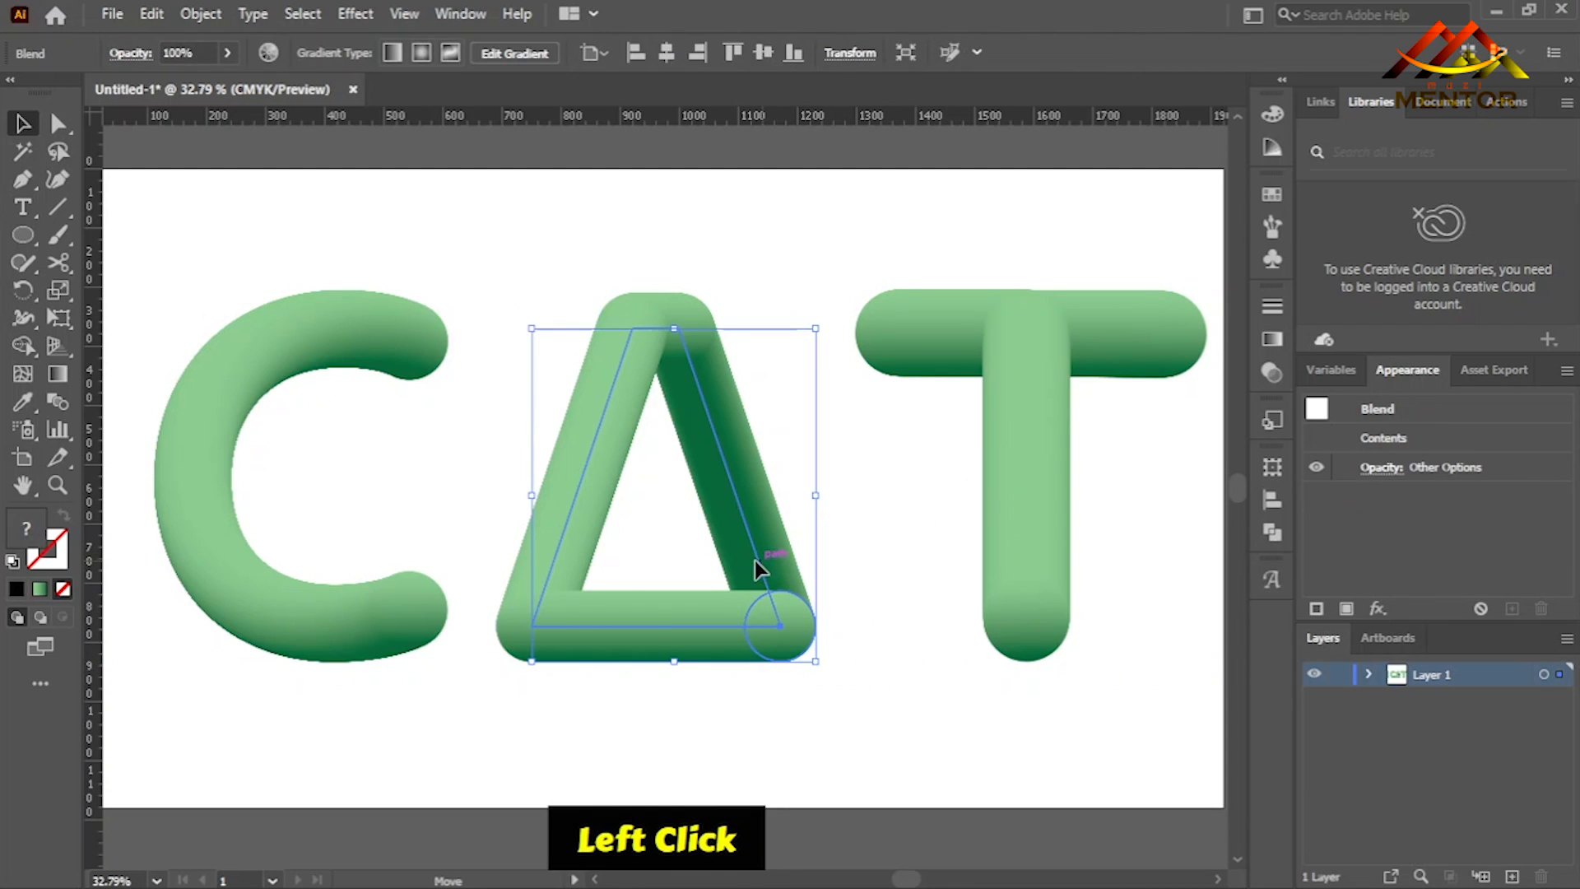
pyautogui.moveTo(766, 566); pyautogui.dragTo(780, 563)
pyautogui.click(987, 547)
pyautogui.moveTo(1021, 546); pyautogui.dragTo(1013, 547)
pyautogui.click(949, 638)
# - Set up a Roughen effect on all three letter blends with a relative size of 32% and detail of 23/in
pyautogui.moveTo(177, 235); pyautogui.dragTo(1170, 571)
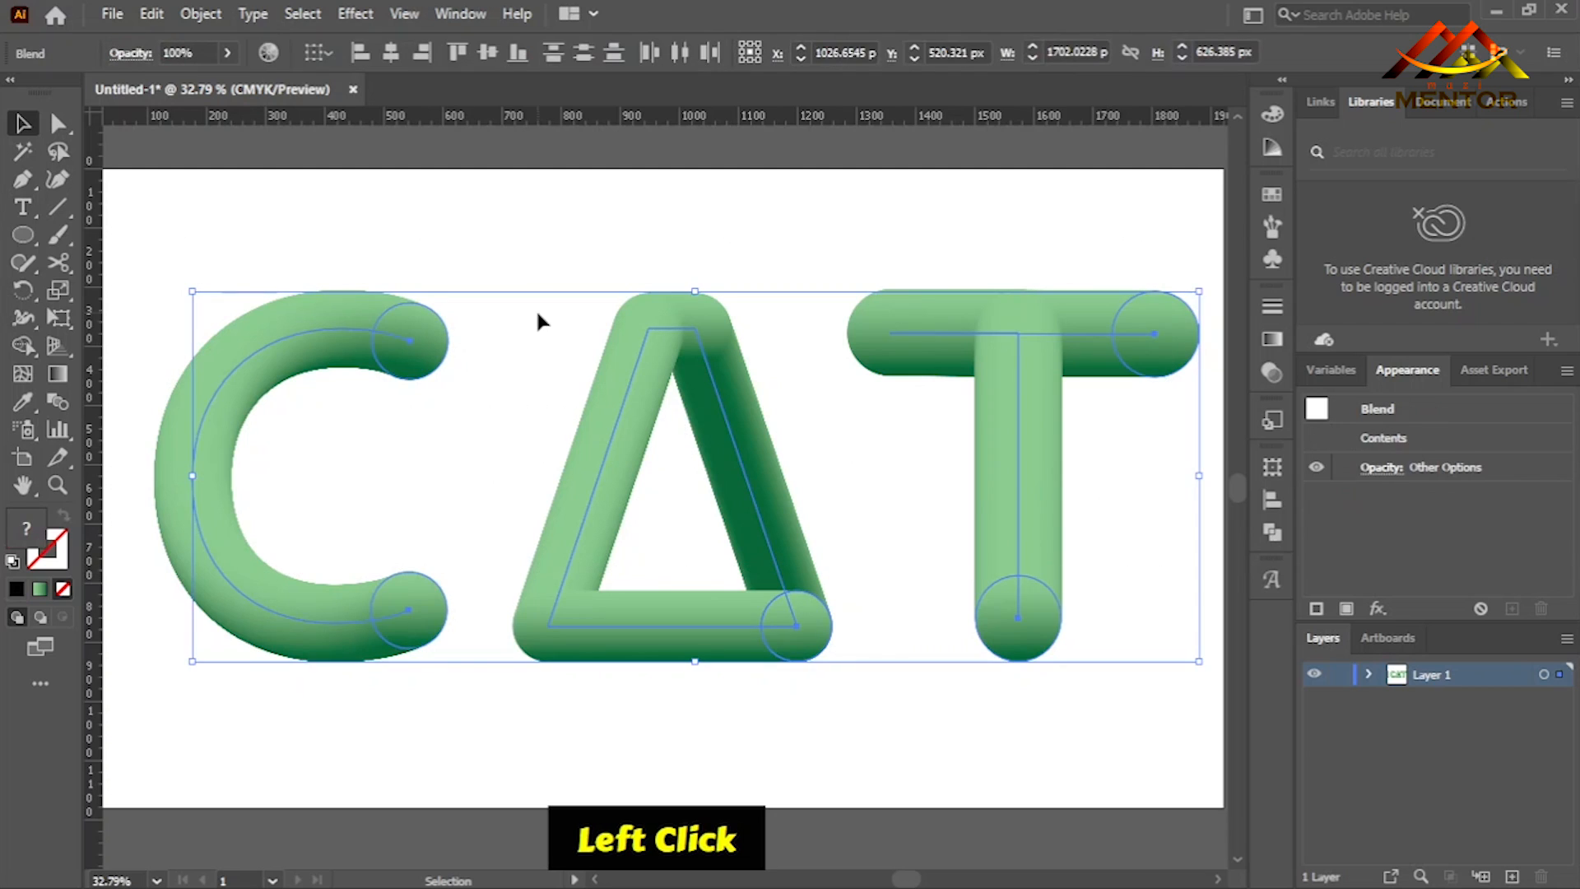
pyautogui.click(356, 13)
pyautogui.moveTo(506, 201)
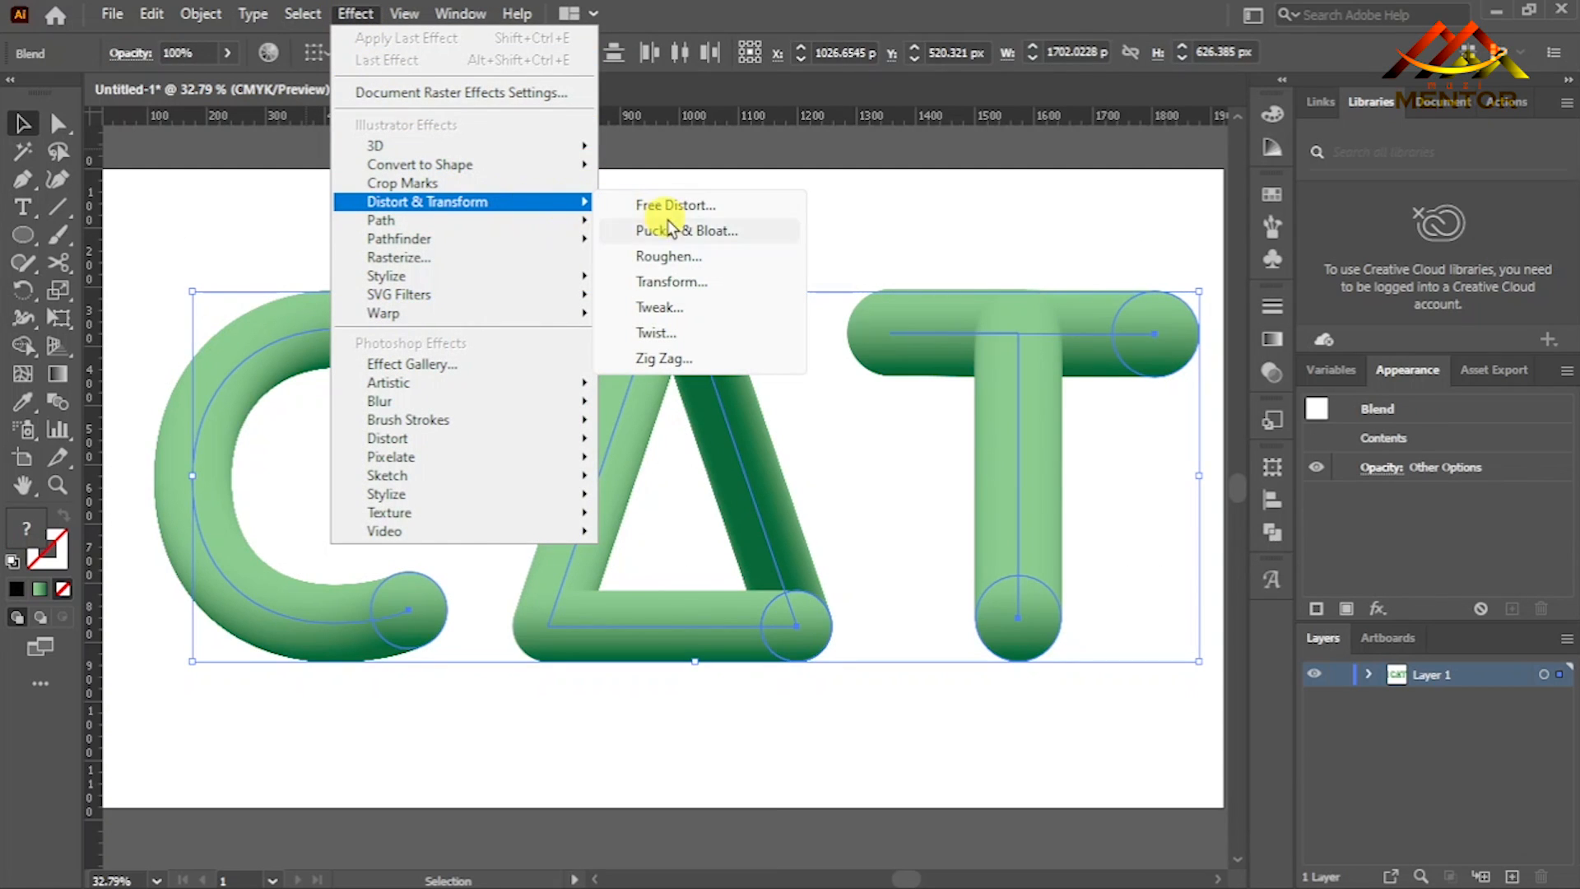
pyautogui.click(698, 258)
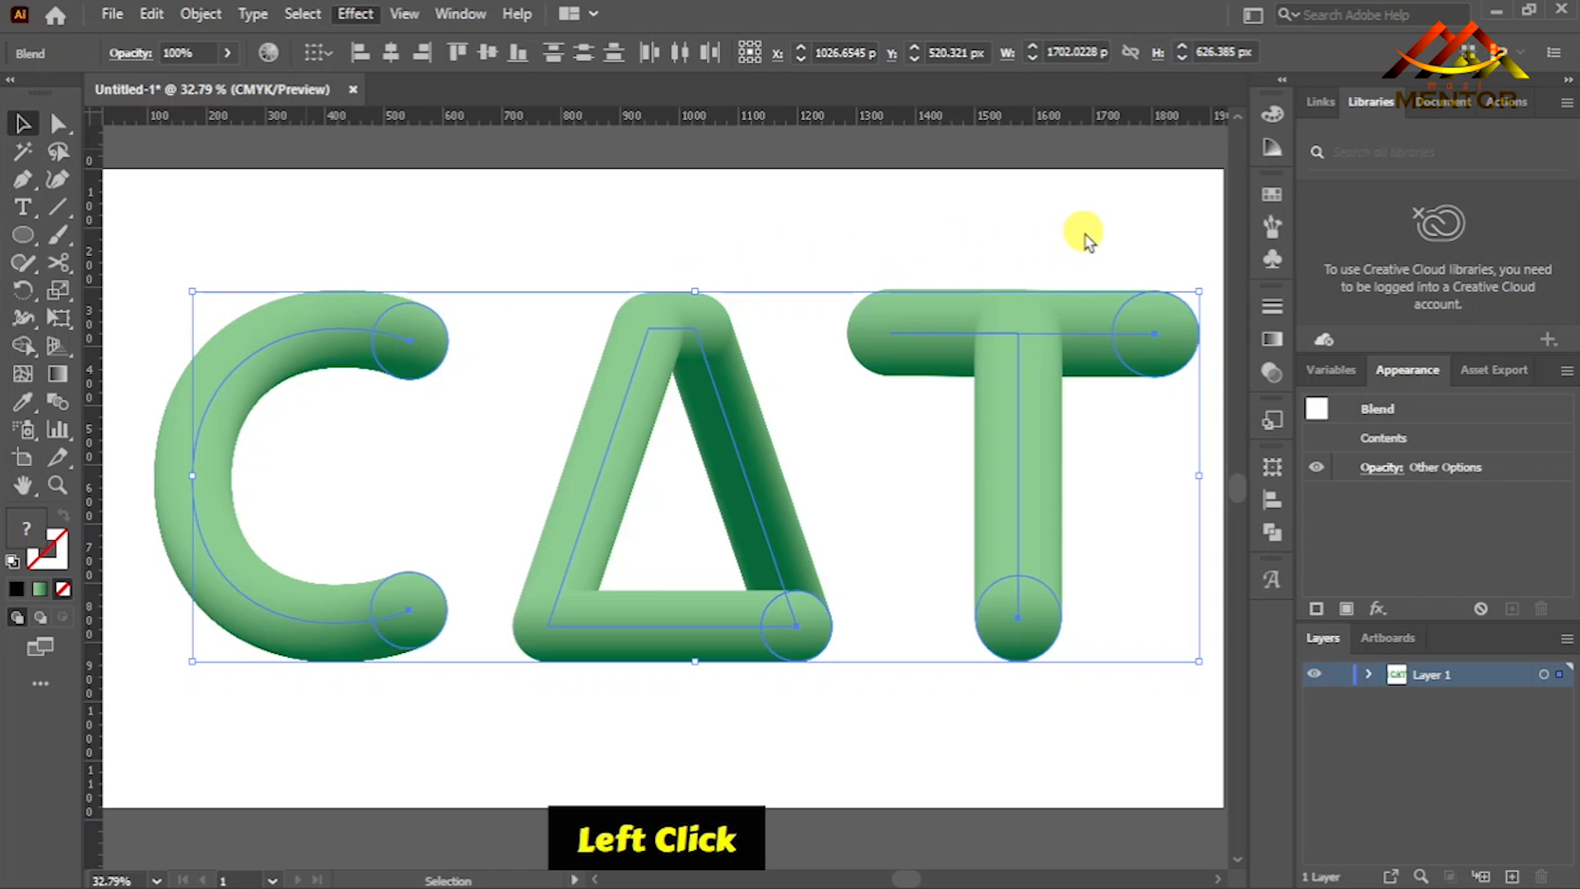
pyautogui.moveTo(1290, 233); pyautogui.dragTo(1313, 192)
pyautogui.moveTo(1246, 270); pyautogui.dragTo(1289, 274)
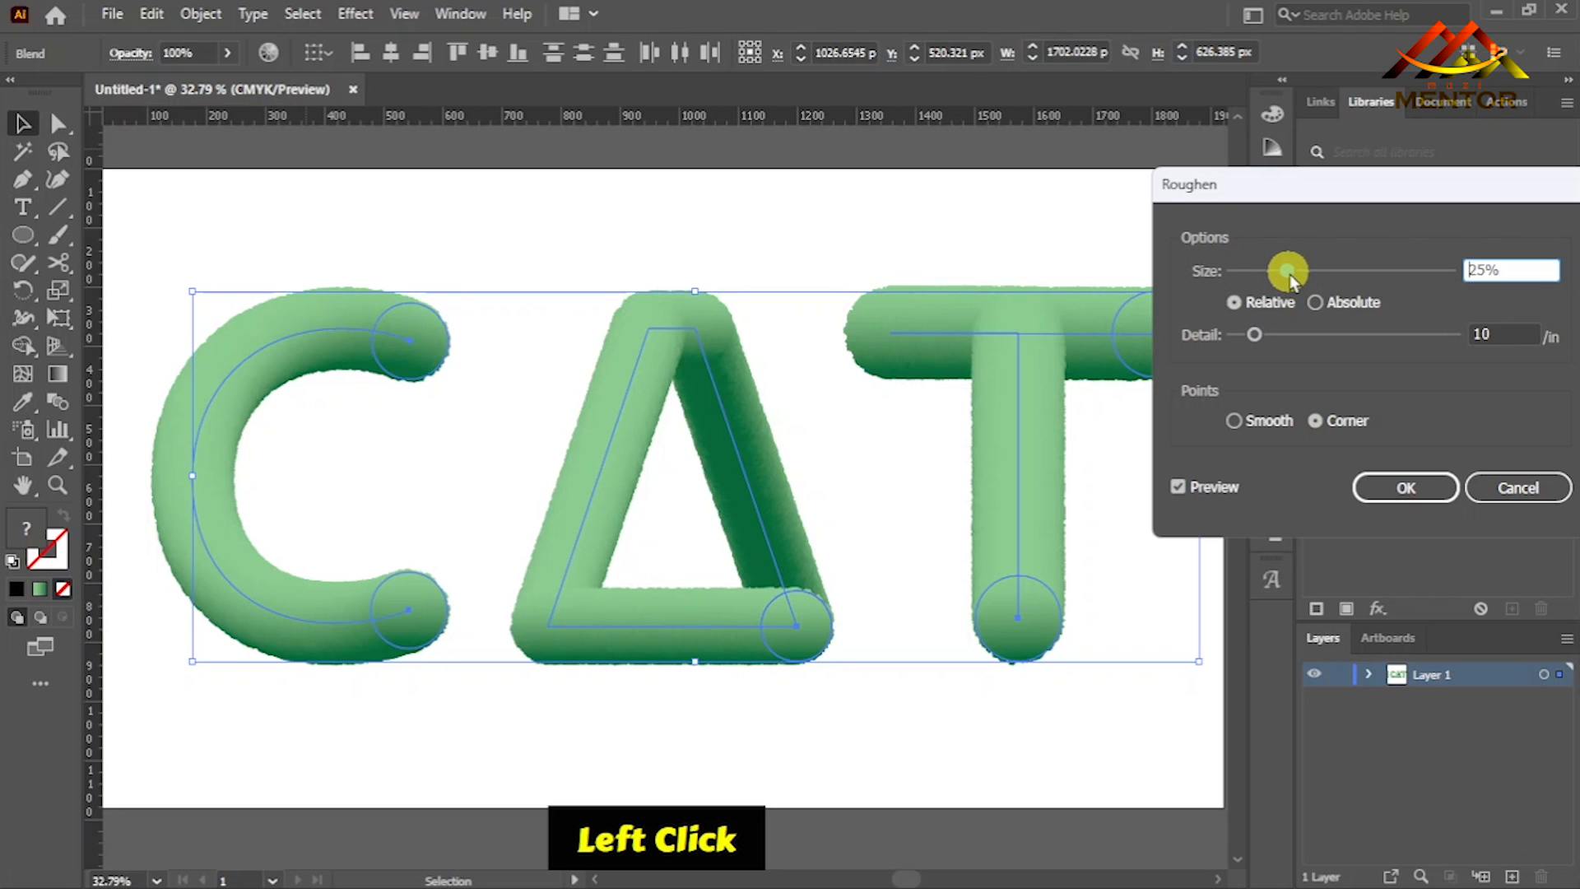
pyautogui.moveTo(1294, 273); pyautogui.dragTo(1308, 275)
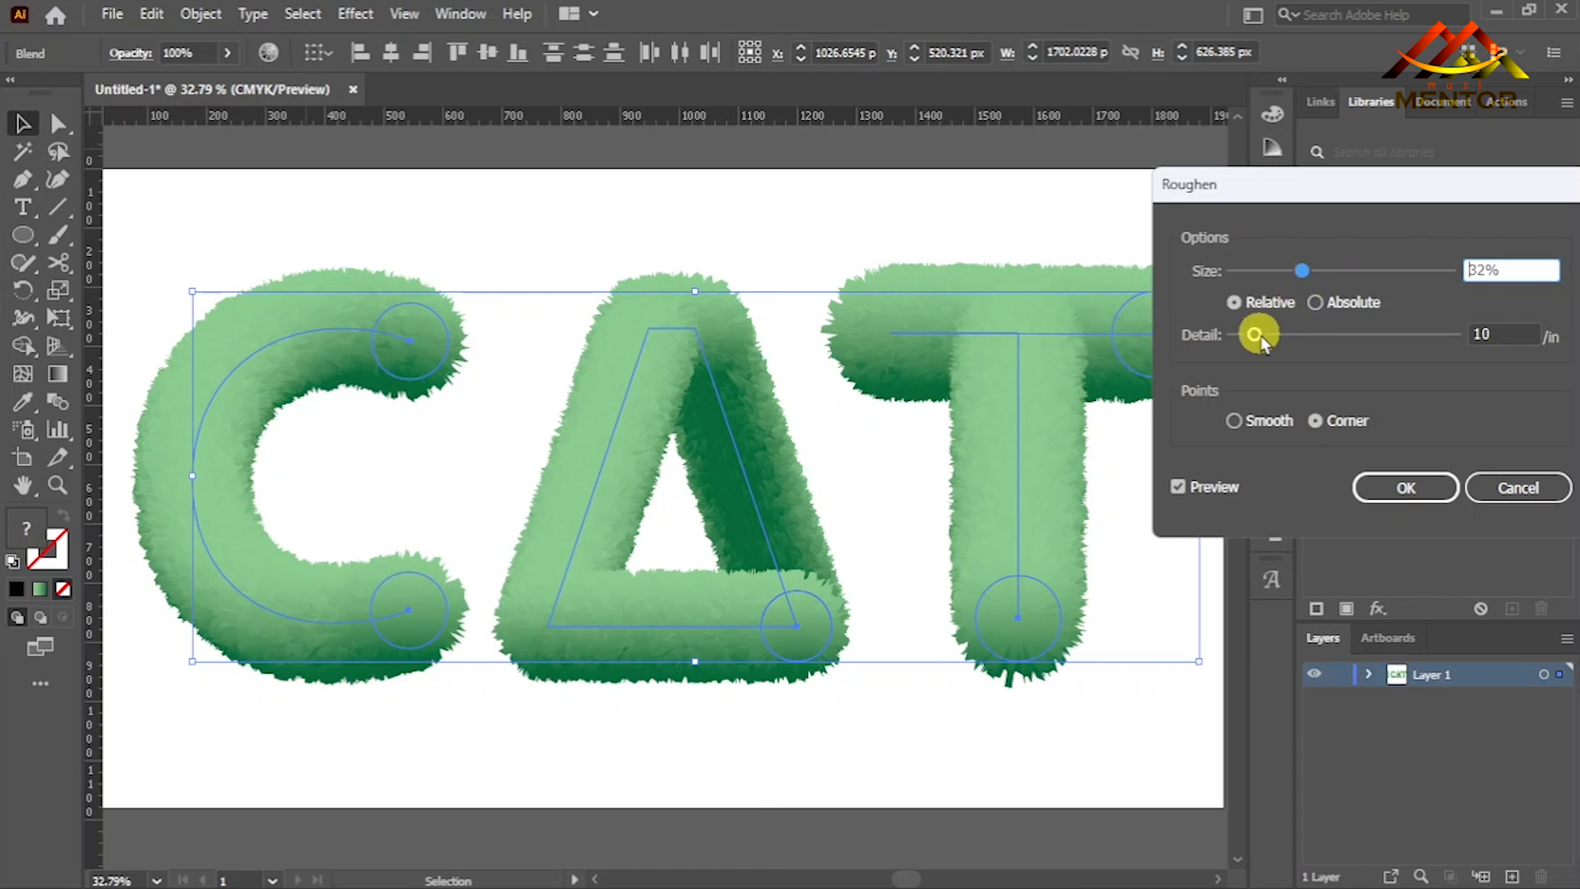
pyautogui.moveTo(1255, 335); pyautogui.dragTo(1274, 338)
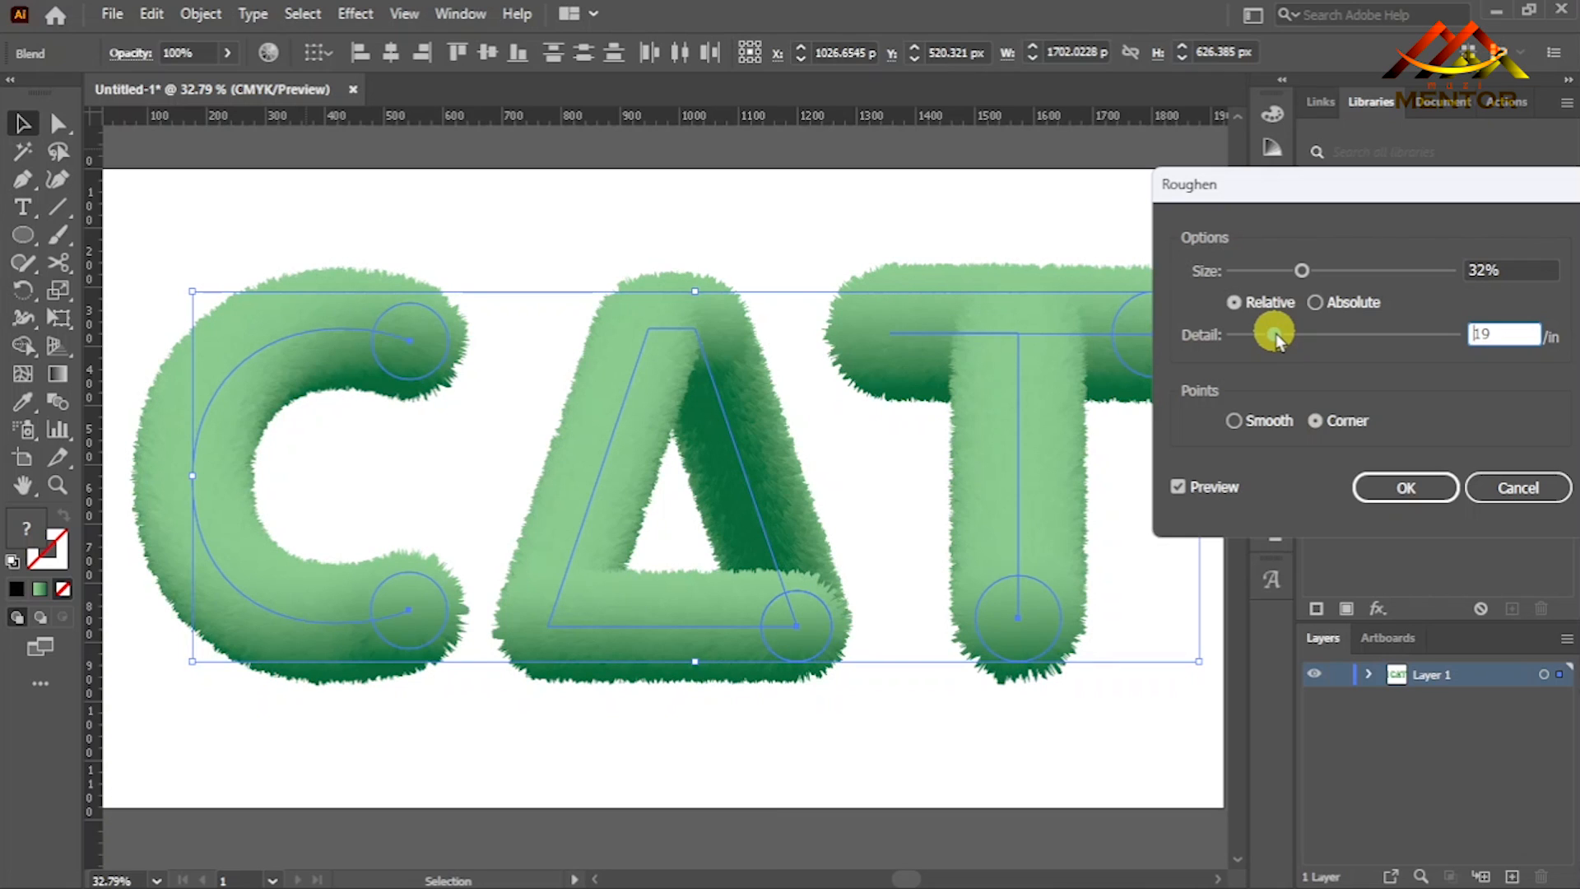
pyautogui.moveTo(1276, 334); pyautogui.dragTo(1286, 339)
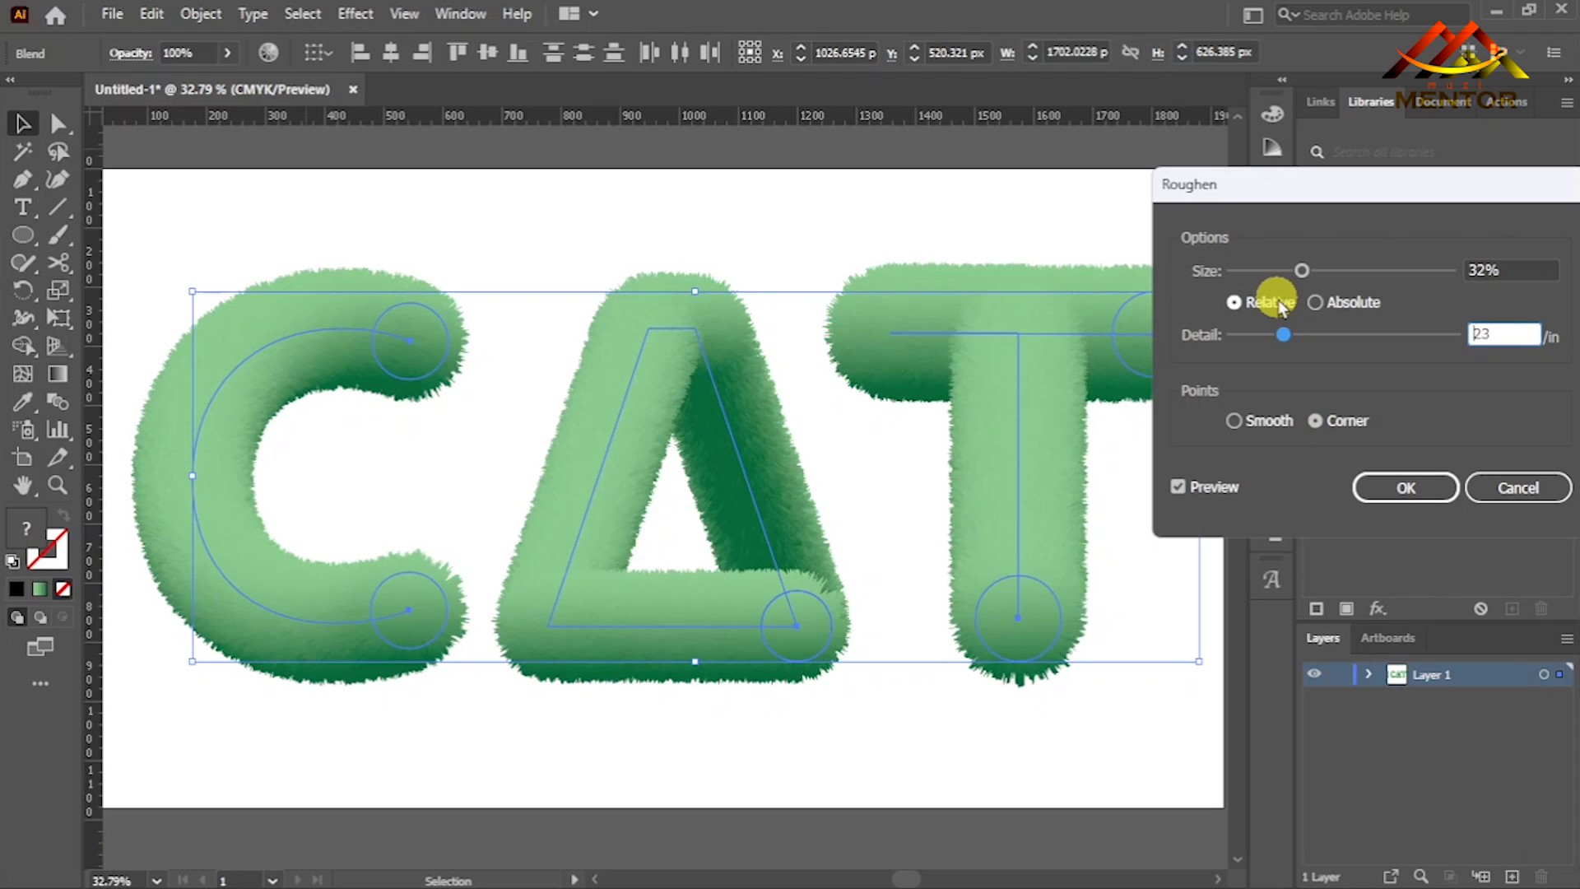
# - Increase the Roughen size to 50% for longer fur strands
pyautogui.moveTo(1300, 271); pyautogui.dragTo(1317, 272)
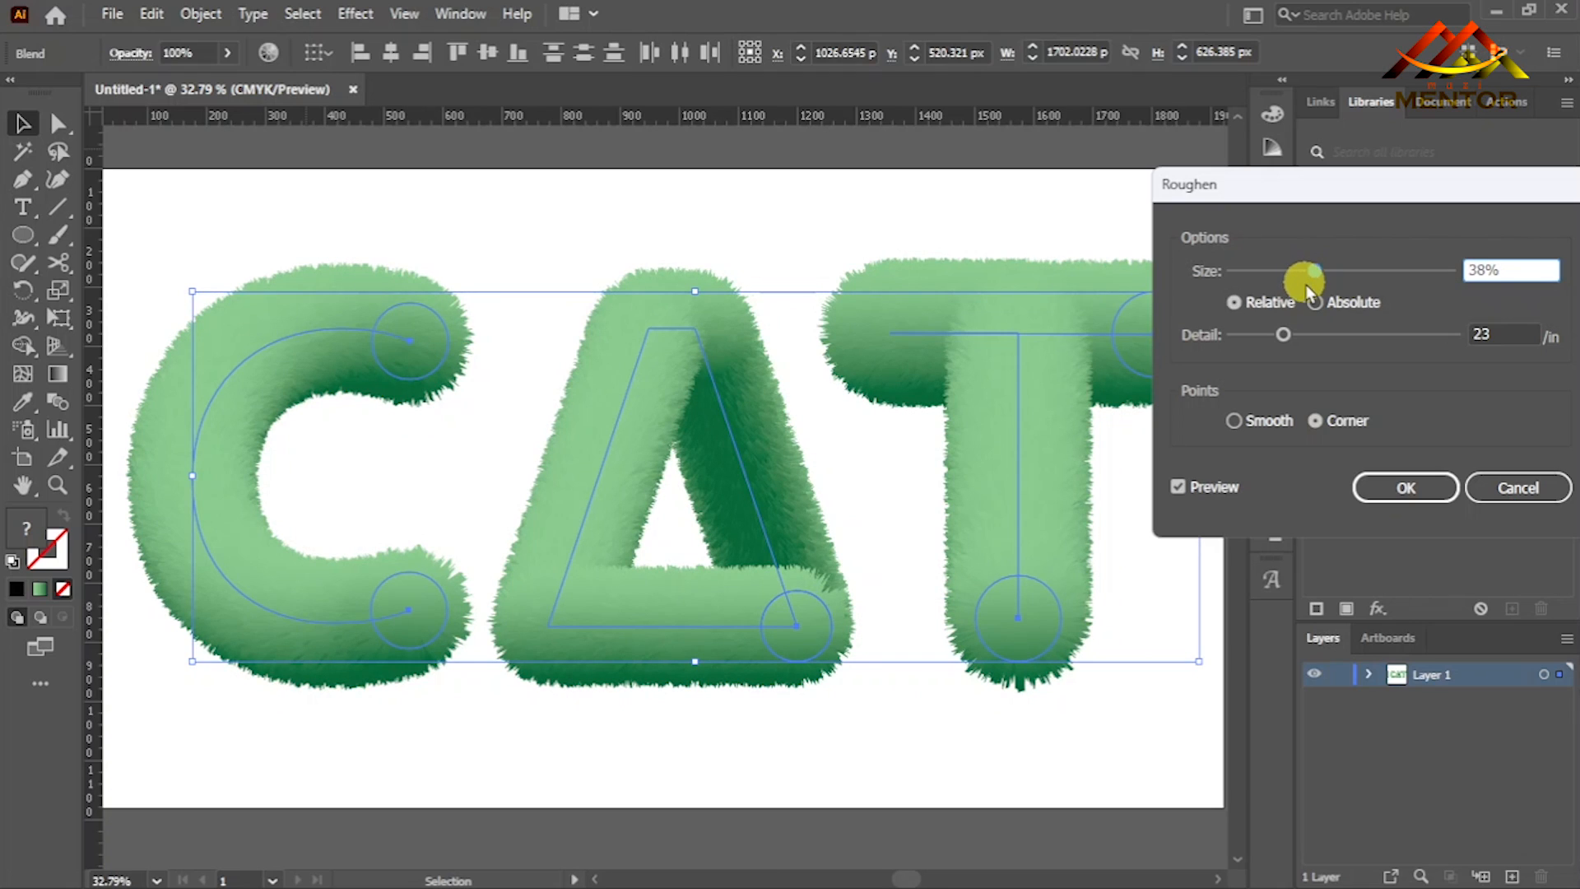
pyautogui.moveTo(1319, 270); pyautogui.dragTo(1332, 271)
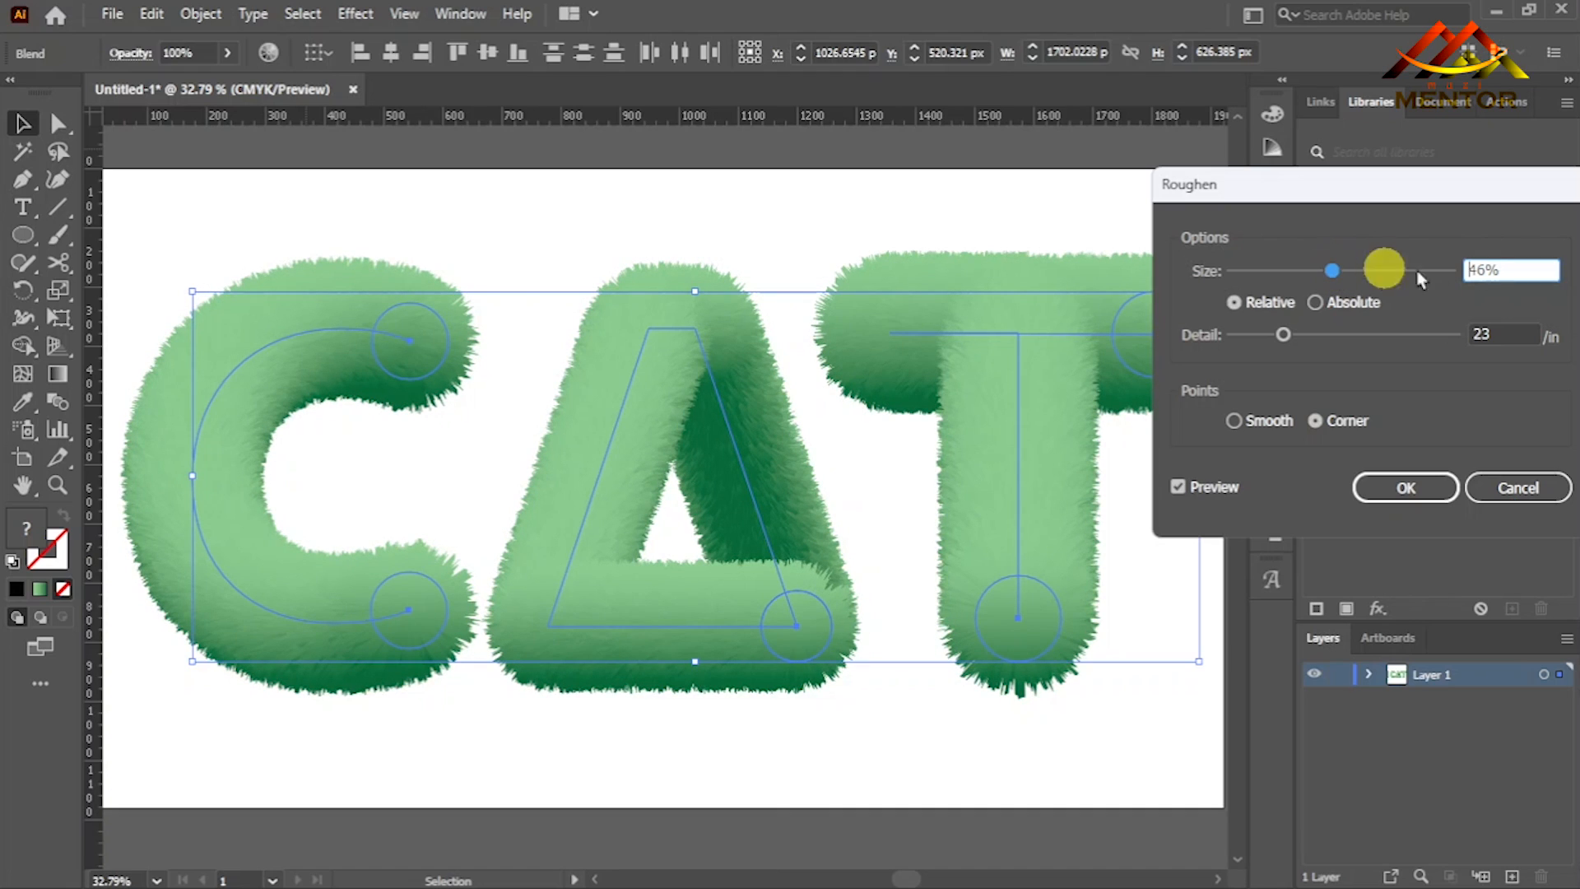
pyautogui.click(1484, 267)
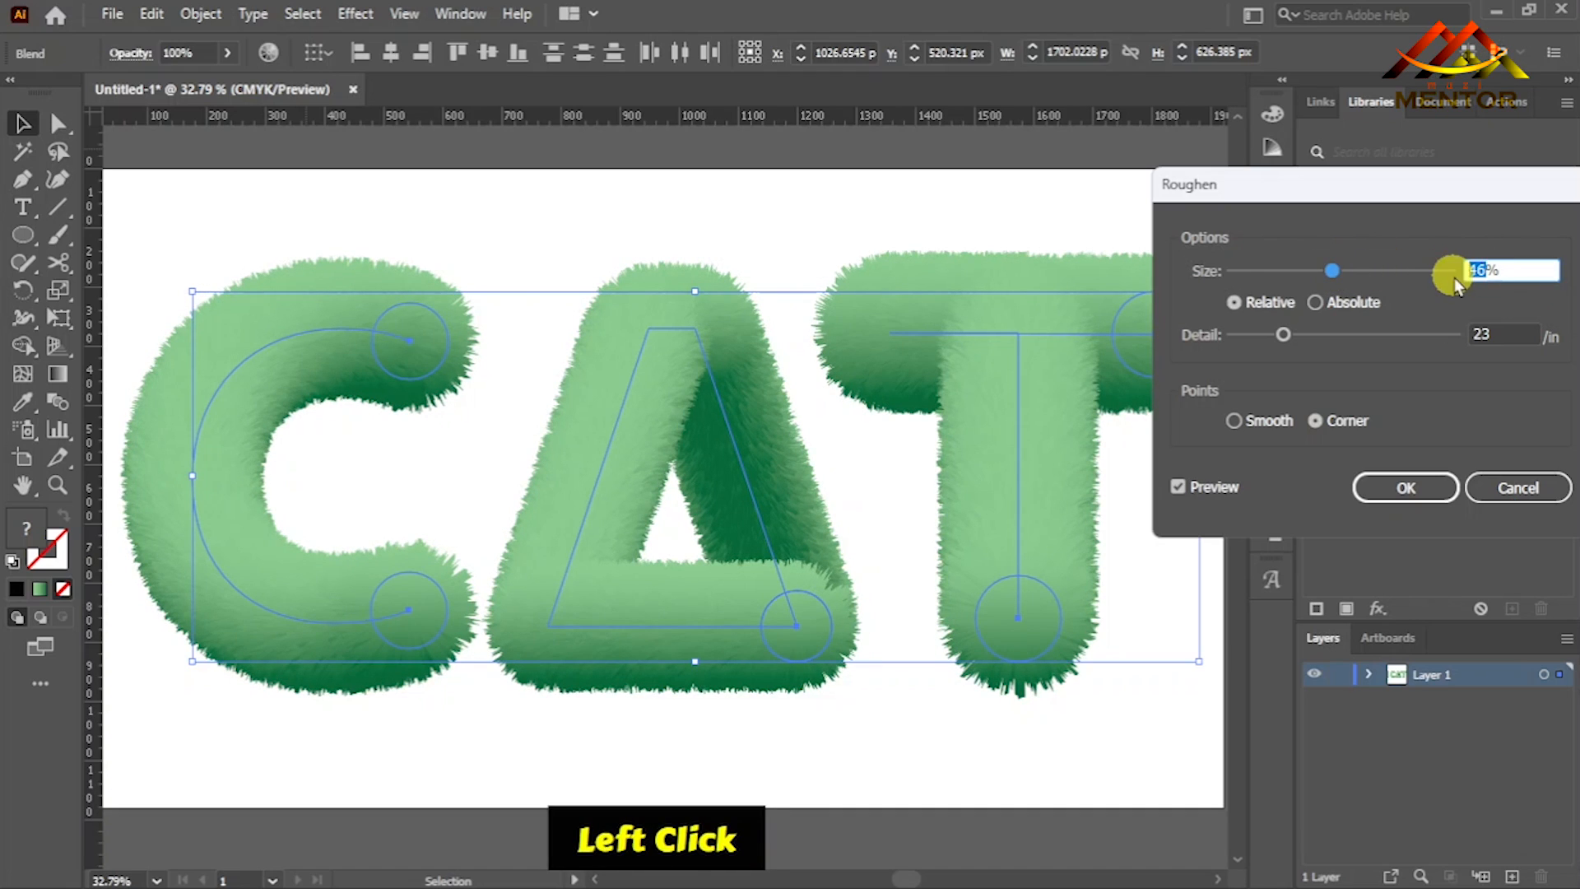
pyautogui.write('50')
pyautogui.click(1454, 278)
# - Try higher Roughen detail levels and set the detail to 35/in
pyautogui.click(1287, 336)
pyautogui.moveTo(1291, 337); pyautogui.dragTo(1298, 342)
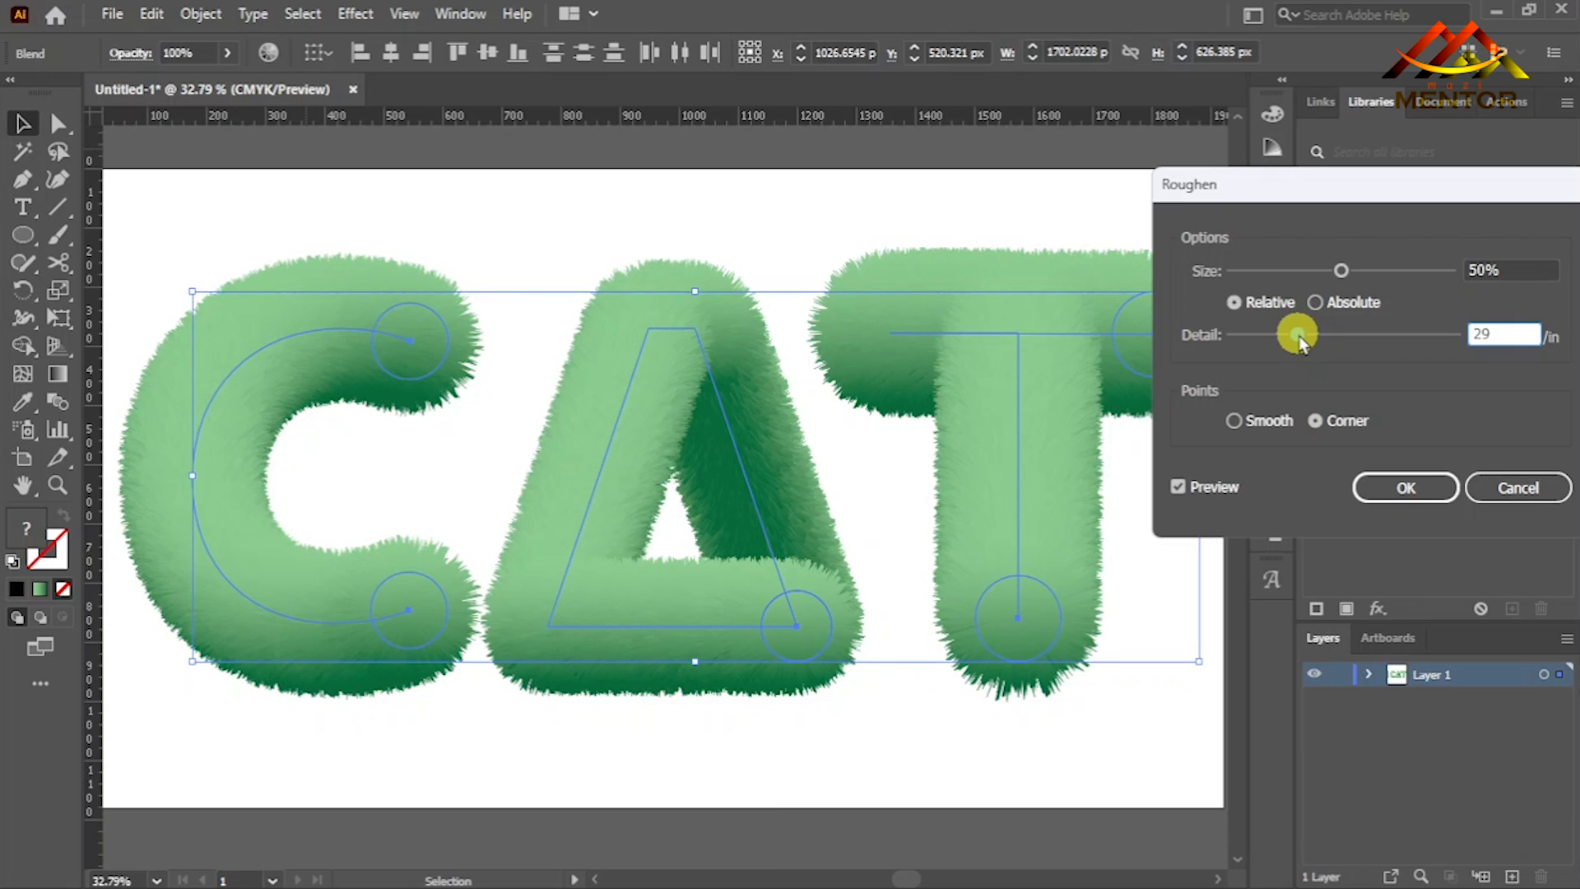
pyautogui.moveTo(1299, 338); pyautogui.dragTo(1315, 339)
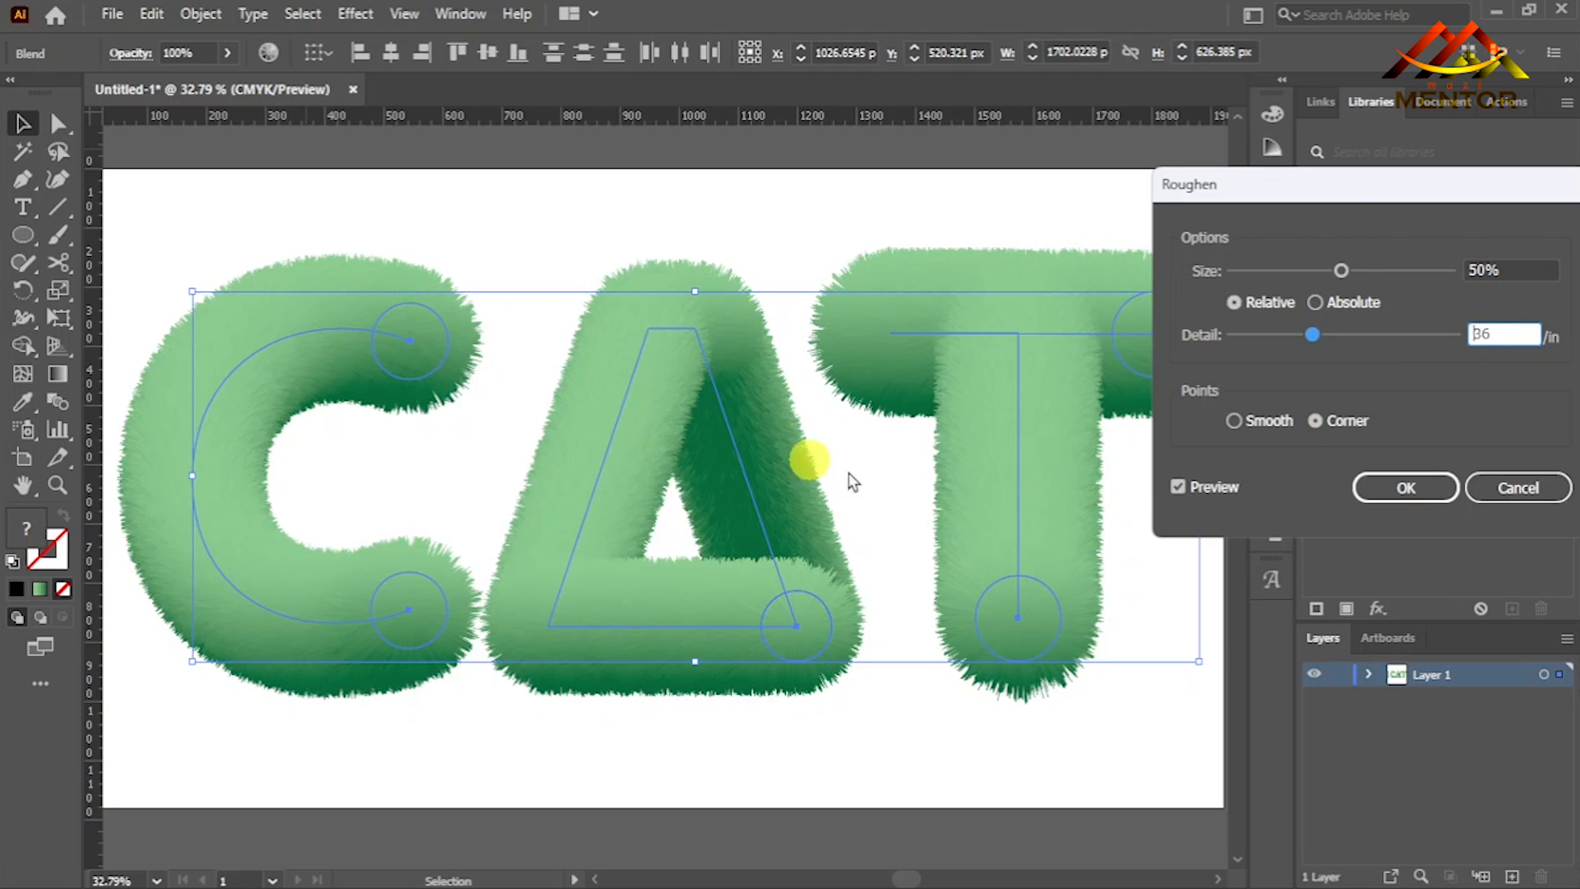
pyautogui.moveTo(1312, 339); pyautogui.dragTo(1327, 333)
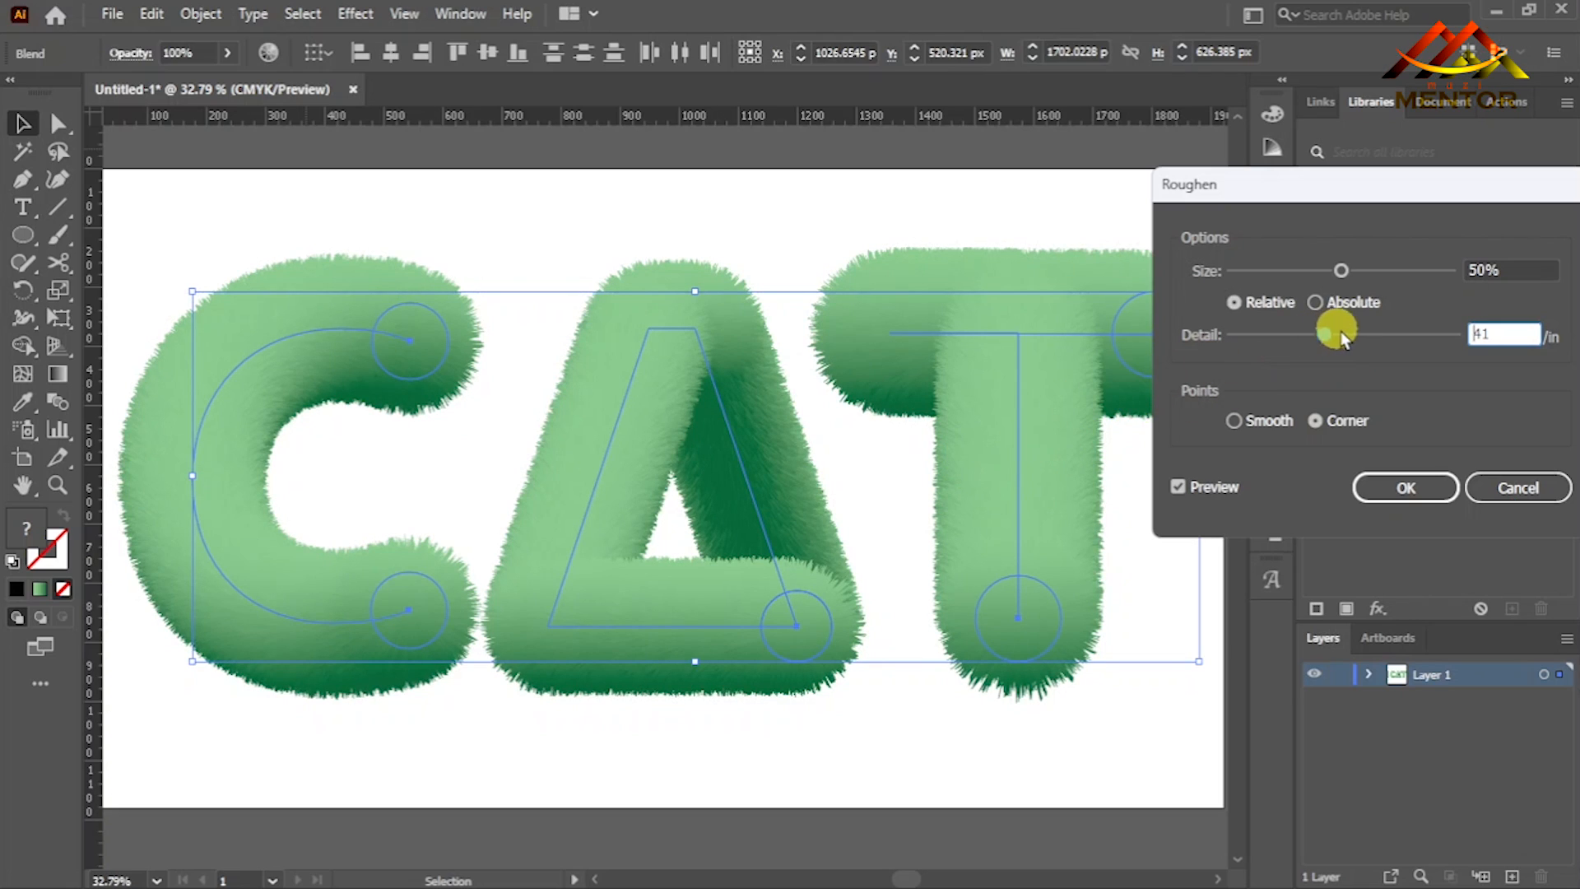
pyautogui.click(1481, 333)
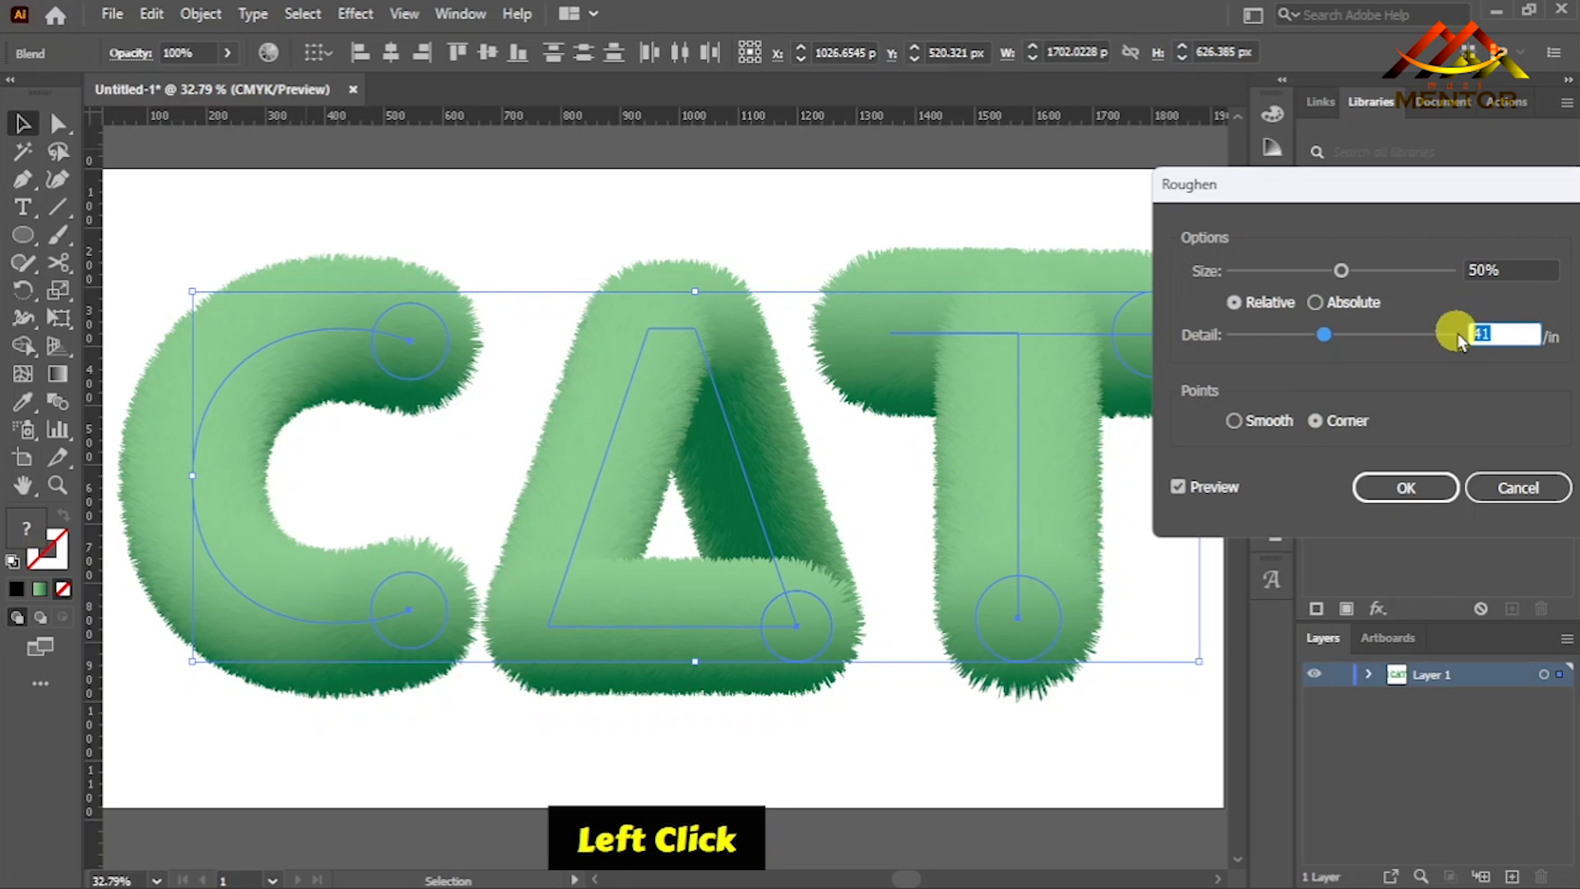
pyautogui.write('35')
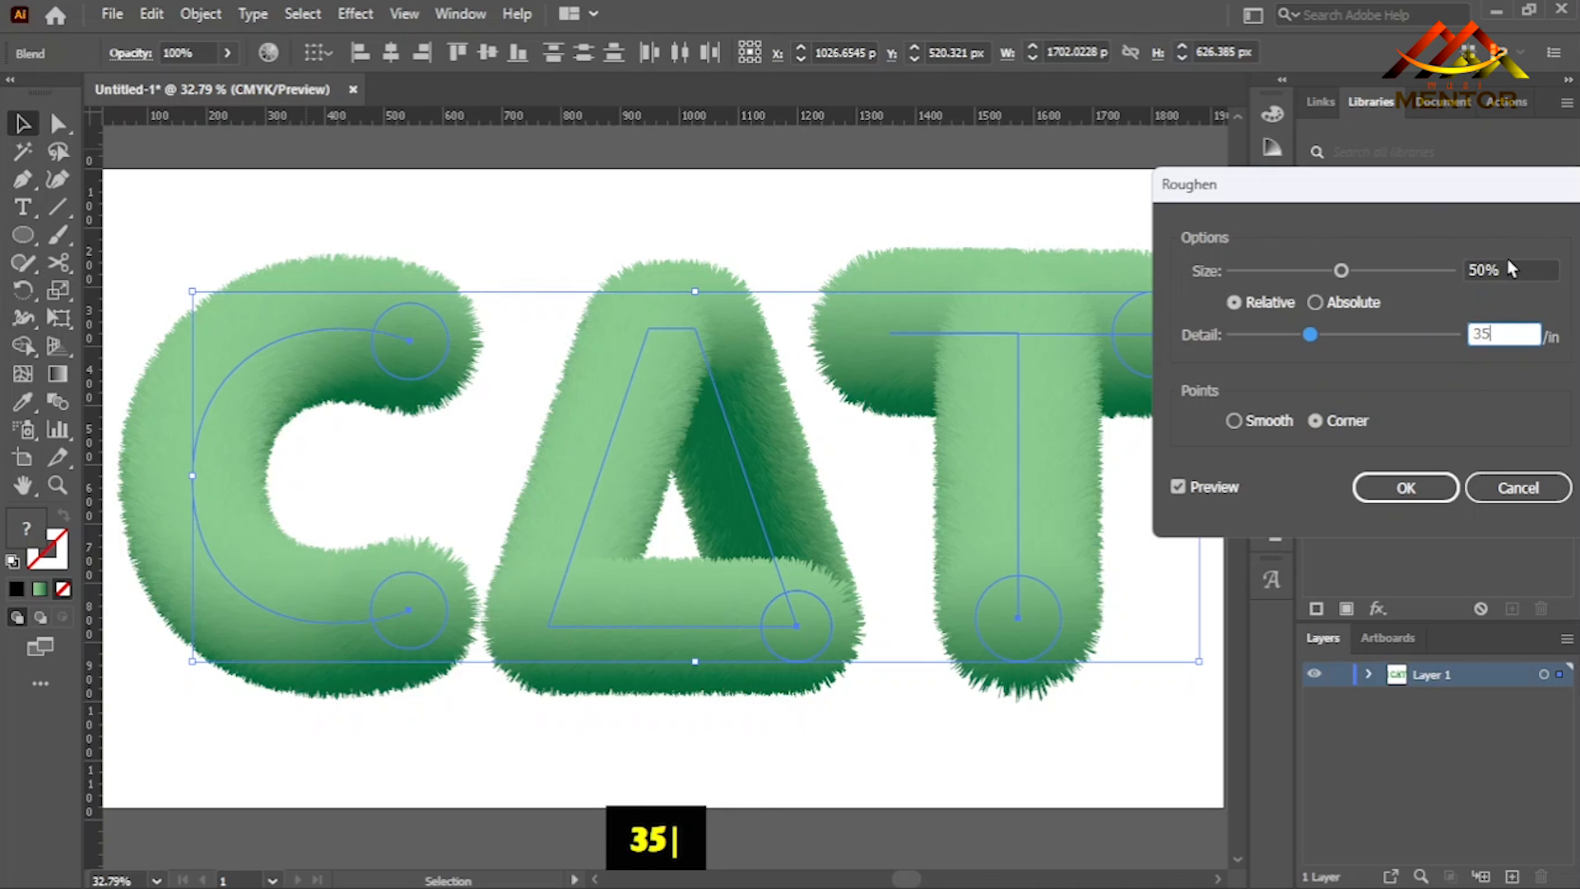
pyautogui.click(1491, 278)
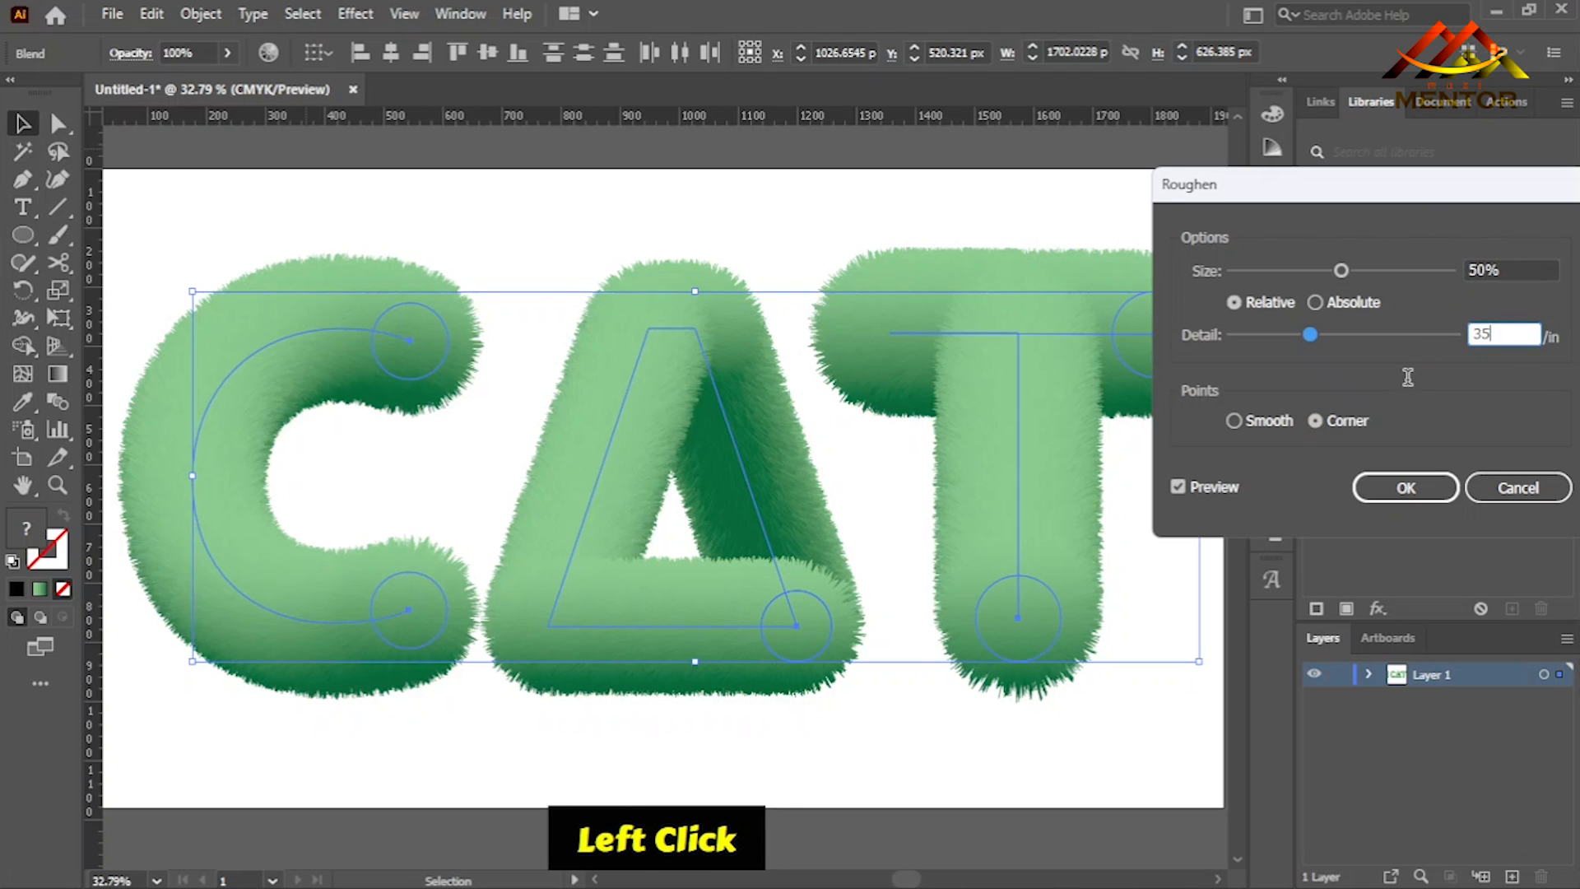
# - Apply the Roughen effect and scale the three letters down slightly about their centre to fit inside the artboard
pyautogui.press('Tab')
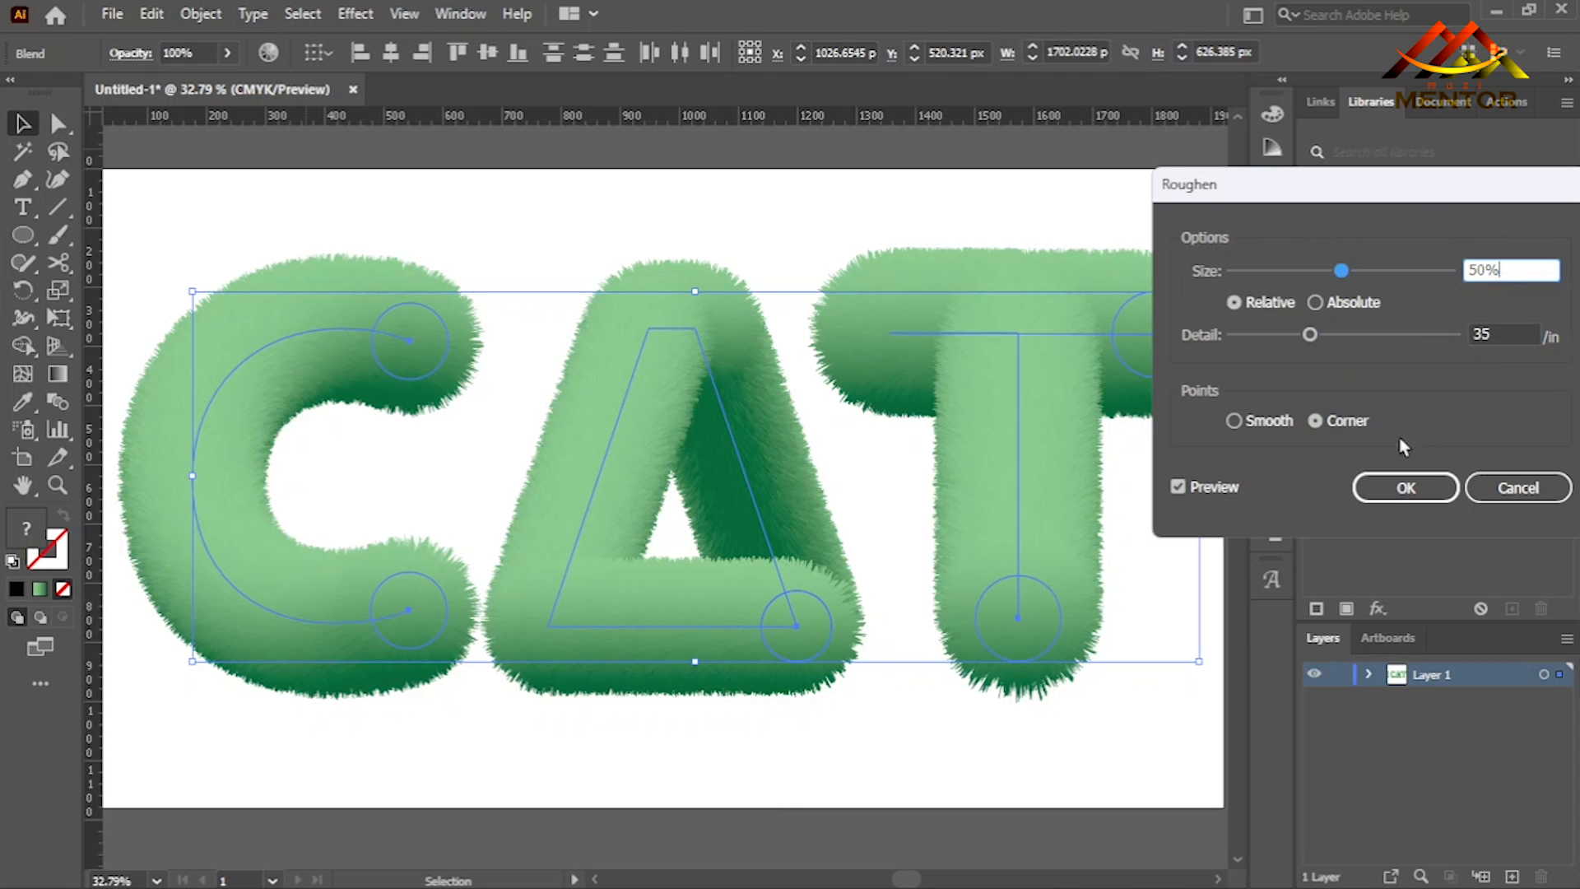
pyautogui.click(1398, 494)
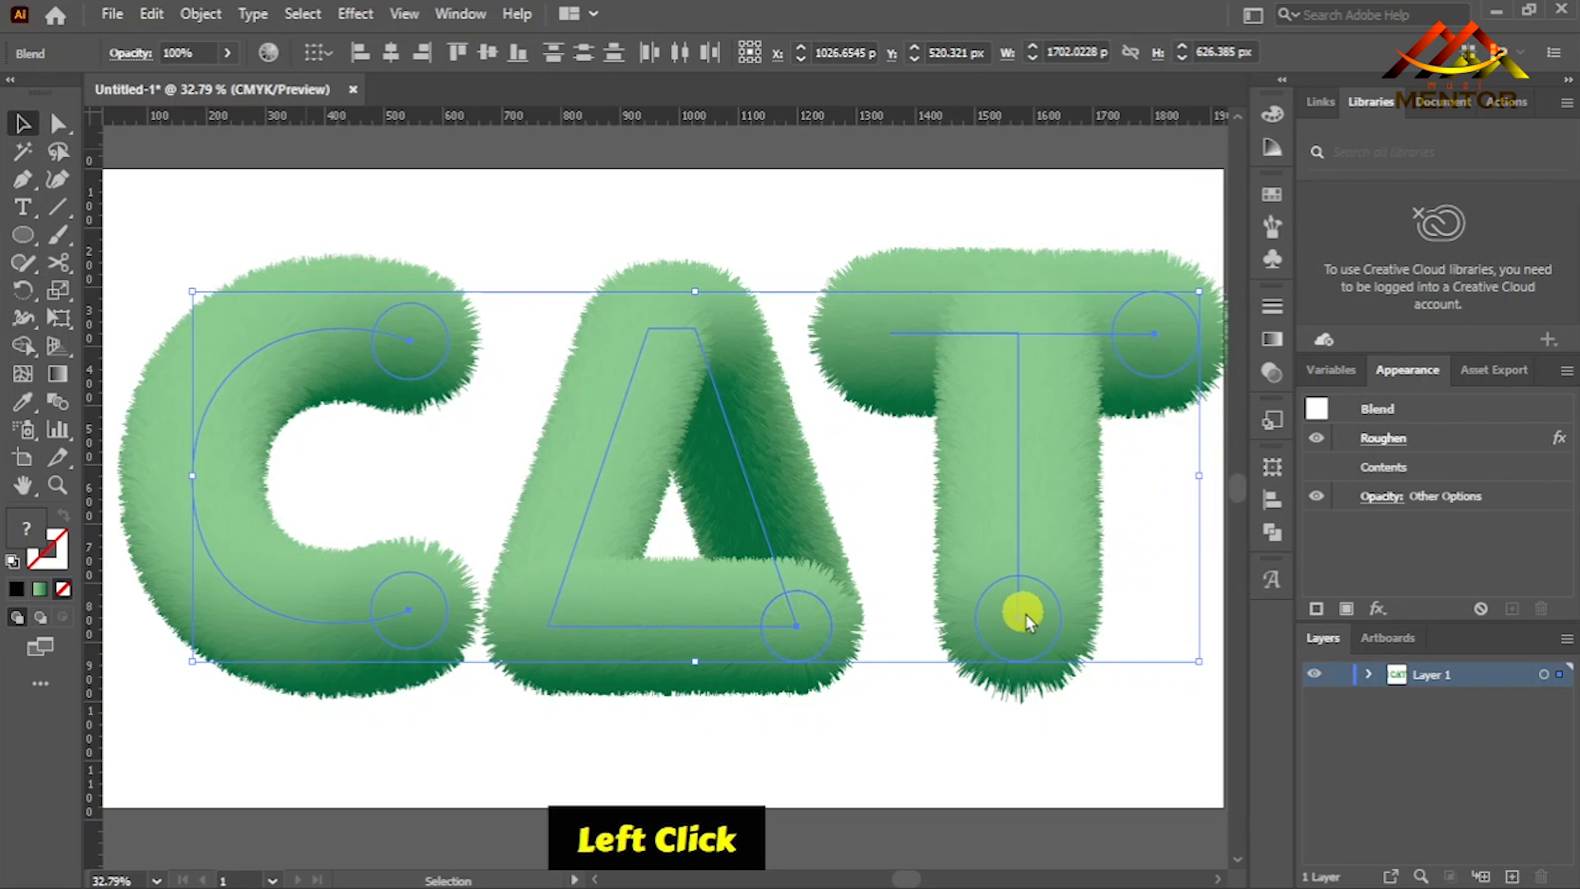
pyautogui.moveTo(1201, 293); pyautogui.dragTo(1188, 307)
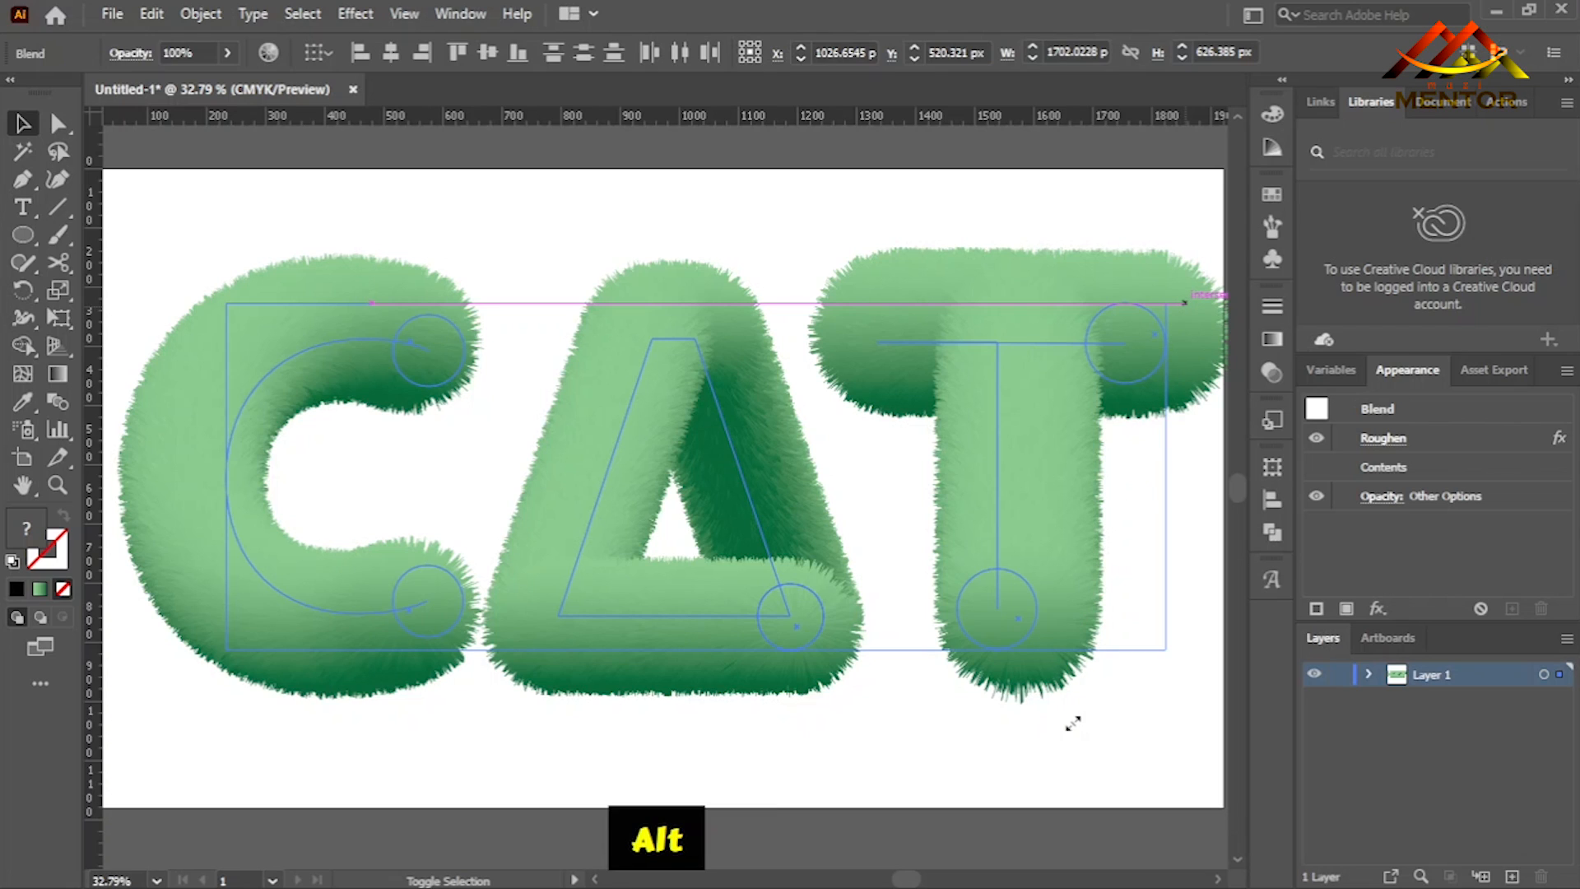
pyautogui.moveTo(1178, 666); pyautogui.dragTo(1178, 666)
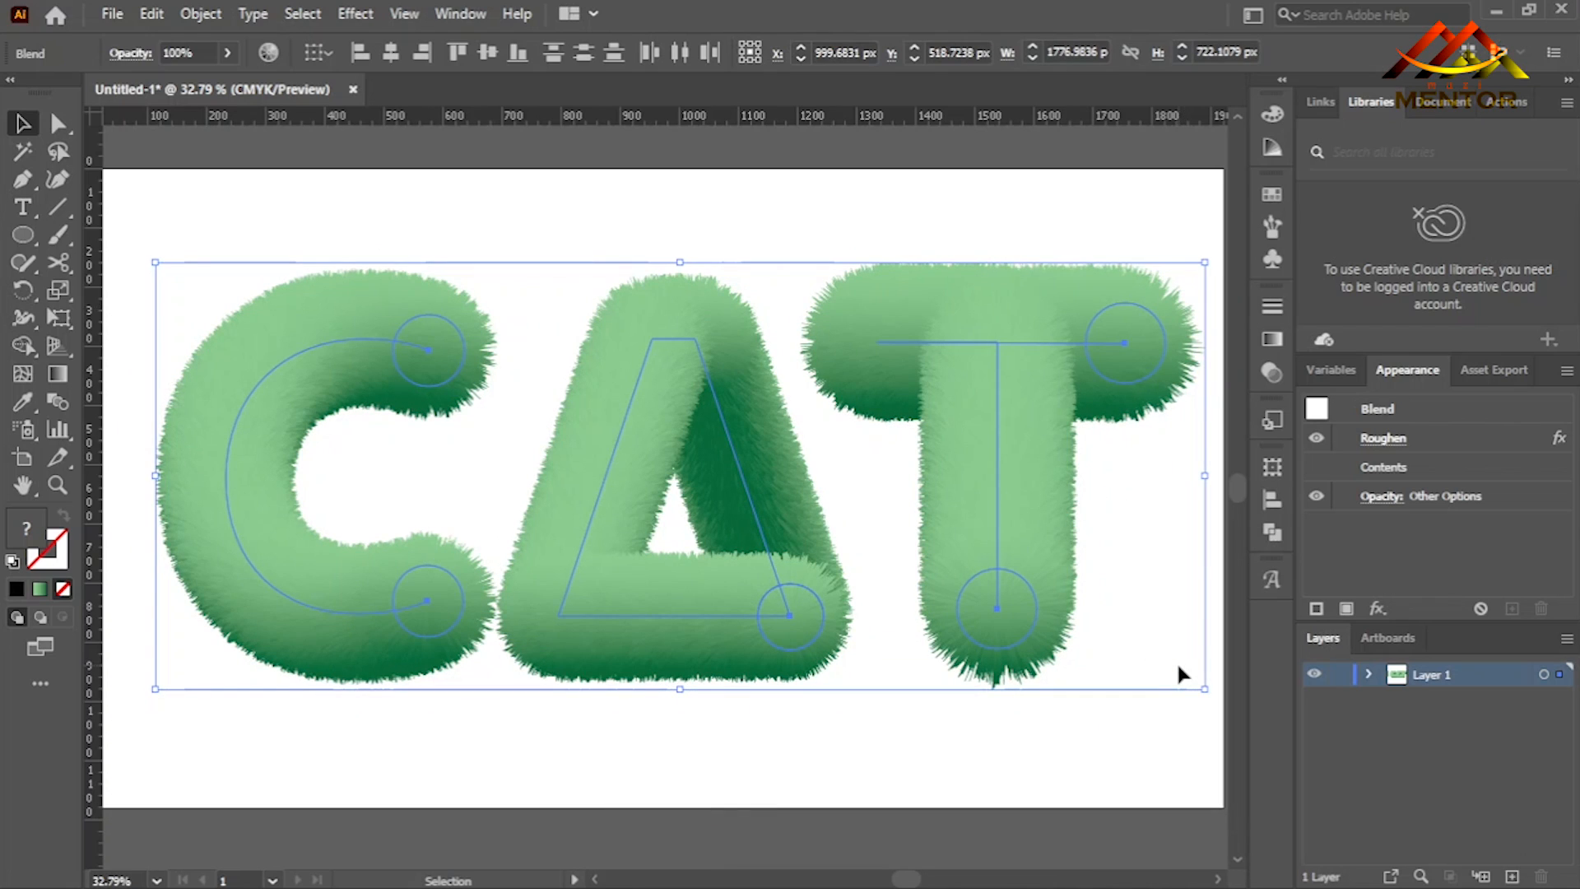
pyautogui.click(1000, 757)
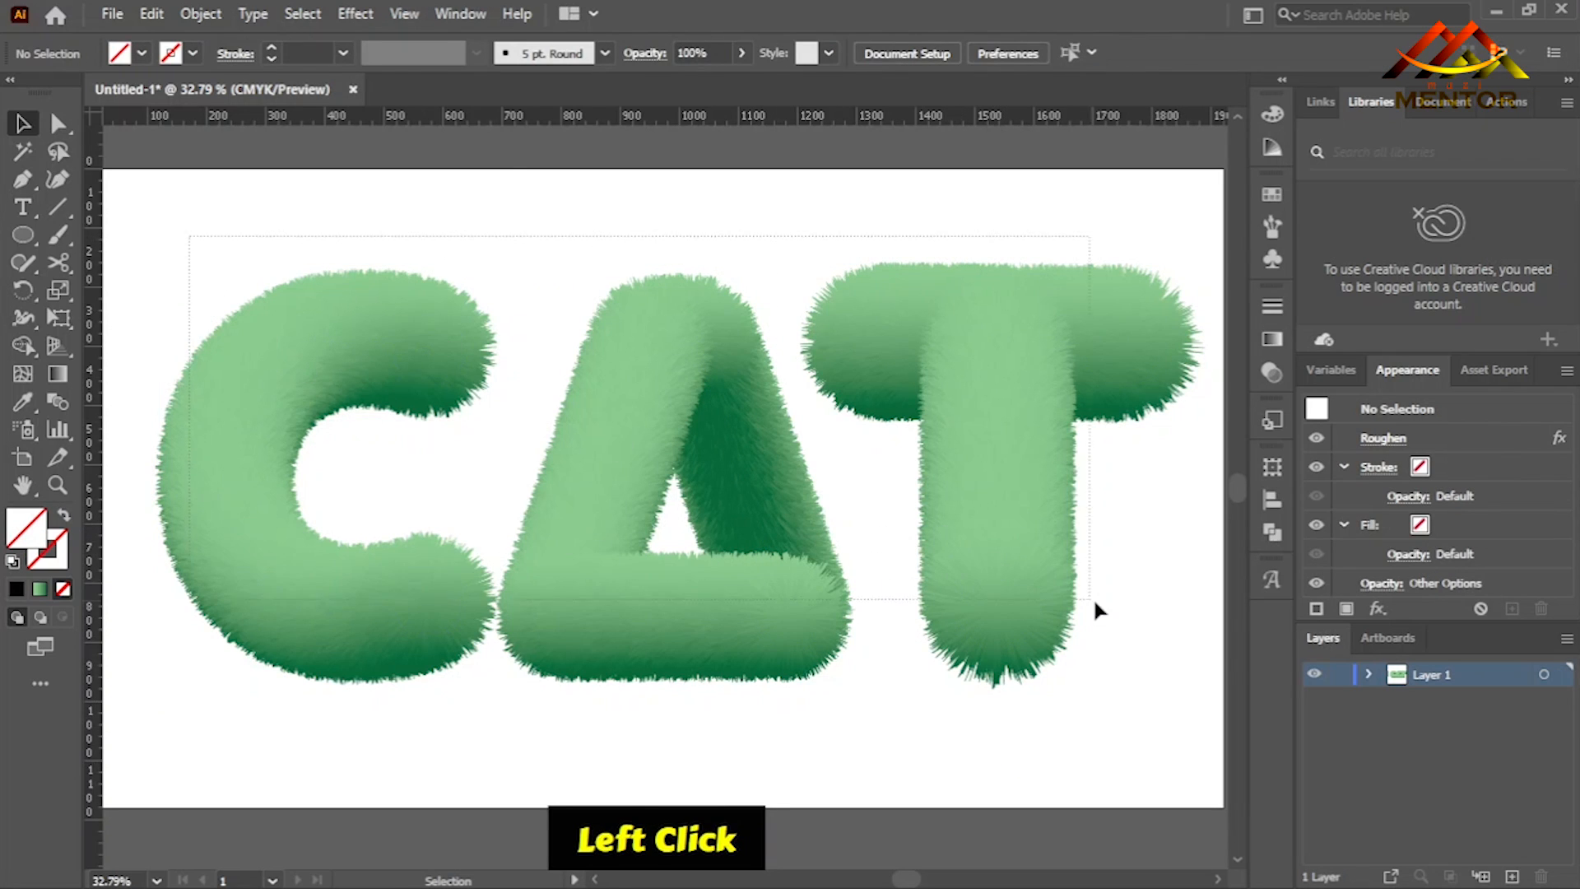
# - Shift the three furry letters together slightly to the left on the artboard
pyautogui.click(1015, 605)
pyautogui.moveTo(1006, 594); pyautogui.dragTo(995, 594)
pyautogui.click(1015, 709)
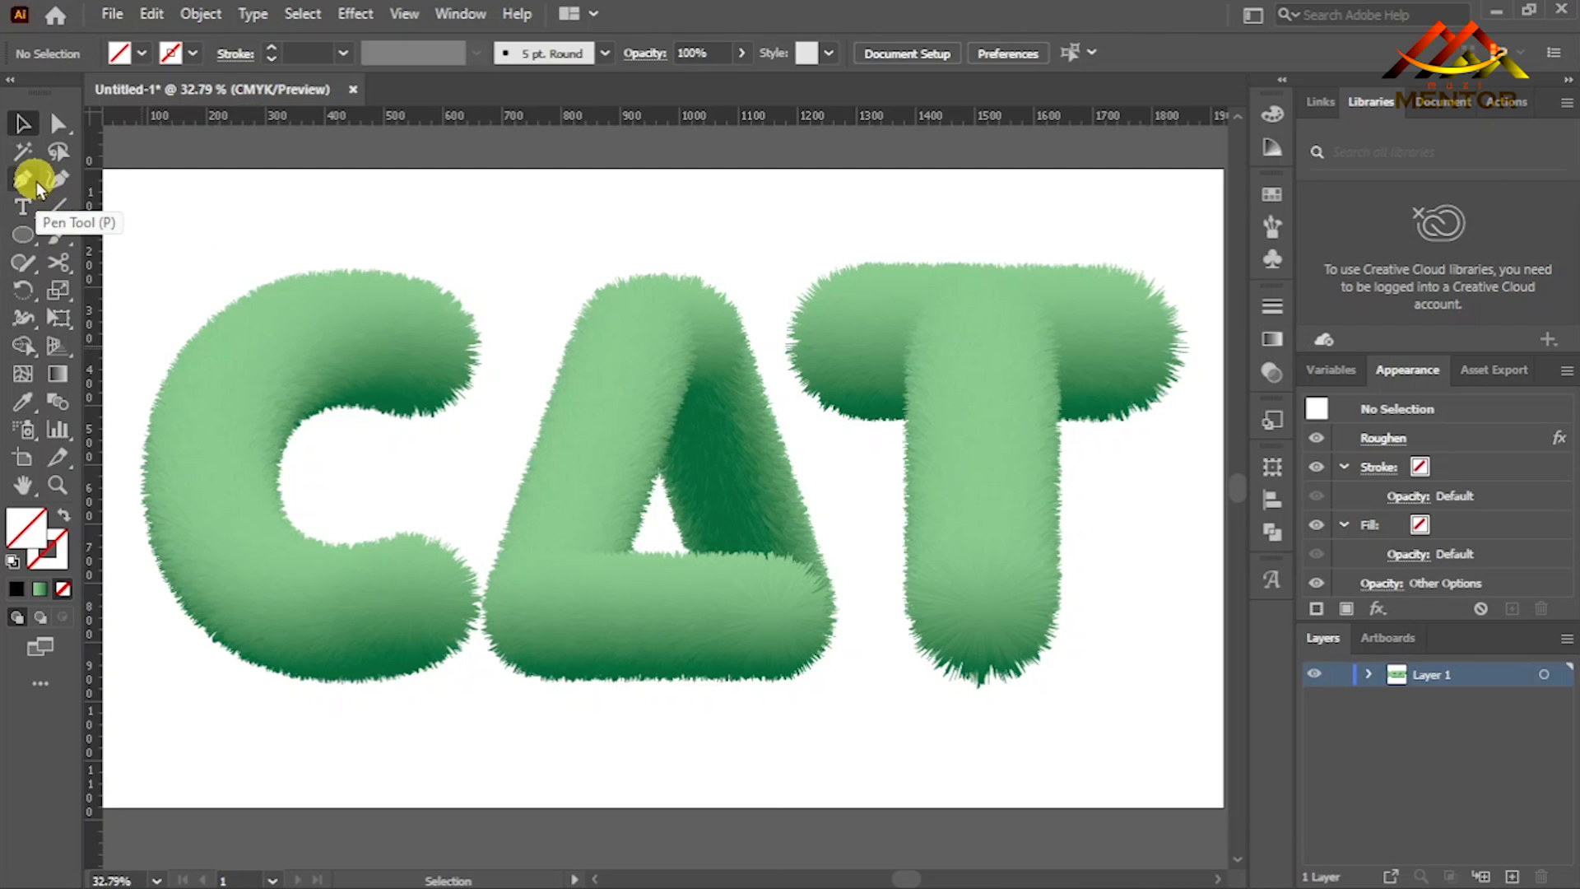
pyautogui.click(66, 169)
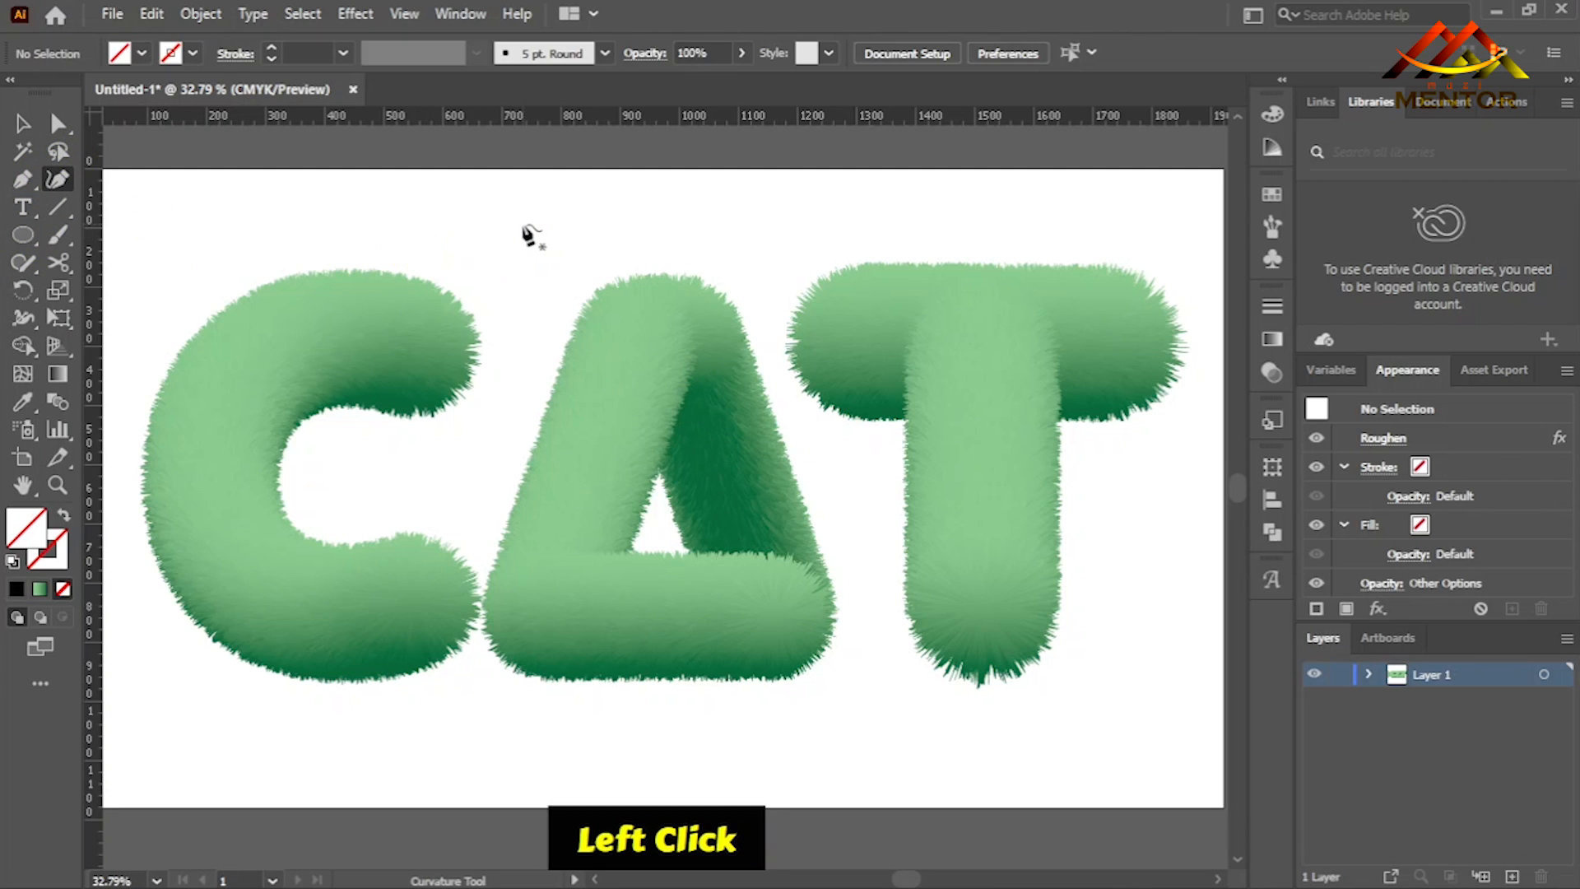
pyautogui.click(474, 209)
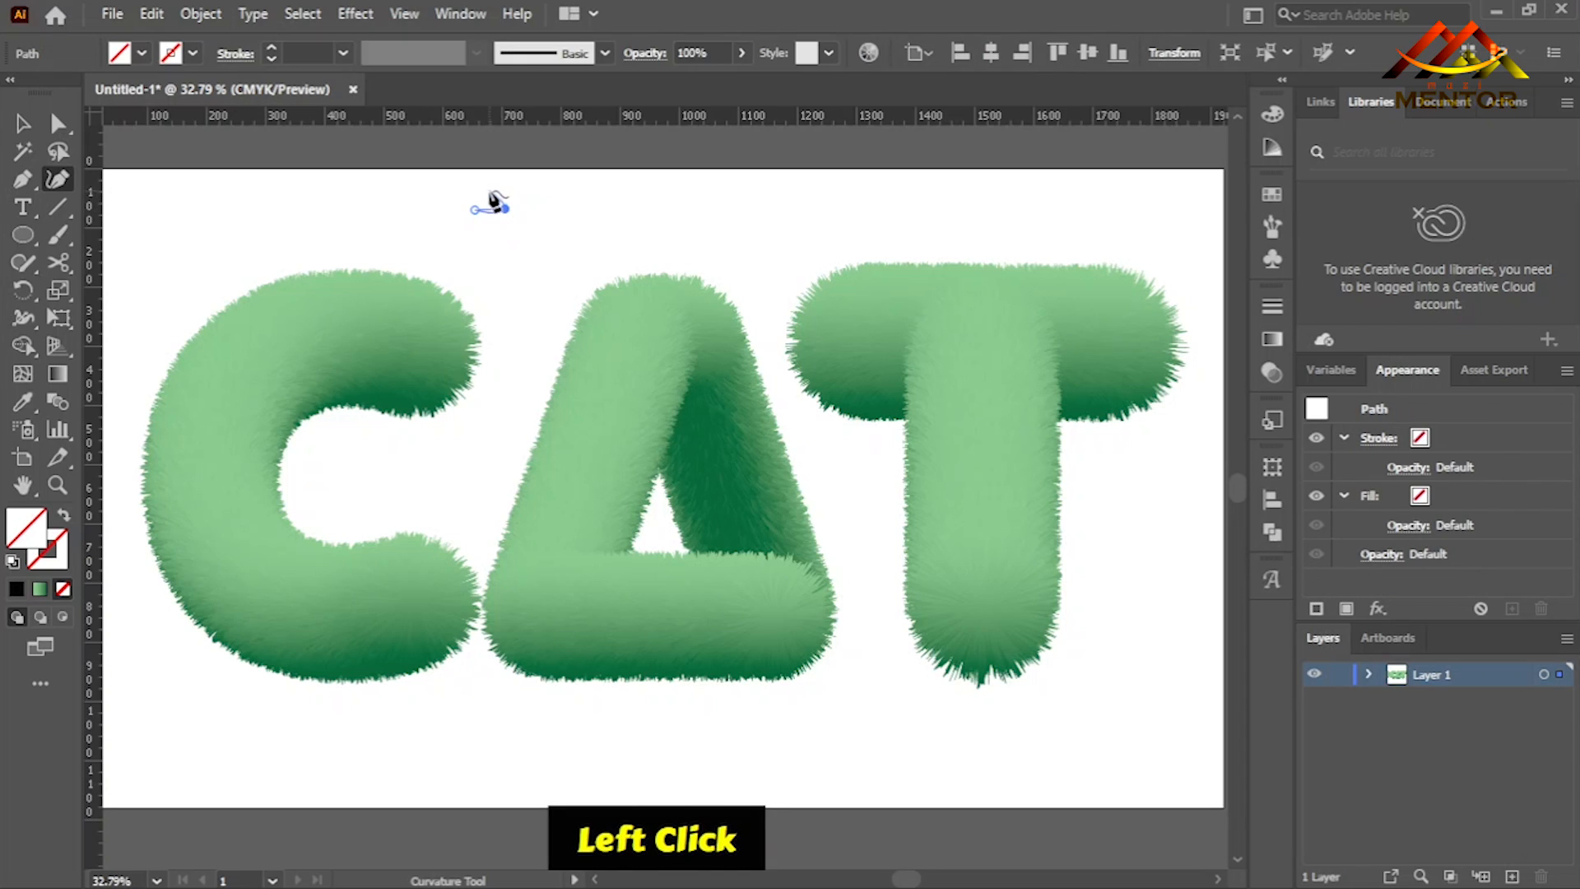
pyautogui.press('Escape')
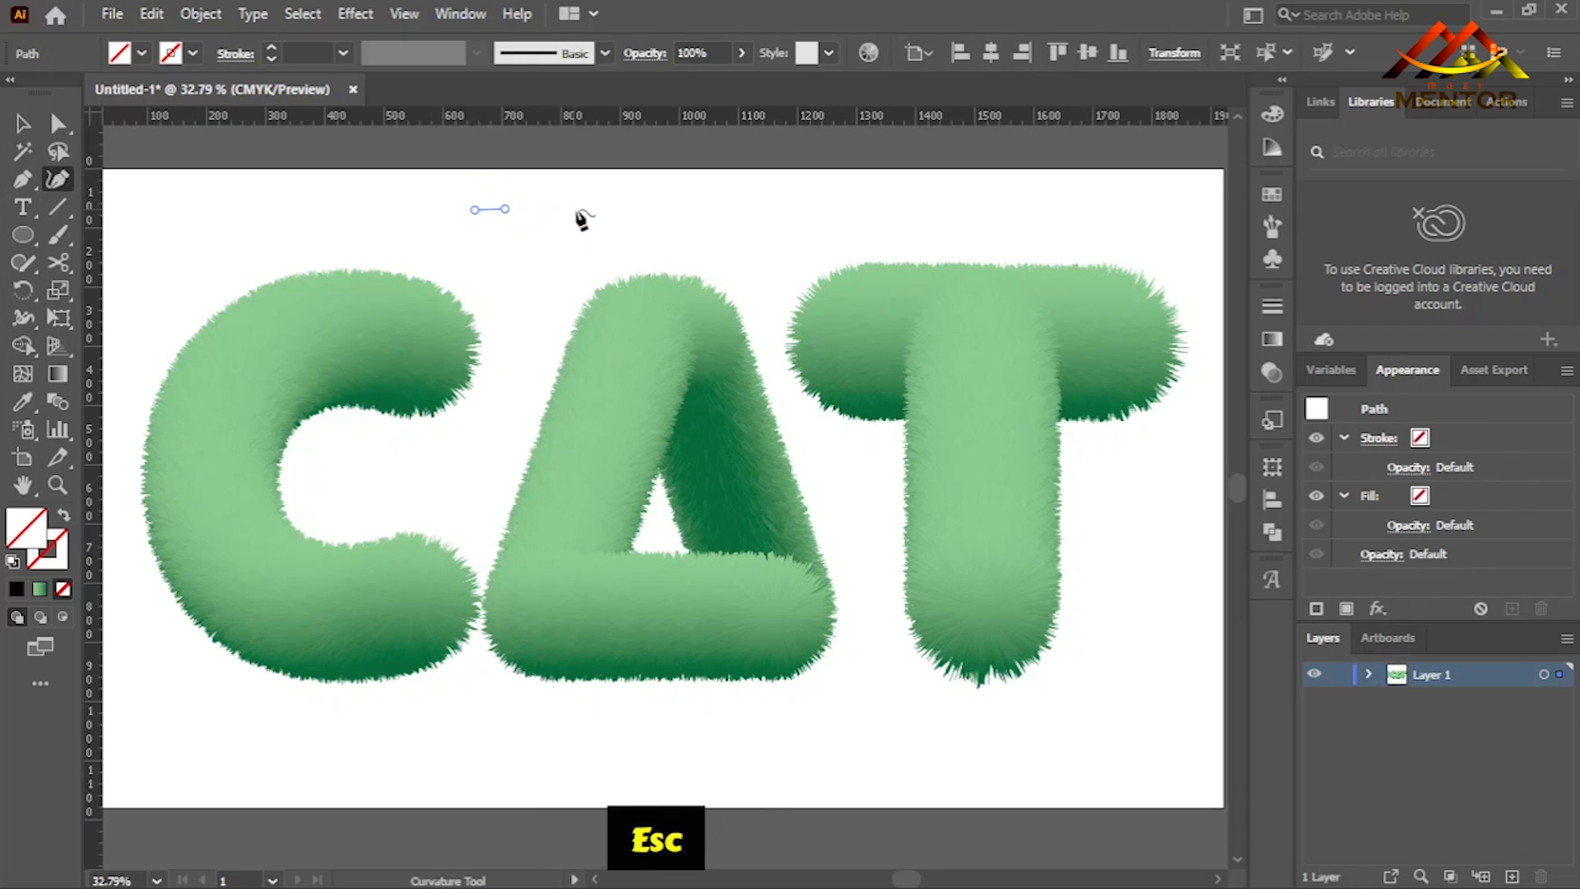
pyautogui.press('Delete')
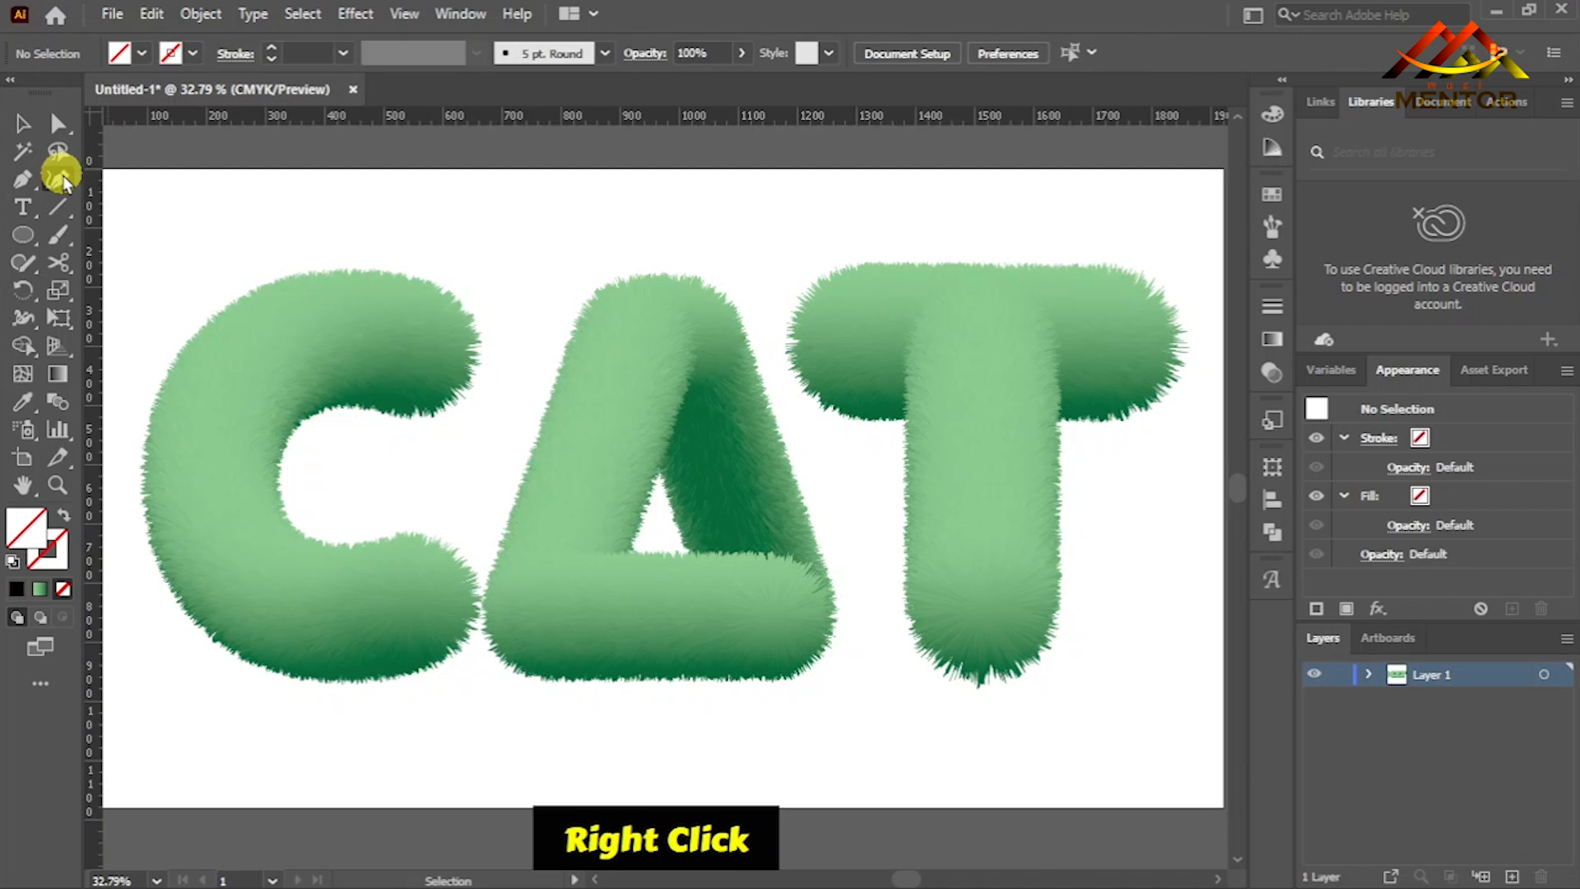
# - Draw a small closed triangle about 63 px wide and 66 px high above the gap between C and A with the Pen tool
pyautogui.rightClick(25, 179)
pyautogui.click(139, 175)
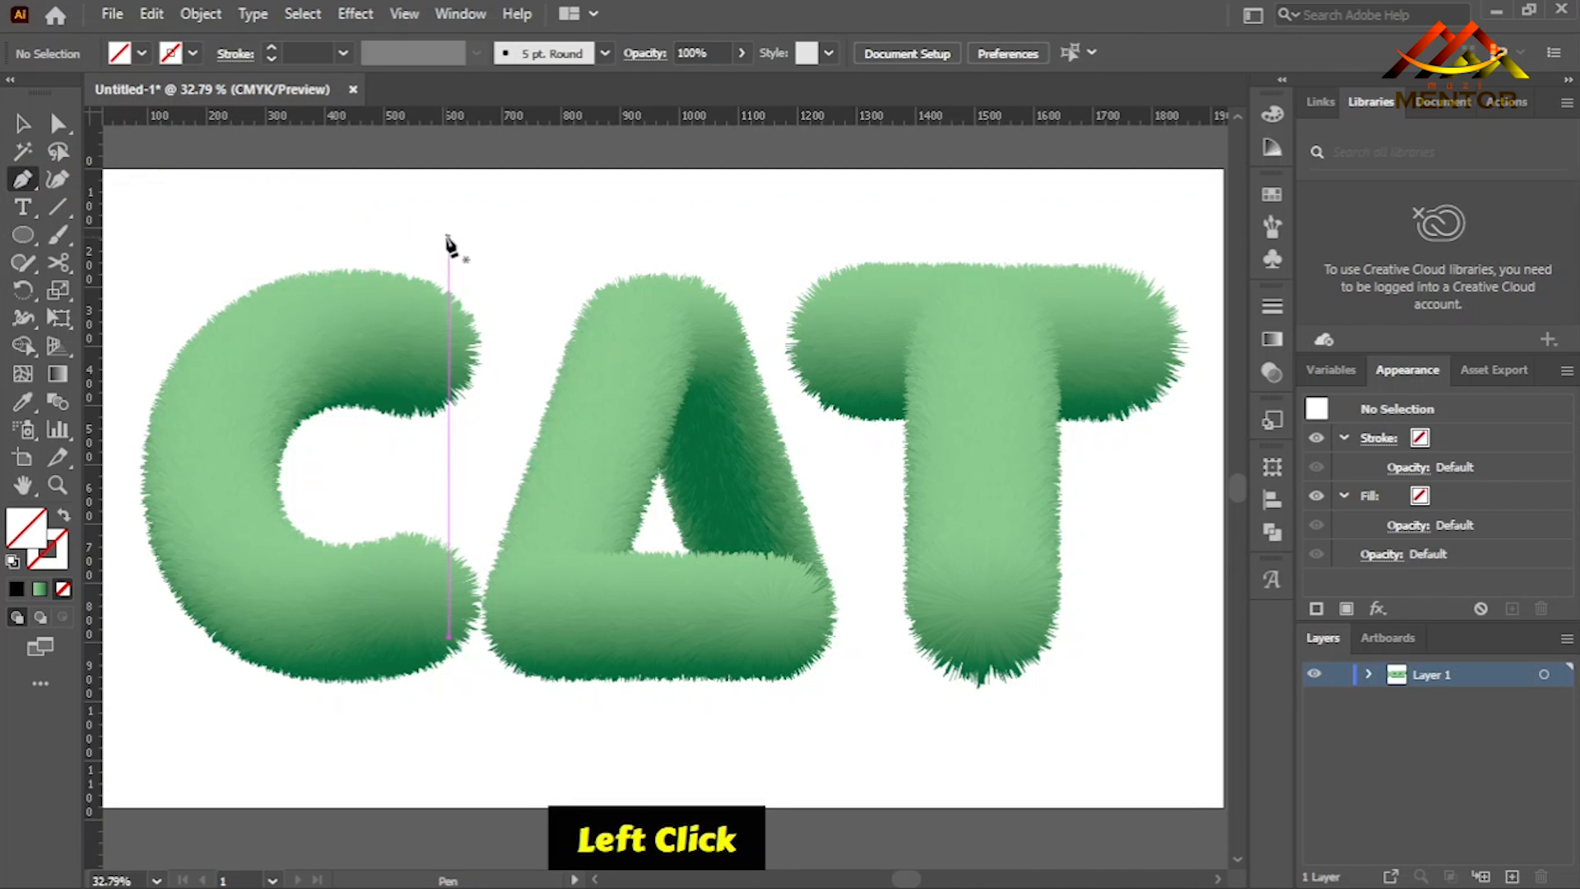
pyautogui.click(467, 207)
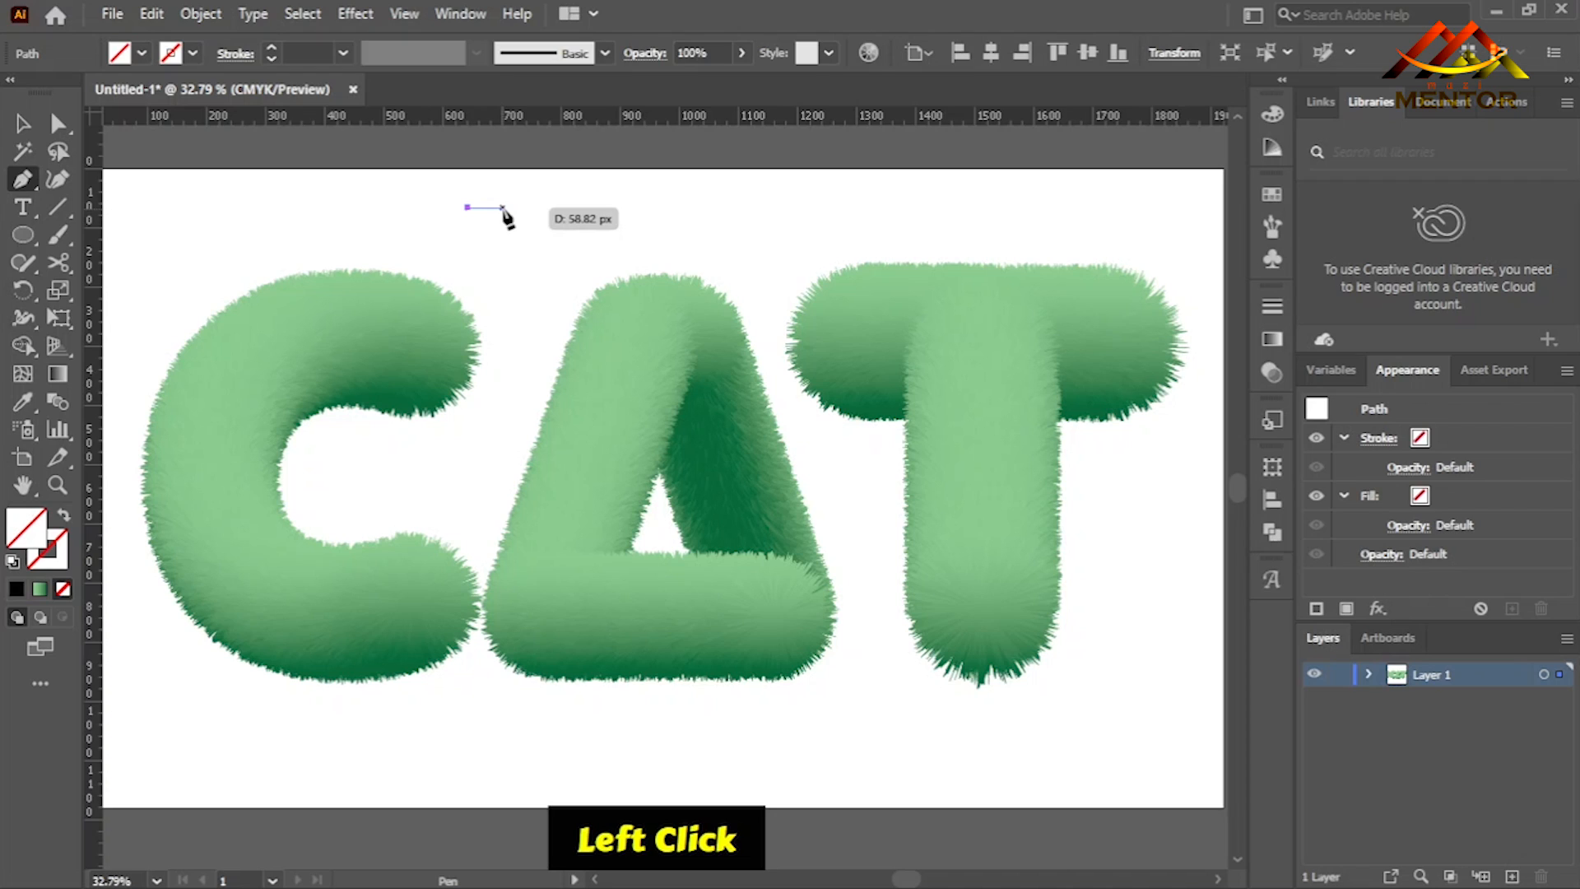
pyautogui.click(506, 208)
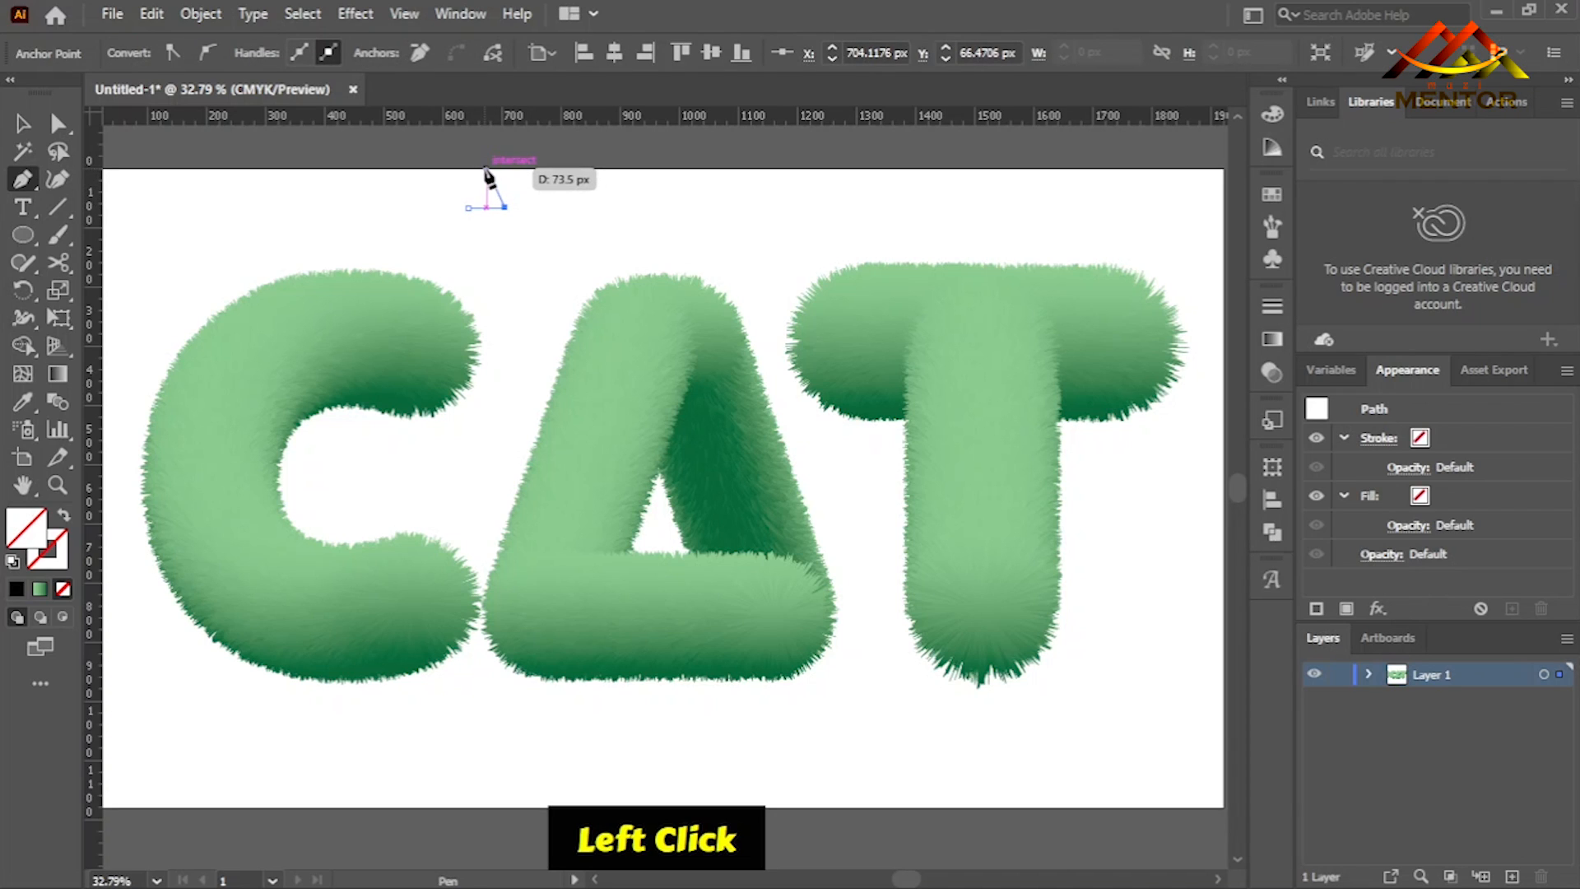
pyautogui.click(487, 169)
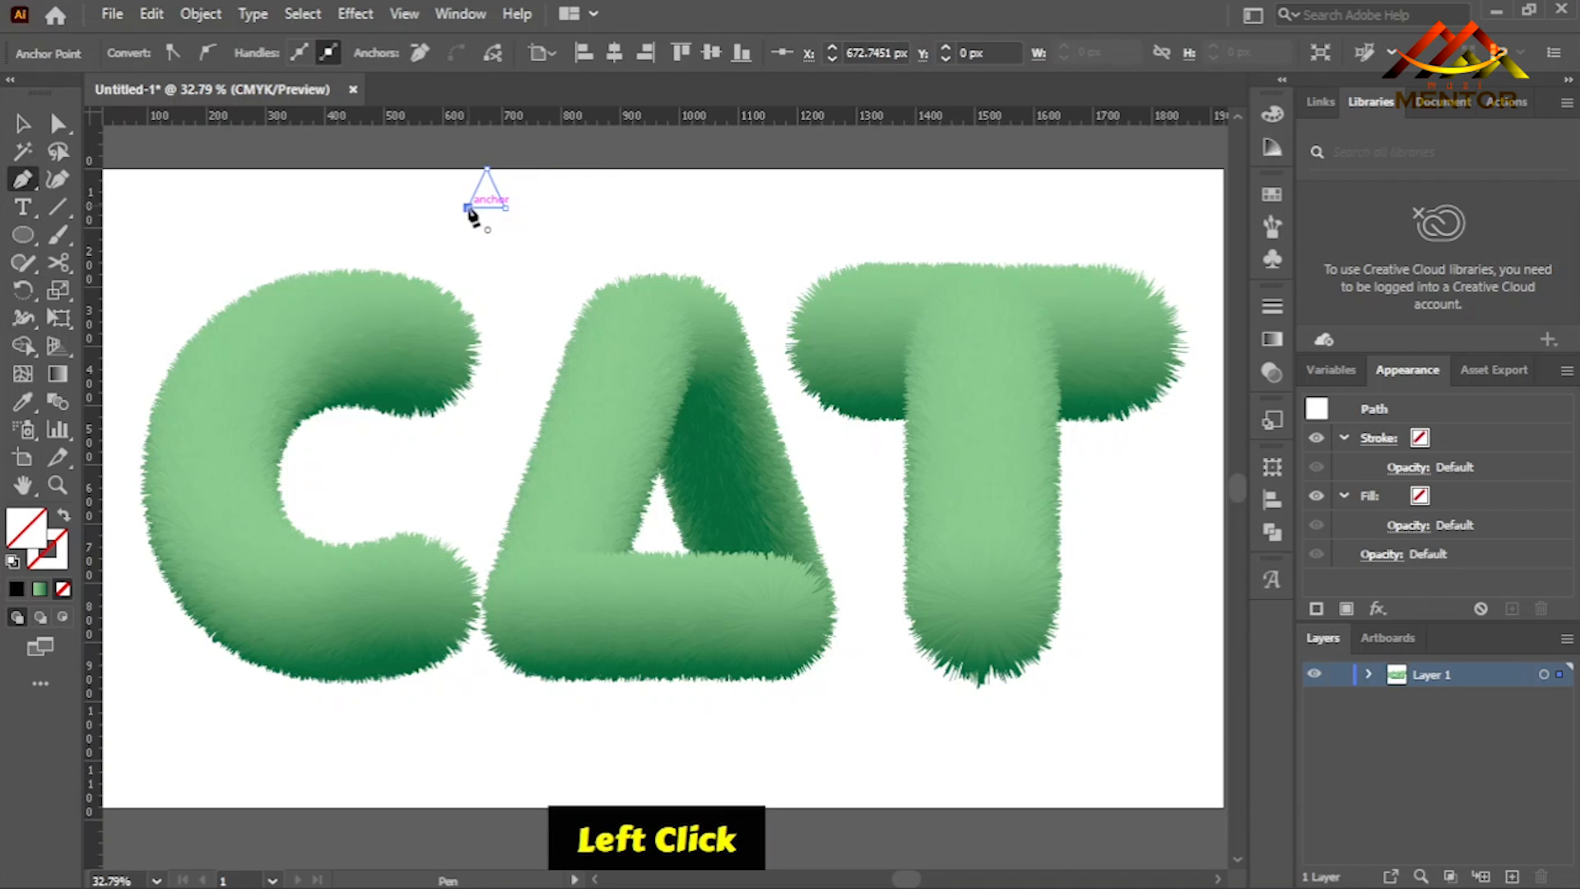
pyautogui.click(57, 123)
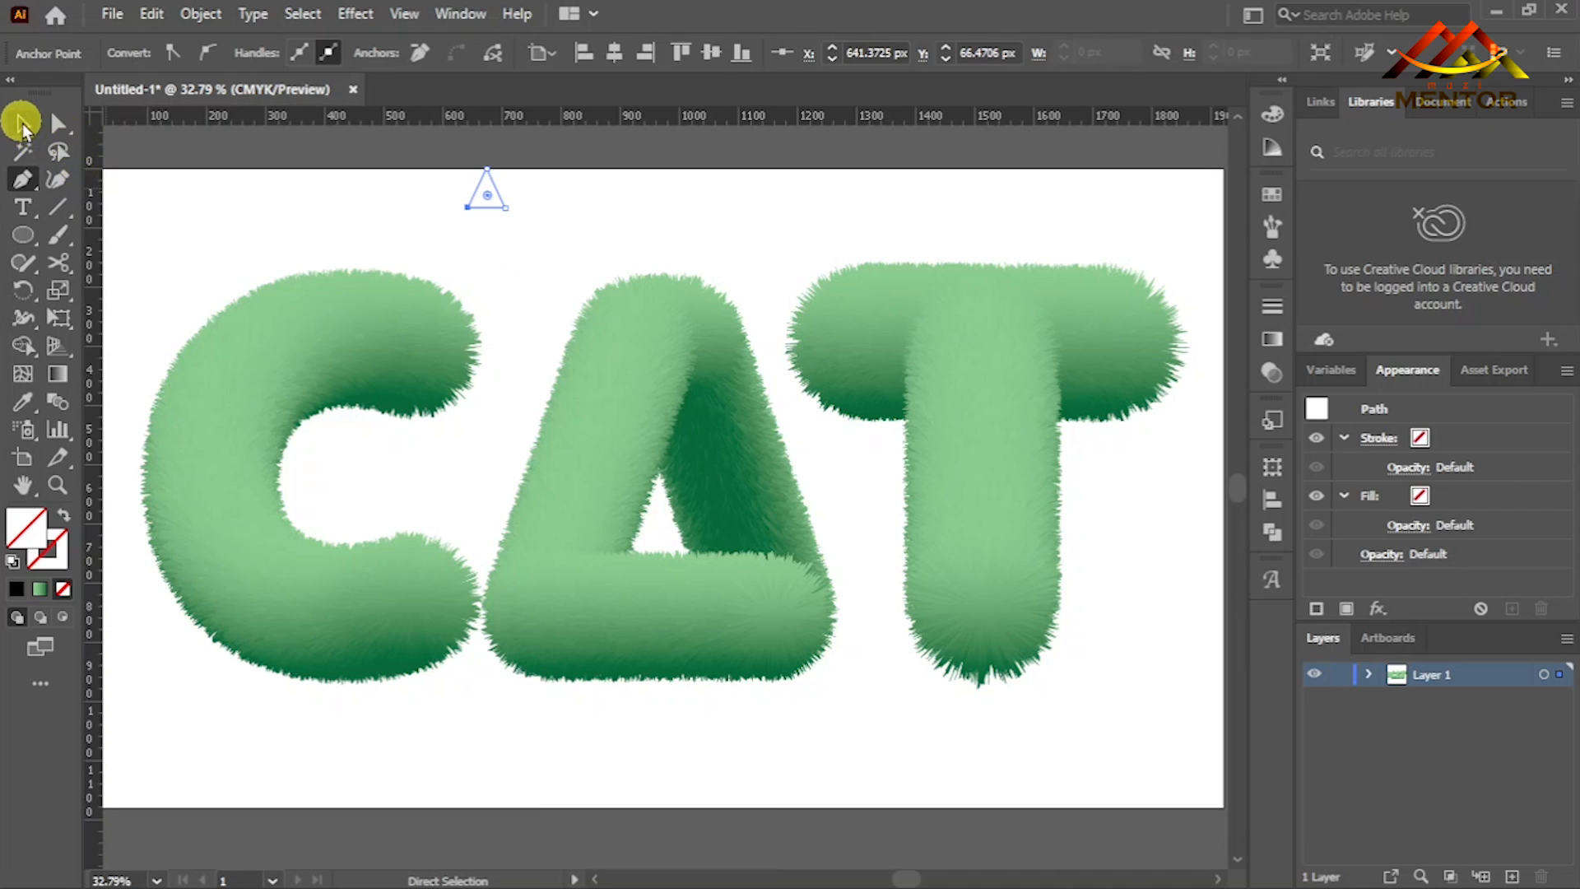
# - Draw a small circle about 21 px in diameter just below the triangle
pyautogui.click(23, 234)
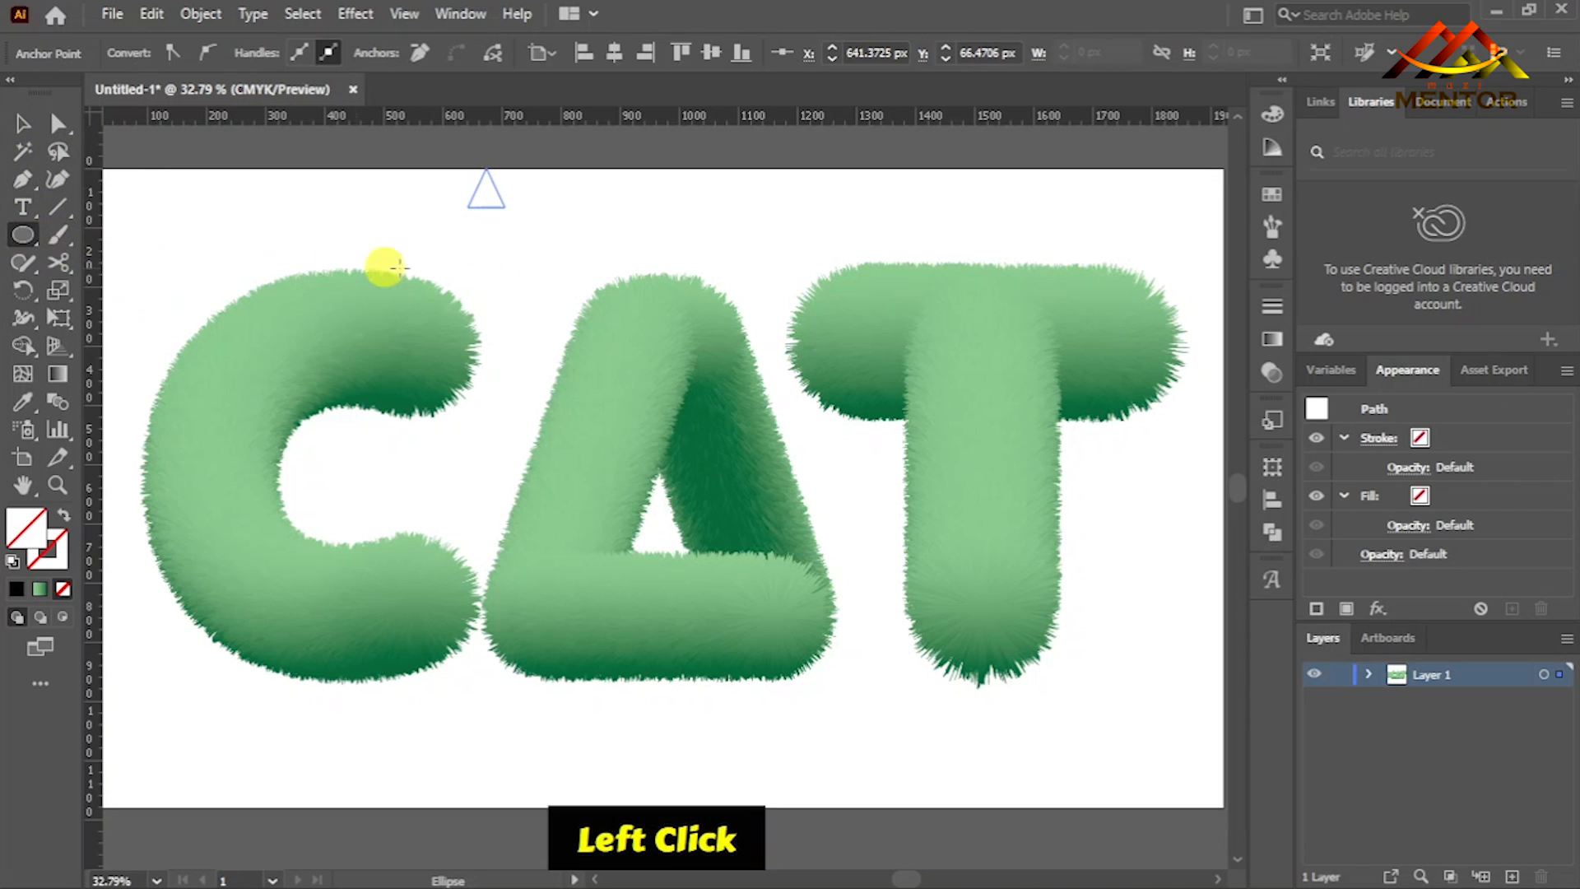
pyautogui.moveTo(479, 231); pyautogui.dragTo(496, 248)
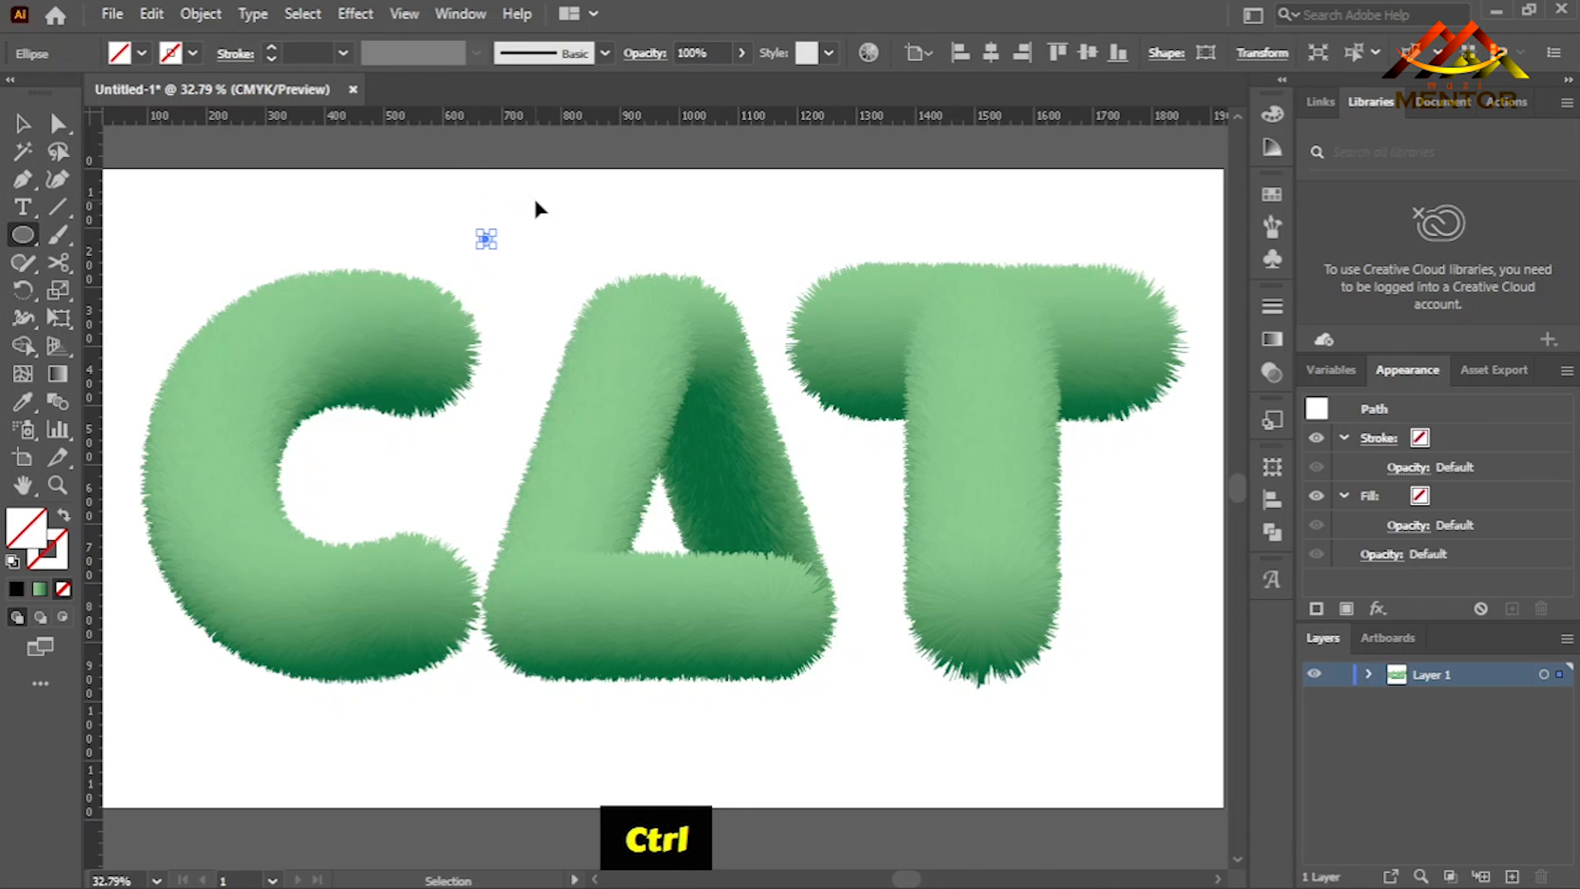
pyautogui.hotkey('ctrl', '=')
# - Give the triangle a black stroke
pyautogui.click(23, 123)
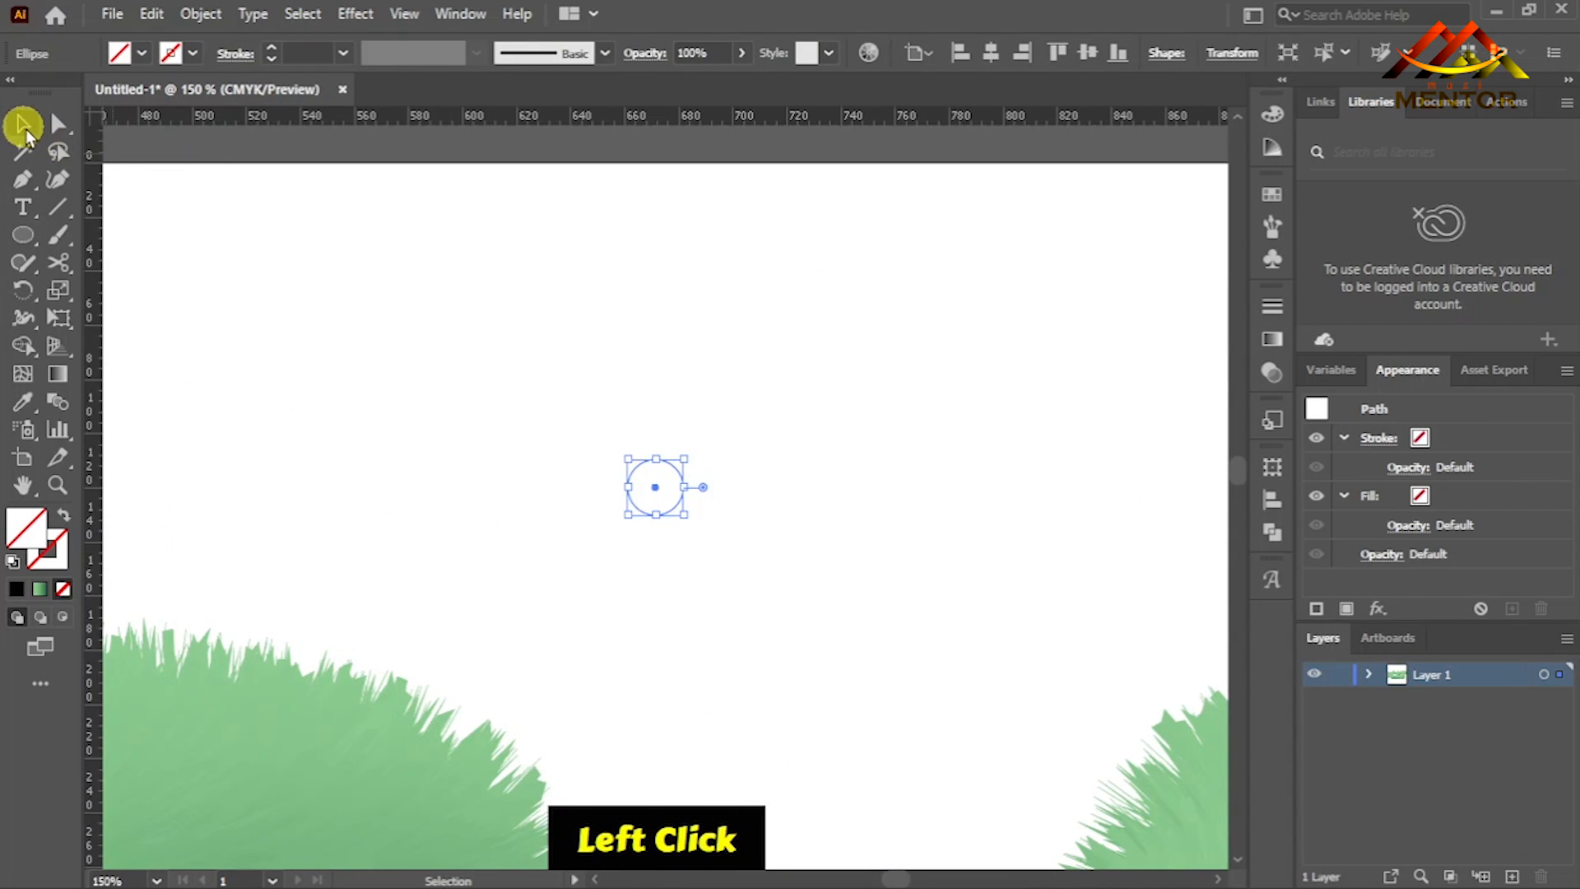
pyautogui.click(436, 267)
pyautogui.moveTo(827, 346); pyautogui.dragTo(823, 342)
pyautogui.click(190, 52)
pyautogui.click(63, 101)
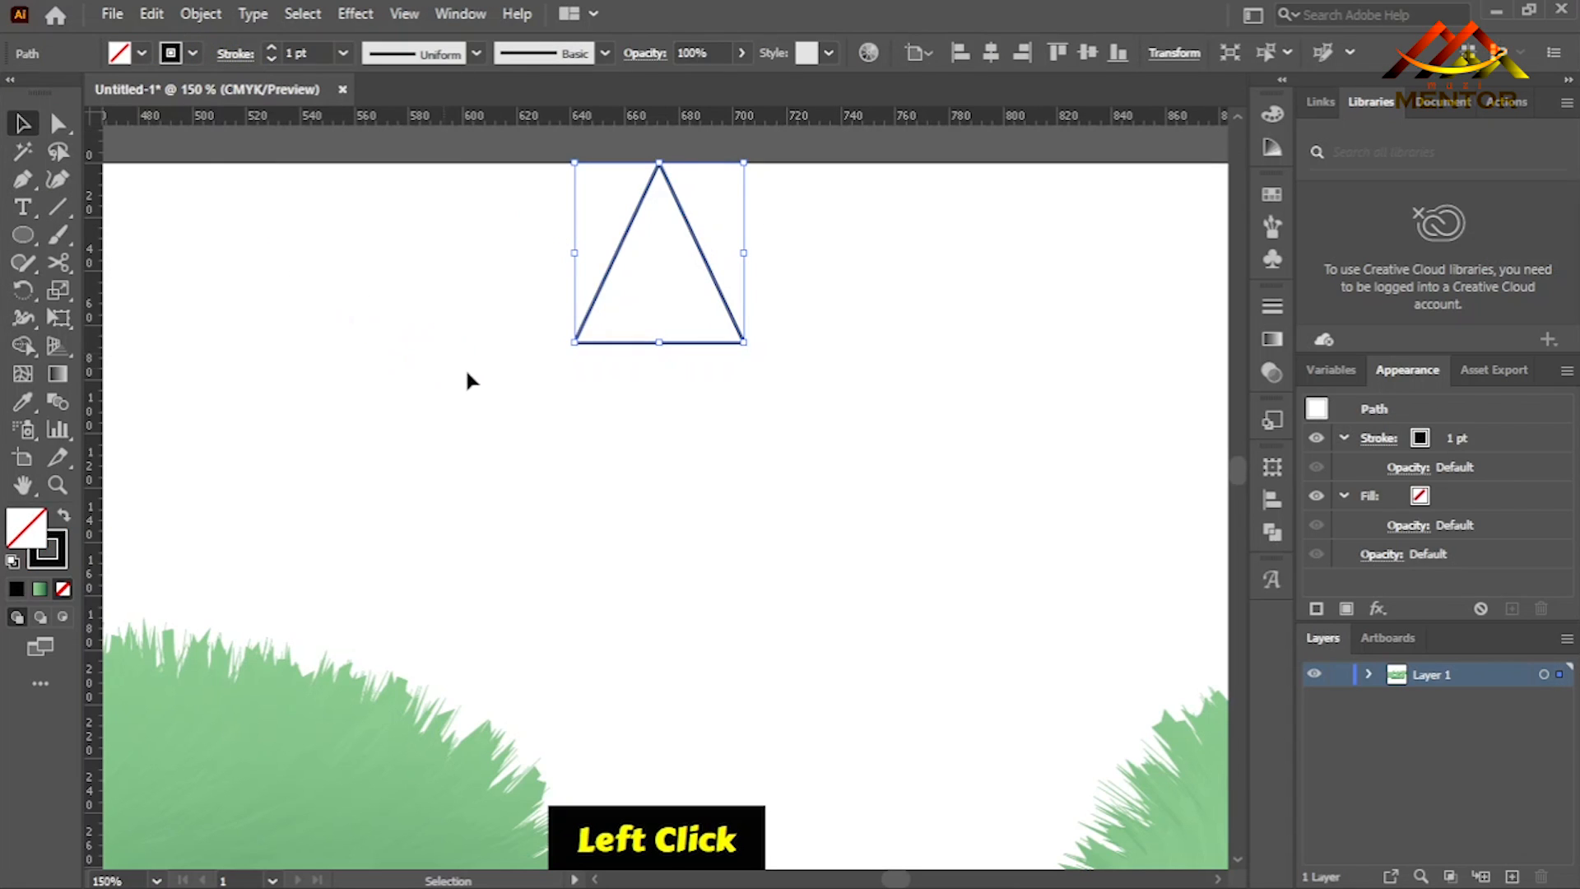
# - Give the circle a black stroke and centre it horizontally beneath the triangle
pyautogui.moveTo(459, 363); pyautogui.dragTo(854, 582)
pyautogui.click(192, 53)
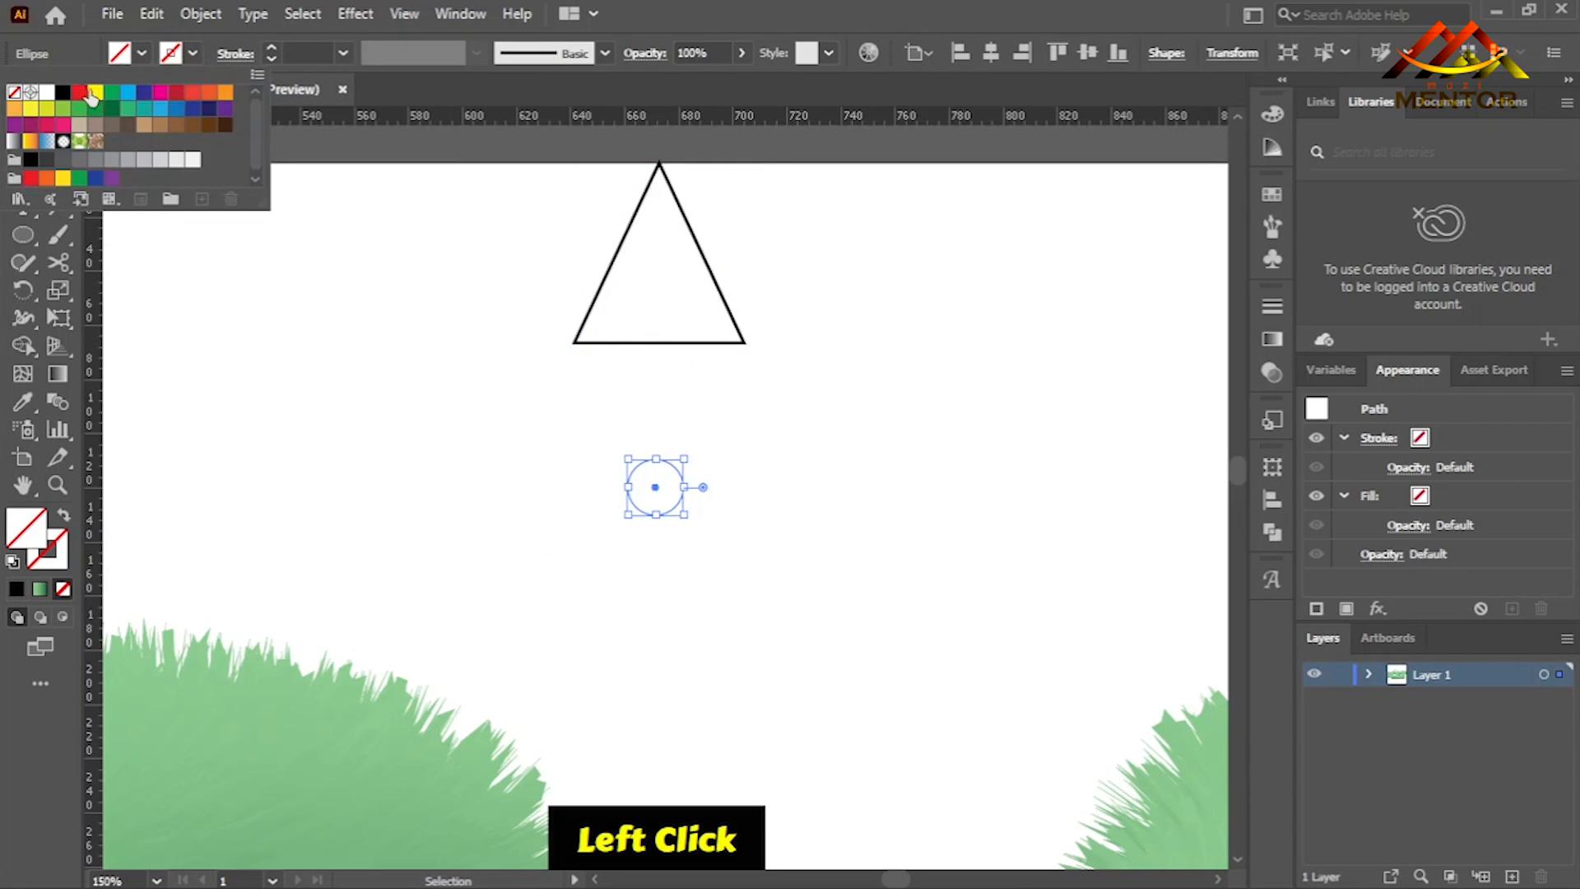
pyautogui.click(63, 100)
pyautogui.click(432, 358)
pyautogui.moveTo(656, 499)
pyautogui.mouseDown()
pyautogui.moveTo(665, 470)
pyautogui.moveTo(668, 503)
pyautogui.mouseUp()
# - Fill the triangle with the green linear gradient, running vertically from light green at its tip to dark green at its base
pyautogui.click(689, 308)
pyautogui.click(690, 343)
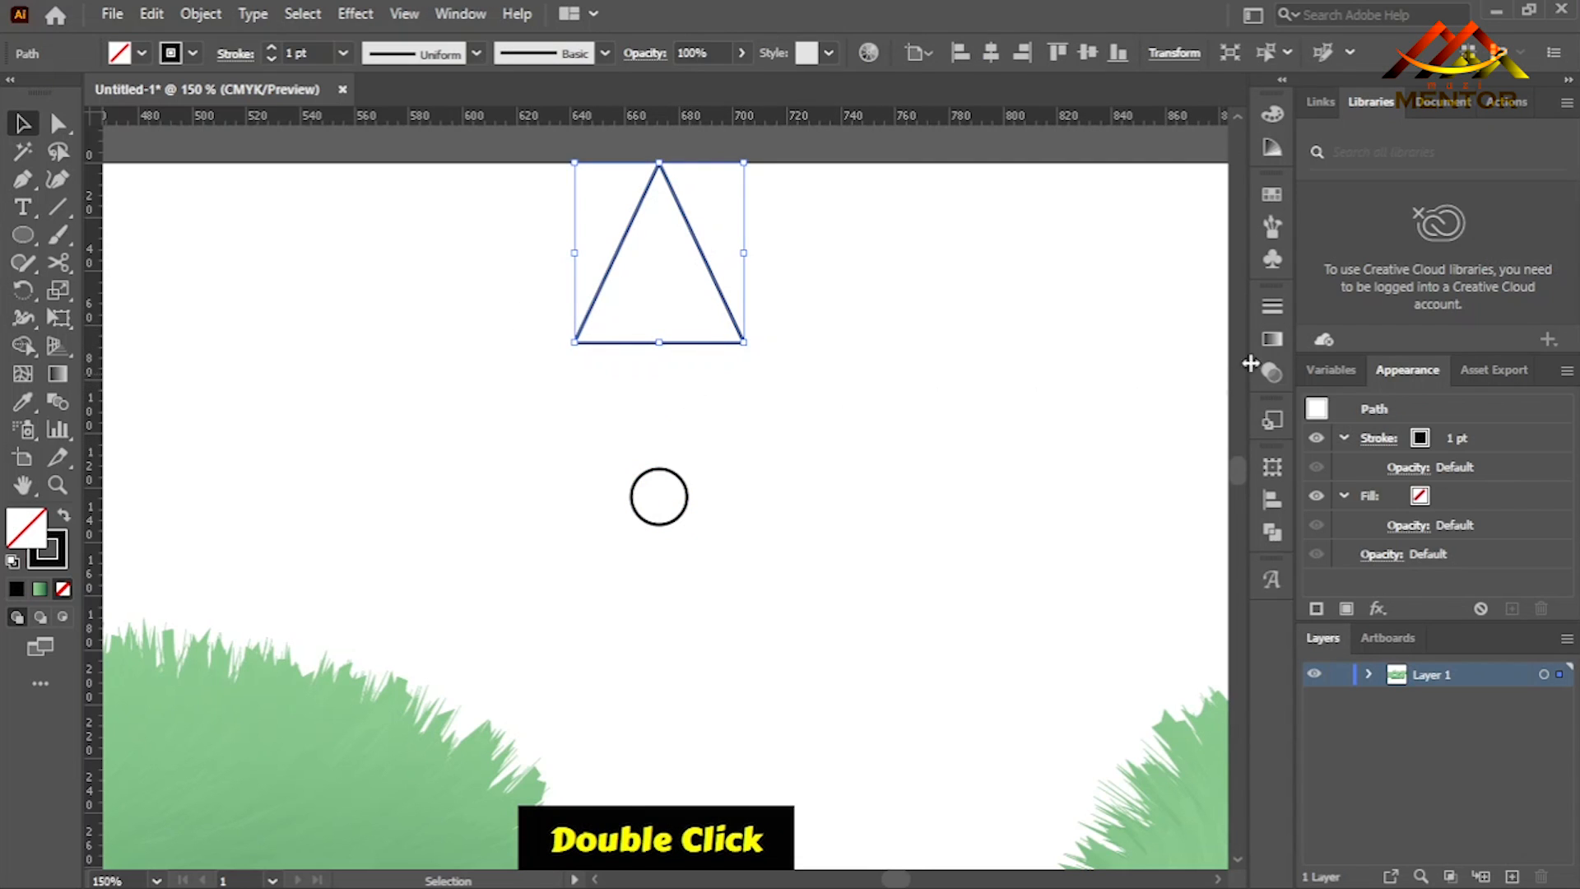
pyautogui.doubleClick(1272, 341)
pyautogui.click(1005, 339)
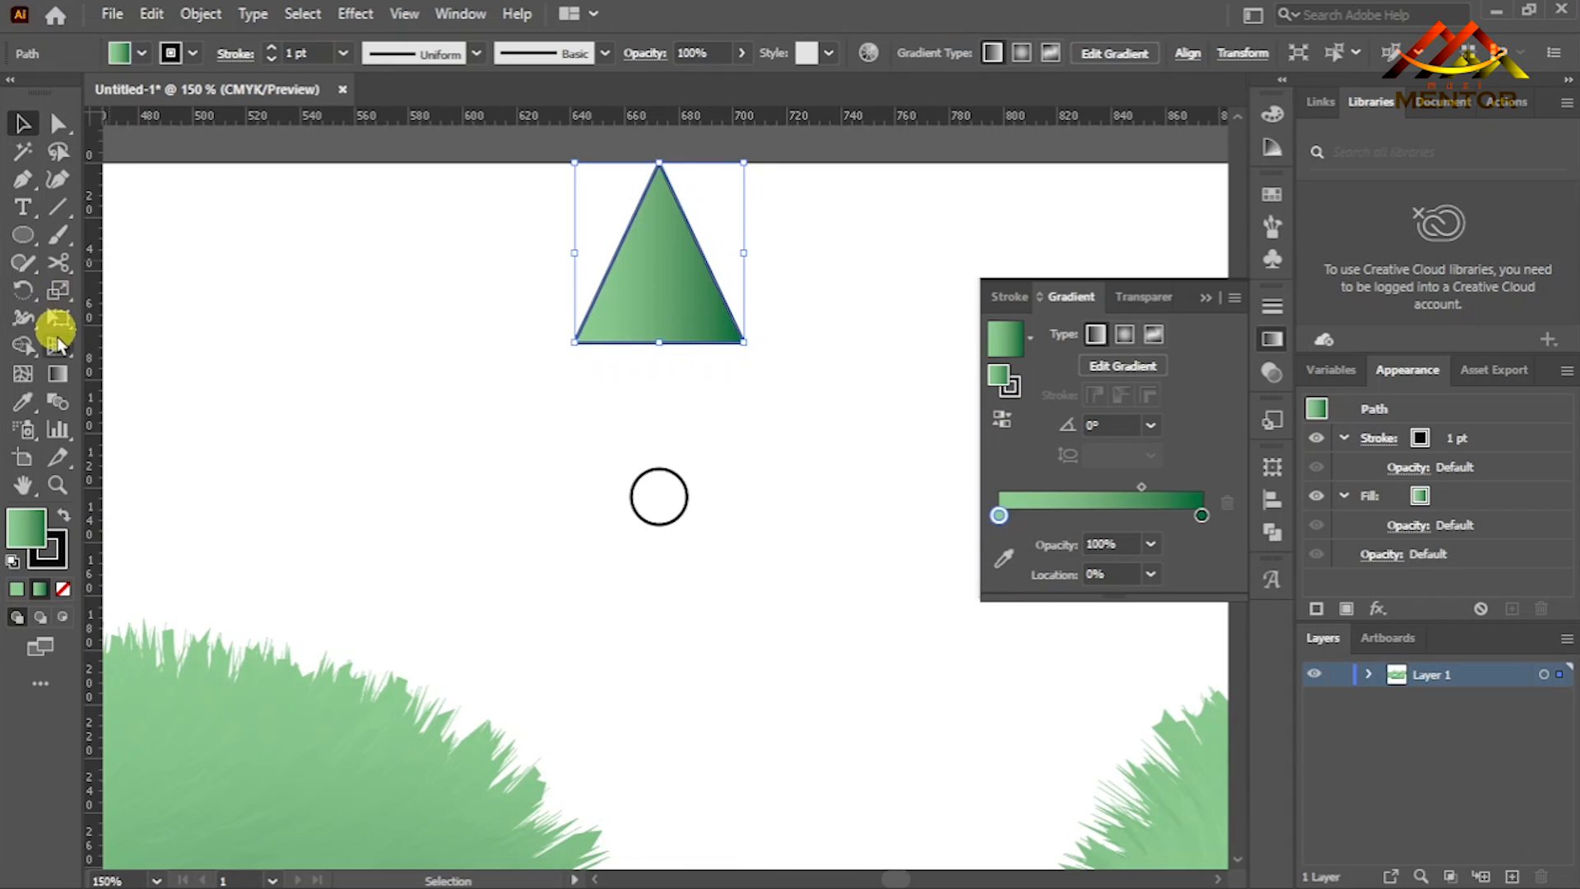
pyautogui.click(54, 374)
pyautogui.moveTo(658, 168); pyautogui.dragTo(659, 343)
# - Fill the circle with the green linear gradient, running vertically from light green at its top to dark green at its bottom
pyautogui.keyDown('ctrl'); pyautogui.click(688, 497); pyautogui.keyUp('ctrl')
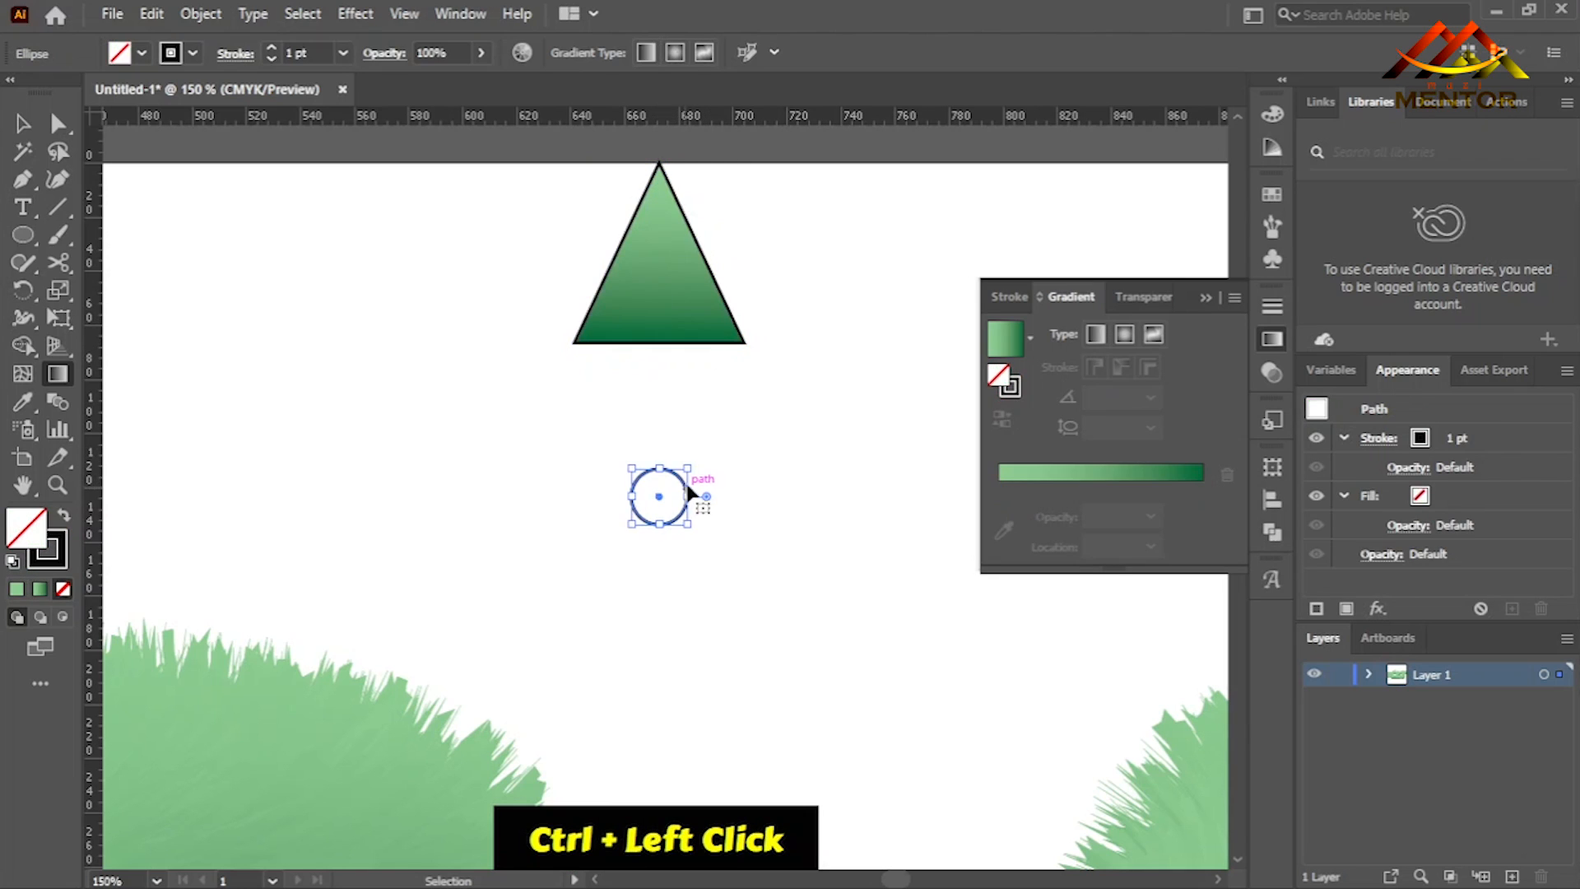
pyautogui.click(1000, 354)
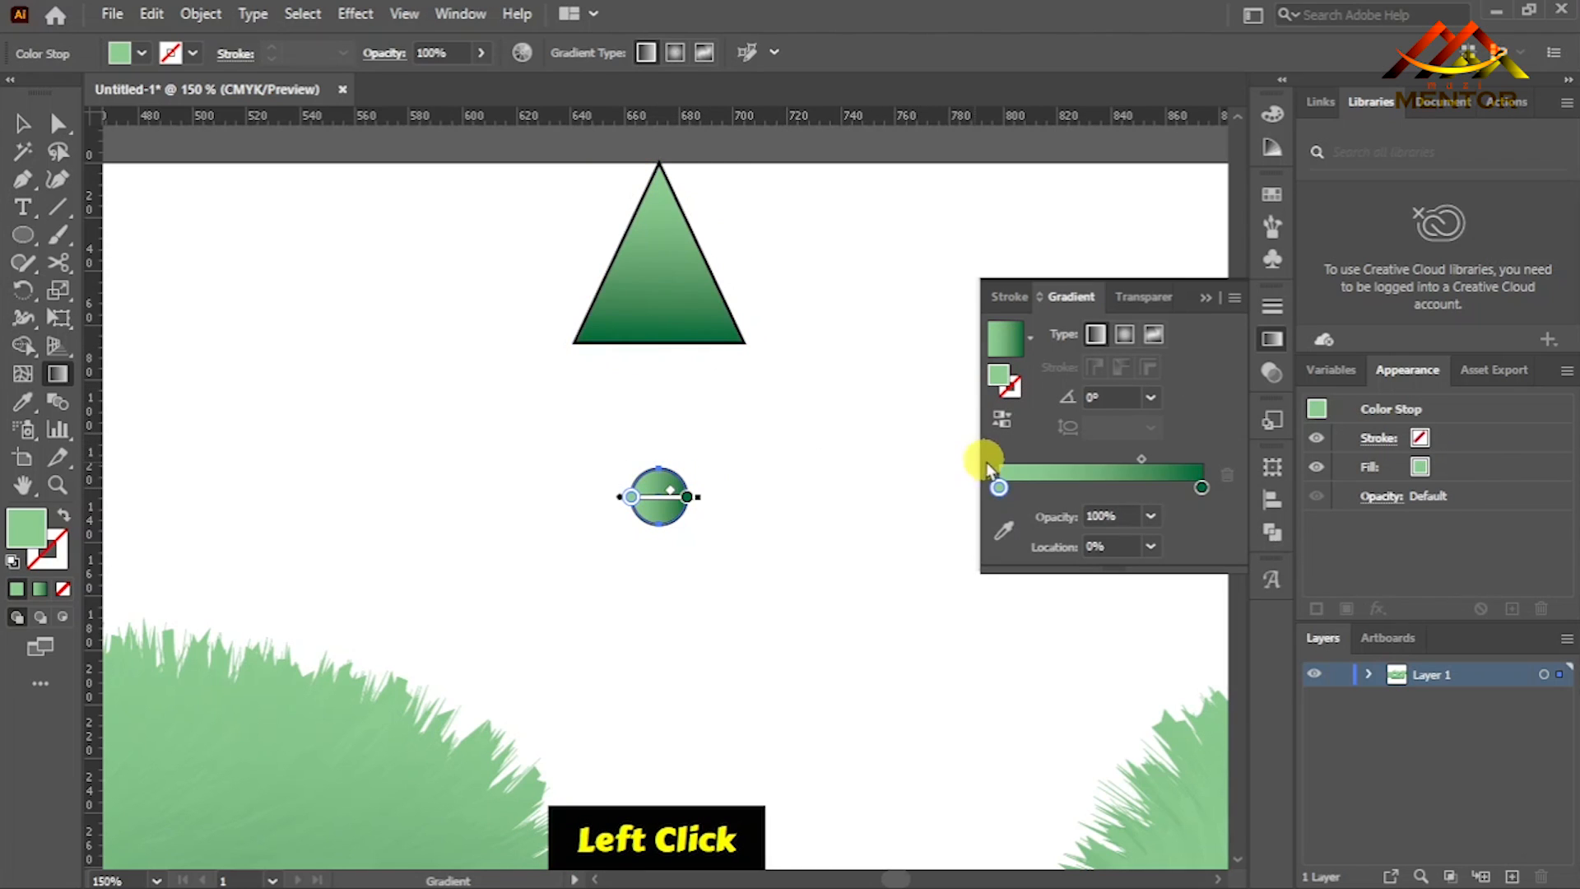
pyautogui.press('g')
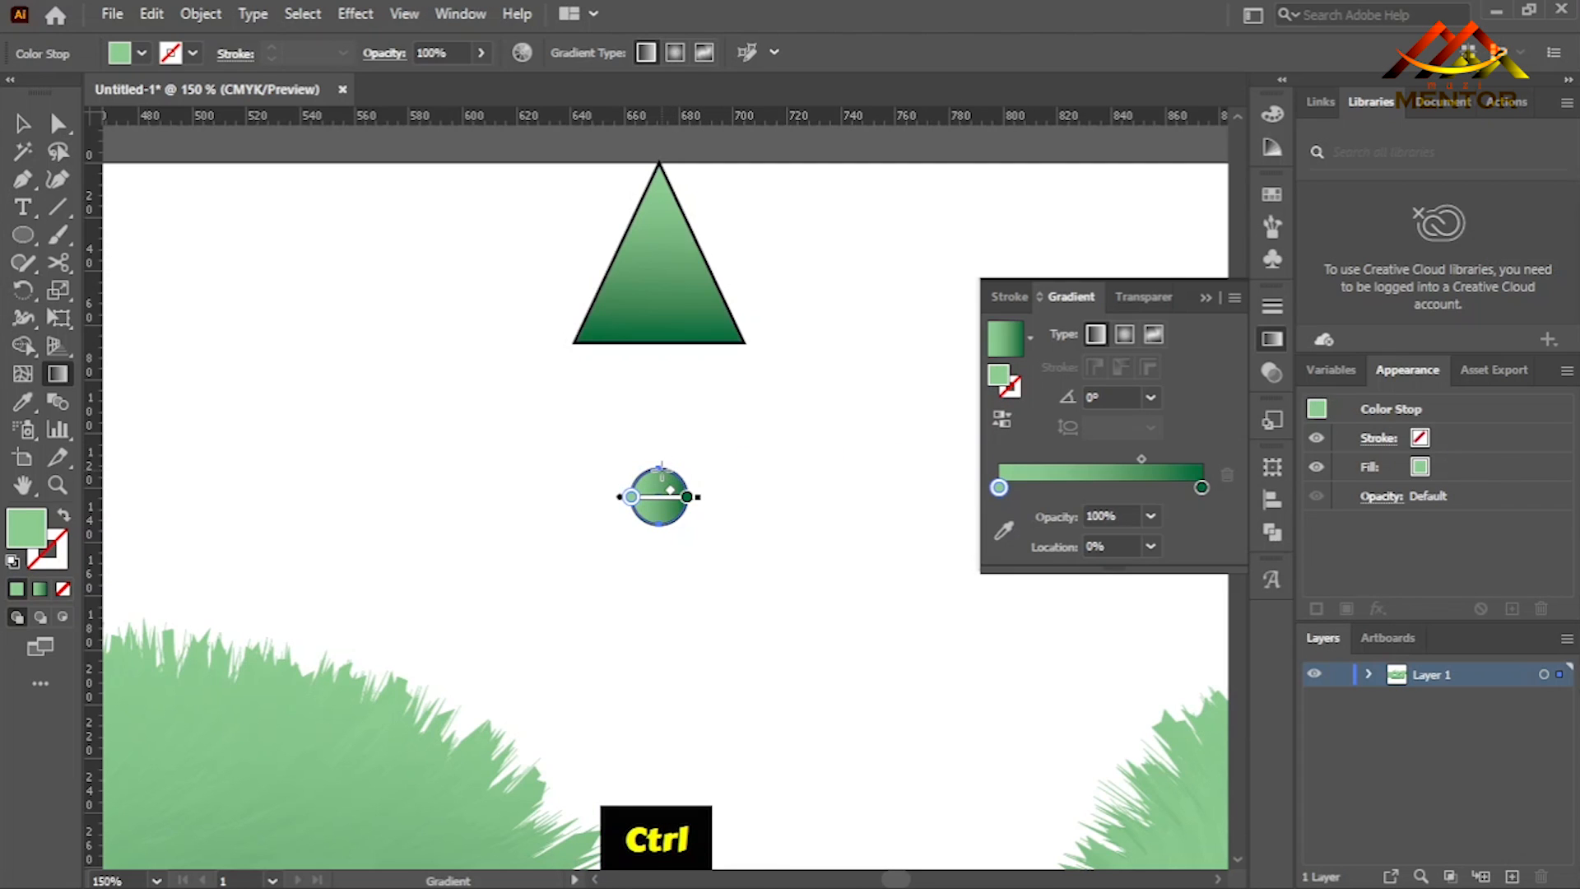
pyautogui.moveTo(662, 469); pyautogui.dragTo(658, 512)
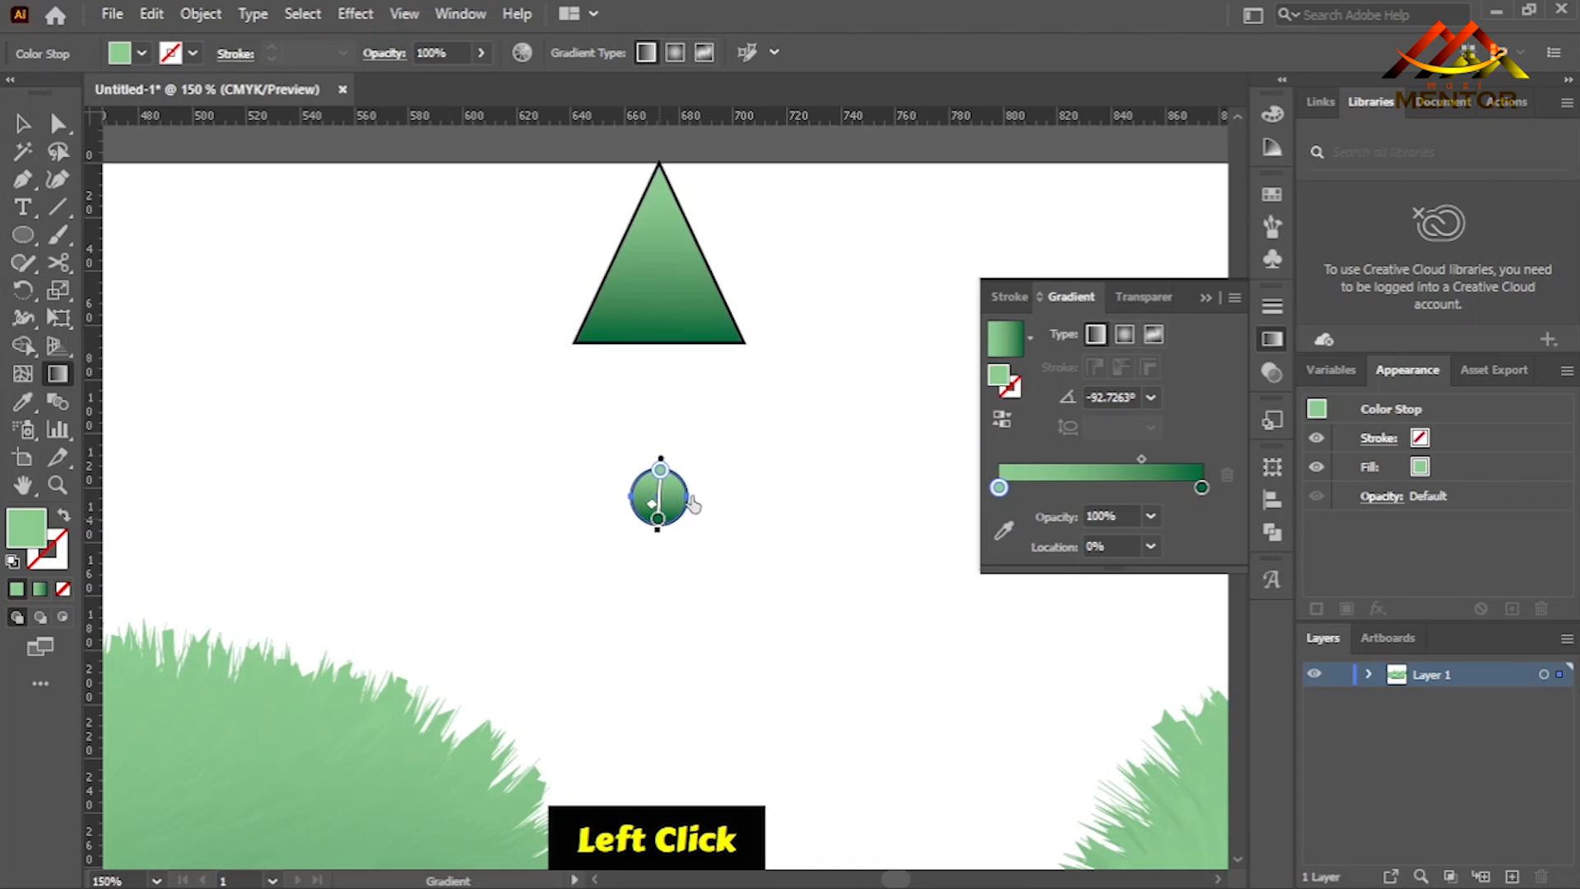
pyautogui.hotkey('ctrl', '=')
pyautogui.hotkey('ctrl', '=')
pyautogui.hotkey('ctrl', '=')
pyautogui.hotkey('ctrl', '=')
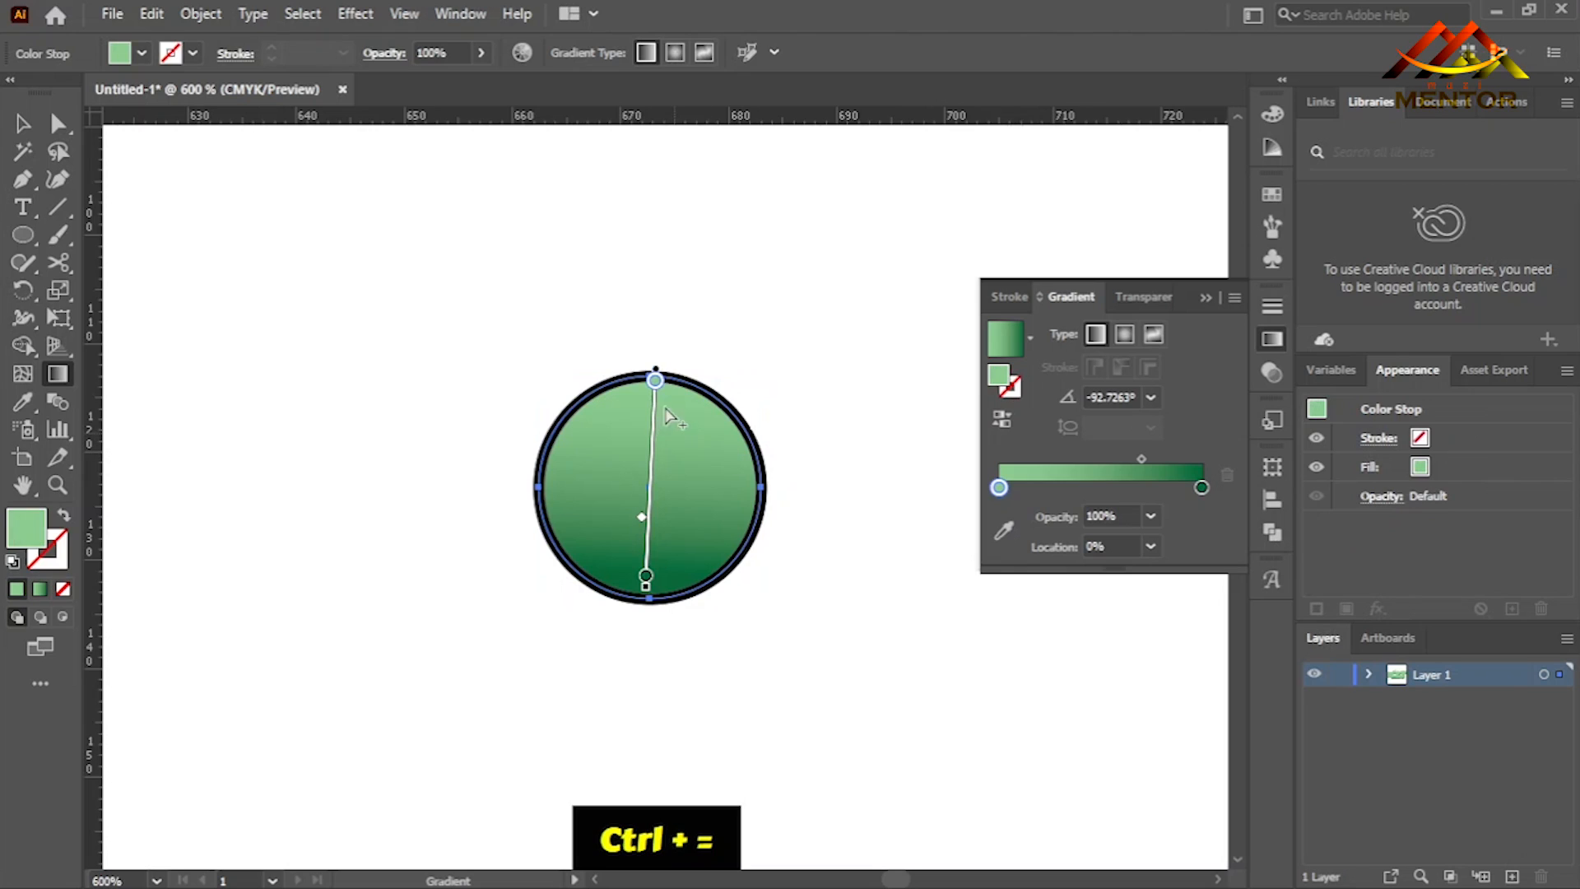
pyautogui.moveTo(676, 375); pyautogui.dragTo(675, 588)
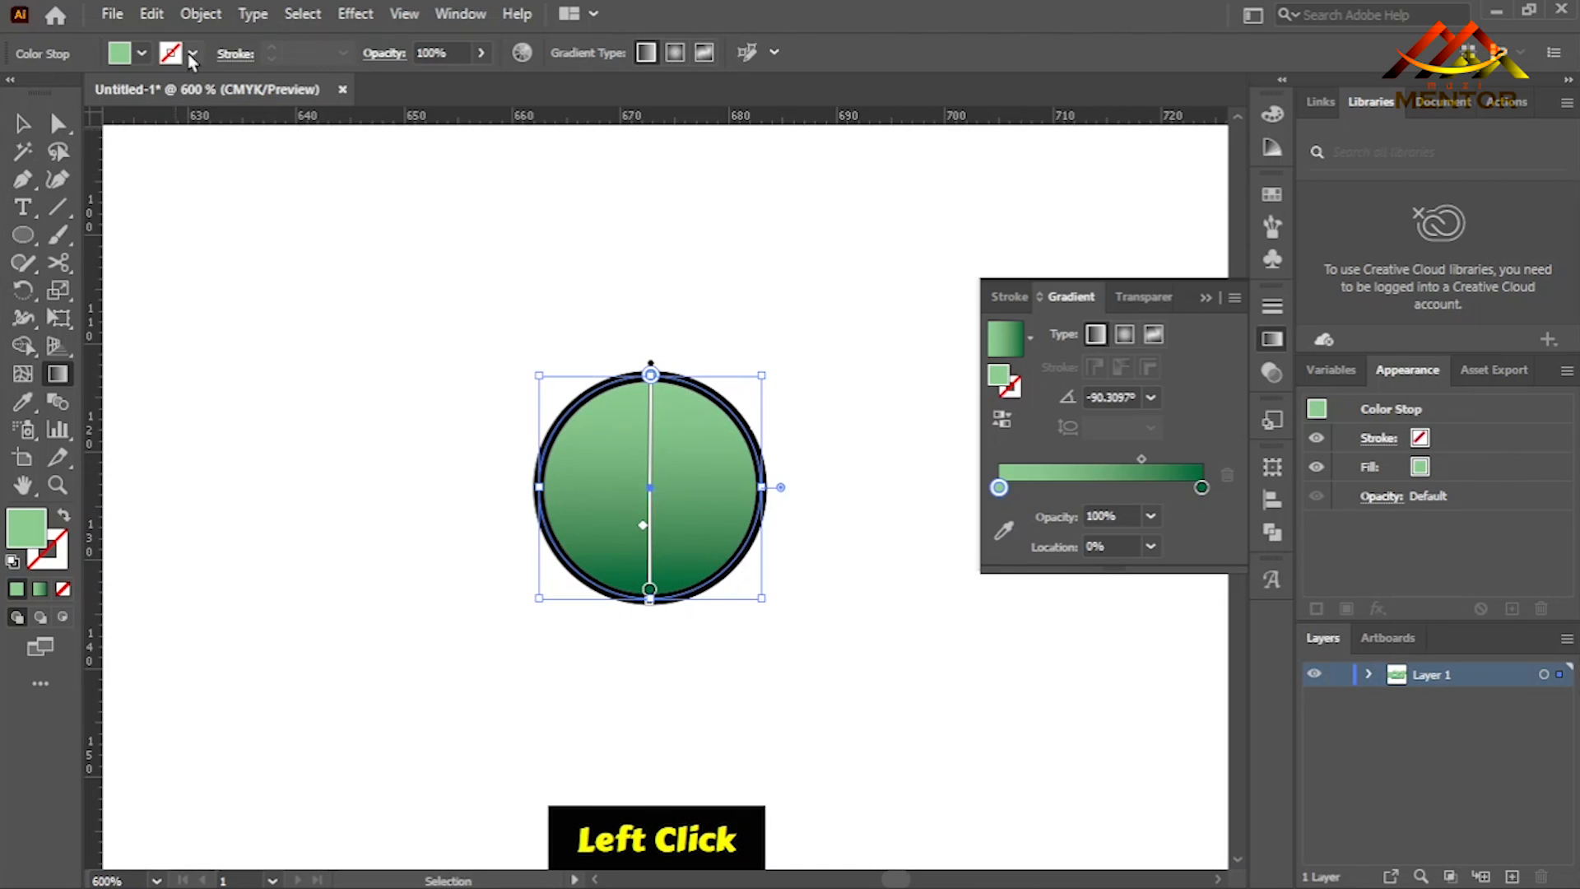
# - Remove the stroke from the circle
pyautogui.click(23, 122)
pyautogui.click(191, 54)
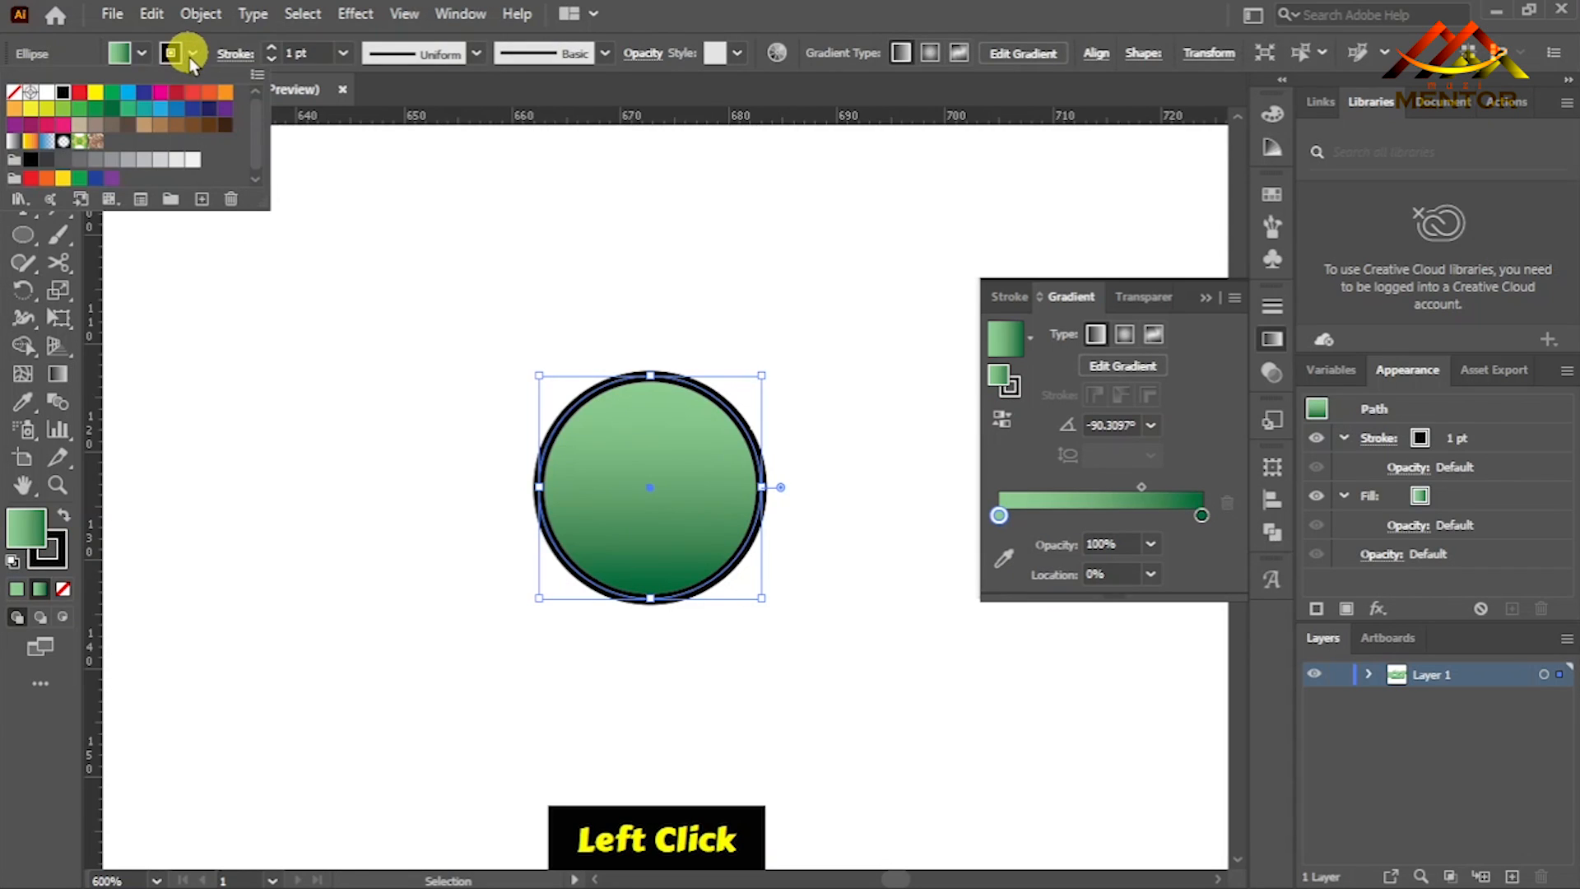
pyautogui.click(13, 86)
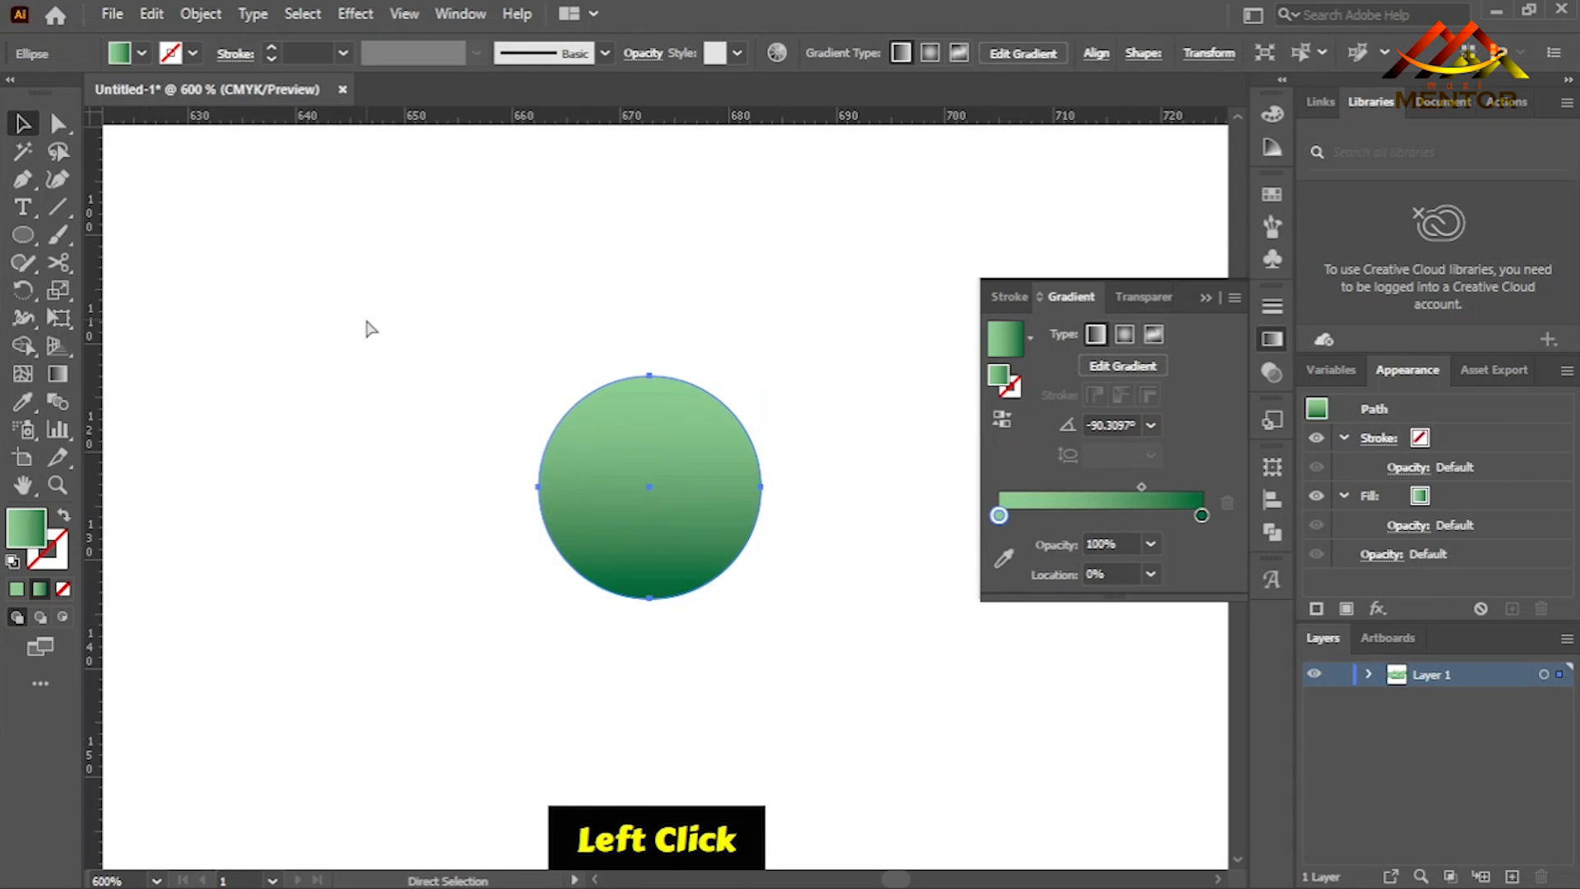
# - Remove the stroke from the gradient-filled triangle
pyautogui.hotkey('ctrl', '-')
pyautogui.press('space')
pyautogui.moveTo(442, 279); pyautogui.dragTo(483, 423)
pyautogui.click(504, 362)
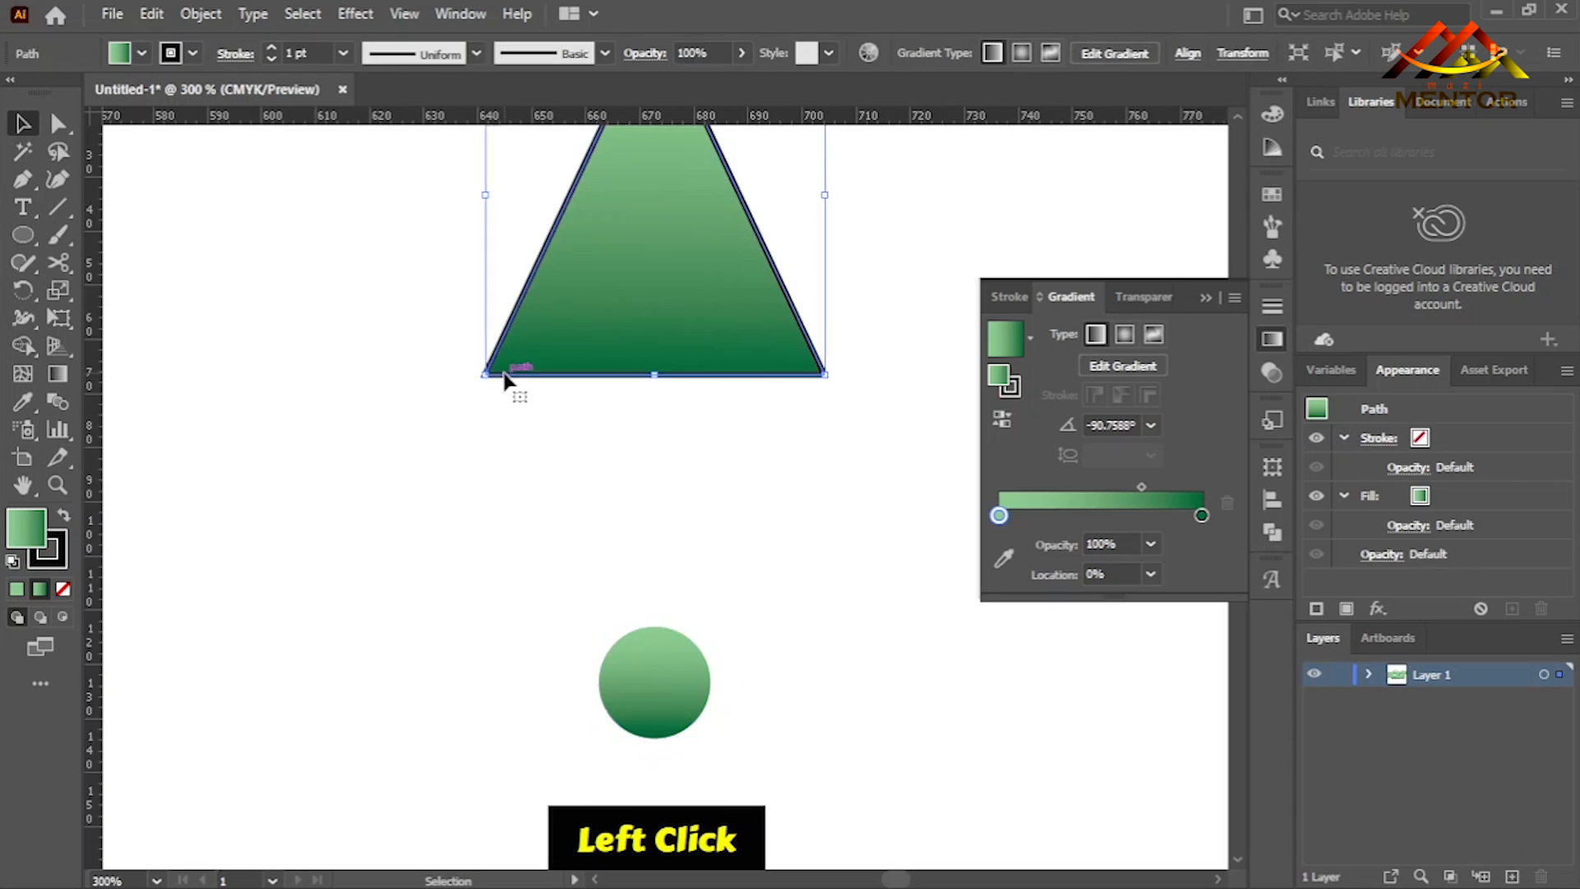
pyautogui.click(191, 53)
pyautogui.click(15, 95)
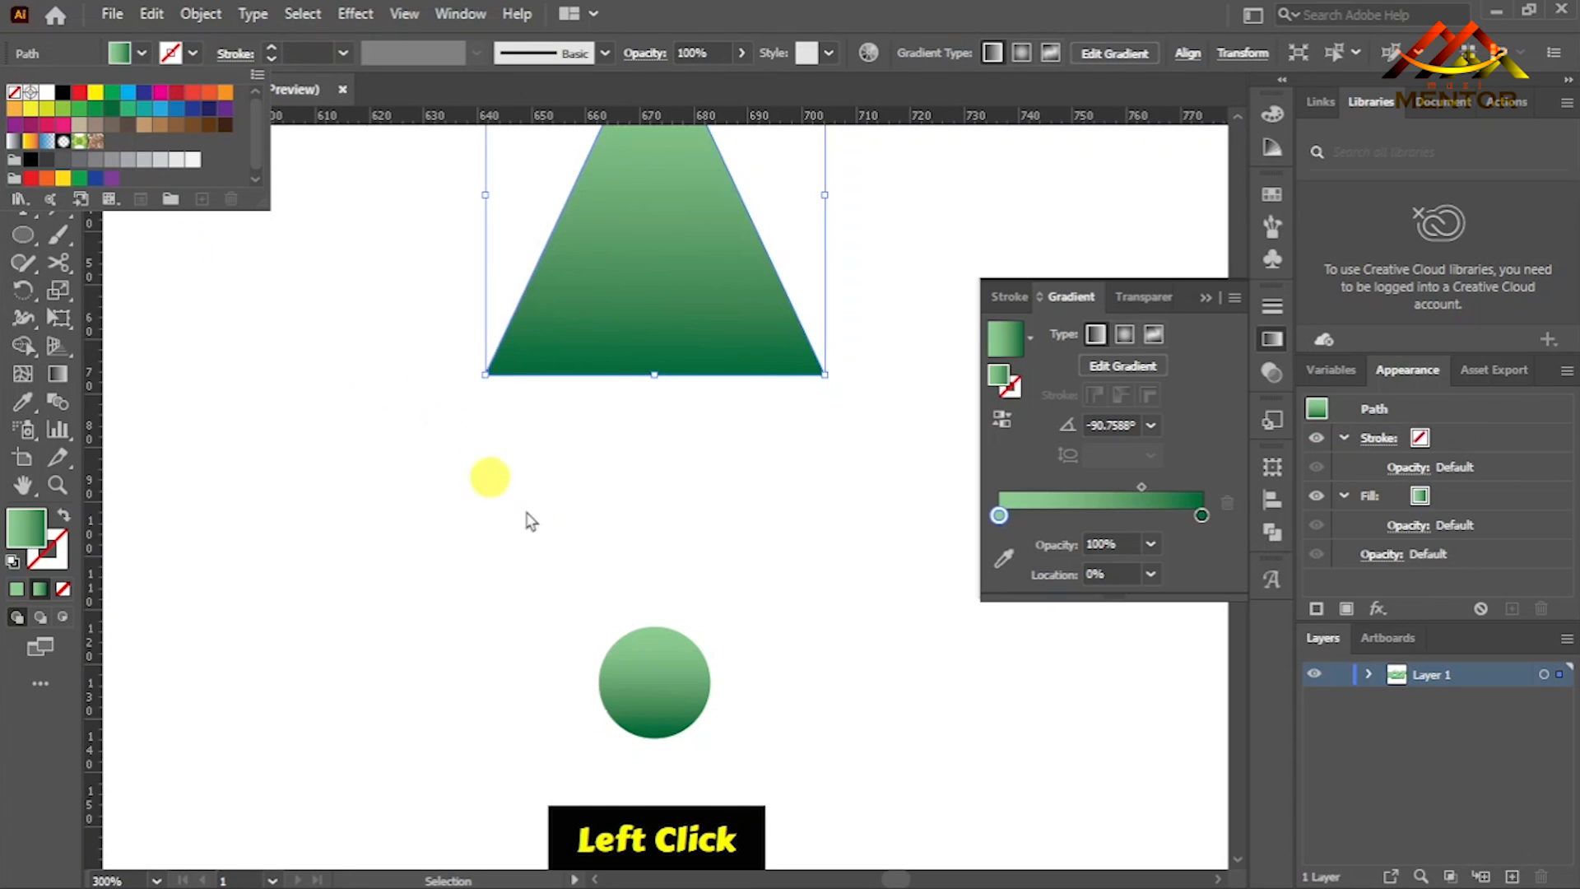
# - Create a blend between the triangle and the circle
pyautogui.keyDown('shift'); pyautogui.click(660, 685); pyautogui.keyUp('shift')
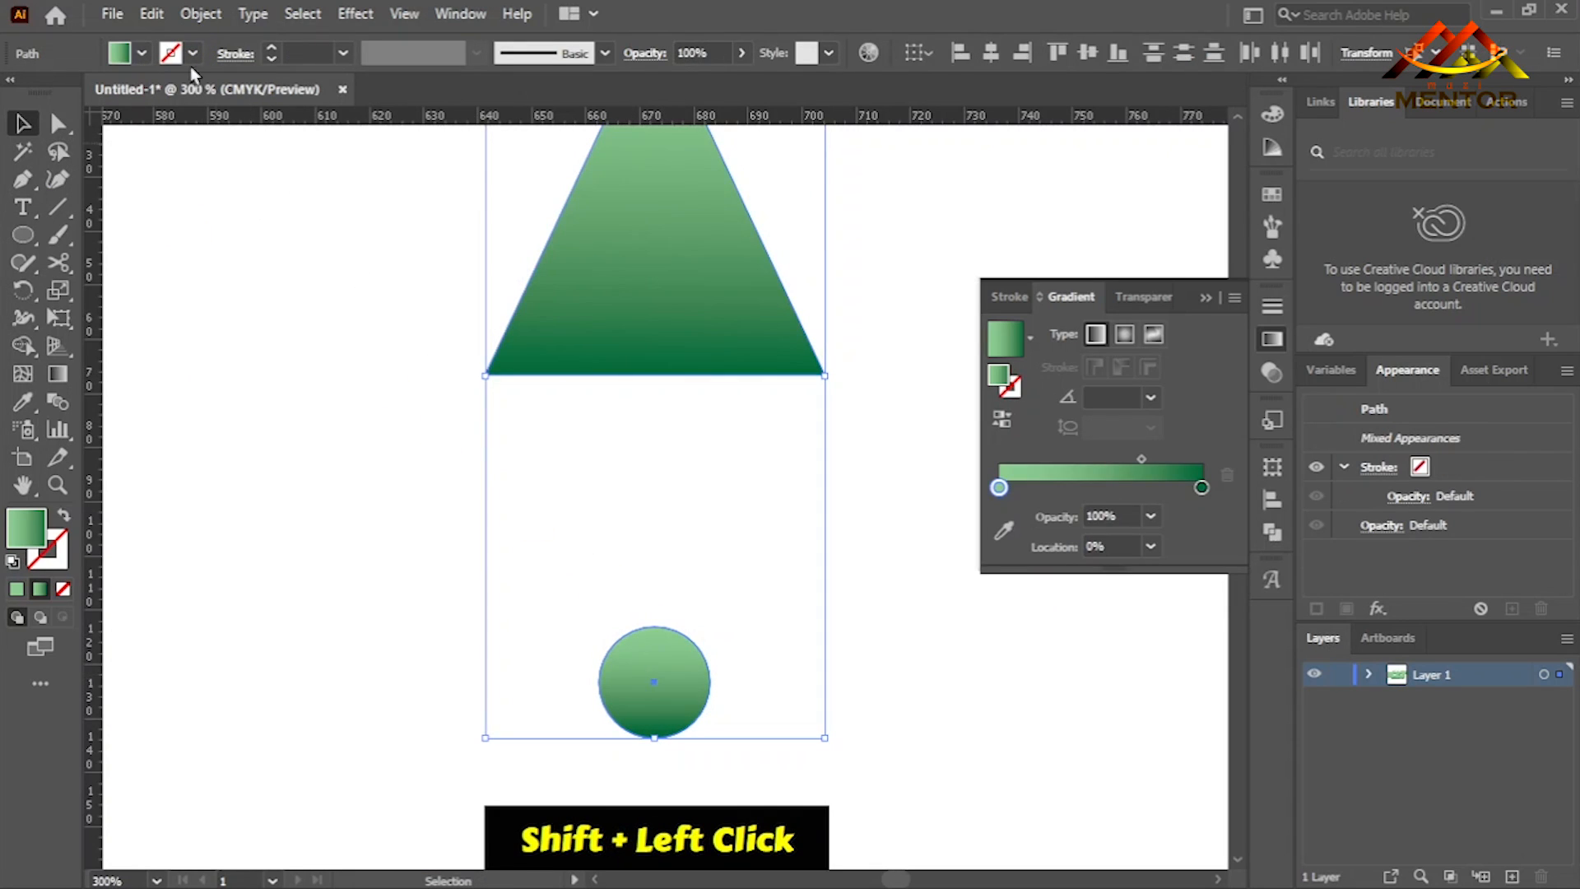
pyautogui.click(201, 14)
pyautogui.moveTo(424, 689)
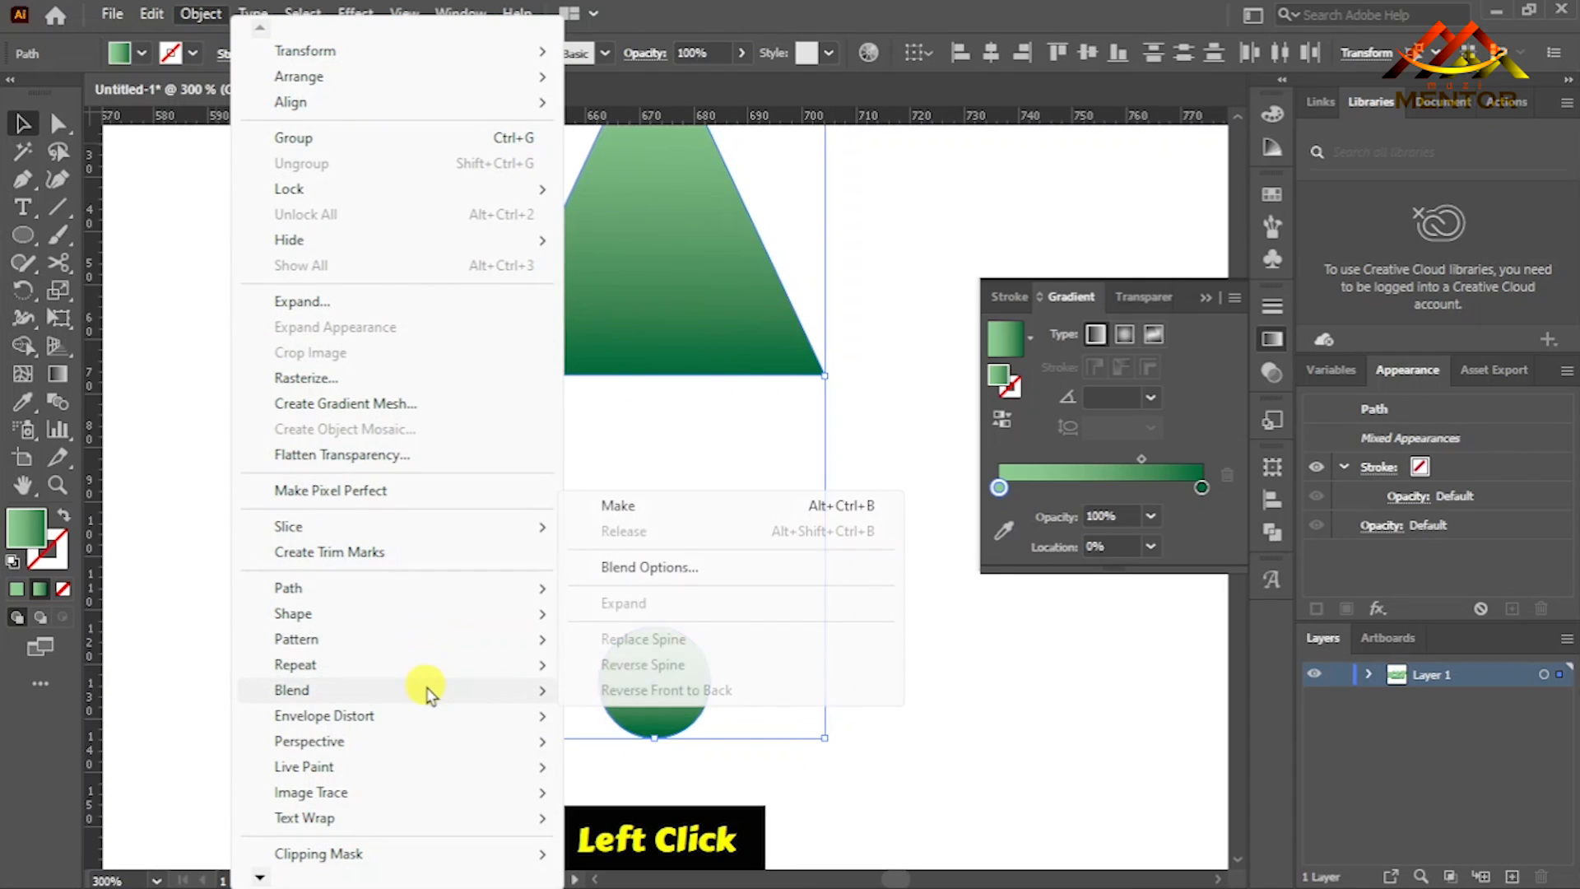
pyautogui.click(663, 506)
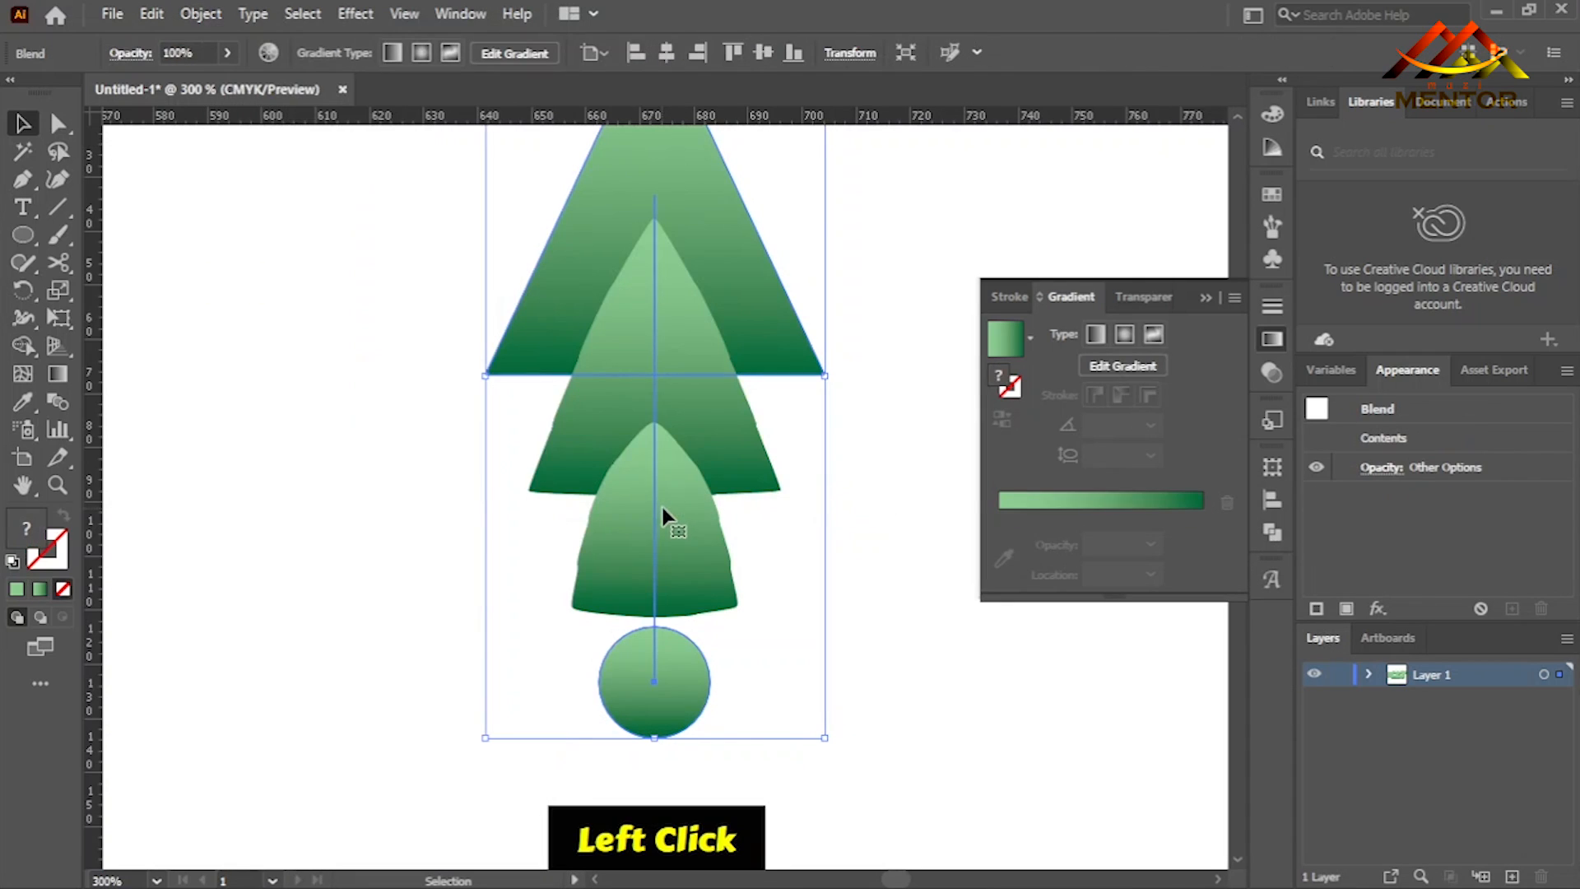
# - Set the blend's spacing to Specified Steps with 20 steps
pyautogui.click(201, 14)
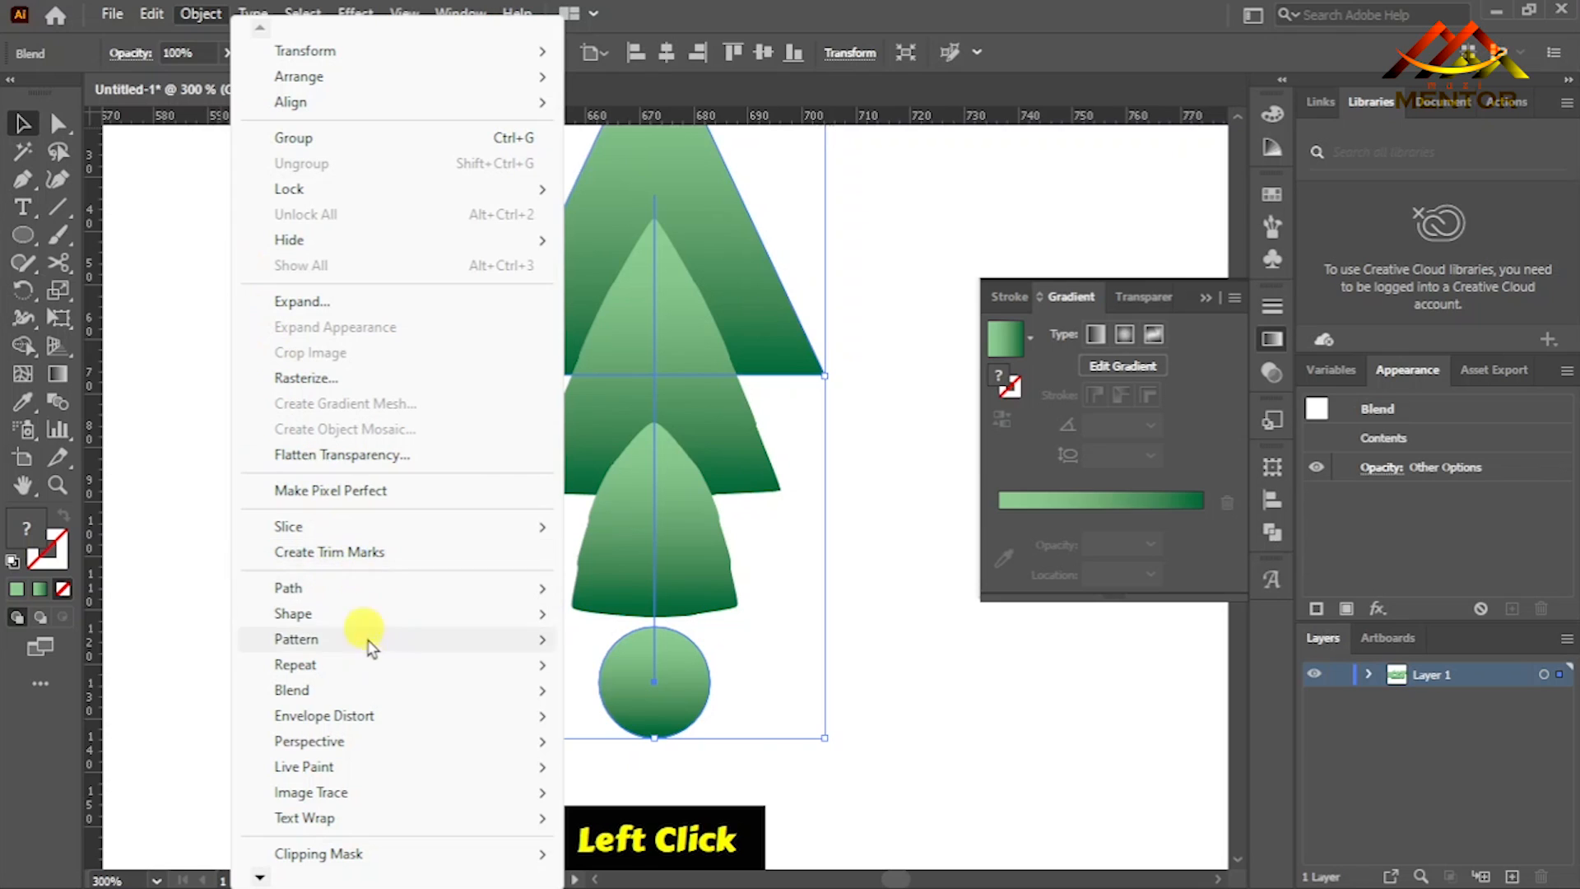
pyautogui.moveTo(423, 690)
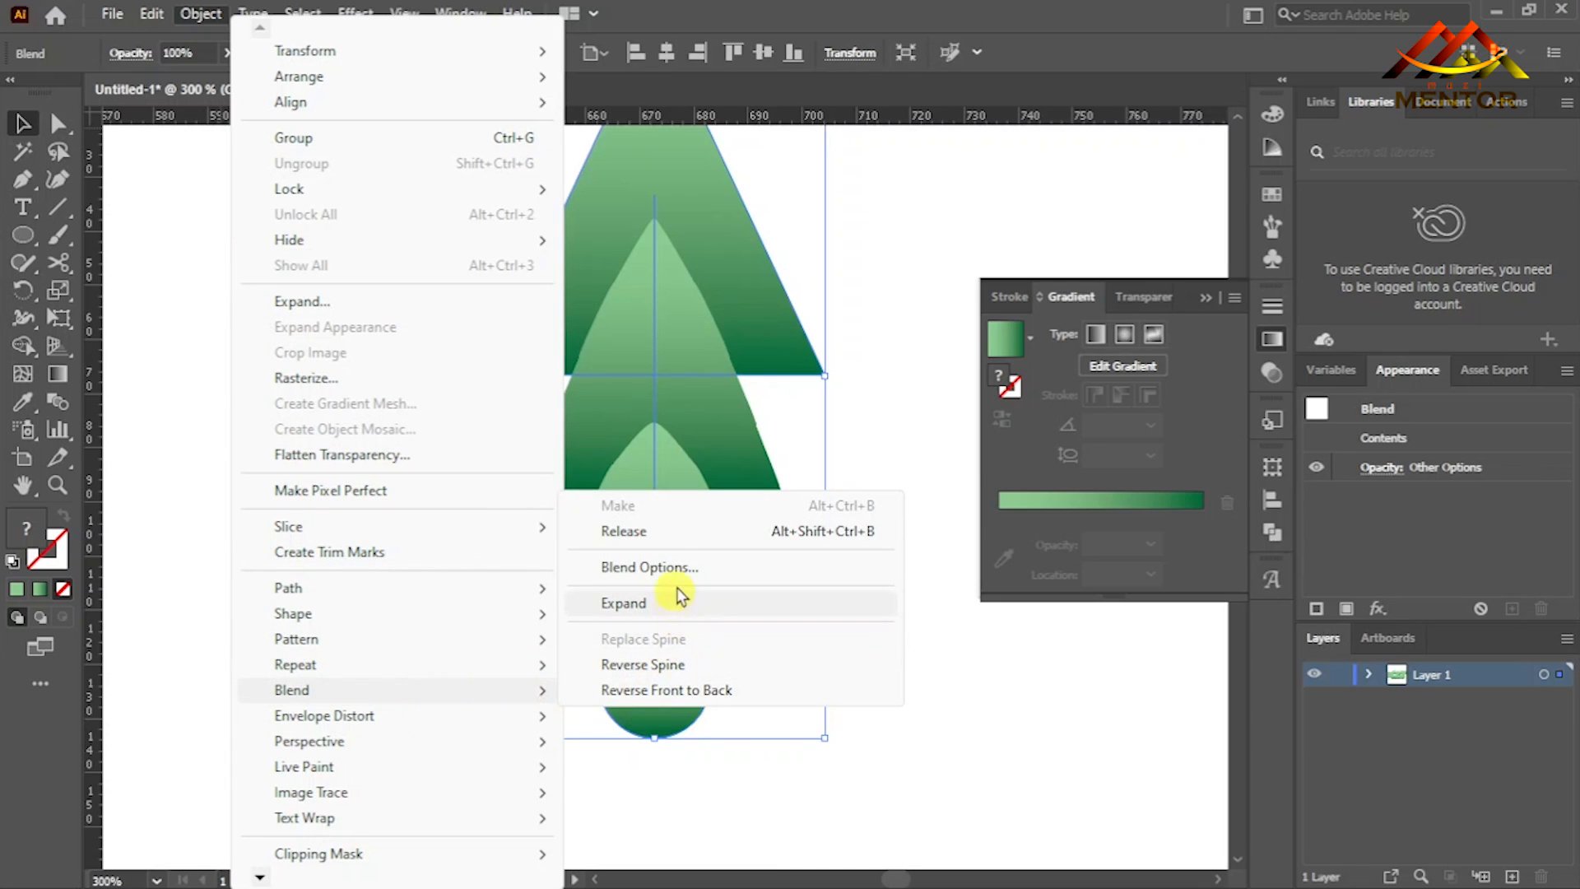
pyautogui.click(681, 566)
pyautogui.click(1087, 599)
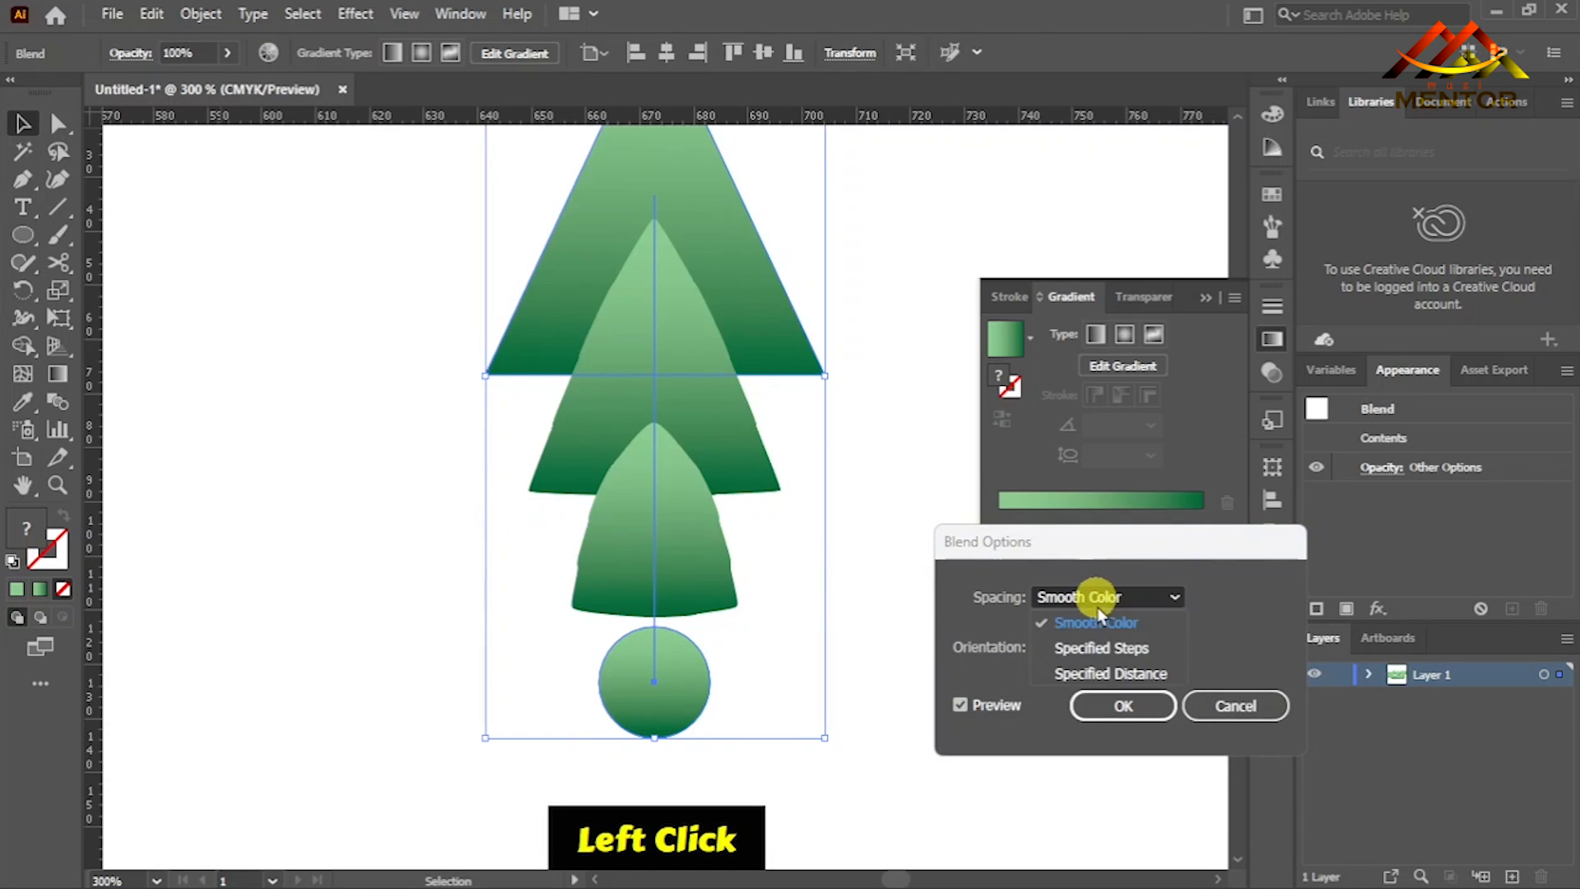
pyautogui.click(1102, 647)
pyautogui.press('Up')
pyautogui.press('Up')
pyautogui.press('Up')
pyautogui.press('Up')
pyautogui.press('Up')
pyautogui.press('Up')
pyautogui.press('Up')
pyautogui.press('Up')
pyautogui.press('Up')
pyautogui.press('Up')
pyautogui.press('Up')
pyautogui.press('Up')
pyautogui.press('Up')
pyautogui.press('Up')
pyautogui.press('Up')
pyautogui.press('Up')
pyautogui.press('Up')
pyautogui.press('Up')
pyautogui.press('Up')
pyautogui.press('Up')
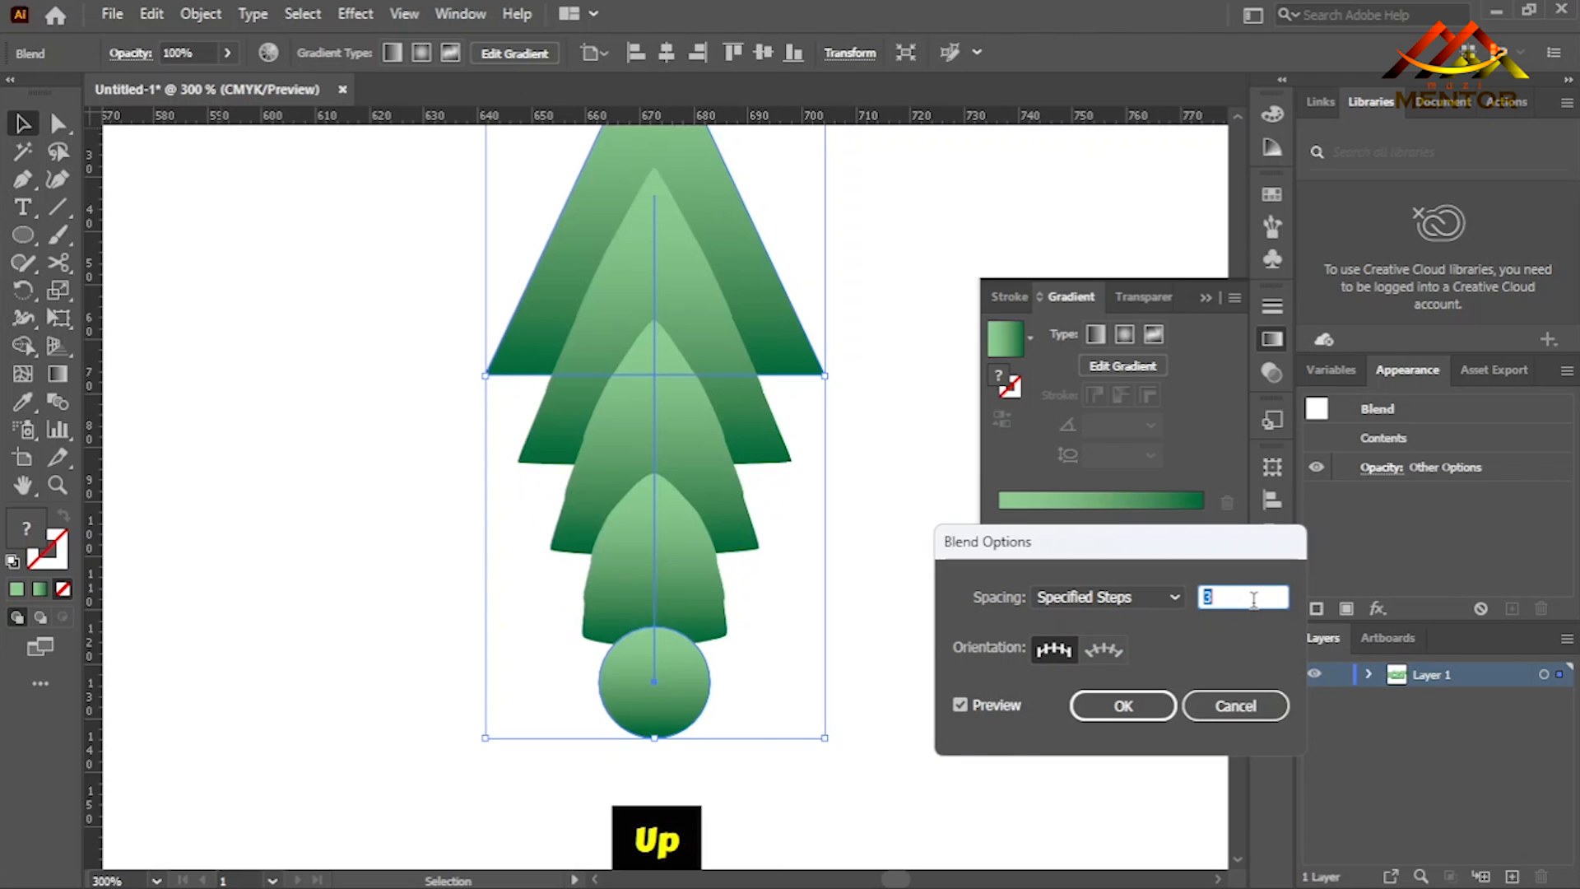
pyautogui.press('Down')
pyautogui.press('Down')
pyautogui.press('Down')
pyautogui.press('Down')
pyautogui.press('Down')
pyautogui.press('Down')
pyautogui.press('Down')
pyautogui.press('Down')
pyautogui.press('Down')
pyautogui.press('Down')
pyautogui.press('Down')
pyautogui.press('Down')
pyautogui.press('Down')
pyautogui.press('Down')
pyautogui.press('Down')
pyautogui.press('Down')
pyautogui.press('Down')
pyautogui.press('Down')
pyautogui.press('Down')
pyautogui.press('Down')
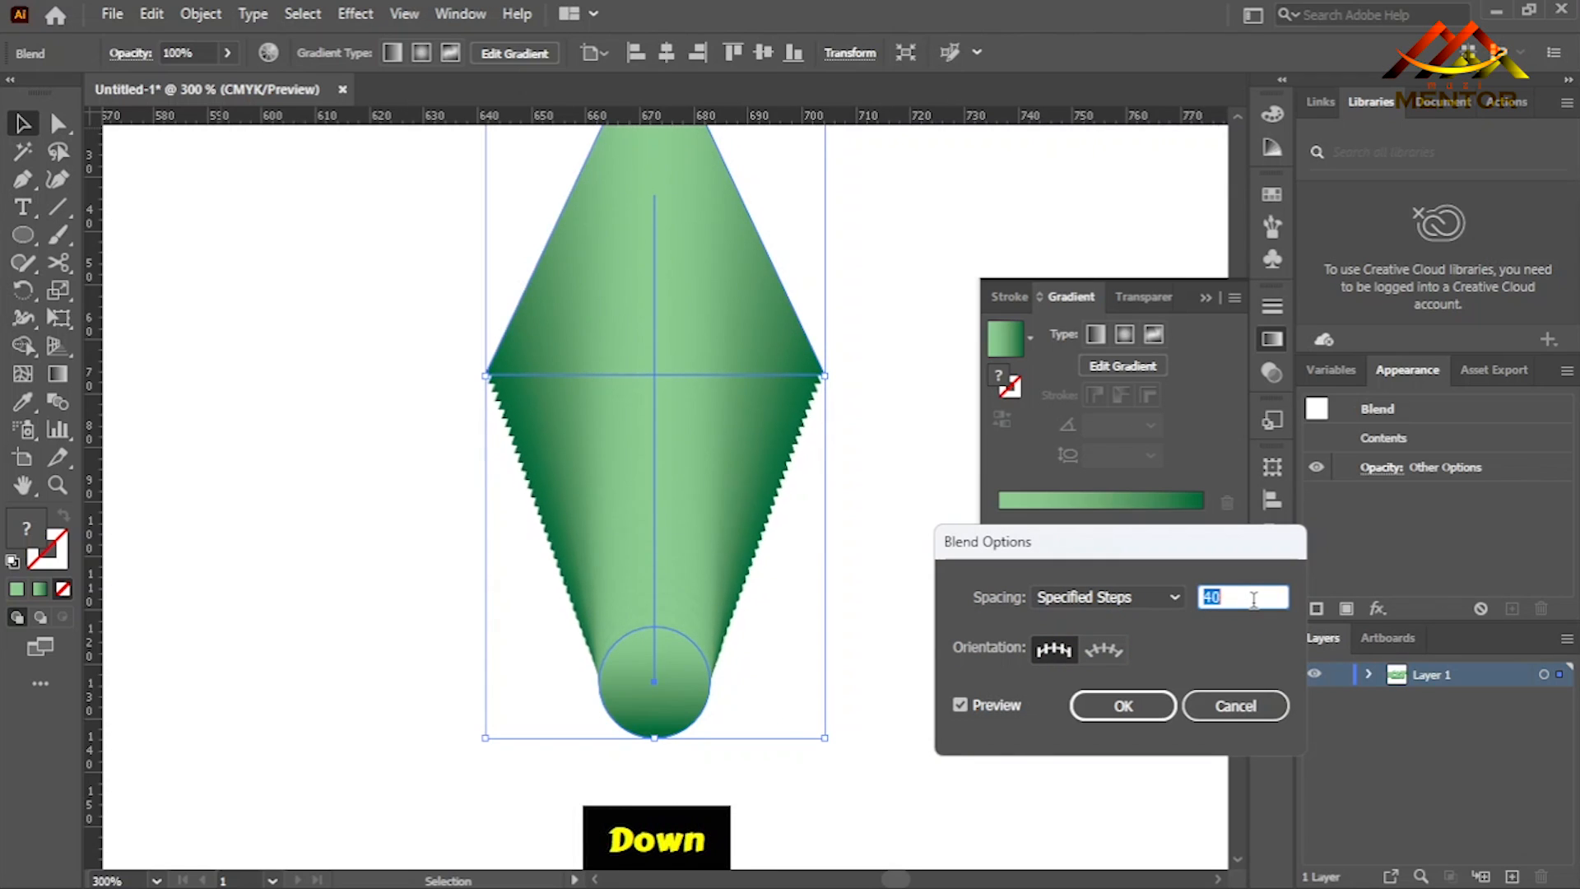
pyautogui.press('Up')
pyautogui.press('Up')
pyautogui.press('Up')
pyautogui.press('Up')
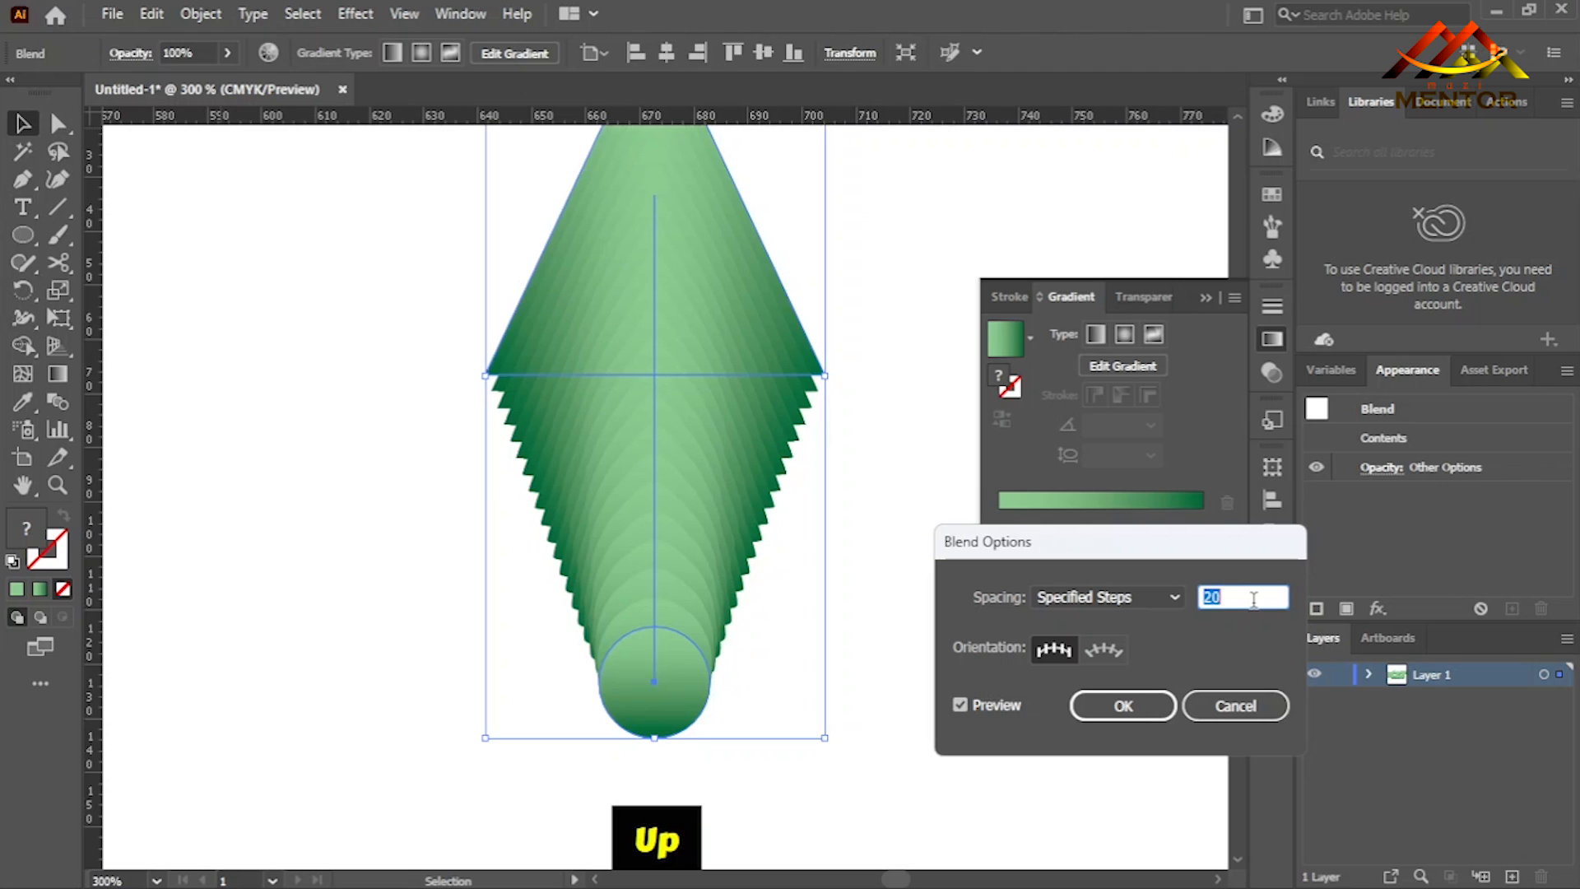
pyautogui.click(1124, 706)
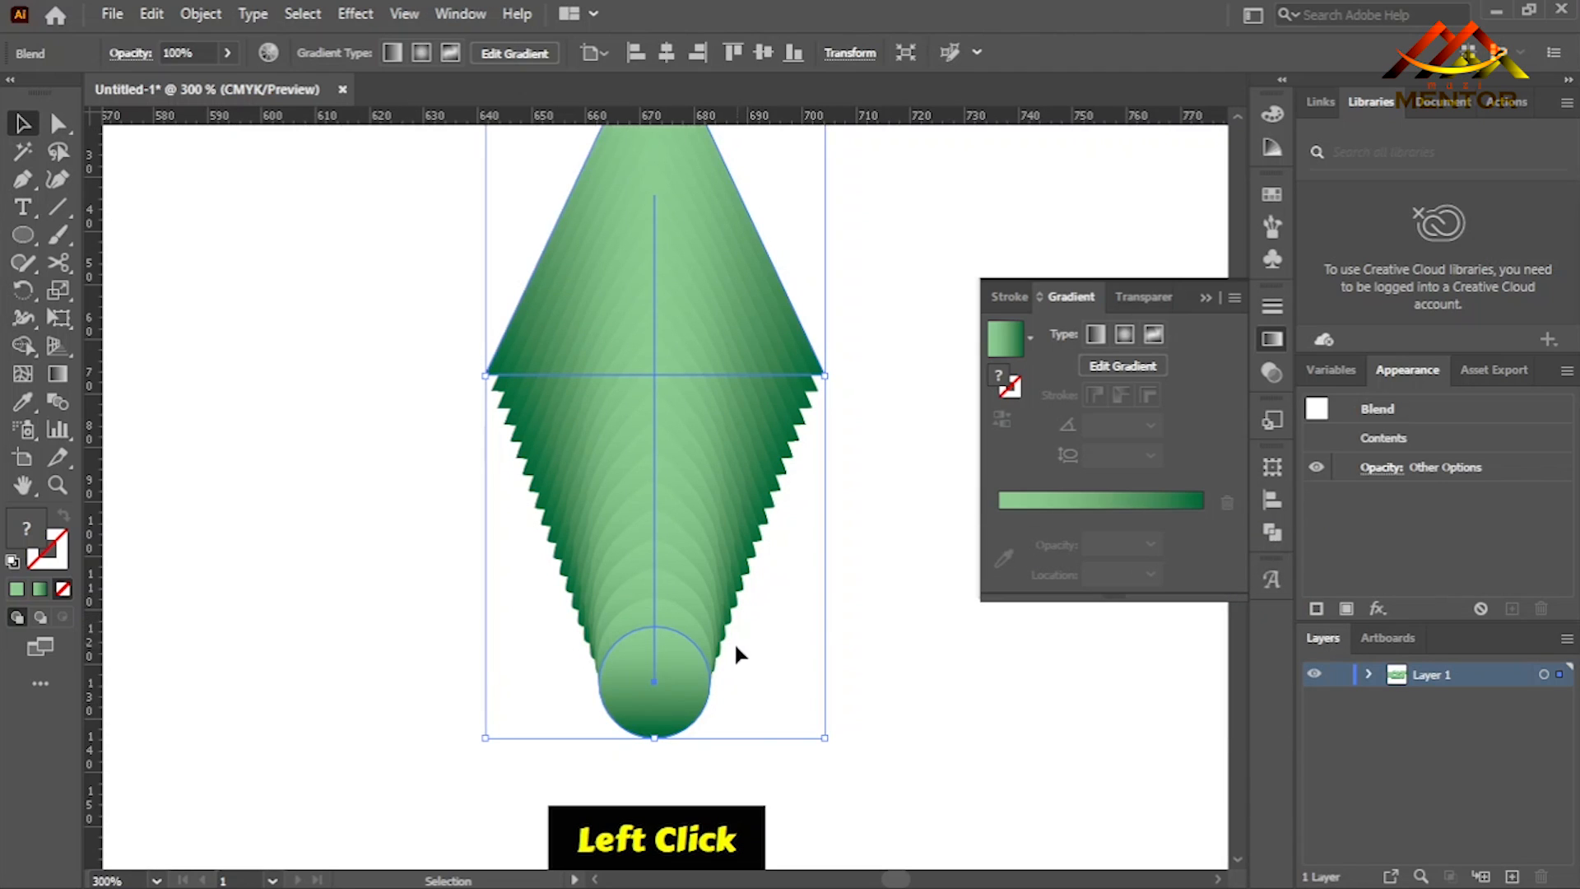
# - Isolate the blend, shrink the circle to about half its size and move it up just below the triangle's base
pyautogui.doubleClick(656, 684)
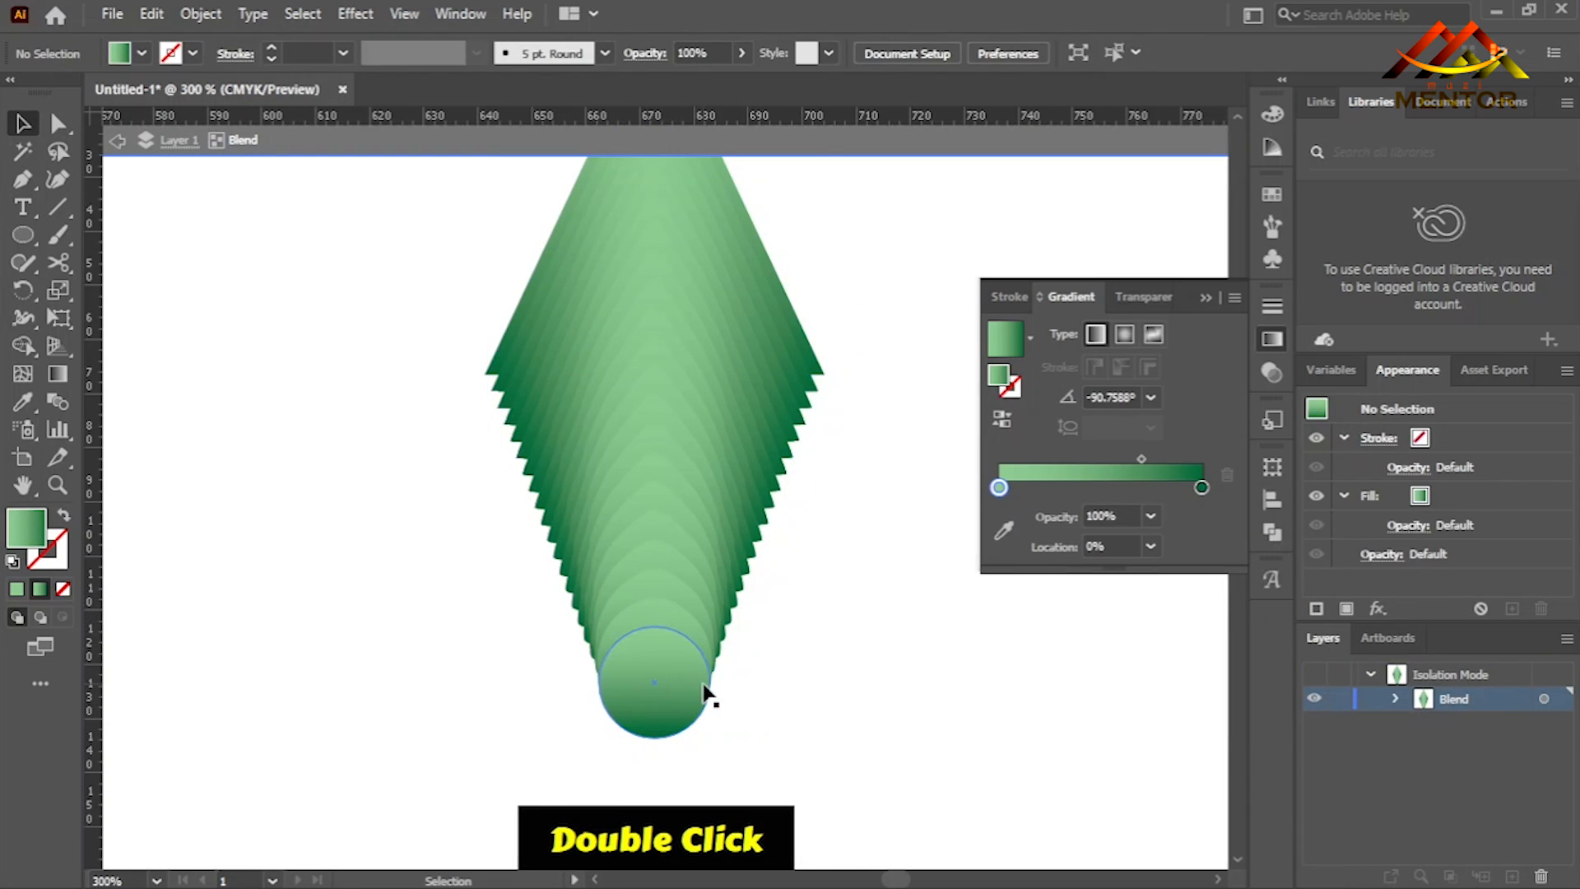
pyautogui.click(709, 683)
pyautogui.moveTo(712, 627); pyautogui.dragTo(656, 424)
pyautogui.click(656, 690)
pyautogui.press('space')
pyautogui.moveTo(790, 439); pyautogui.dragTo(793, 601)
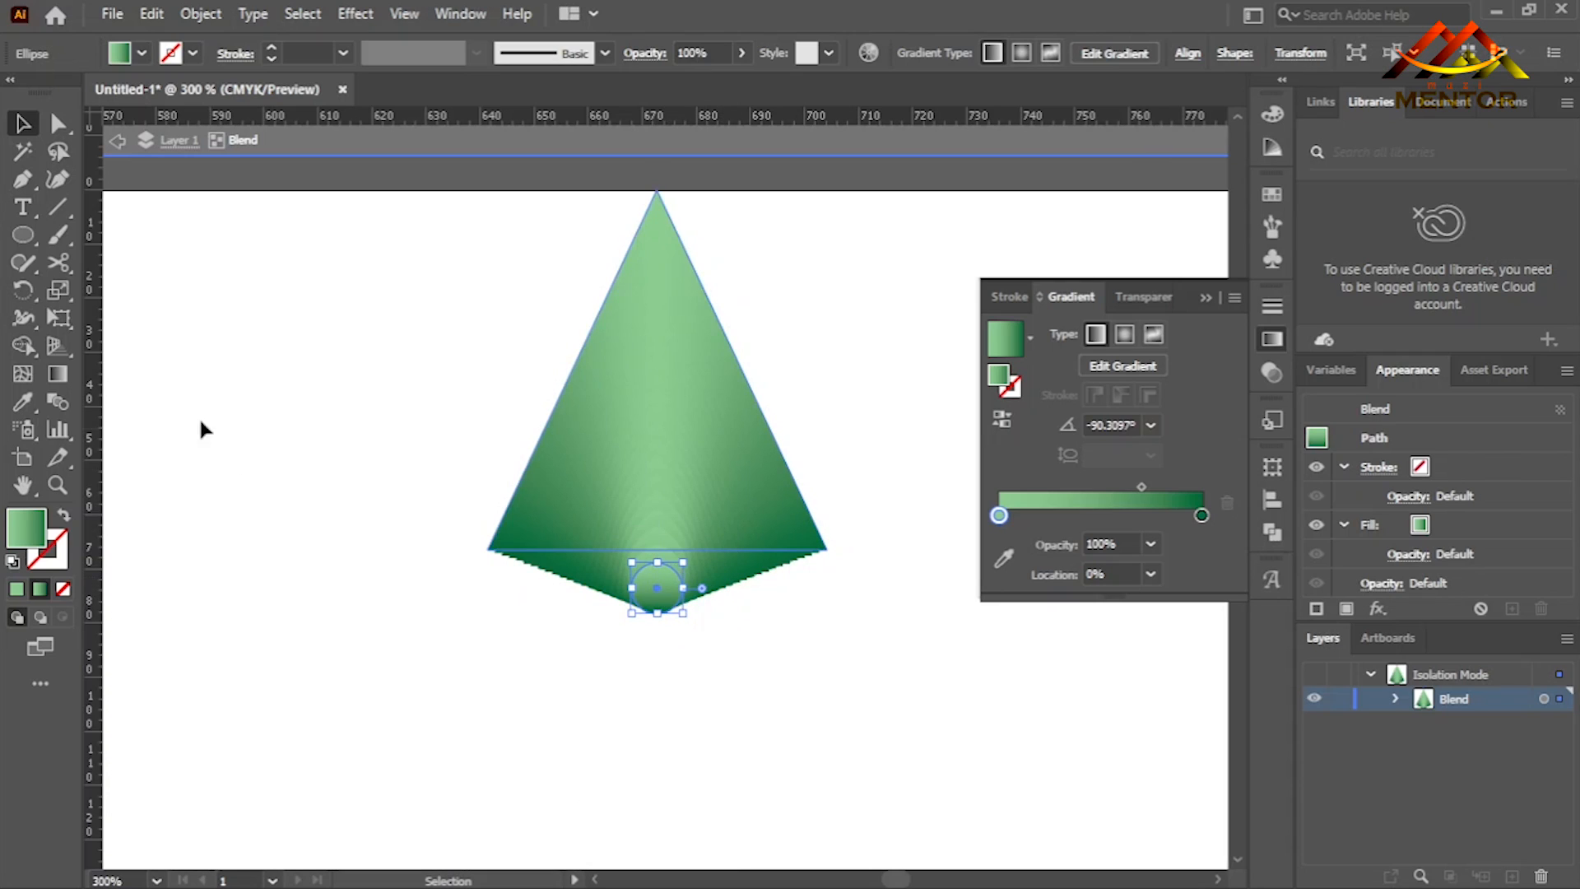
# - Reverse the gradient of the blend's circle and exit isolation mode
pyautogui.click(57, 373)
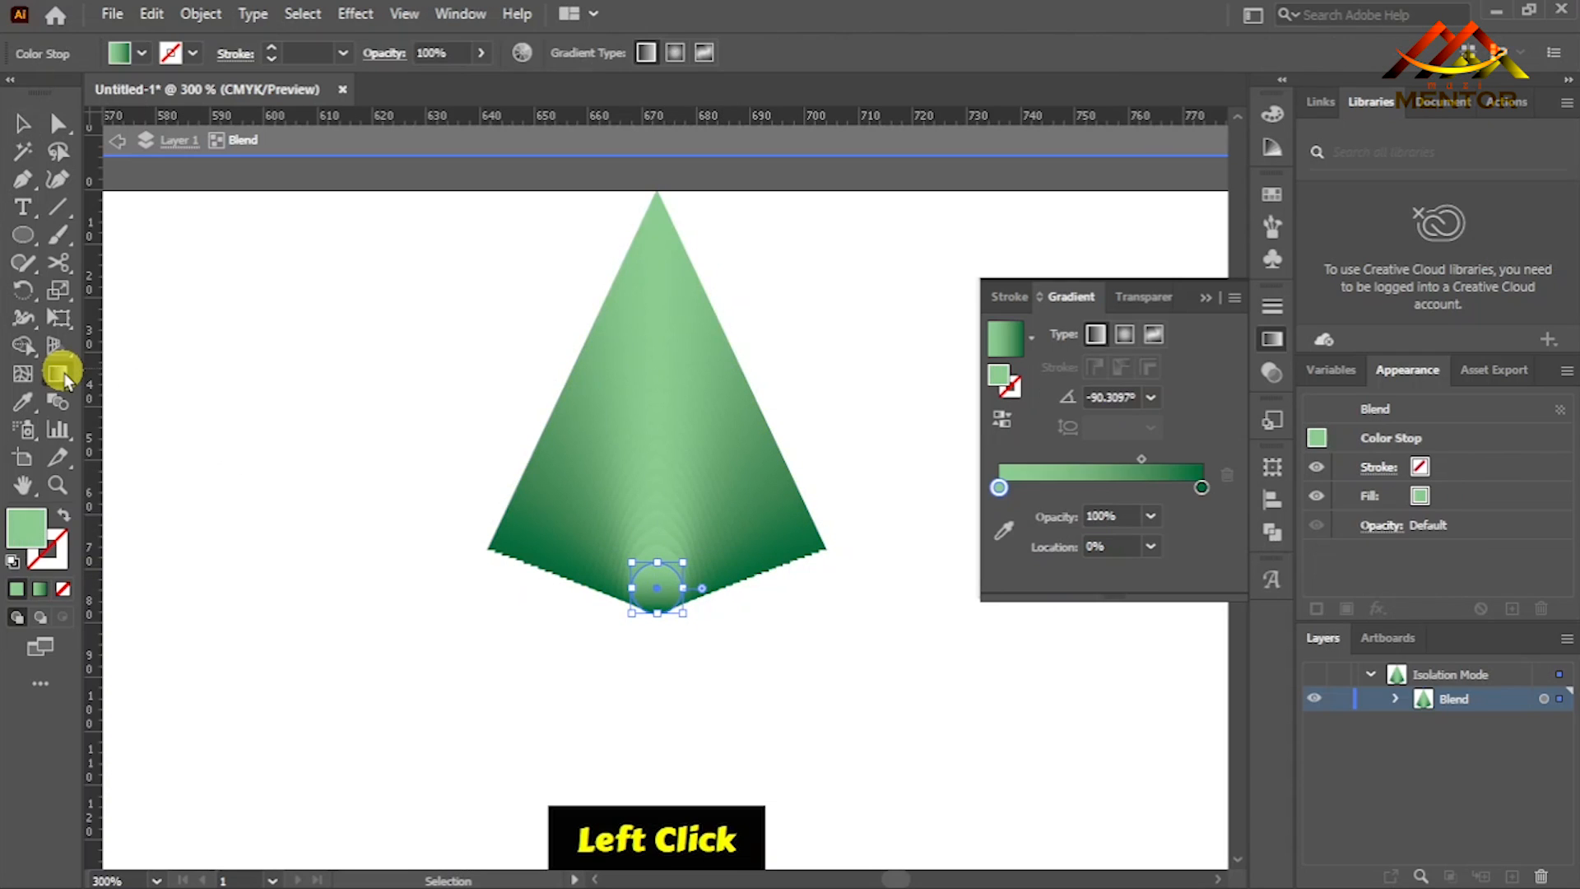
pyautogui.click(1002, 420)
pyautogui.press('v')
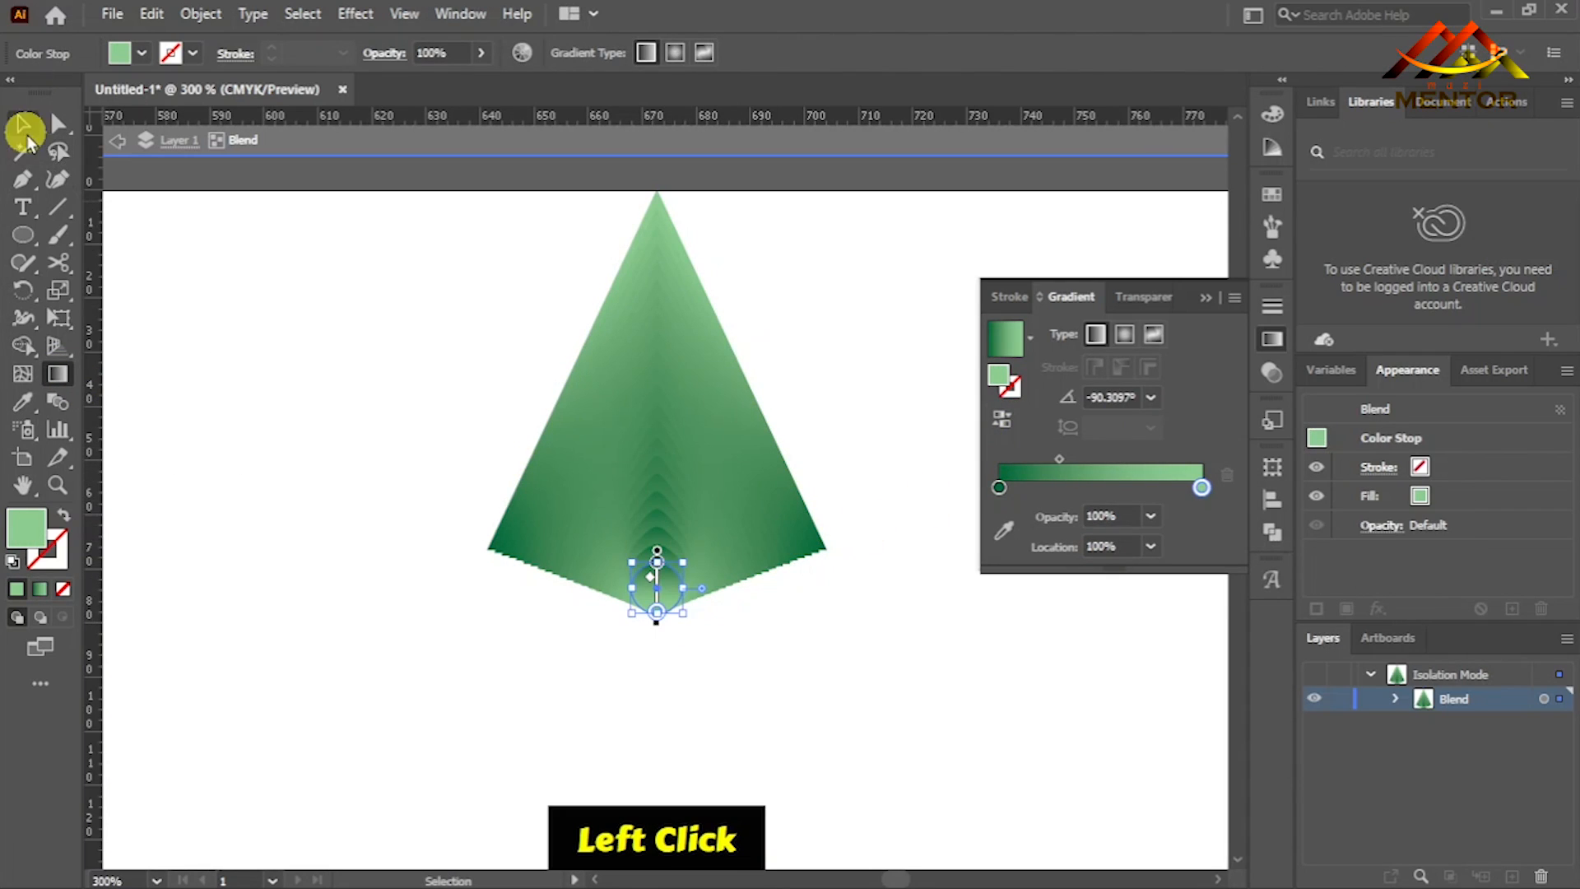
pyautogui.click(373, 397)
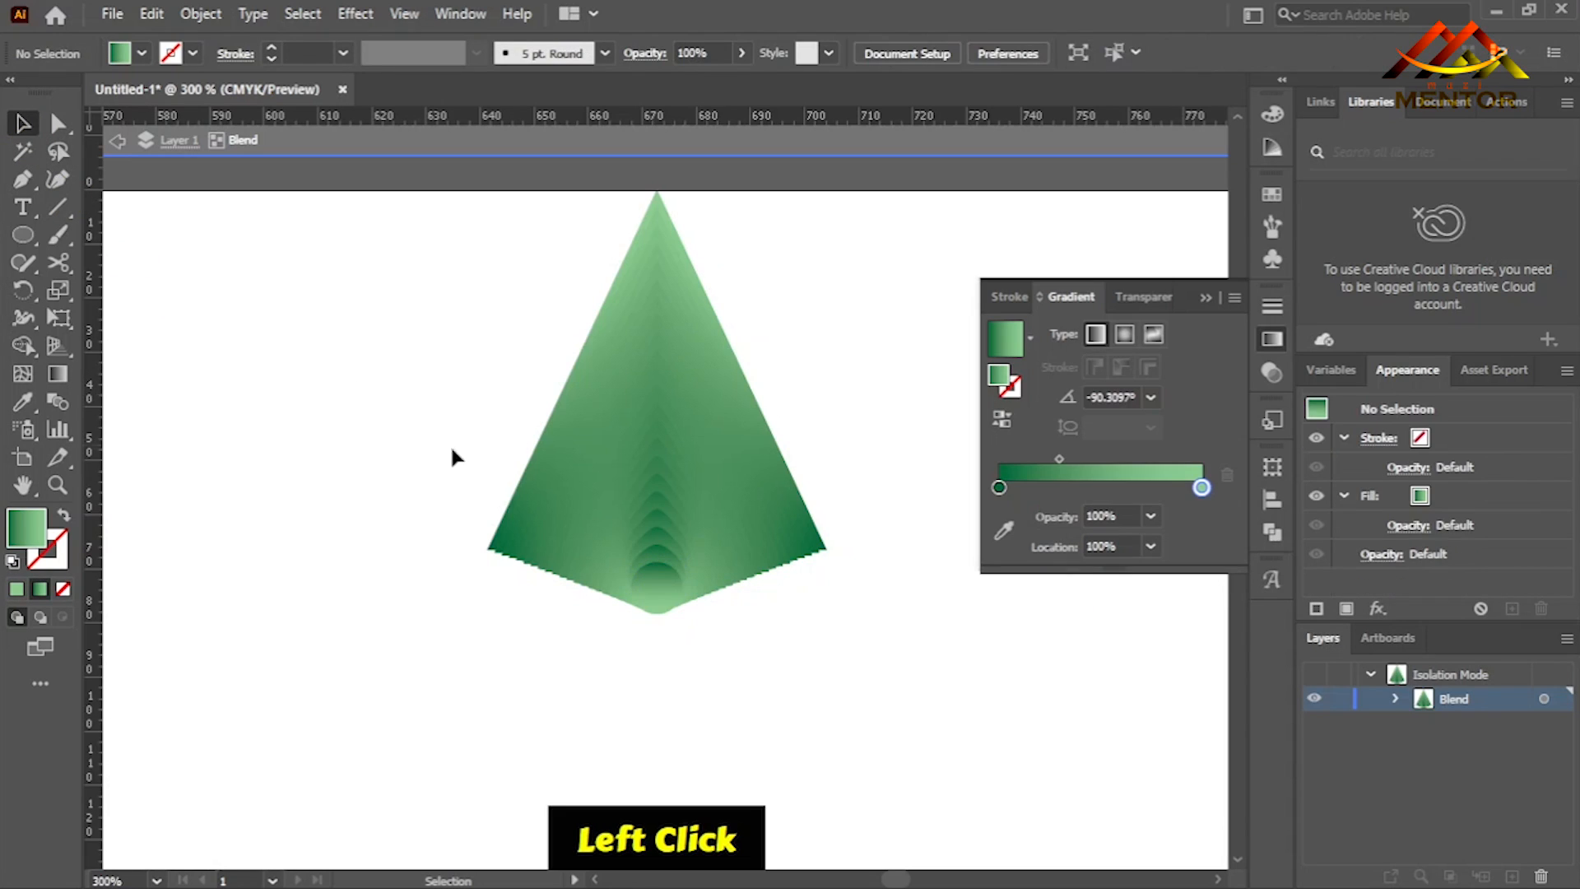
pyautogui.click(650, 426)
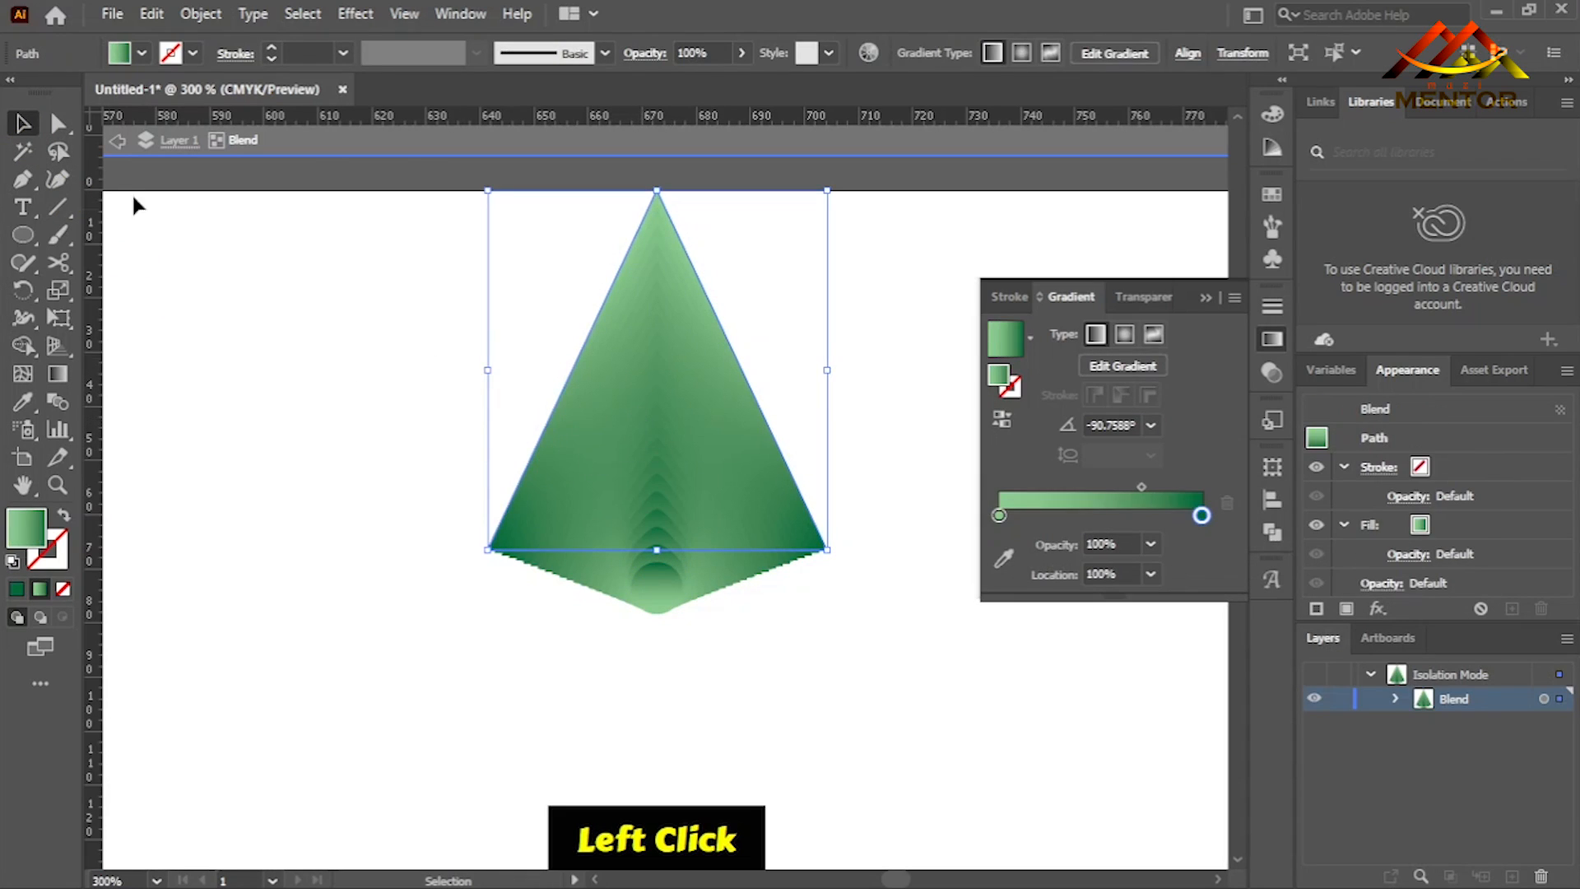
pyautogui.click(119, 144)
pyautogui.click(119, 144)
# - Start a Roughen effect on the triangle-circle blend with relative size 26%, detail 21/in and smooth points
pyautogui.click(670, 395)
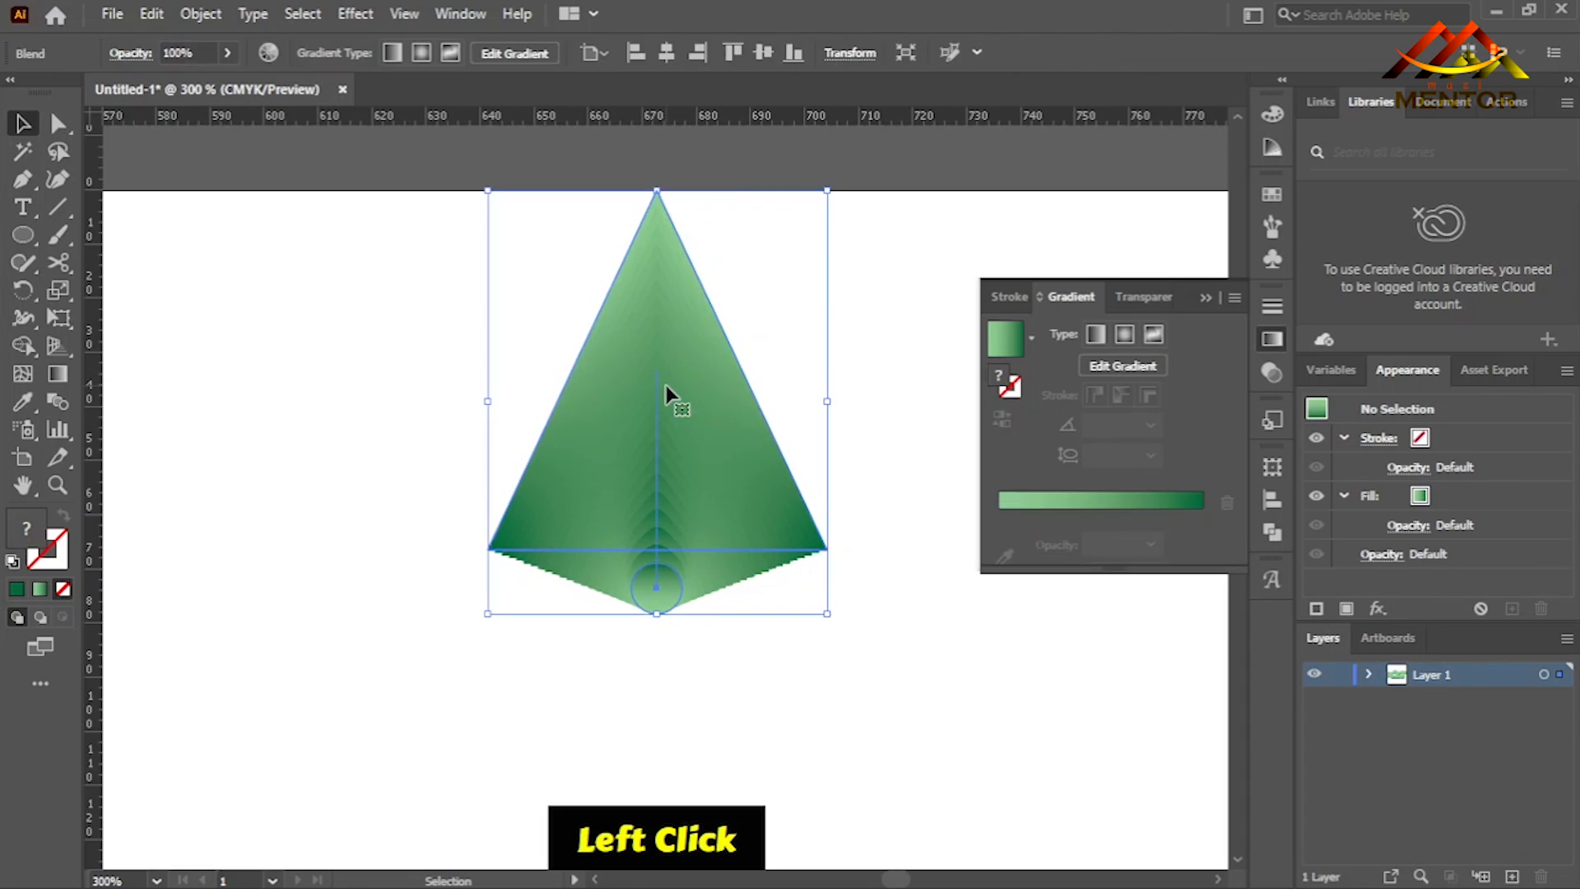
pyautogui.click(353, 14)
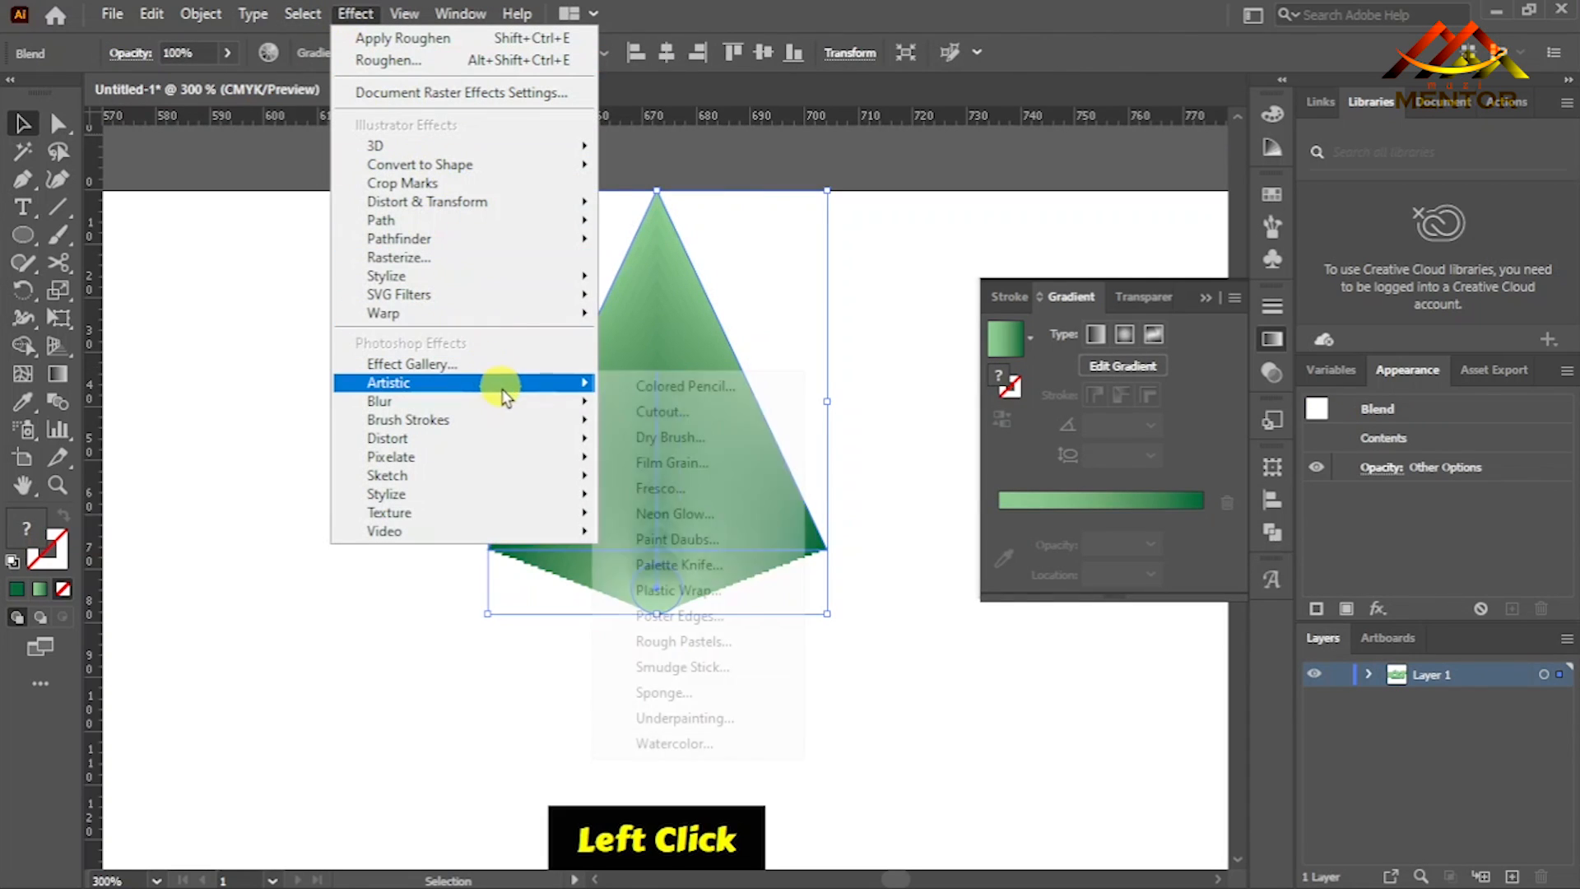
pyautogui.moveTo(568, 202)
pyautogui.click(690, 256)
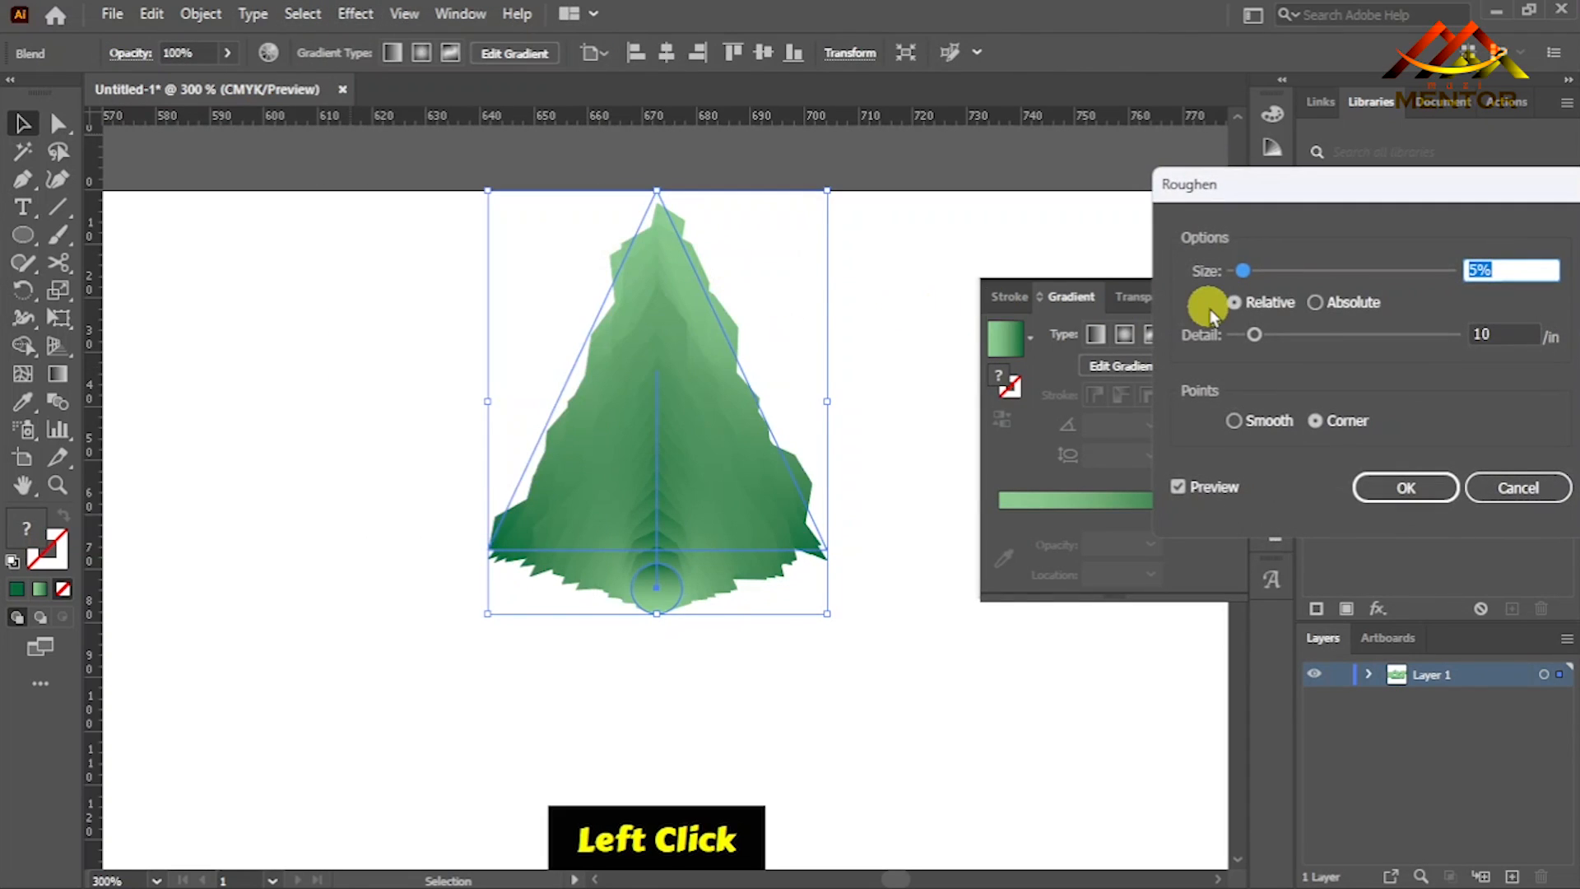
pyautogui.moveTo(1243, 271)
pyautogui.mouseDown()
pyautogui.moveTo(1340, 276)
pyautogui.moveTo(1251, 274)
pyautogui.moveTo(1271, 272)
pyautogui.mouseUp()
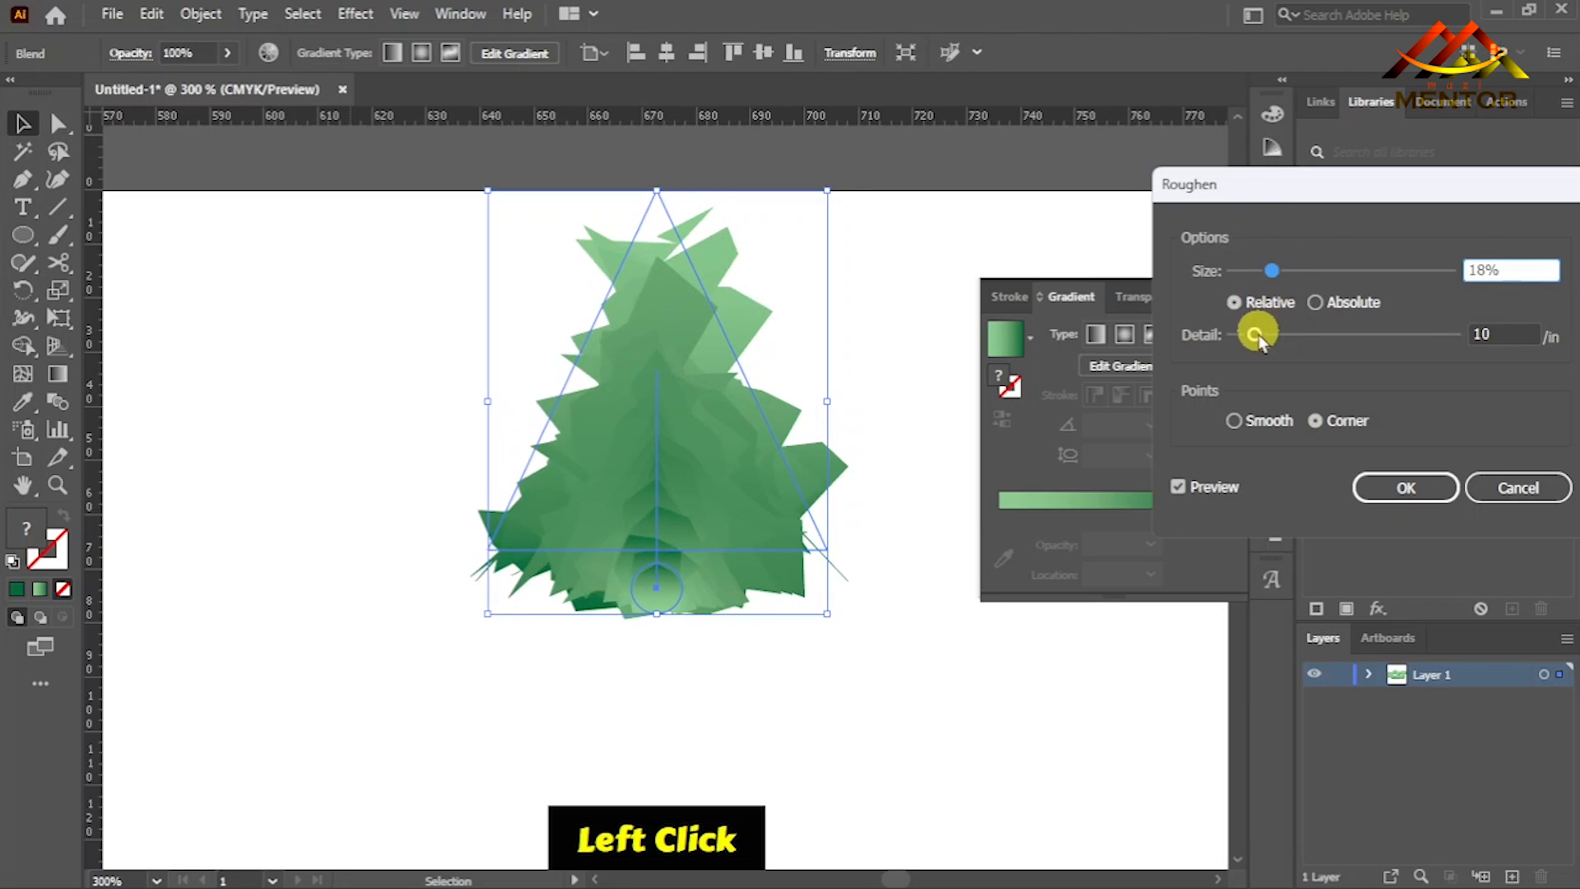
pyautogui.moveTo(1254, 335)
pyautogui.mouseDown()
pyautogui.moveTo(1239, 335)
pyautogui.moveTo(1279, 334)
pyautogui.mouseUp()
pyautogui.moveTo(1272, 271); pyautogui.dragTo(1282, 271)
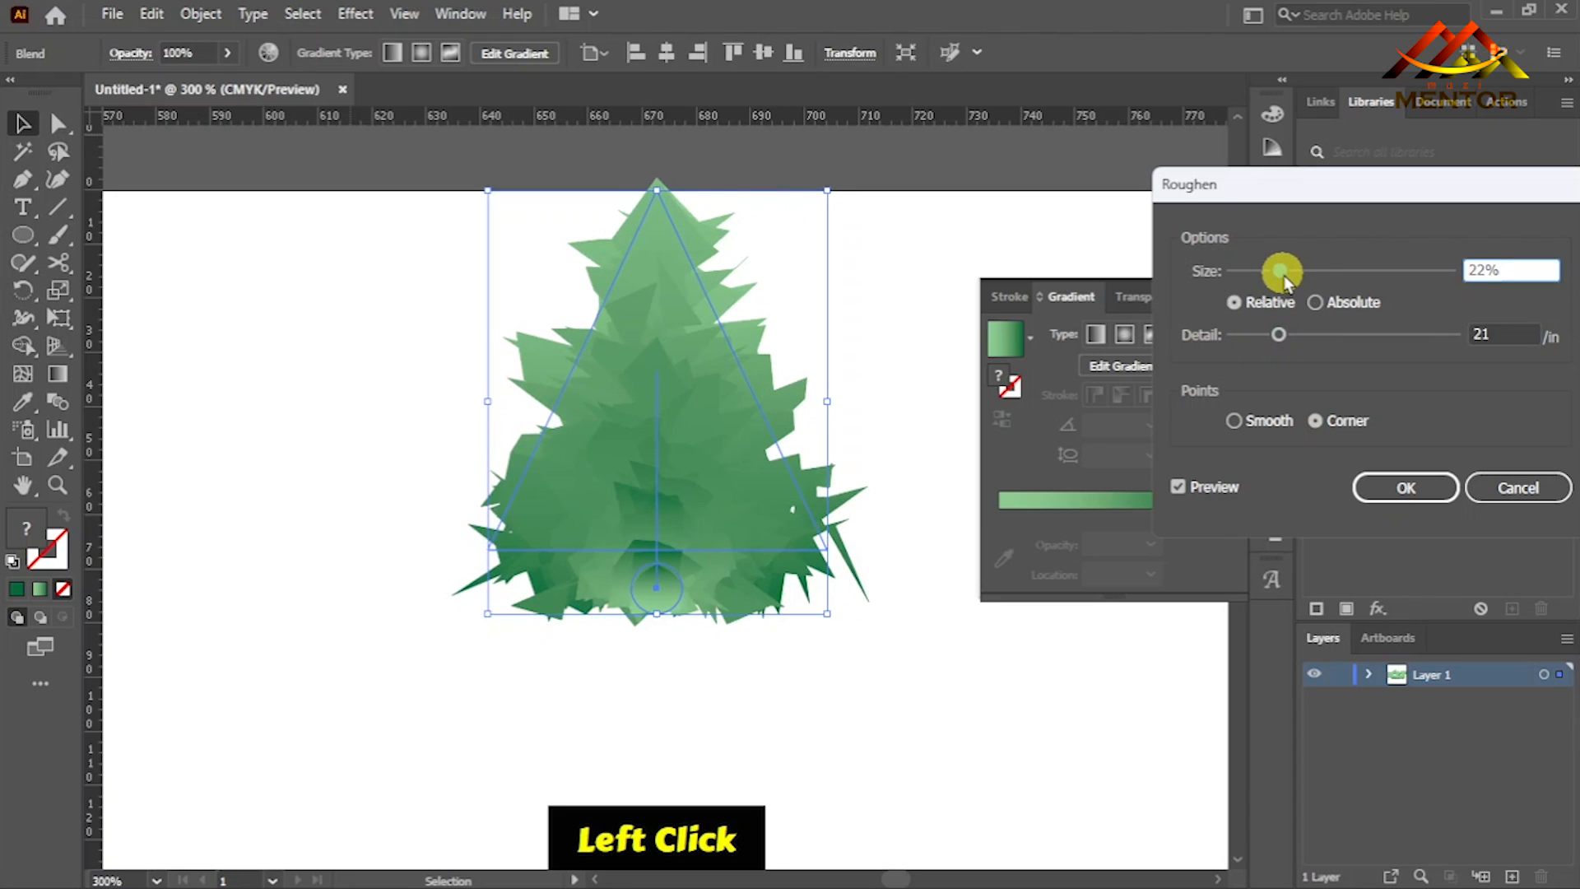
pyautogui.click(1313, 303)
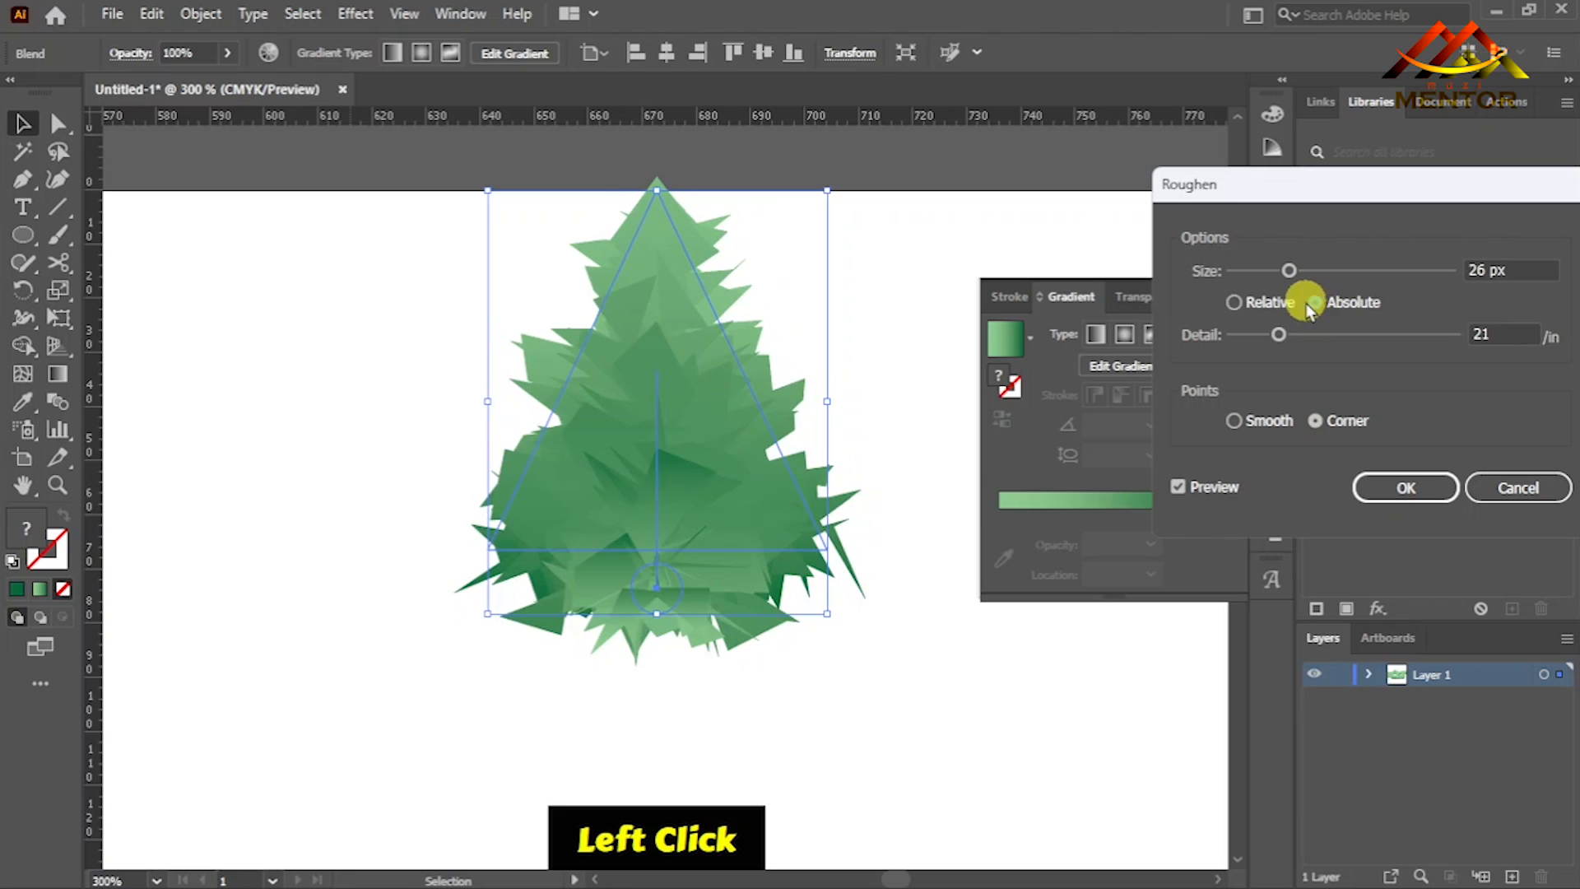
pyautogui.click(1233, 304)
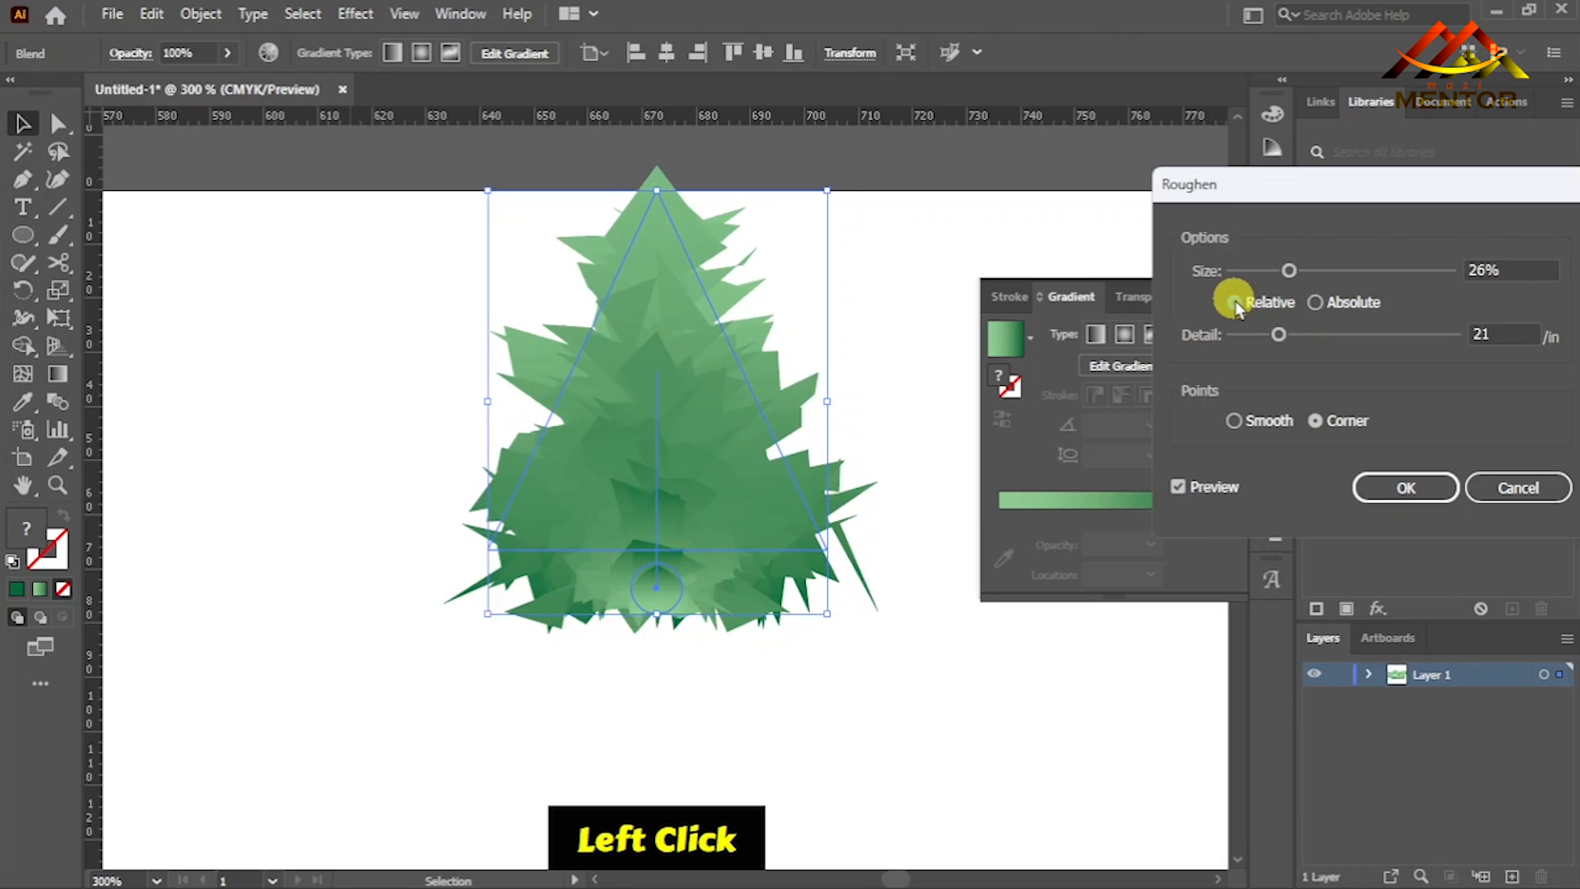
pyautogui.click(1234, 422)
# - Set the Roughen detail to 94/in and the relative size to 7%, and apply the effect
pyautogui.moveTo(1279, 335); pyautogui.dragTo(1414, 333)
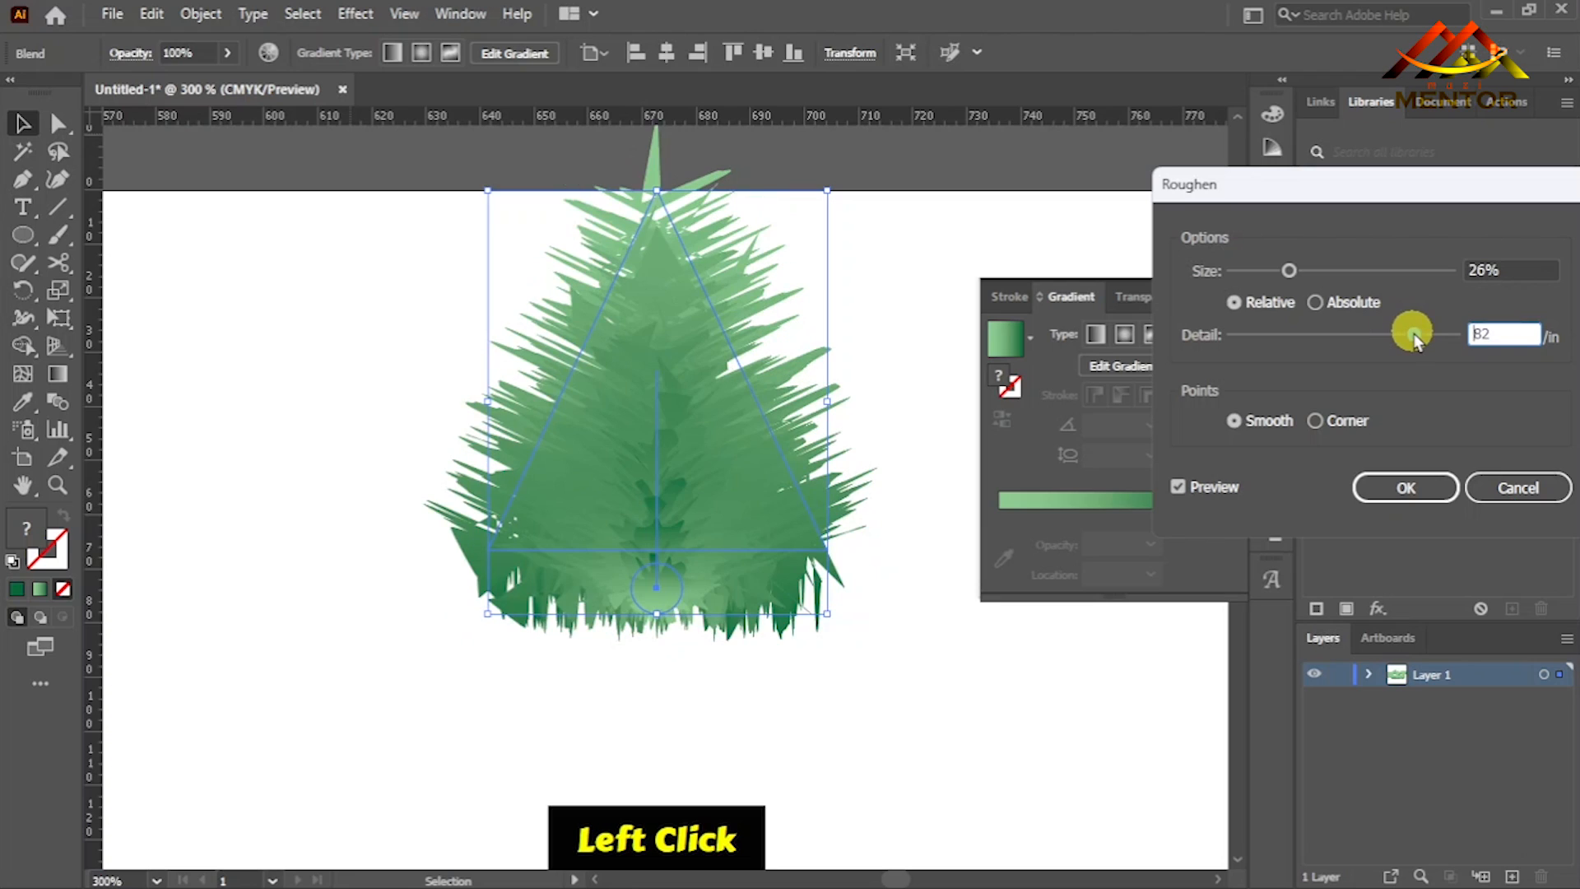
pyautogui.moveTo(1290, 272); pyautogui.dragTo(1243, 274)
pyautogui.moveTo(1414, 334); pyautogui.dragTo(1443, 335)
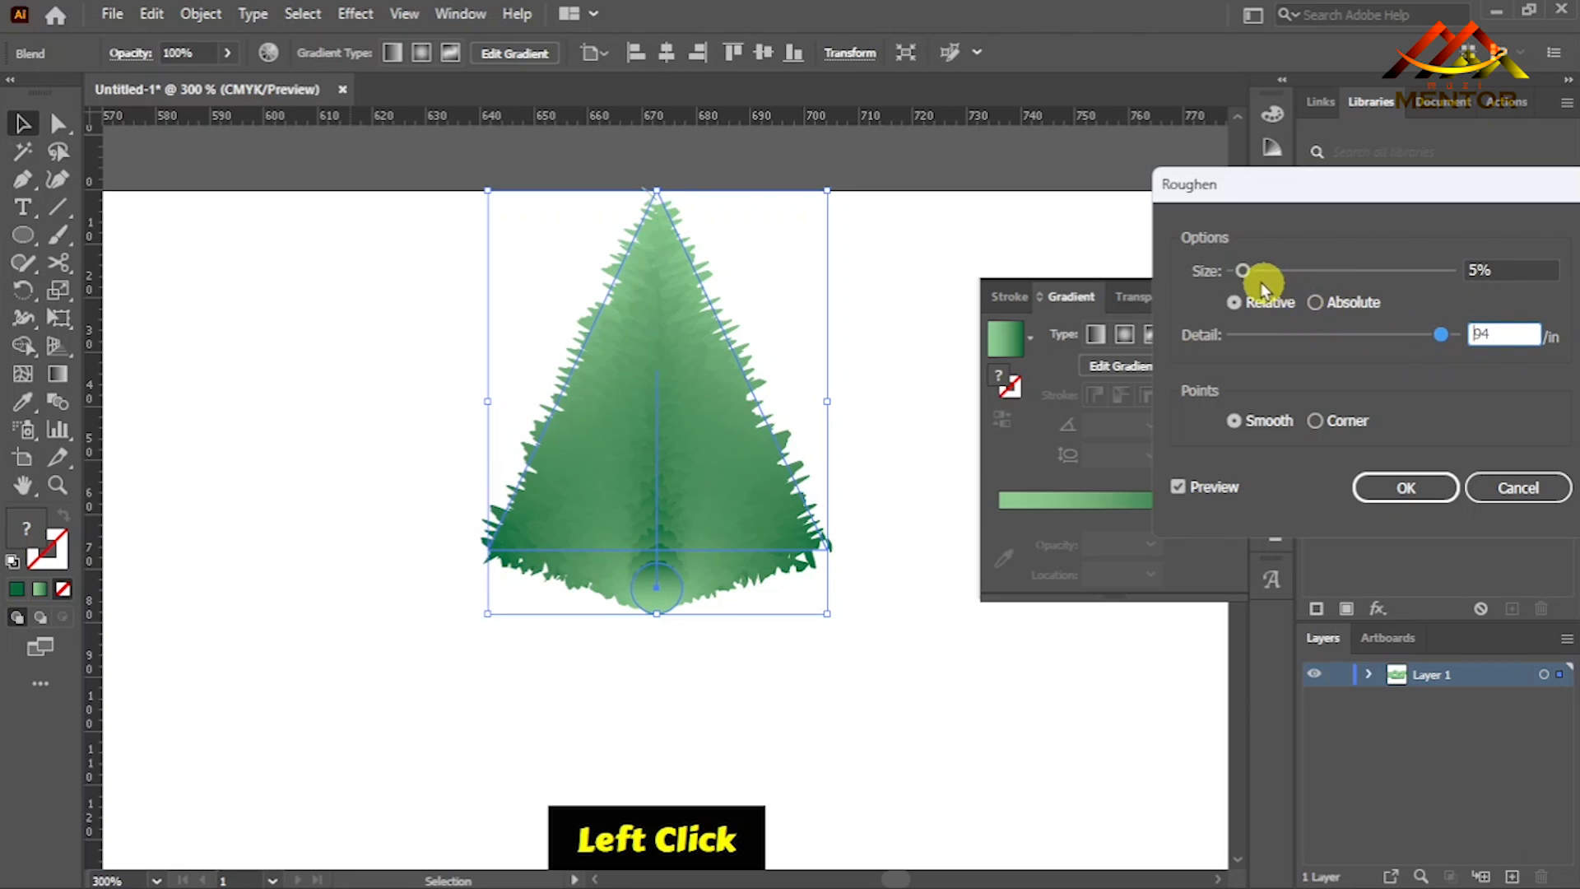
pyautogui.moveTo(1243, 272); pyautogui.dragTo(1247, 272)
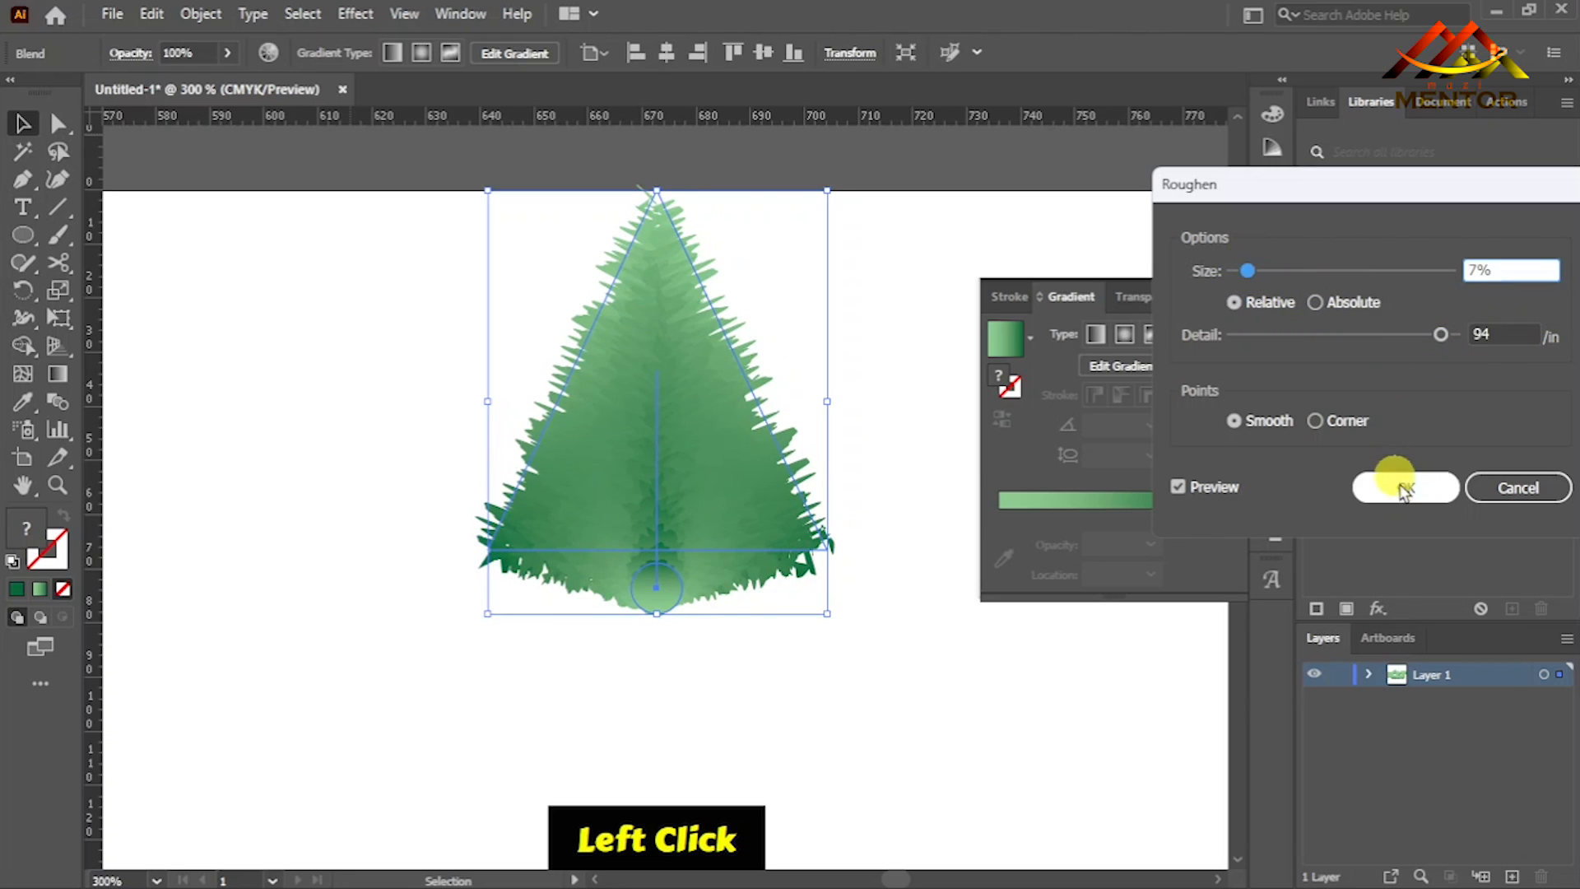
pyautogui.click(1401, 484)
pyautogui.click(883, 437)
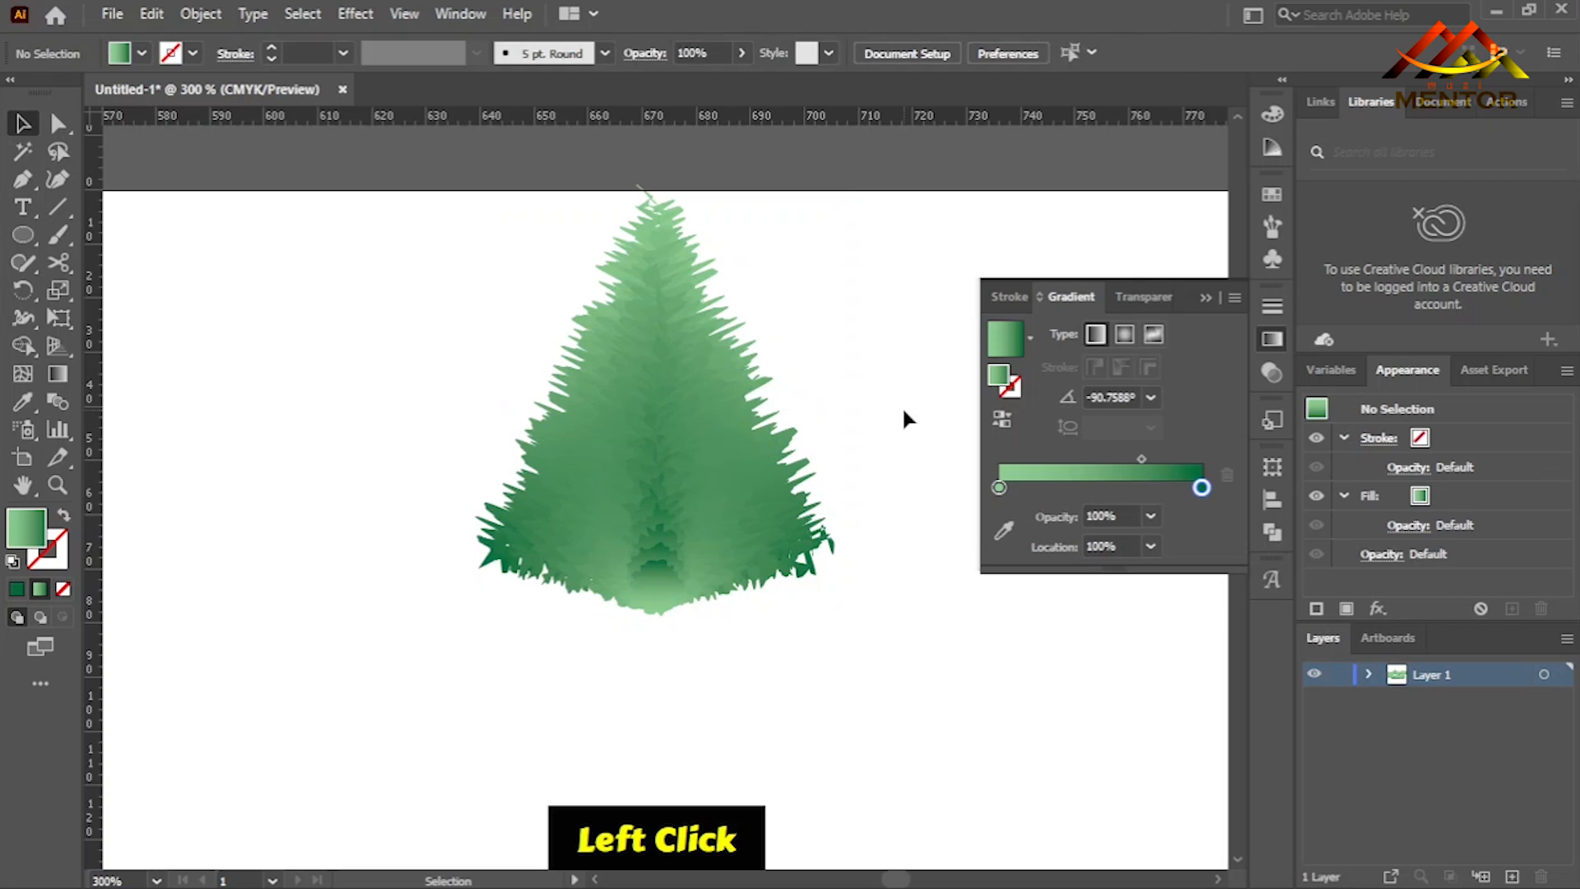
# - Enlarge the furry triangle to about twice its size and move it onto the upper left of the letter A
pyautogui.hotkey('ctrl', '-')
pyautogui.hotkey('ctrl', '-')
pyautogui.hotkey('ctrl', '-')
pyautogui.hotkey('ctrl', '-')
pyautogui.hotkey('ctrl', '-')
pyautogui.hotkey('ctrl', '-')
pyautogui.hotkey('ctrl', '-')
pyautogui.hotkey('ctrl', '-')
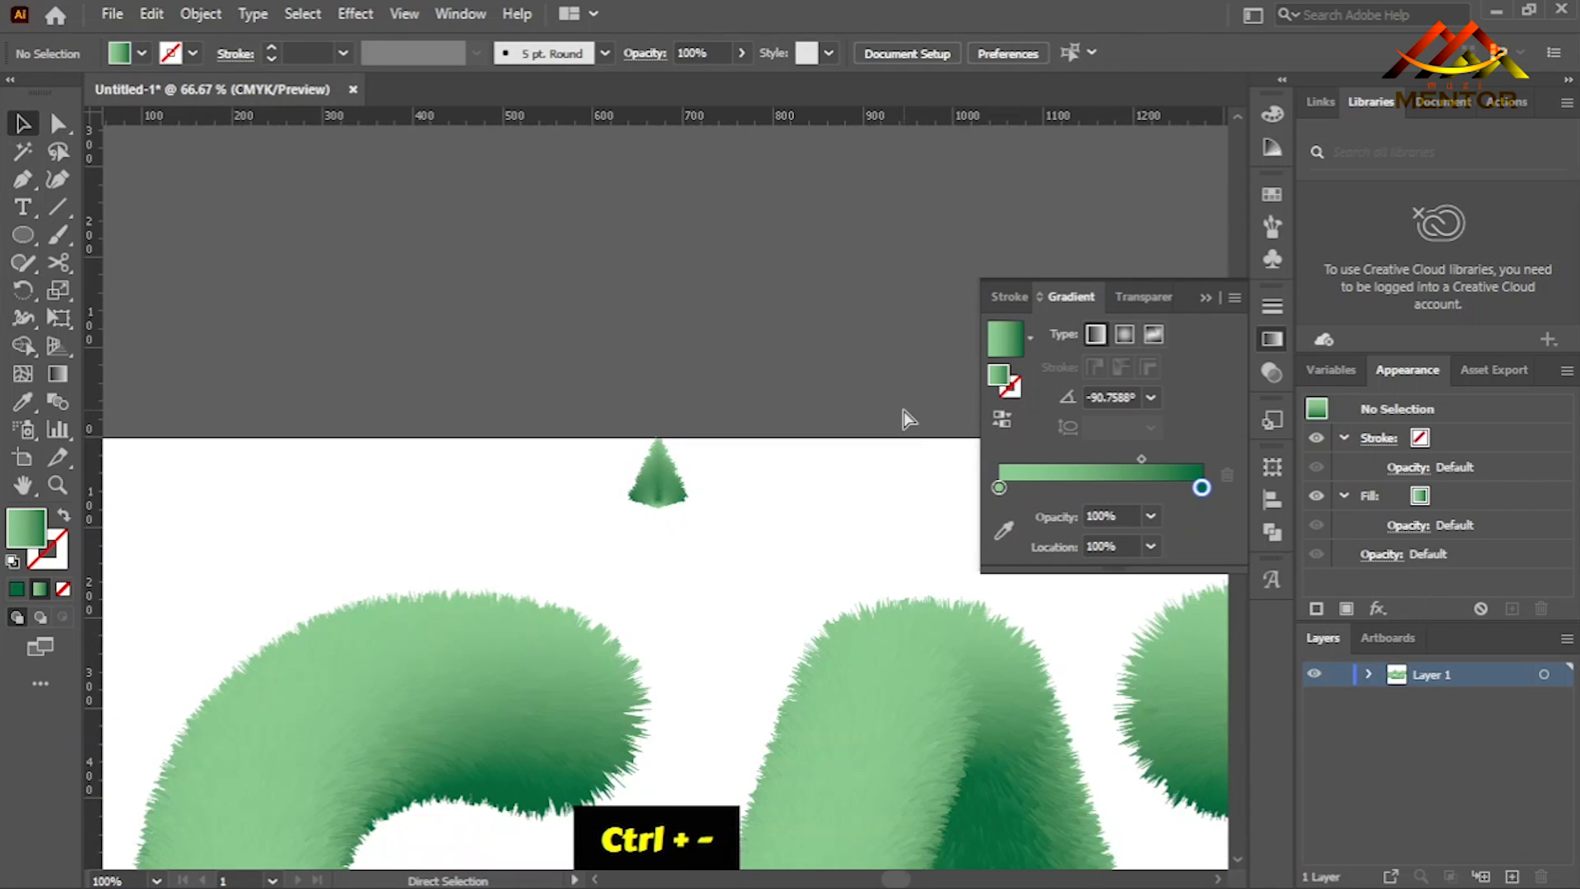
pyautogui.click(656, 483)
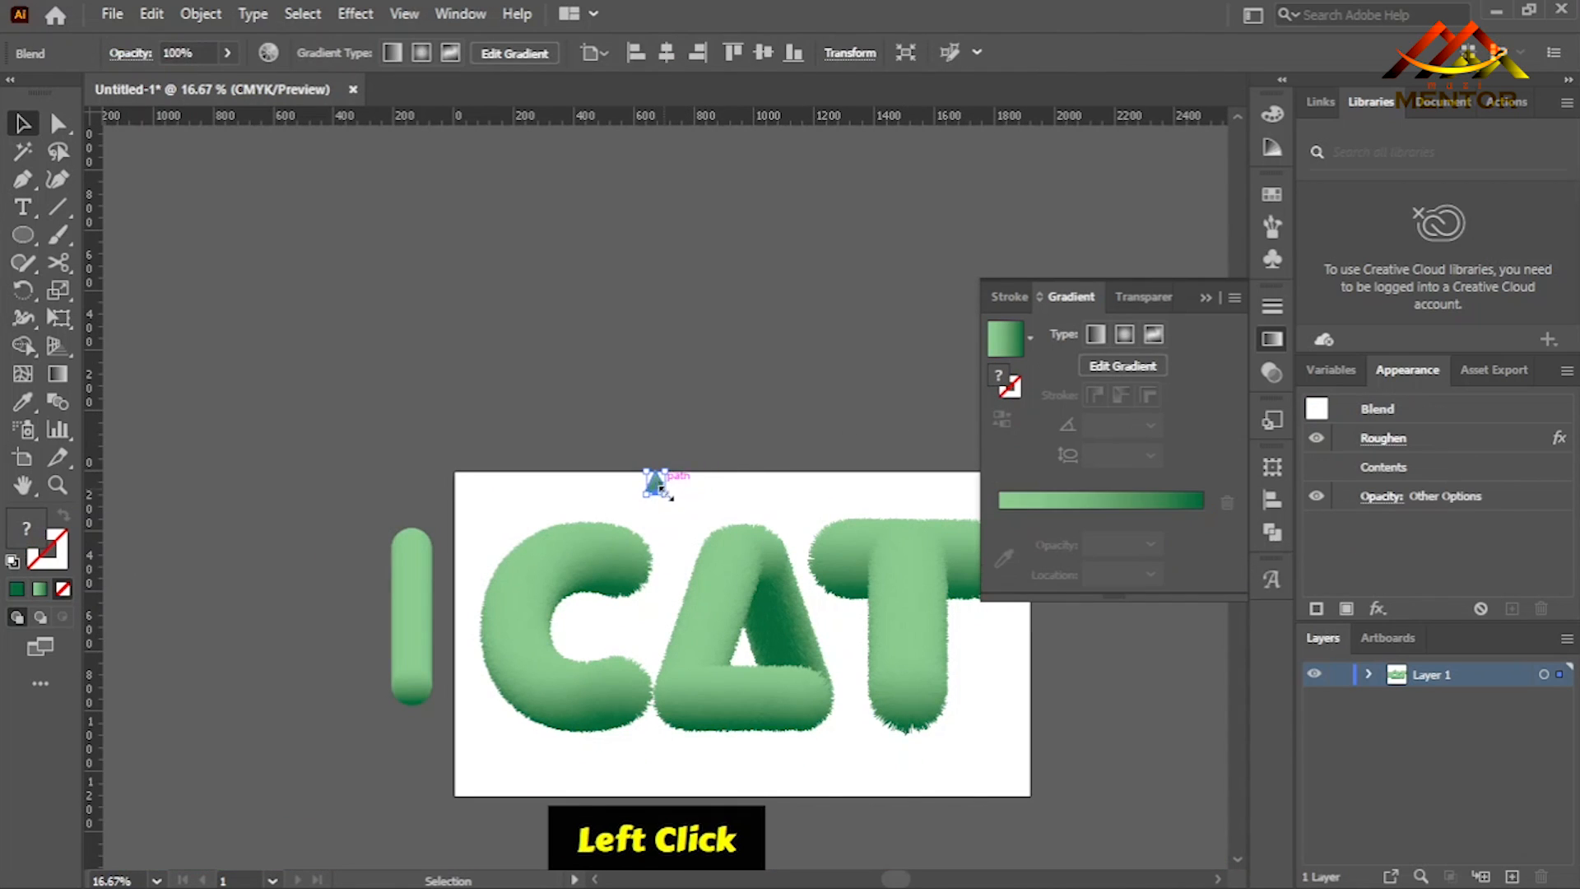
pyautogui.moveTo(667, 496); pyautogui.dragTo(724, 536)
pyautogui.hotkey('ctrl', '=')
pyautogui.hotkey('ctrl', '=')
pyautogui.hotkey('ctrl', '=')
pyautogui.hotkey('ctrl', '=')
pyautogui.hotkey('ctrl', '=')
pyautogui.hotkey('ctrl', '=')
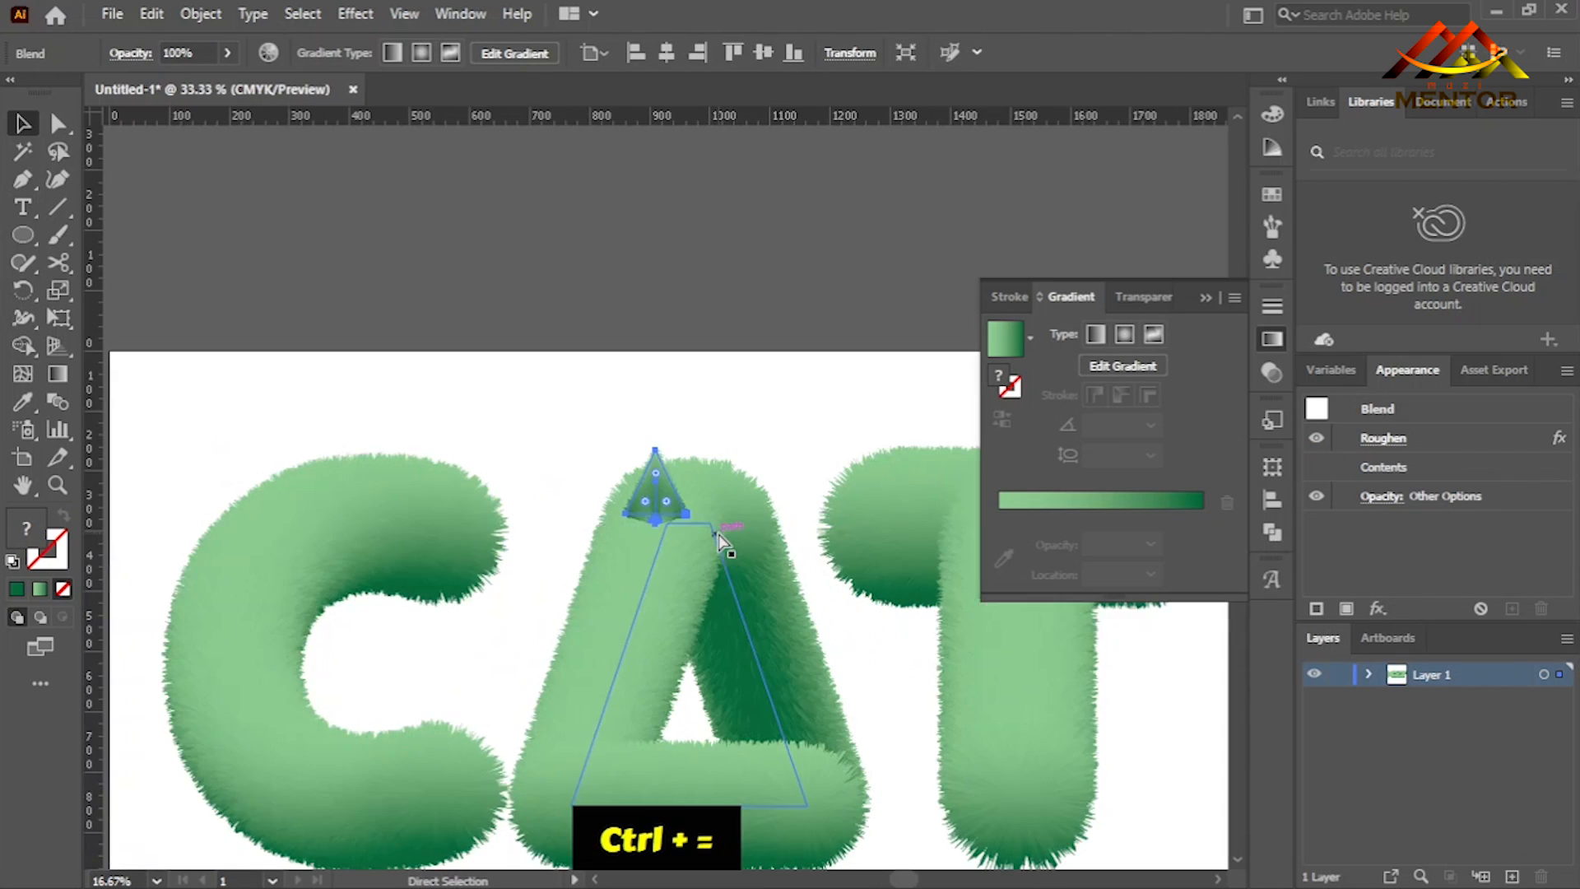
pyautogui.hotkey('ctrl', '-')
pyautogui.hotkey('ctrl', '-')
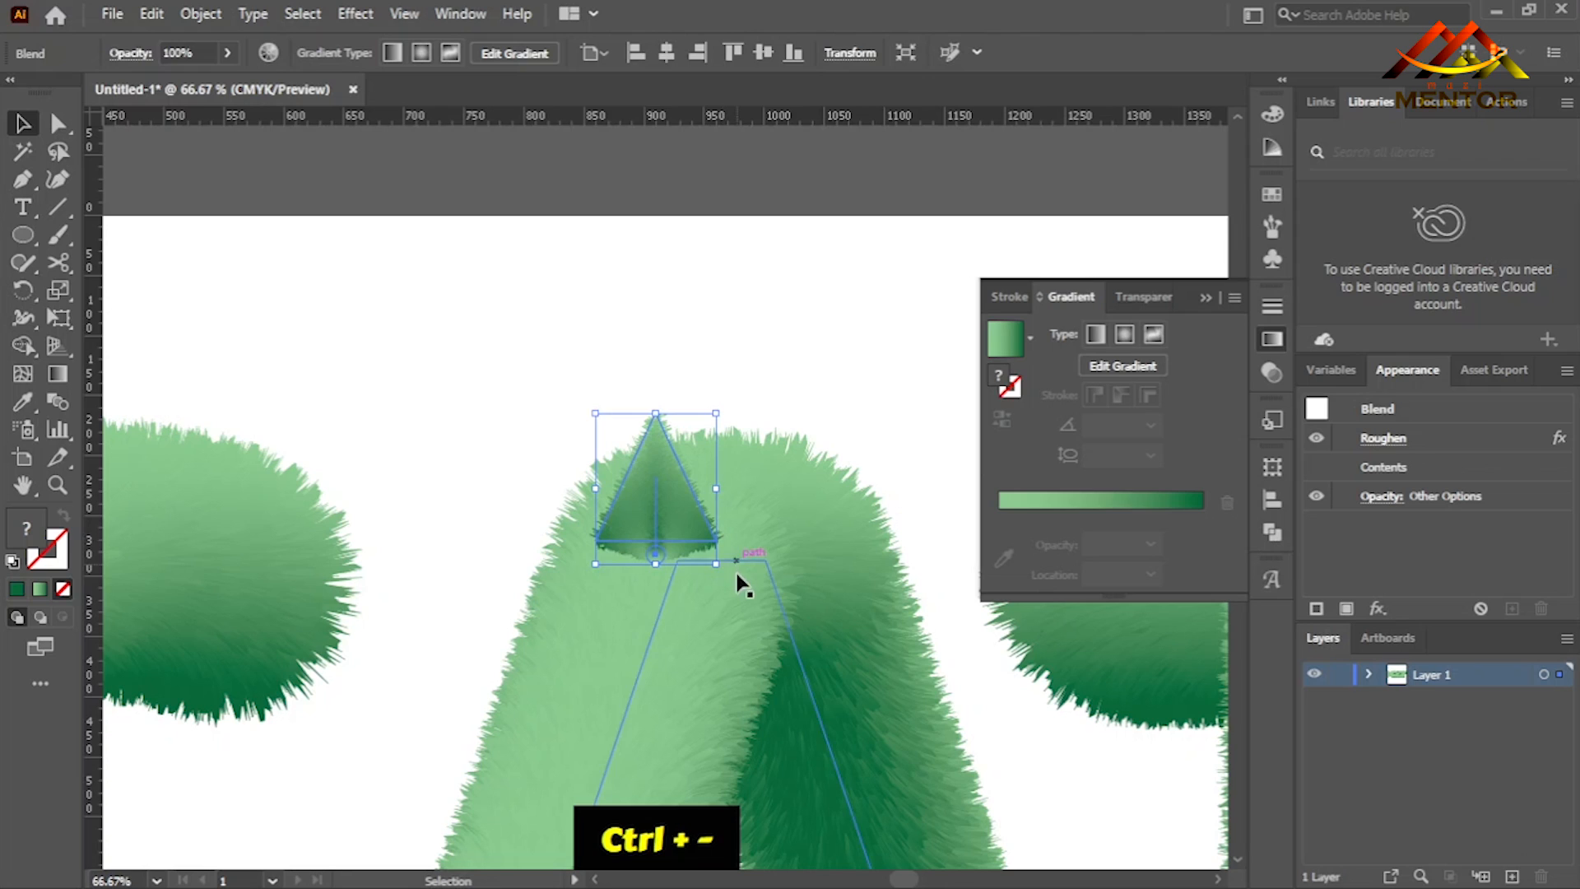
# - Rotate the furry triangle about 35° counterclockwise and position it as an ear at the upper left of the A
pyautogui.moveTo(726, 574); pyautogui.dragTo(790, 516)
pyautogui.moveTo(658, 497); pyautogui.dragTo(585, 453)
pyautogui.moveTo(599, 346); pyautogui.dragTo(600, 320)
pyautogui.moveTo(575, 440); pyautogui.dragTo(550, 453)
# - Send the furry ear to the back, behind the letter A
pyautogui.rightClick(568, 452)
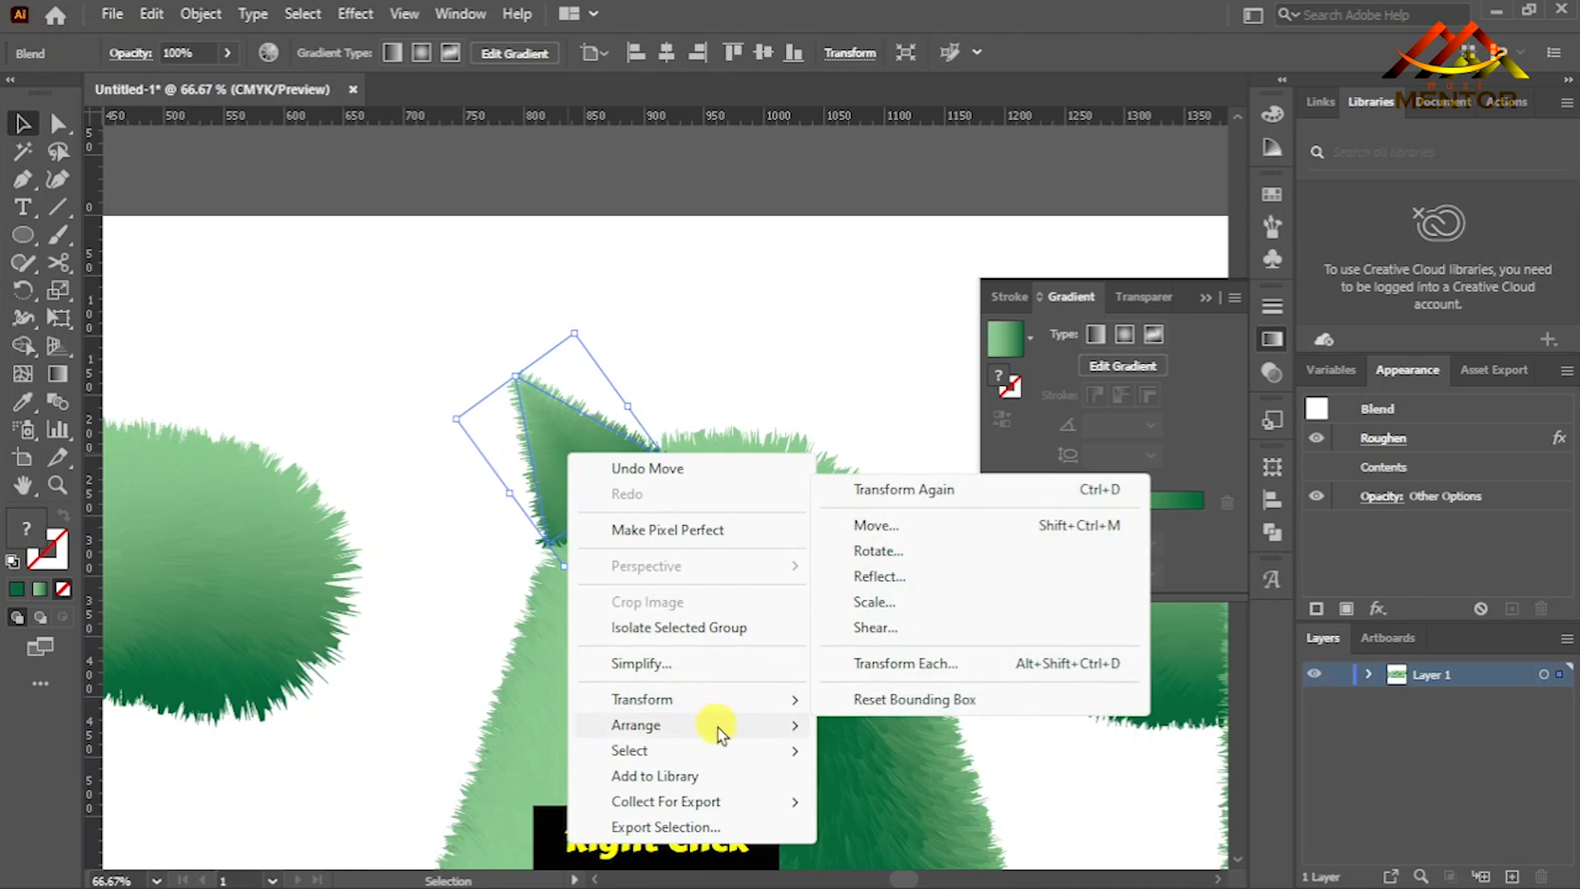
pyautogui.moveTo(790, 724)
pyautogui.click(905, 800)
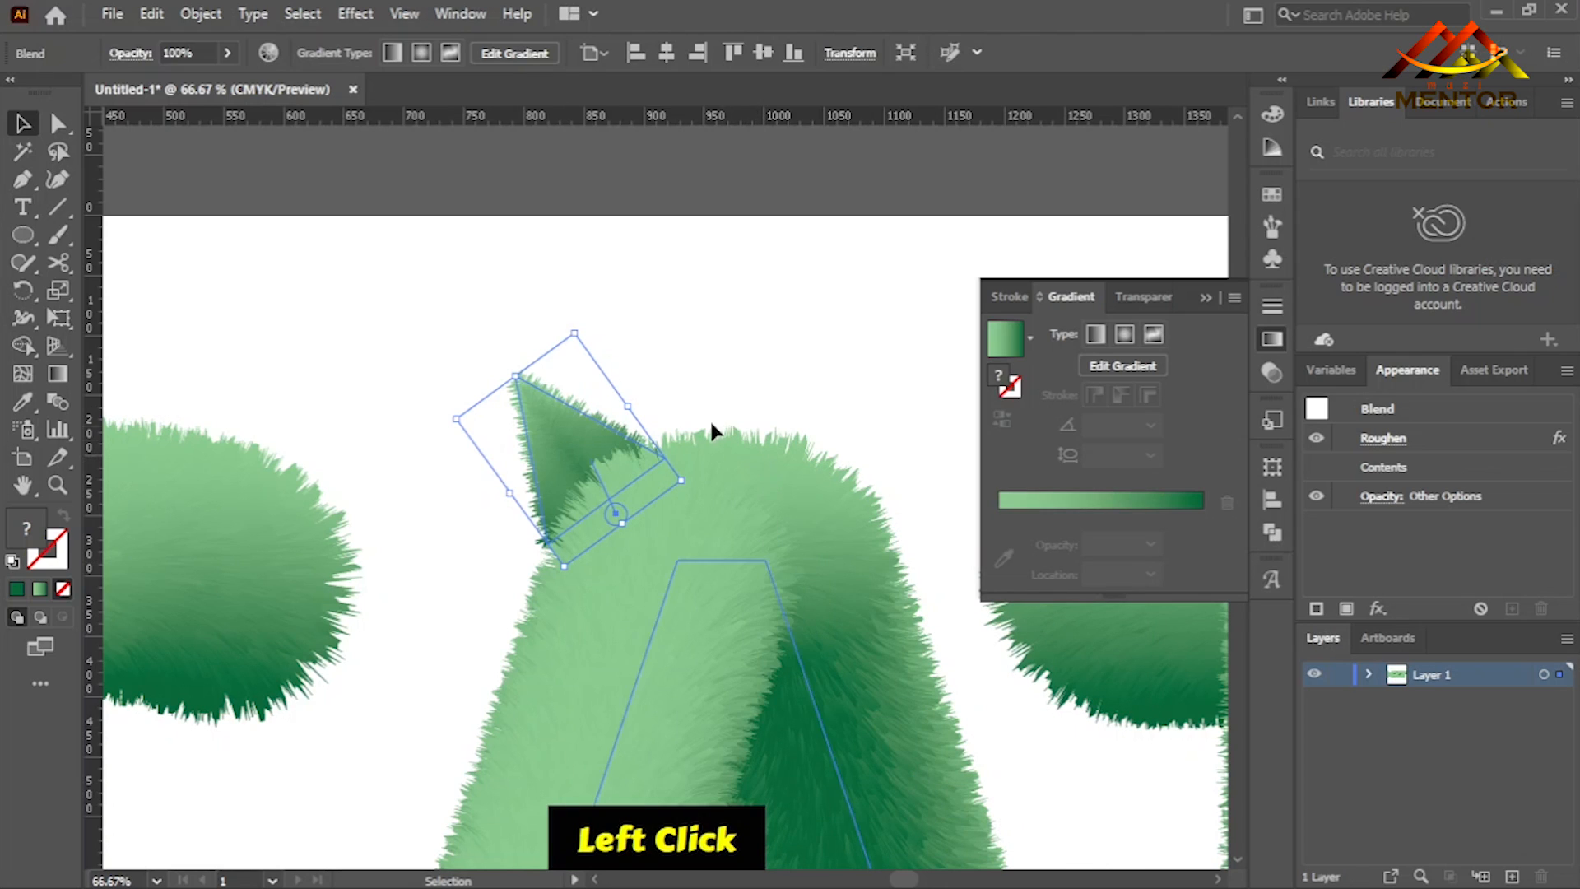
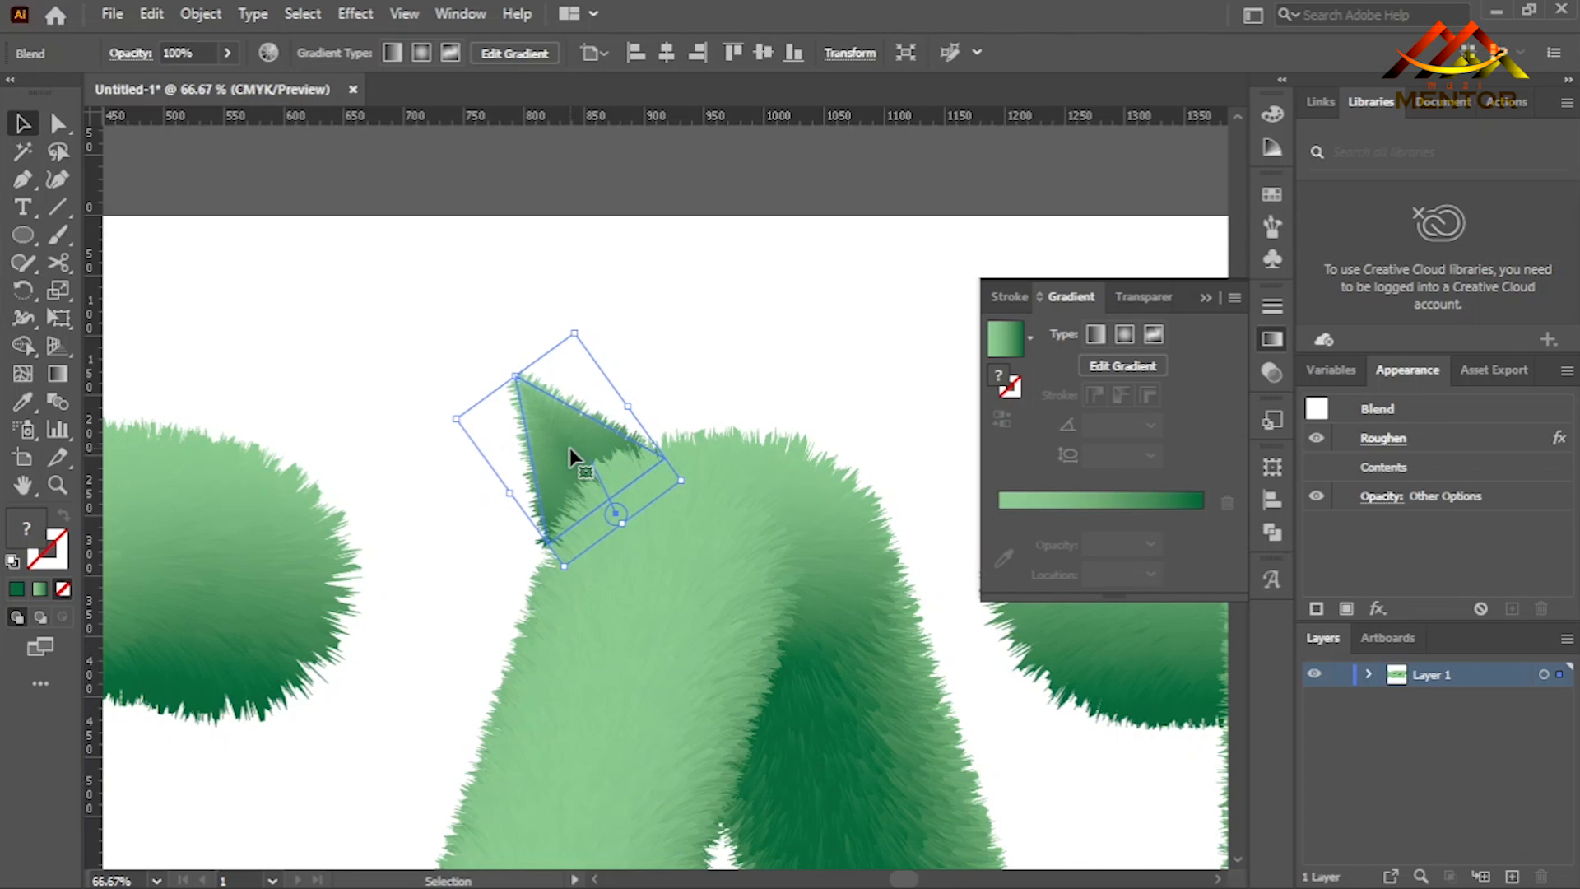
pyautogui.doubleClick(617, 520)
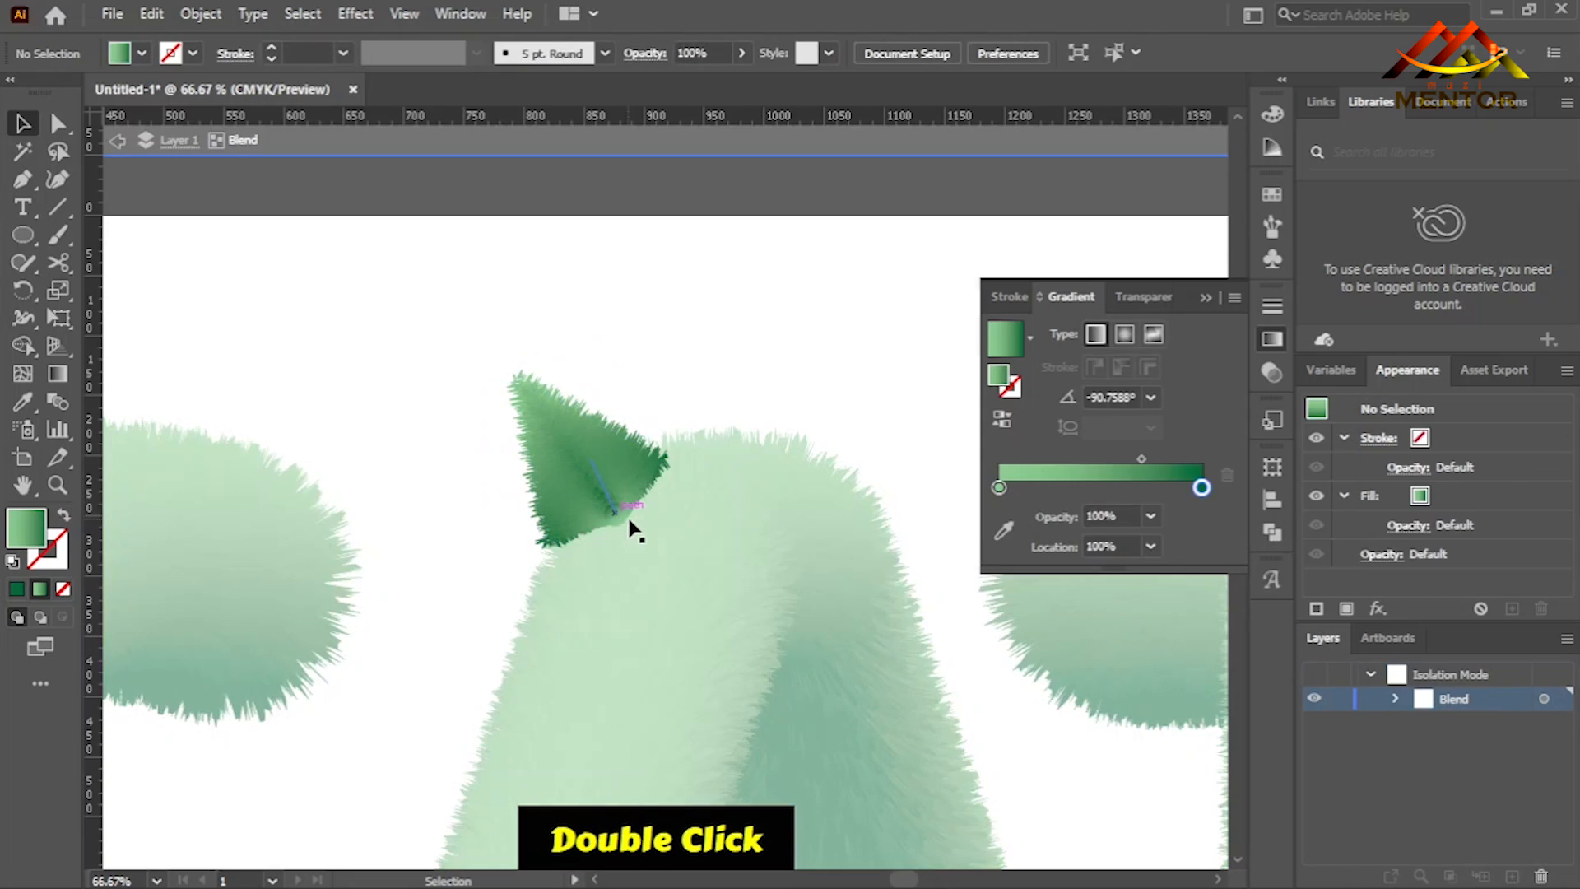
pyautogui.click(612, 513)
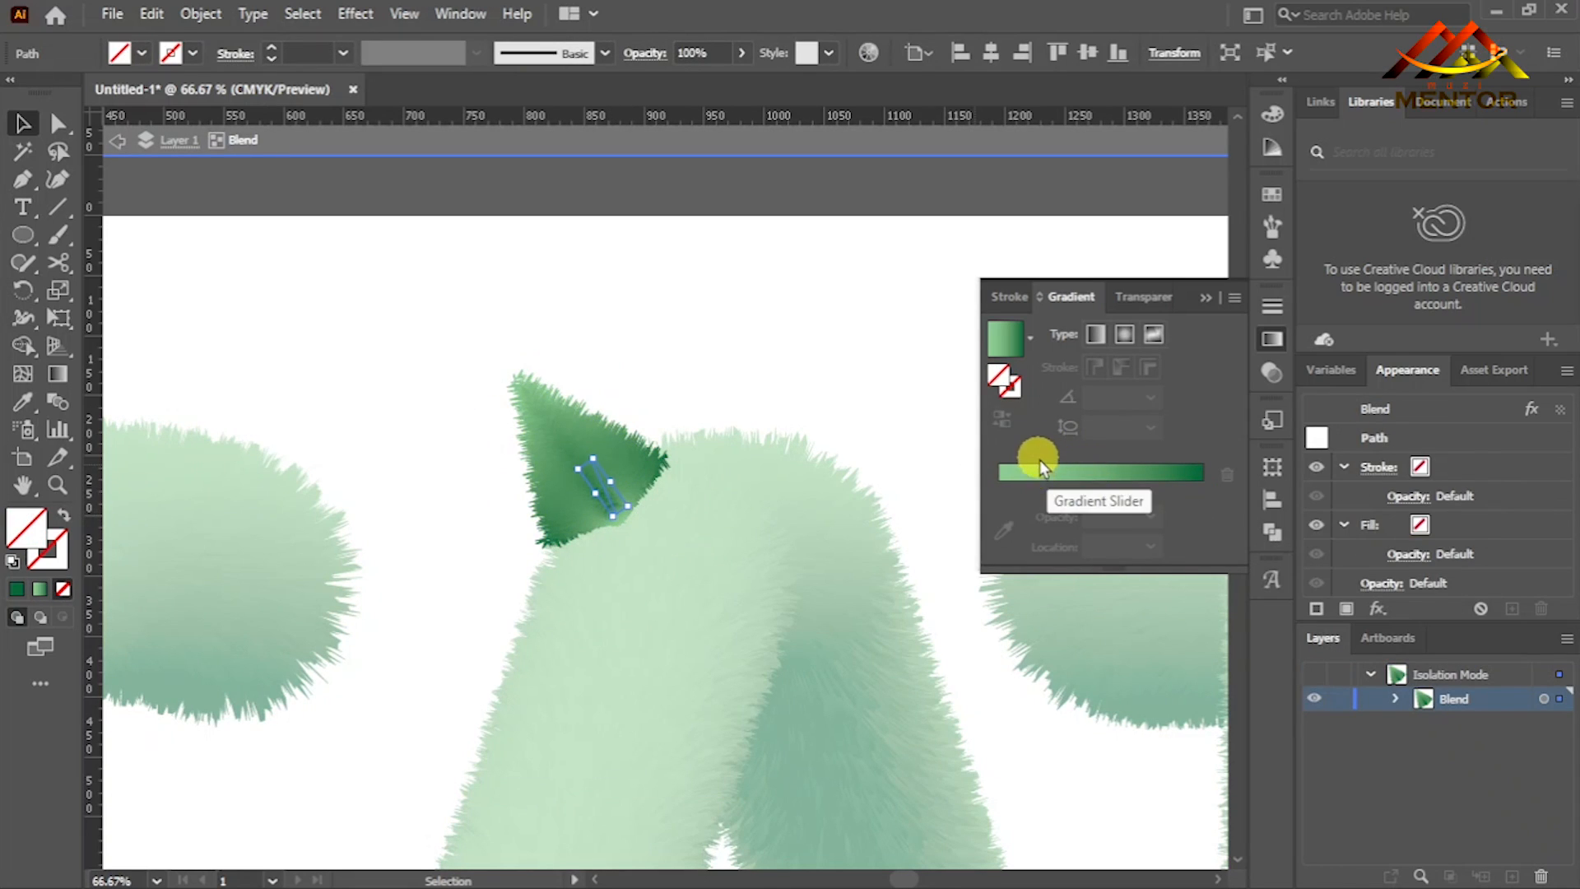
pyautogui.hotkey('ctrl', '=')
pyautogui.hotkey('ctrl', '=')
pyautogui.hotkey('ctrl', '=')
pyautogui.hotkey('ctrl', '=')
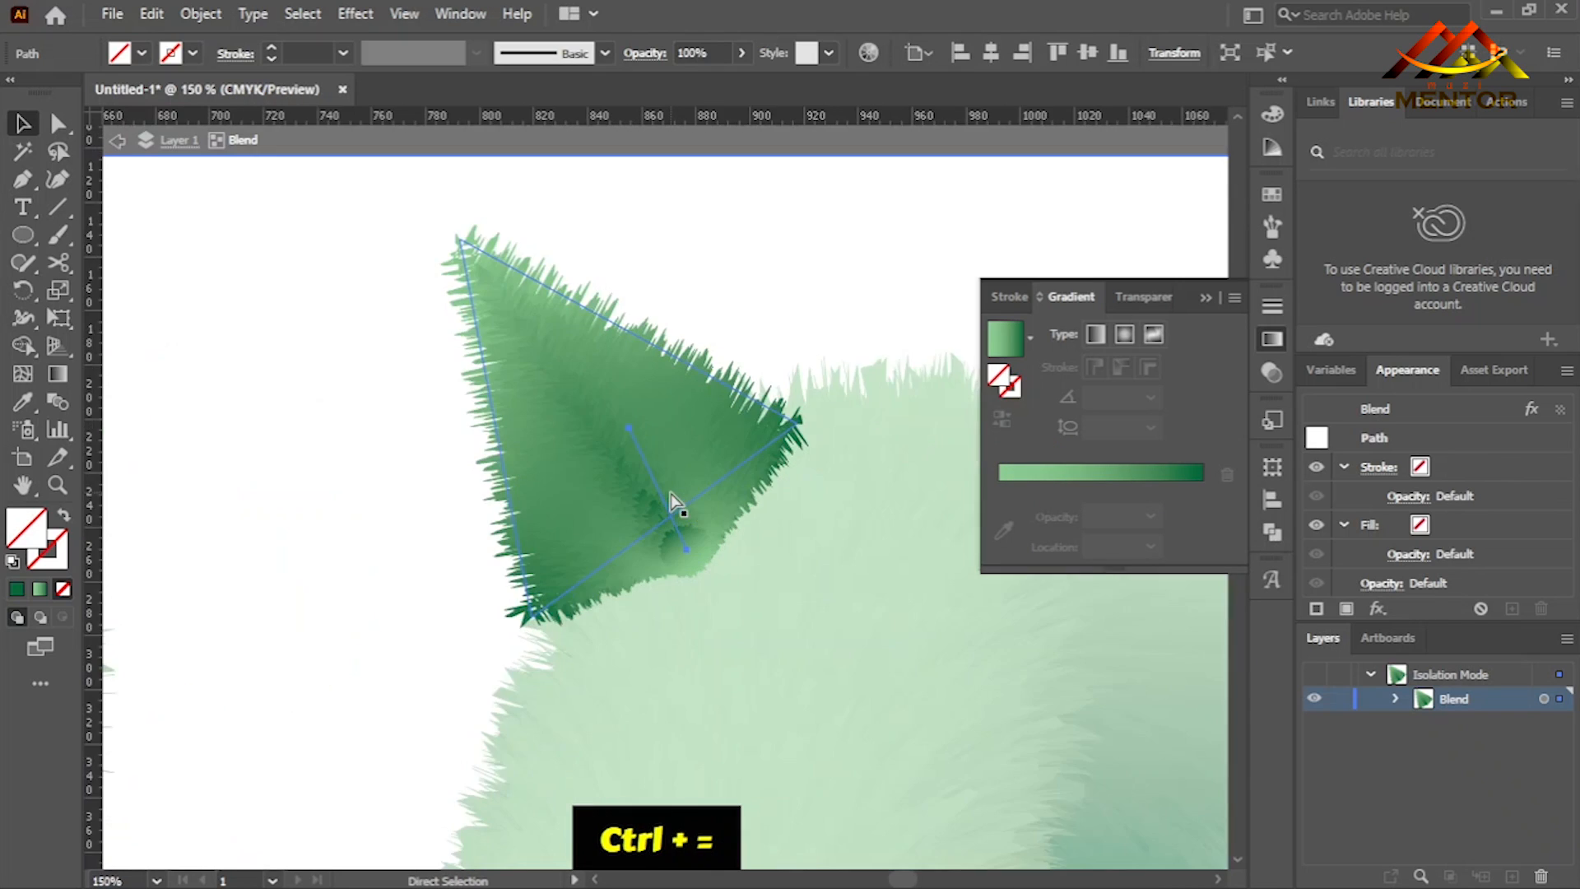
pyautogui.hotkey('ctrl', 'z')
pyautogui.hotkey('ctrl', 'z')
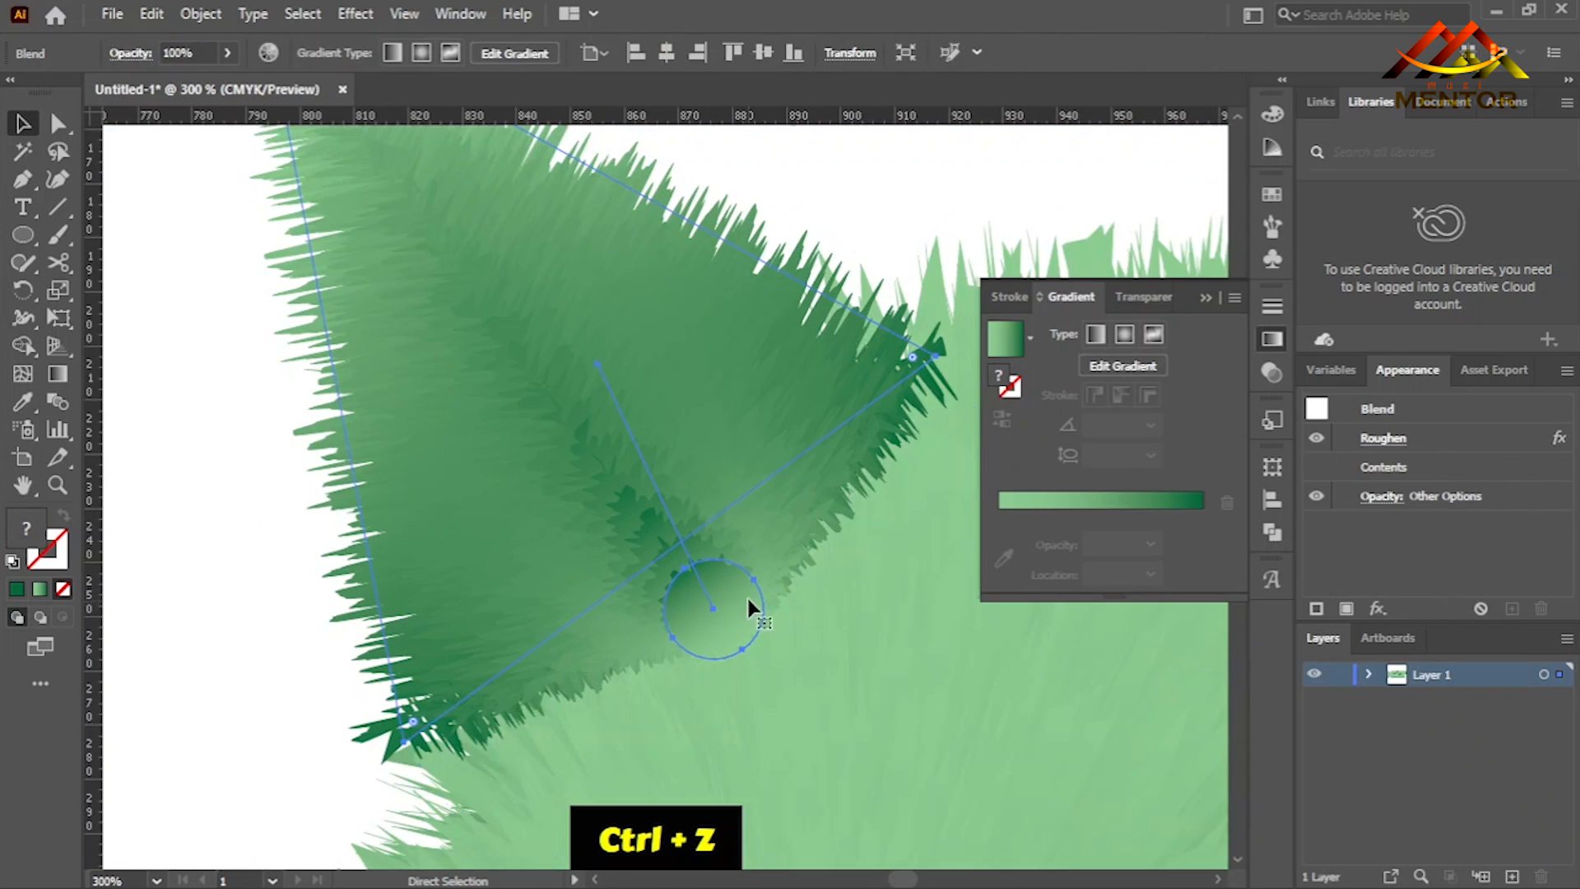
pyautogui.click(749, 518)
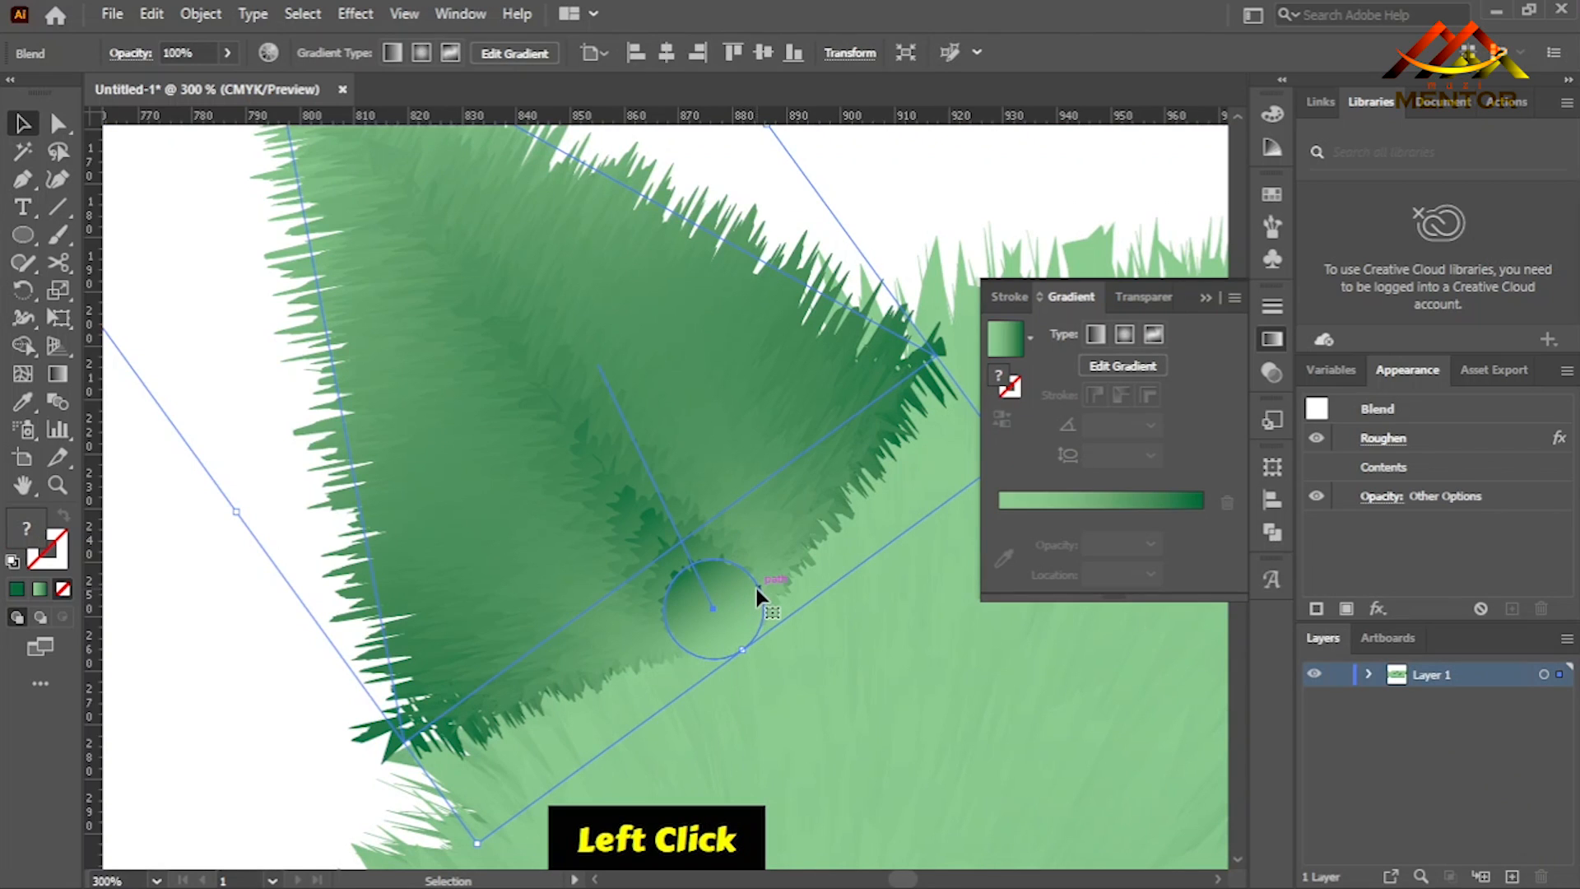
pyautogui.click(950, 202)
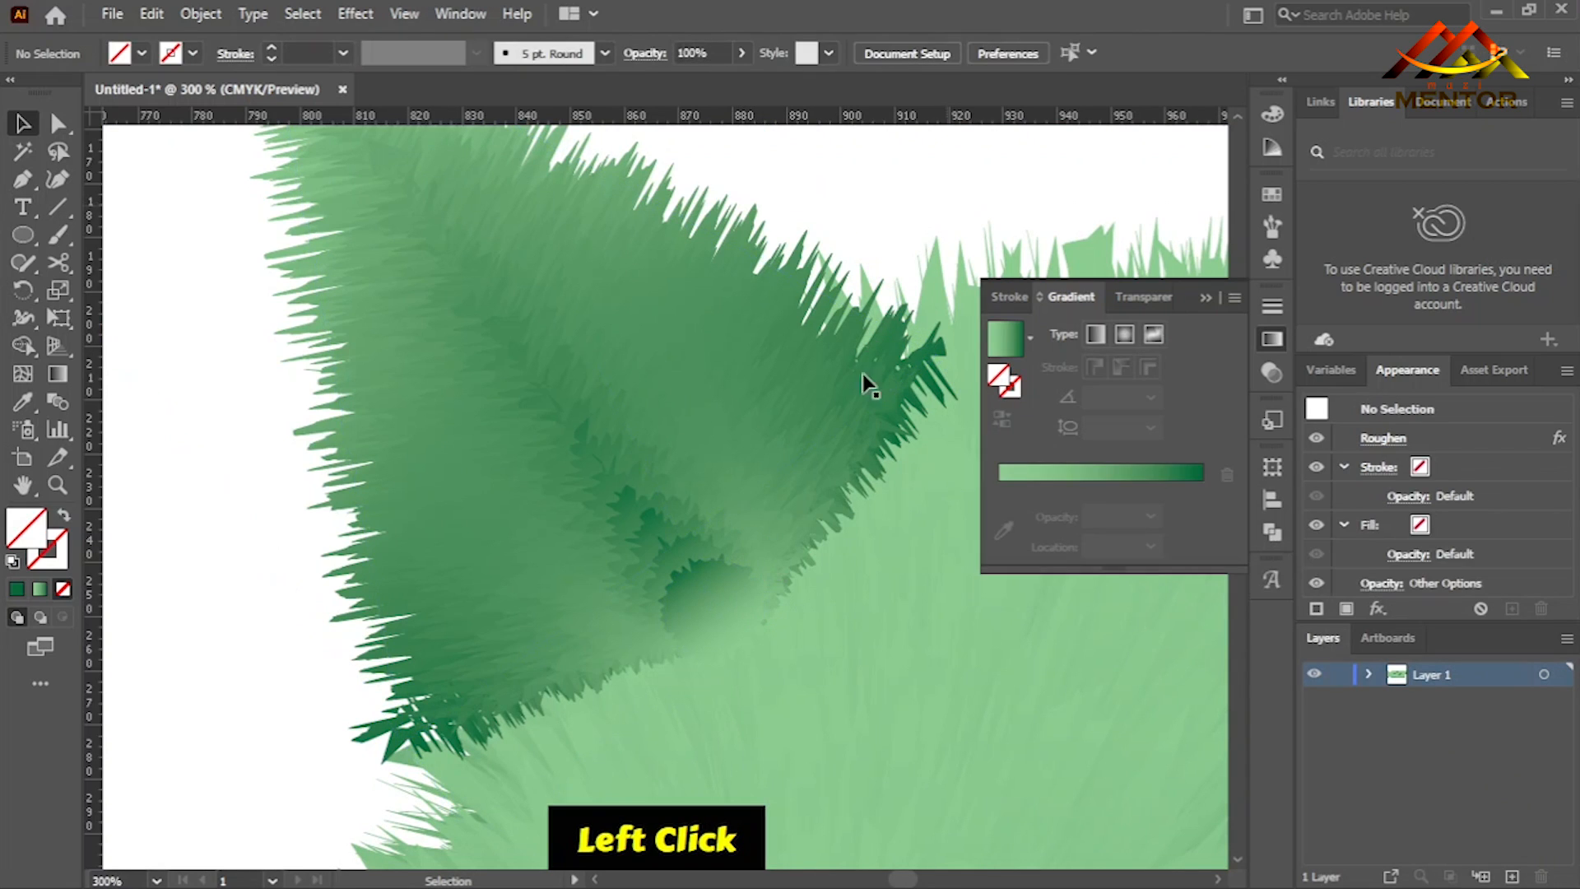
# - Isolate the ear's blend, reverse the small circle's gradient, and move the gradient midpoint to about 82%
pyautogui.click(762, 594)
pyautogui.doubleClick(763, 594)
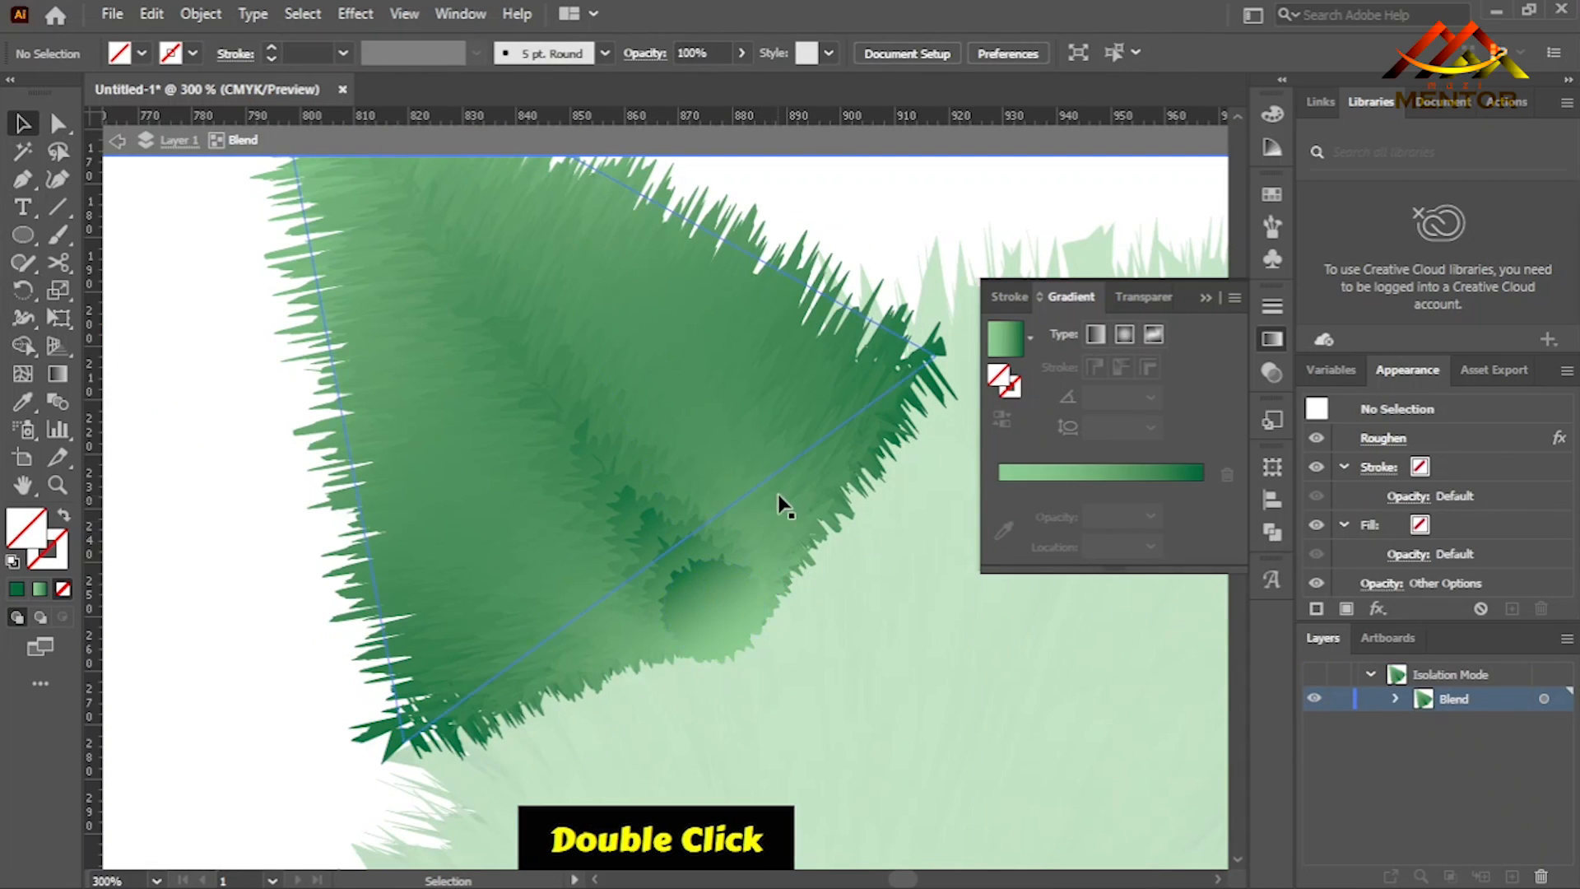
pyautogui.click(716, 571)
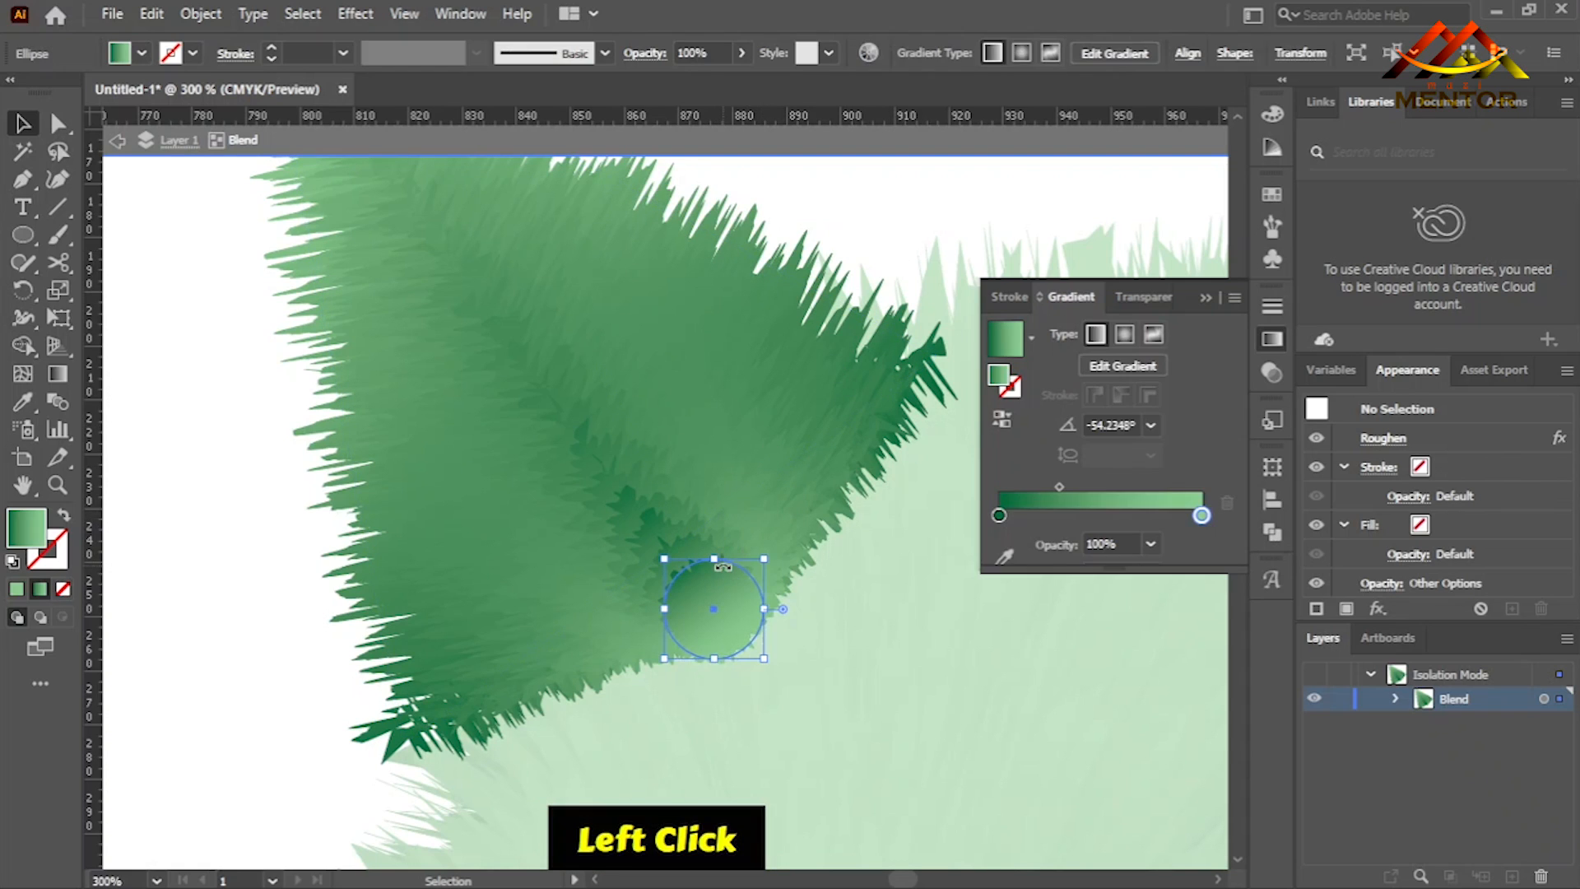
pyautogui.moveTo(1060, 494)
pyautogui.mouseDown()
pyautogui.moveTo(1113, 490)
pyautogui.moveTo(1080, 487)
pyautogui.mouseUp()
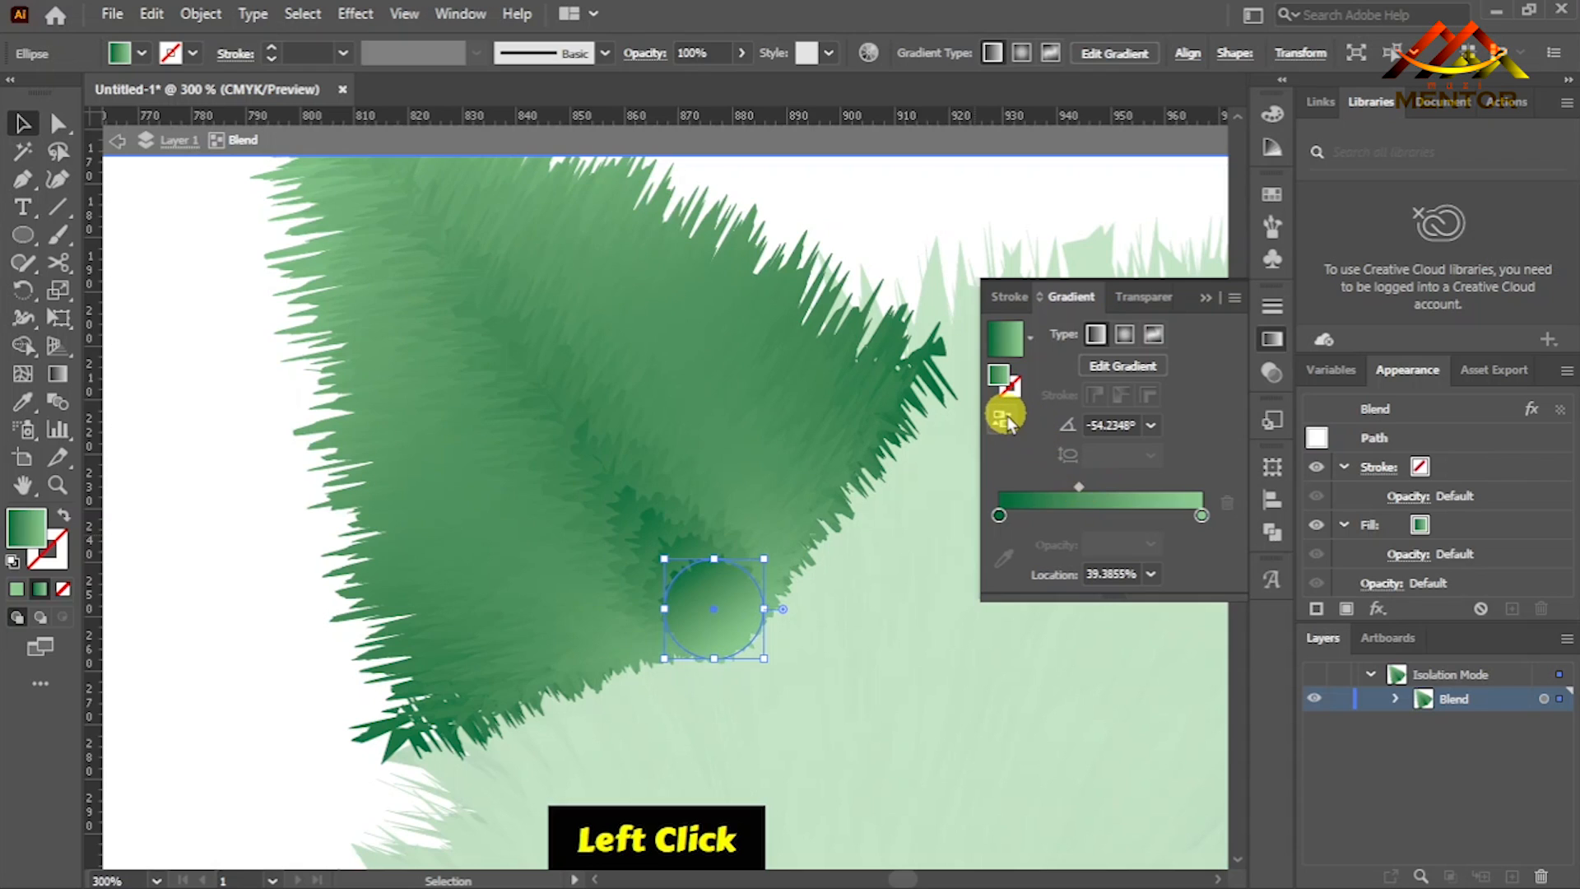
pyautogui.click(1002, 418)
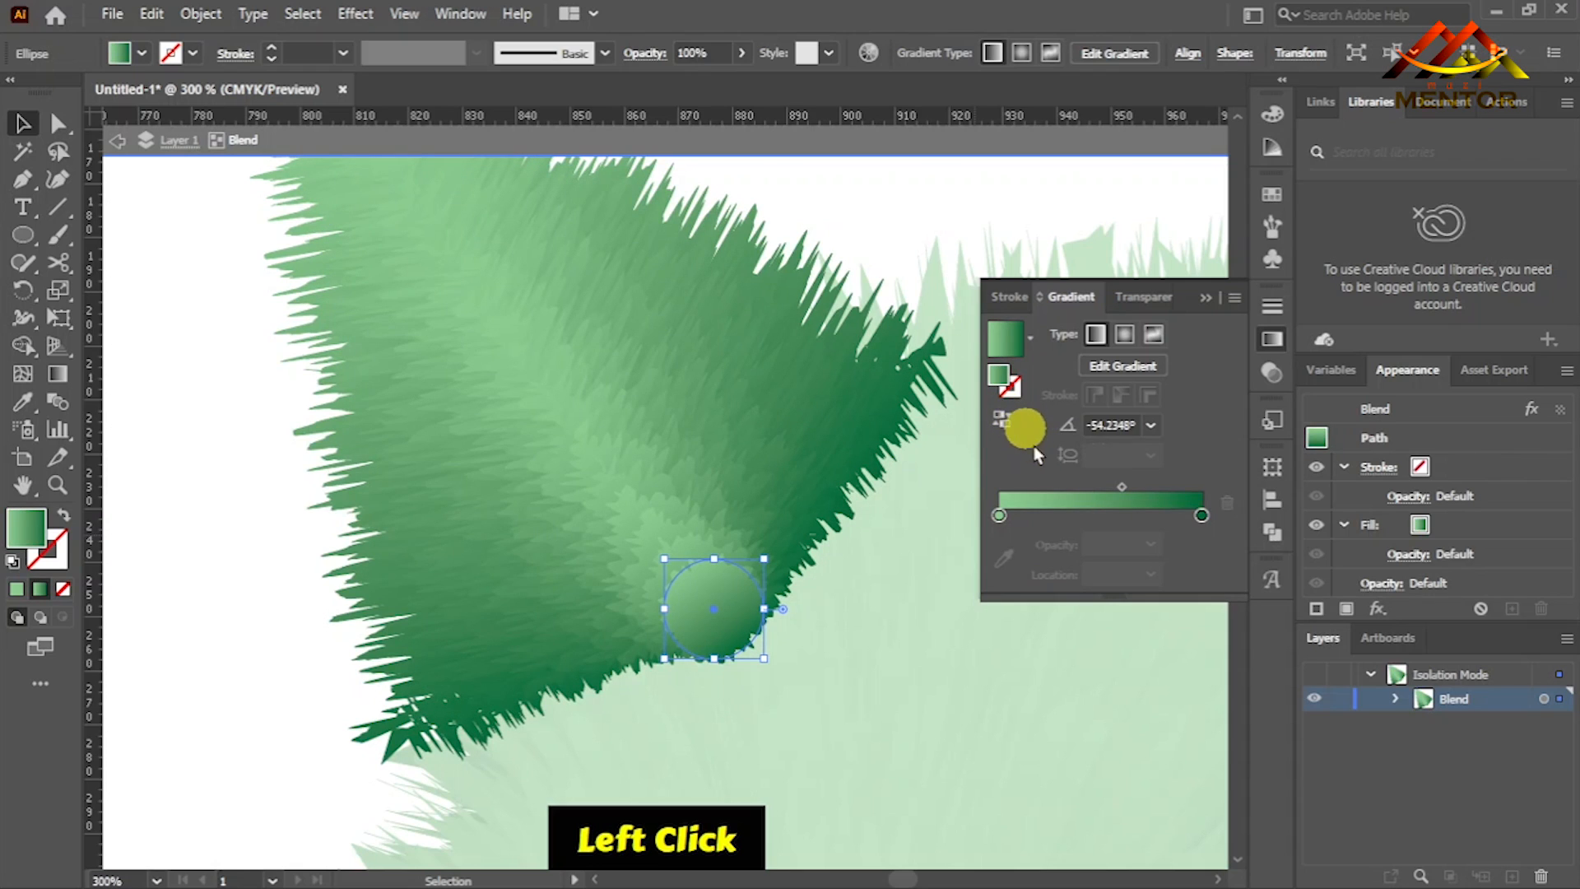
pyautogui.moveTo(1122, 486); pyautogui.dragTo(1168, 486)
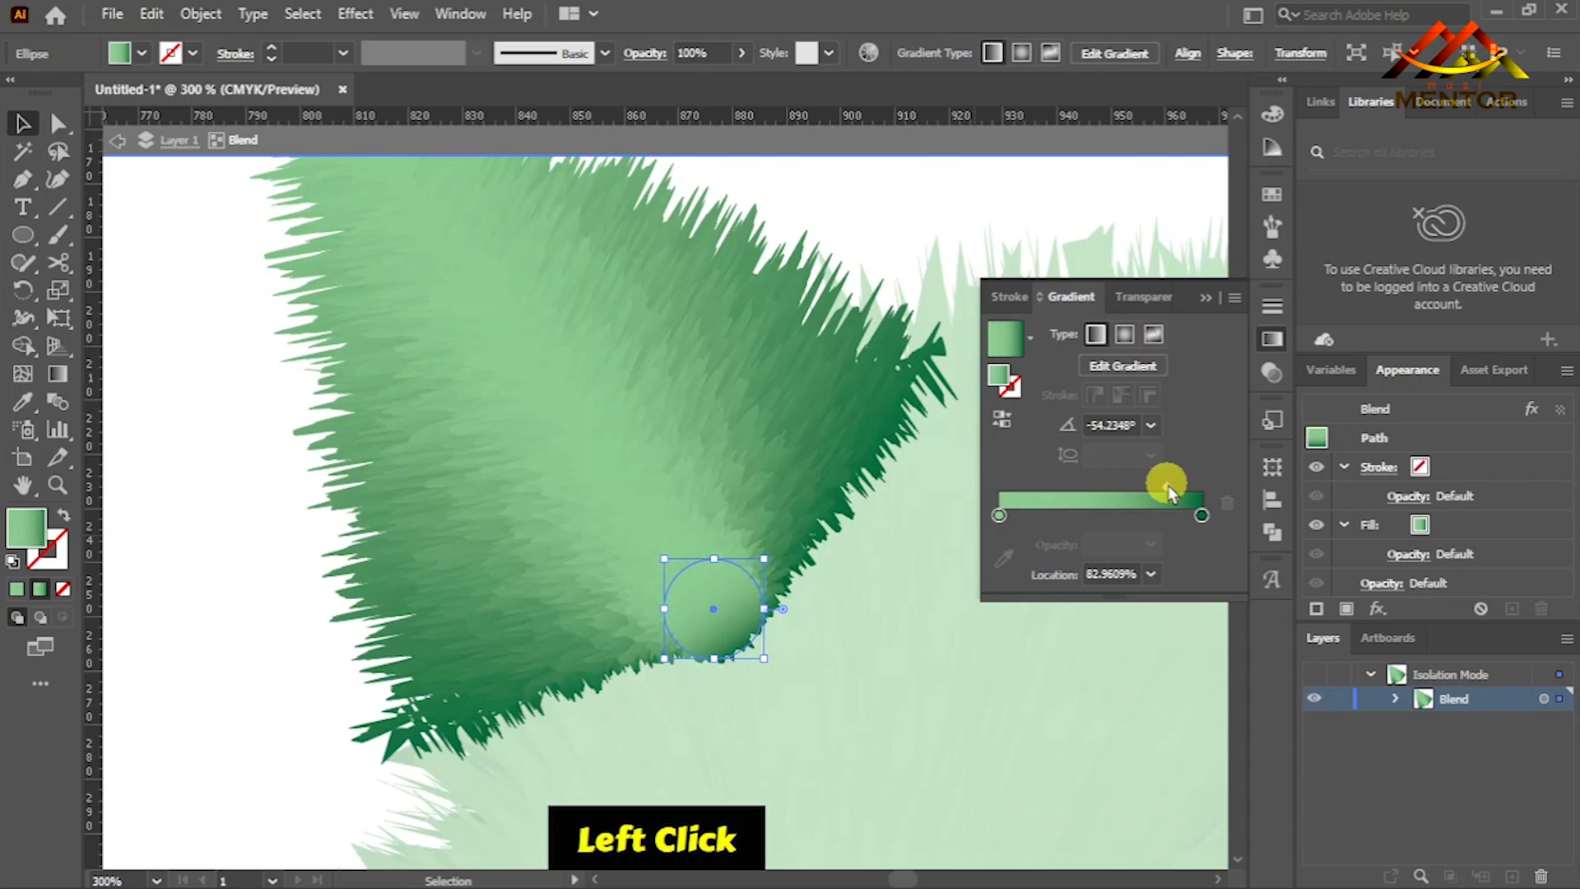
pyautogui.doubleClick(952, 219)
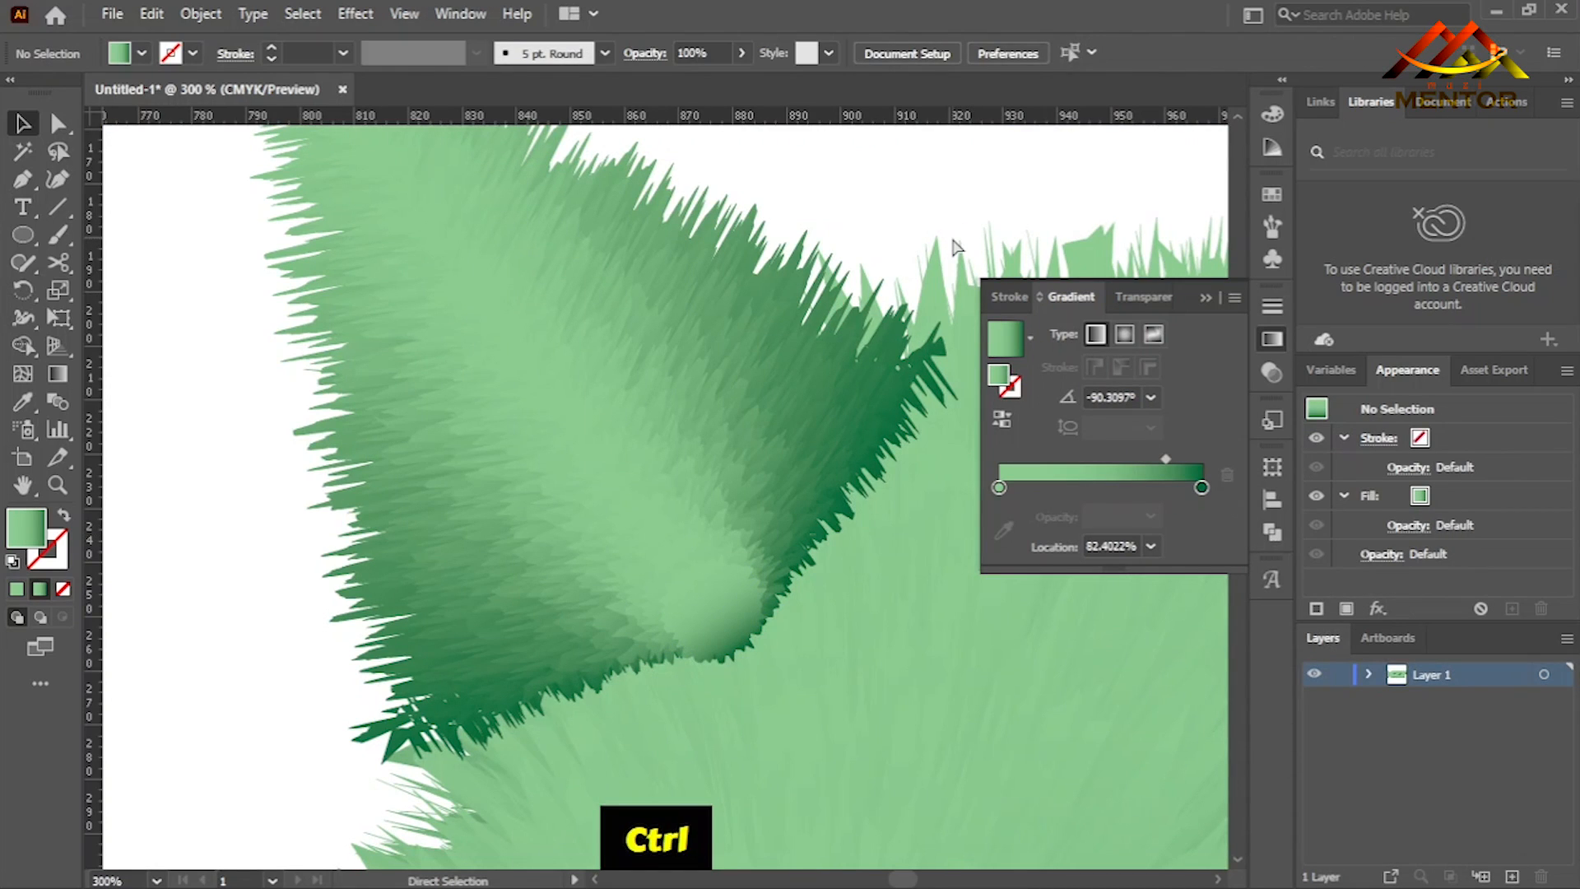
# - Send the recoloured ear to the back again, behind the letter A
pyautogui.hotkey('ctrl', '0')
pyautogui.hotkey('ctrl', '-')
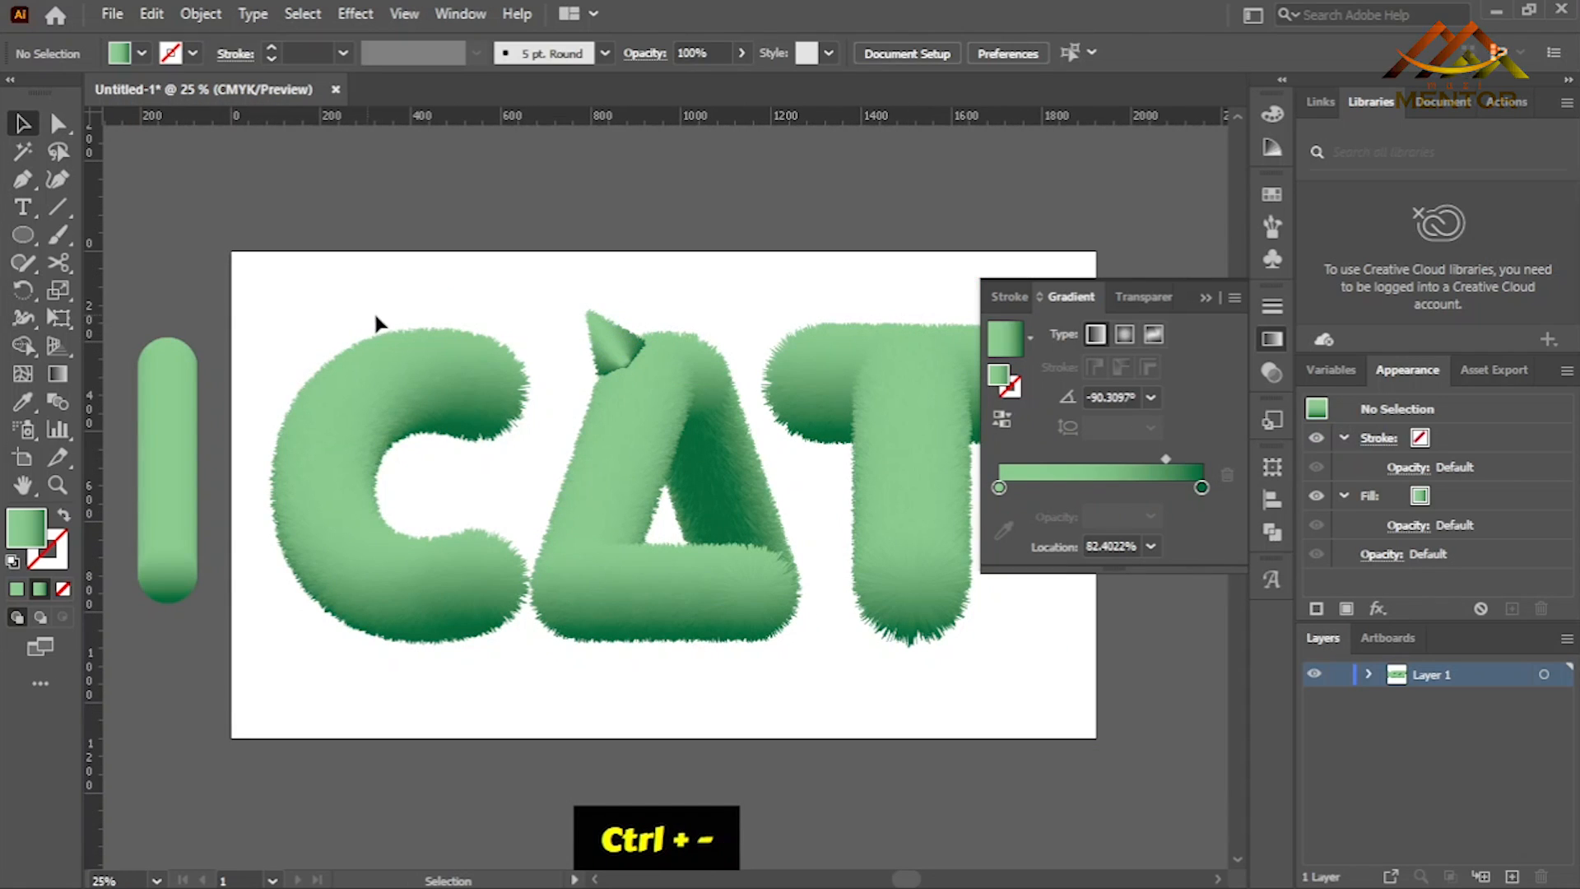
pyautogui.rightClick(601, 335)
pyautogui.moveTo(765, 607)
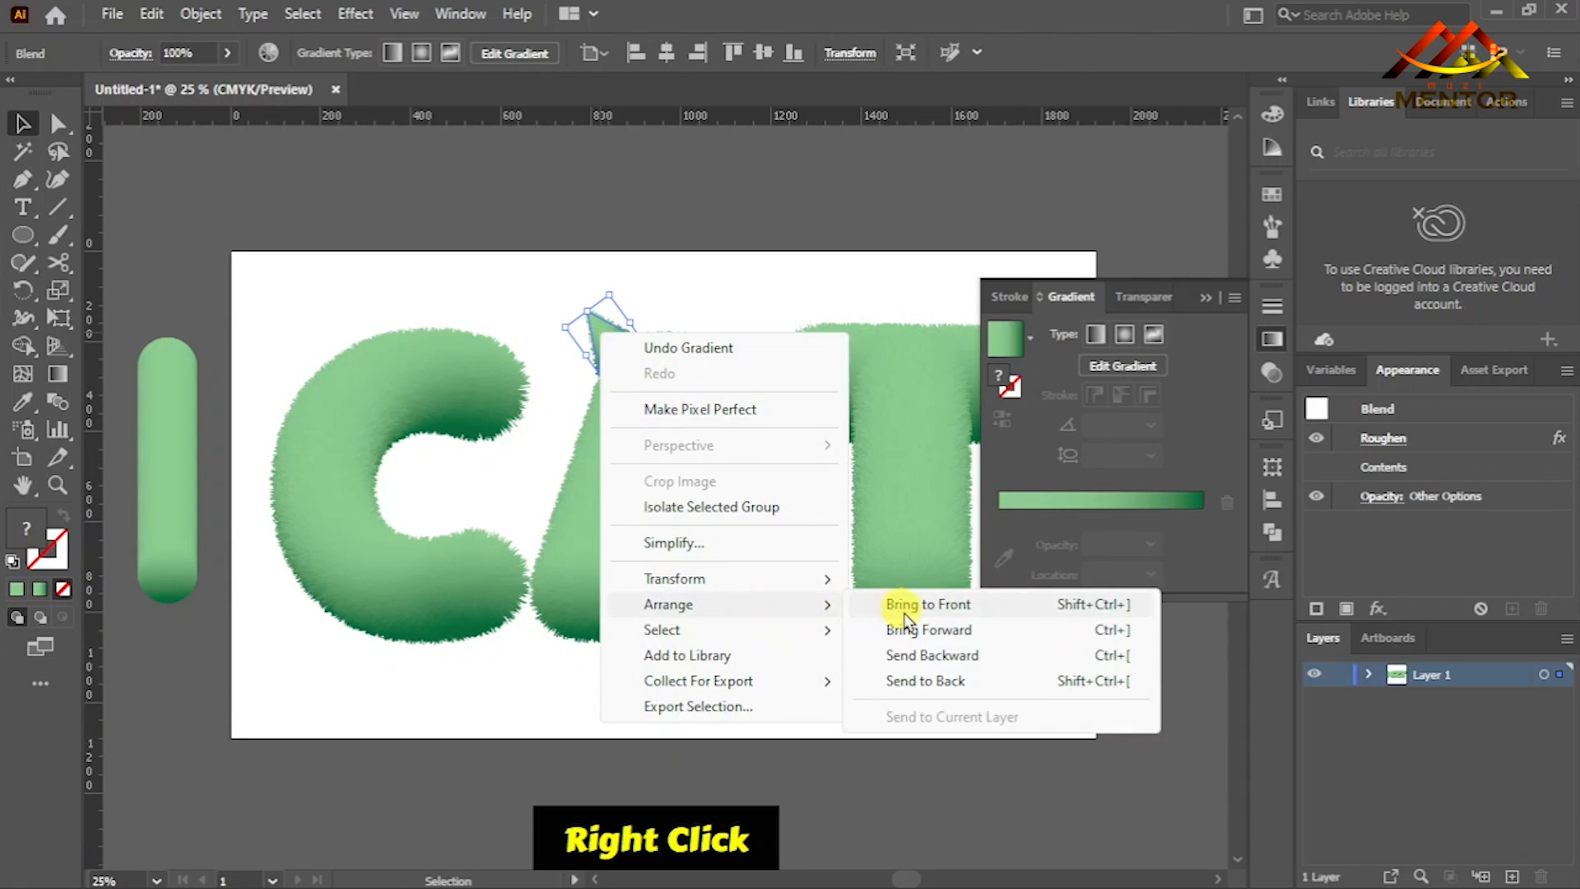
pyautogui.click(905, 677)
pyautogui.click(699, 295)
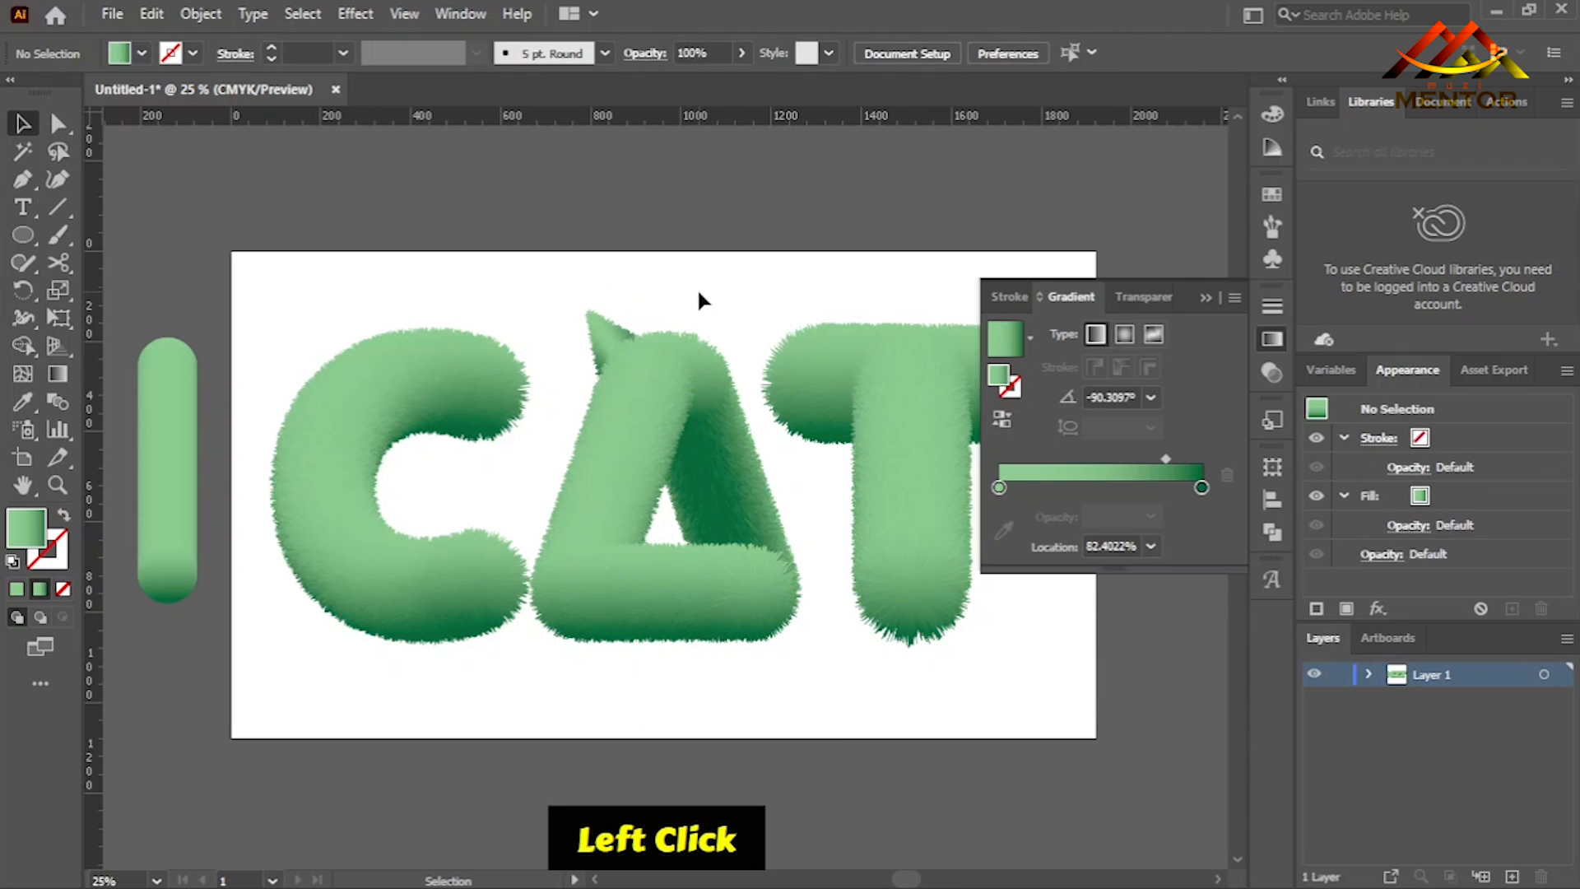
# - Shift the furry ear slightly downward at the upper left of the A
pyautogui.click(605, 336)
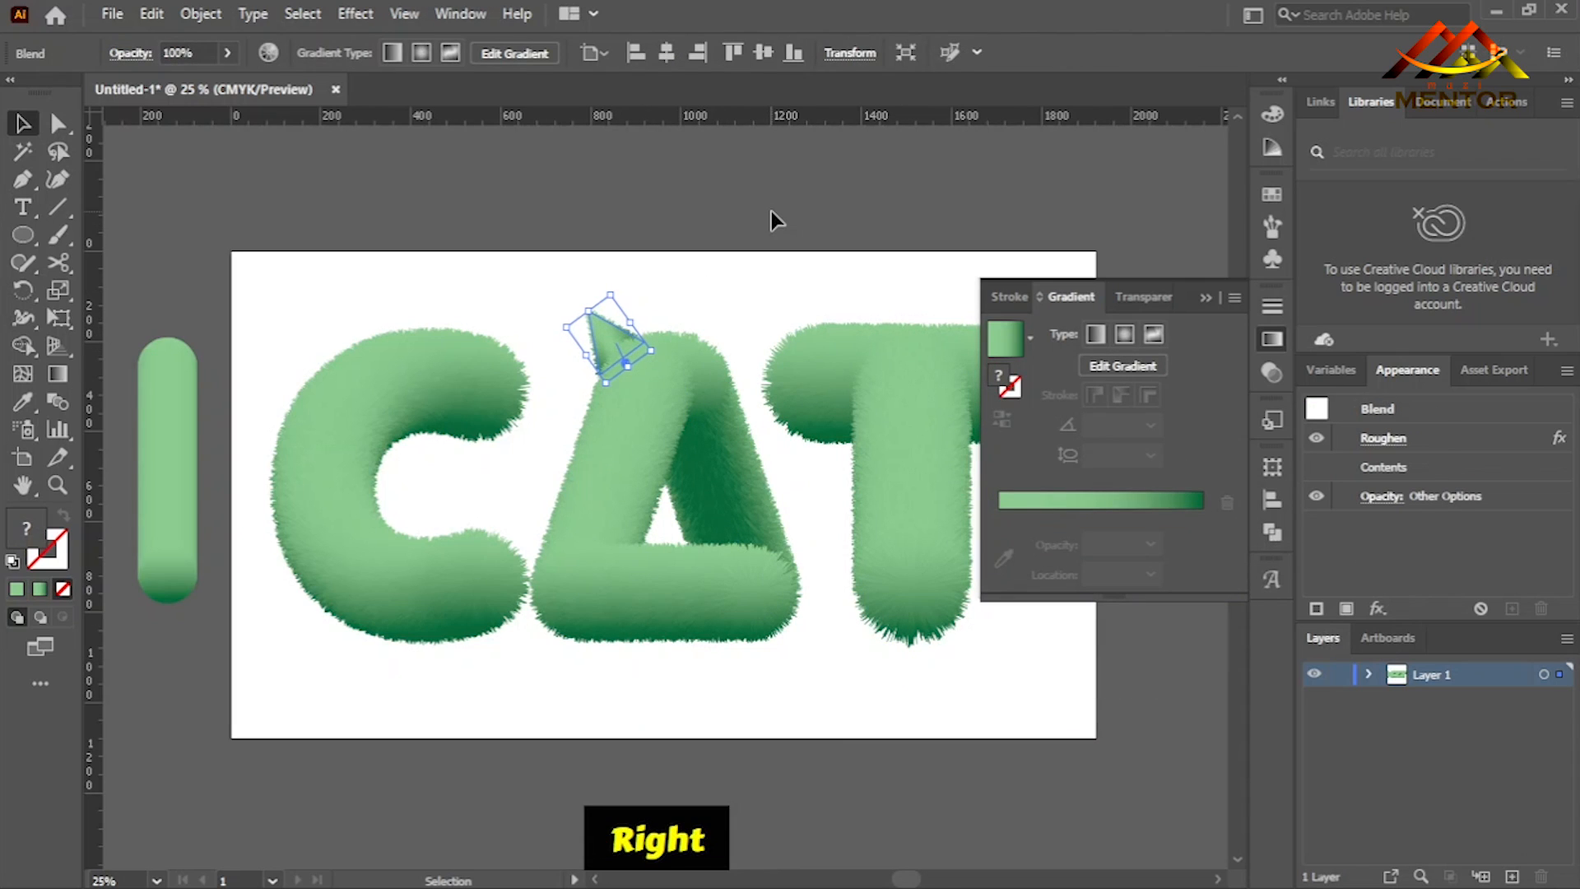
pyautogui.hotkey('ctrl', '=')
pyautogui.hotkey('ctrl', '=')
pyautogui.hotkey('ctrl', '=')
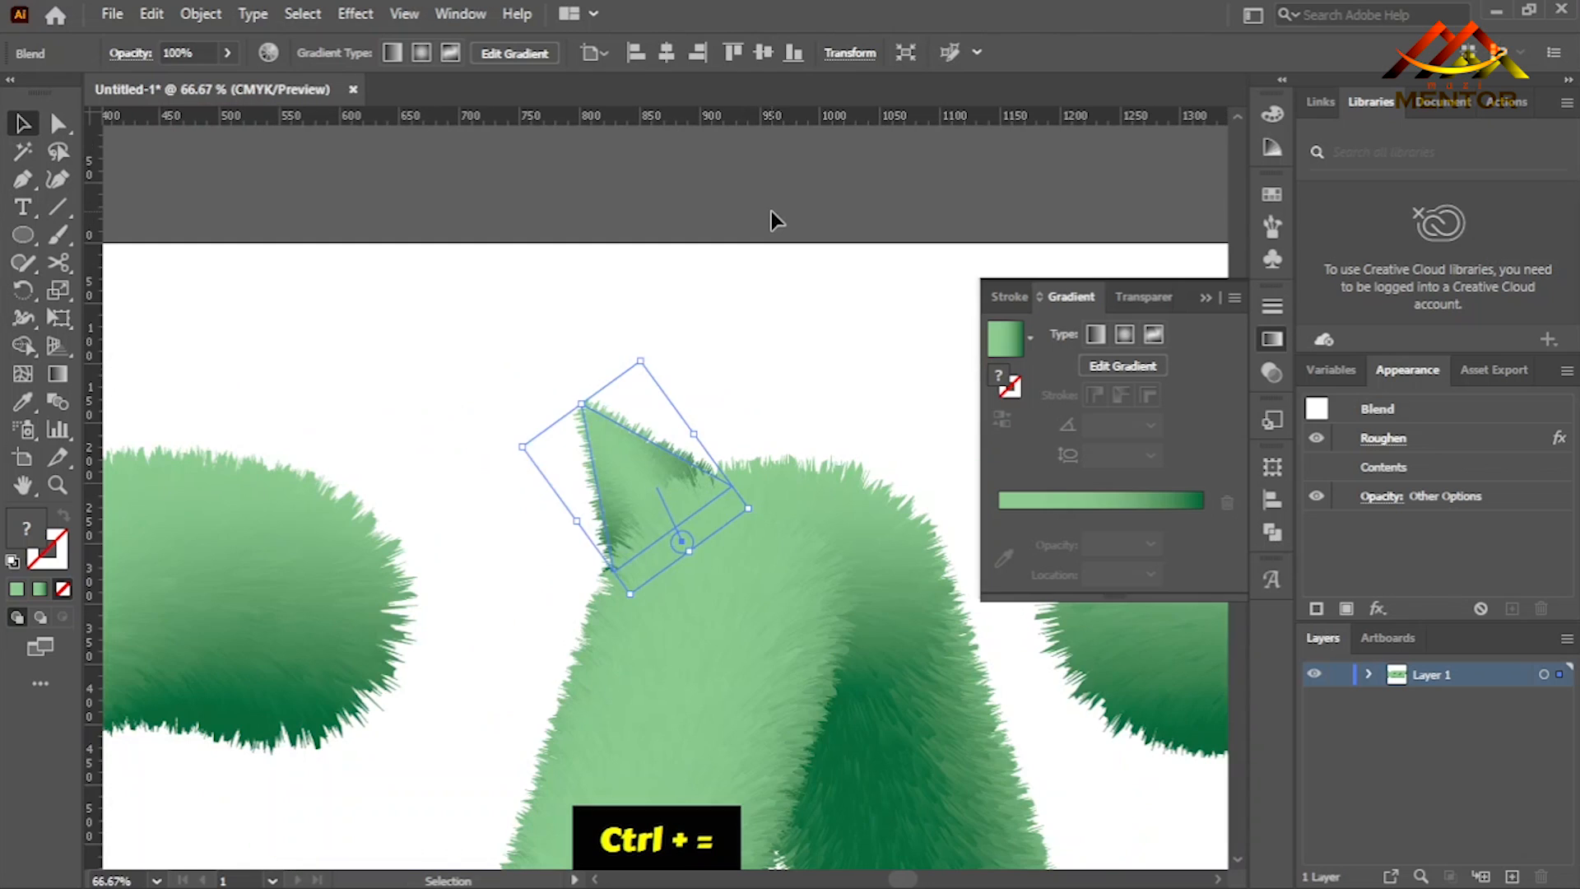
pyautogui.moveTo(627, 458); pyautogui.dragTo(659, 487)
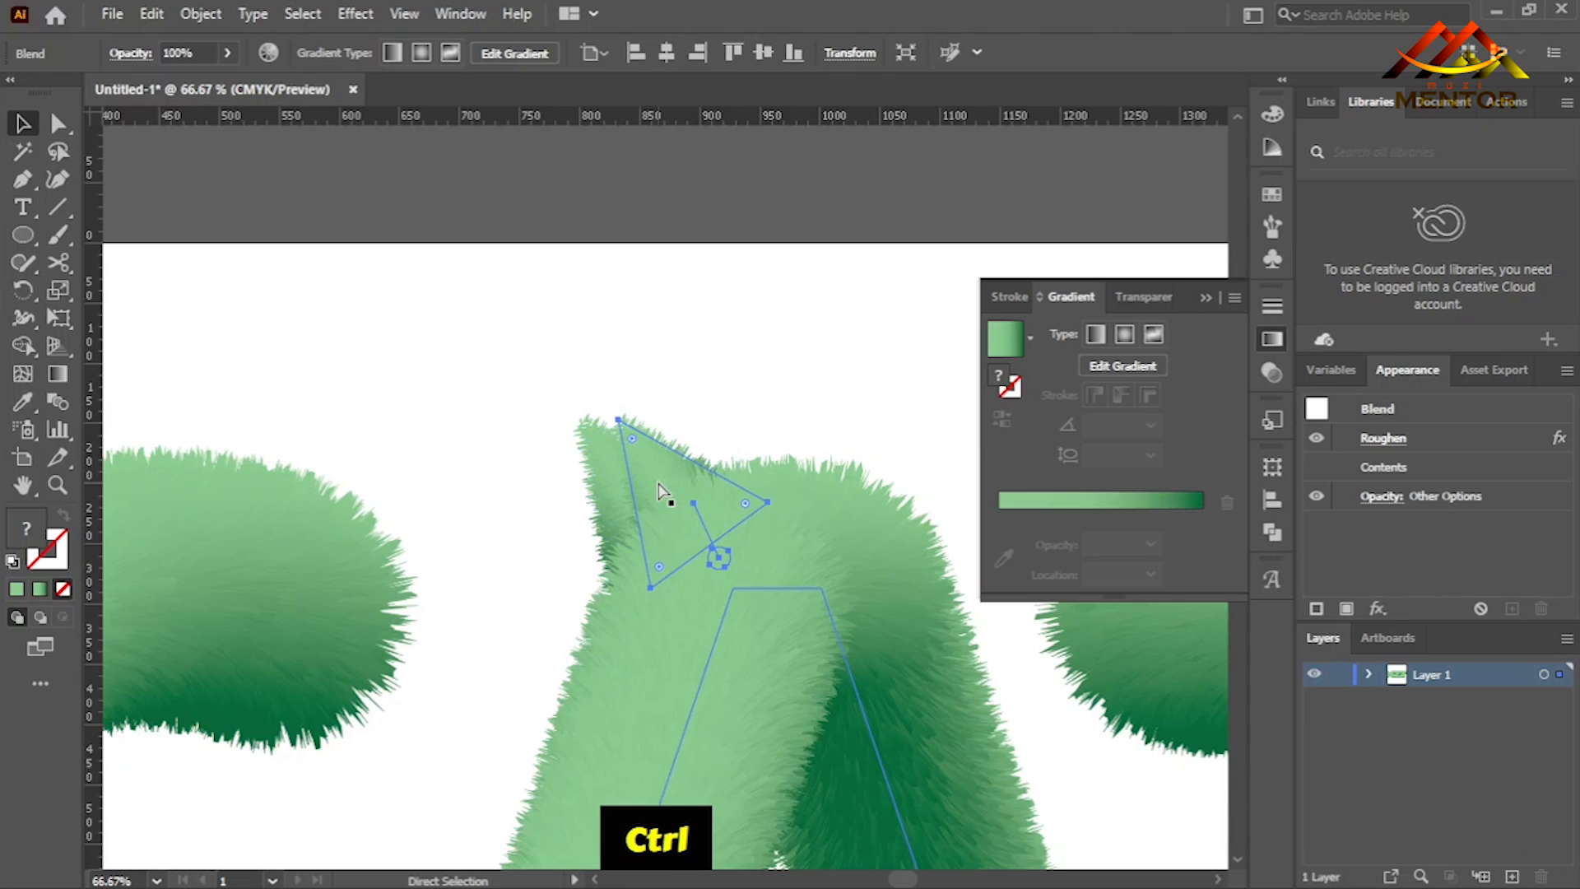
pyautogui.hotkey('ctrl', 'z')
# - Create a mirrored copy of the ear with Reflect, using the vertical axis
pyautogui.rightClick(635, 482)
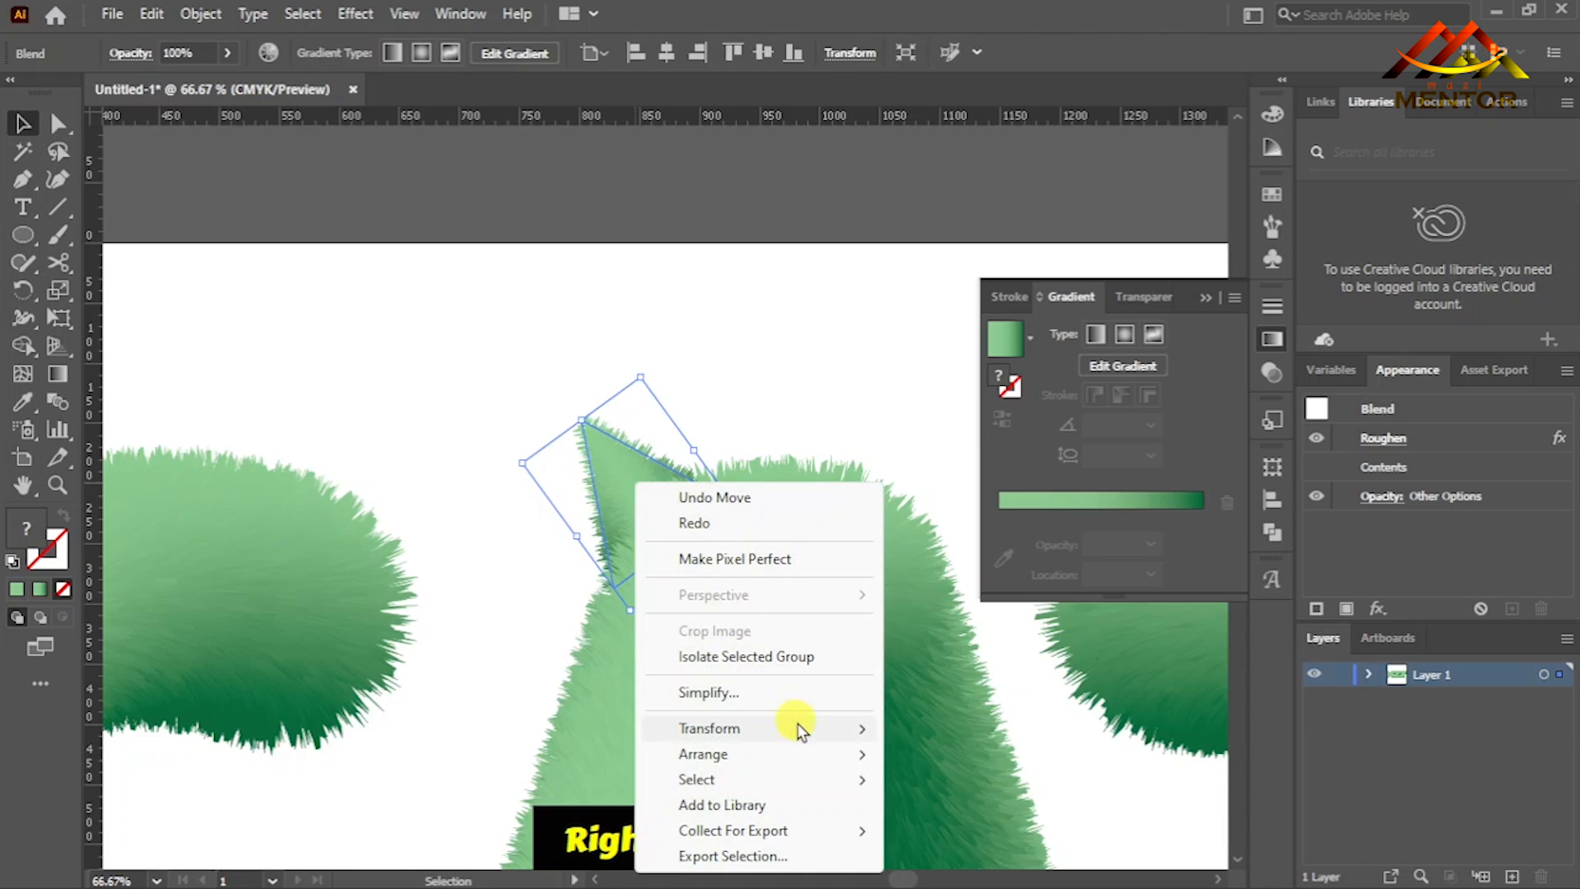
pyautogui.moveTo(856, 728)
pyautogui.click(971, 604)
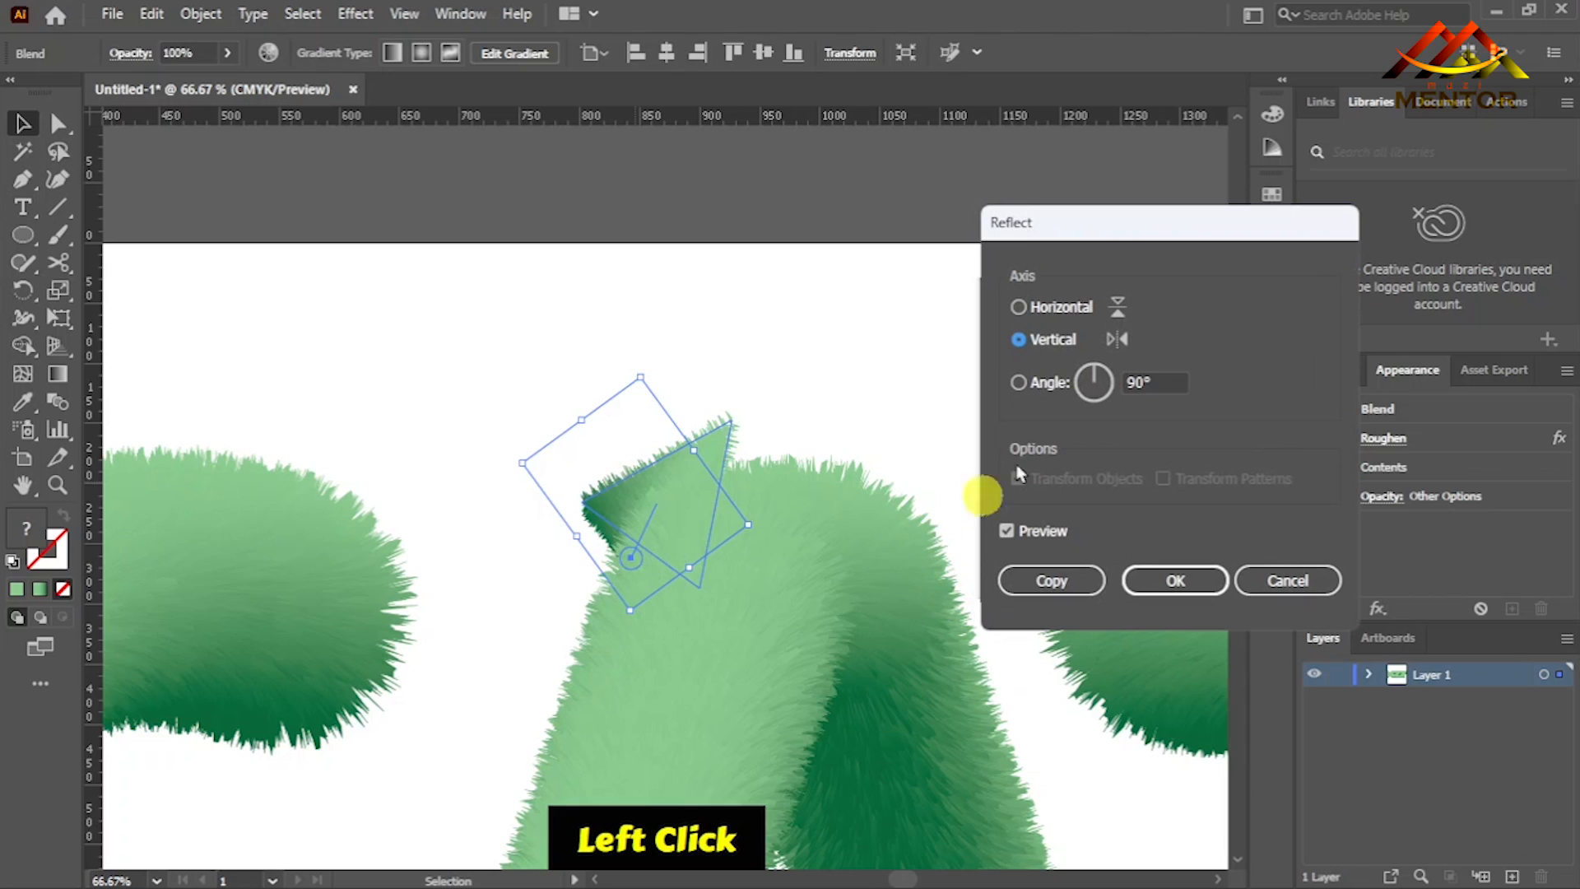
pyautogui.click(1018, 307)
pyautogui.click(1019, 338)
pyautogui.click(1045, 578)
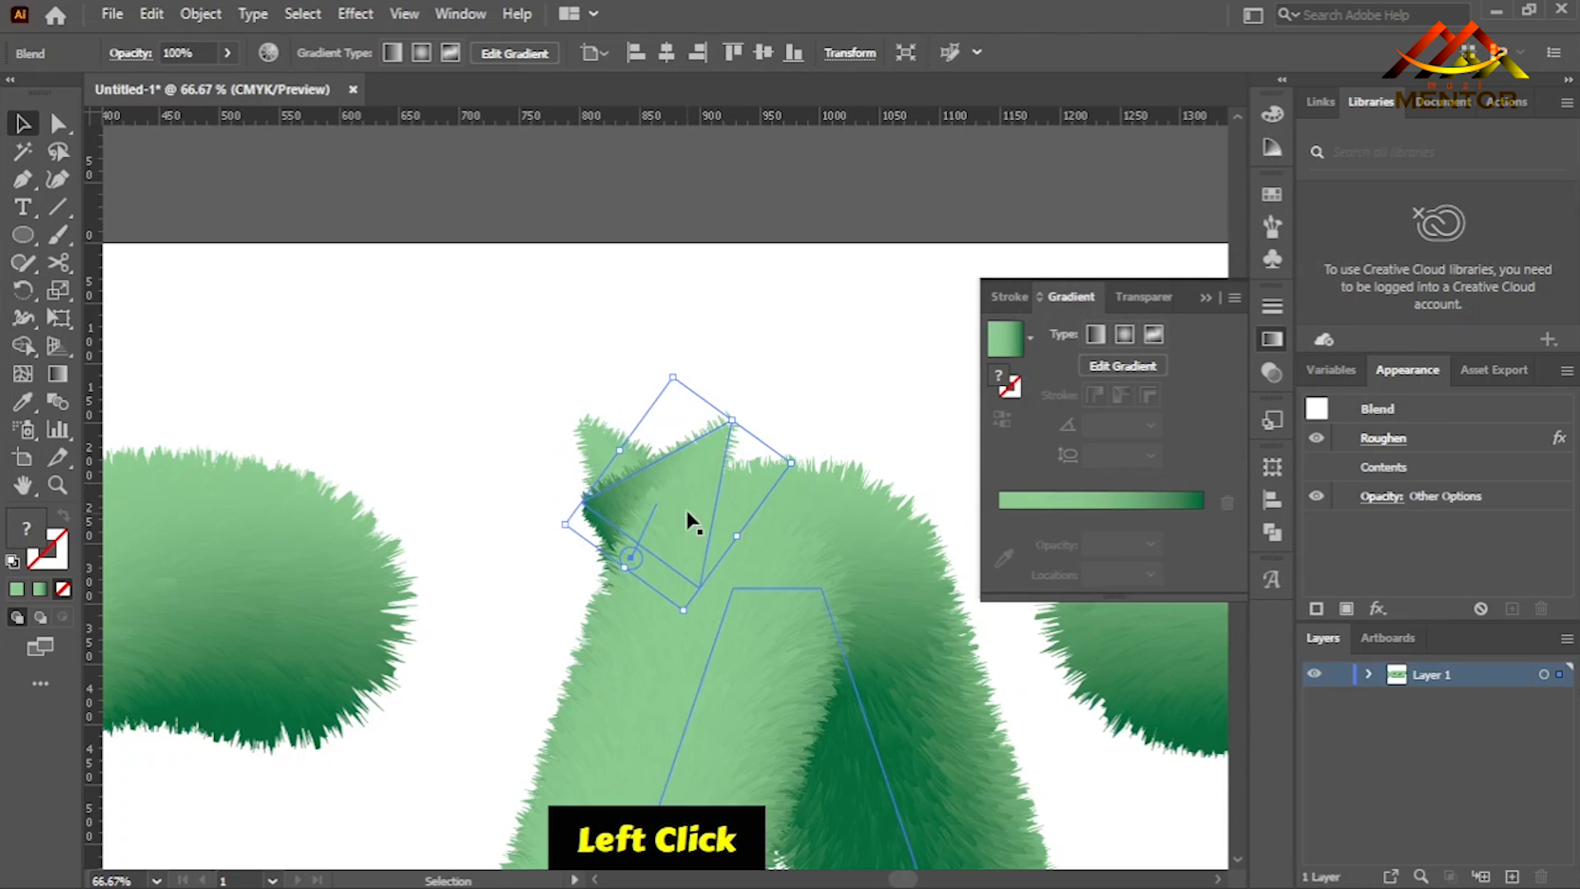
pyautogui.moveTo(684, 519); pyautogui.dragTo(901, 512)
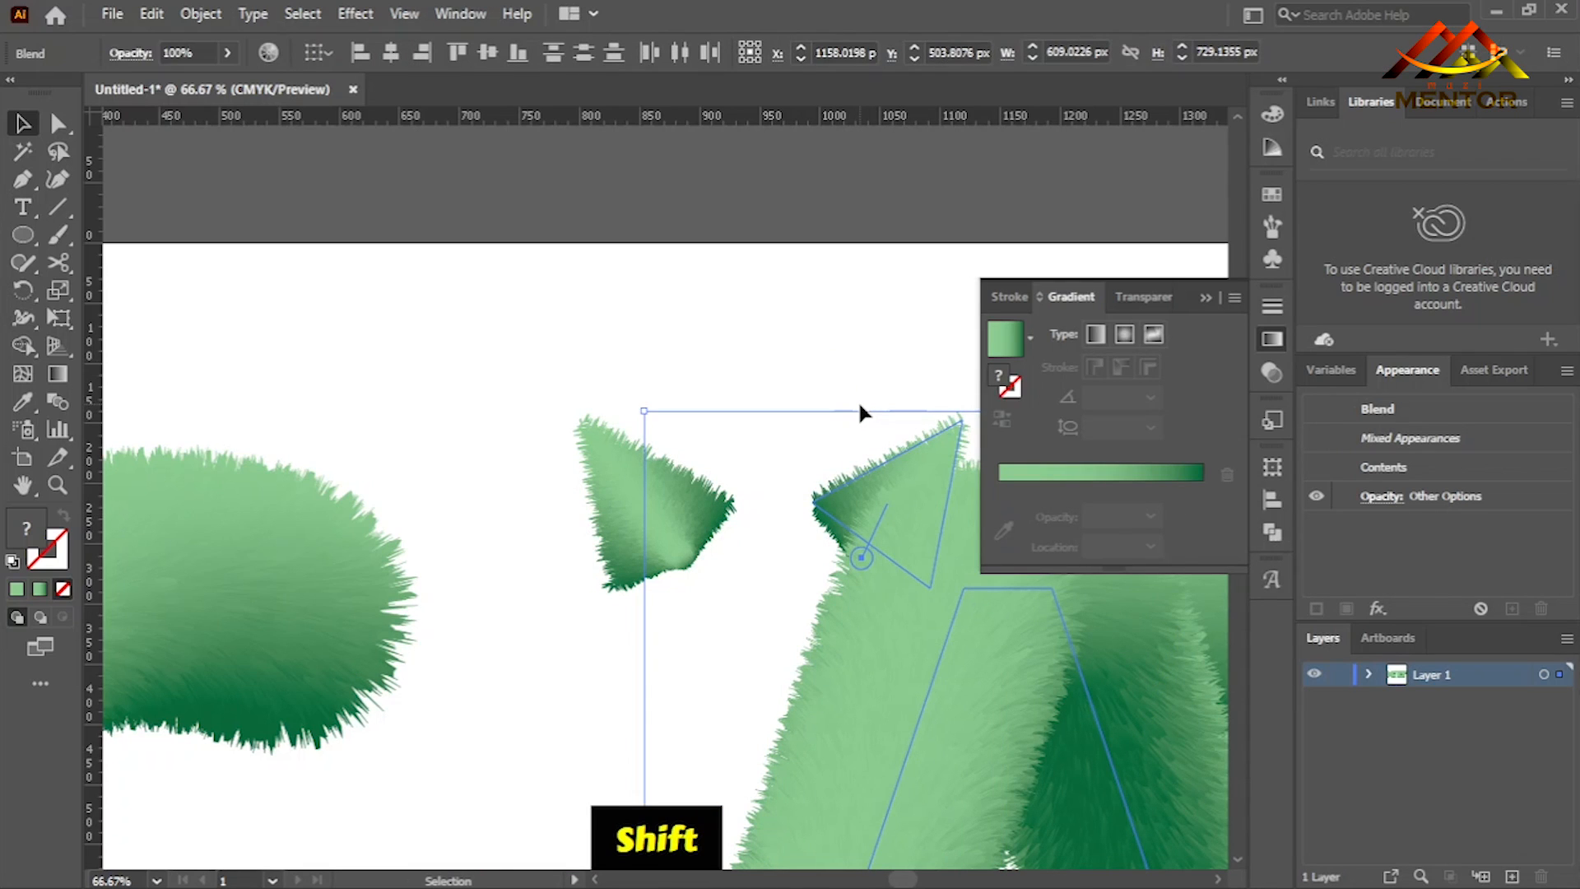
pyautogui.hotkey('ctrl', 'z')
pyautogui.hotkey('ctrl', 'z')
pyautogui.click(846, 326)
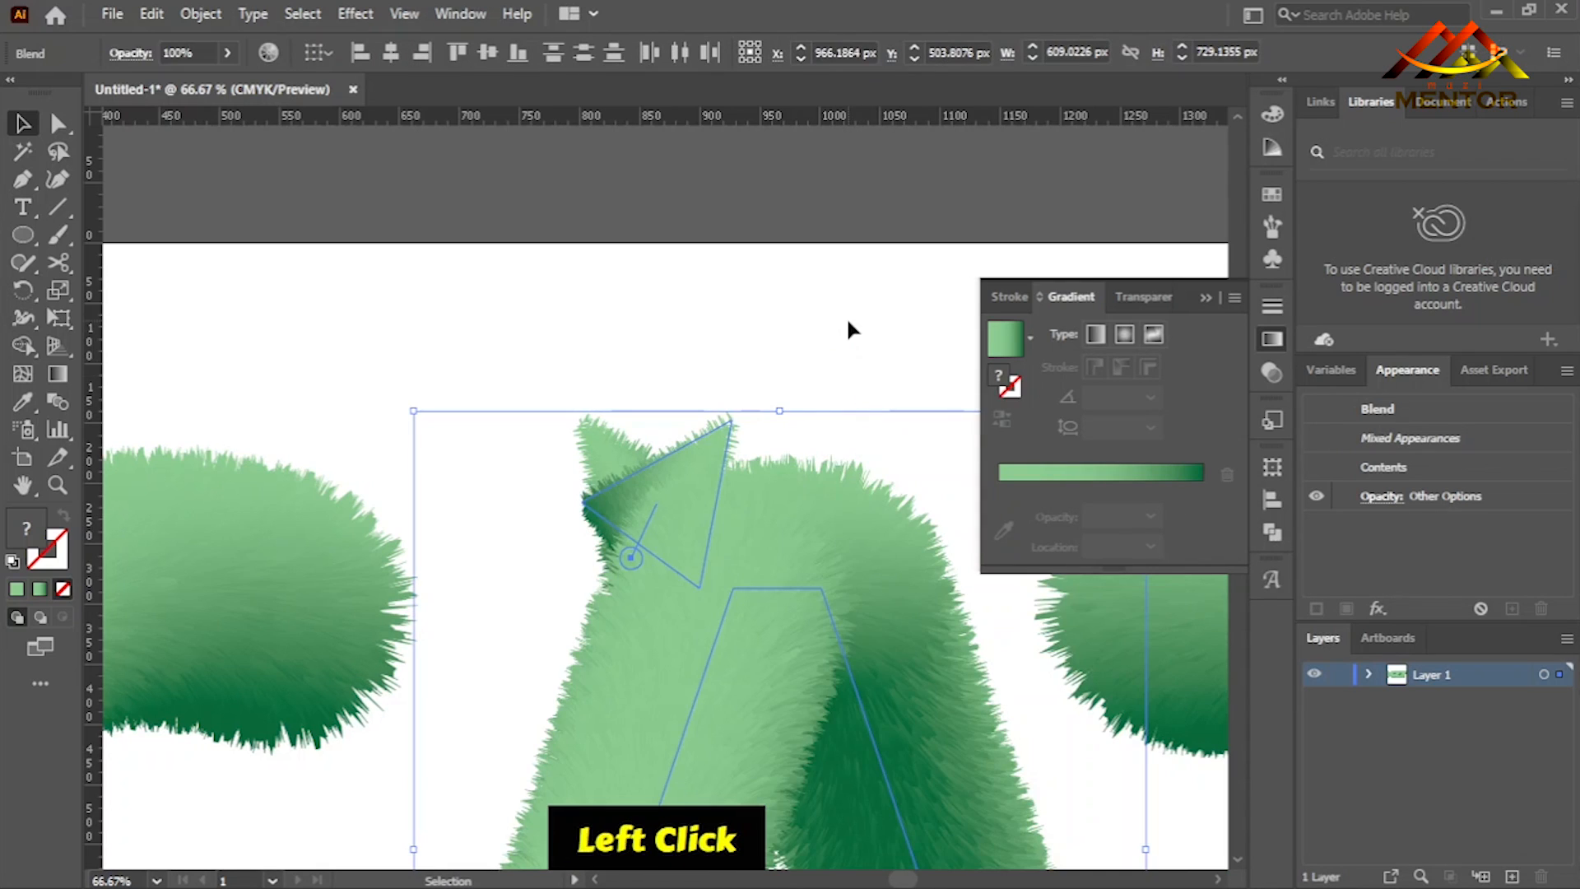
# - Move only the mirrored ear horizontally to the upper right of the A and put away the gradient settings
pyautogui.click(702, 441)
pyautogui.moveTo(706, 444); pyautogui.dragTo(947, 443)
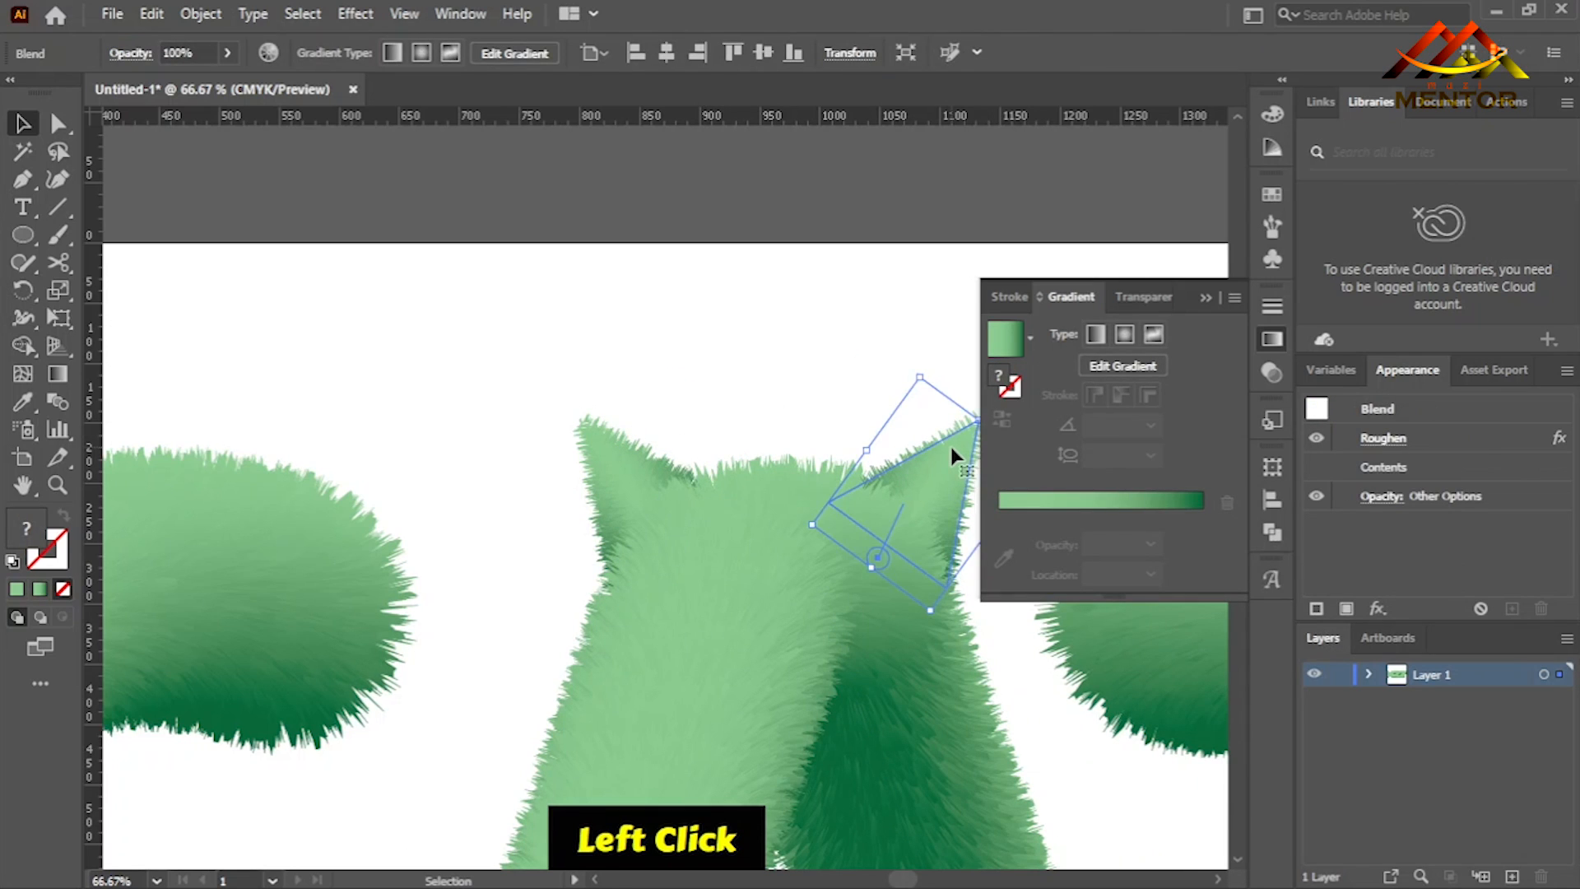
pyautogui.click(798, 352)
pyautogui.hotkey('ctrl', '0')
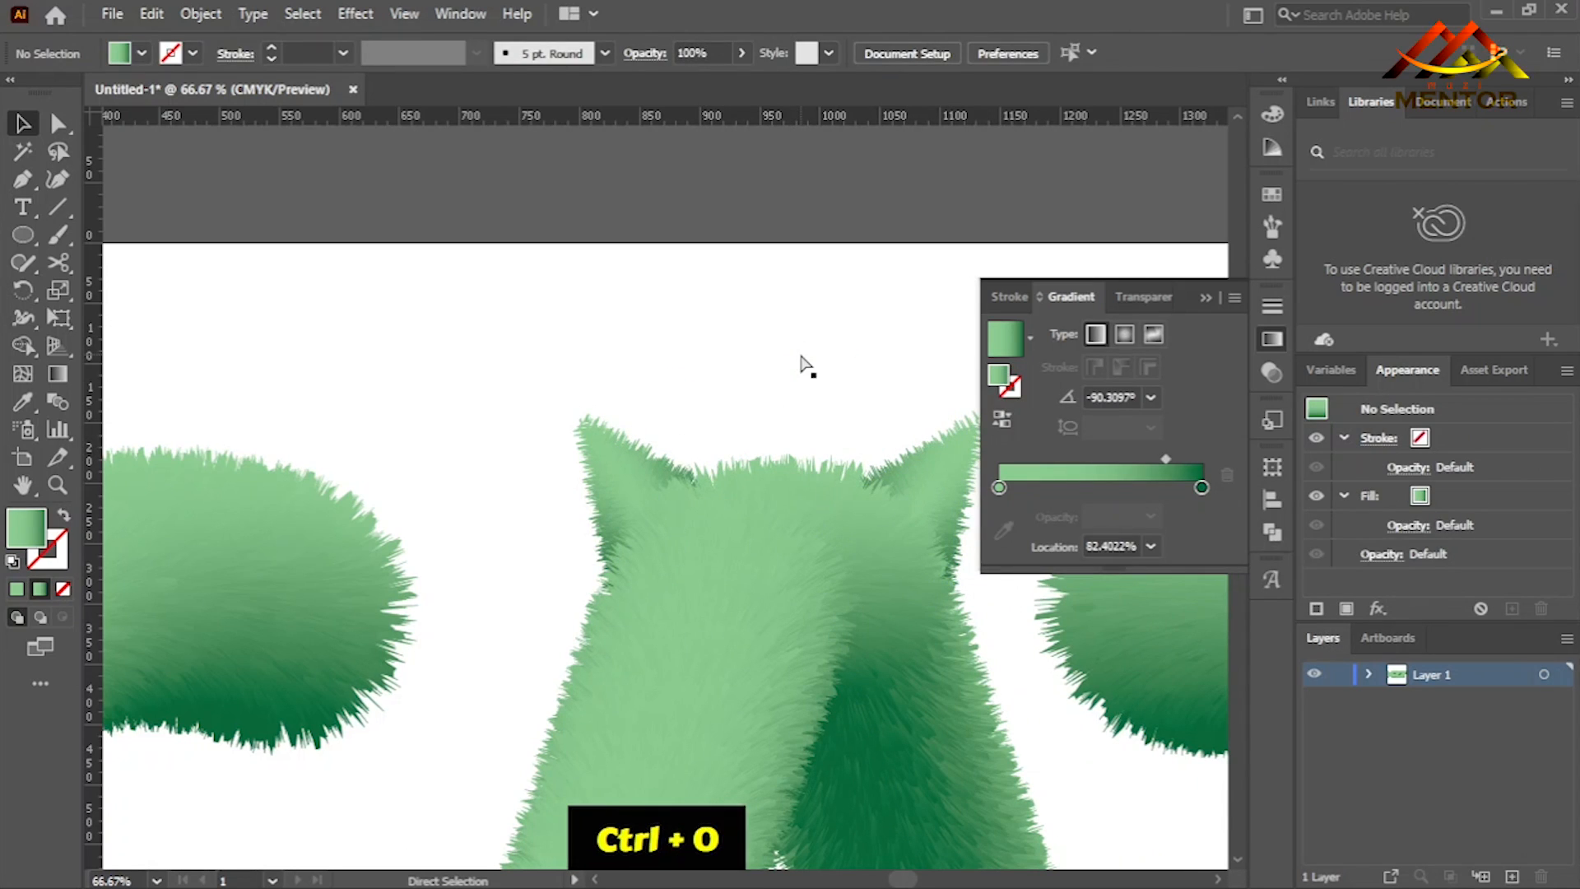
pyautogui.click(1202, 300)
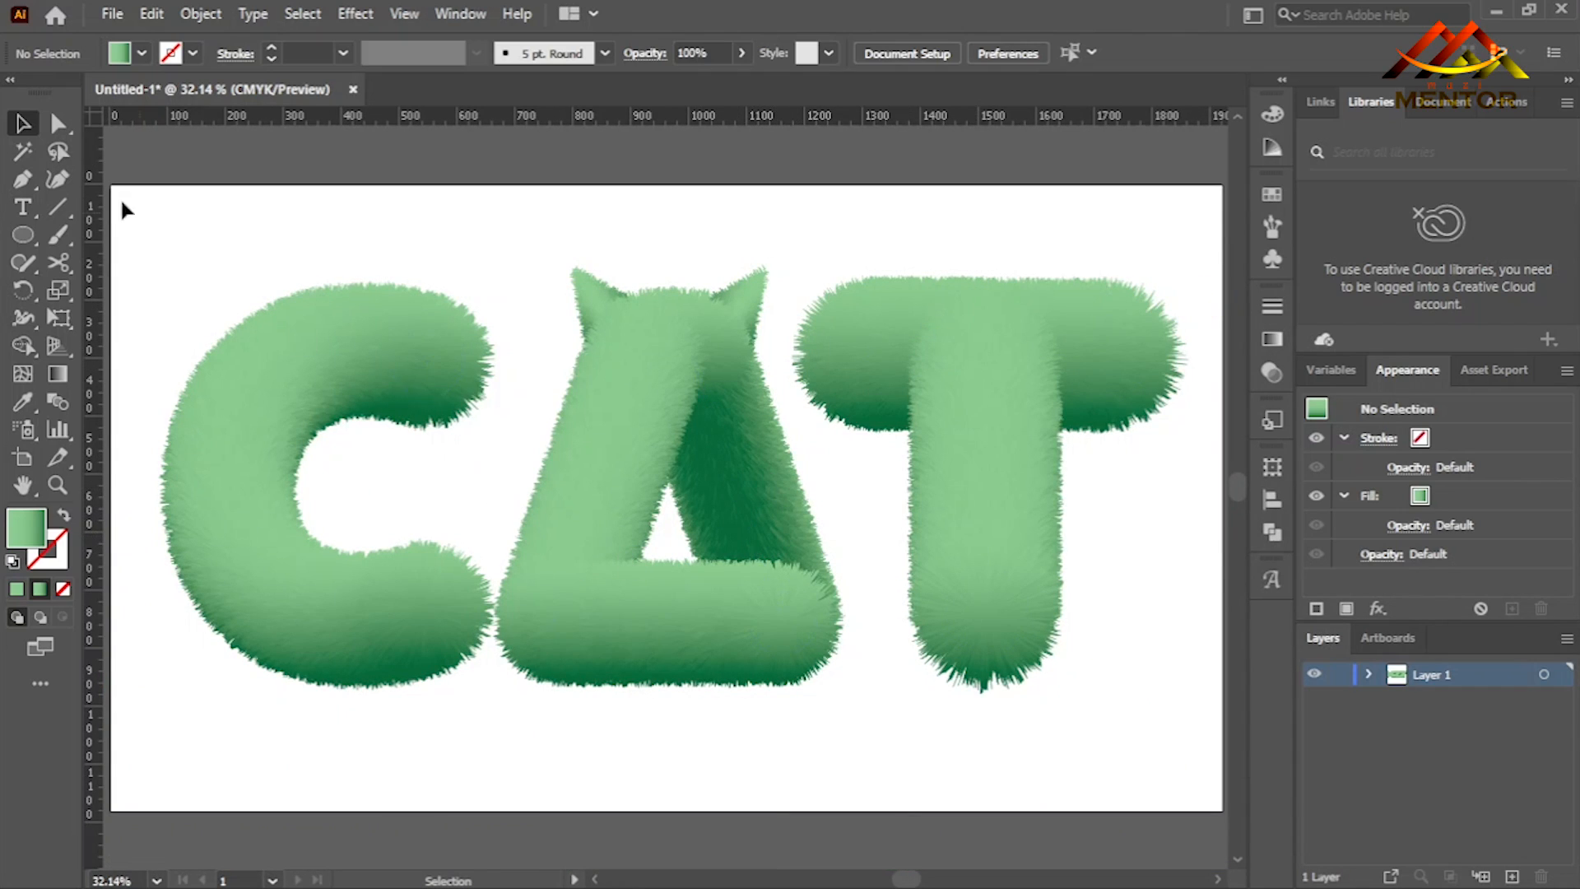
# - Draw an open S-shaped curve about 510 px wide with the Pen tool, beside the T outside the artboard, and select it
pyautogui.click(24, 177)
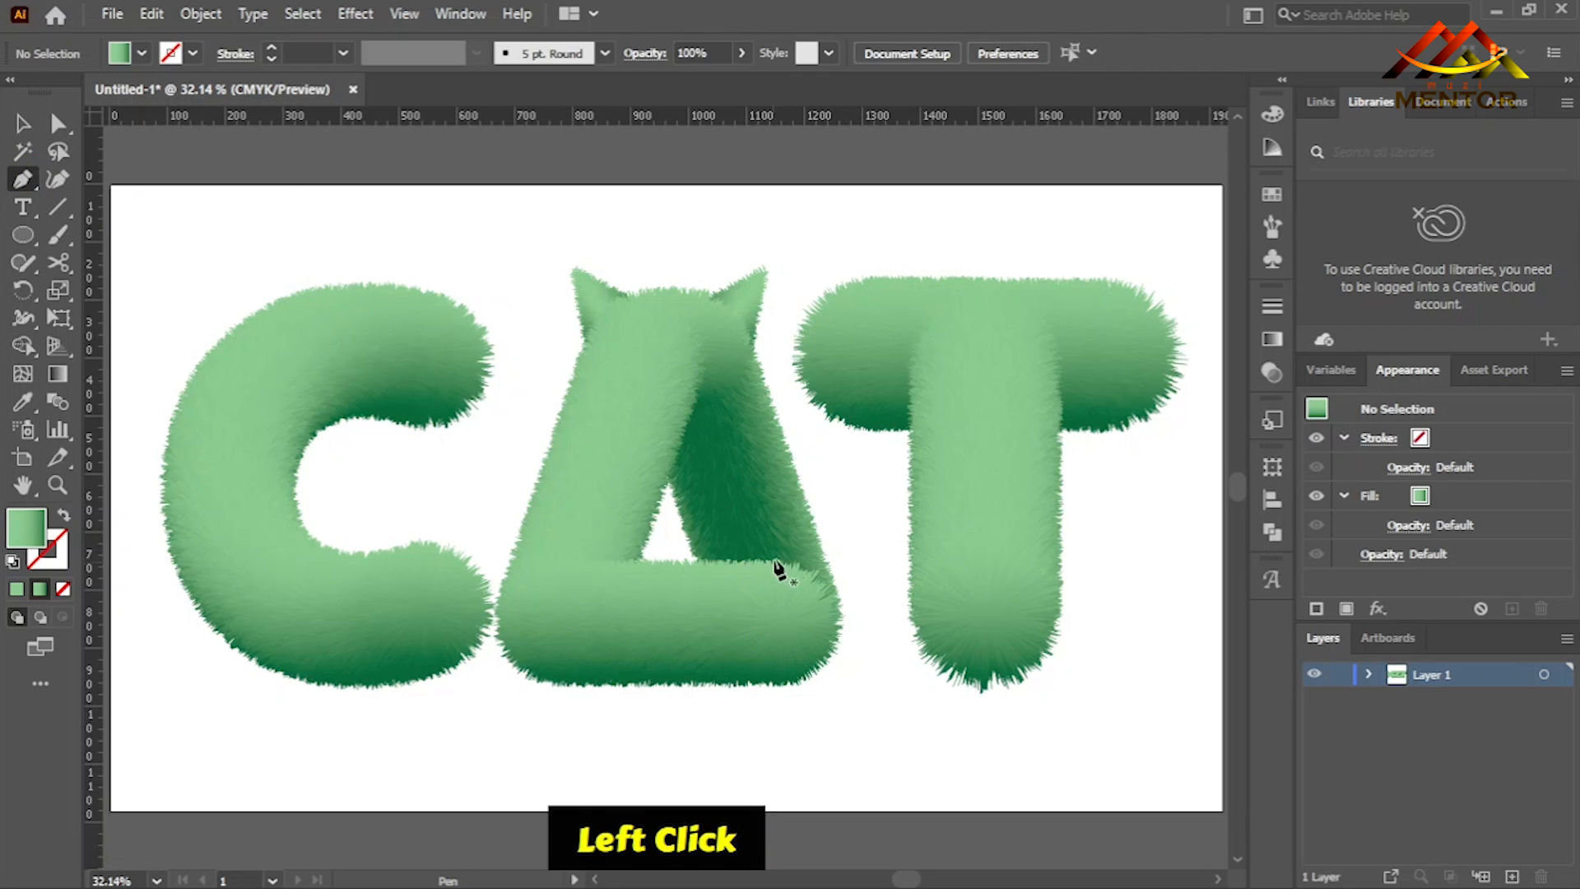
pyautogui.press('space')
pyautogui.moveTo(803, 502); pyautogui.dragTo(260, 502)
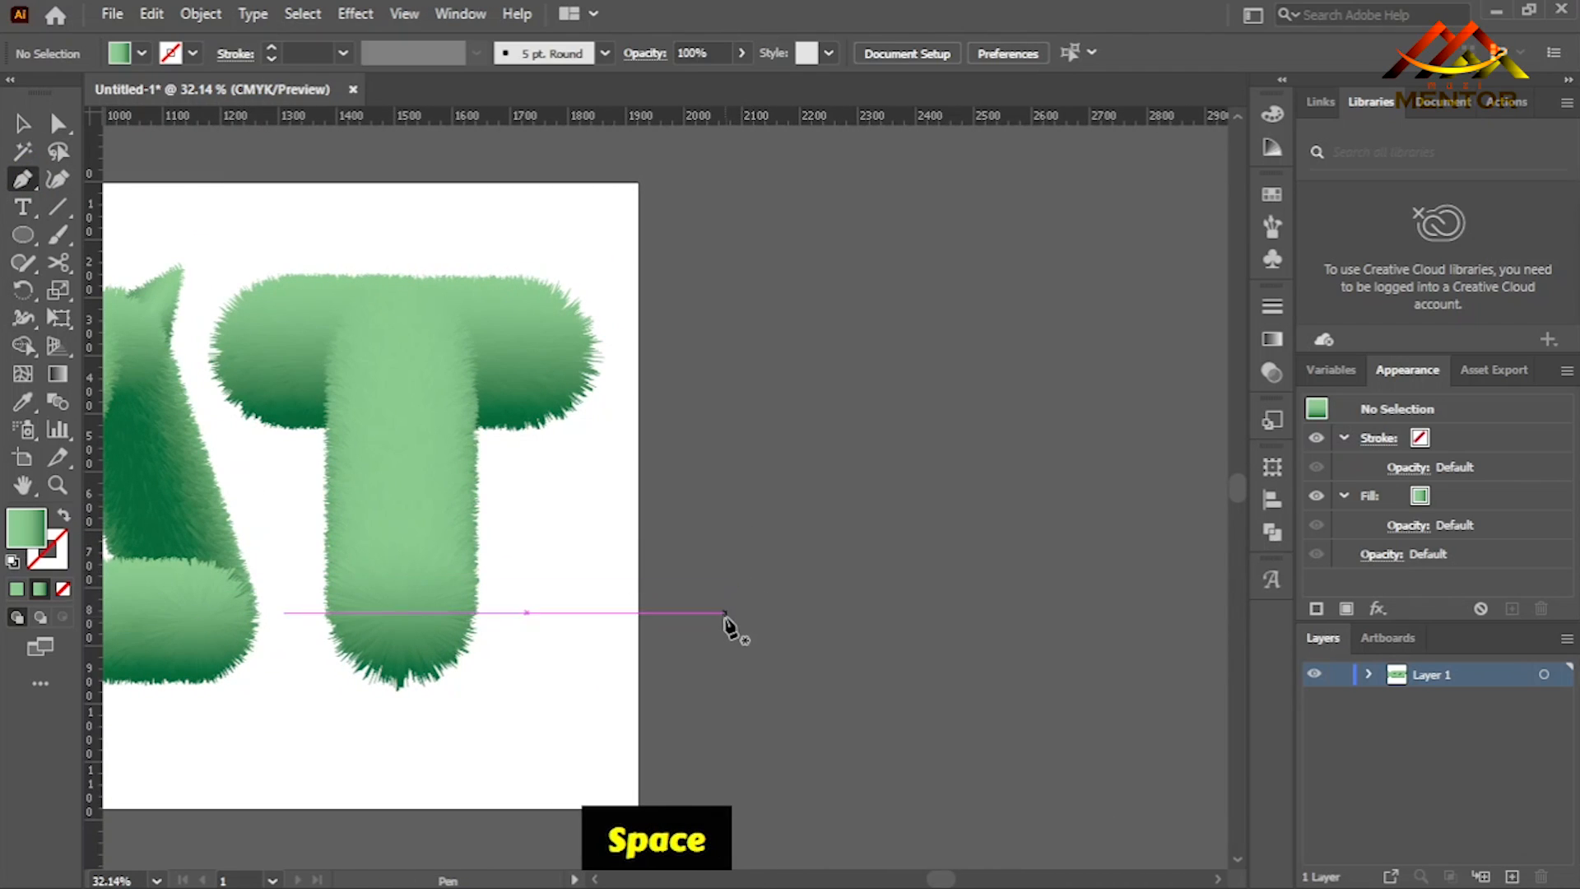
pyautogui.click(729, 620)
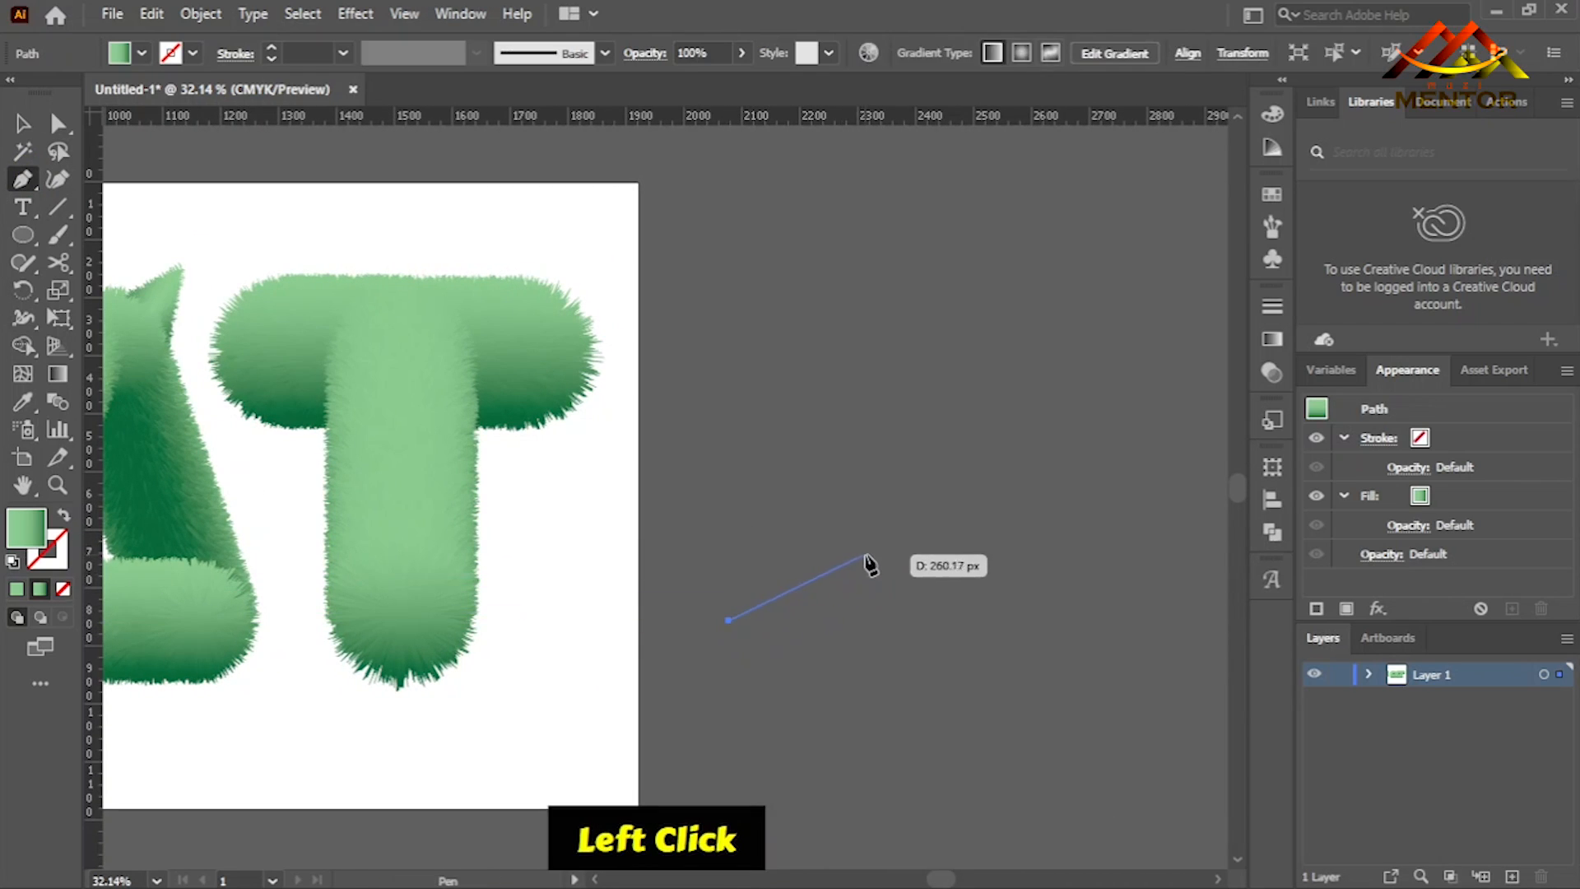
pyautogui.moveTo(875, 541); pyautogui.dragTo(889, 478)
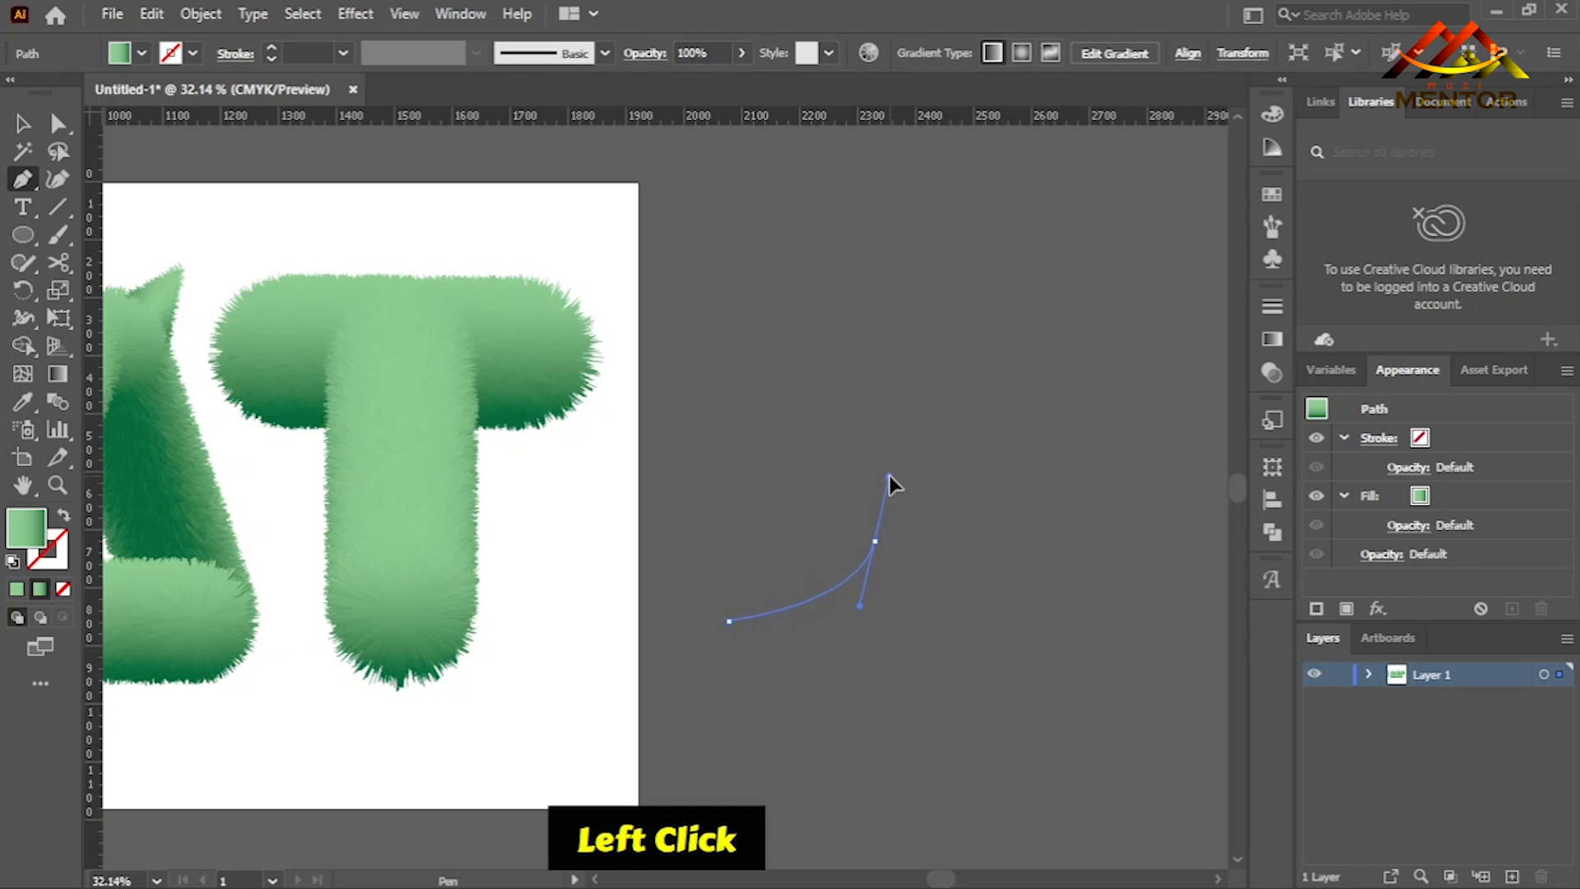
pyautogui.moveTo(887, 421); pyautogui.dragTo(882, 443)
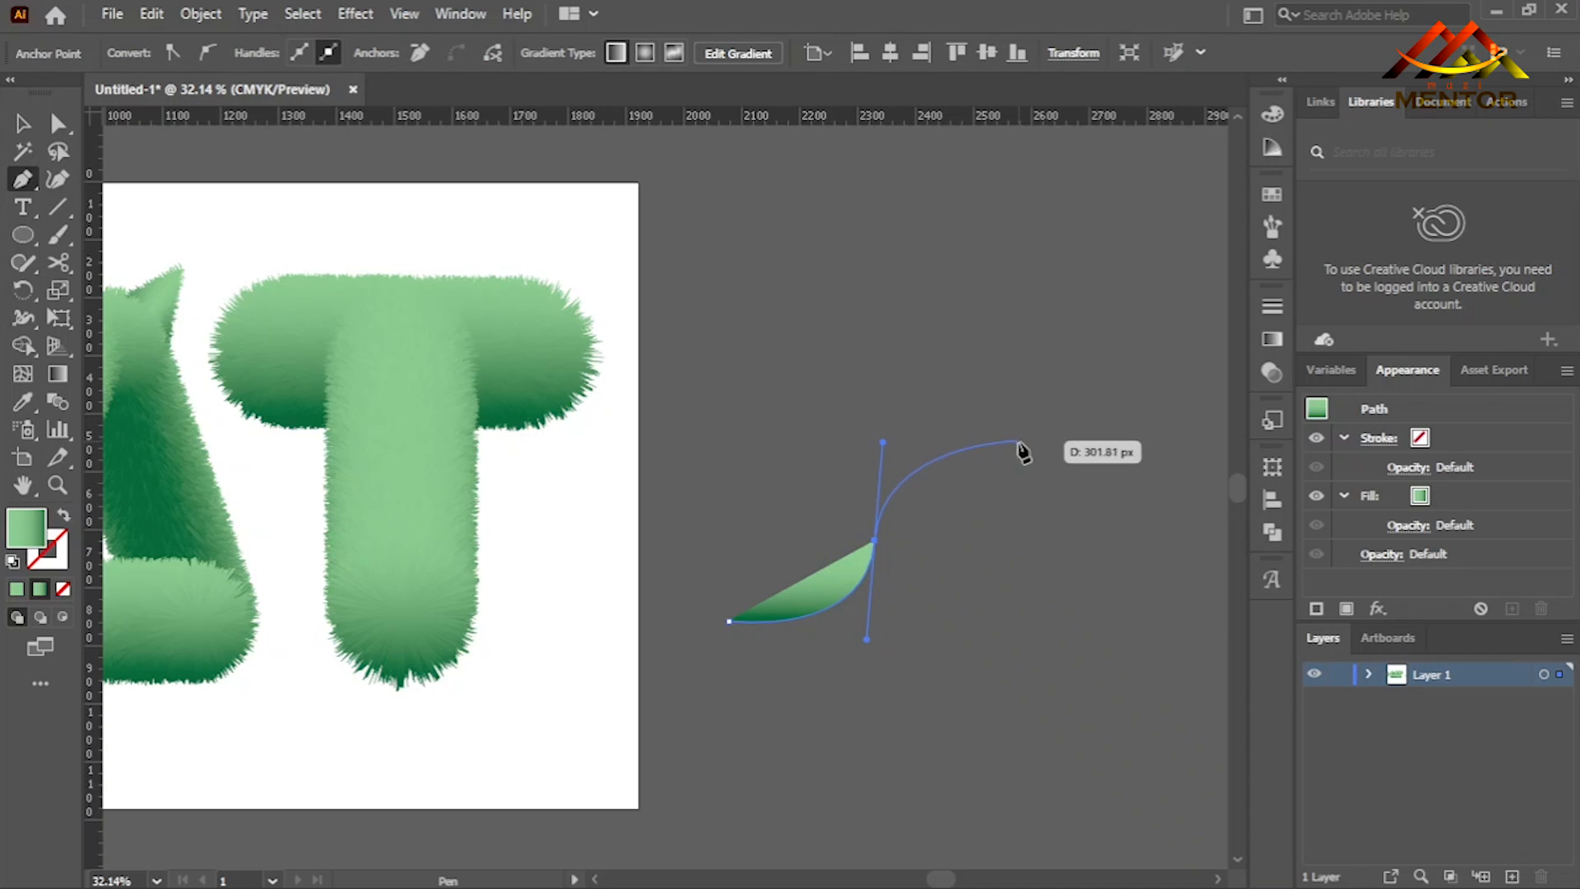
pyautogui.moveTo(1025, 447); pyautogui.dragTo(1066, 485)
pyautogui.press('Return')
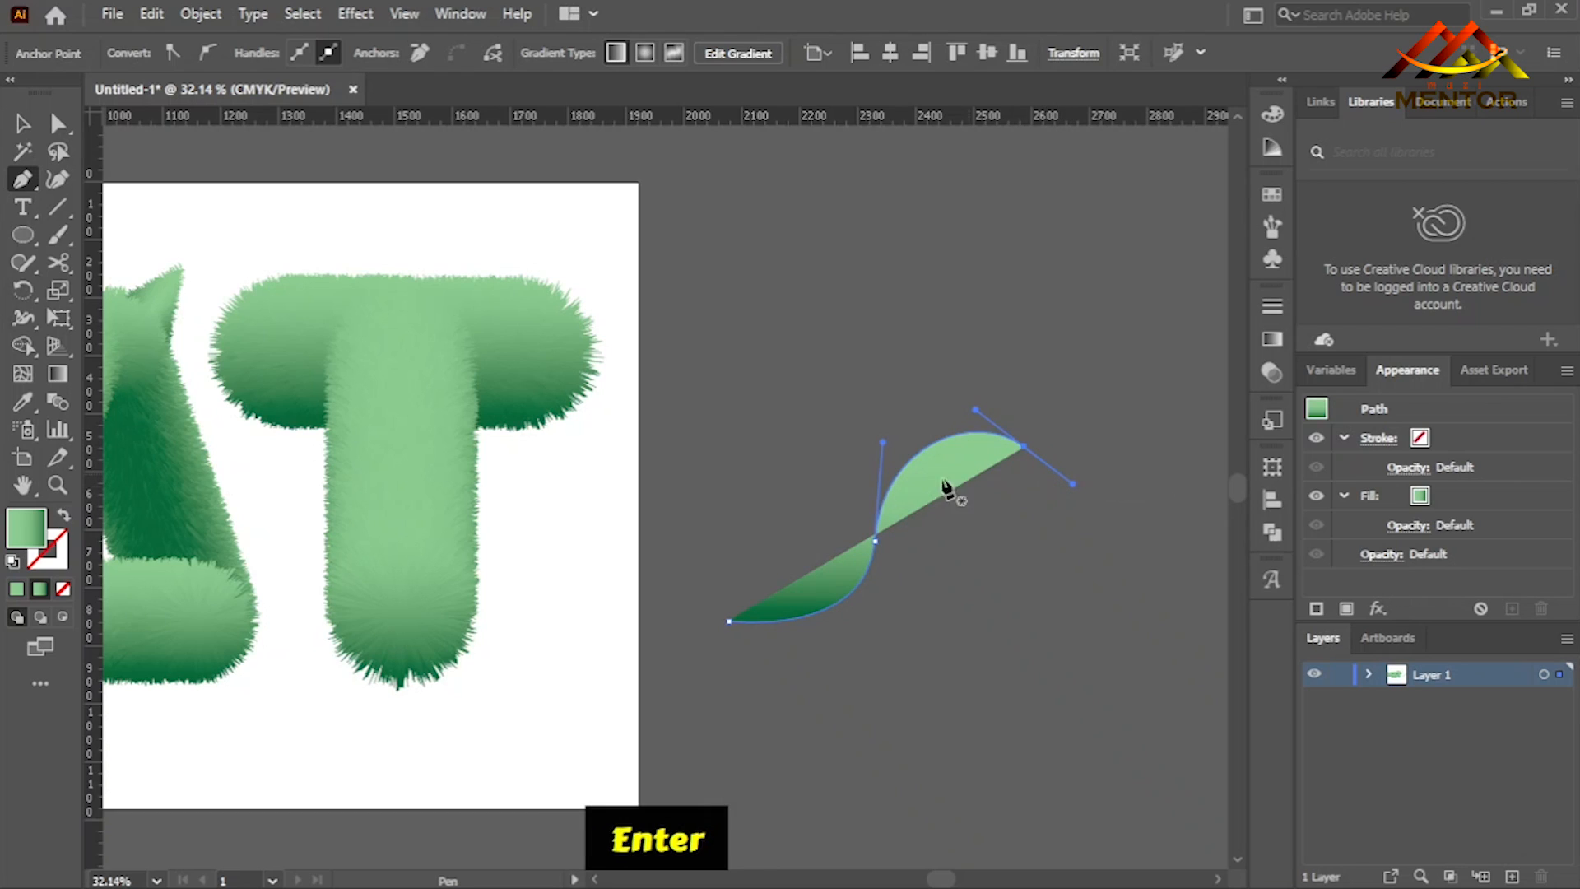
pyautogui.click(25, 122)
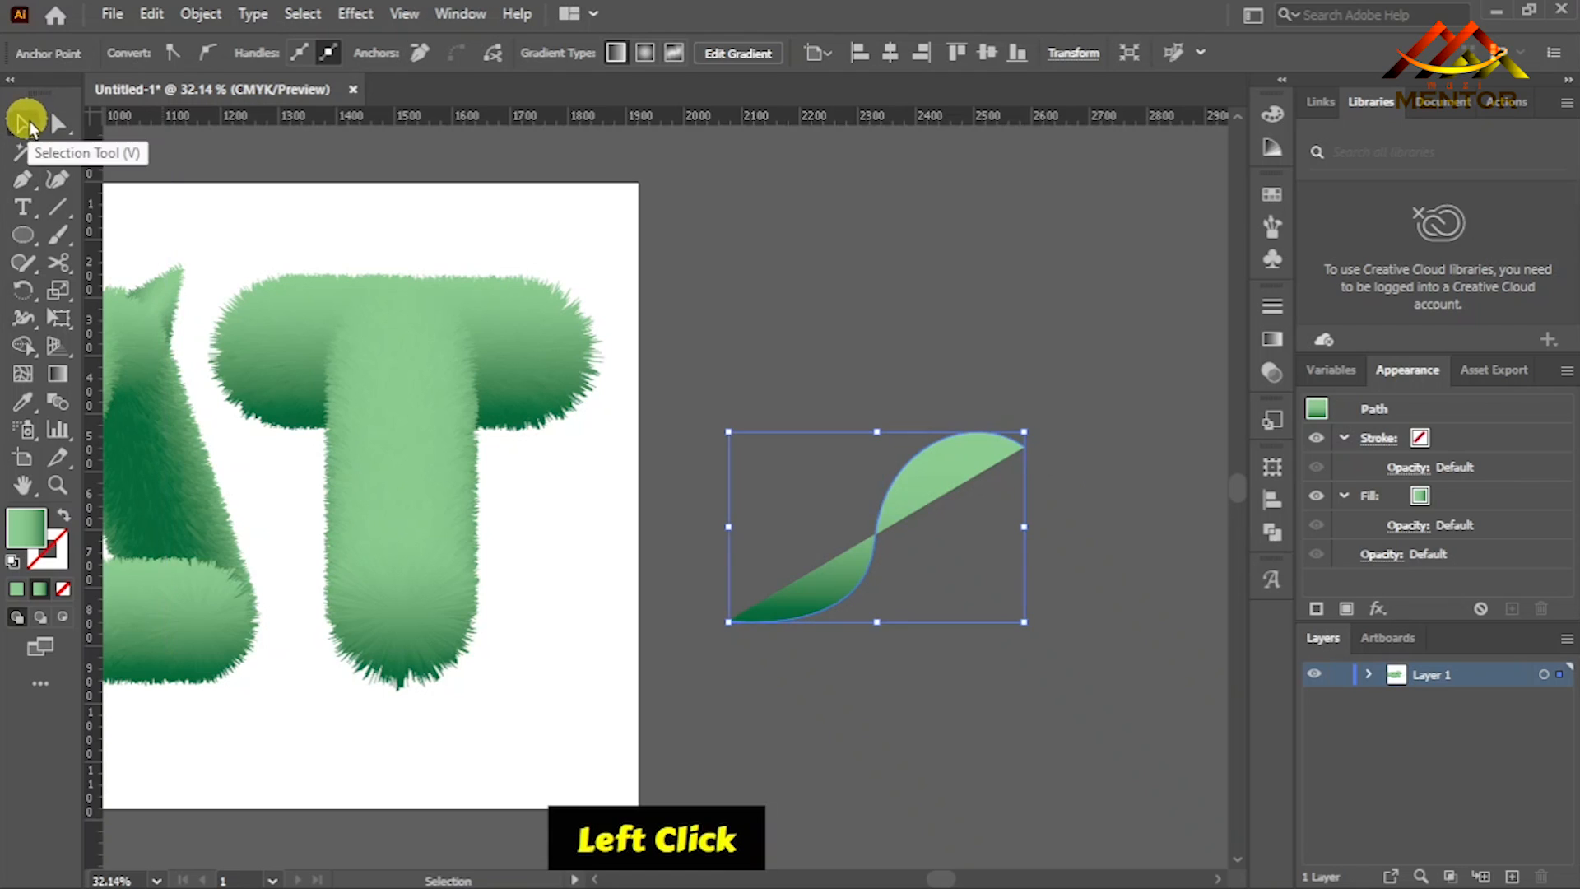
pyautogui.click(846, 459)
pyautogui.click(885, 517)
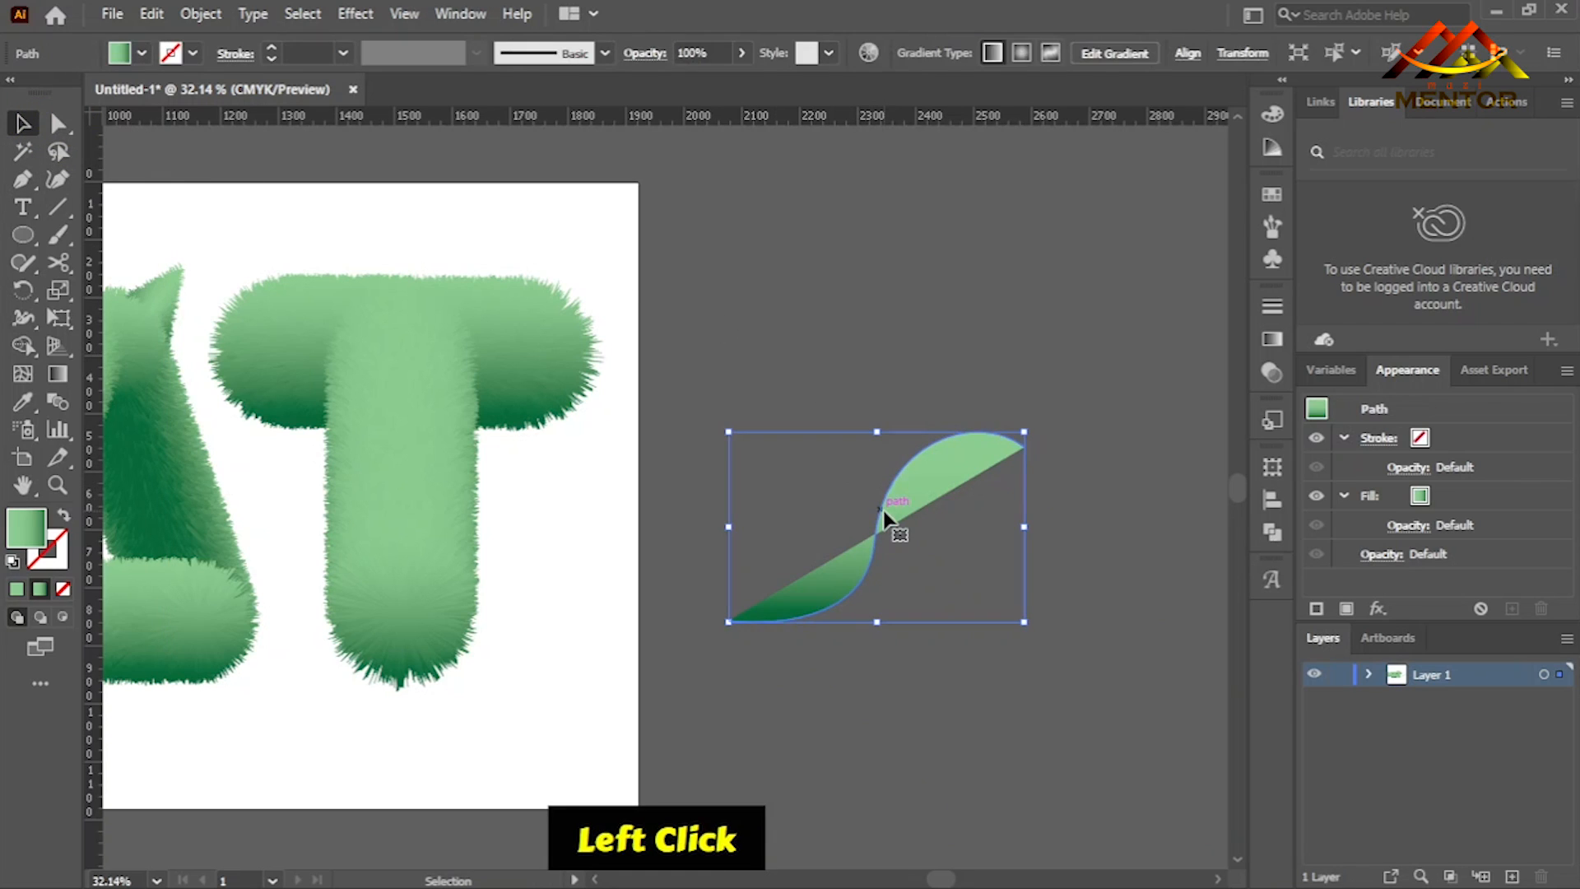
# - Give the S-shaped curve no fill and a black 1 pt stroke, and deselect it
pyautogui.click(142, 53)
pyautogui.click(16, 95)
pyautogui.click(192, 53)
pyautogui.click(63, 93)
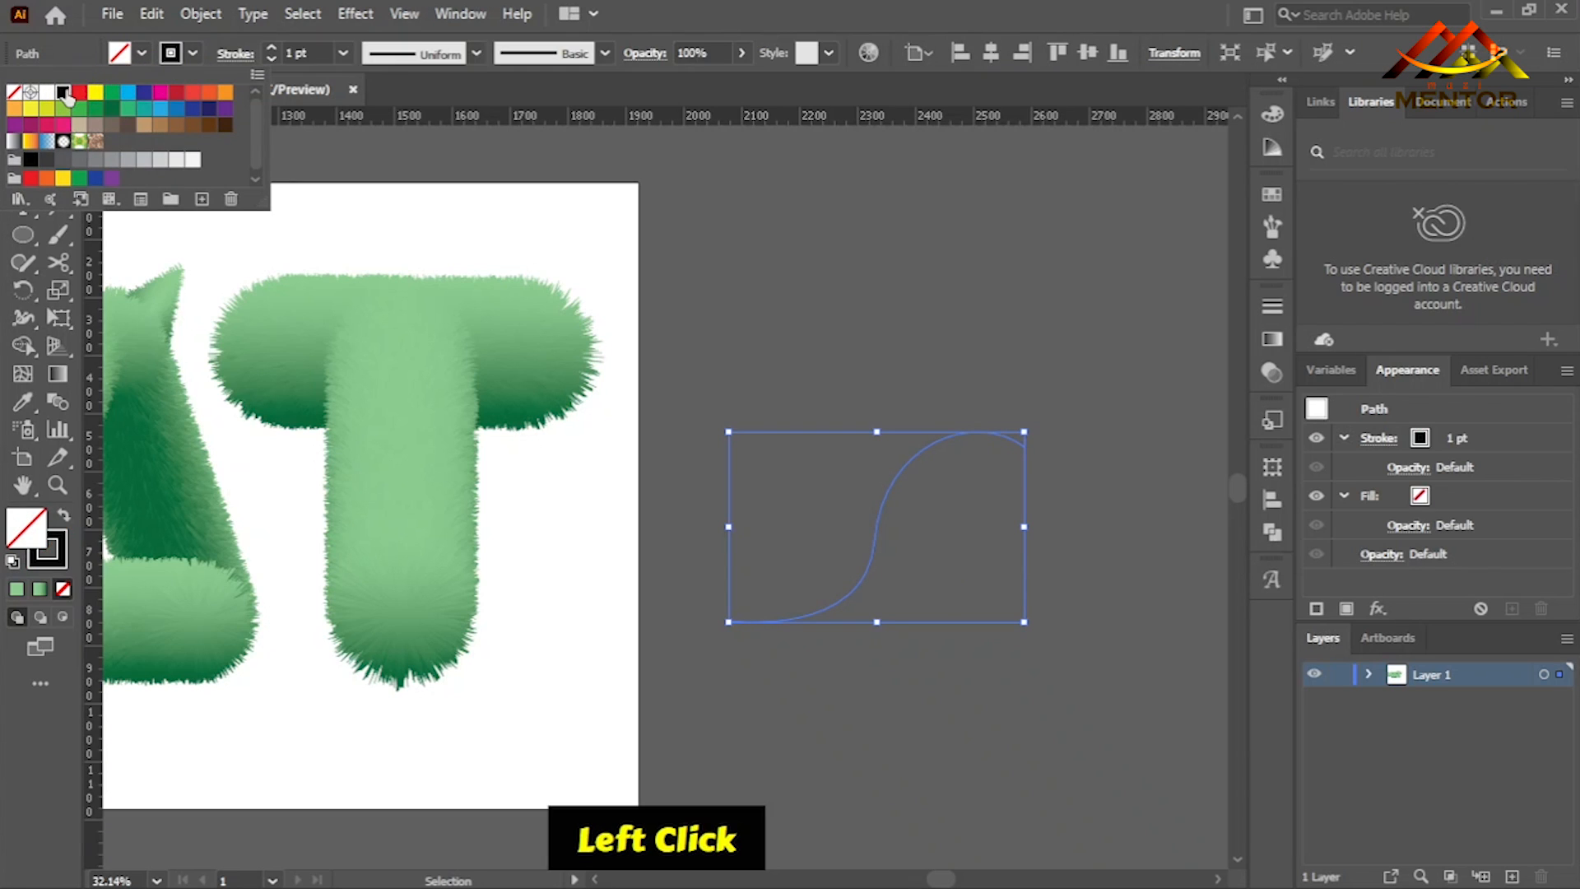
pyautogui.click(731, 262)
pyautogui.click(764, 332)
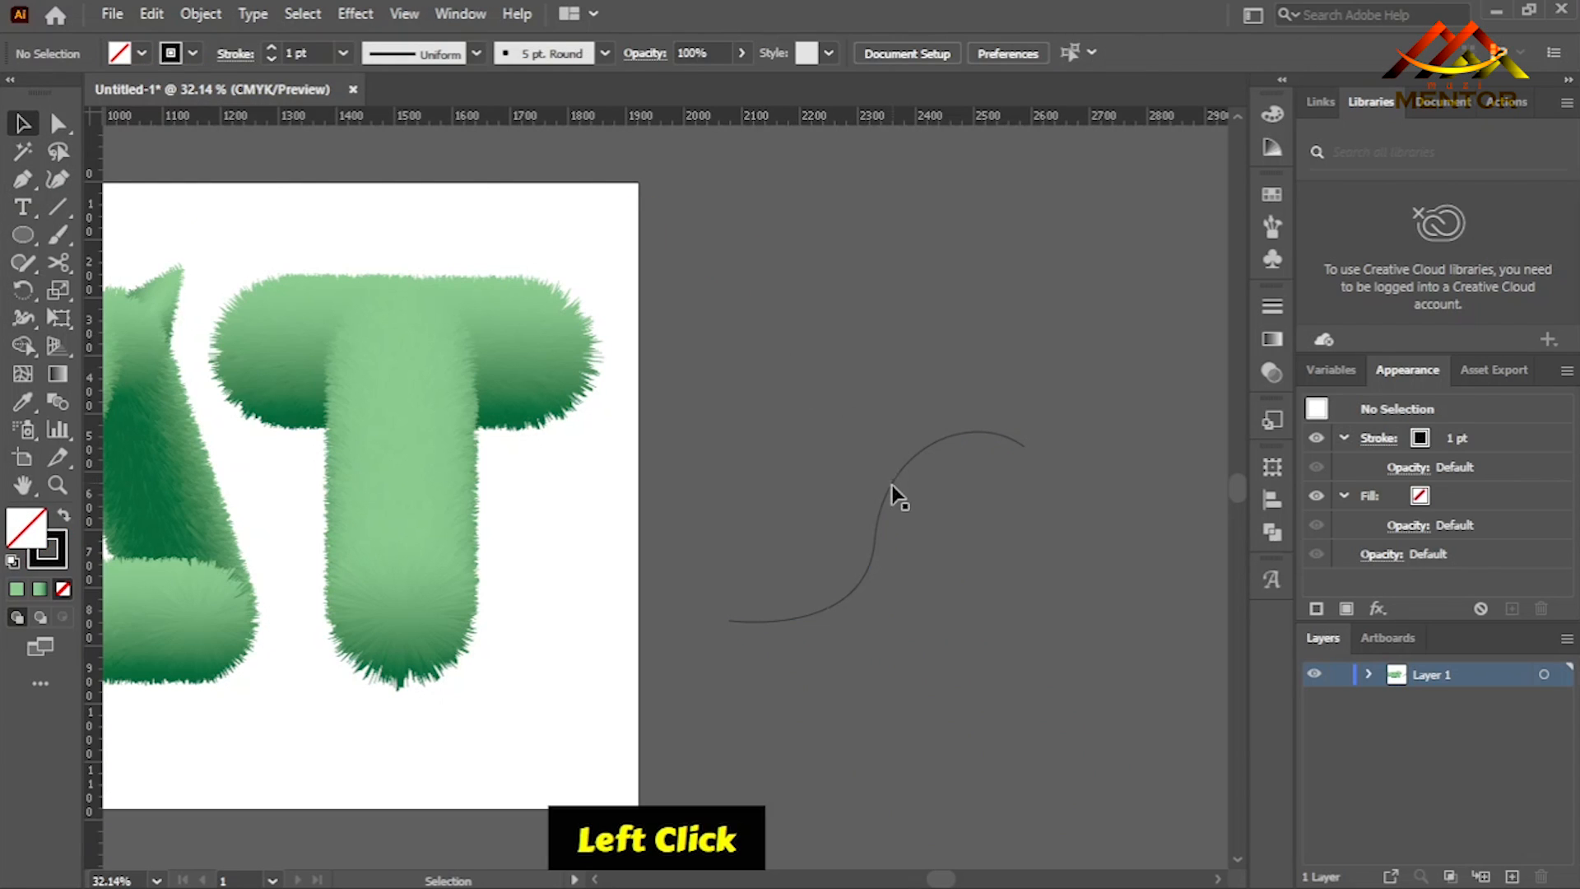
# - Place the spare straight gradient tube beside the S-shaped curve, outside the artboard past the T
pyautogui.press('space')
pyautogui.moveTo(623, 496); pyautogui.dragTo(813, 498)
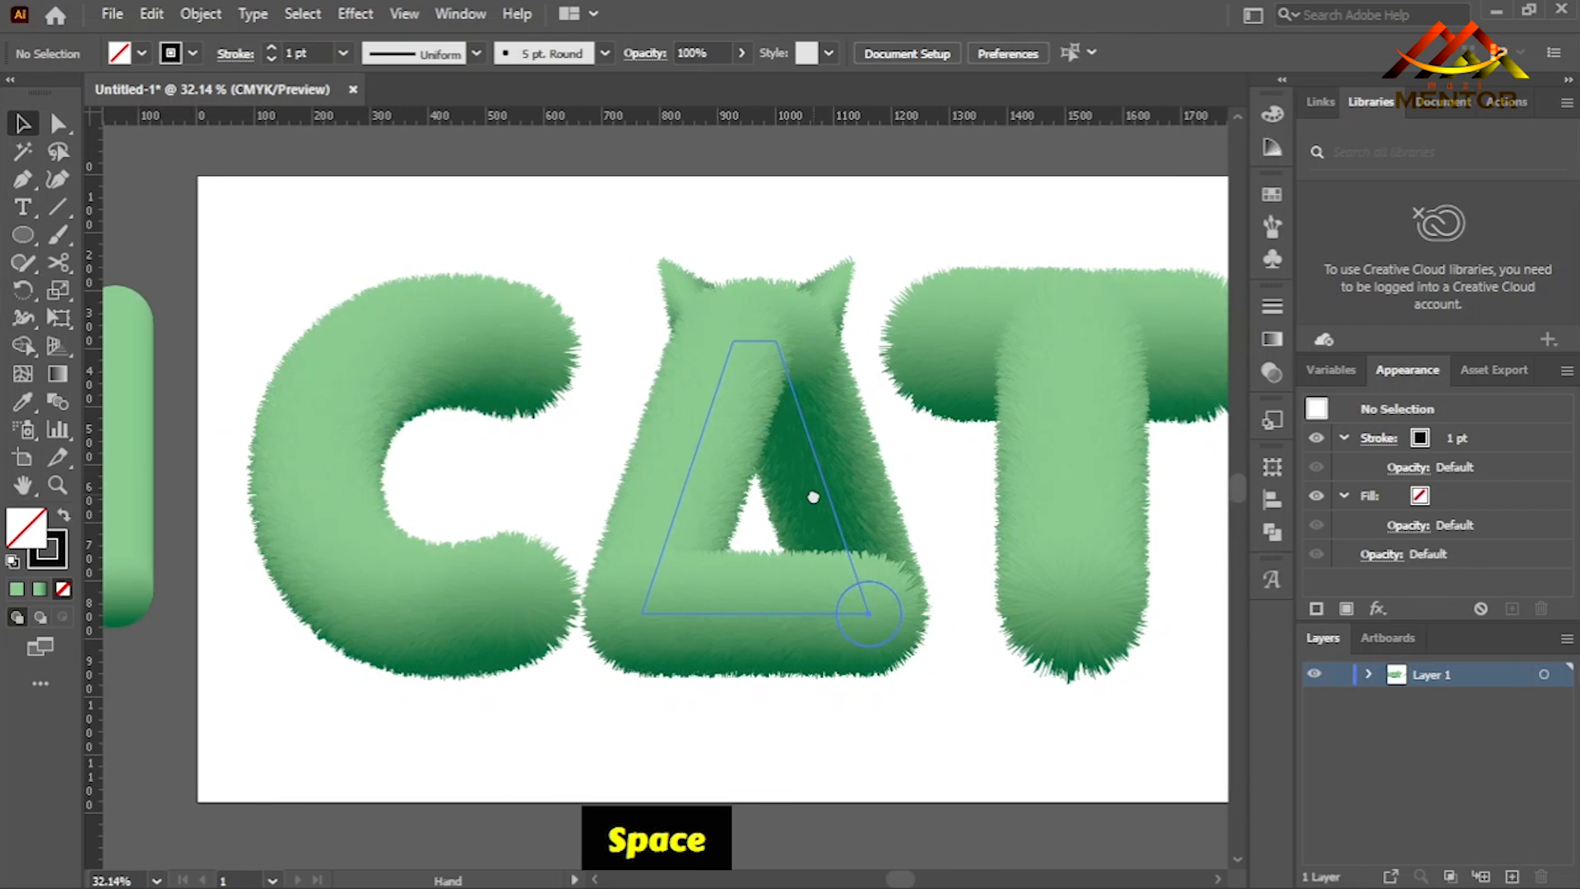
pyautogui.click(130, 453)
pyautogui.moveTo(130, 452); pyautogui.dragTo(793, 381)
pyautogui.press('space')
# - Select the gradient tube together with the S-shaped curve and replace the blend's spine with the curve
pyautogui.click(422, 362)
pyautogui.keyDown('shift'); pyautogui.click(942, 491); pyautogui.keyUp('shift')
pyautogui.keyDown('shift'); pyautogui.click(945, 491); pyautogui.keyUp('shift')
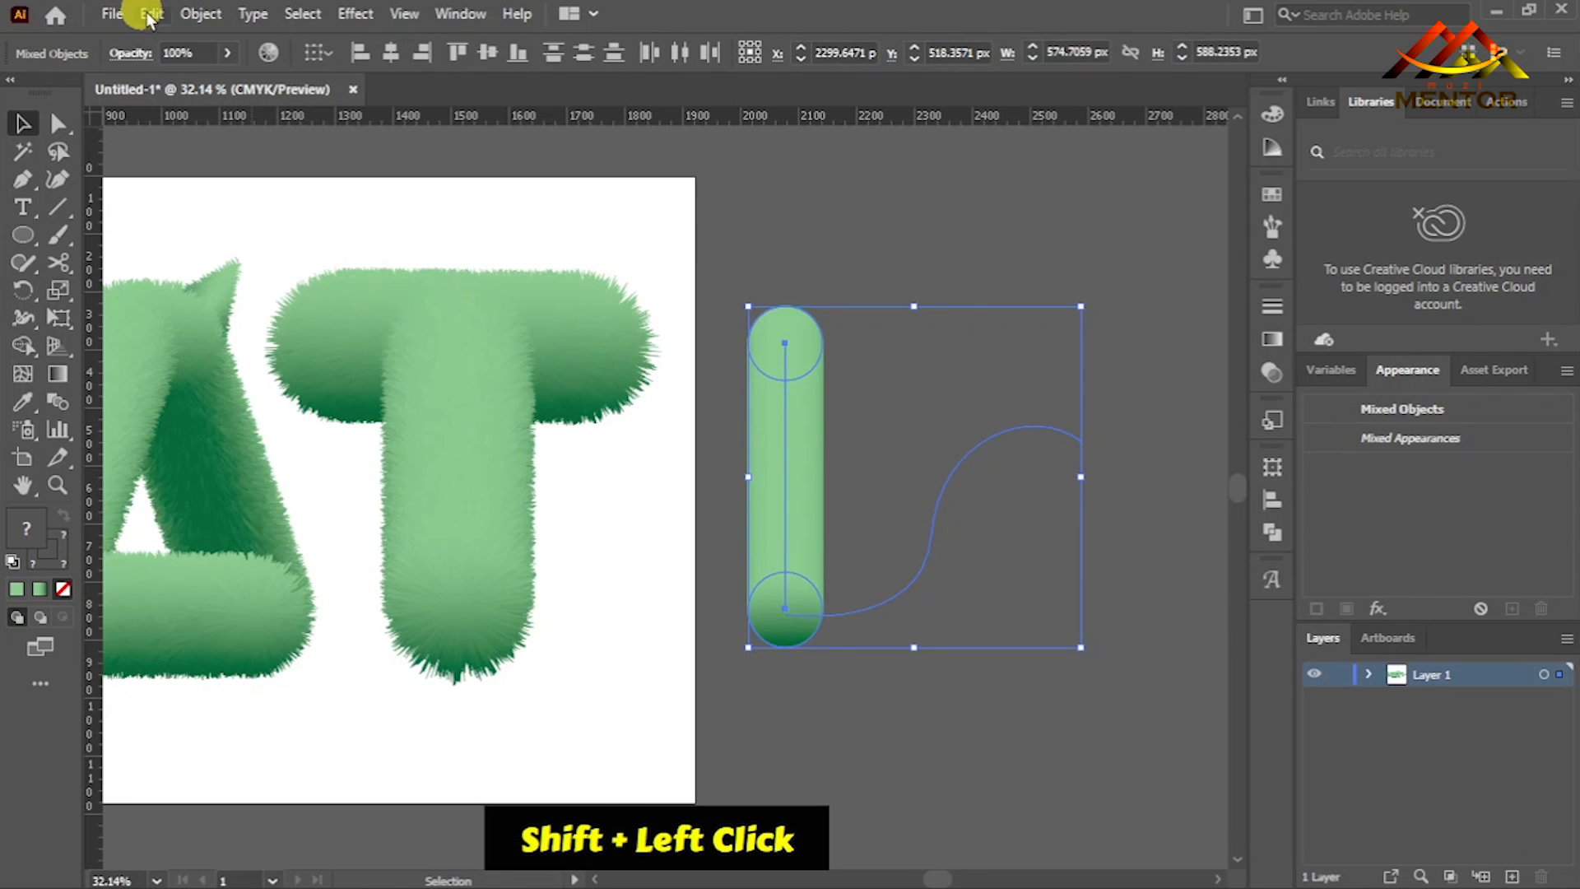
pyautogui.click(197, 14)
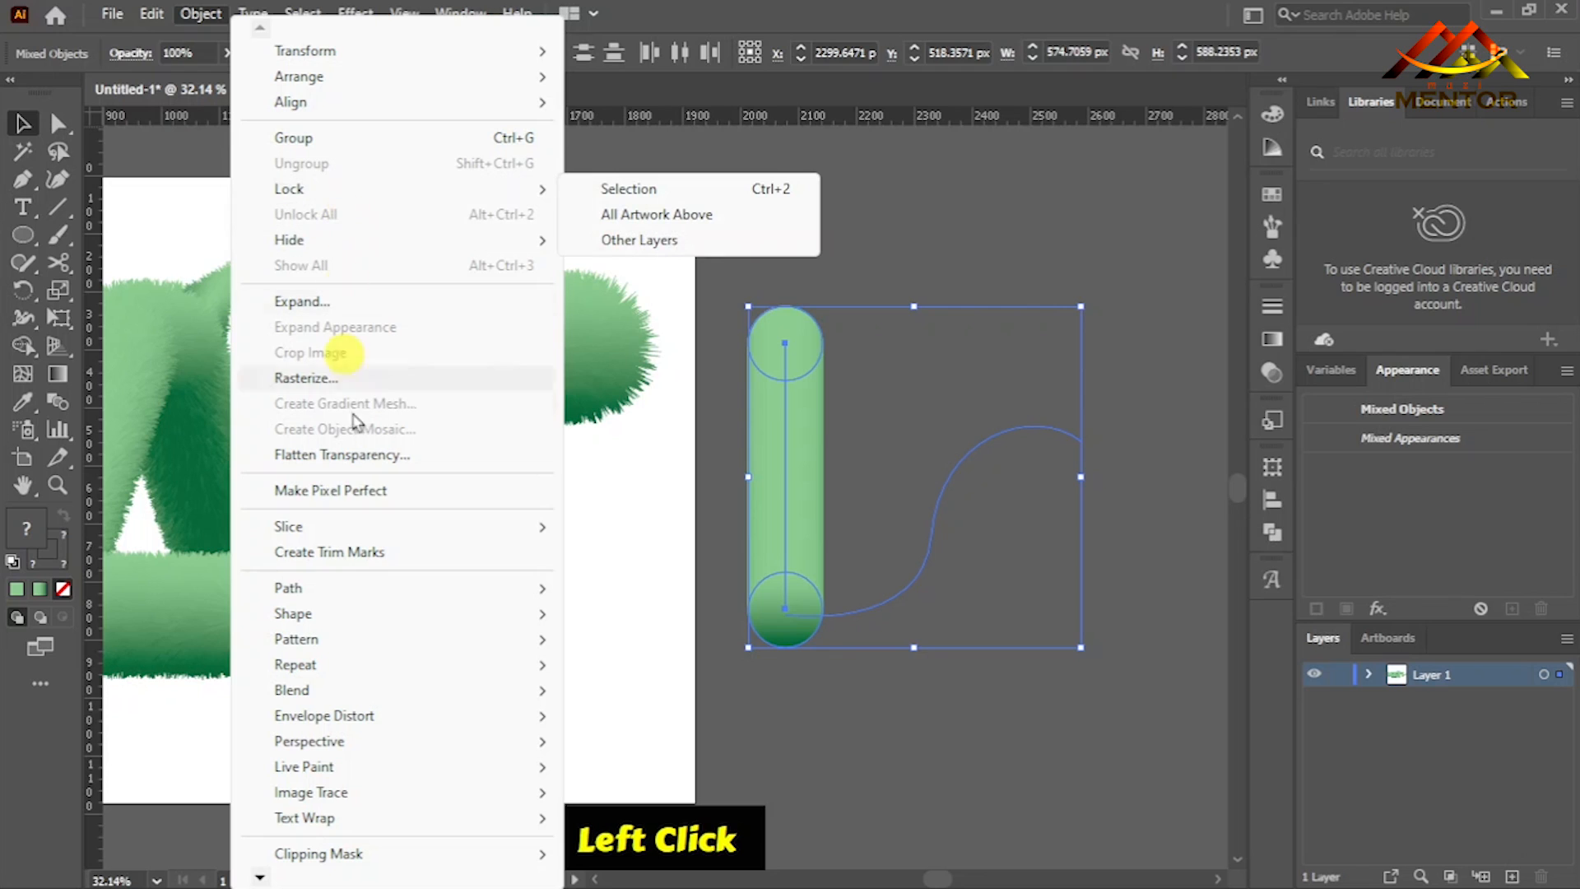
pyautogui.moveTo(444, 688)
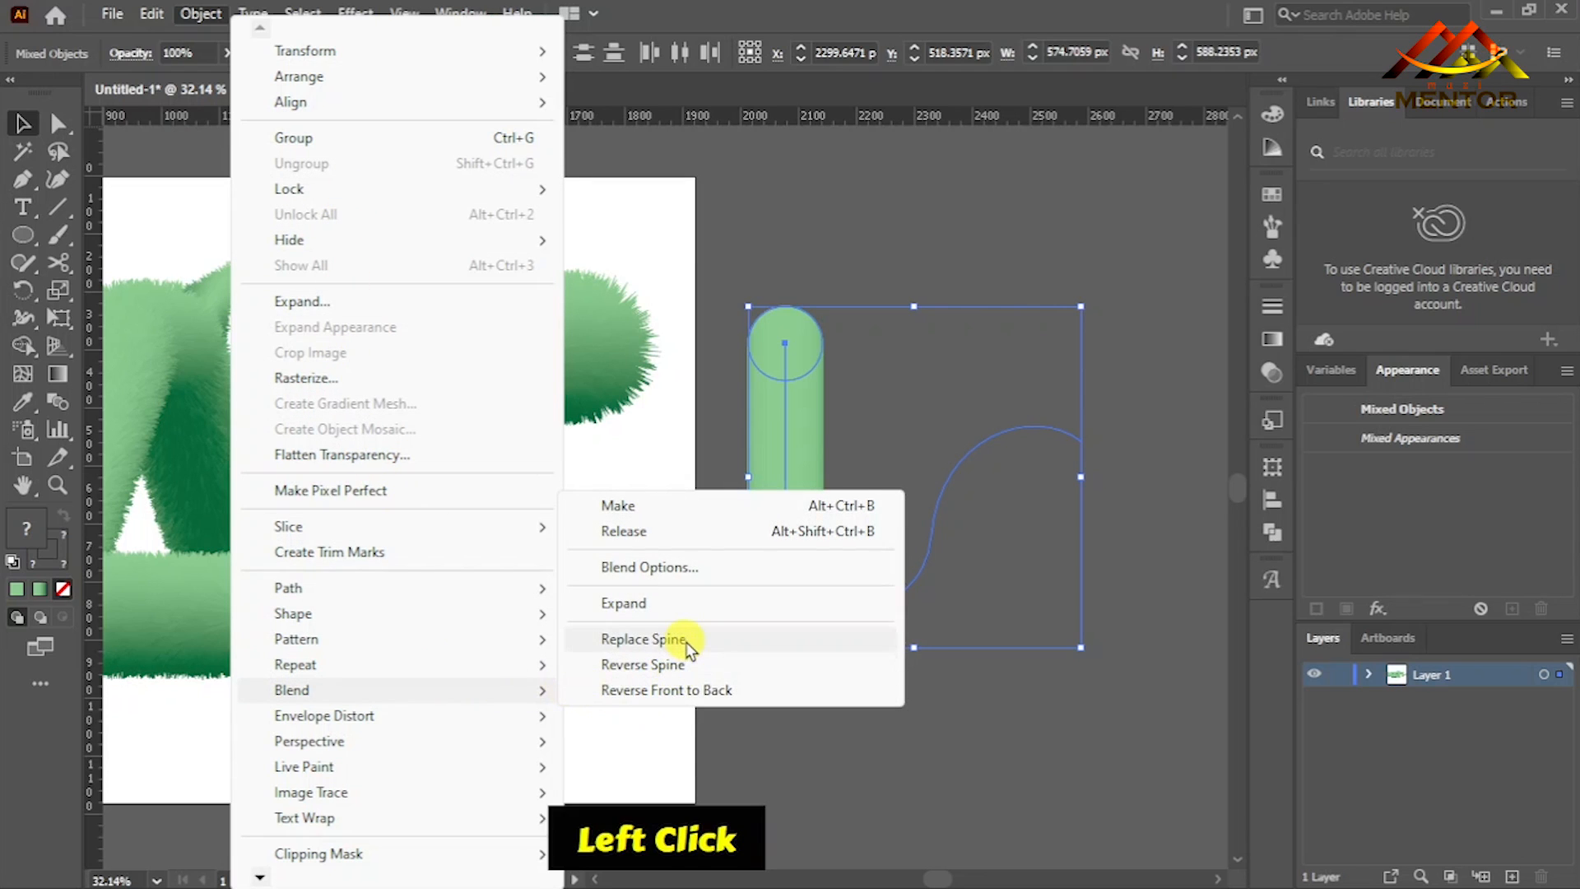
pyautogui.click(682, 639)
# - Inside the curved blend, scale the circle at its upper end about its centre to about 22 px, and leave isolation mode
pyautogui.doubleClick(1080, 446)
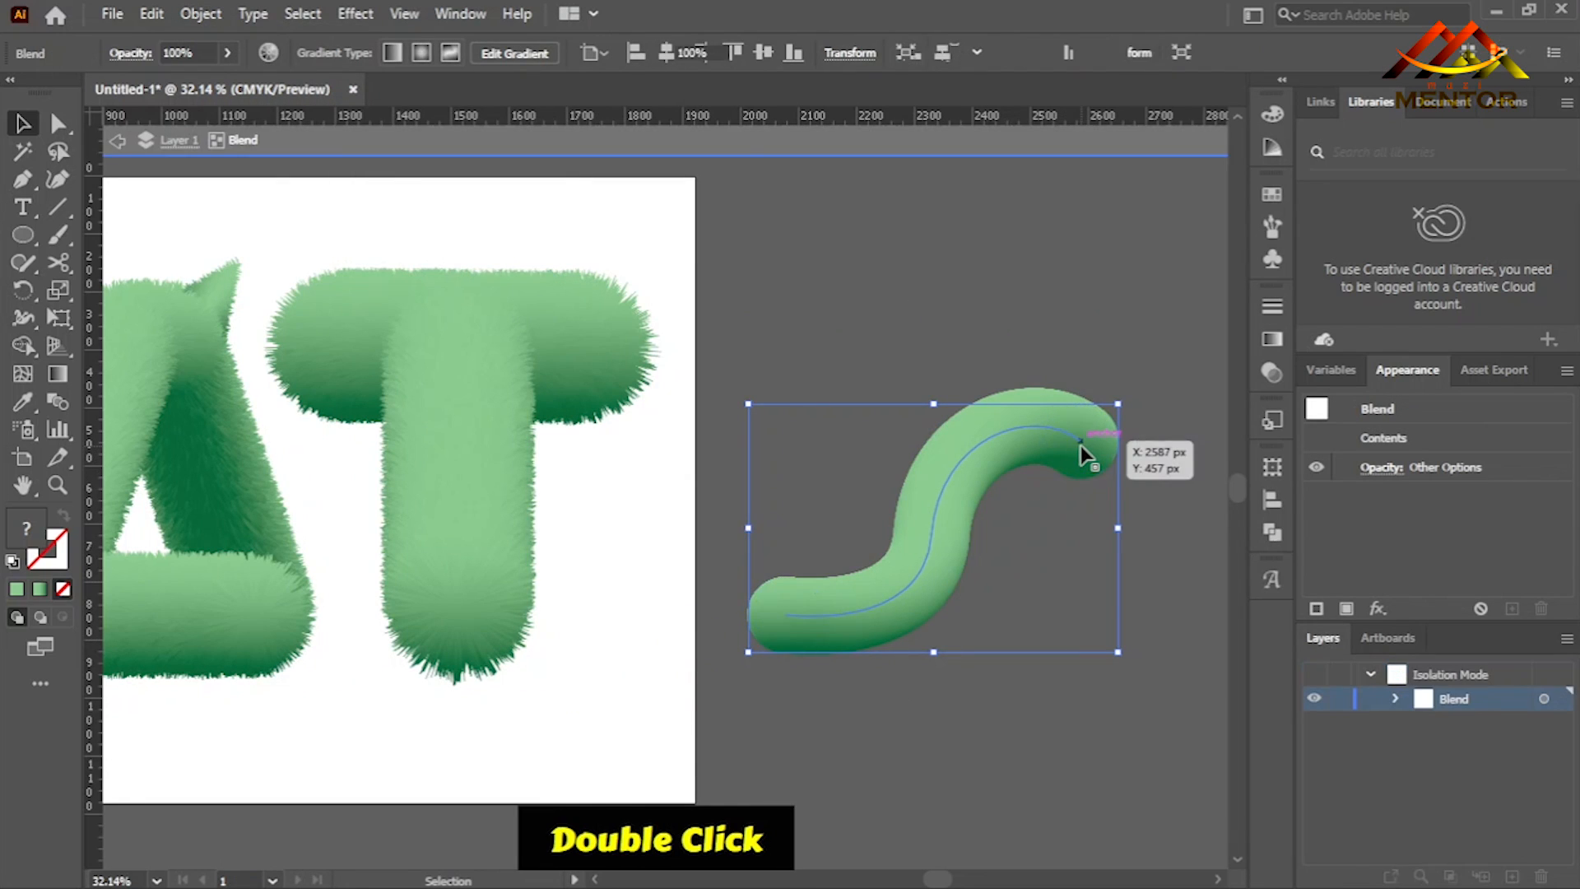
pyautogui.click(1113, 426)
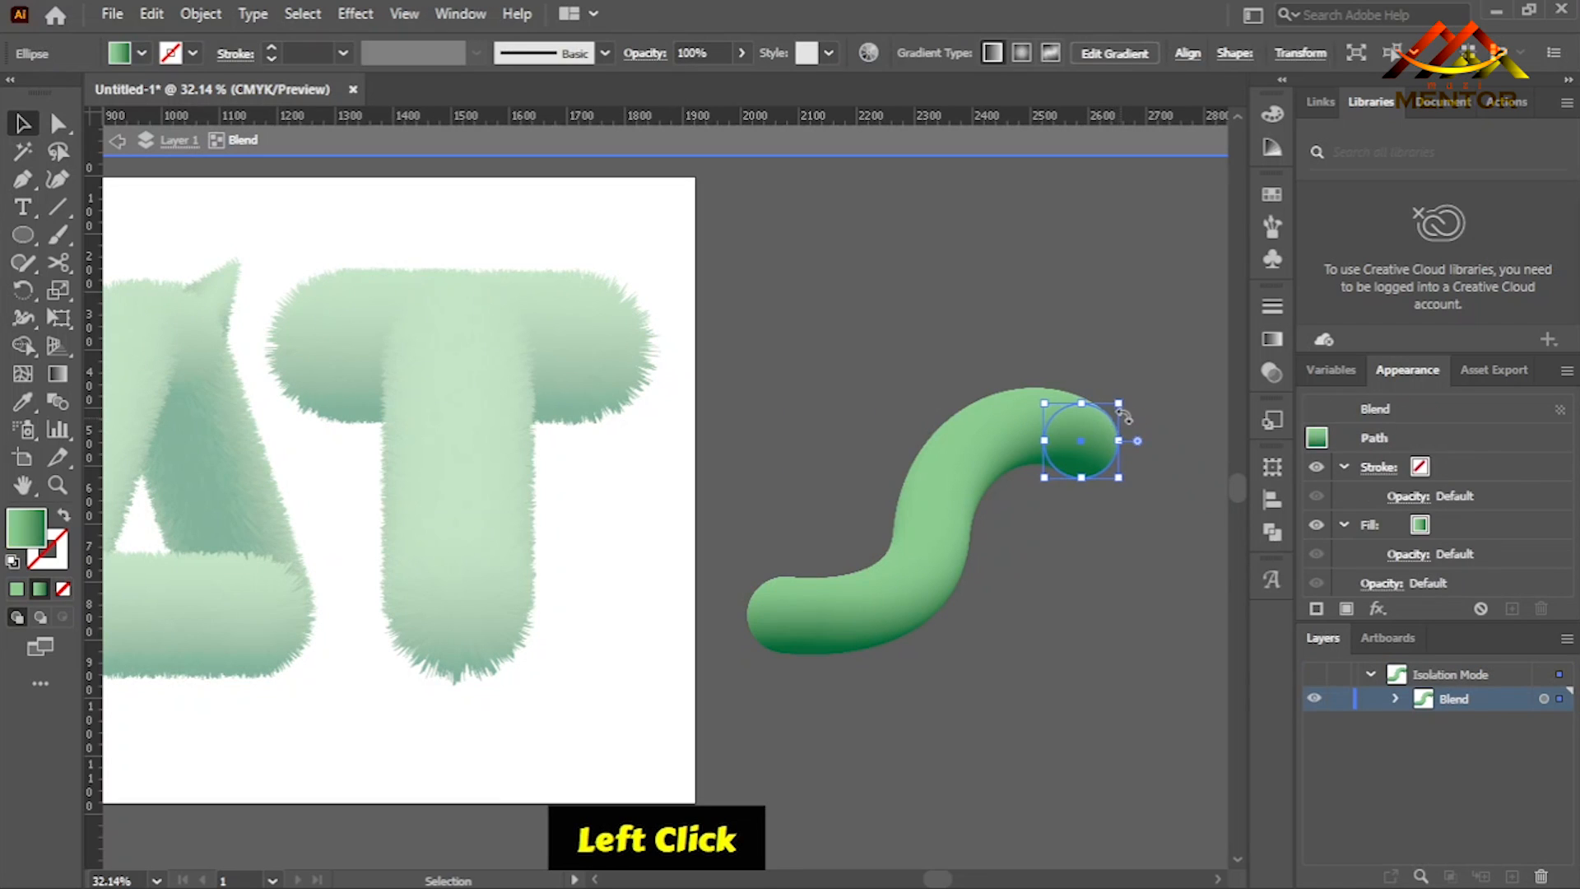
pyautogui.moveTo(1119, 404); pyautogui.dragTo(1089, 440)
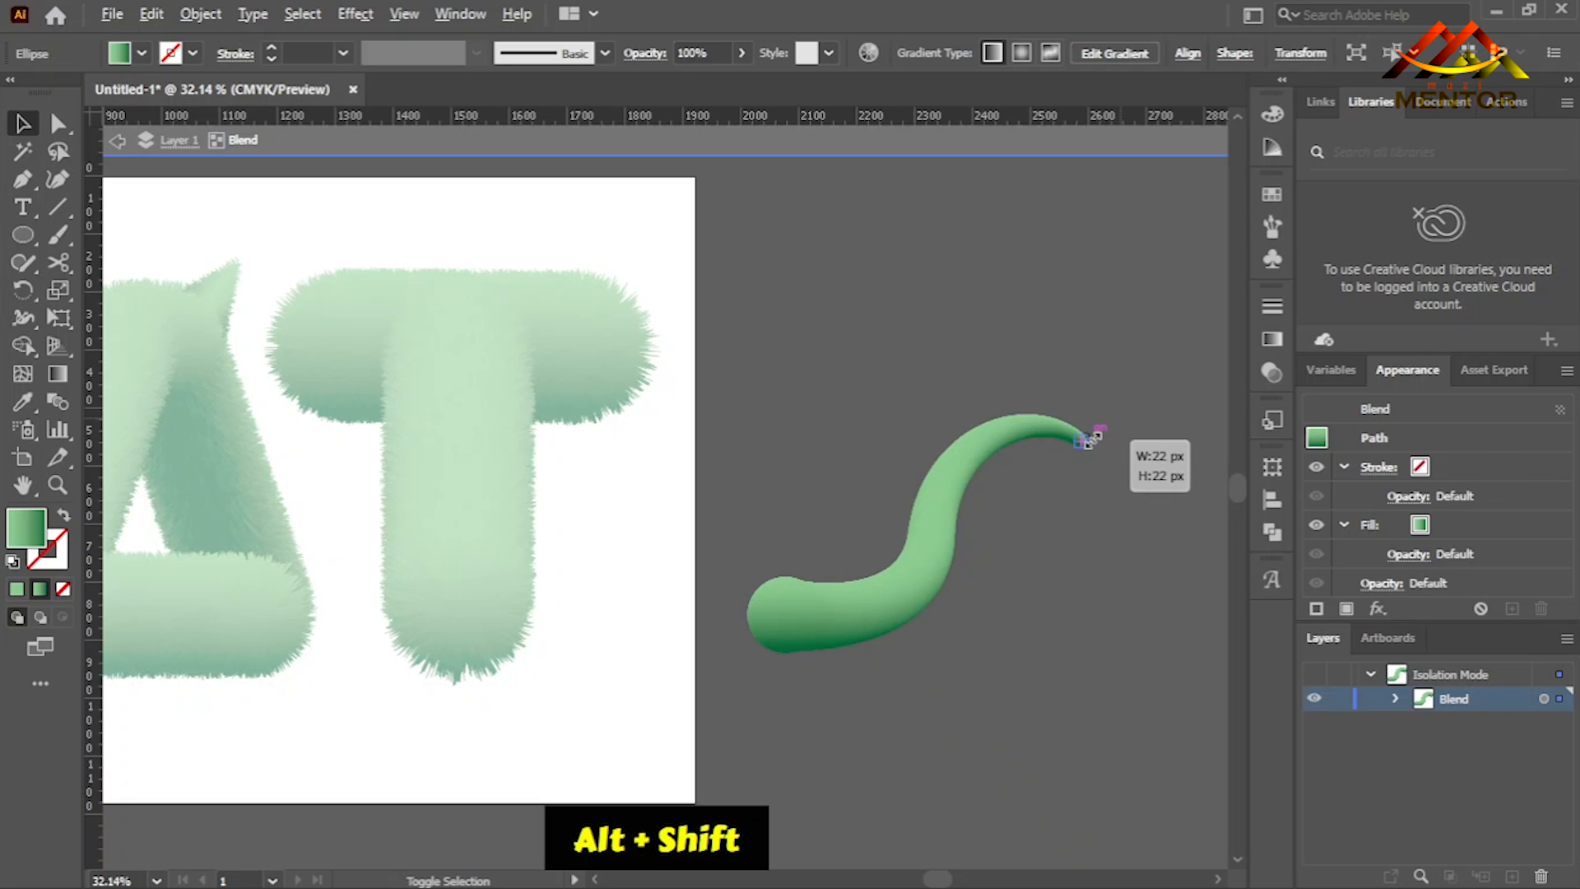
pyautogui.click(1070, 544)
pyautogui.doubleClick(1028, 498)
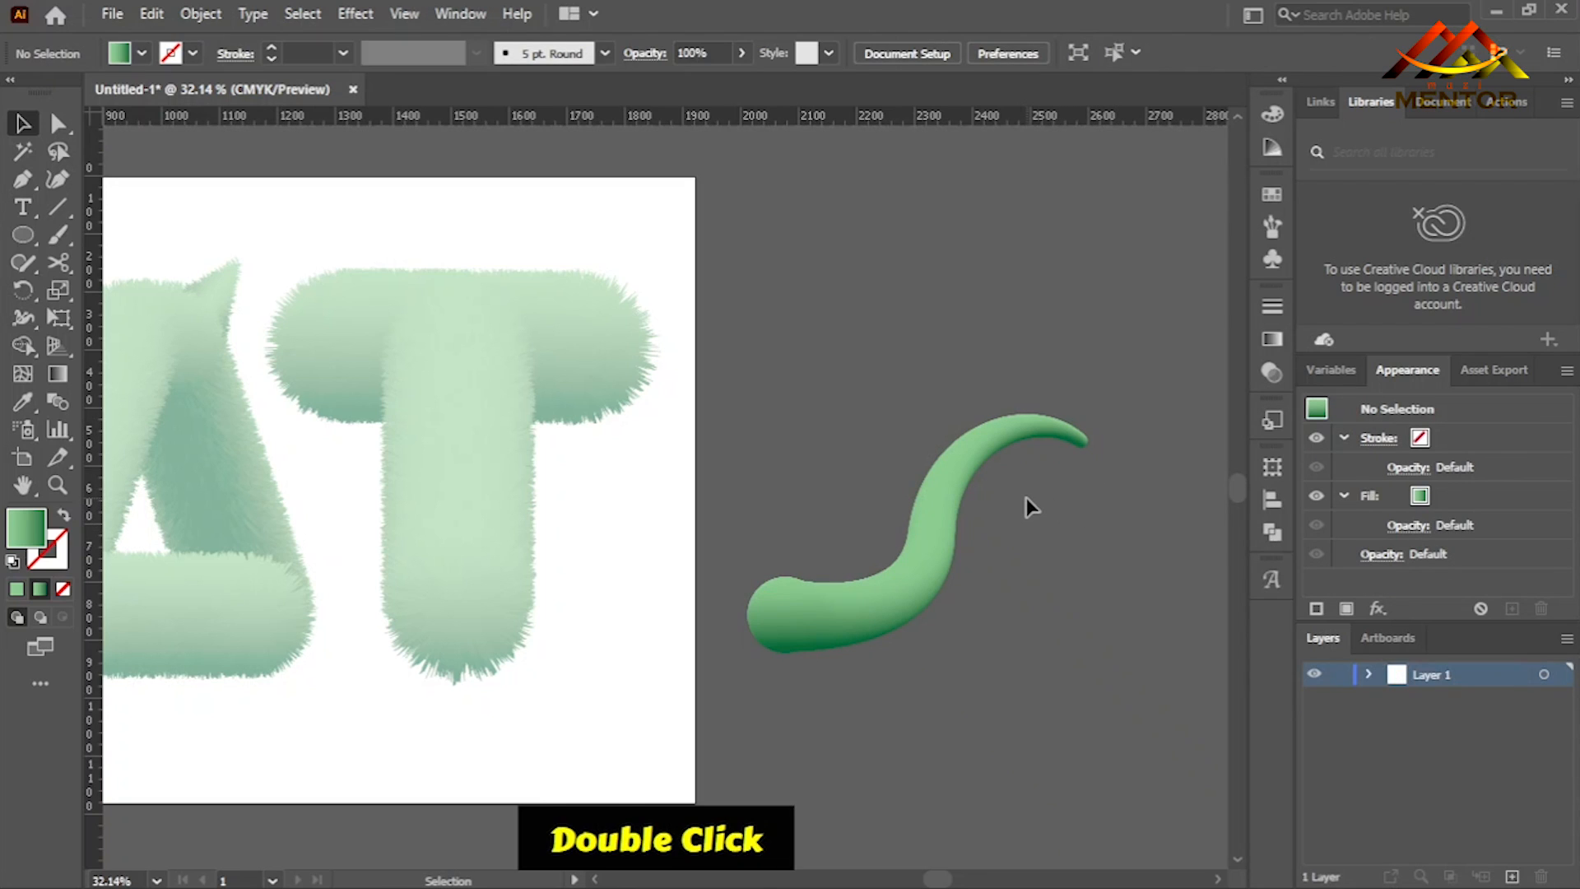
# - Apply the Roughen effect to the tapered tail blend, adjusting its settings to give it short fur
pyautogui.click(913, 568)
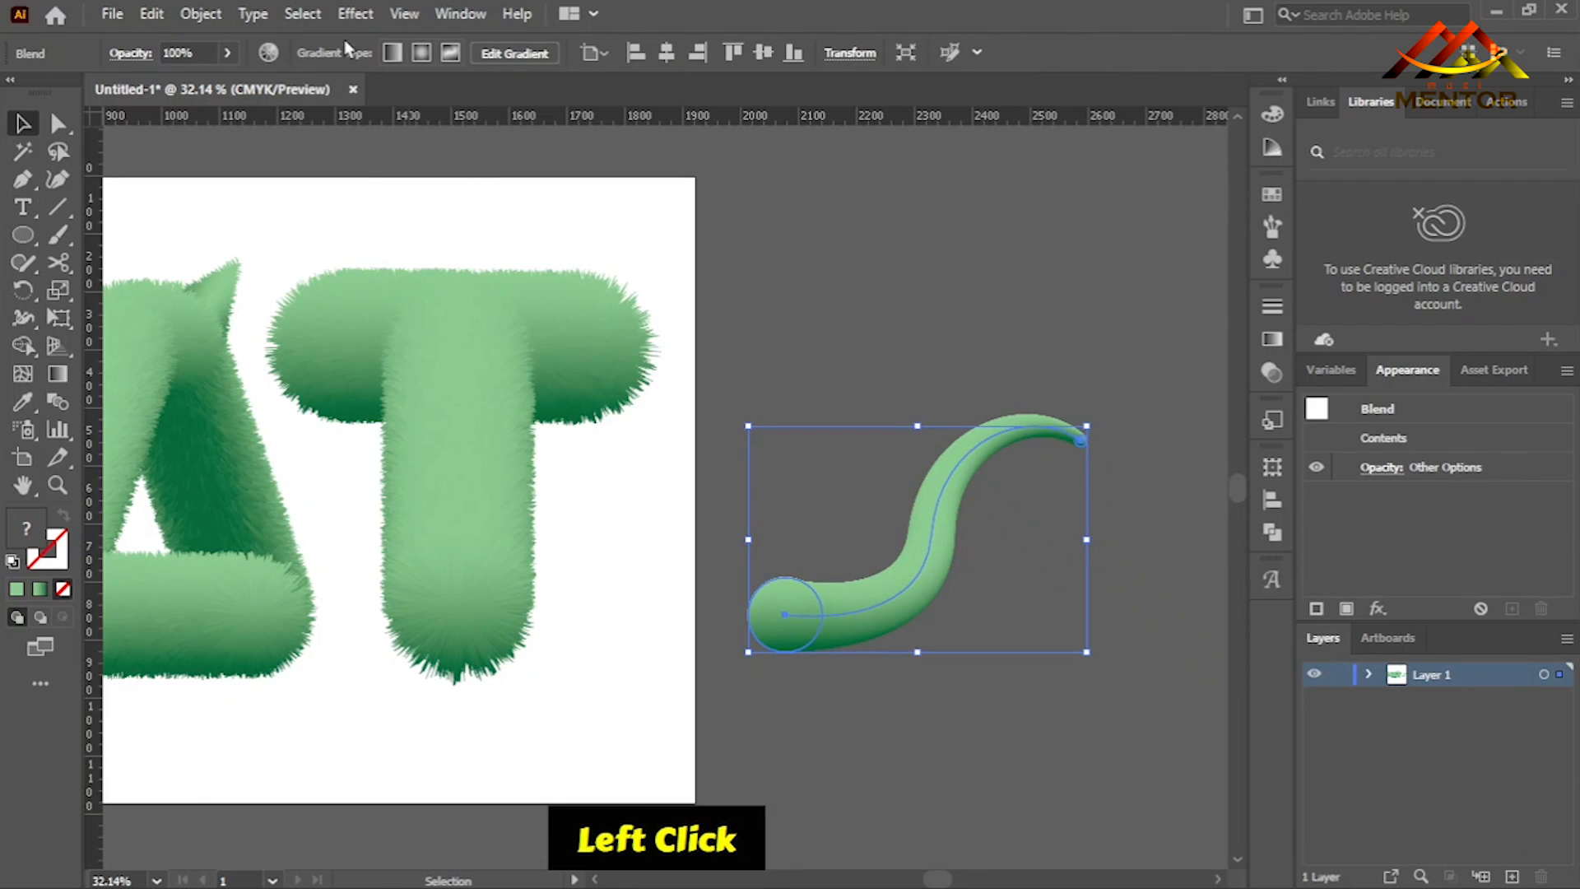
pyautogui.click(355, 13)
pyautogui.moveTo(530, 201)
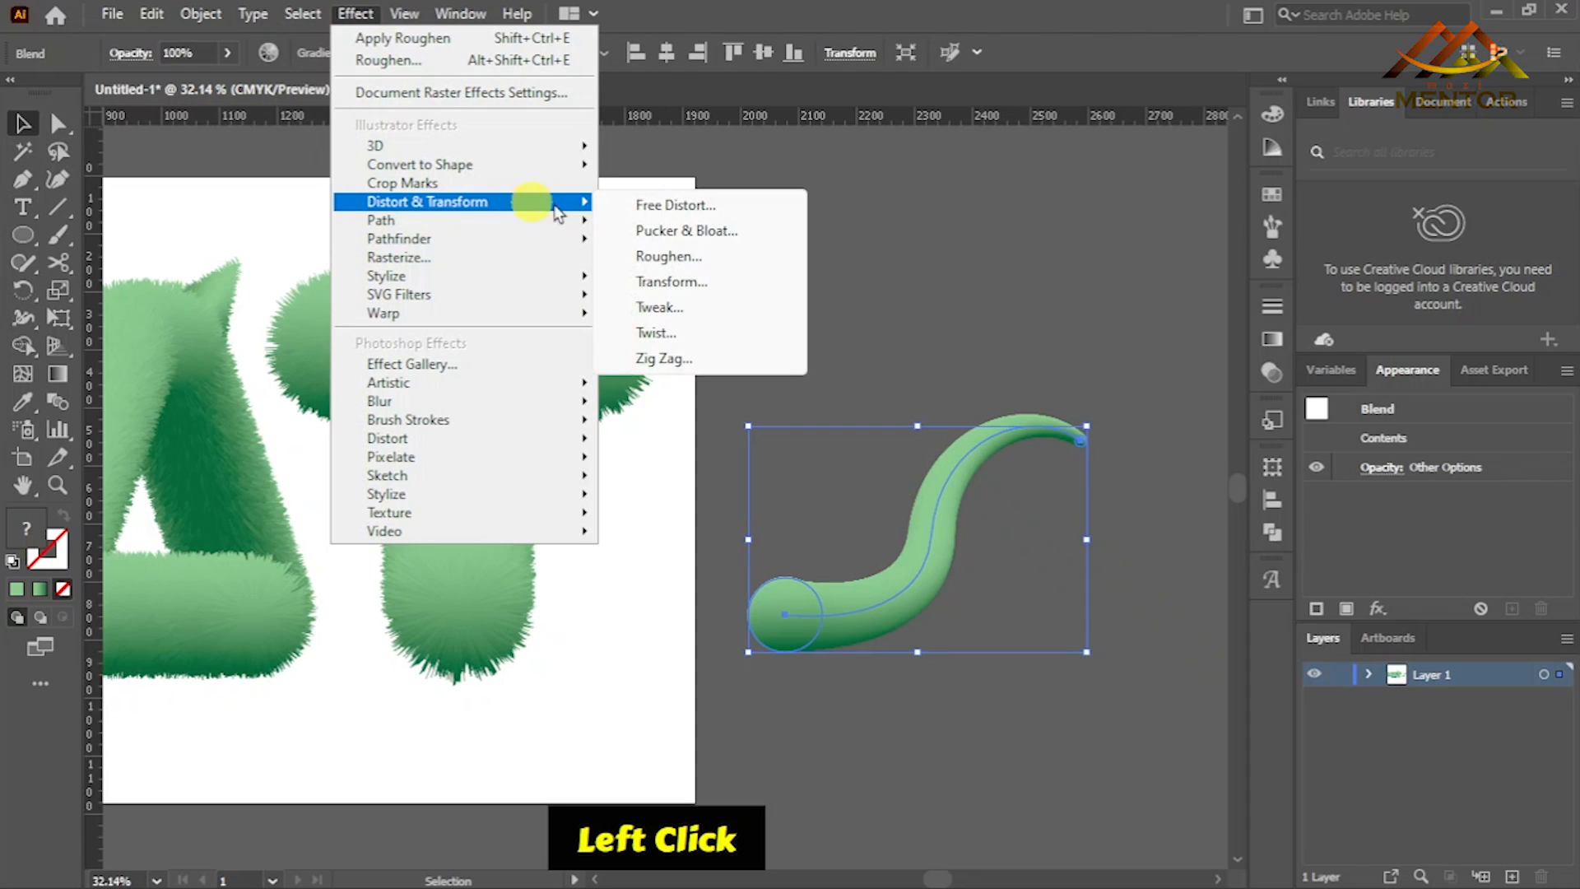
pyautogui.click(668, 254)
pyautogui.moveTo(1242, 272); pyautogui.dragTo(1287, 273)
pyautogui.moveTo(1254, 335); pyautogui.dragTo(1277, 335)
pyautogui.moveTo(1287, 270); pyautogui.dragTo(1297, 274)
pyautogui.click(1409, 486)
# - Move the furry tail to the lower right of the A and rotate it slightly clockwise
pyautogui.press('space')
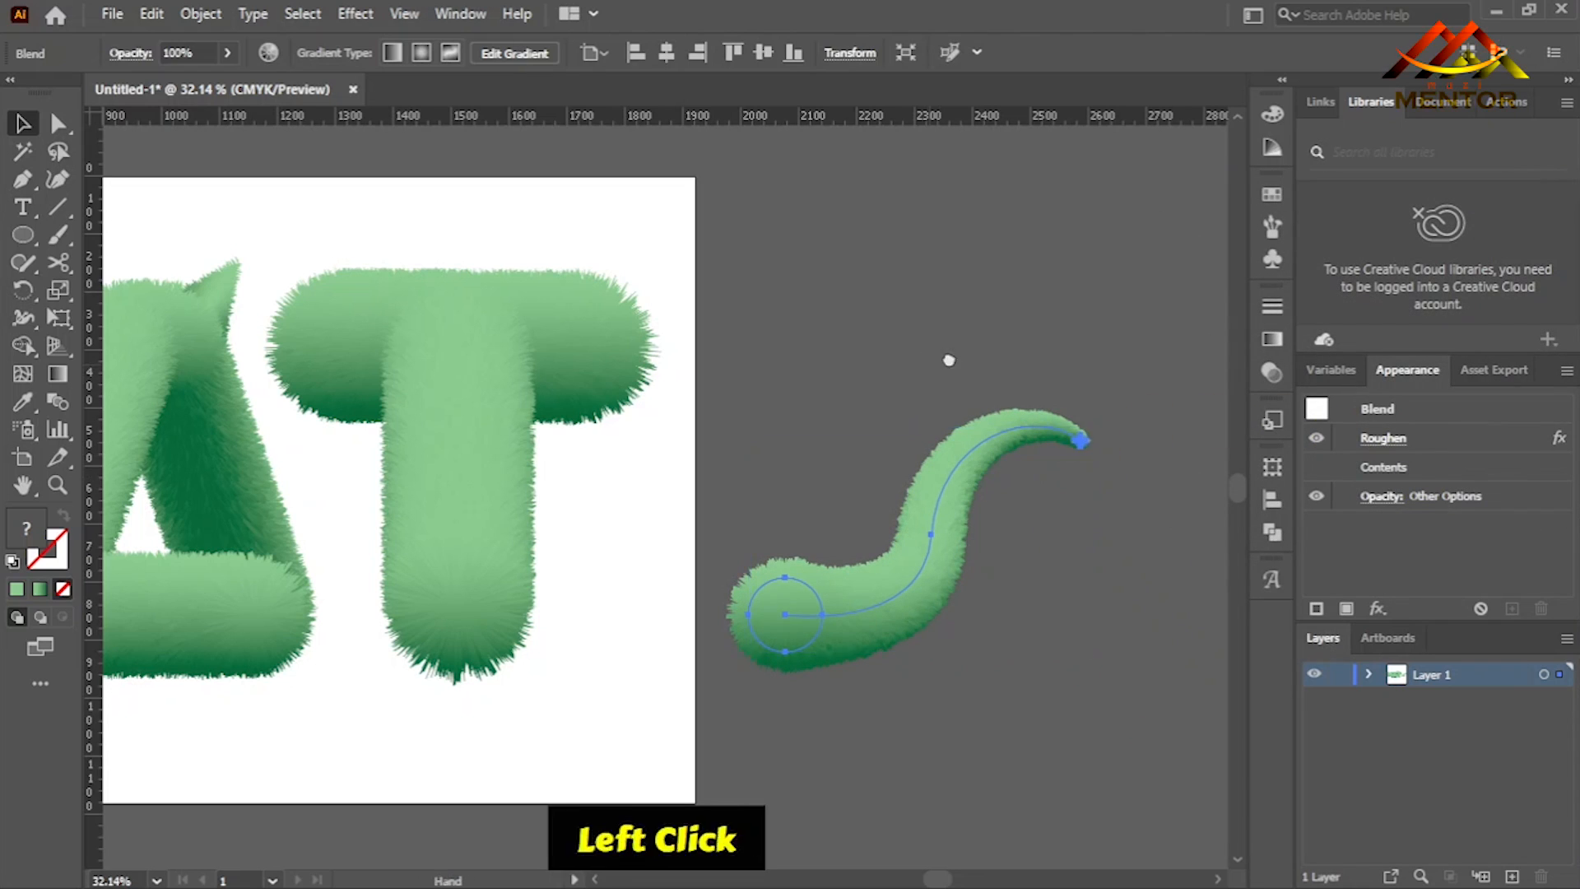
pyautogui.moveTo(935, 363); pyautogui.dragTo(1092, 323)
pyautogui.moveTo(903, 554); pyautogui.dragTo(411, 579)
pyautogui.hotkey('ctrl', 't')
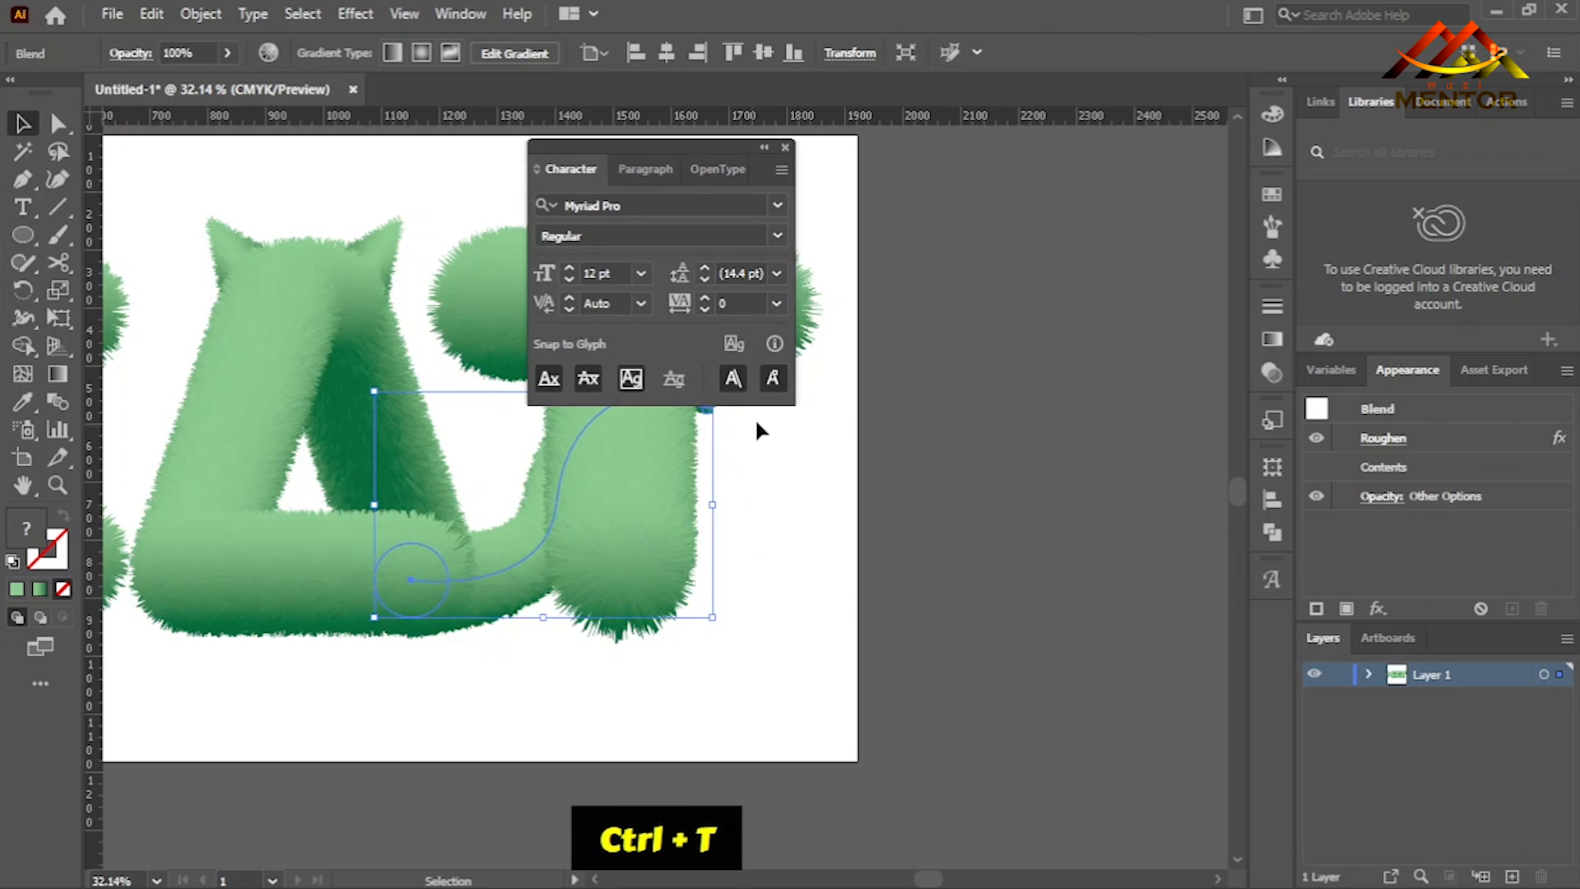
pyautogui.click(785, 148)
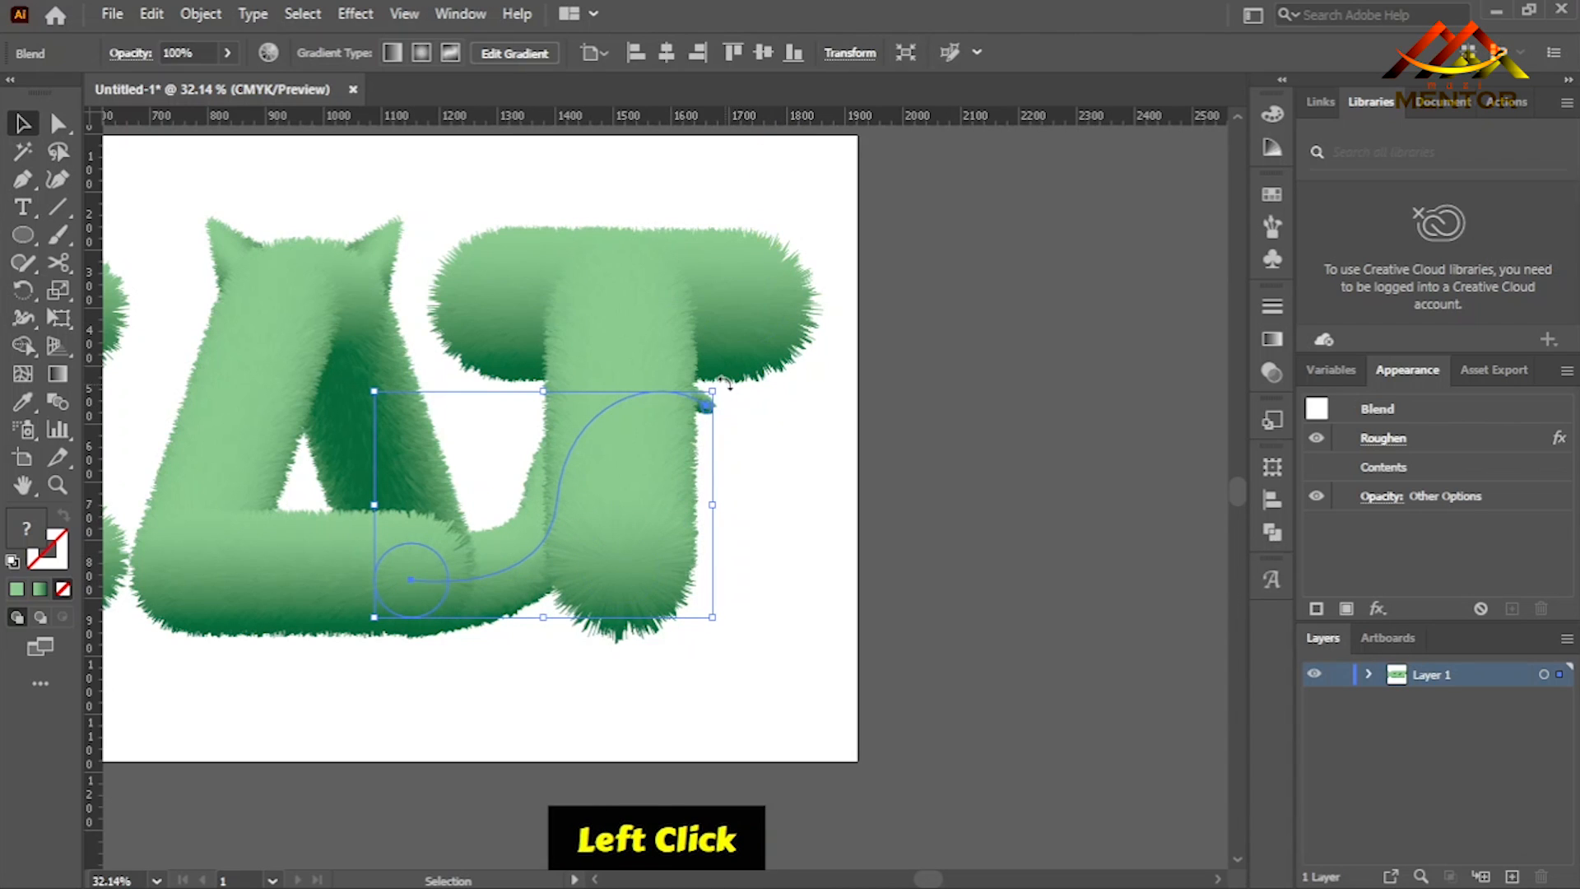
pyautogui.moveTo(729, 387); pyautogui.dragTo(748, 403)
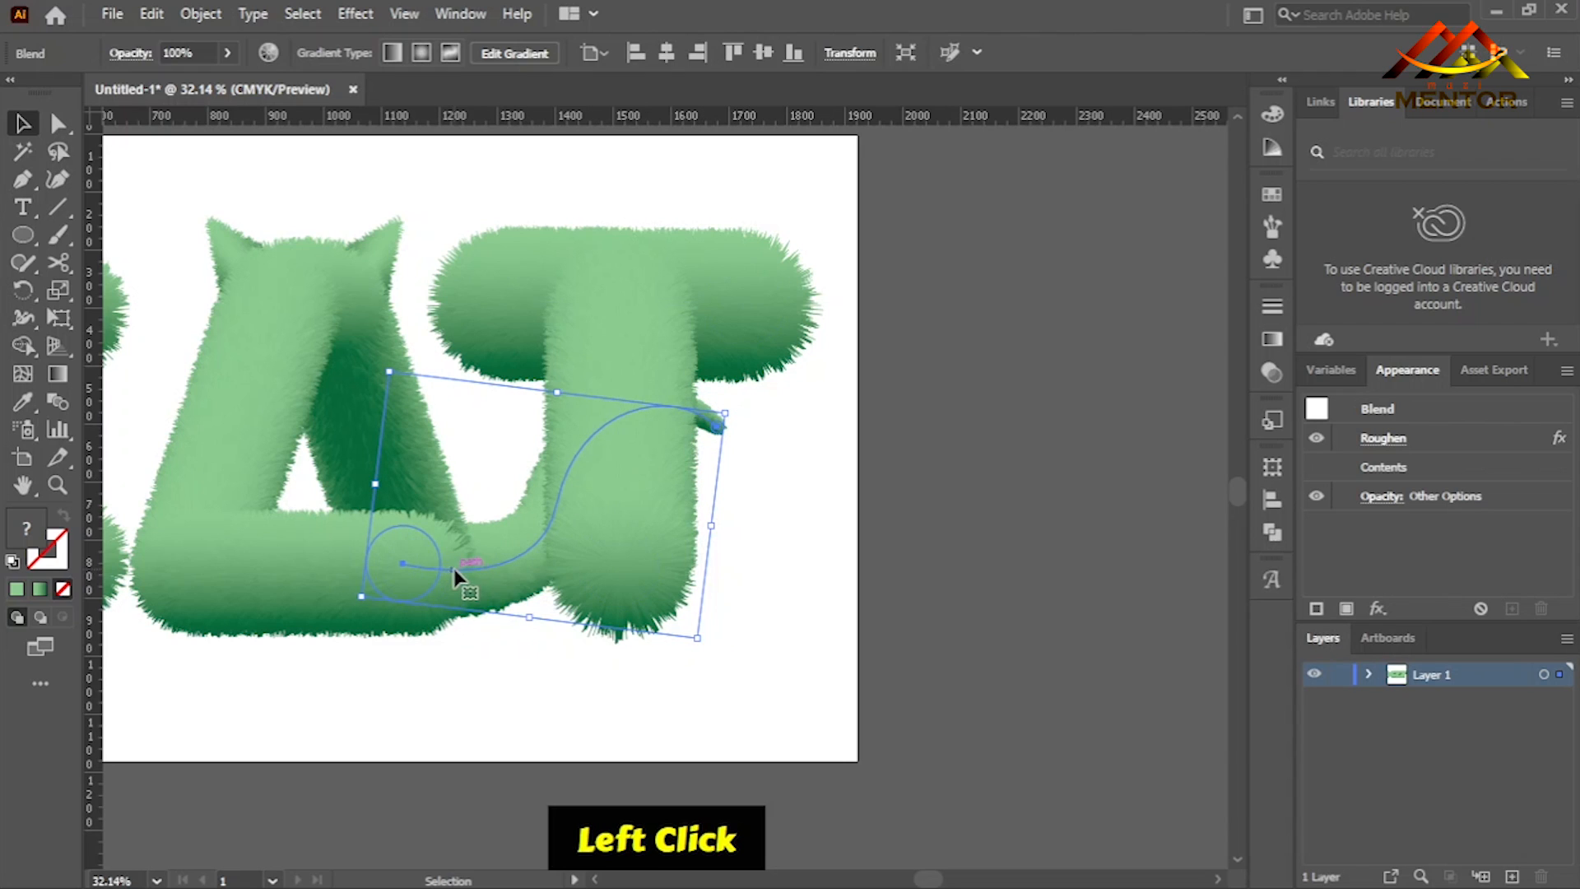
# - Move the tail clear of the T and, inside the blend, proportionally scale the thick end's circle to about half its size
pyautogui.moveTo(485, 568); pyautogui.dragTo(941, 546)
pyautogui.doubleClick(893, 558)
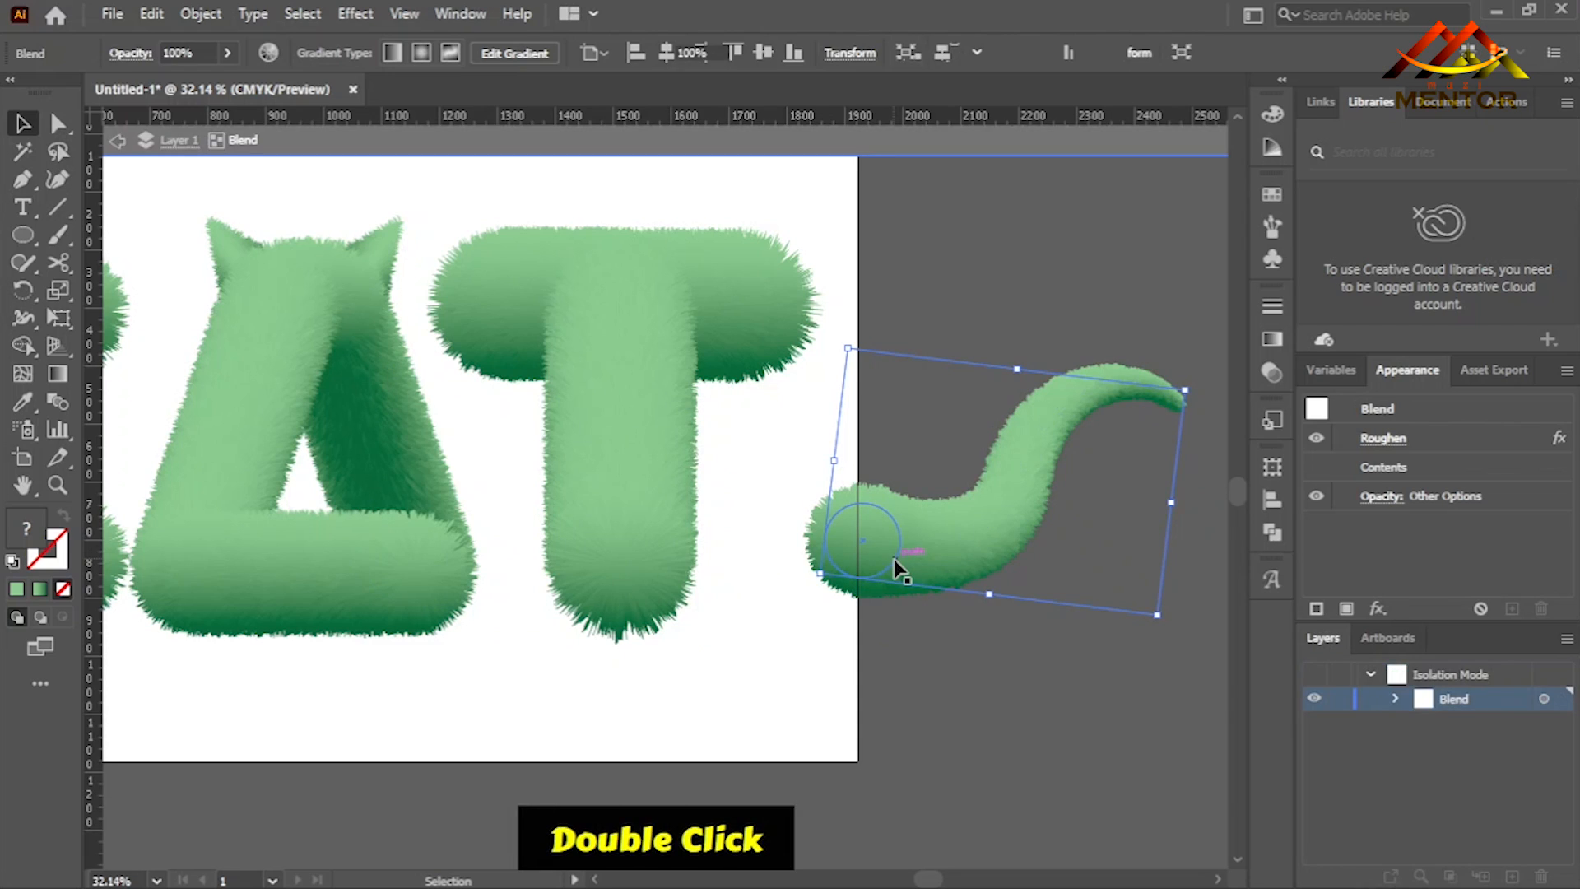
pyautogui.click(903, 555)
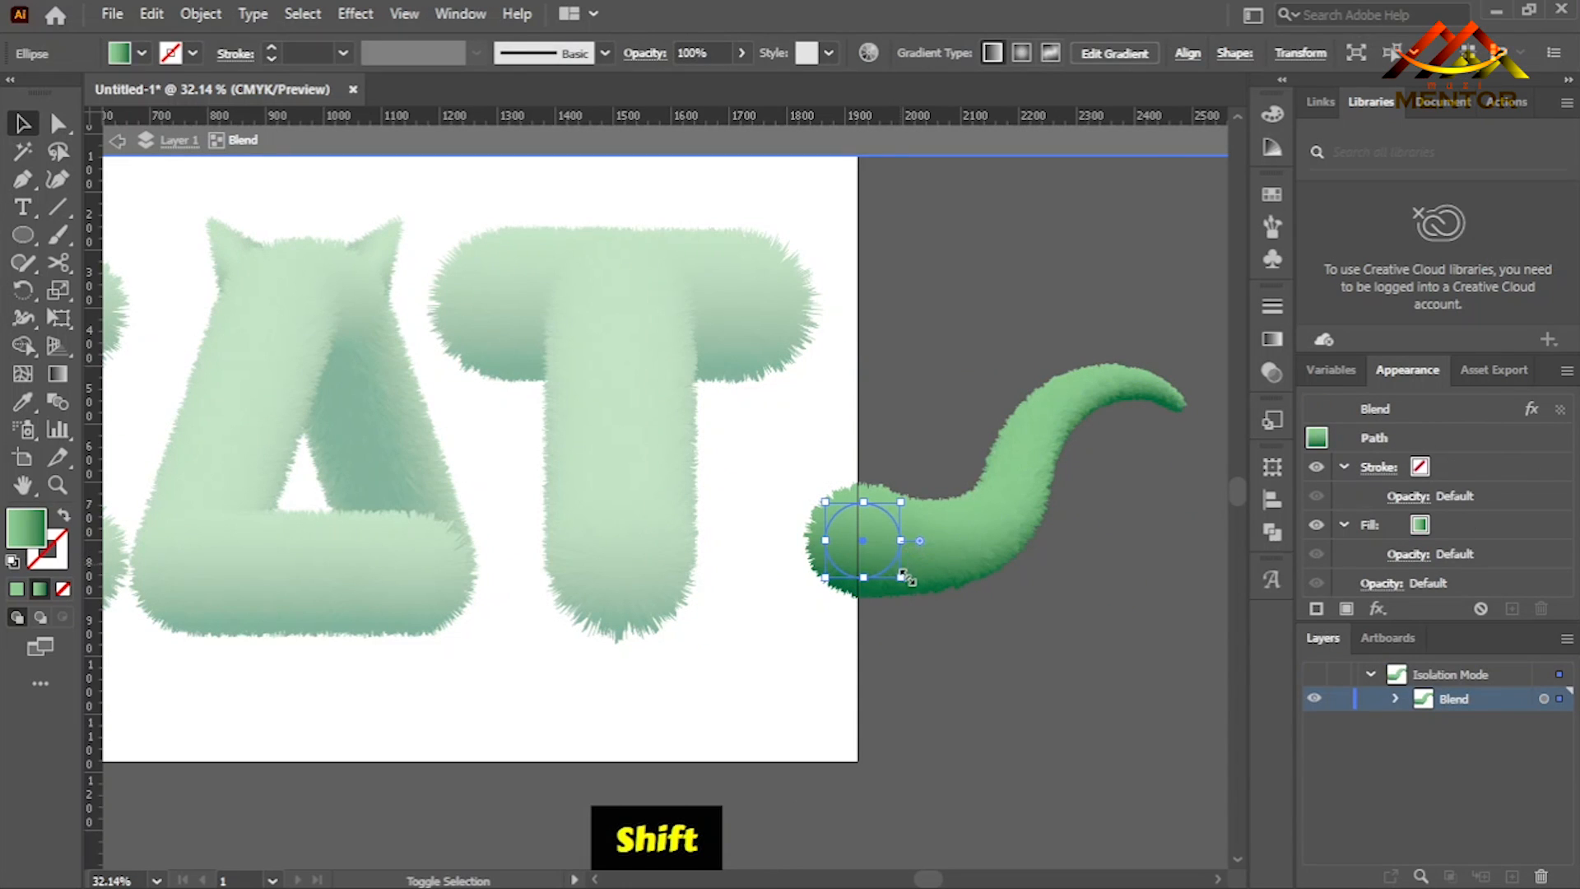
pyautogui.moveTo(902, 576)
pyautogui.mouseDown()
pyautogui.moveTo(894, 557)
pyautogui.moveTo(882, 575)
pyautogui.mouseUp()
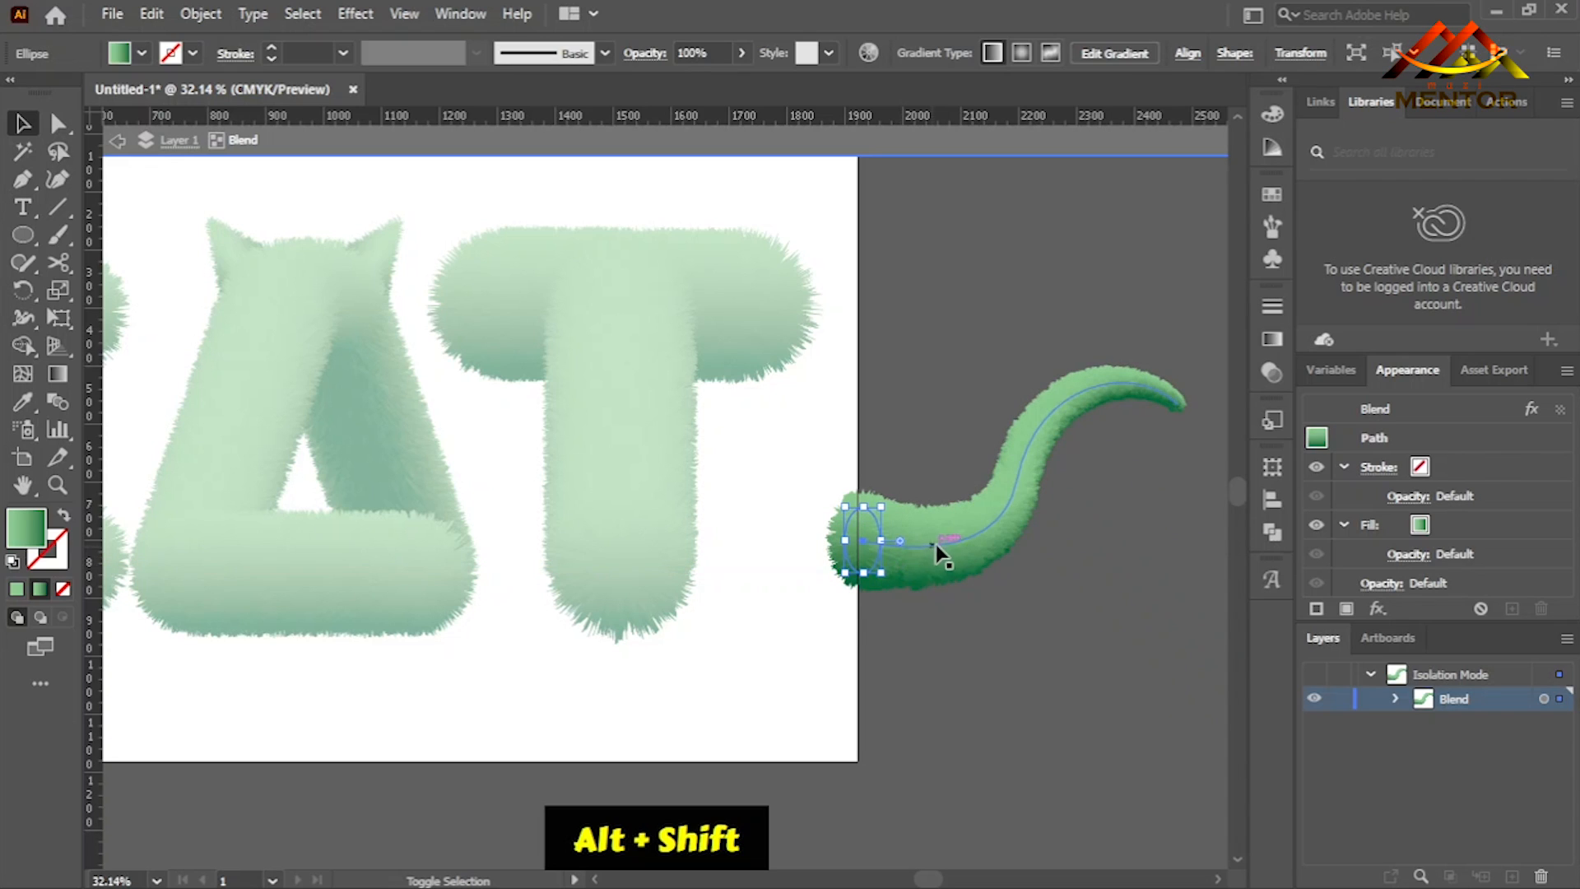
pyautogui.hotkey('ctrl', 'z')
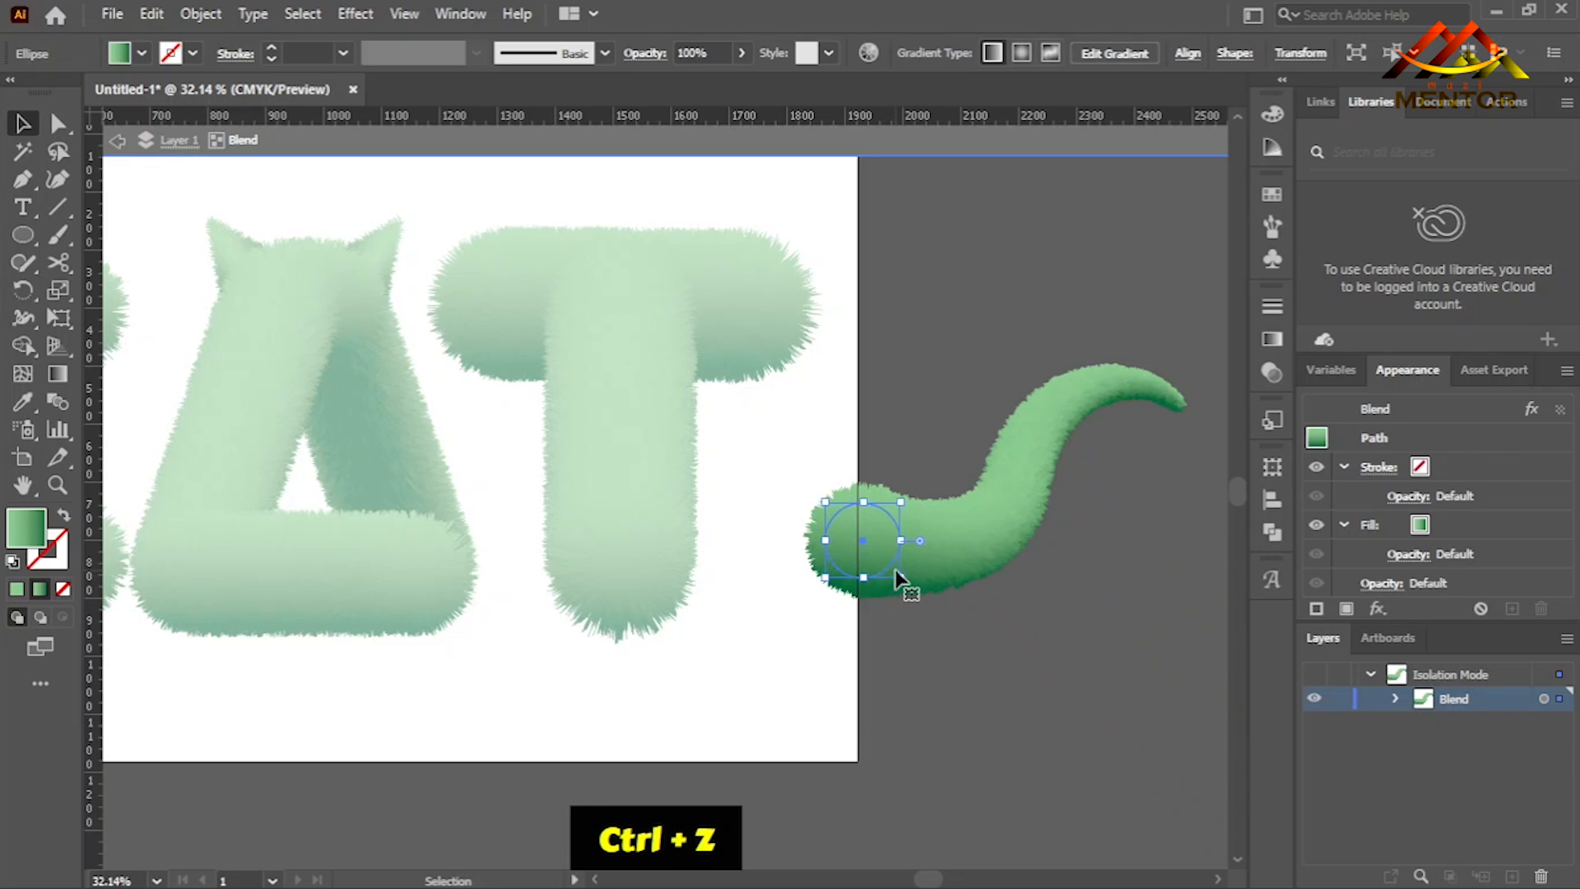
pyautogui.moveTo(902, 583)
pyautogui.mouseDown()
pyautogui.moveTo(864, 546)
pyautogui.moveTo(886, 566)
pyautogui.mouseUp()
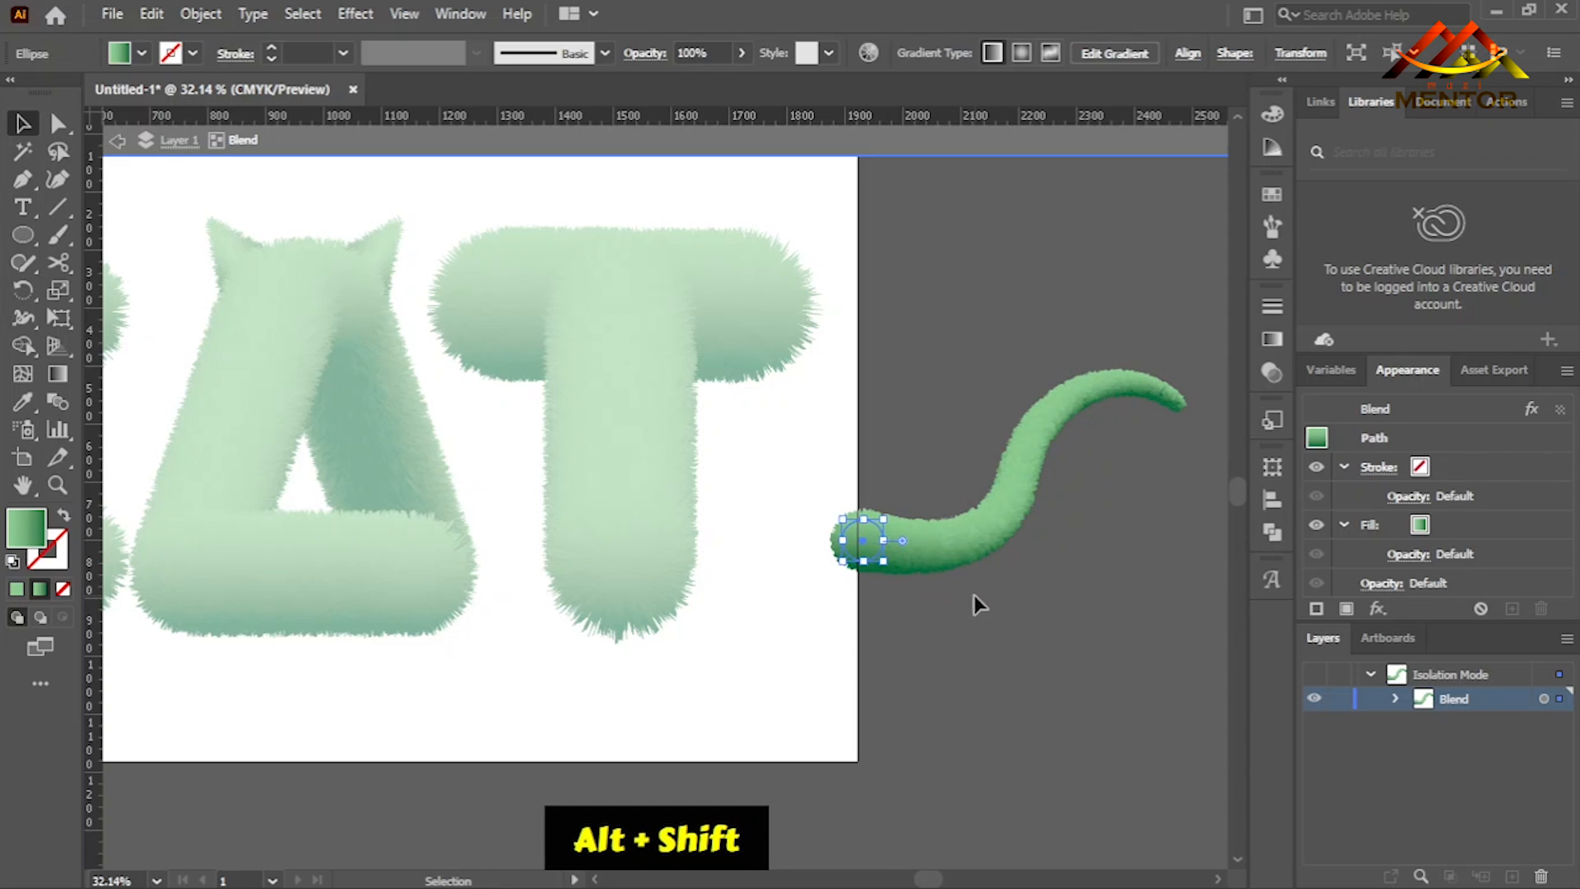
# - Scale the circle at the tail's tip to about half its size around its centre, and leave isolation mode
pyautogui.click(1173, 411)
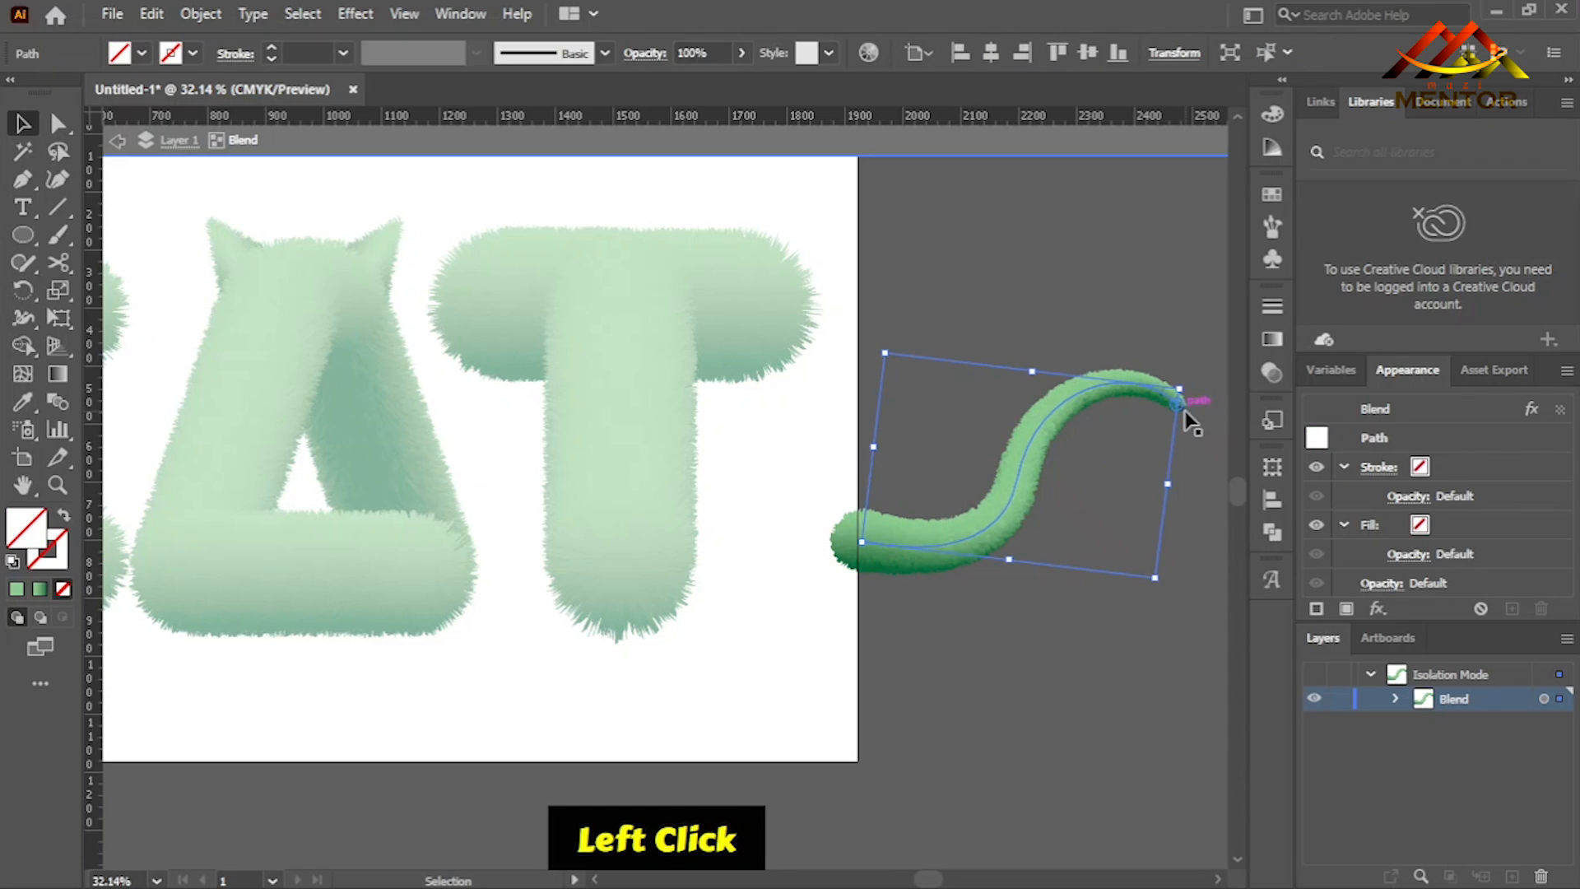
pyautogui.click(1190, 428)
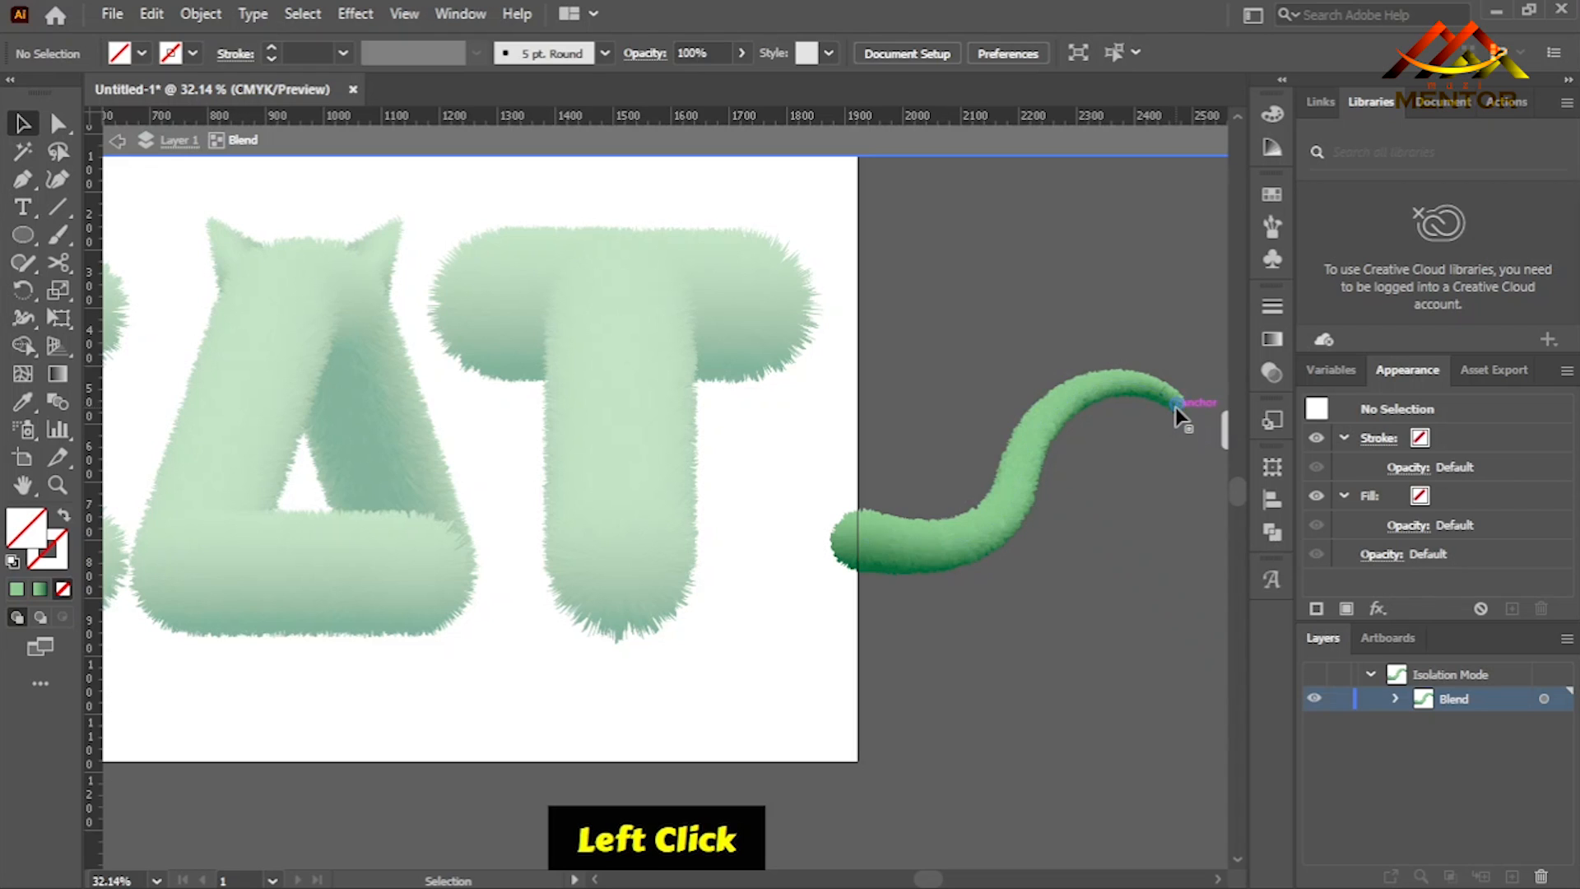
pyautogui.click(1174, 405)
pyautogui.hotkey('ctrl', '=')
pyautogui.hotkey('ctrl', '=')
pyautogui.hotkey('ctrl', '=')
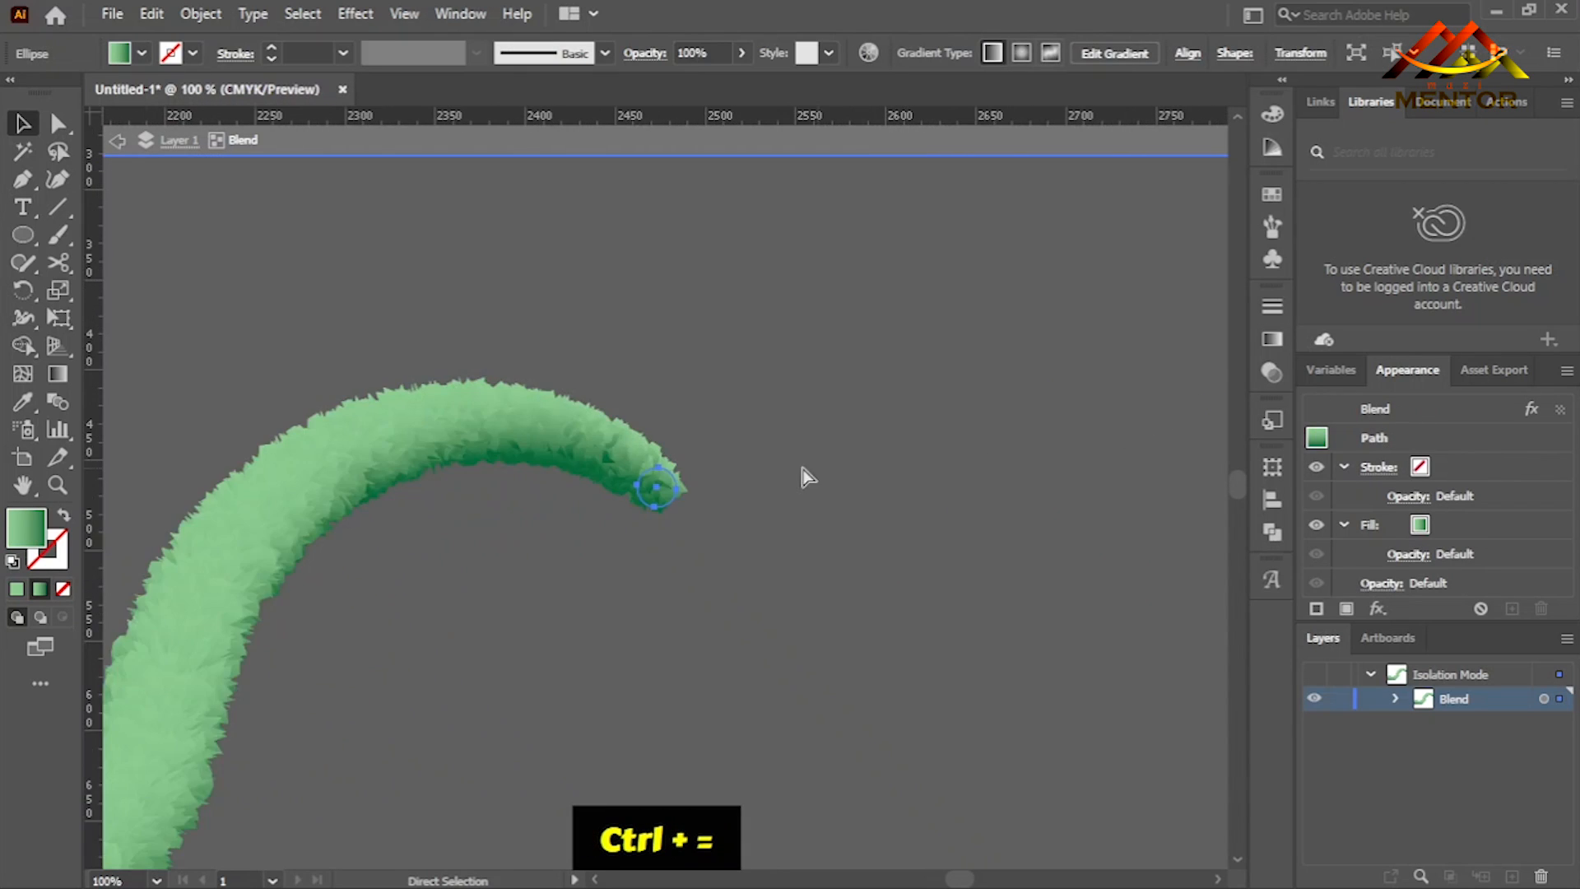
pyautogui.hotkey('ctrl', '=')
pyautogui.moveTo(690, 517)
pyautogui.mouseDown()
pyautogui.moveTo(680, 508)
pyautogui.moveTo(728, 507)
pyautogui.moveTo(673, 506)
pyautogui.mouseUp()
pyautogui.hotkey('ctrl', 'z')
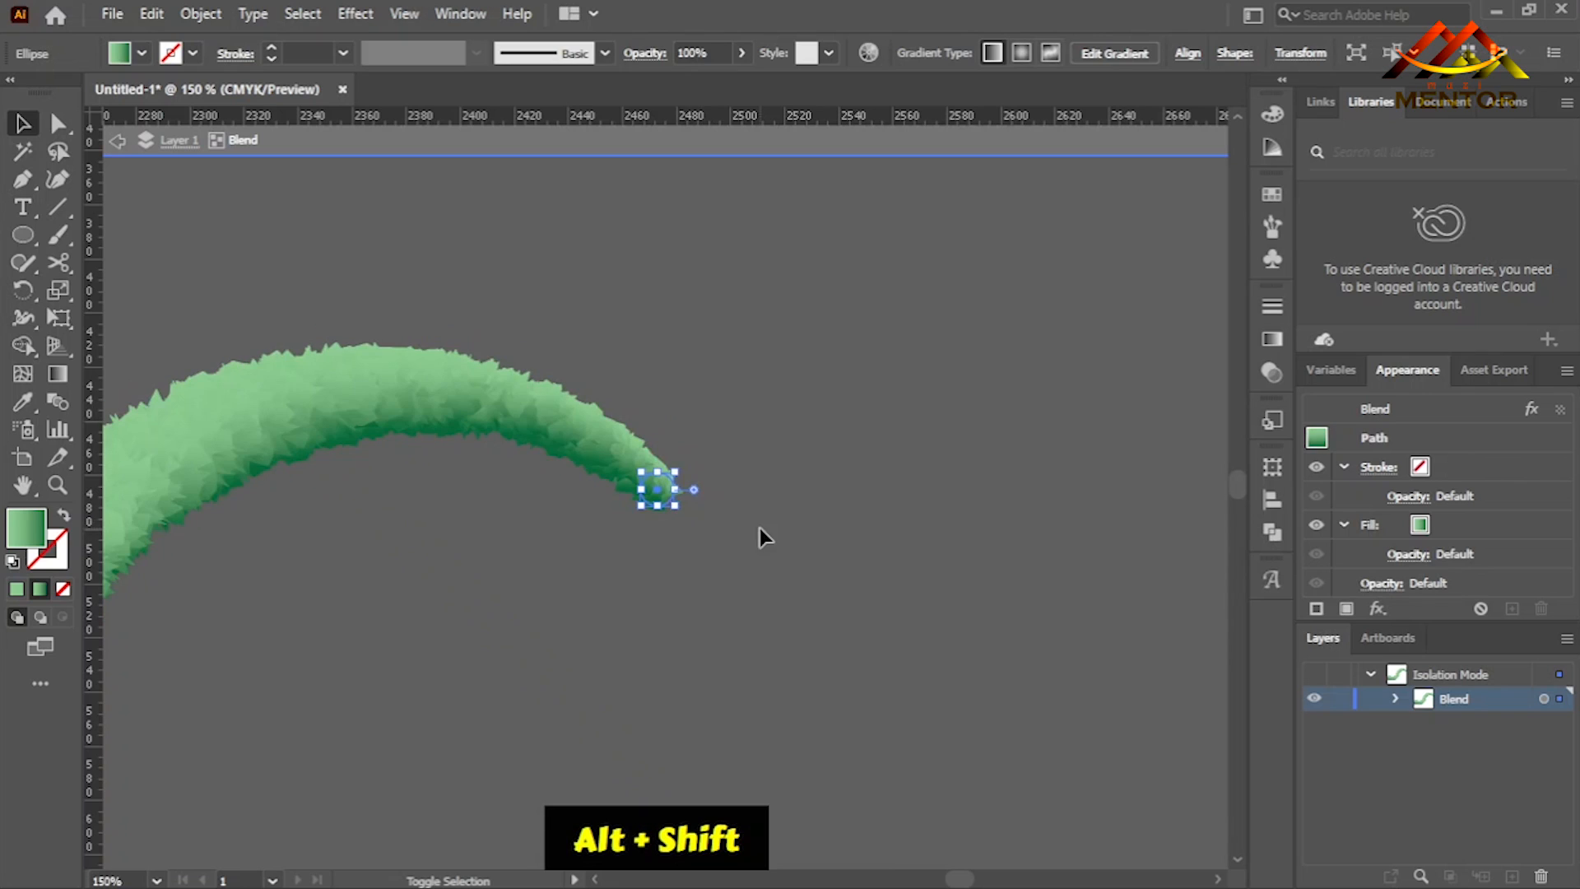
pyautogui.click(776, 517)
pyautogui.doubleClick(730, 542)
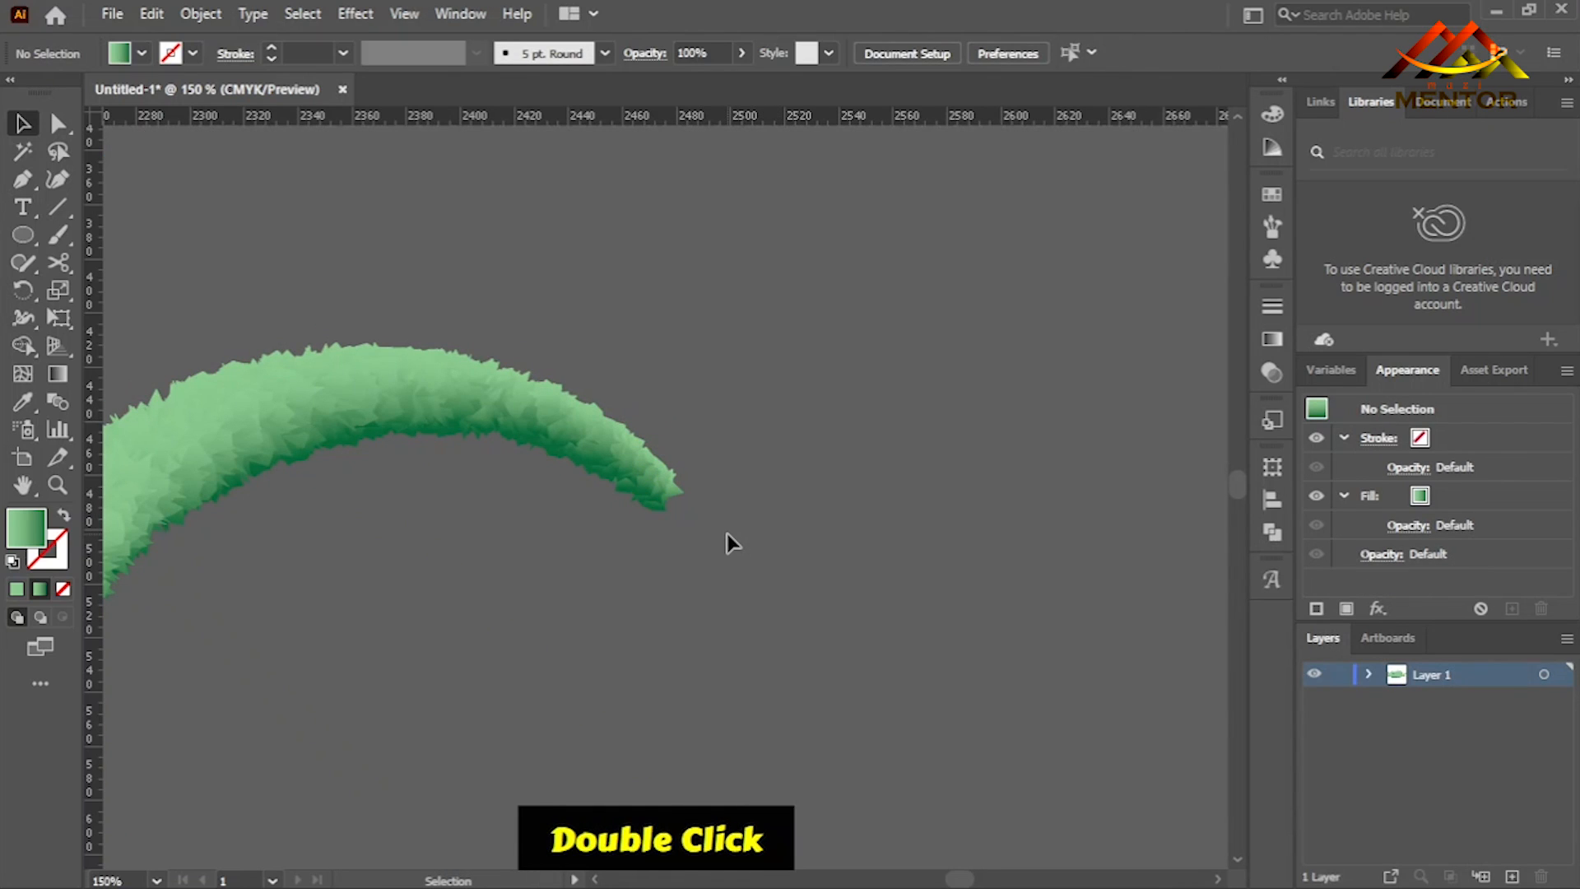
# - Move the tail onto the artboard so it emerges from behind the A's lower right corner and passes behind the T
pyautogui.hotkey('ctrl', '0')
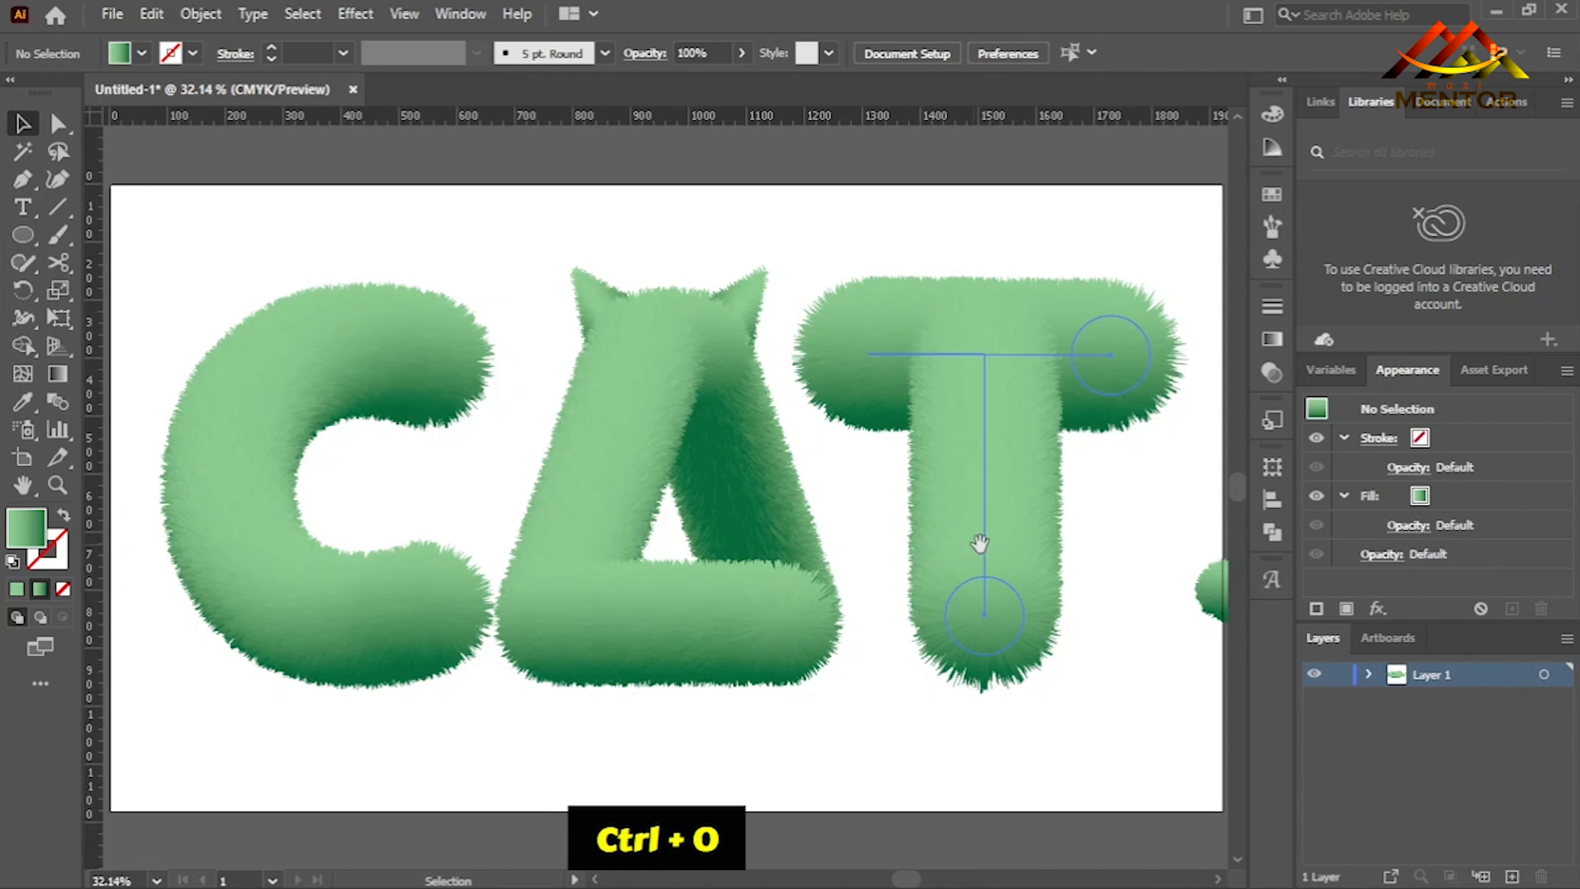
pyautogui.moveTo(973, 551); pyautogui.dragTo(872, 536)
pyautogui.click(1150, 601)
pyautogui.moveTo(1151, 601); pyautogui.dragTo(655, 634)
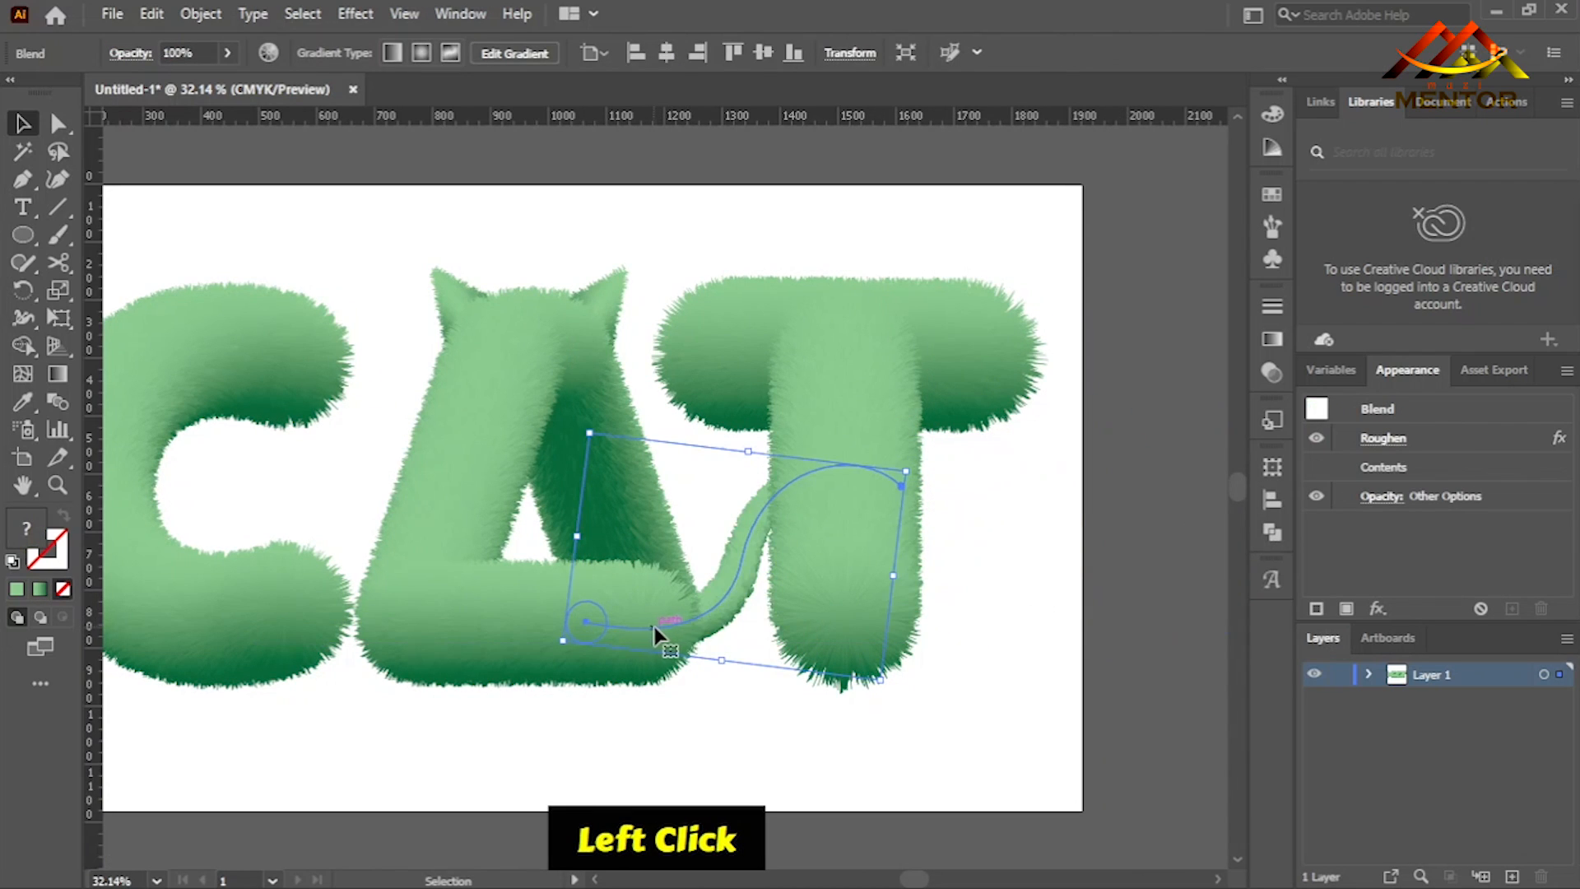
pyautogui.moveTo(731, 589); pyautogui.dragTo(772, 586)
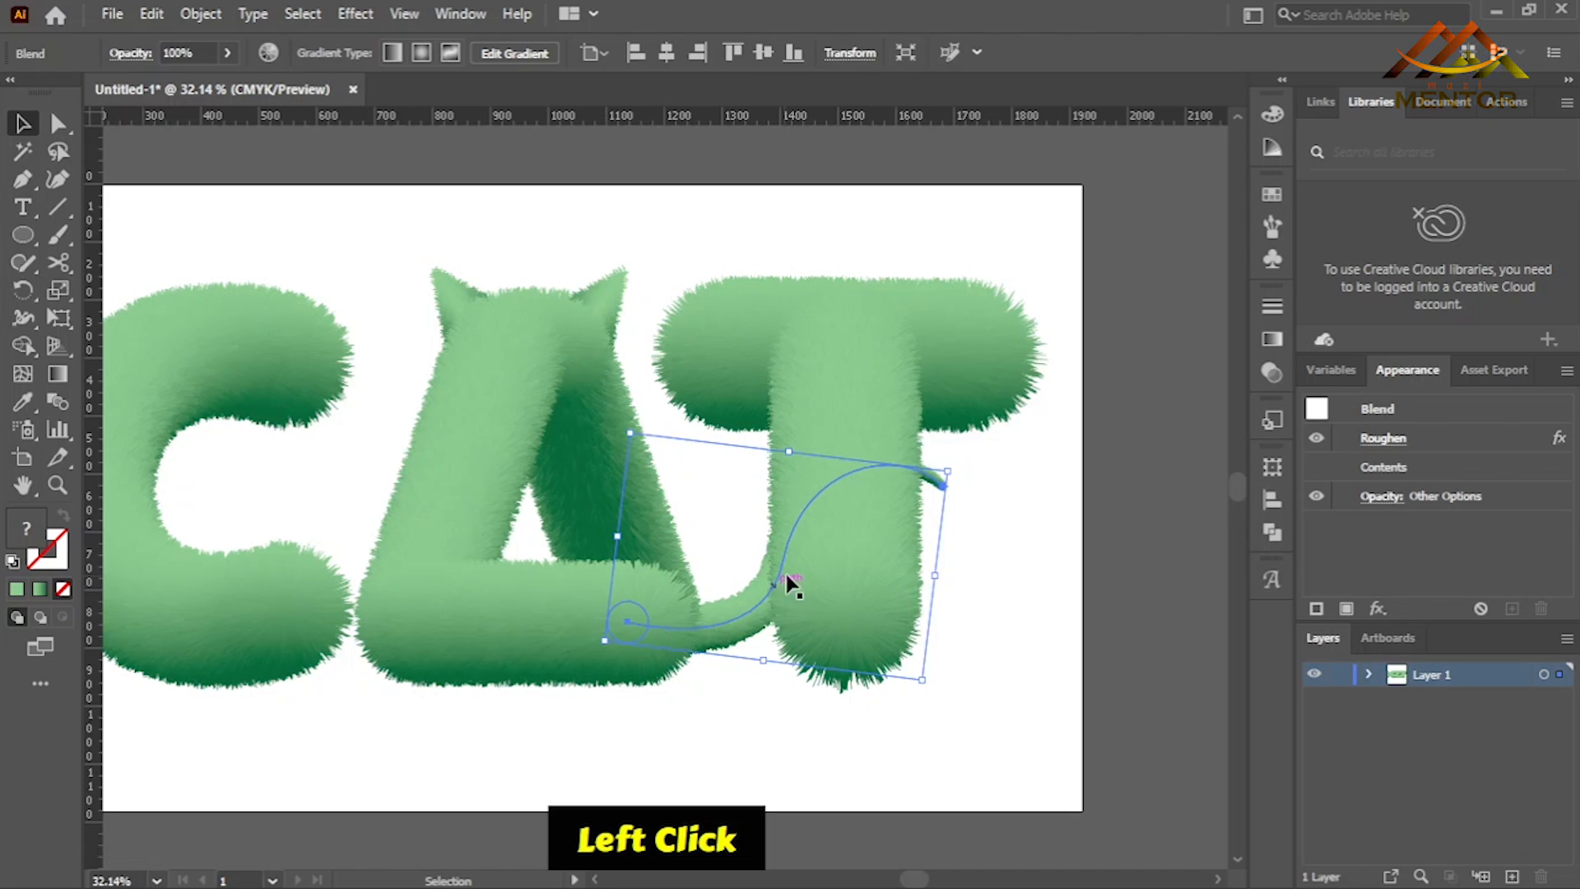
# - Inside the tail blend, set the gradient midpoint of the thick end's circle to about 34.92% to darken it
pyautogui.doubleClick(737, 621)
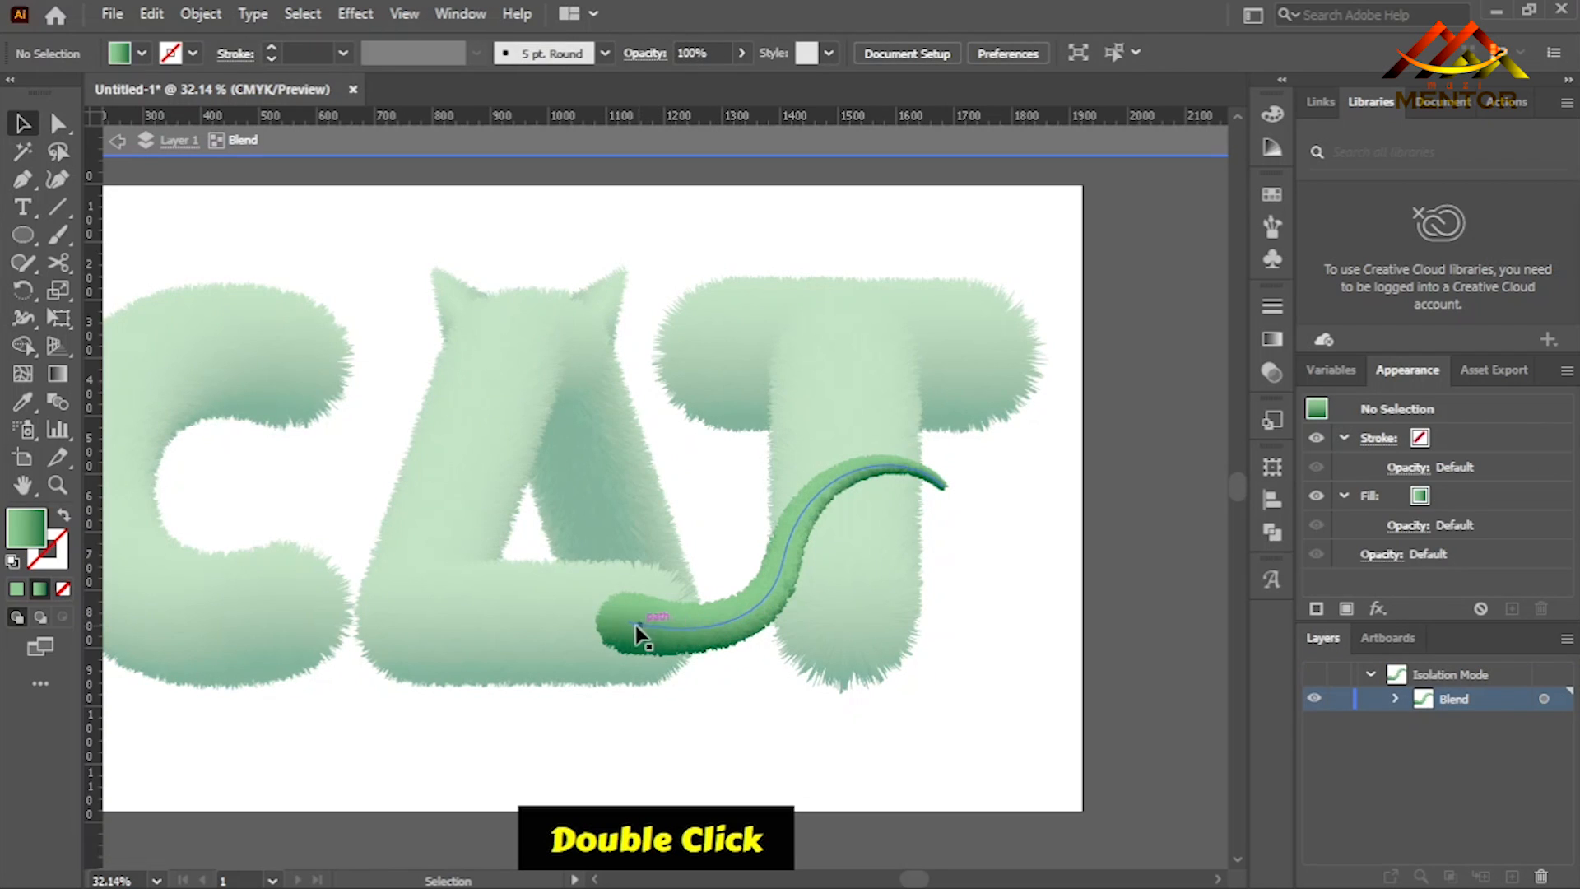
pyautogui.click(632, 641)
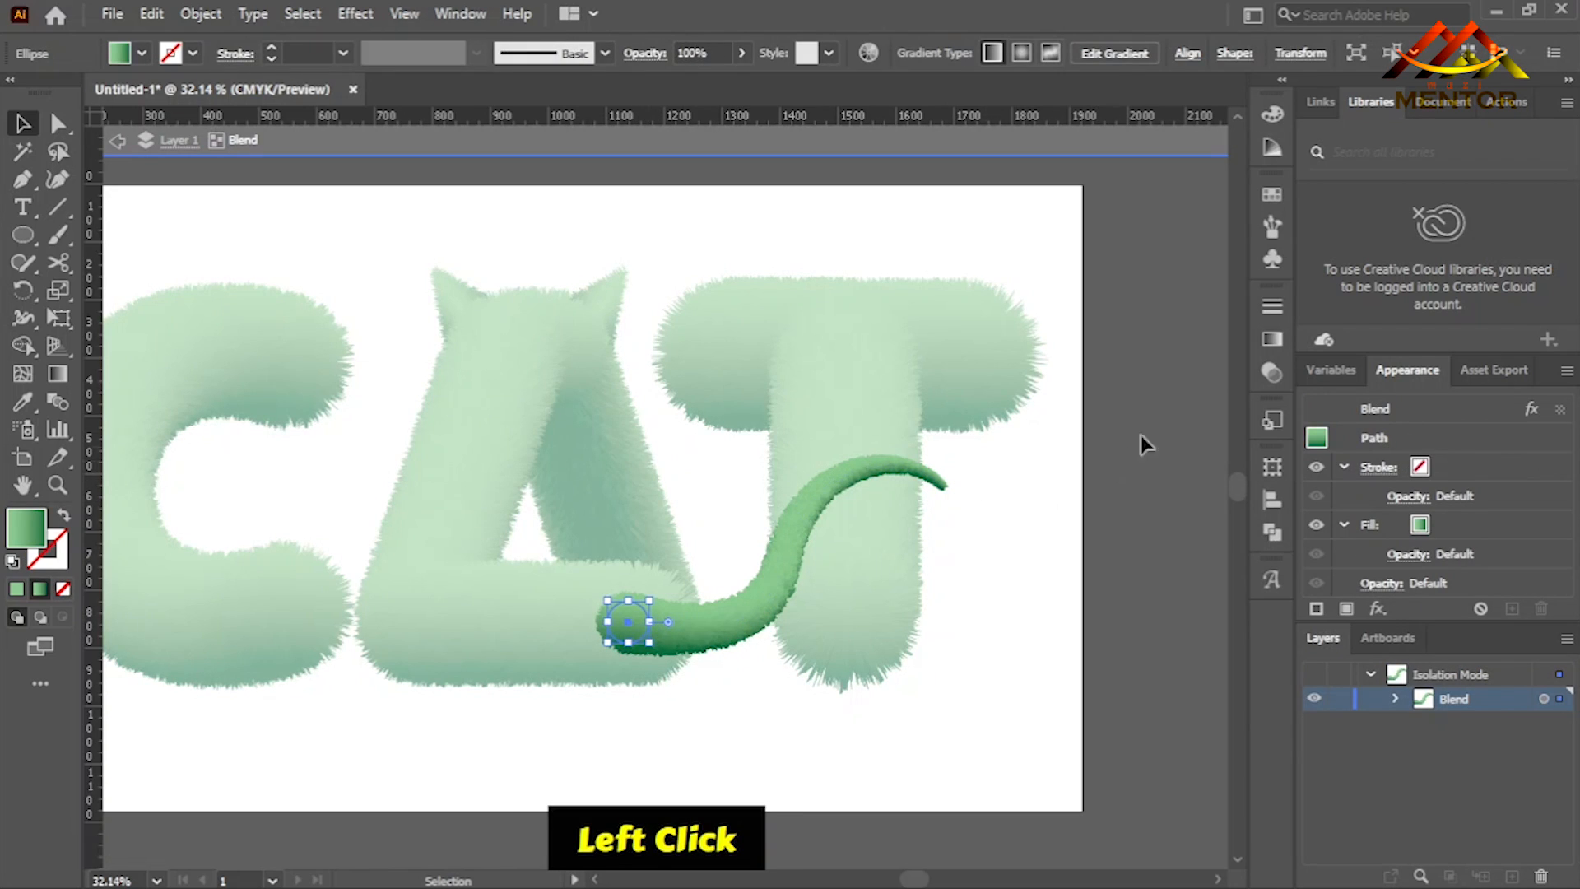
pyautogui.click(1271, 337)
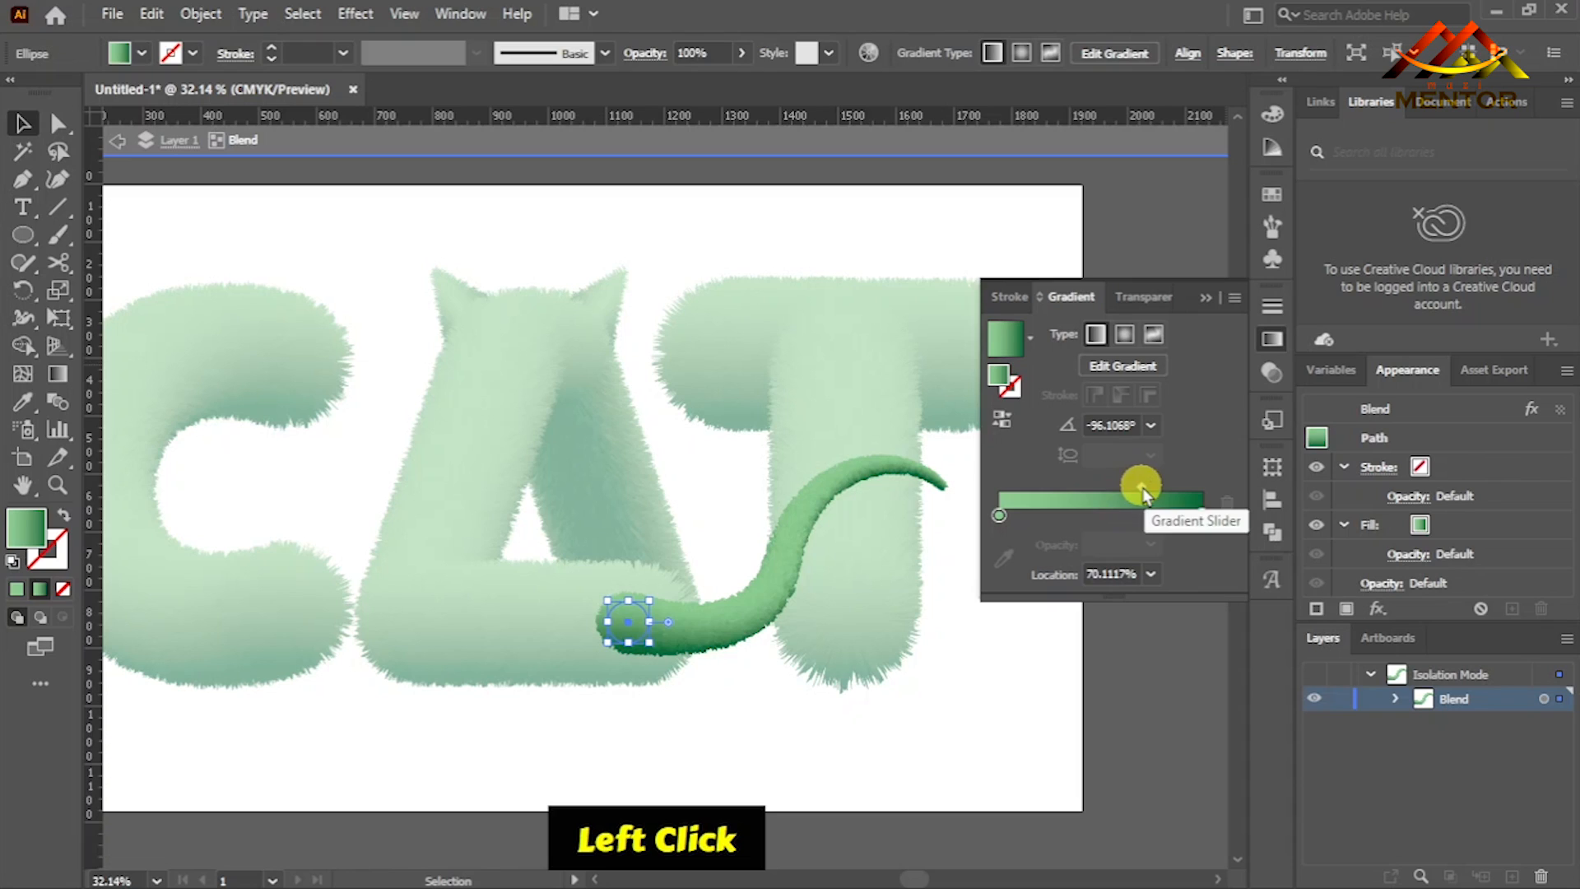
pyautogui.click(1112, 490)
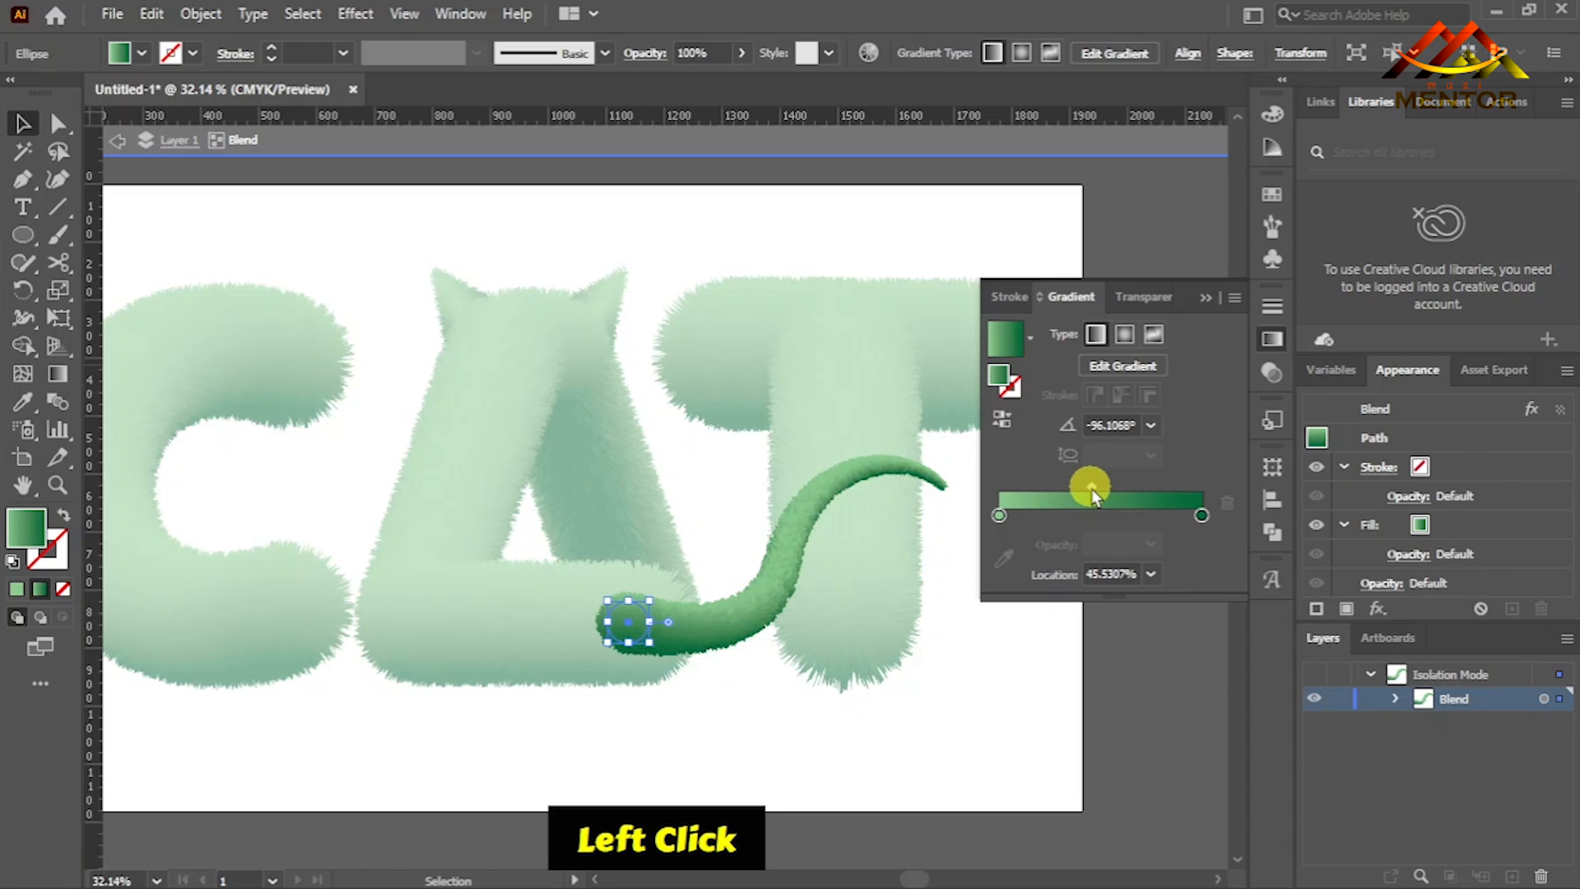
pyautogui.moveTo(1078, 487); pyautogui.dragTo(1070, 487)
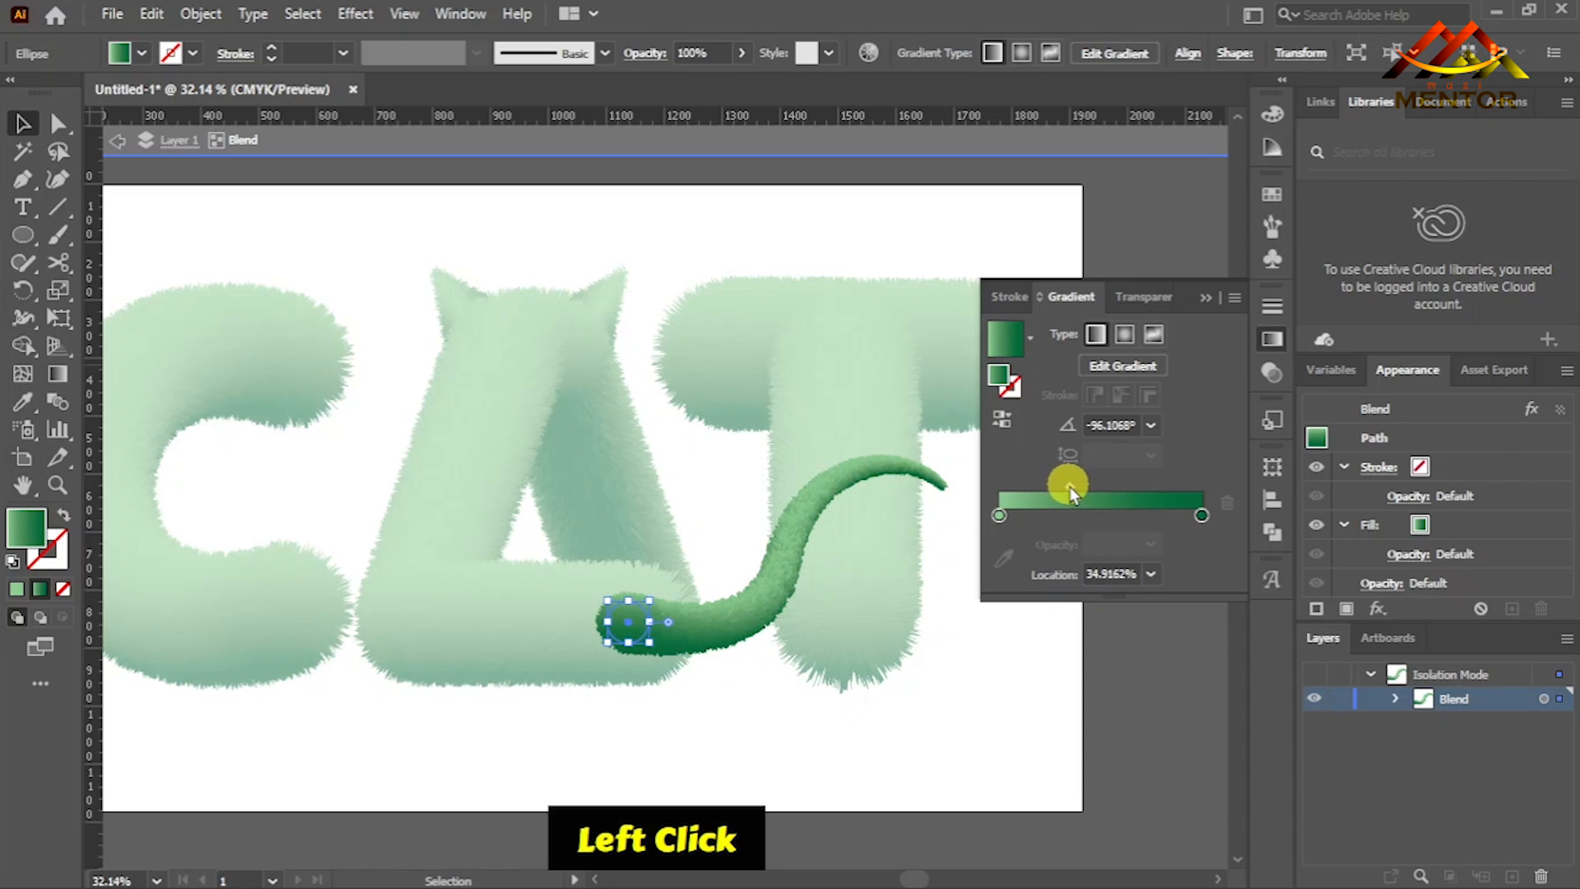
# - Set the gradient midpoint of the tail tip's circle to about 79.61%, leave isolation mode, and select all the furry lettering
pyautogui.click(944, 487)
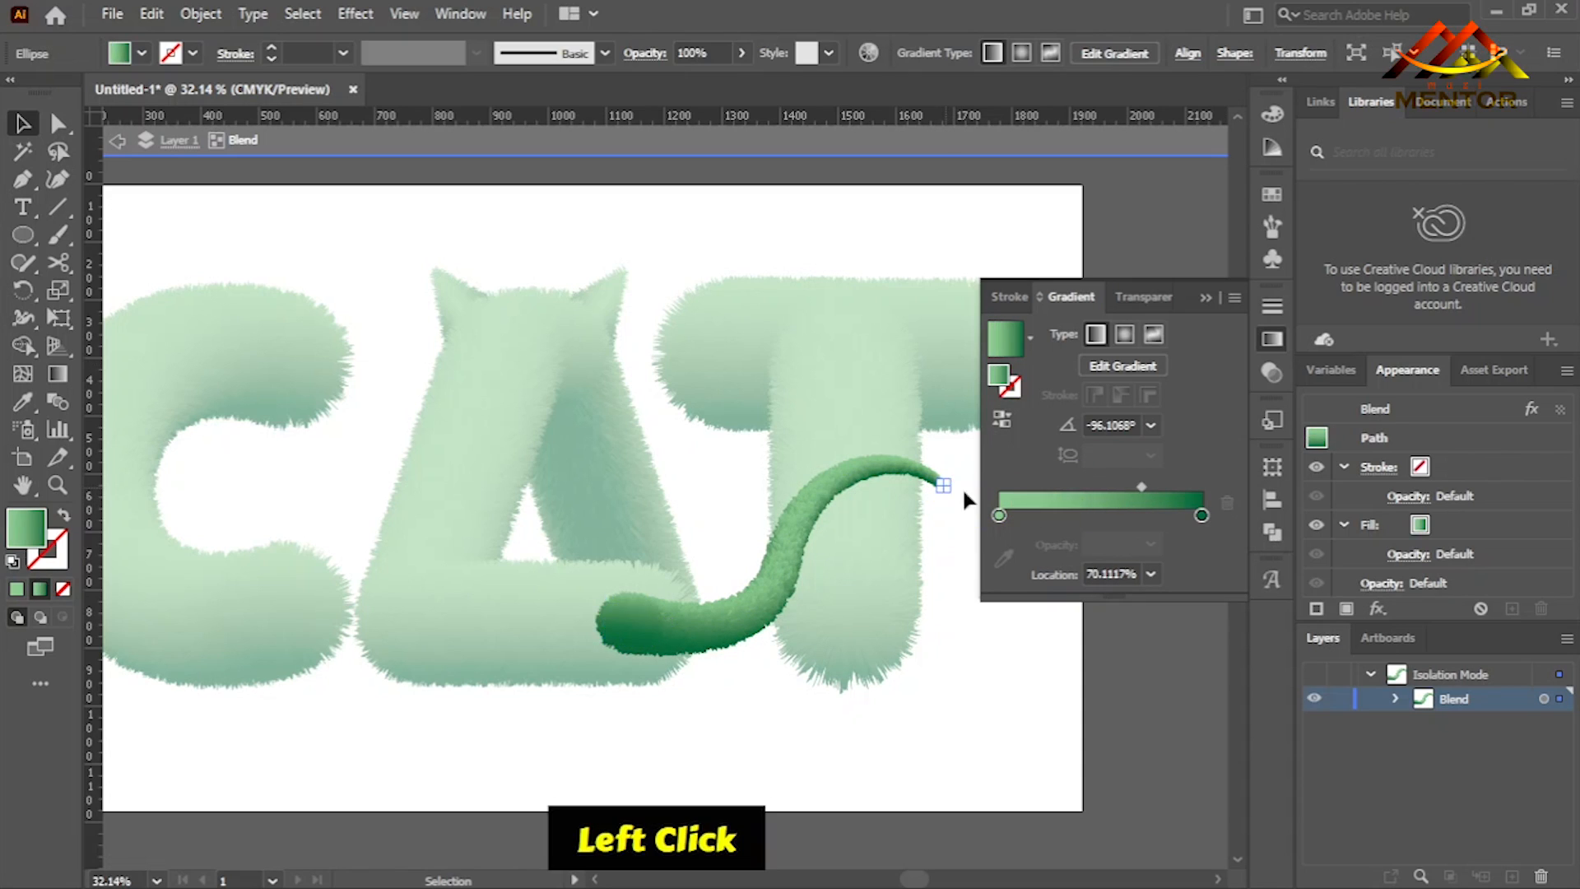
pyautogui.moveTo(1143, 486); pyautogui.dragTo(1164, 486)
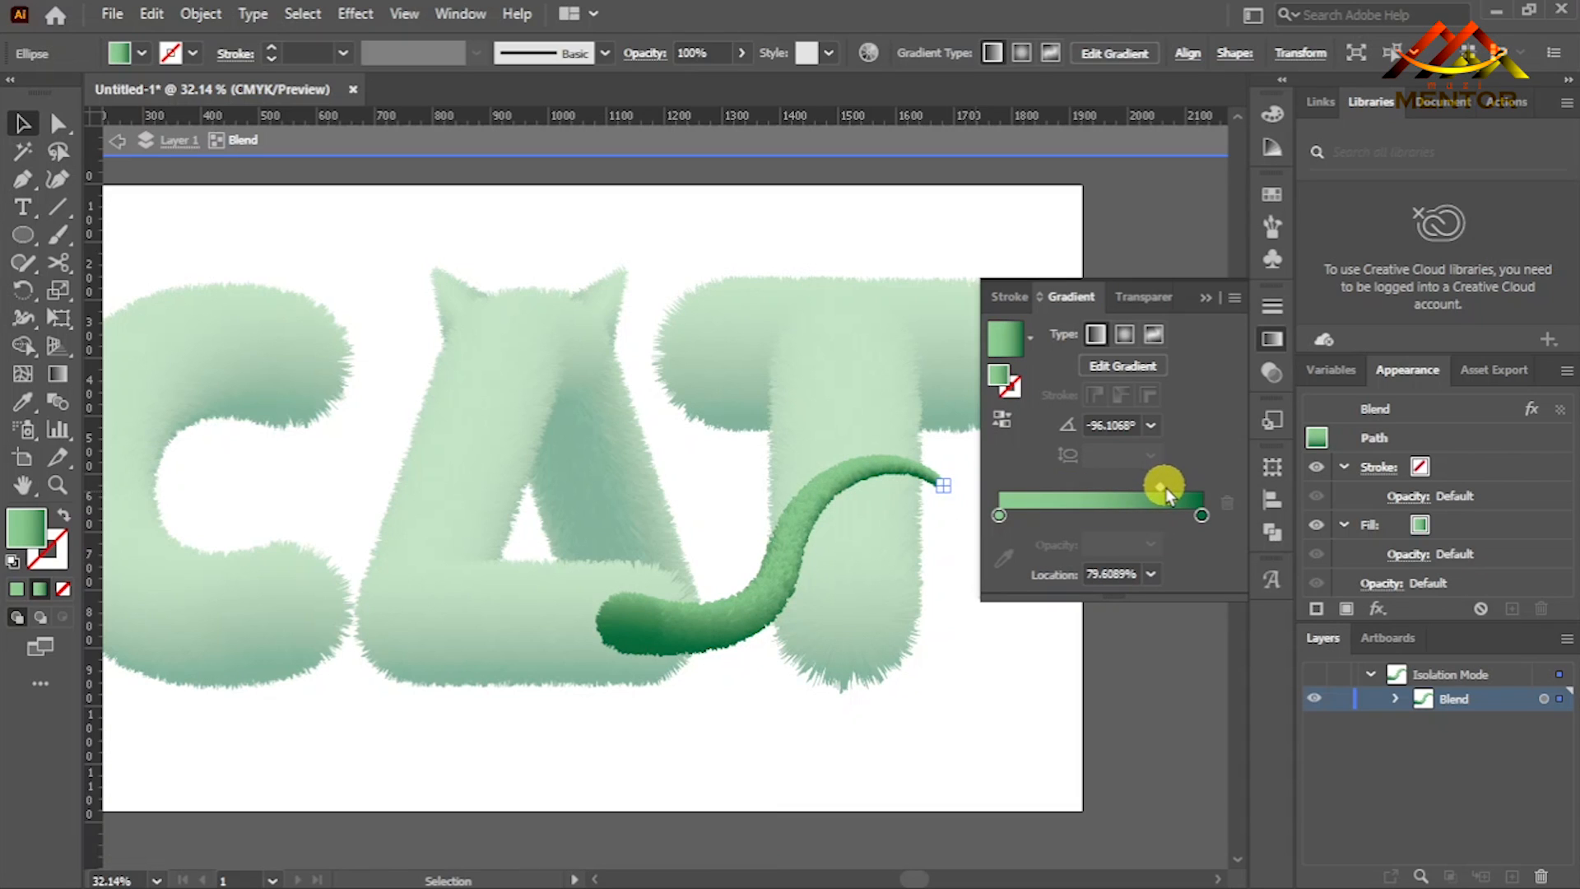
pyautogui.click(1207, 297)
pyautogui.doubleClick(1104, 483)
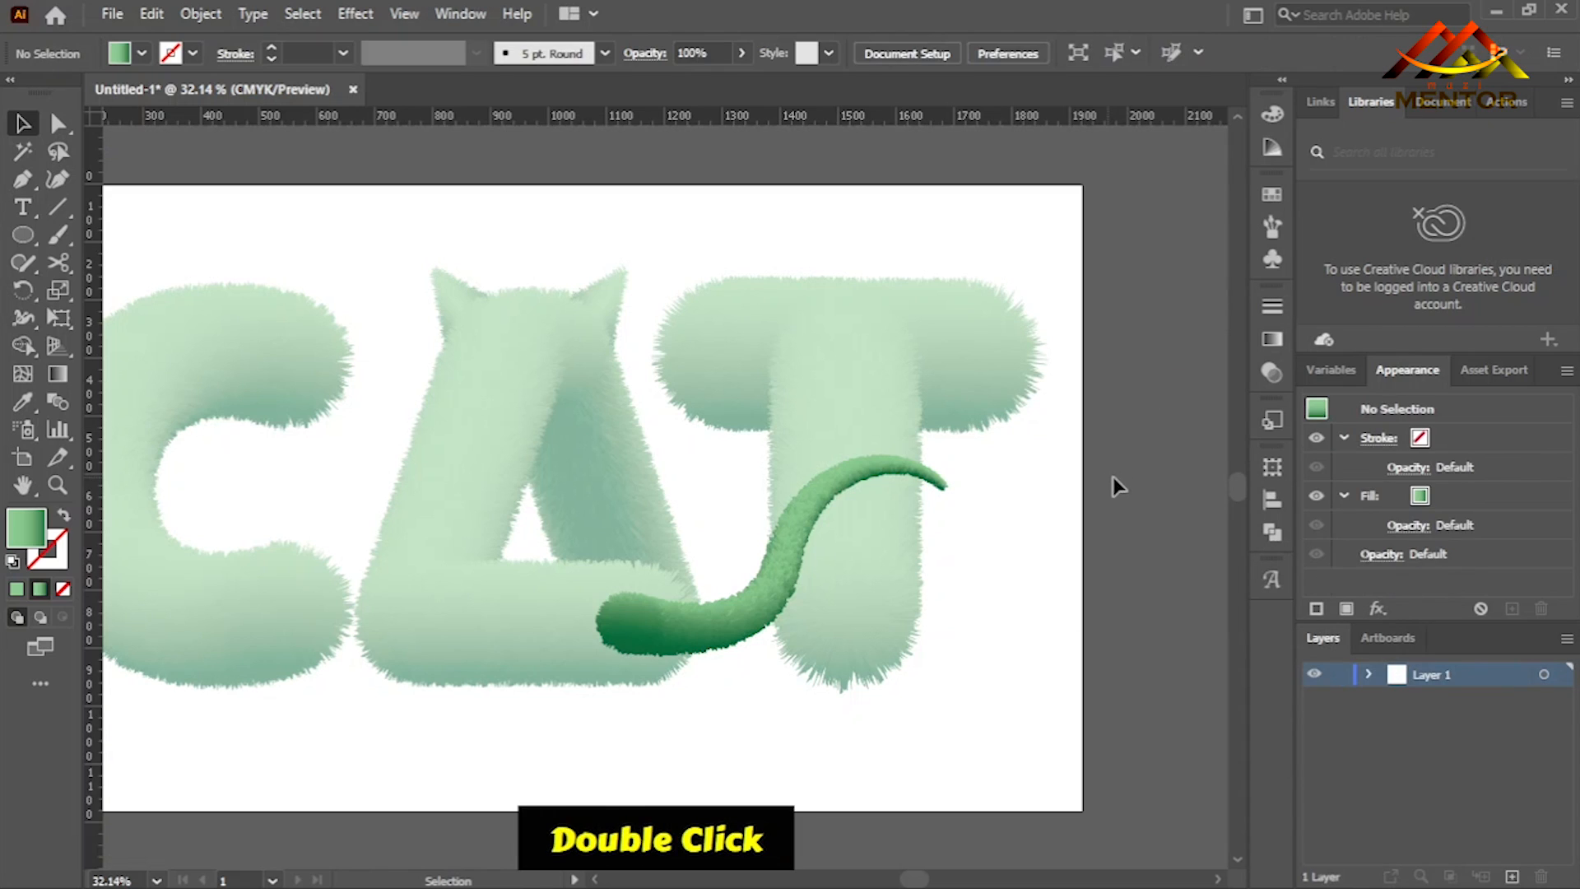
pyautogui.press('ctrl')
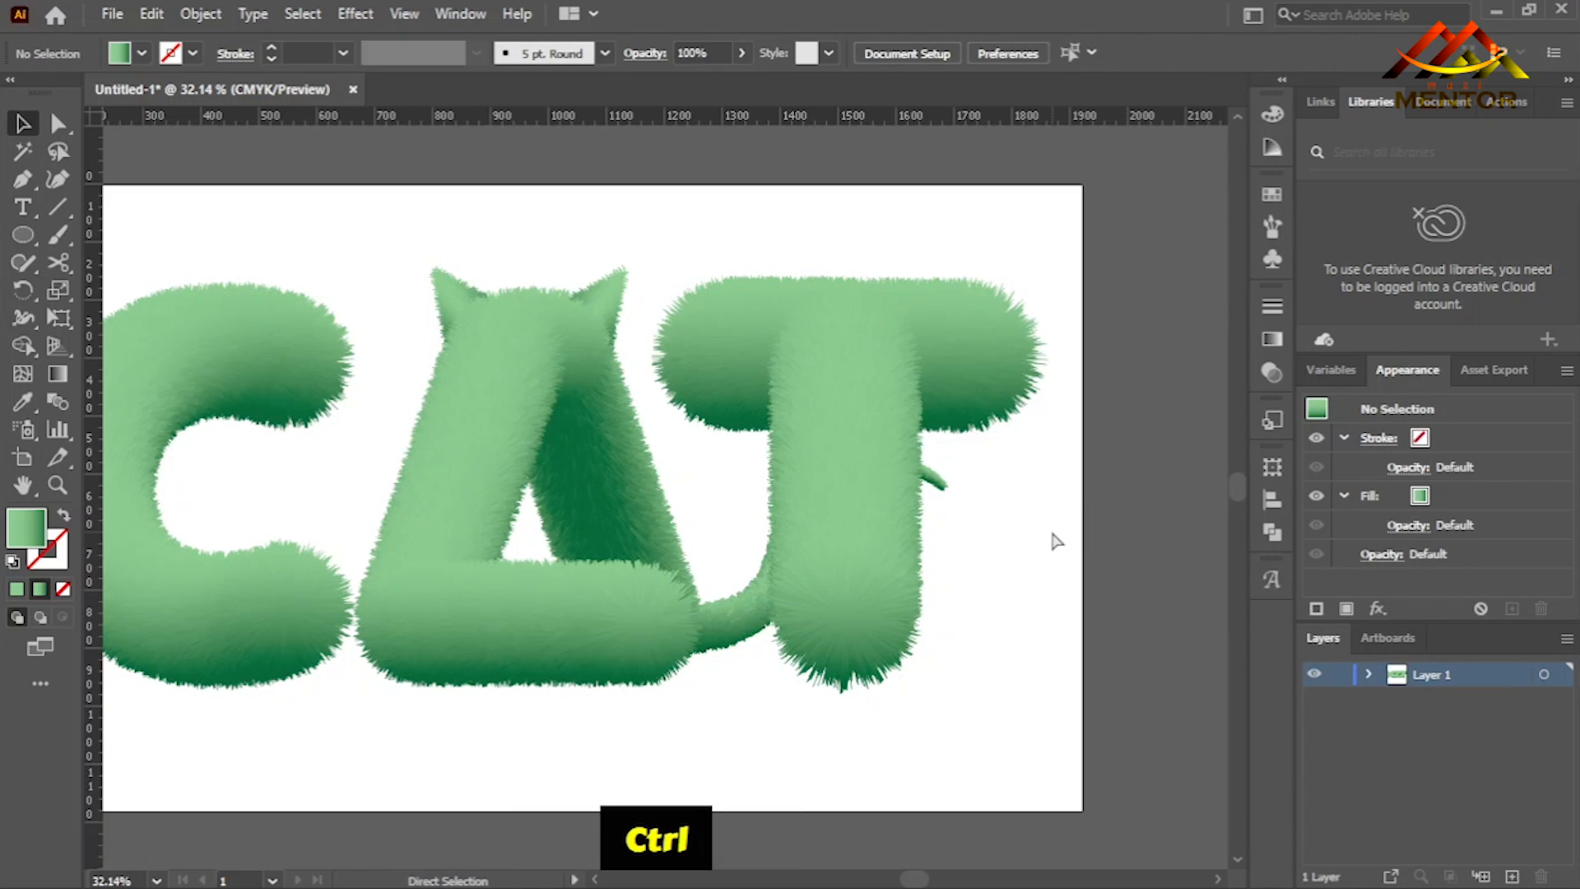
pyautogui.hotkey('ctrl', '0')
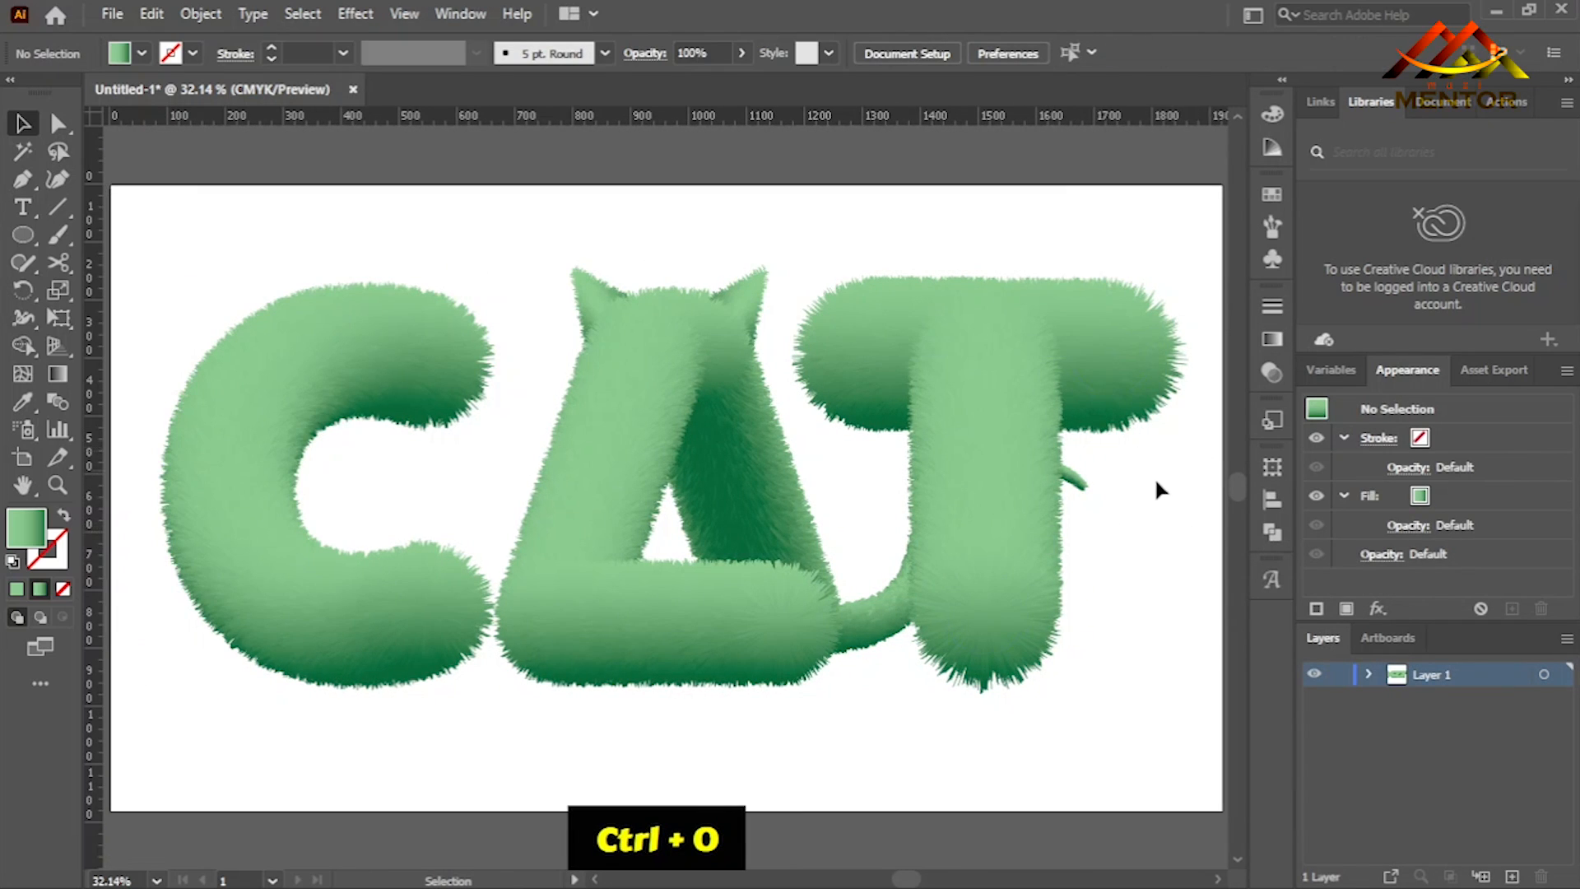
pyautogui.click(1083, 635)
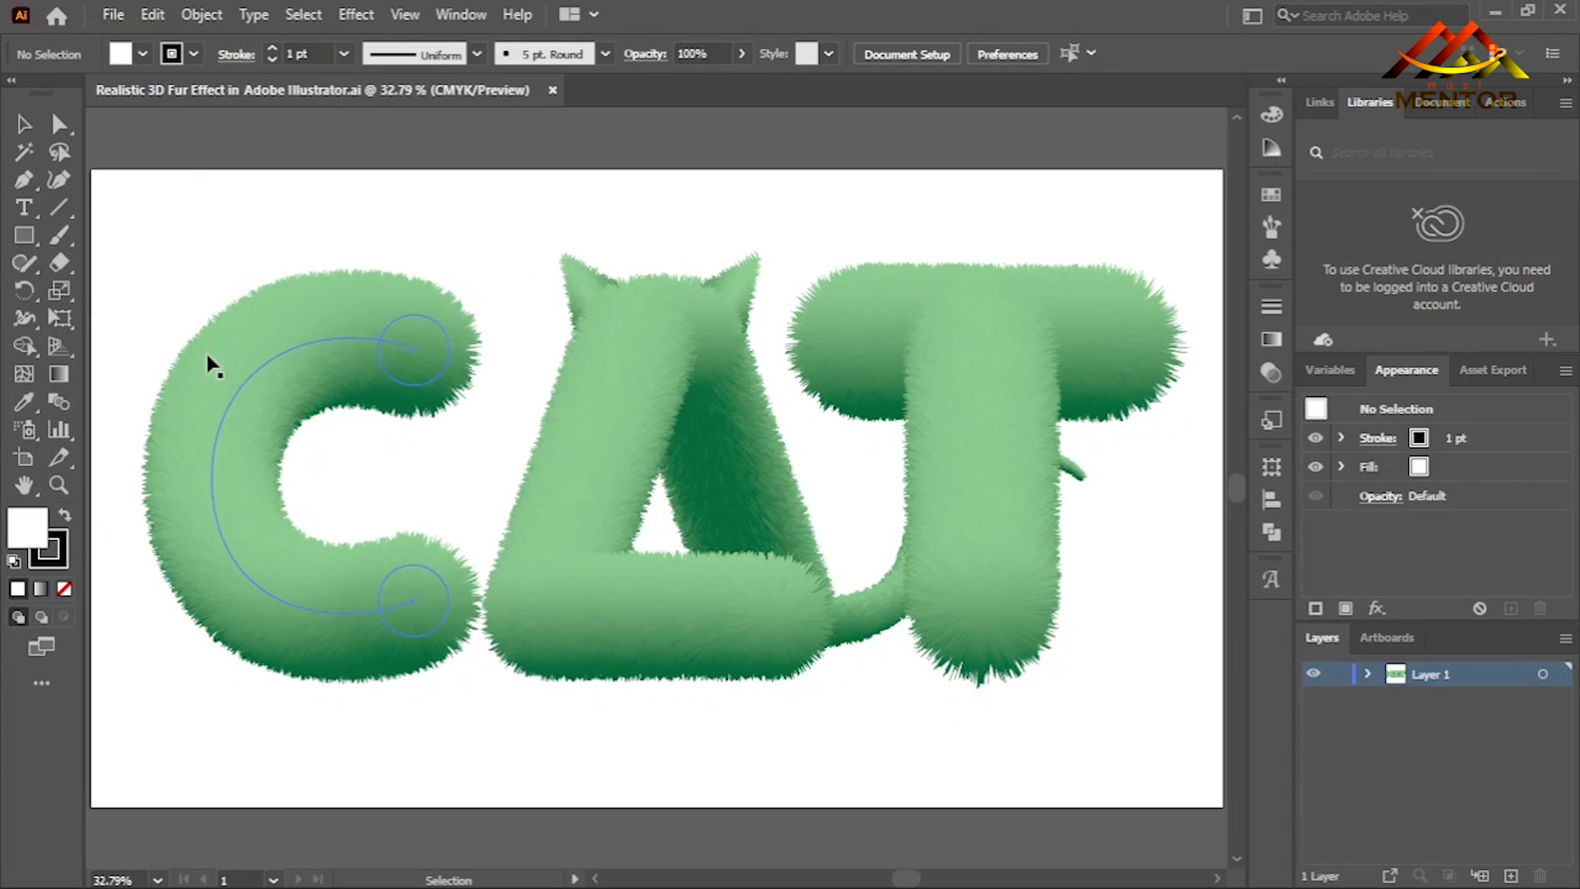
# - Draw a large perfect circle with the Ellipse tool over the upper part of the C
pyautogui.rightClick(24, 235)
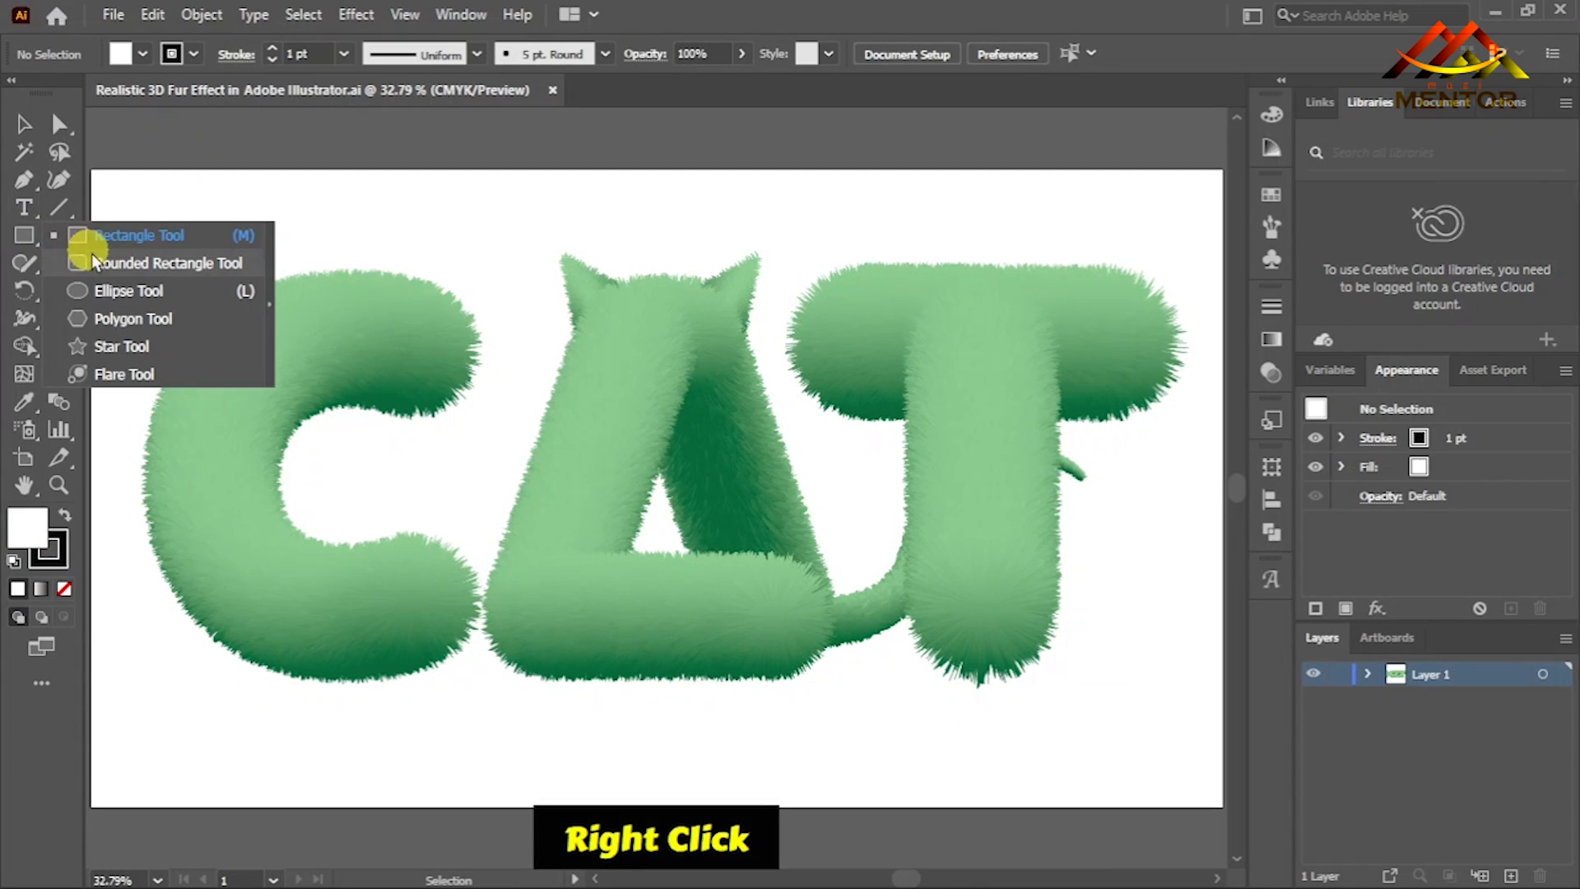
pyautogui.click(116, 294)
pyautogui.moveTo(189, 223); pyautogui.dragTo(433, 336)
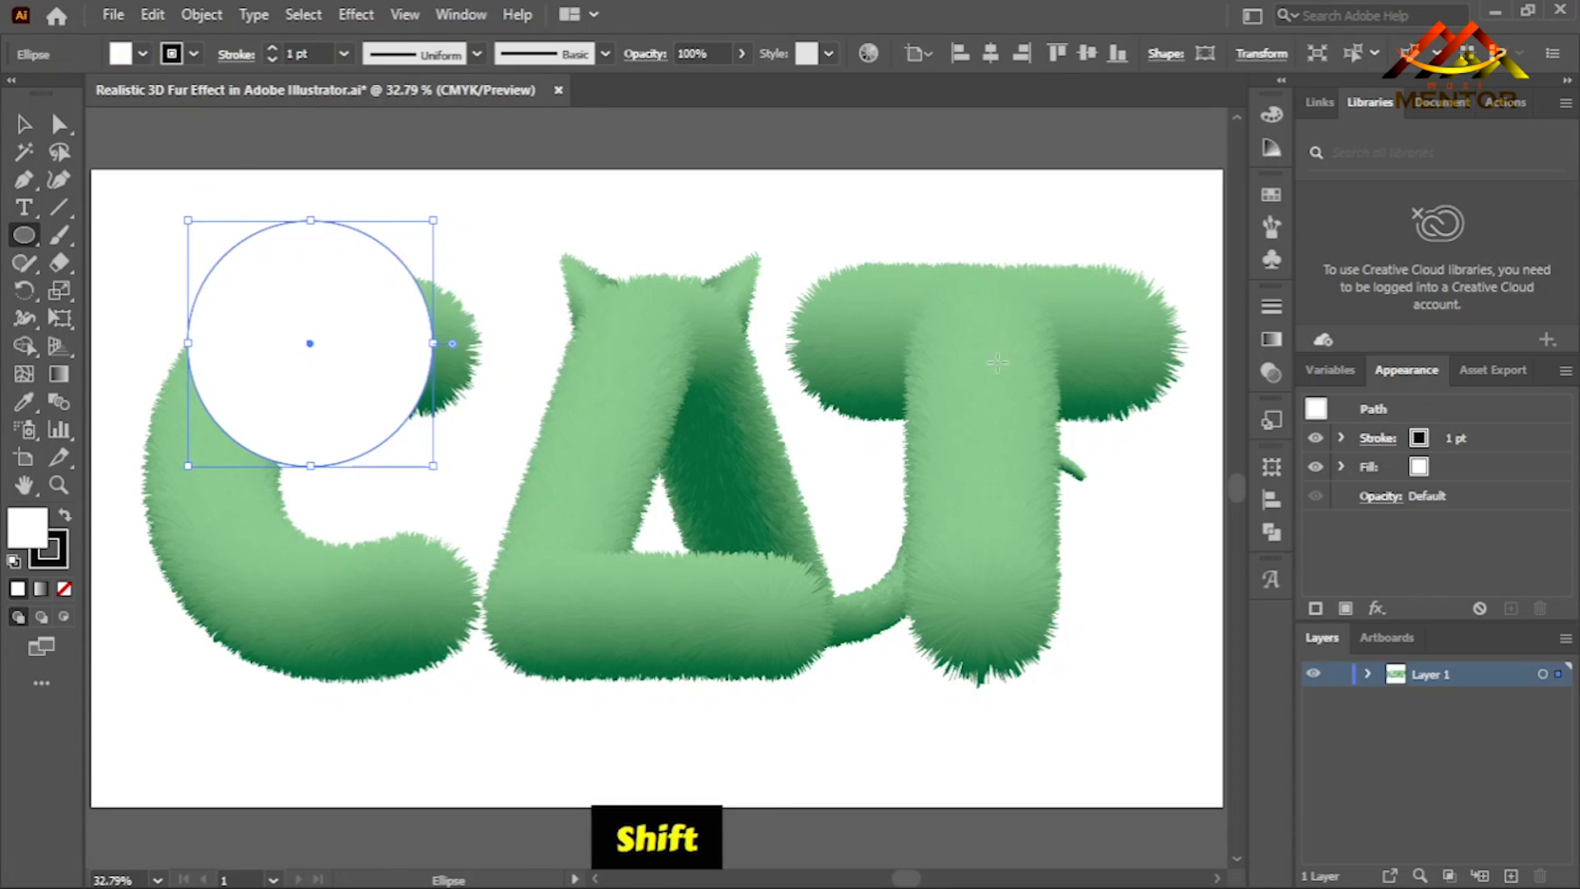
# - Fill the circle with the Super Soft Black Vignette gradient and reverse it so the black lies at the centre
pyautogui.click(1274, 340)
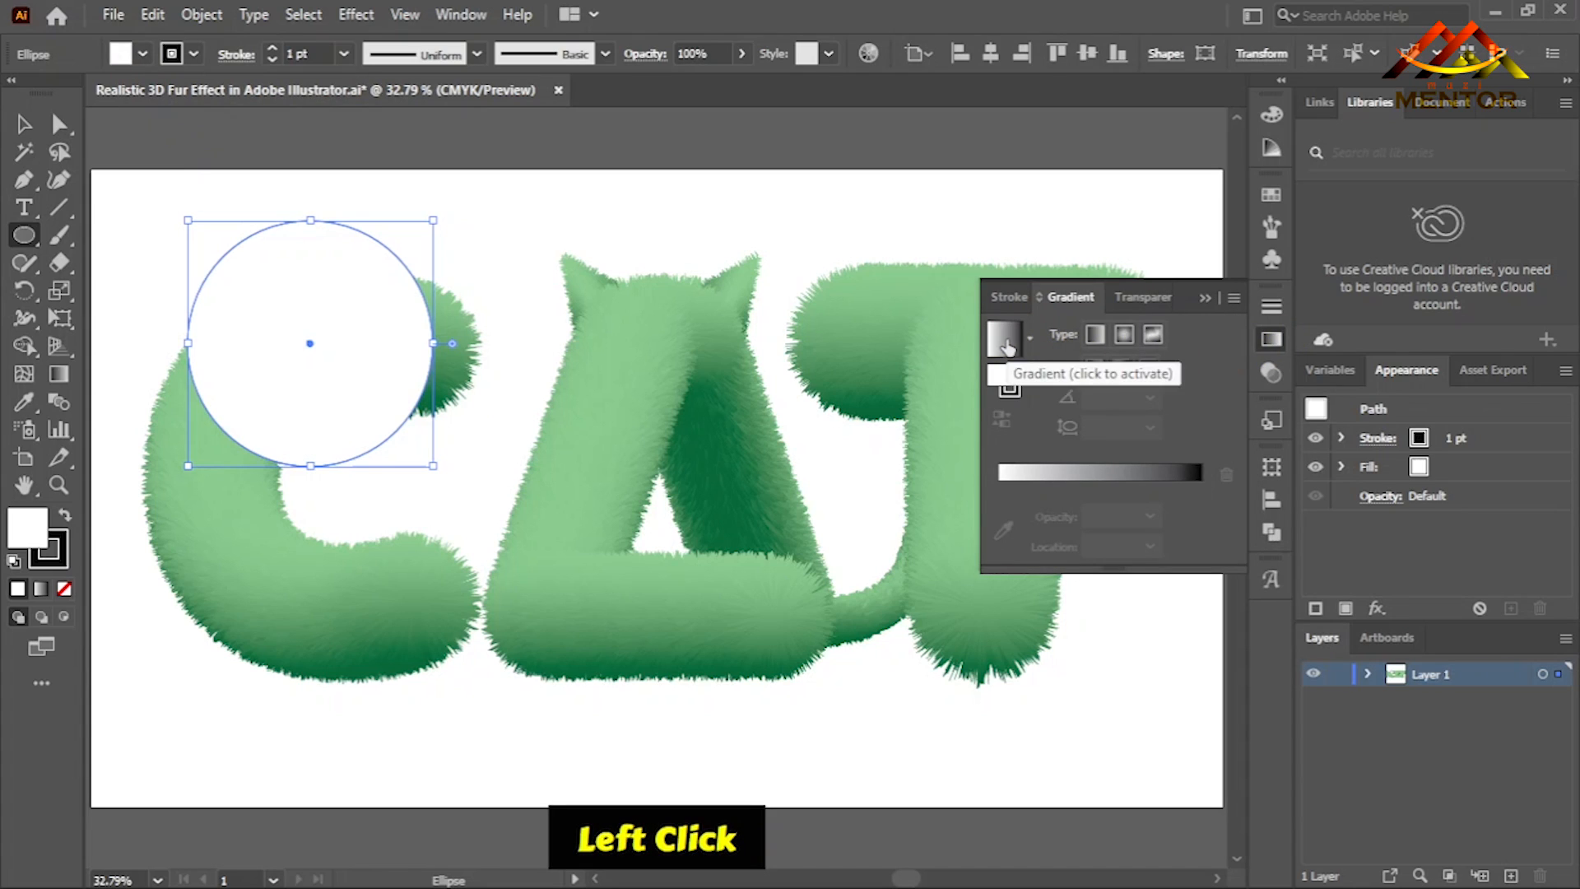
pyautogui.click(1003, 337)
pyautogui.click(1030, 339)
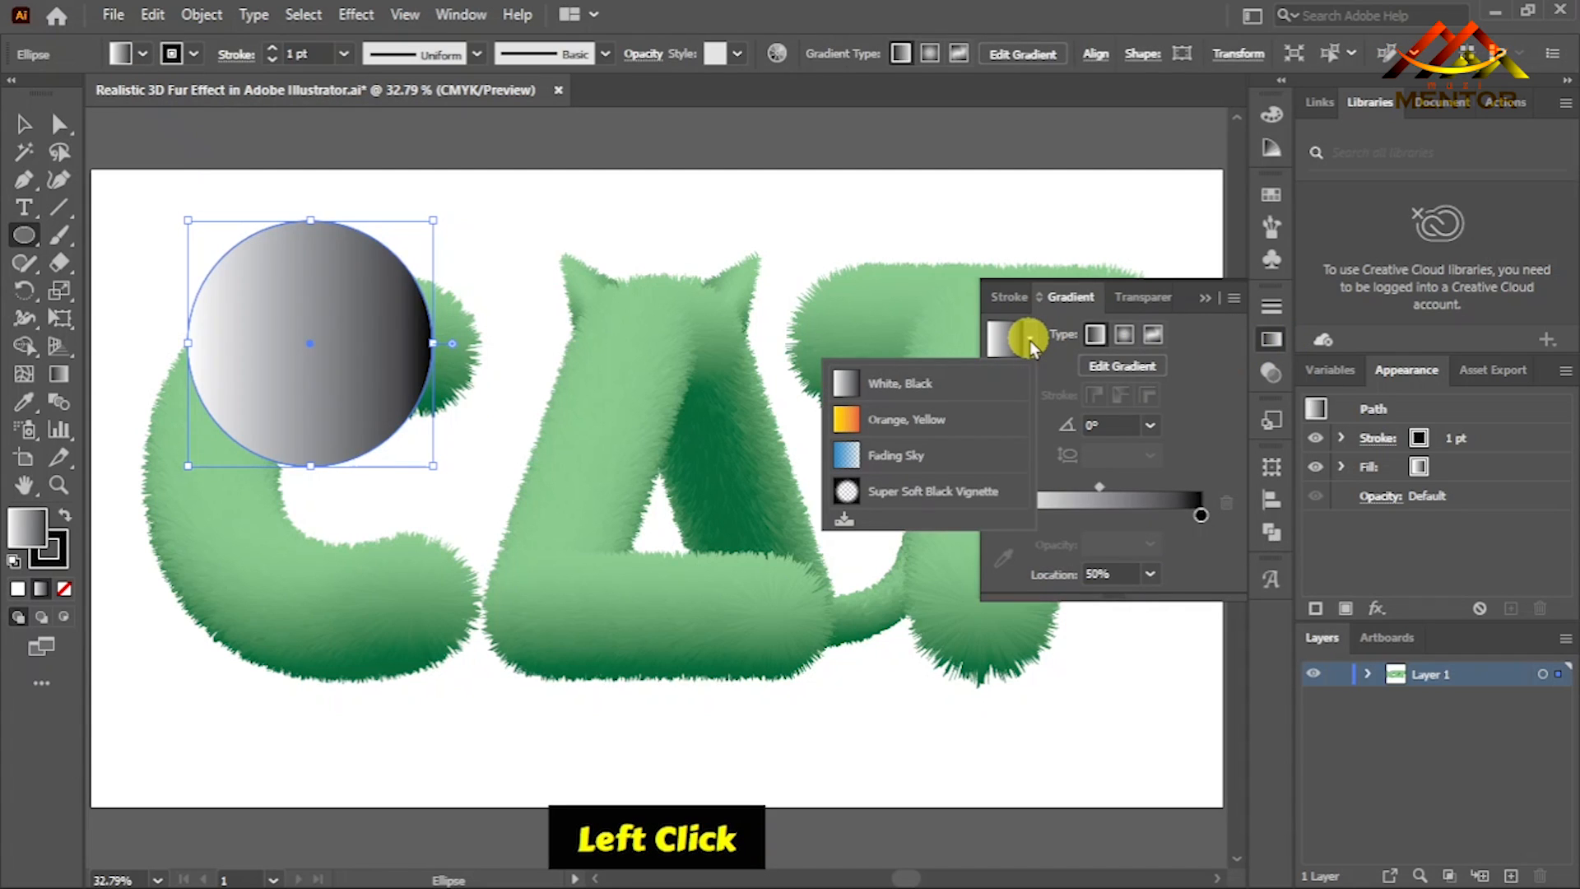
pyautogui.click(974, 494)
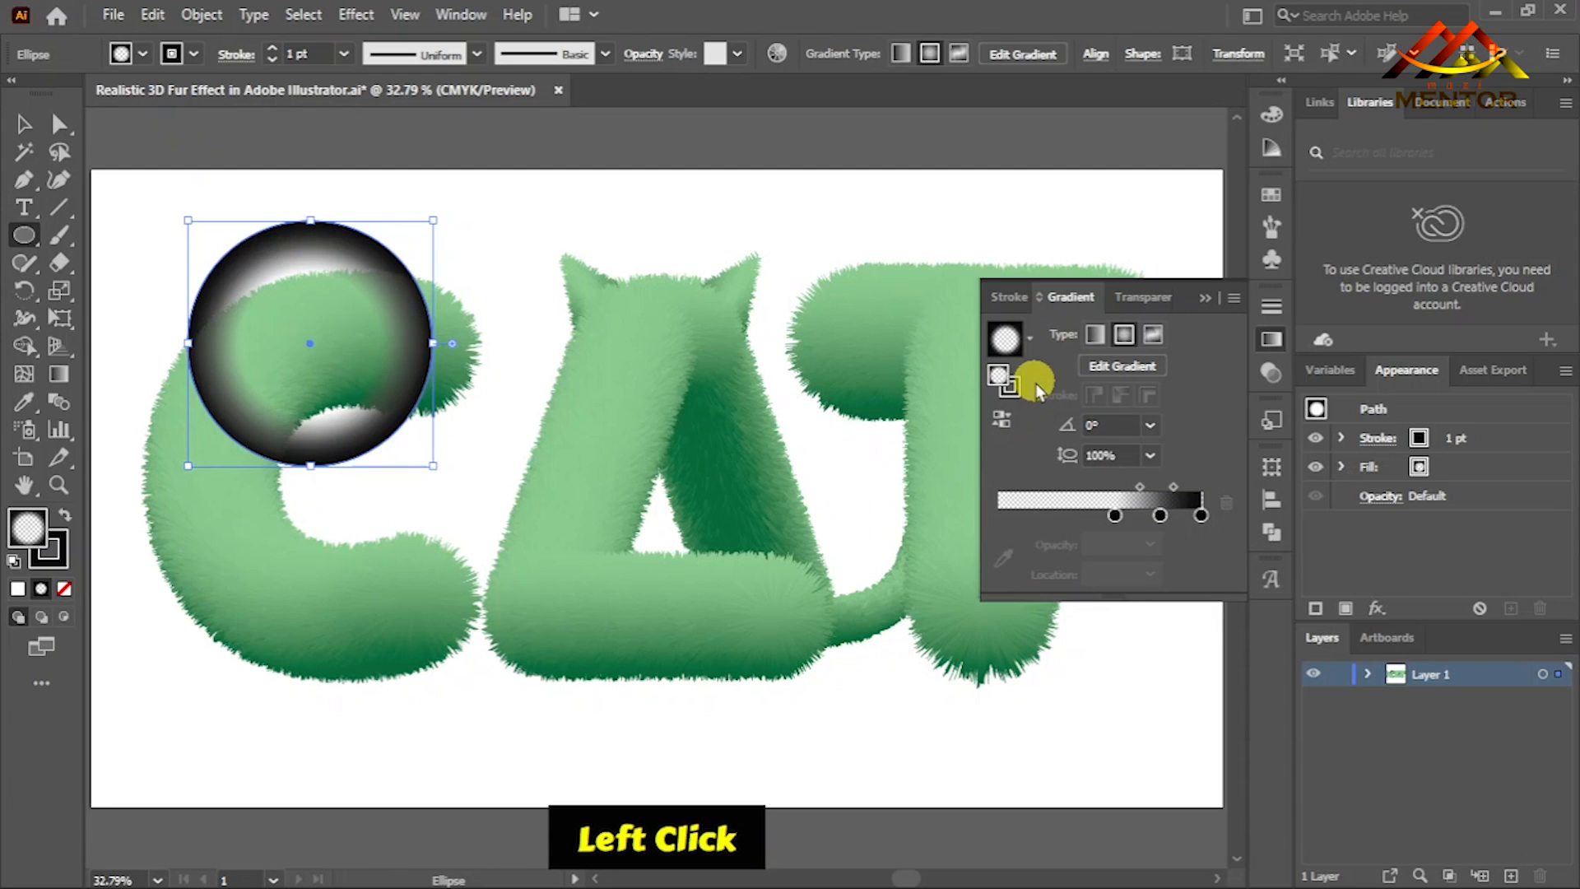
pyautogui.click(1016, 420)
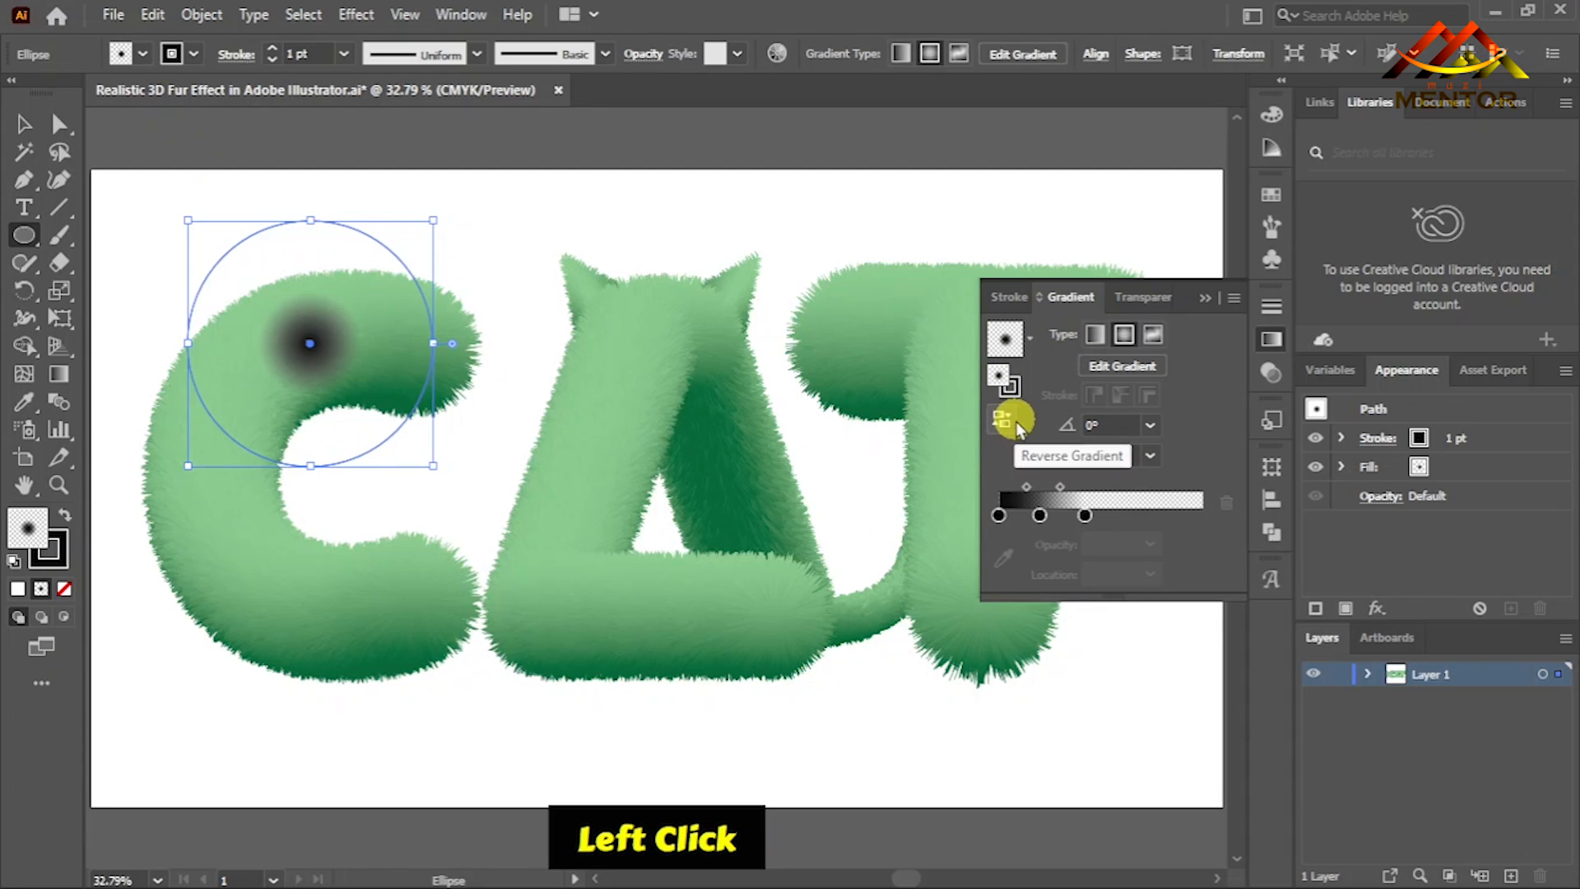
# - Reduce the circle's gradient to two stops, black to transparent across the full radius, with the midpoint at about 48.32%
pyautogui.moveTo(1085, 516); pyautogui.dragTo(1061, 550)
pyautogui.moveTo(1137, 487); pyautogui.dragTo(1101, 494)
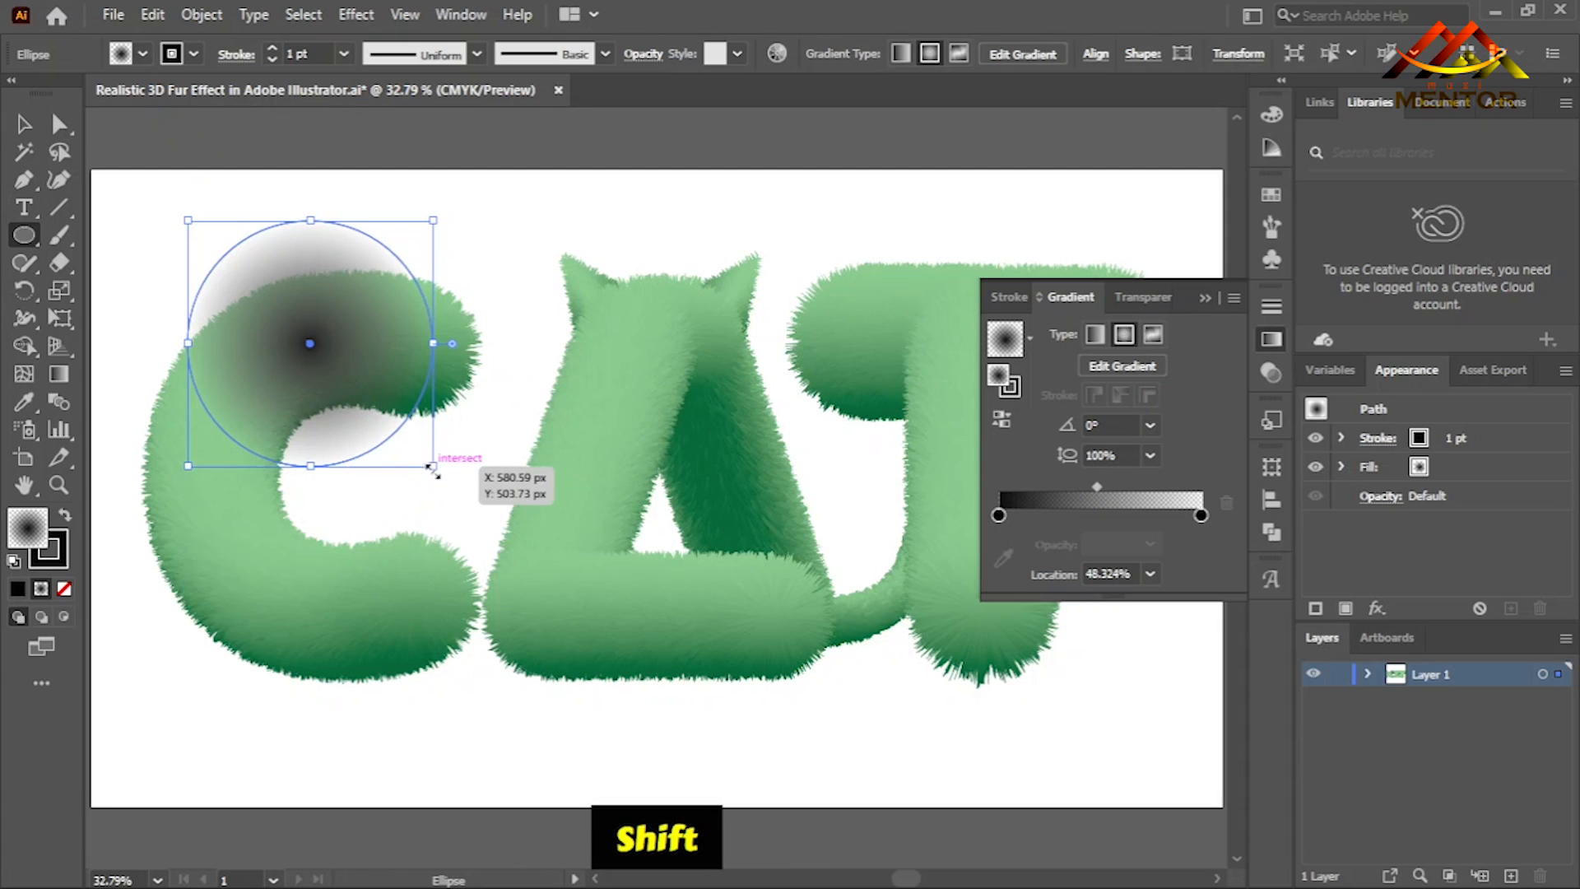
pyautogui.keyDown('shift'); pyautogui.click(484, 477); pyautogui.keyUp('shift')
pyautogui.click(845, 495)
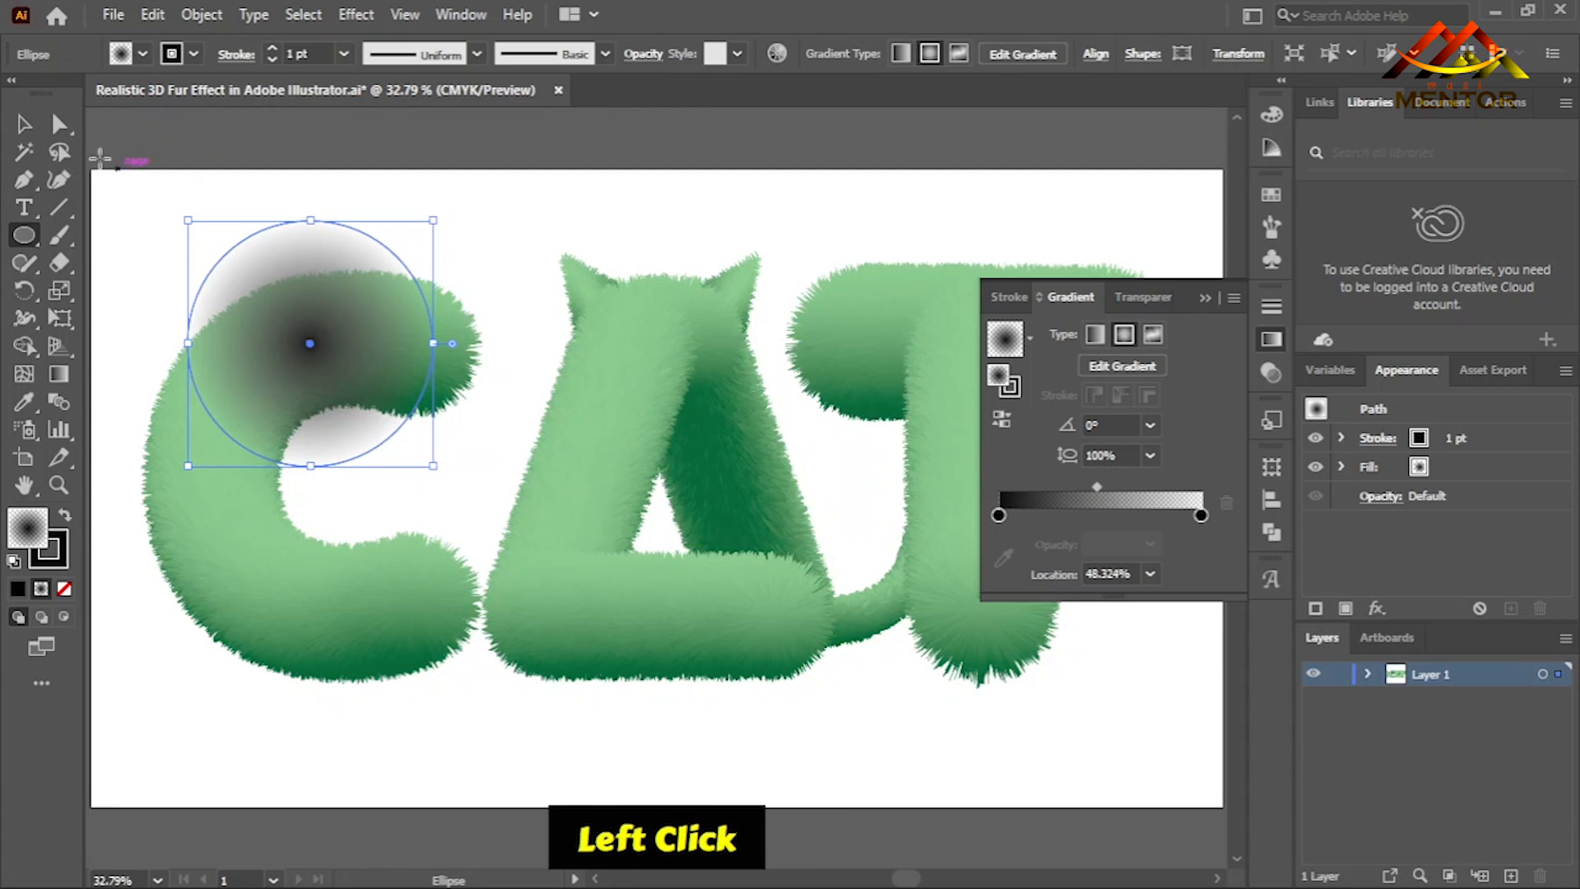
# - Enlarge the gradient circle, flatten it into a thin shadow ellipse at the base of the C, and widen it on both sides
pyautogui.click(23, 124)
pyautogui.moveTo(433, 466); pyautogui.dragTo(487, 519)
pyautogui.moveTo(336, 220); pyautogui.dragTo(334, 690)
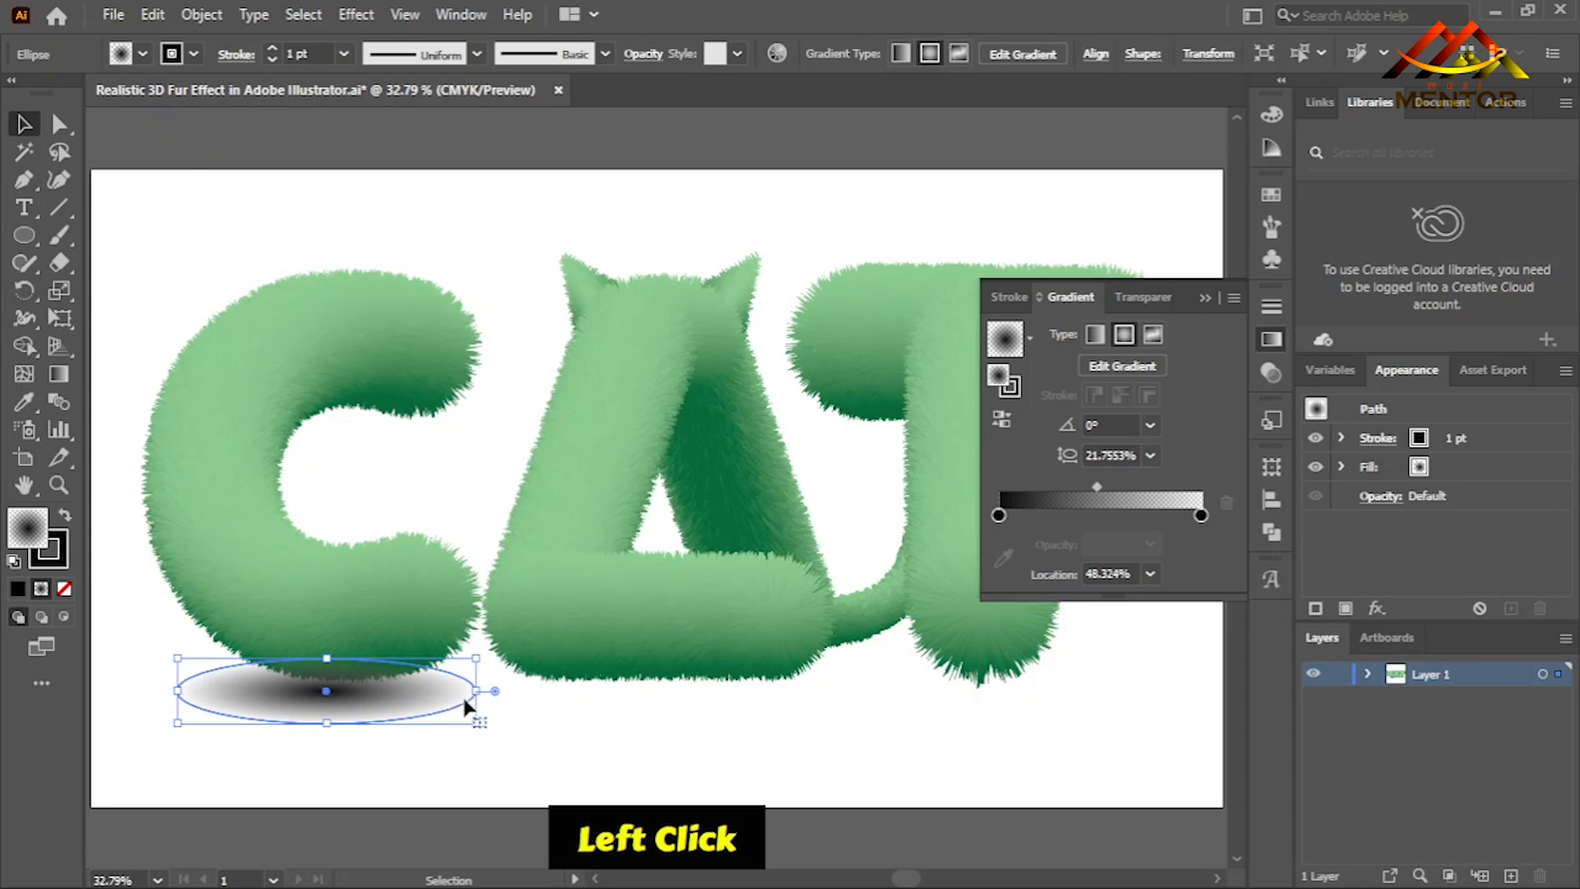
pyautogui.moveTo(512, 694); pyautogui.dragTo(528, 691)
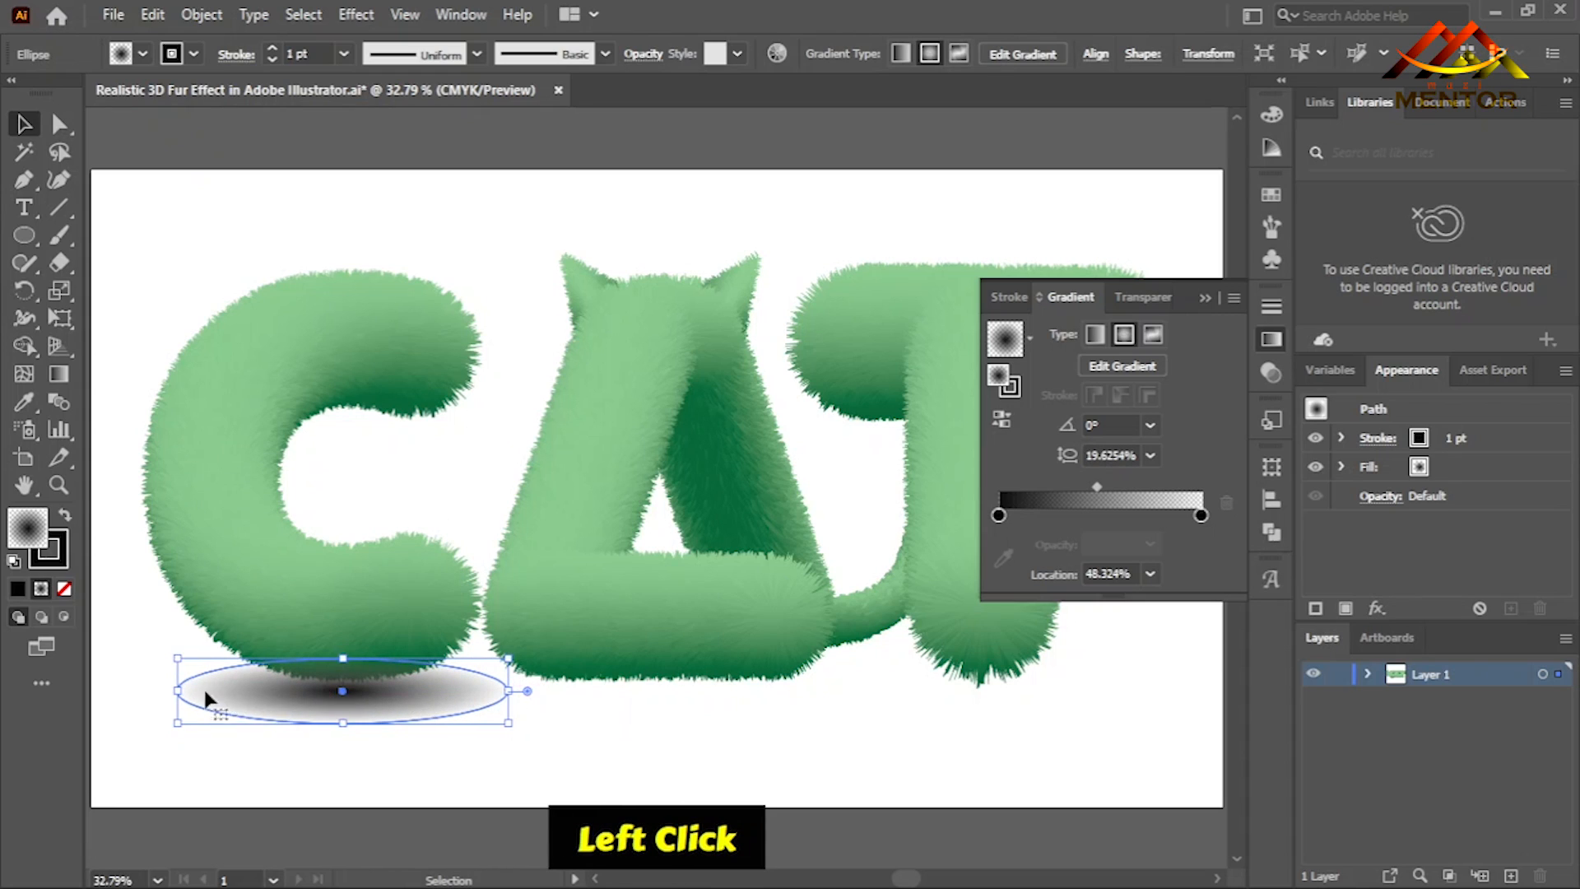
pyautogui.moveTo(178, 691); pyautogui.dragTo(109, 691)
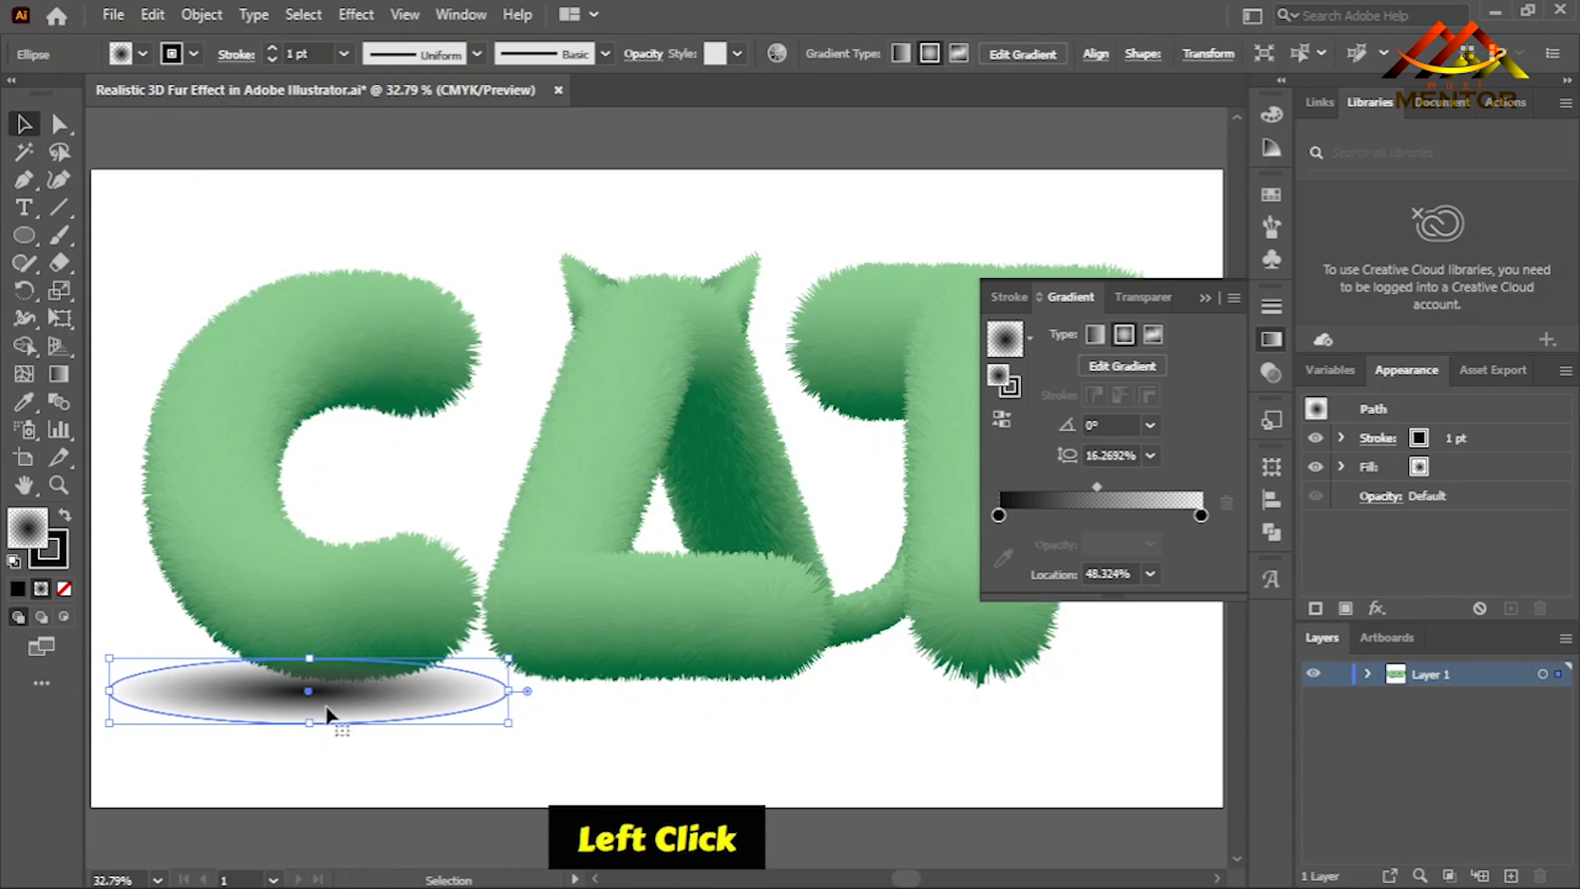
# - Move the shadow ellipse slightly right and up so it sits beneath the C, and send it to the back
pyautogui.moveTo(340, 710); pyautogui.dragTo(357, 701)
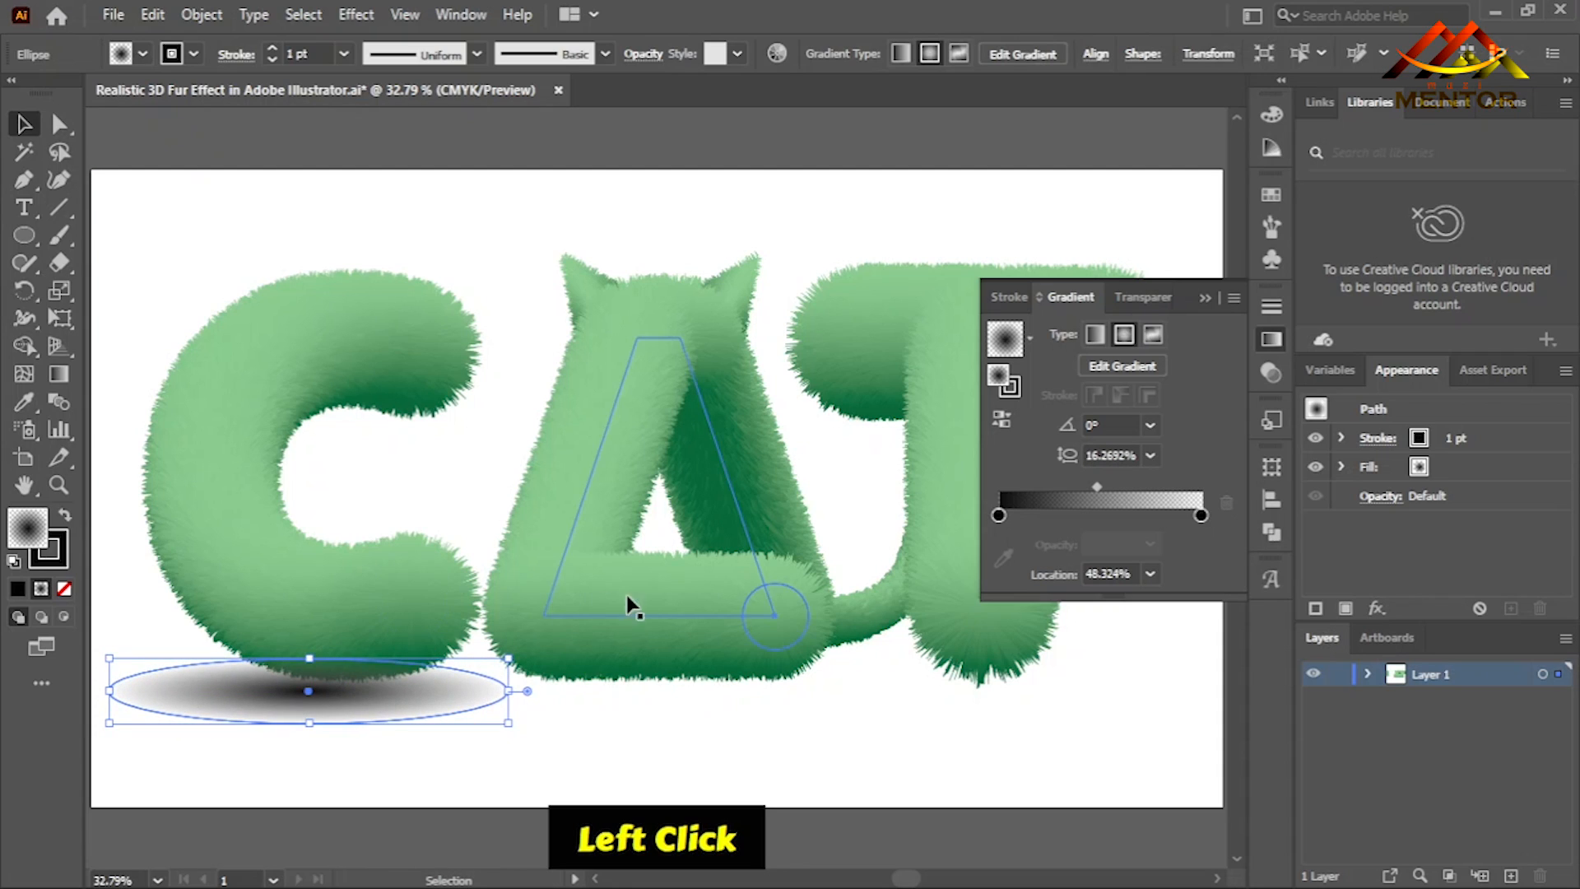
pyautogui.click(564, 216)
pyautogui.moveTo(396, 693); pyautogui.dragTo(406, 692)
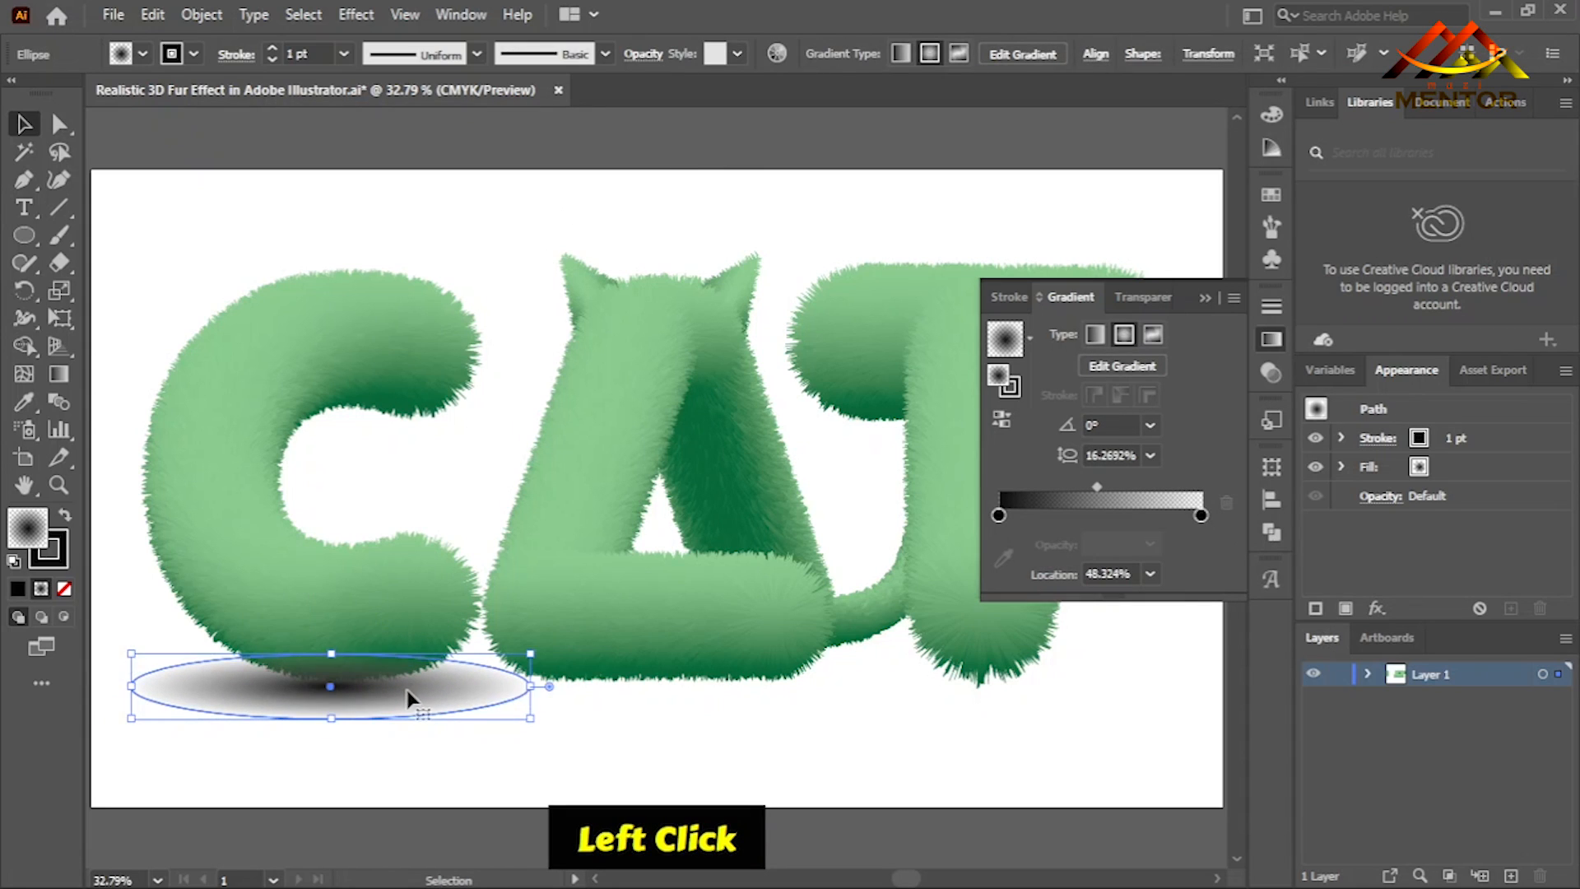
pyautogui.rightClick(406, 690)
pyautogui.moveTo(527, 570)
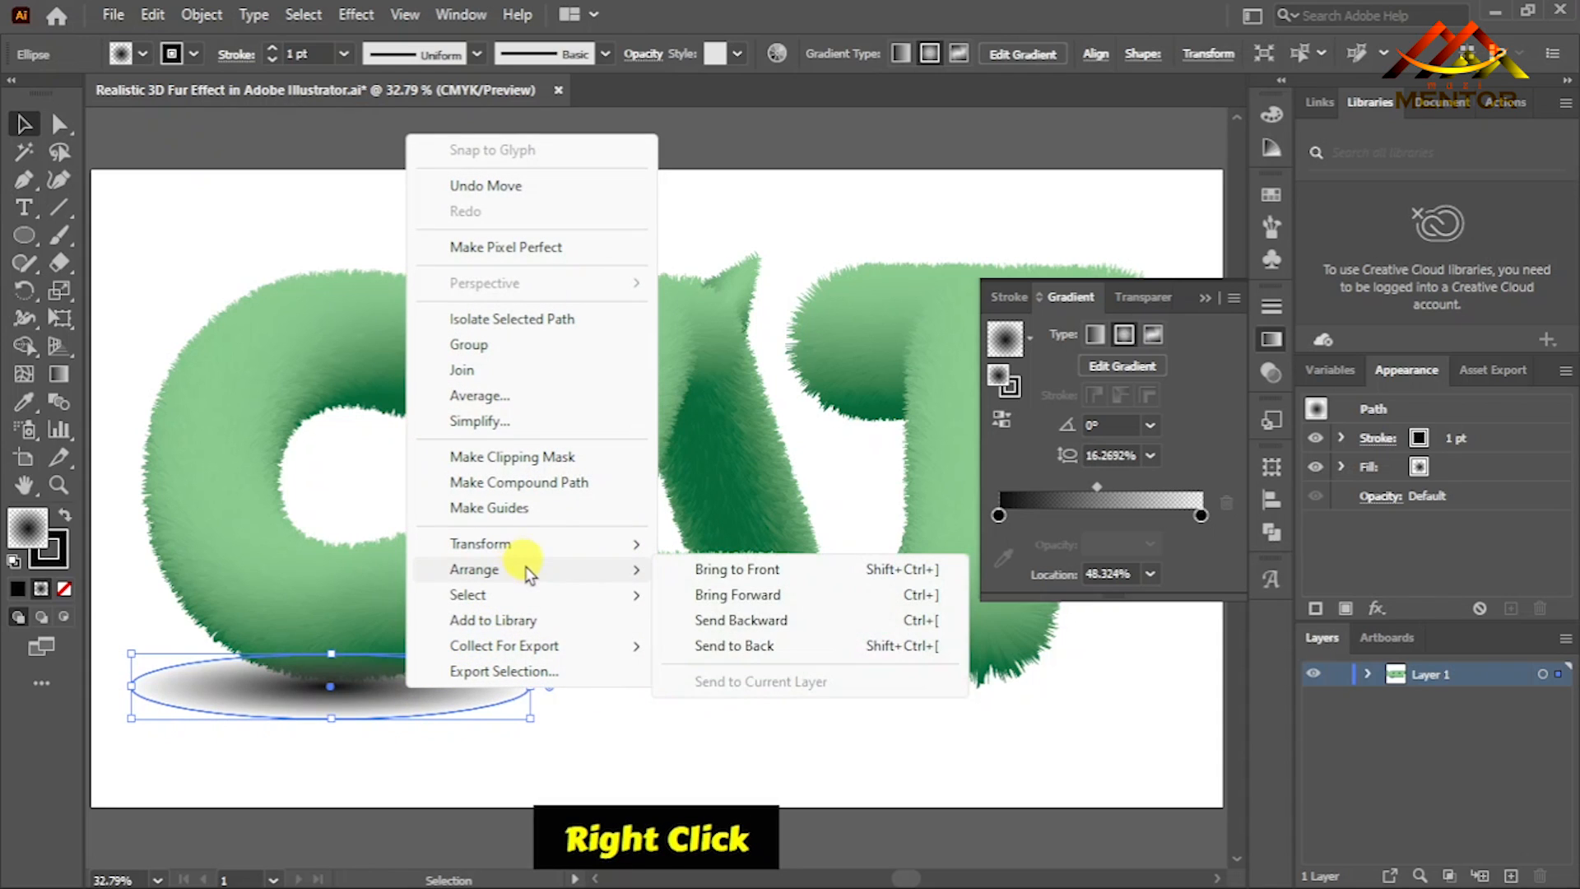
pyautogui.click(734, 646)
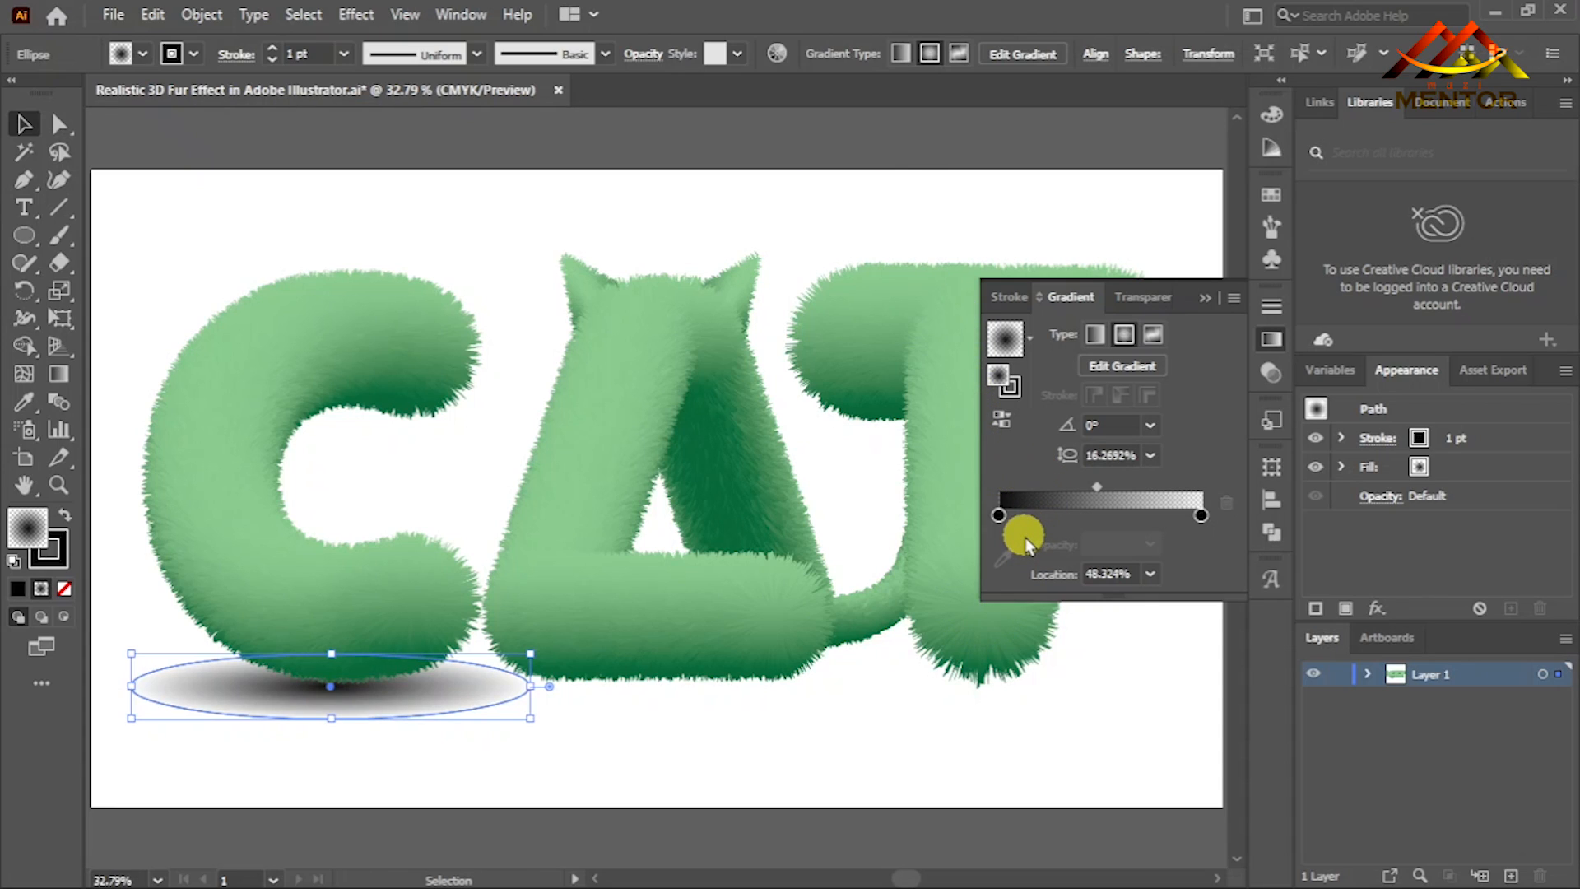
# - Set the opacity of the C's shadow ellipse to 82%
pyautogui.click(1145, 301)
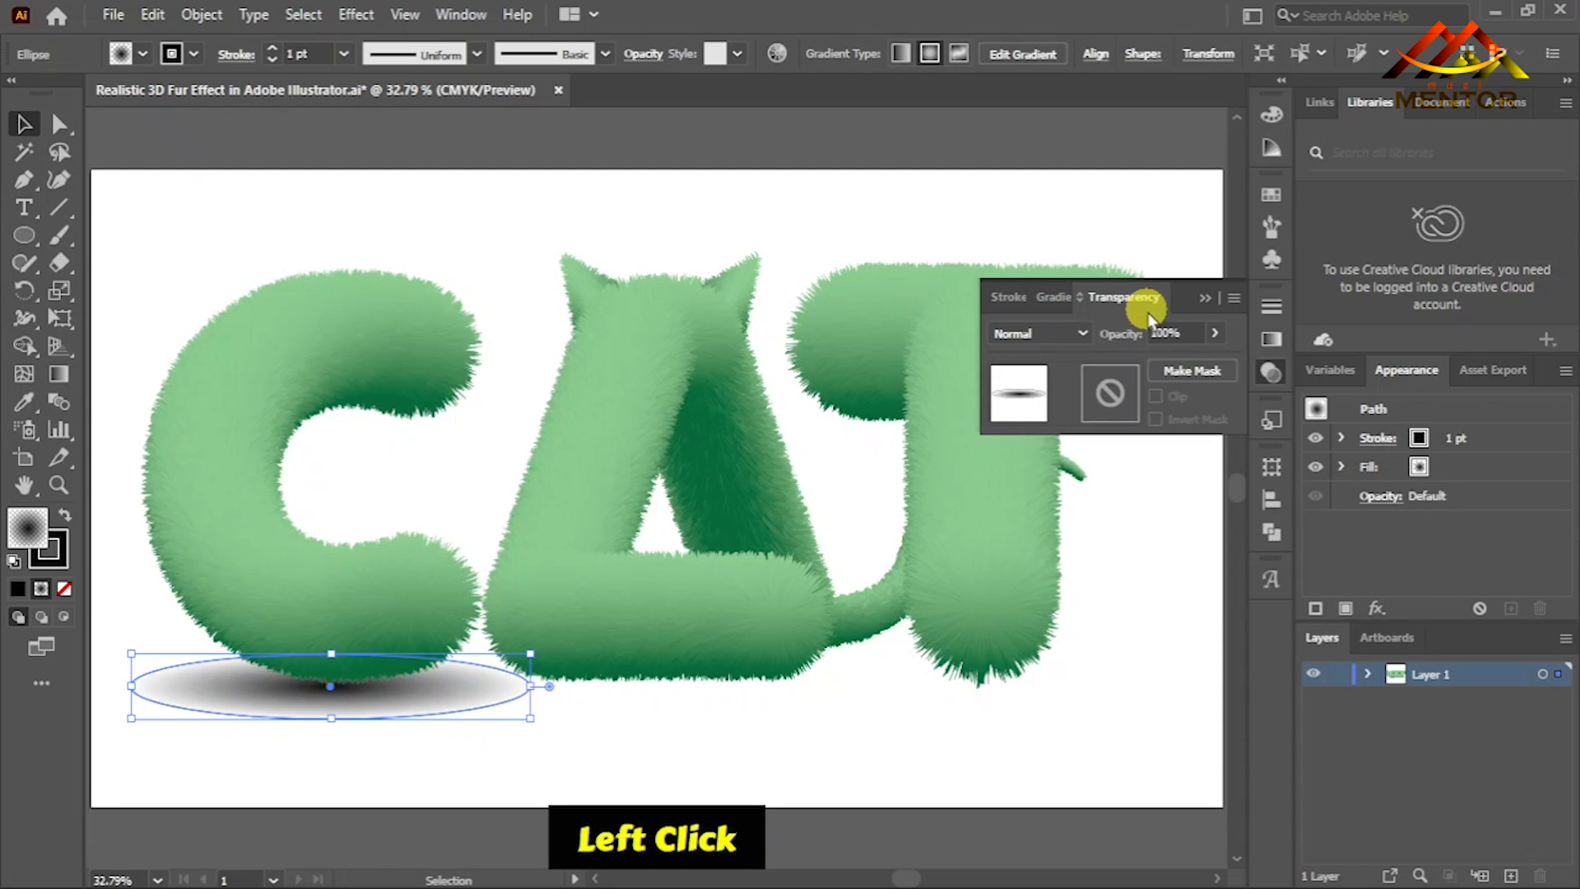
pyautogui.moveTo(1210, 355); pyautogui.dragTo(1188, 364)
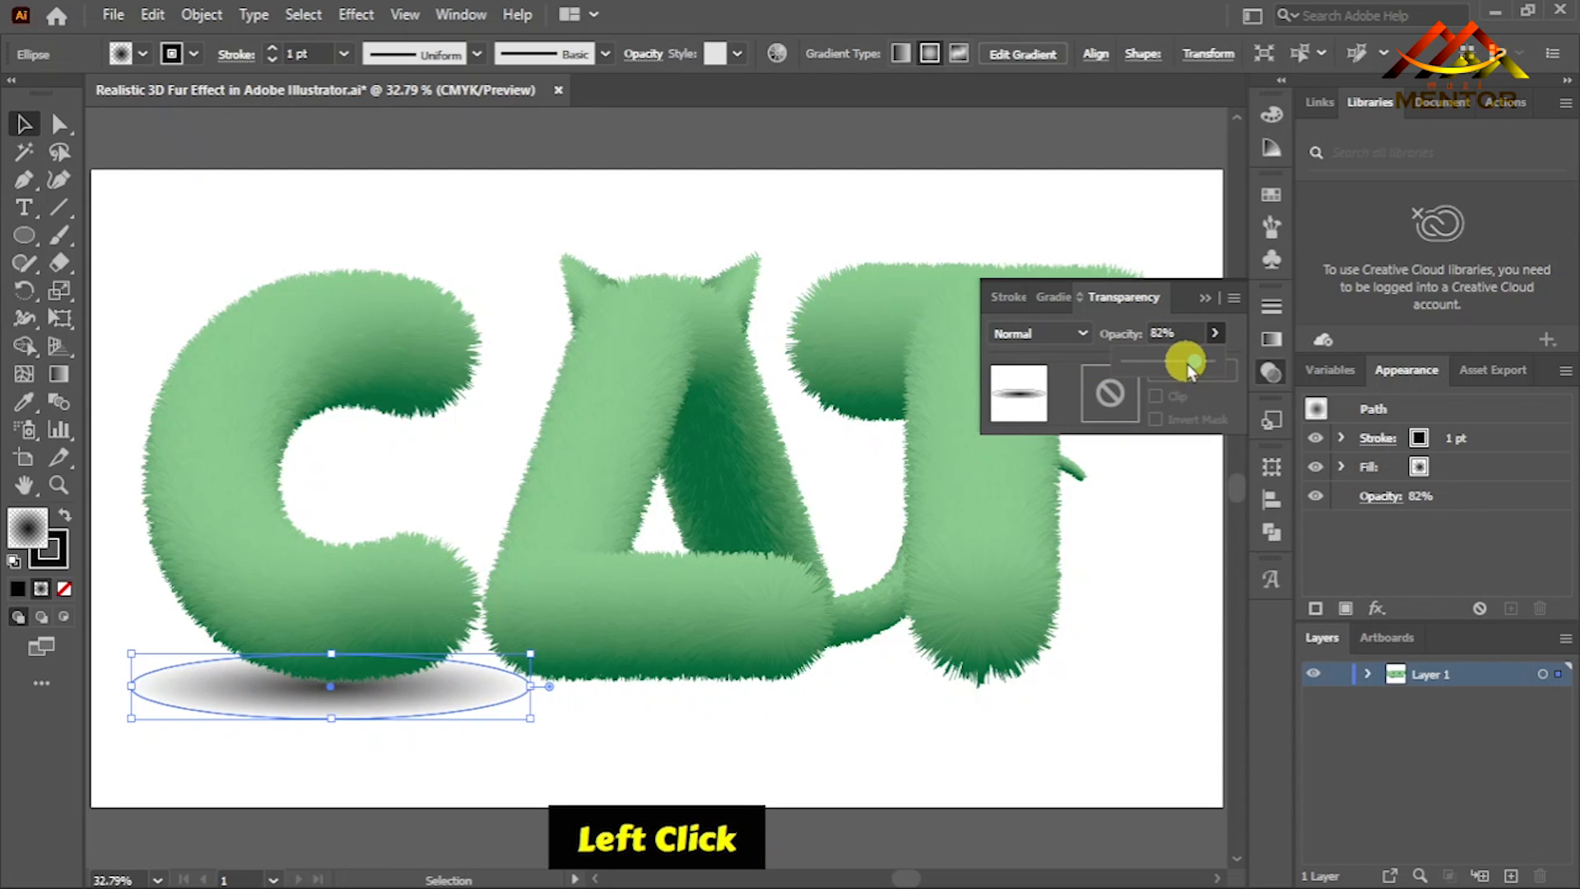
pyautogui.click(920, 729)
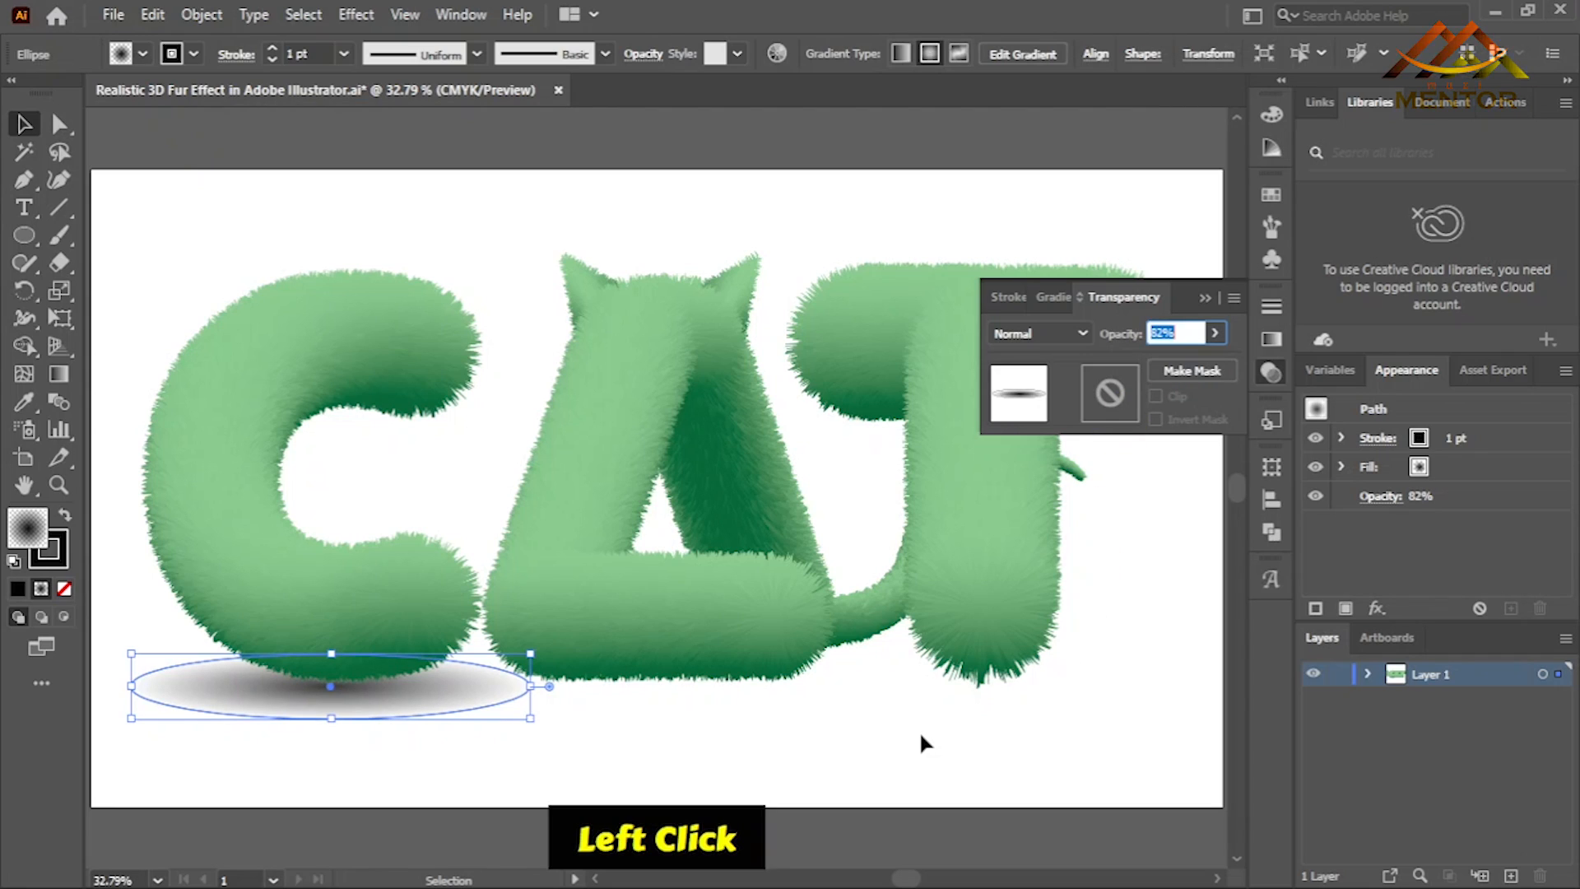
pyautogui.click(753, 738)
pyautogui.click(420, 703)
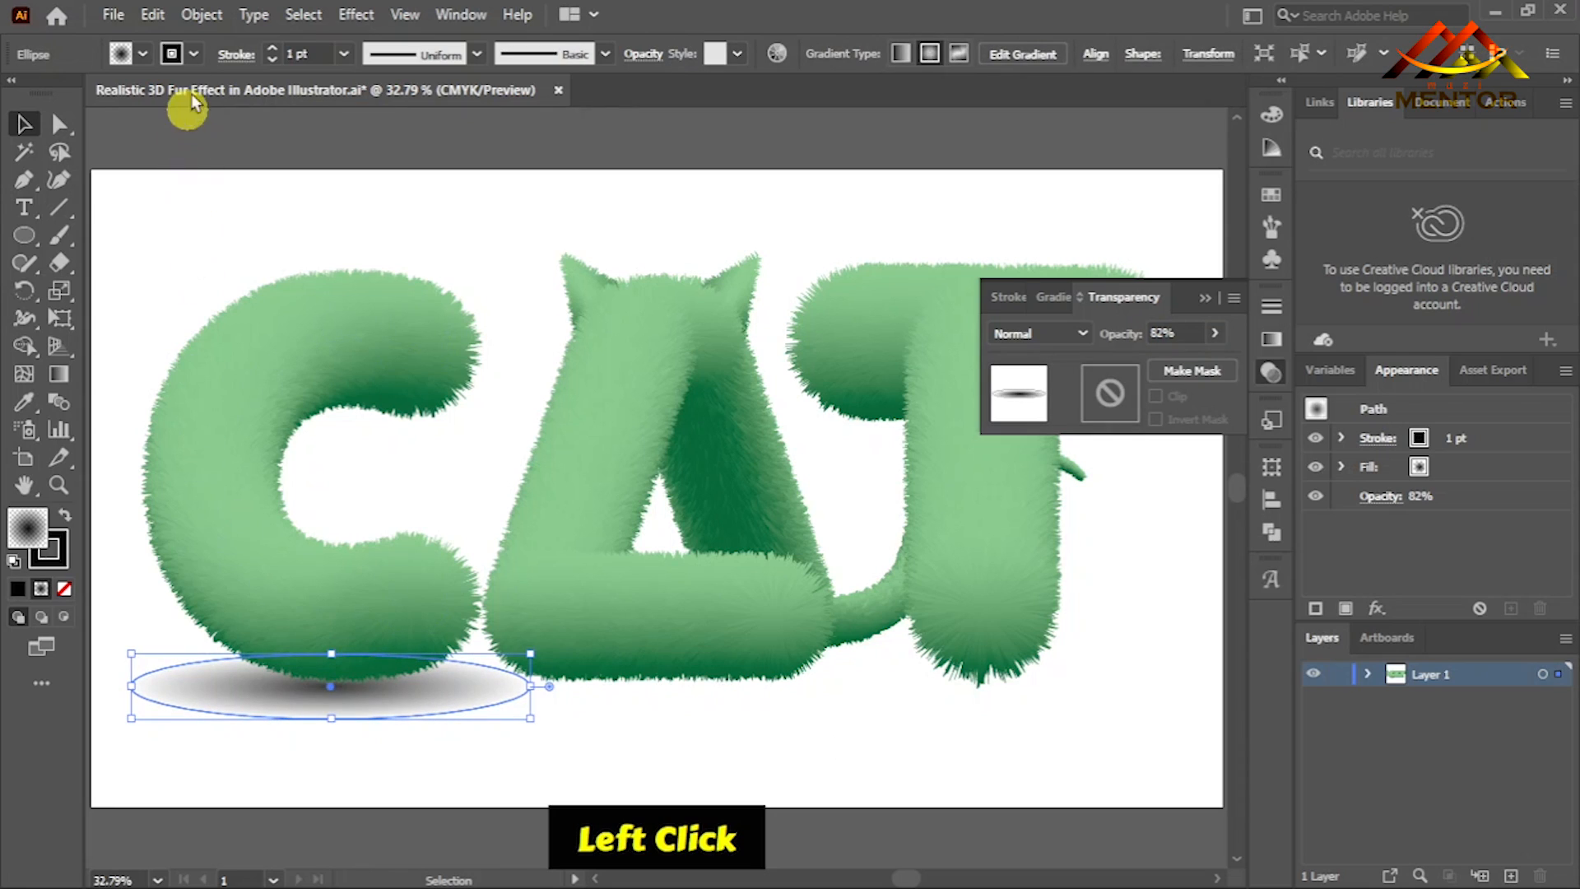
# - Remove the outline from the C's shadow ellipse by setting its stroke to none
pyautogui.click(195, 55)
pyautogui.click(14, 93)
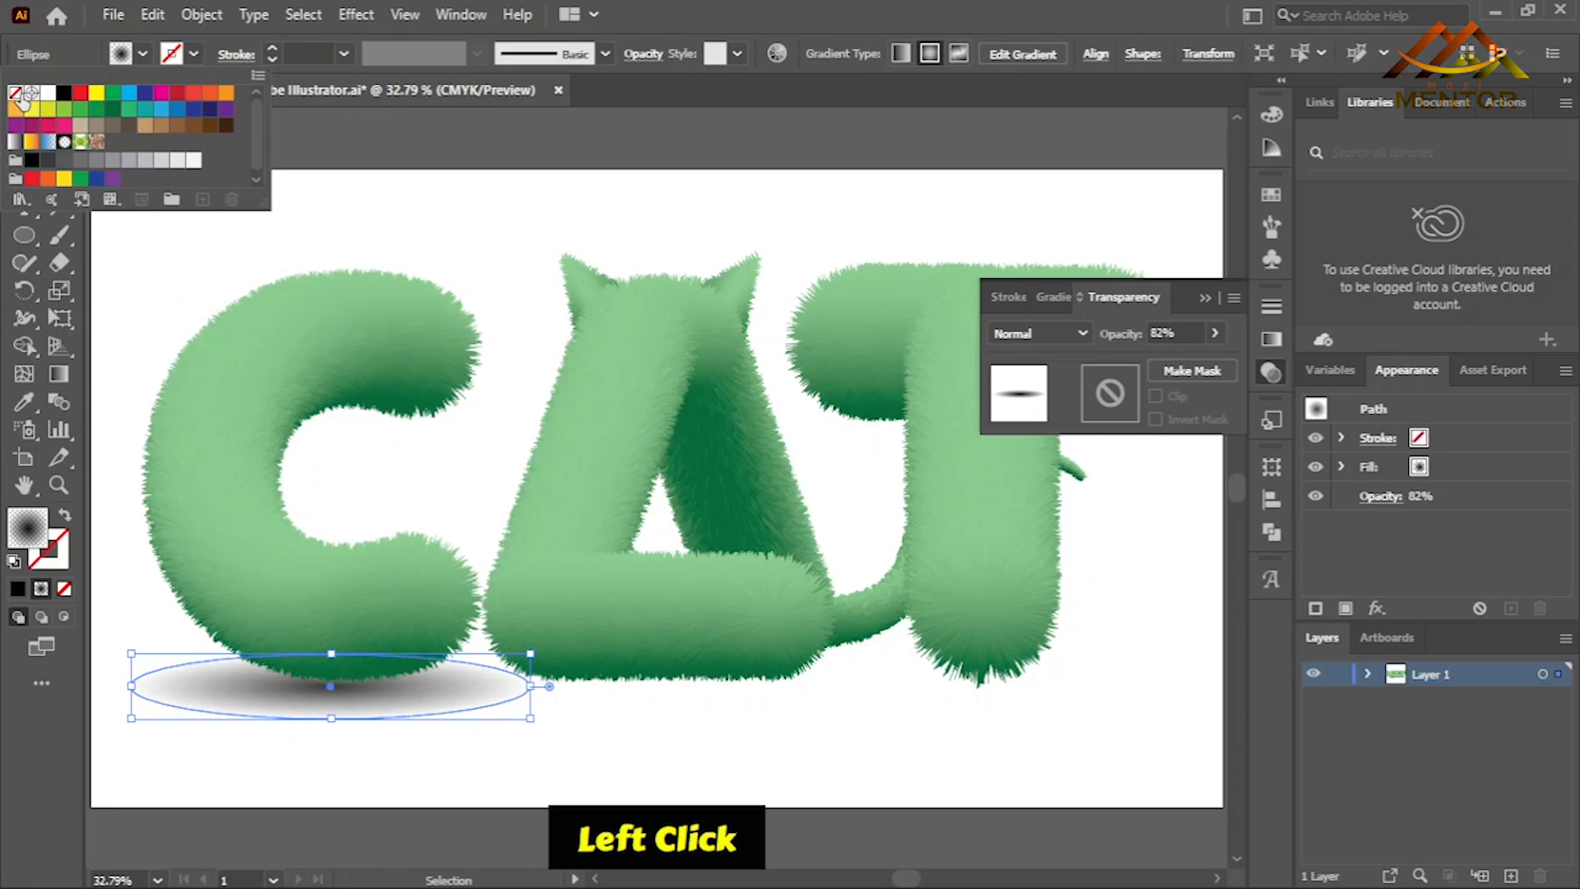
pyautogui.click(341, 205)
pyautogui.click(341, 205)
# - Nudge the C's shadow ellipse slightly up and to the left, and deselect it
pyautogui.click(339, 699)
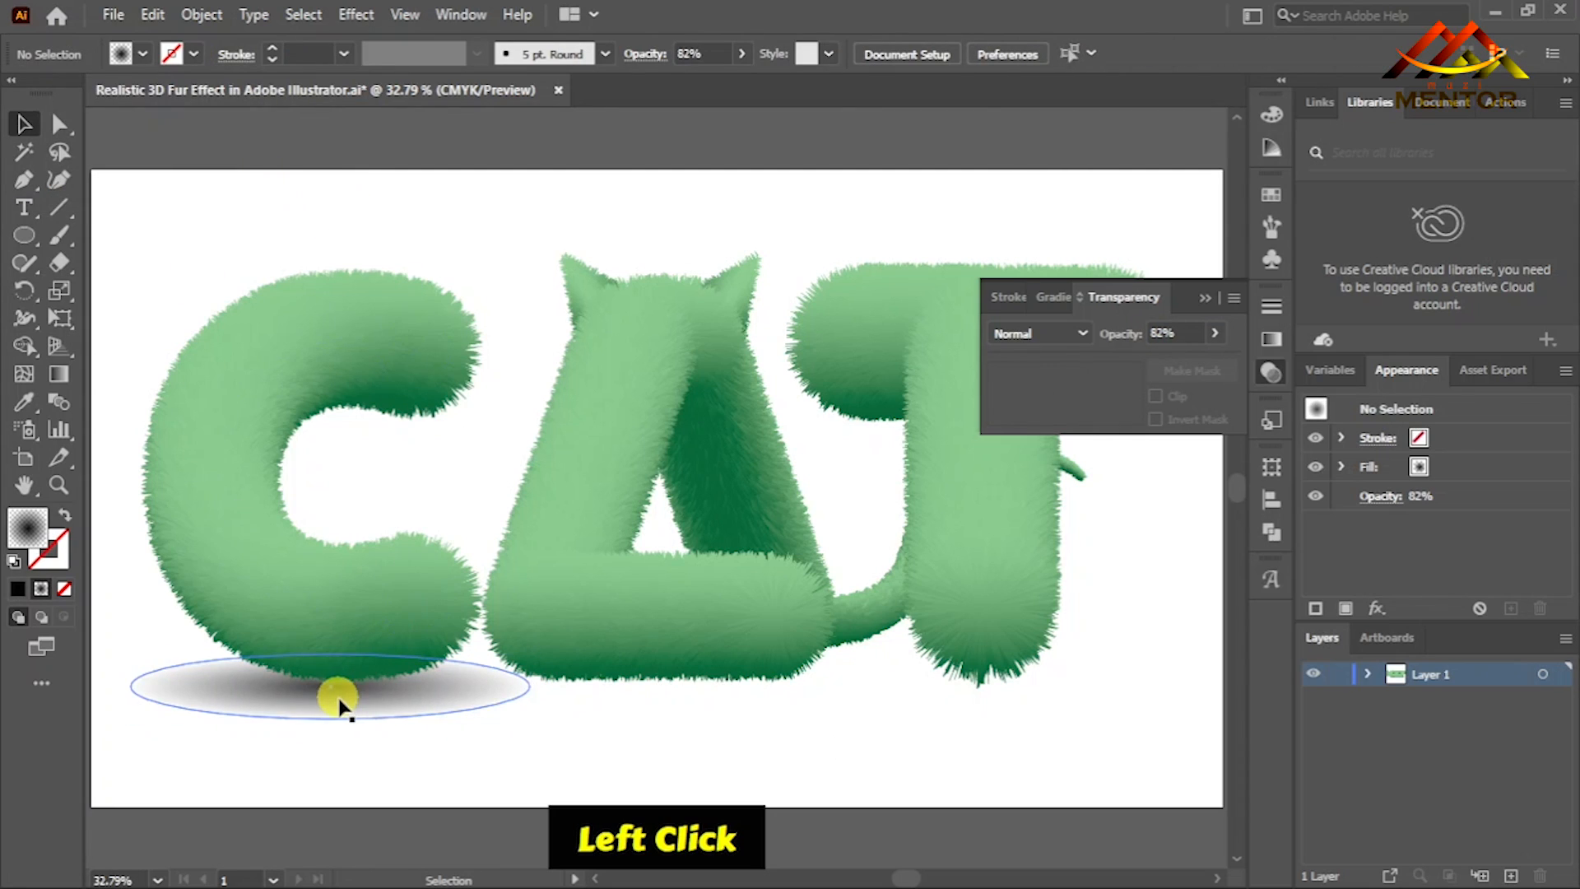
pyautogui.press('Up')
pyautogui.press('Up')
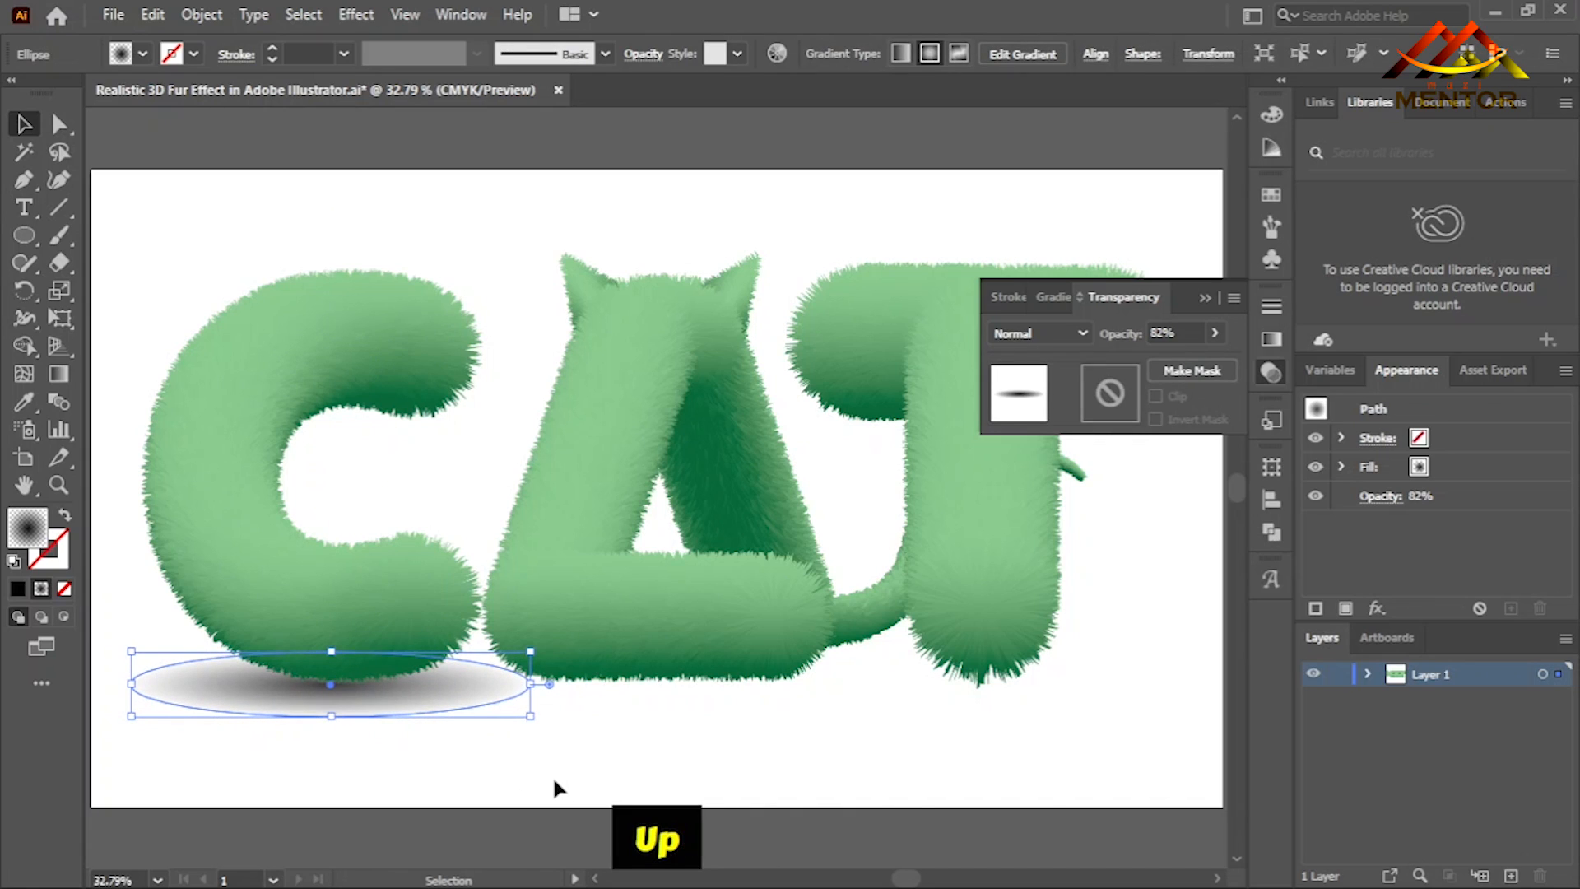
pyautogui.press('Left')
pyautogui.click(604, 745)
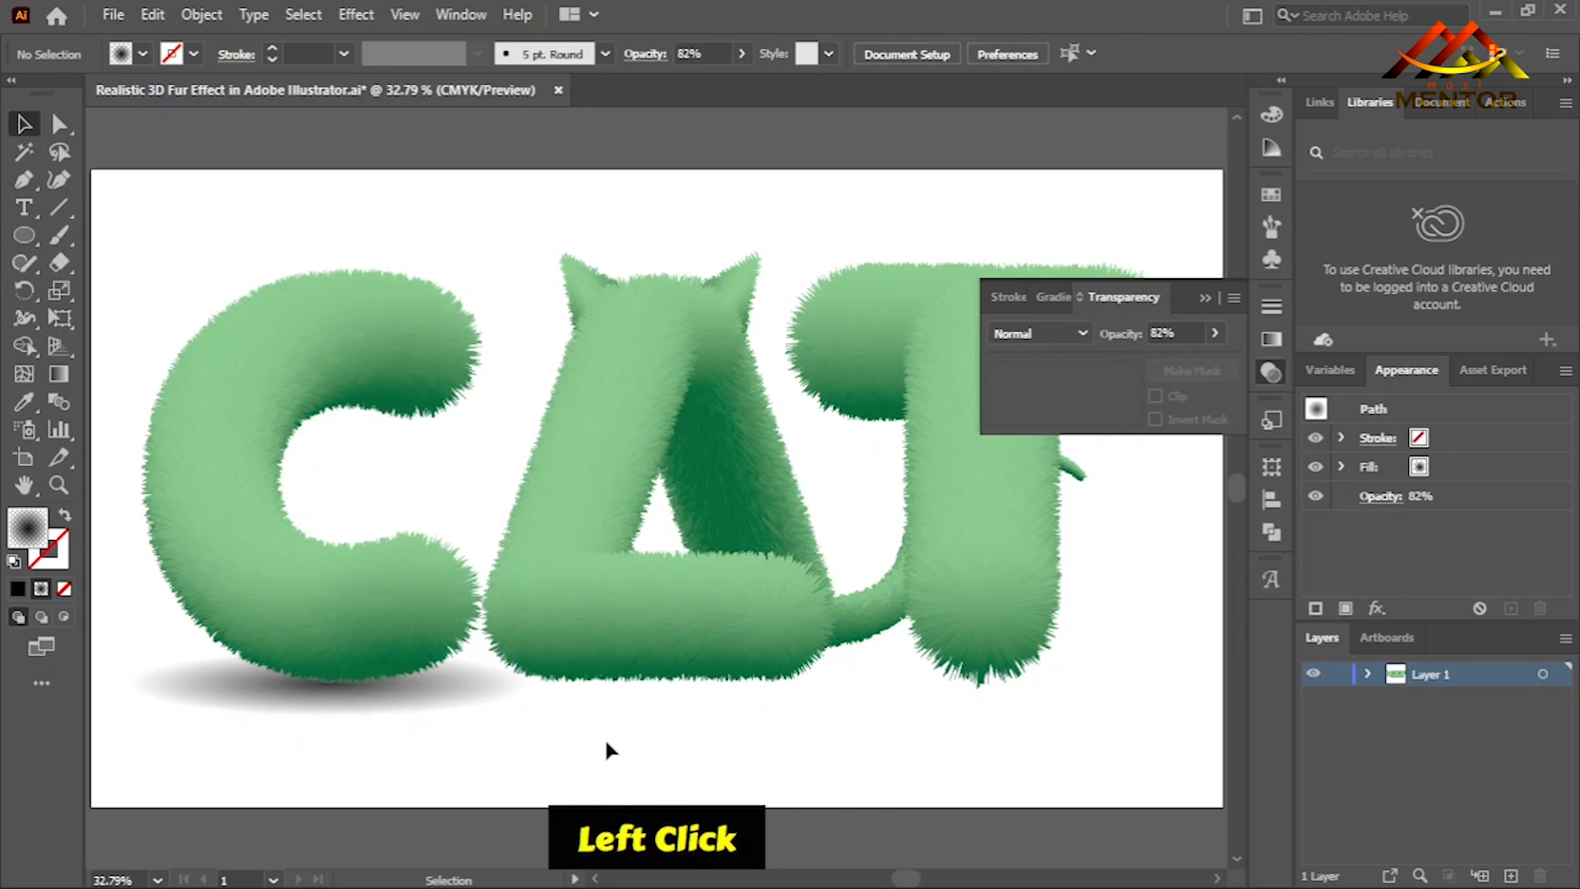
# - Duplicate the C's shadow ellipse beneath the A and widen the copy on both sides of its centre
pyautogui.click(379, 721)
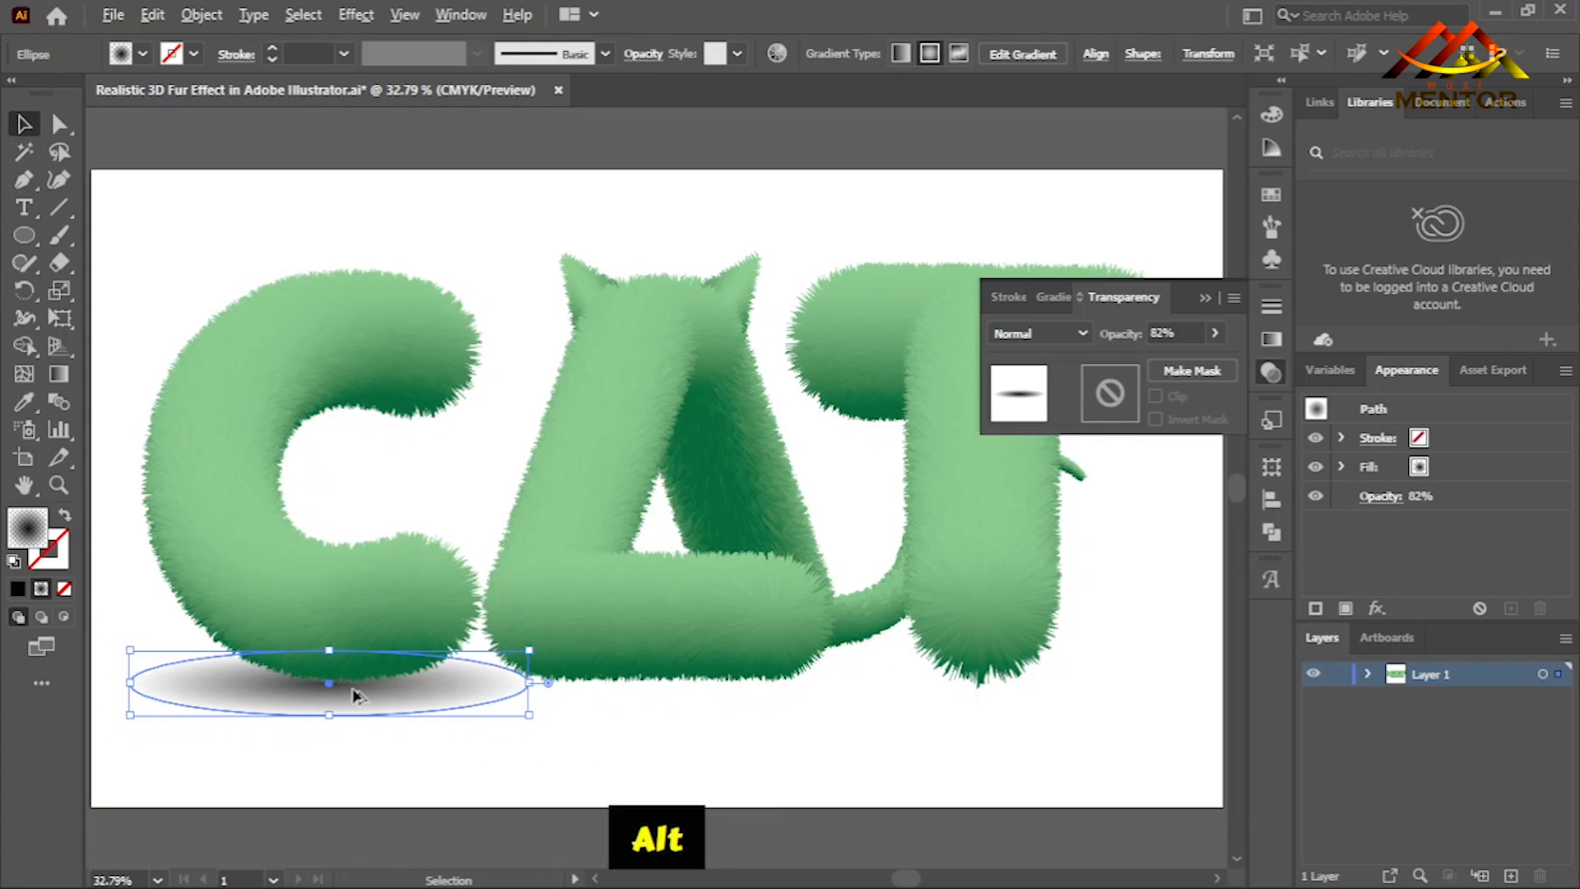
pyautogui.moveTo(361, 706); pyautogui.dragTo(660, 708)
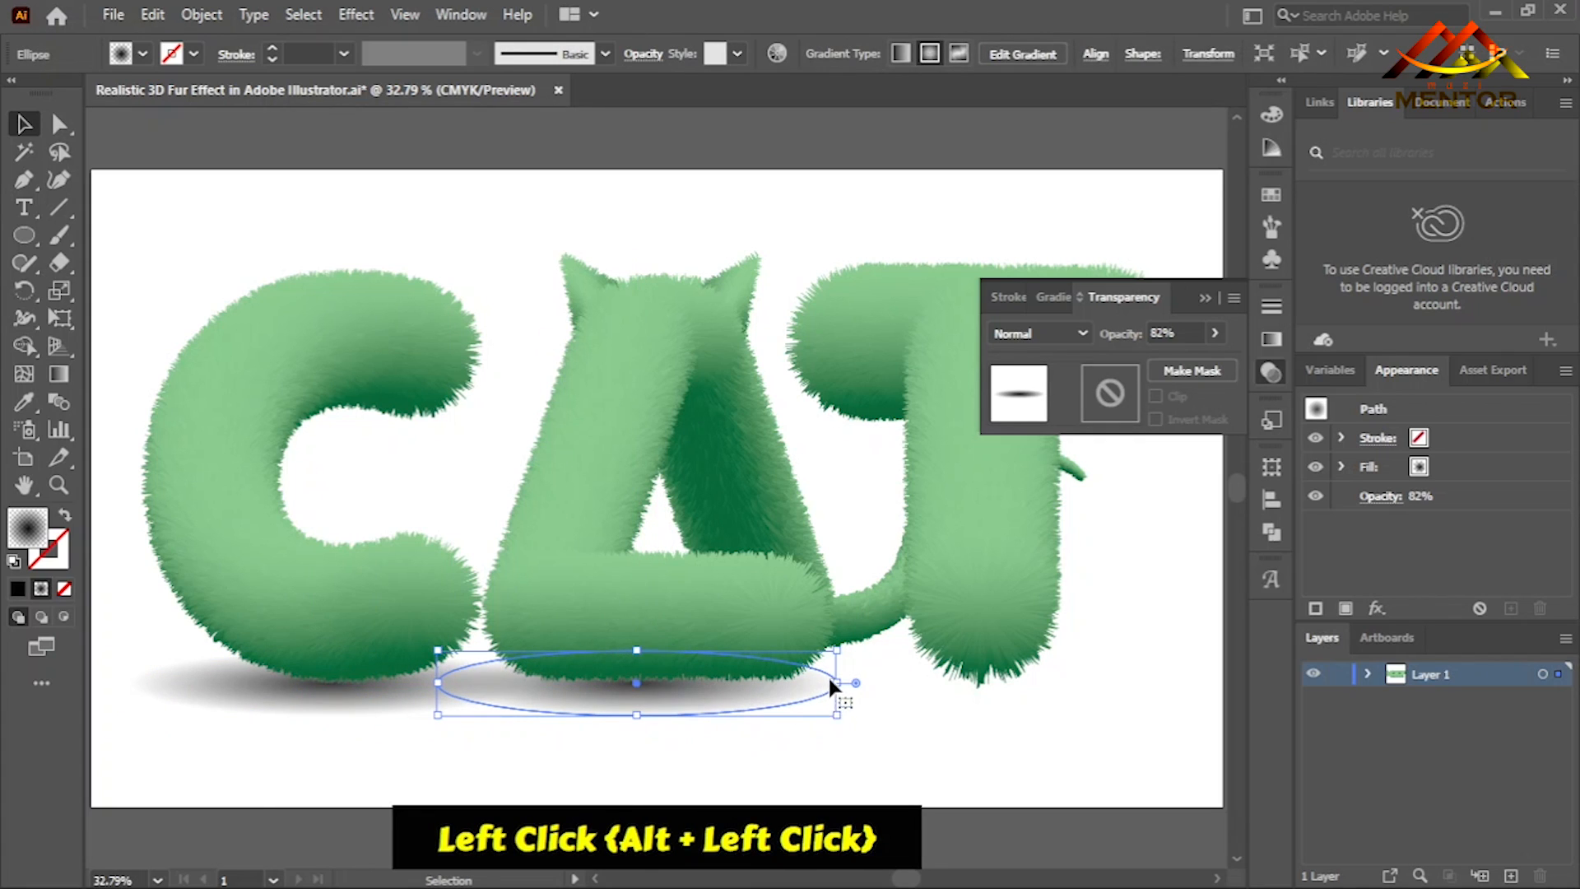
pyautogui.moveTo(842, 683); pyautogui.dragTo(940, 682)
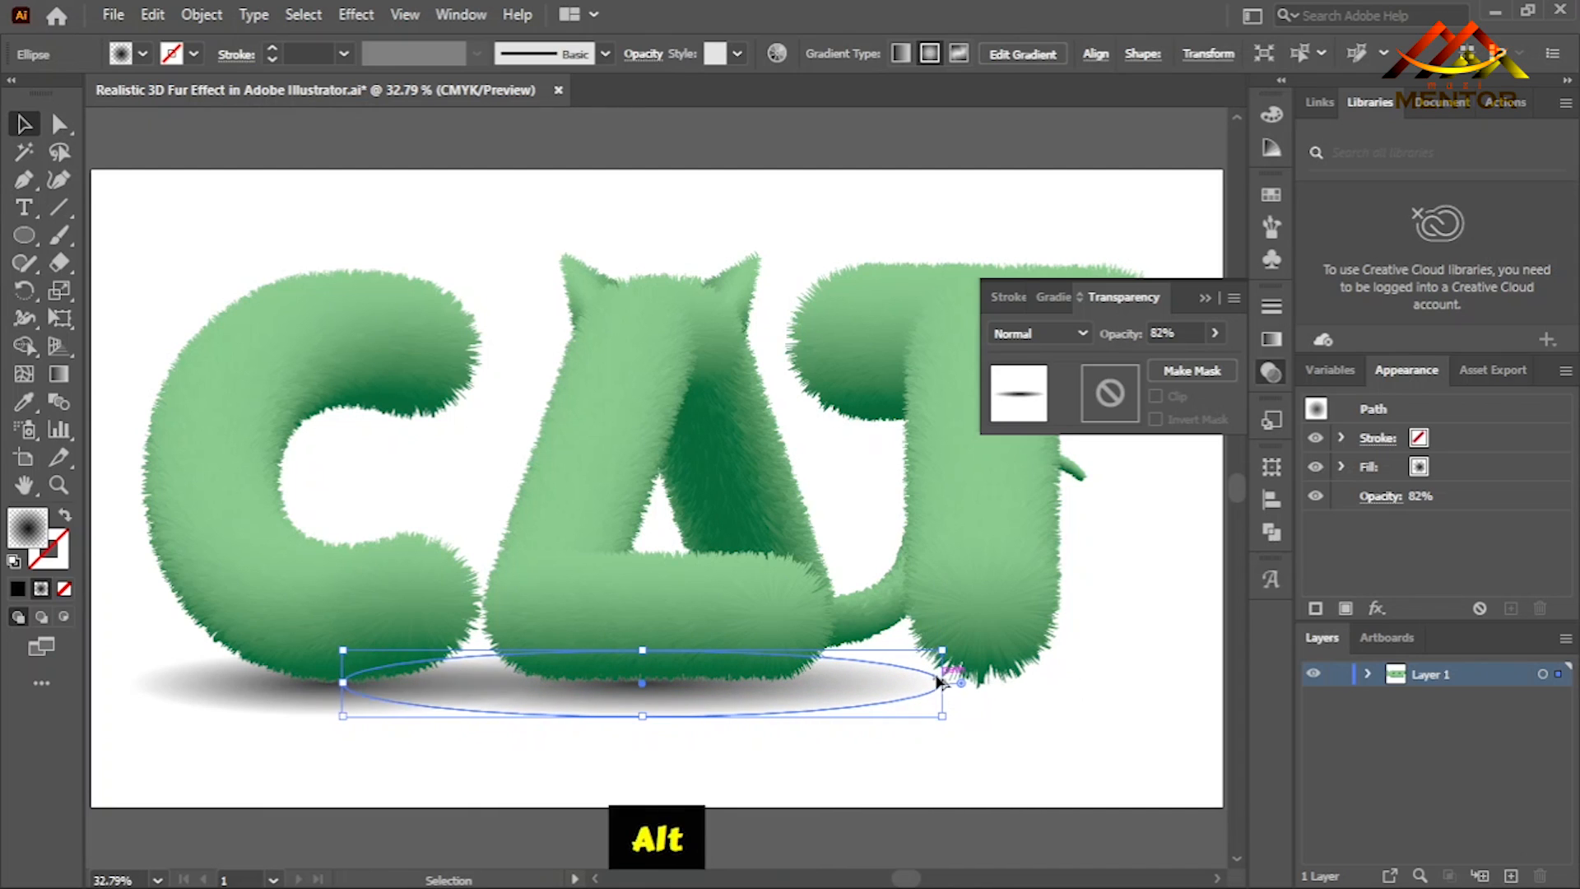
# - Fine-tune the A's shadow position and narrow it evenly so it extends only slightly beyond the letter's base
pyautogui.click(740, 696)
pyautogui.moveTo(737, 690); pyautogui.dragTo(737, 690)
pyautogui.press('Up')
pyautogui.press('Up')
pyautogui.press('Up')
pyautogui.press('Up')
pyautogui.keyDown('alt'); pyautogui.moveTo(958, 683); pyautogui.dragTo(905, 683); pyautogui.keyUp('alt')
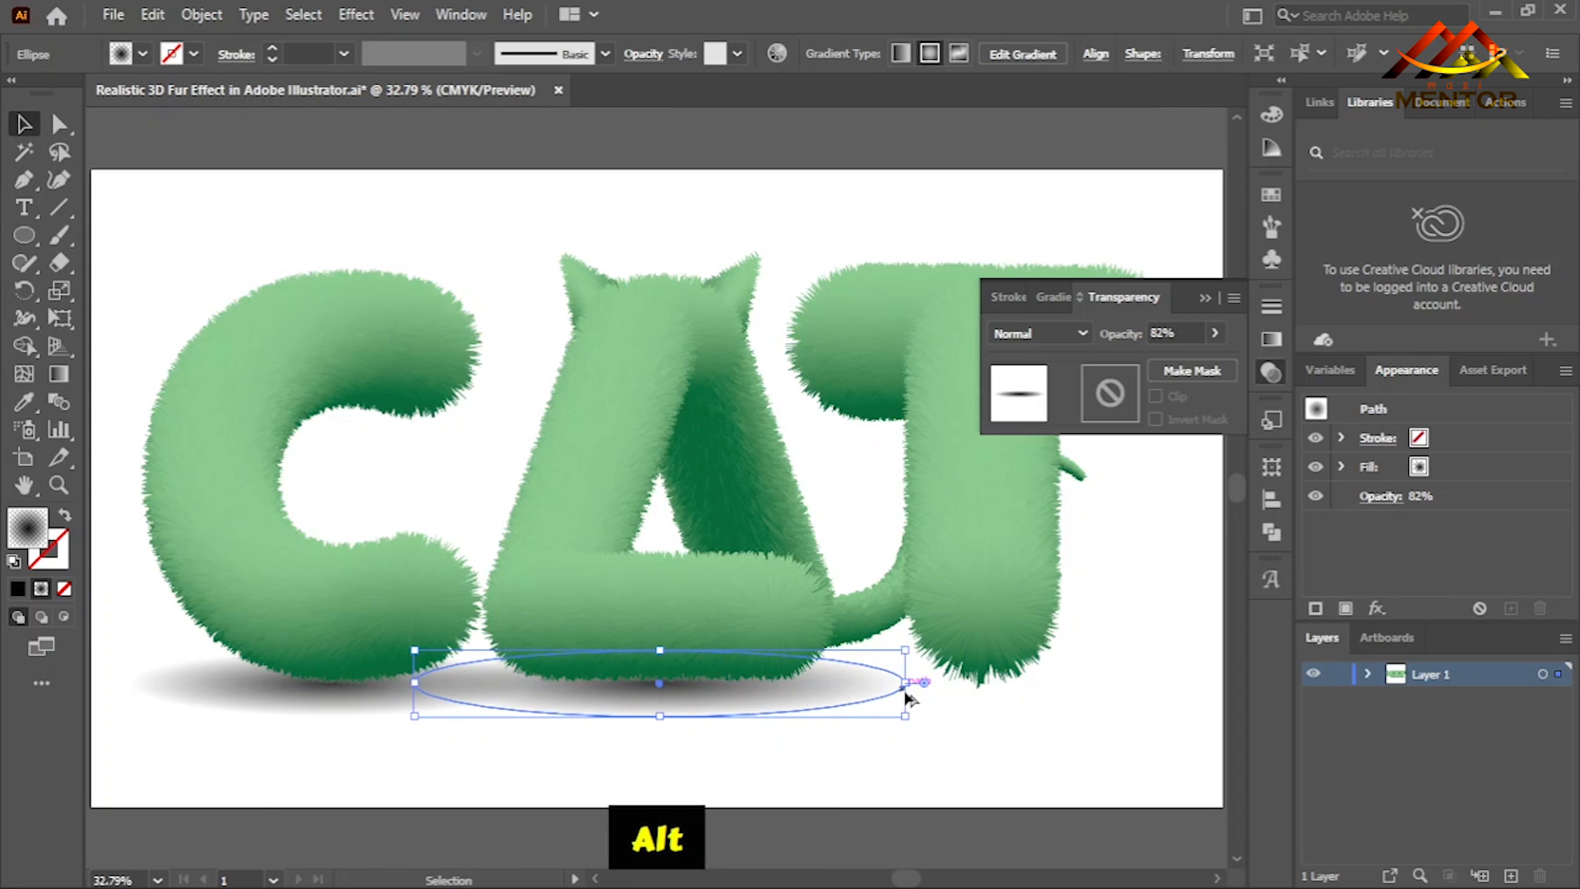
# - Duplicate the A's shadow beneath the T and narrow the copy to slightly wider than the T's stem
pyautogui.moveTo(1087, 646); pyautogui.dragTo(959, 650)
pyautogui.moveTo(412, 695); pyautogui.dragTo(862, 713)
pyautogui.keyDown('alt'); pyautogui.moveTo(1056, 688); pyautogui.dragTo(892, 702); pyautogui.keyUp('alt')
pyautogui.click(912, 772)
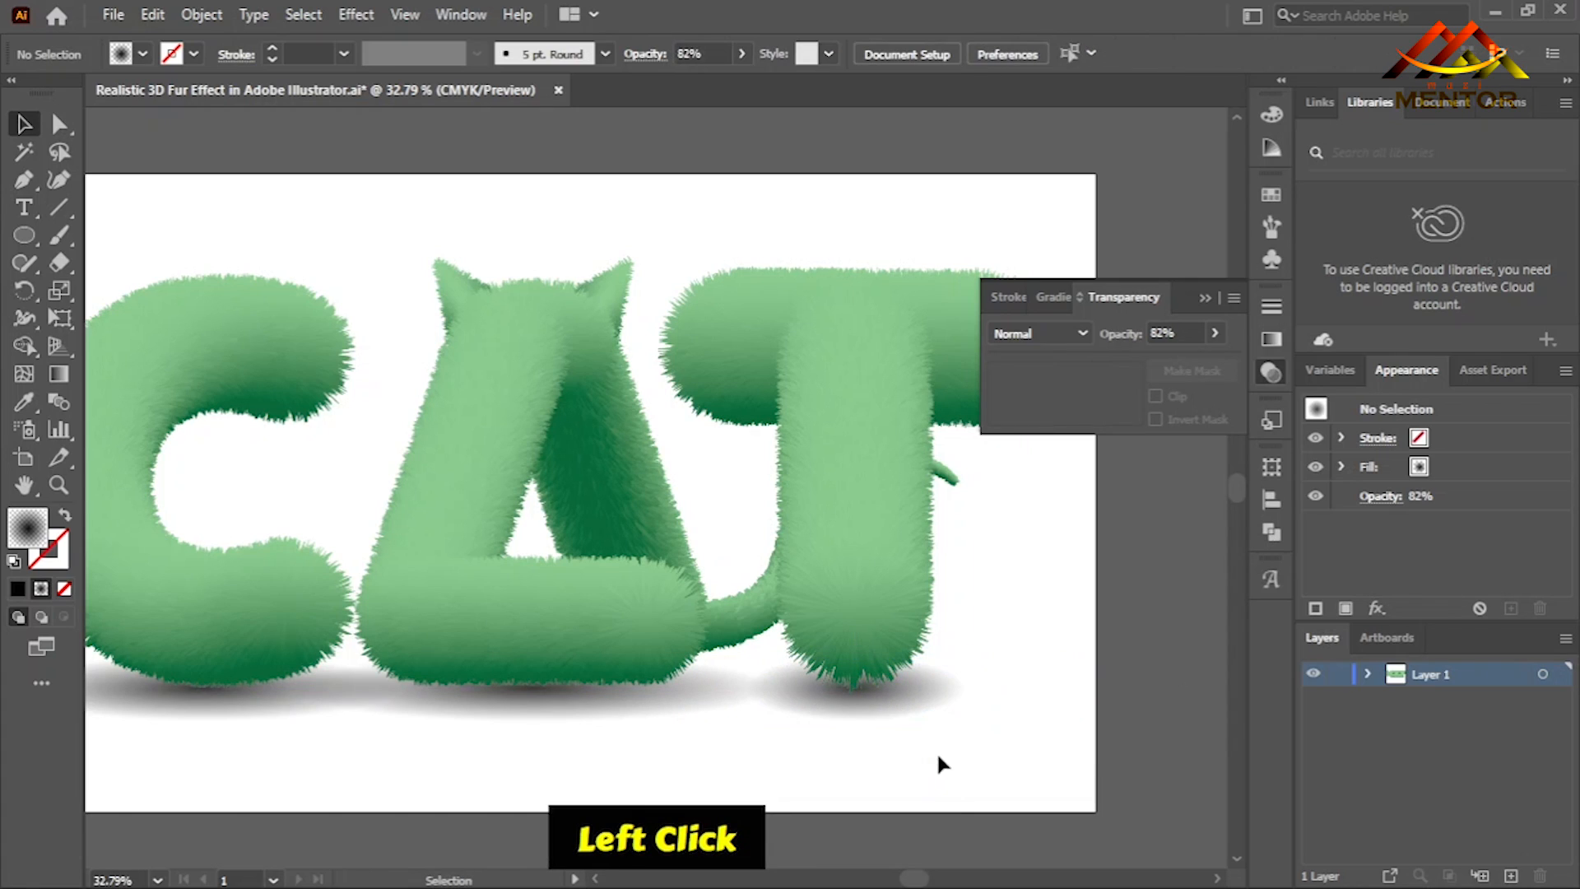
# - Select the shadow ellipses beneath the C, A and T and nudge them down together so they sit just below the letters
pyautogui.click(880, 704)
pyautogui.keyDown('shift'); pyautogui.click(334, 710); pyautogui.keyUp('shift')
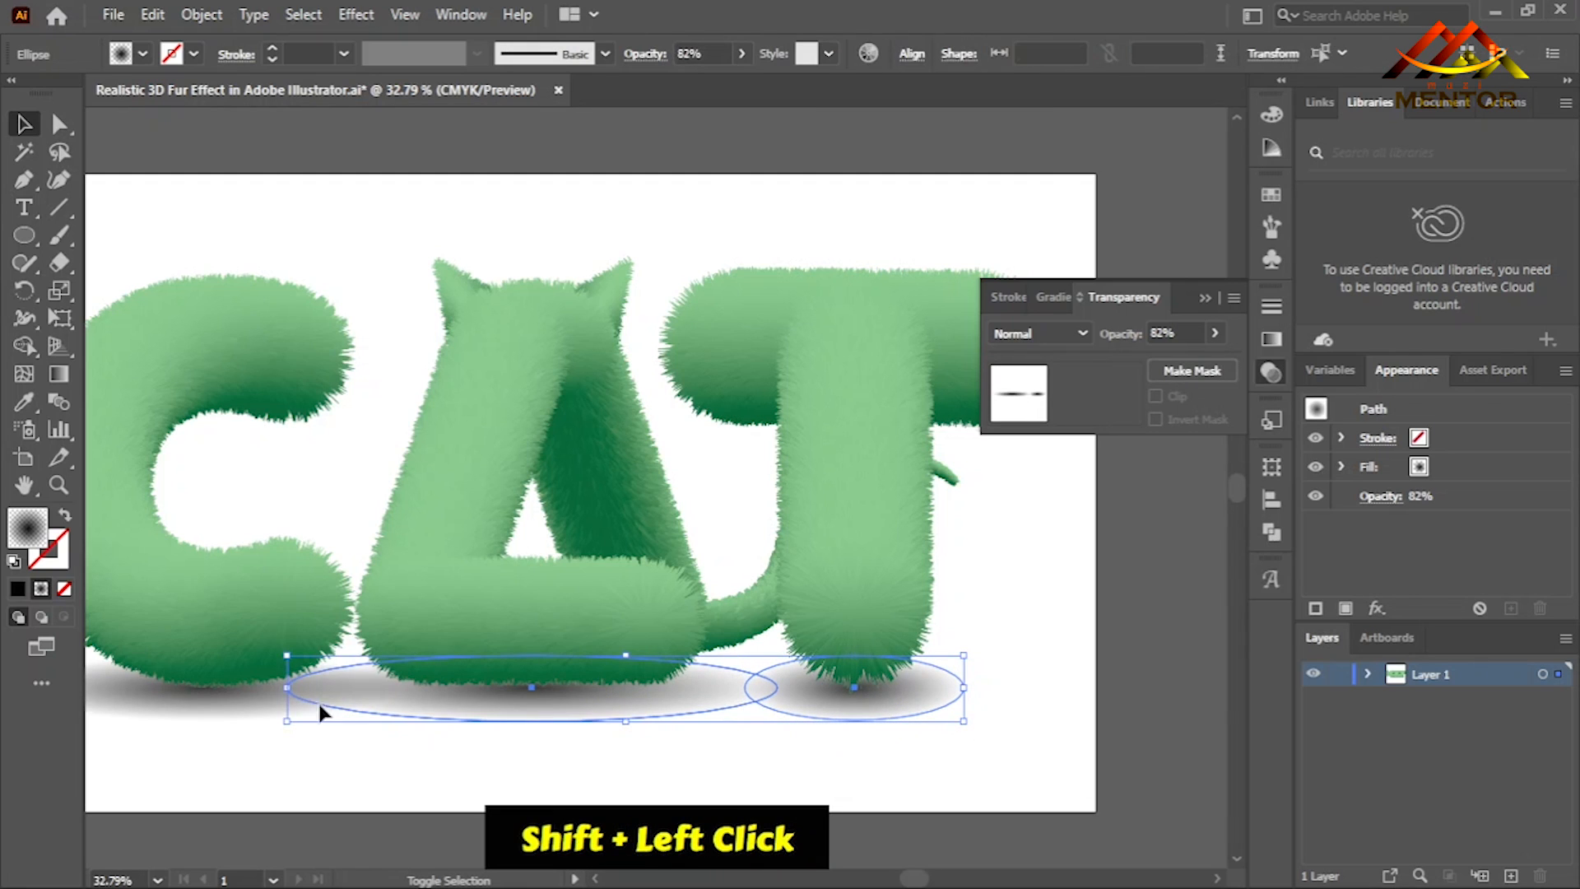
pyautogui.press('Down')
pyautogui.press('Down')
pyautogui.press('Down')
pyautogui.press('Down')
pyautogui.press('Down')
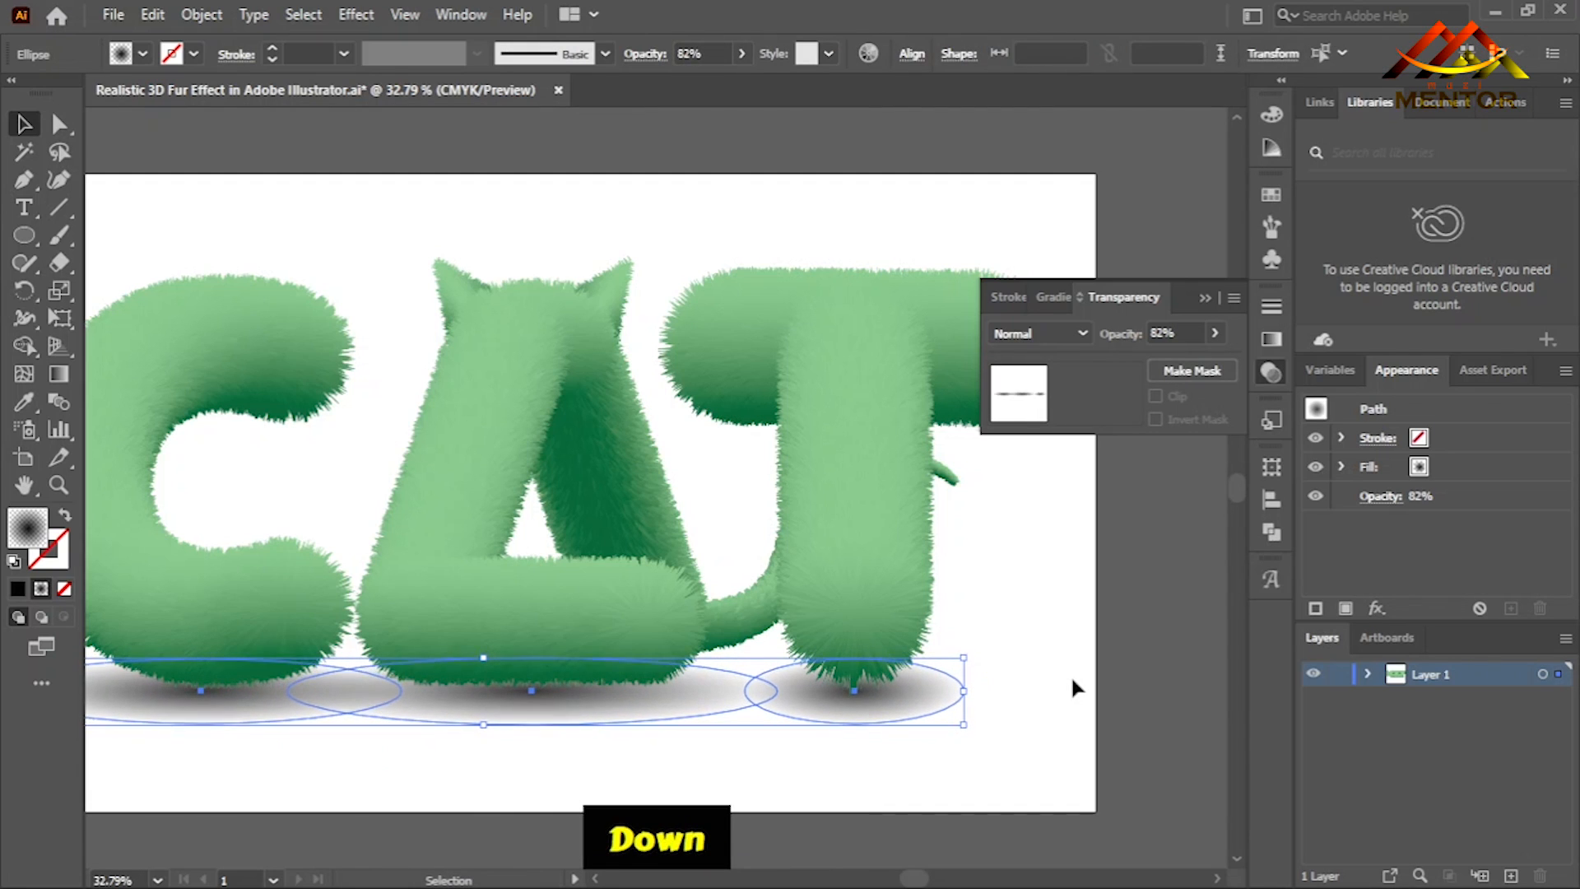
pyautogui.press('Down')
pyautogui.press('Down')
pyautogui.press('Down')
pyautogui.press('Down')
pyautogui.press('Down')
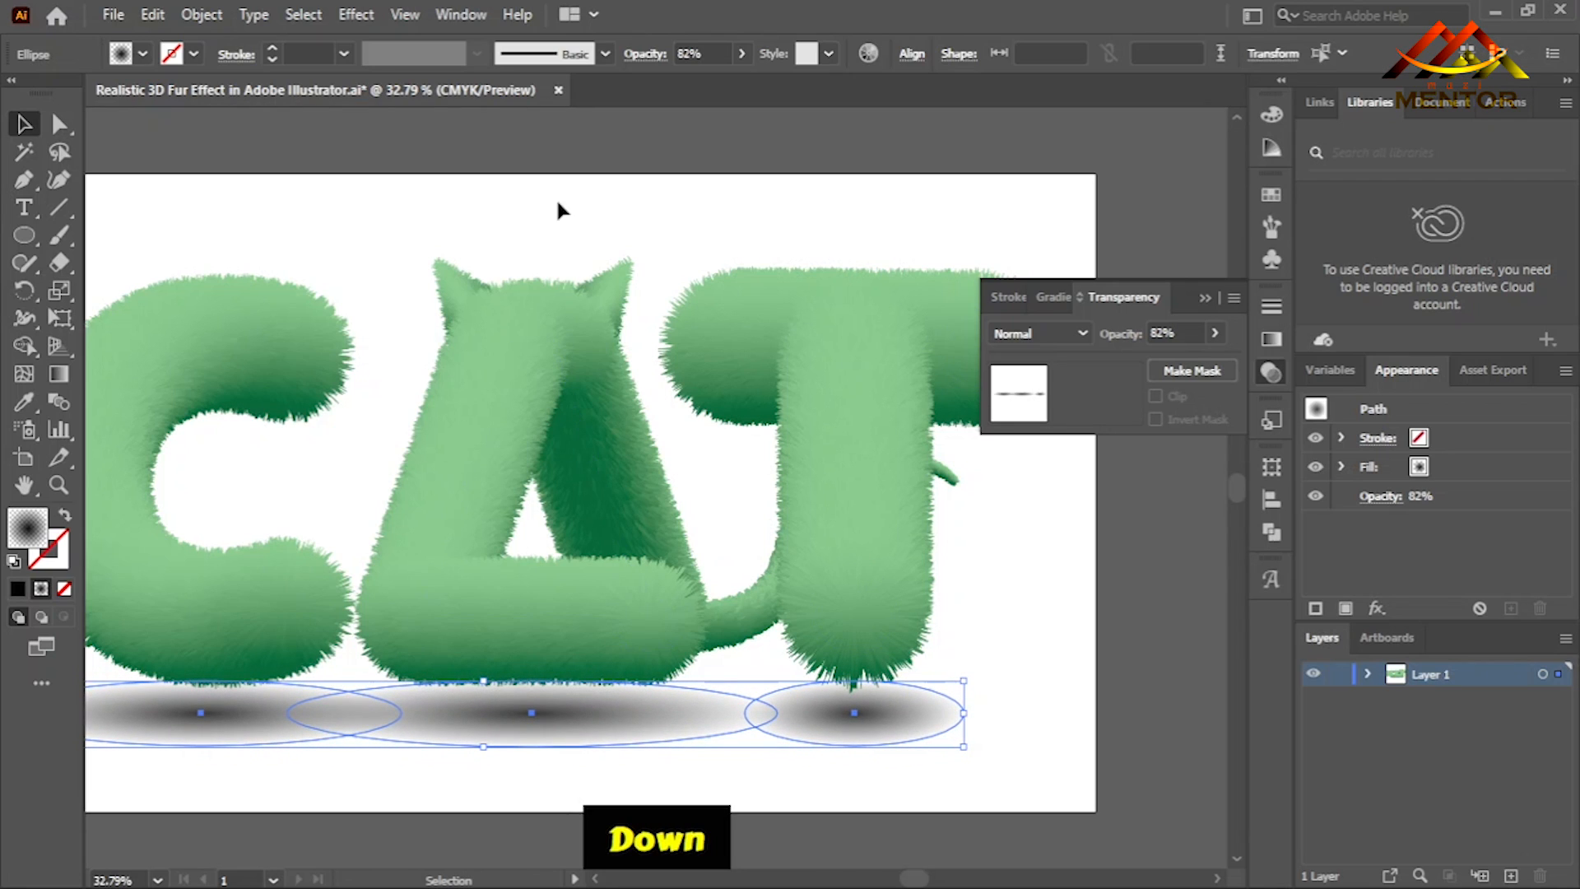
# - Apply a Gaussian Blur with a radius of about 58.6 pixels to the three selected shadows and deselect them
pyautogui.click(357, 15)
pyautogui.moveTo(536, 402)
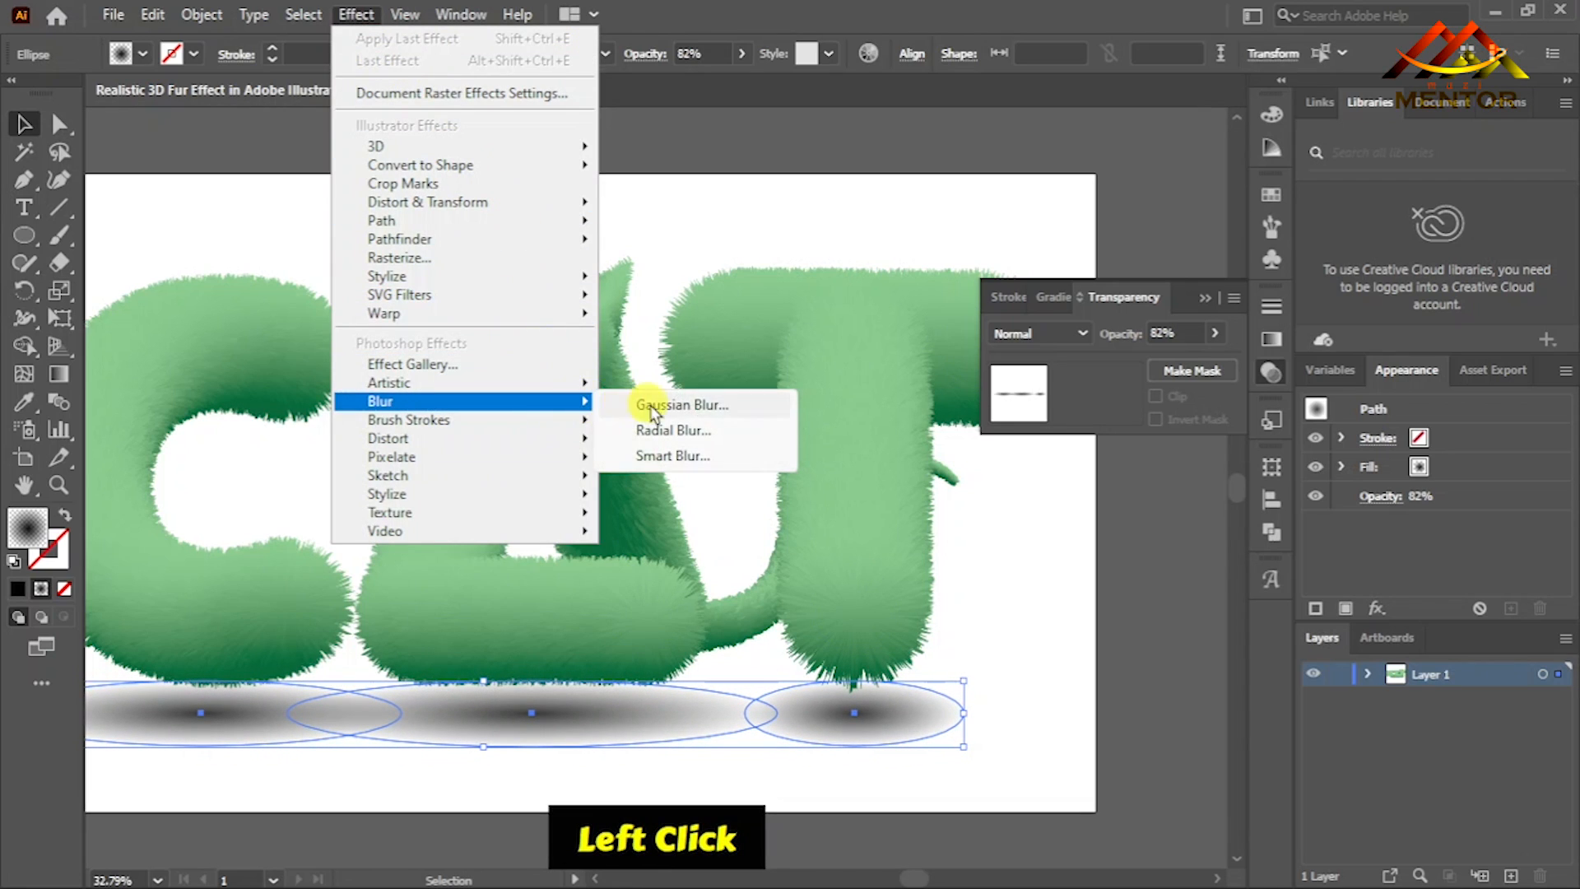
pyautogui.click(690, 405)
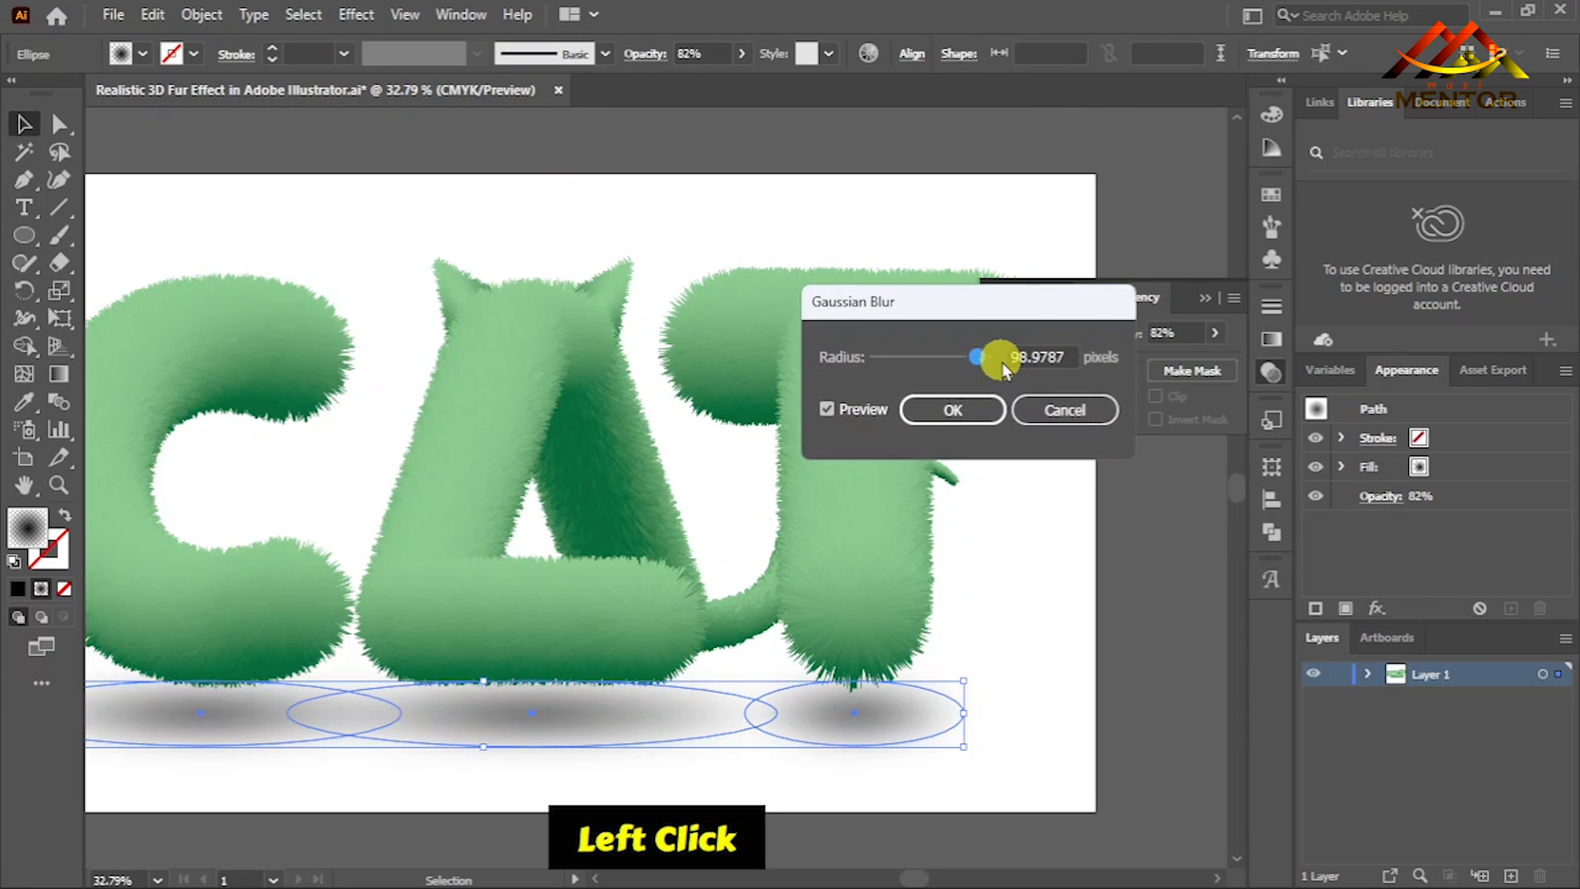
pyautogui.moveTo(977, 356)
pyautogui.mouseDown()
pyautogui.moveTo(877, 357)
pyautogui.moveTo(956, 359)
pyautogui.mouseUp()
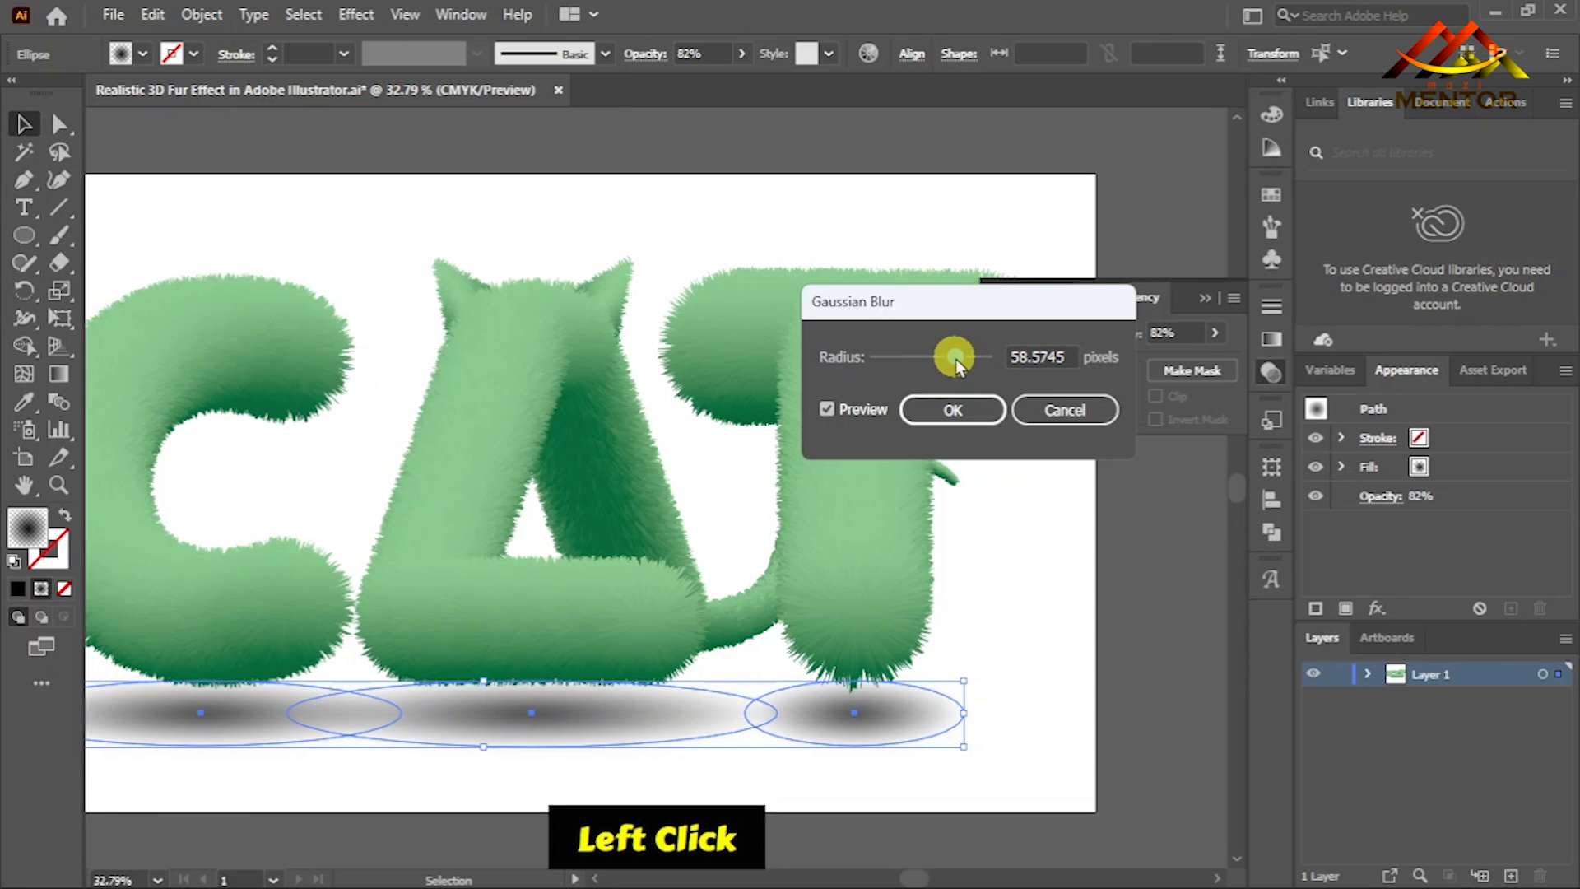
pyautogui.click(973, 408)
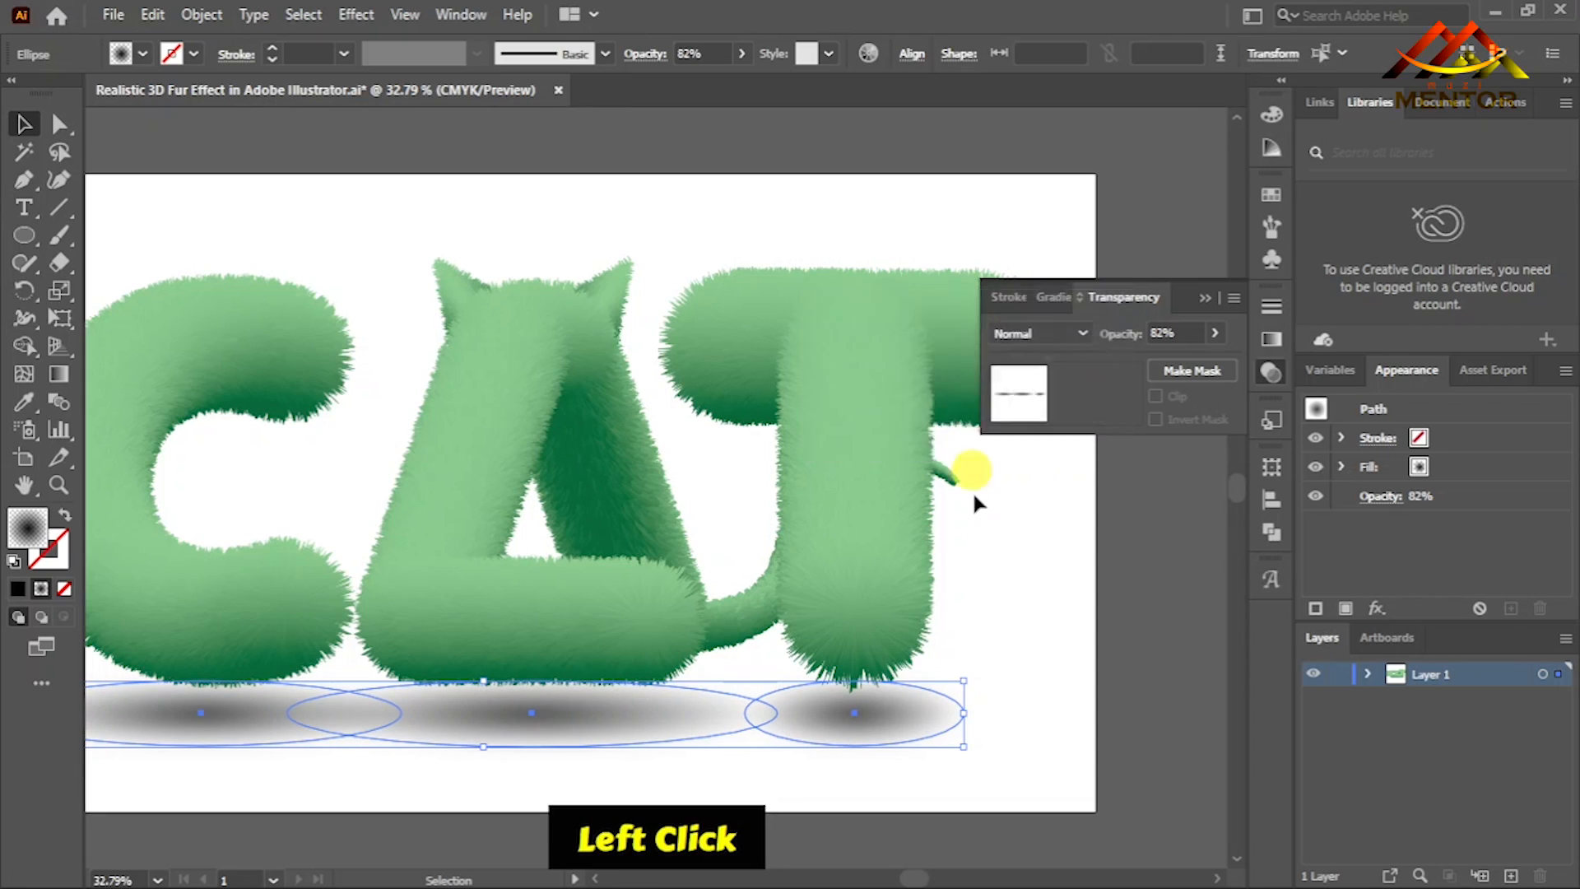
pyautogui.click(1068, 655)
# - Add a second Gaussian Blur instance to the T's shadow with an adjusted radius, and deselect it
pyautogui.click(886, 710)
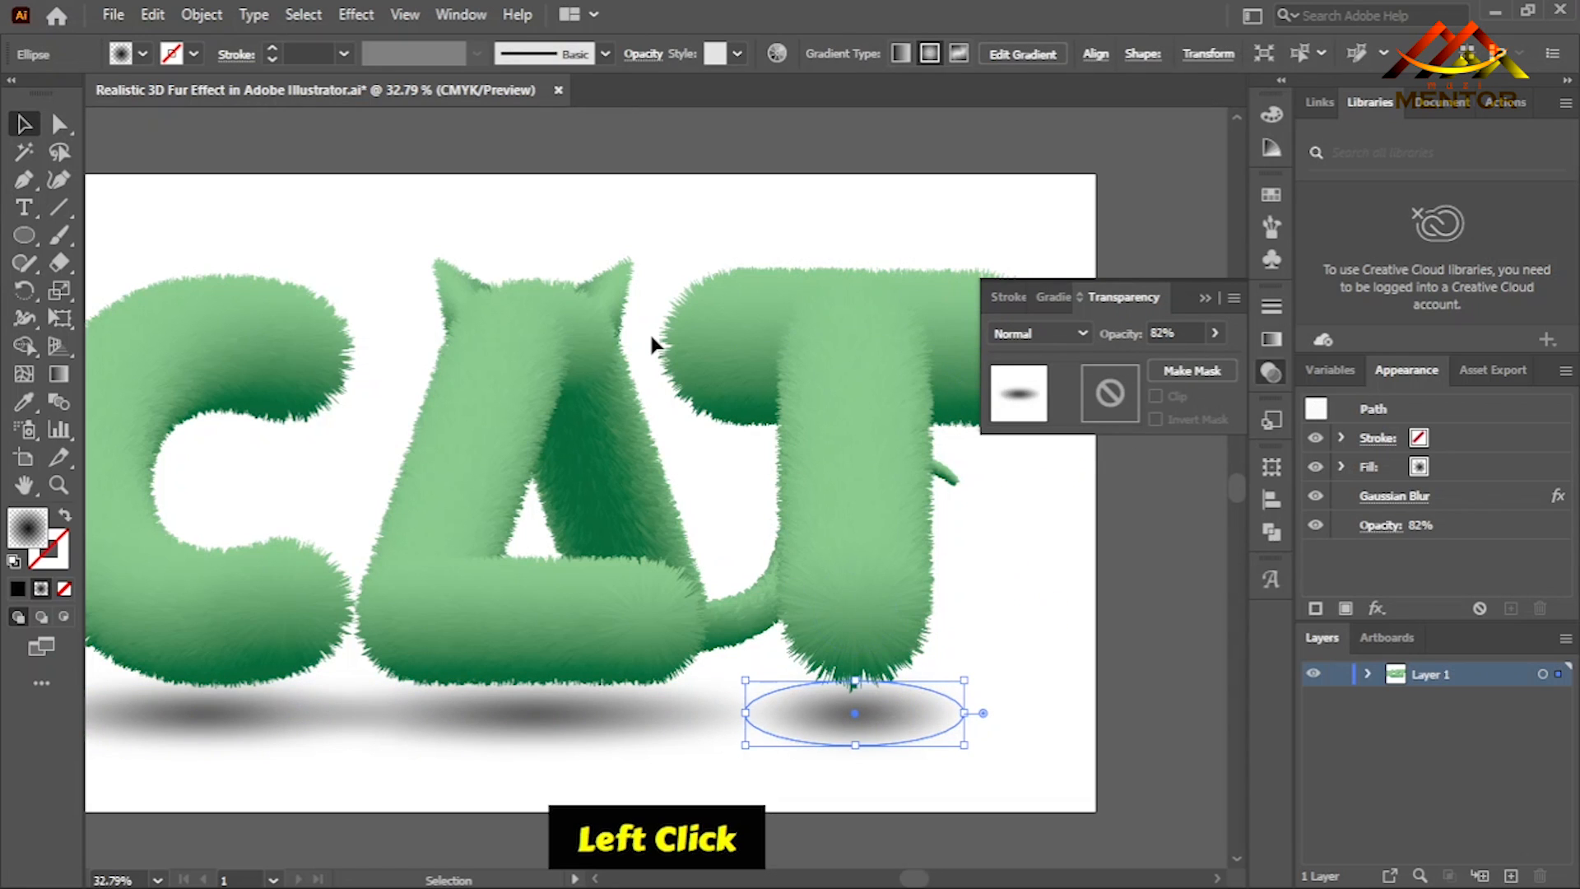
pyautogui.click(352, 15)
pyautogui.moveTo(547, 401)
pyautogui.click(650, 407)
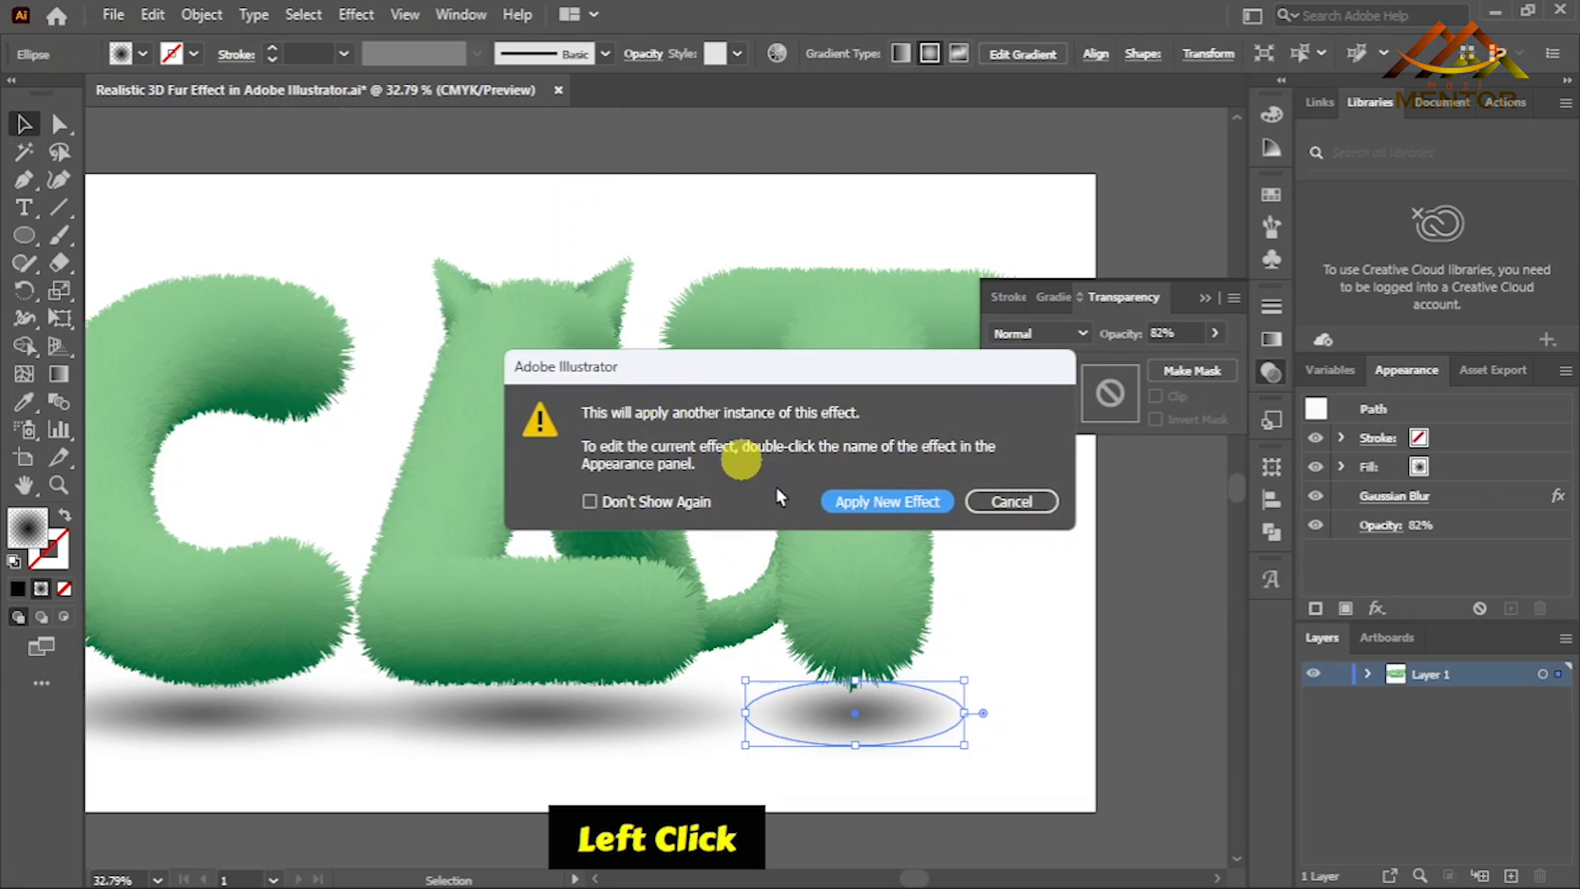
pyautogui.click(848, 500)
pyautogui.moveTo(961, 357); pyautogui.dragTo(976, 354)
pyautogui.click(952, 410)
pyautogui.click(1073, 669)
# - Add a second Gaussian Blur of about 78.1 pixels to the C's shadow, deselect it and fit the artboard in view
pyautogui.click(247, 708)
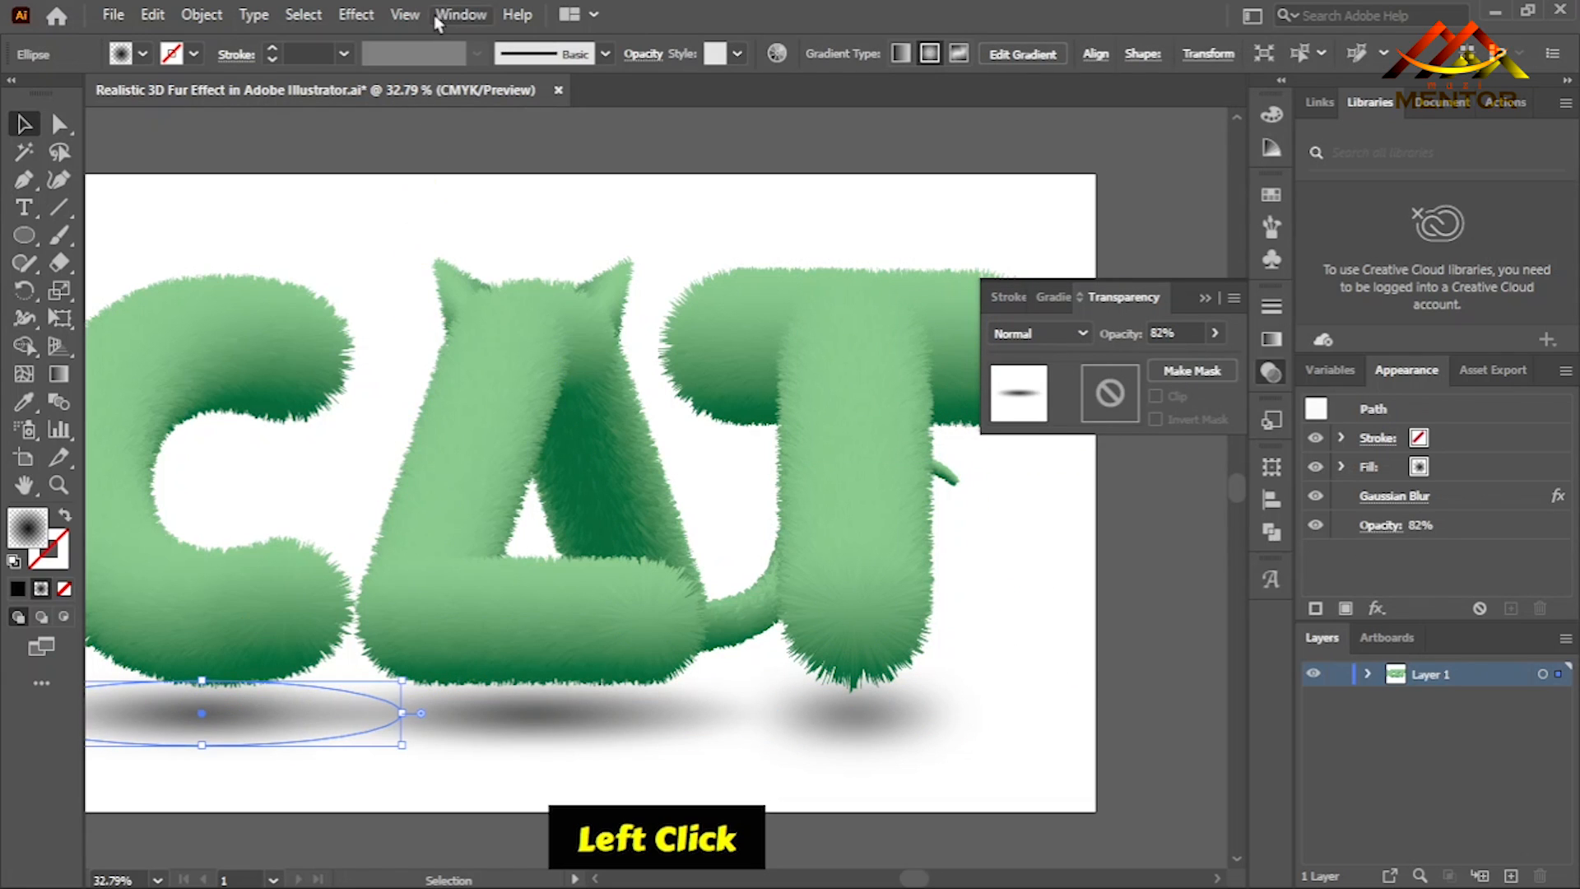
pyautogui.click(356, 14)
pyautogui.moveTo(564, 401)
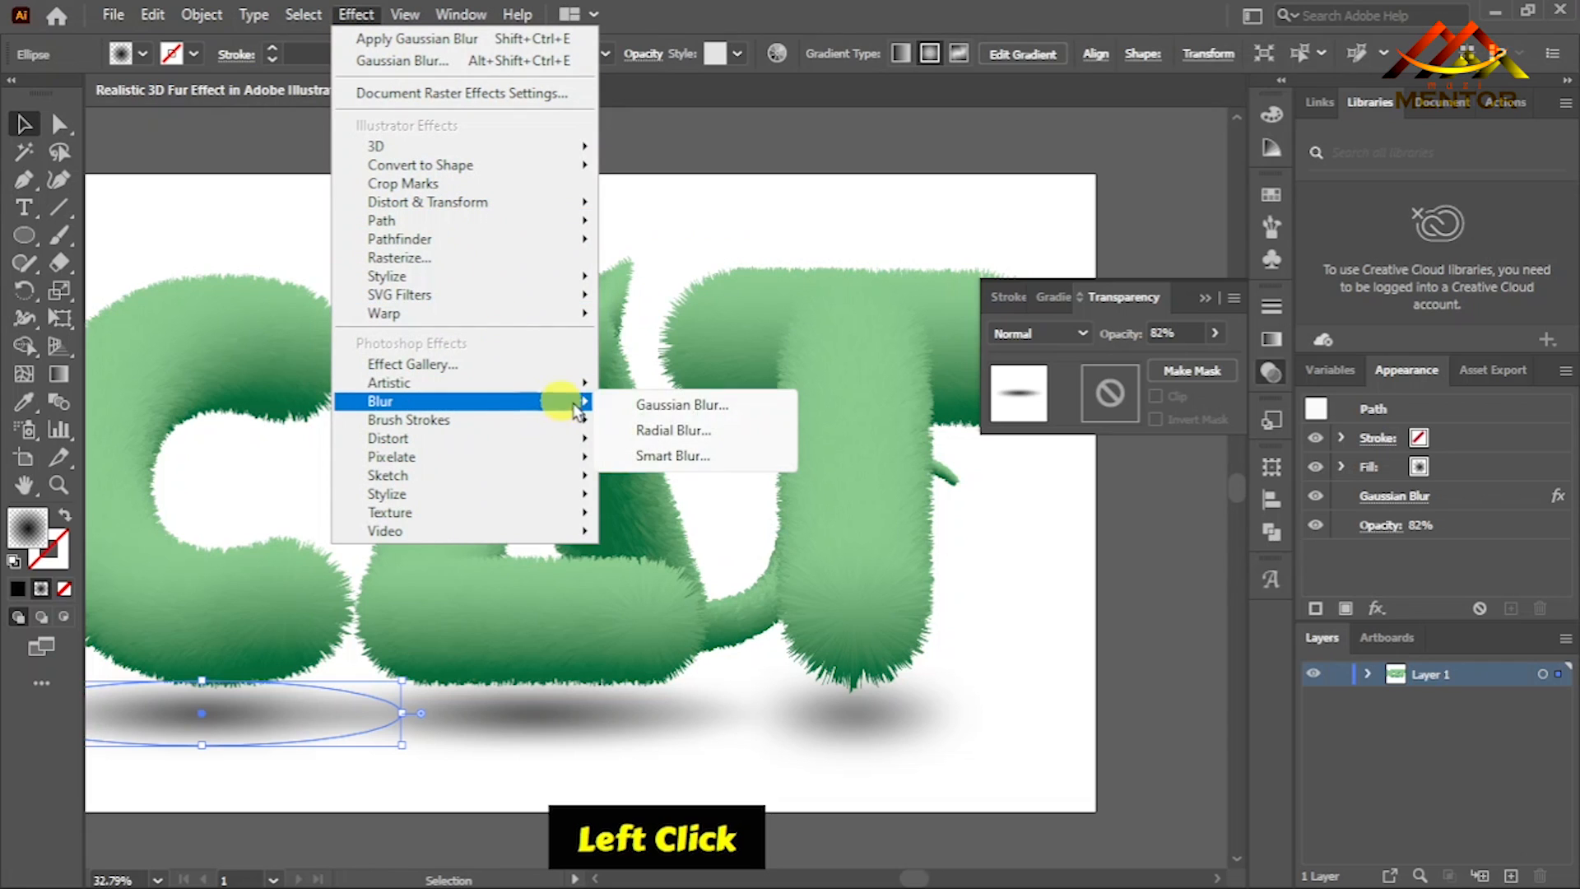
pyautogui.click(673, 402)
pyautogui.click(883, 498)
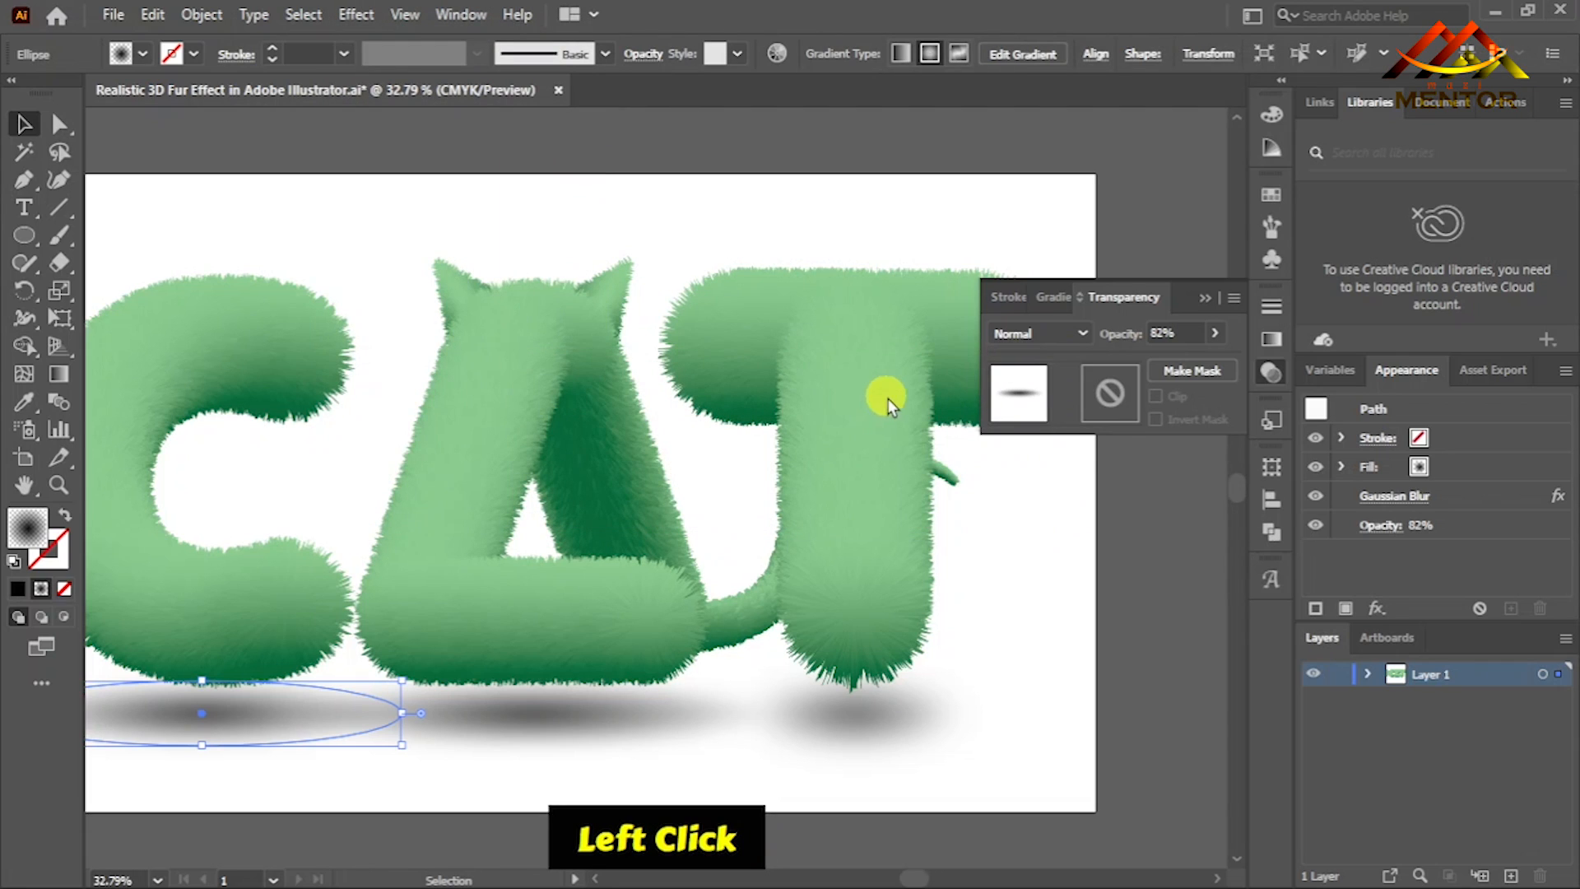
pyautogui.moveTo(971, 357); pyautogui.dragTo(966, 357)
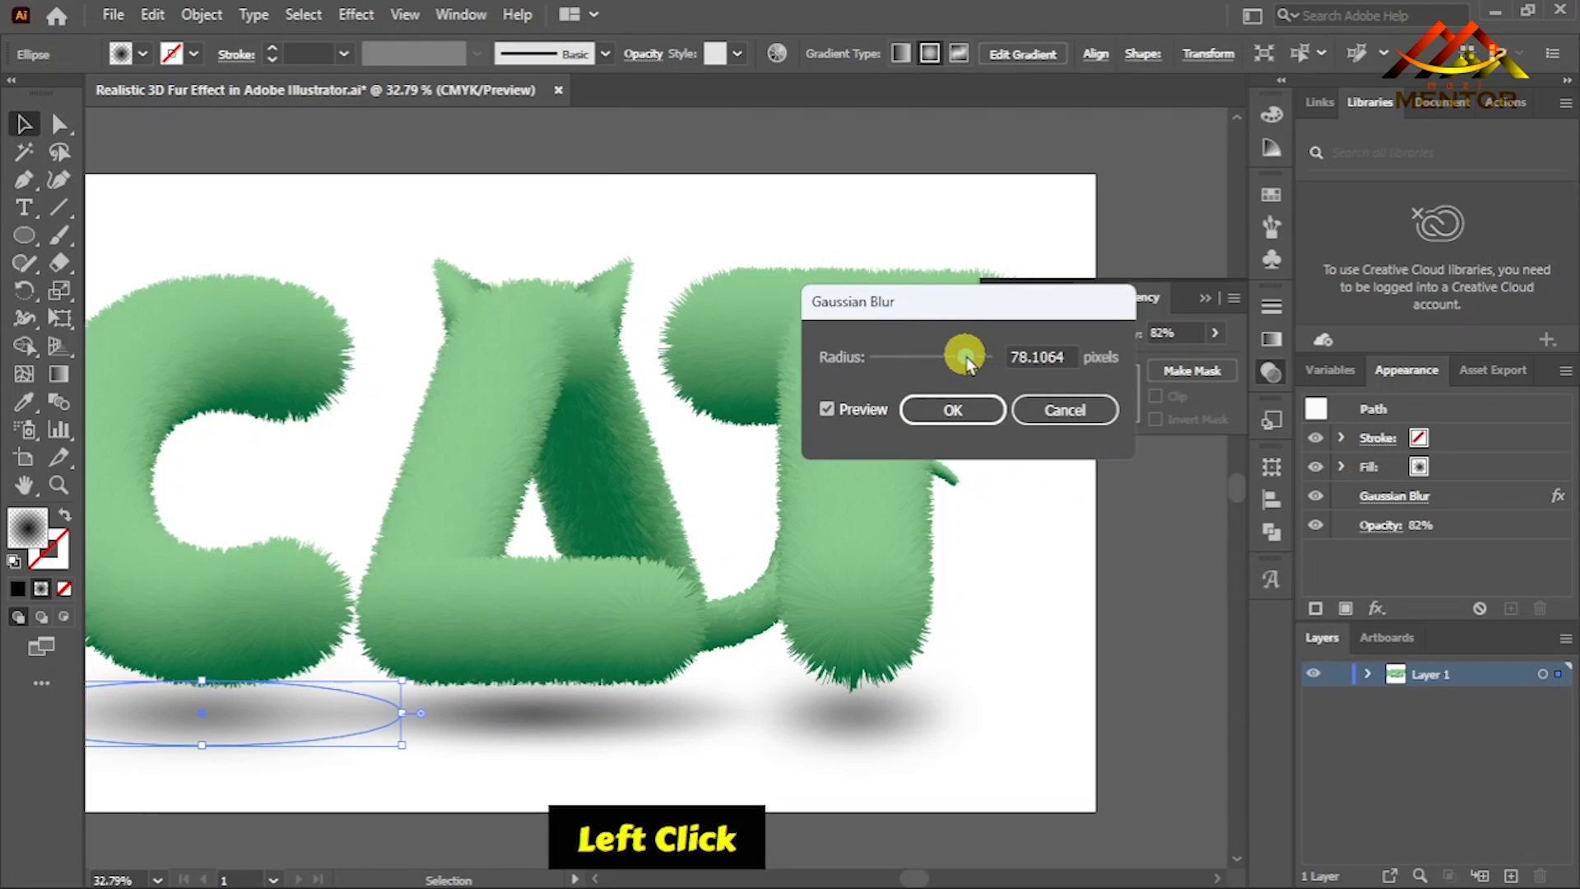
pyautogui.click(967, 409)
pyautogui.click(1059, 616)
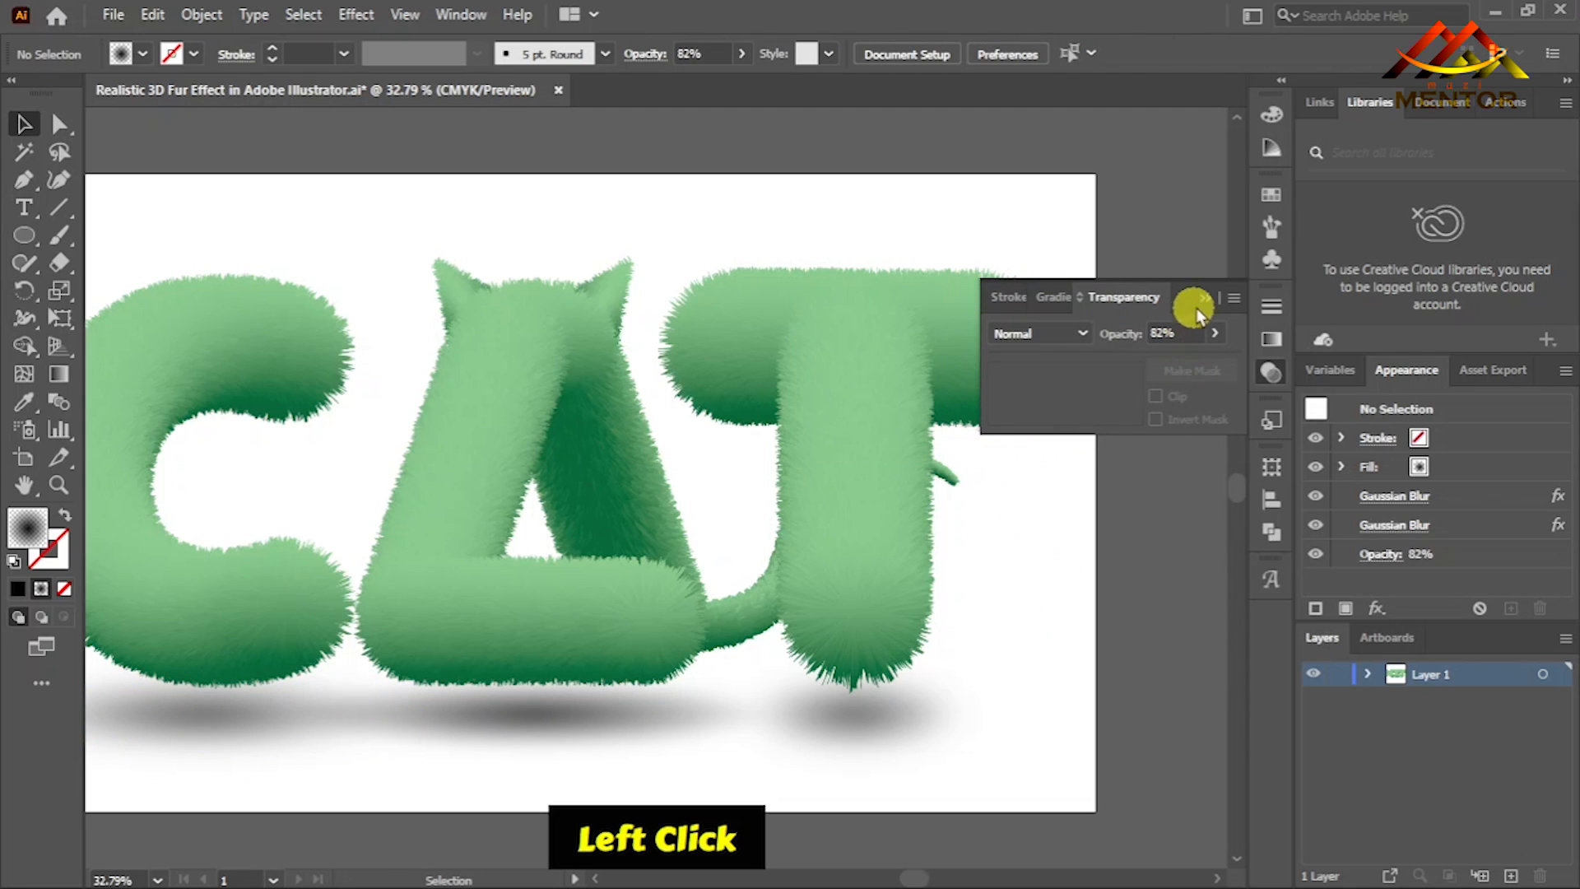
pyautogui.hotkey('ctrl', '0')
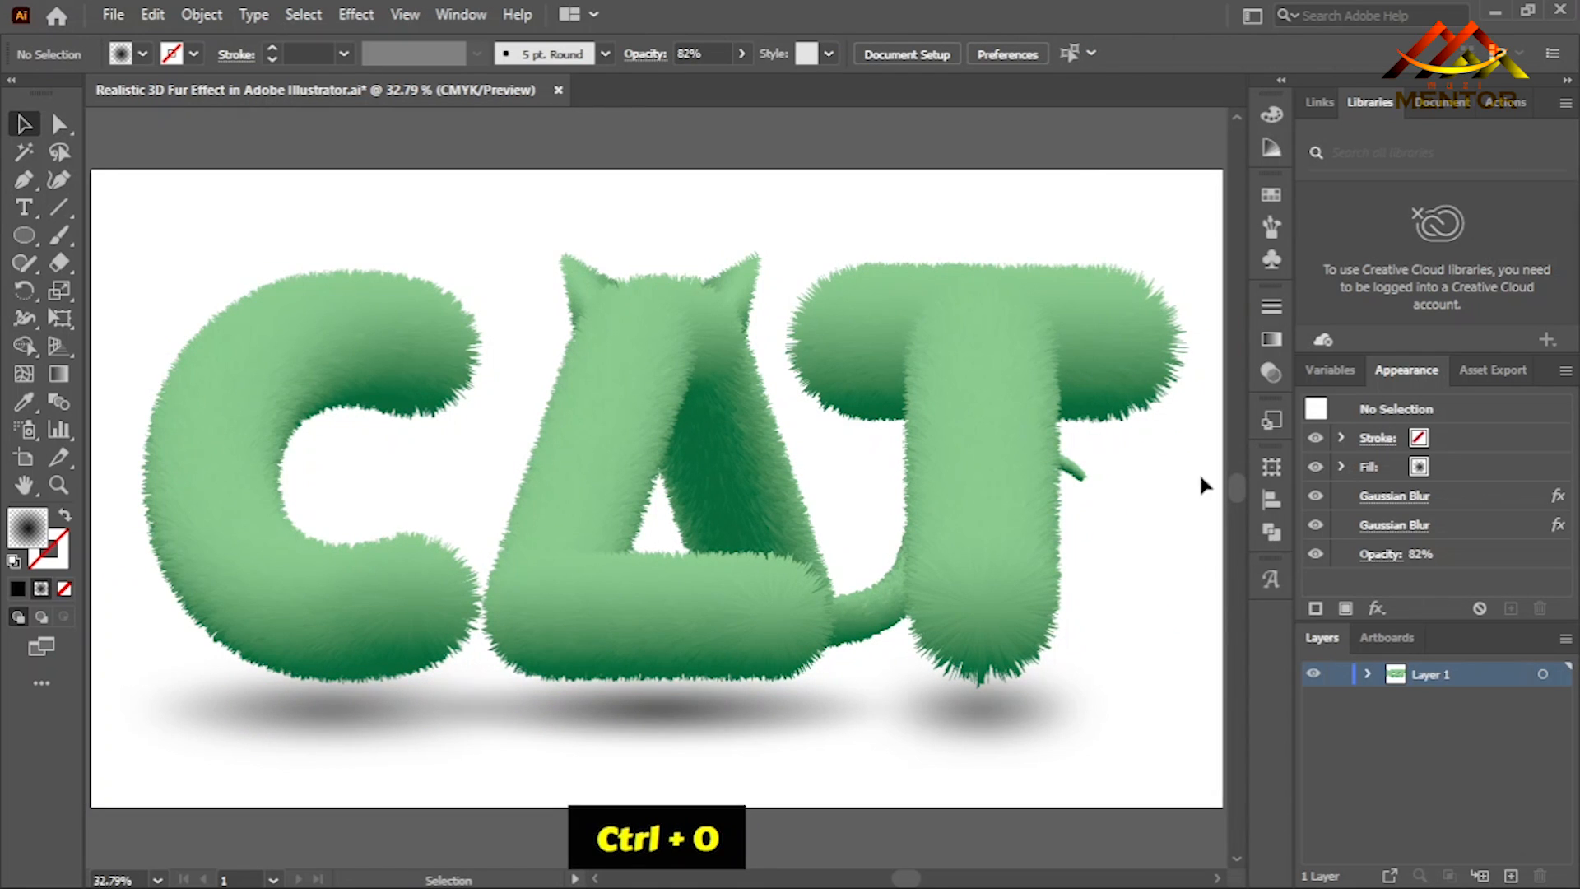